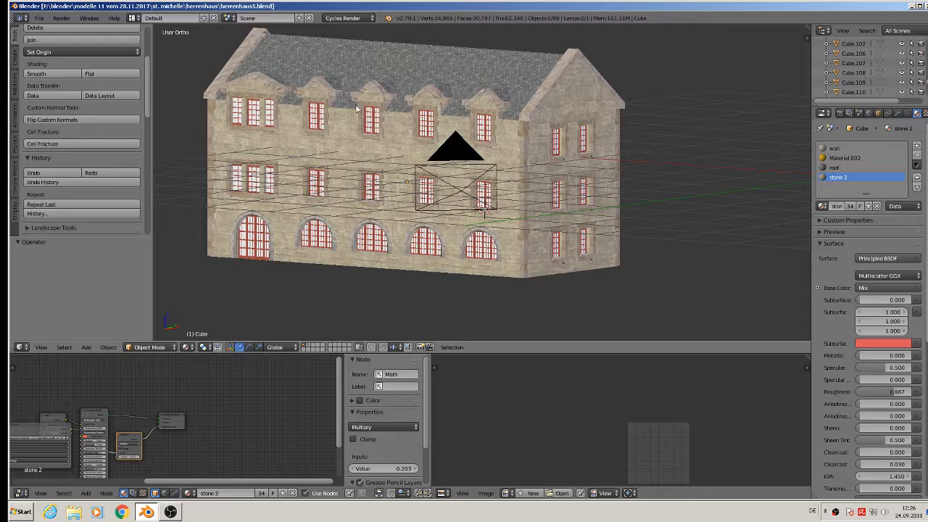
- Select the main building object and start the screencast keys display in the 3D view
middle_drag(460, 146, 396, 92)
right_click(508, 117)
middle_drag(508, 117, 405, 135)
scroll(405, 135, down, 4)
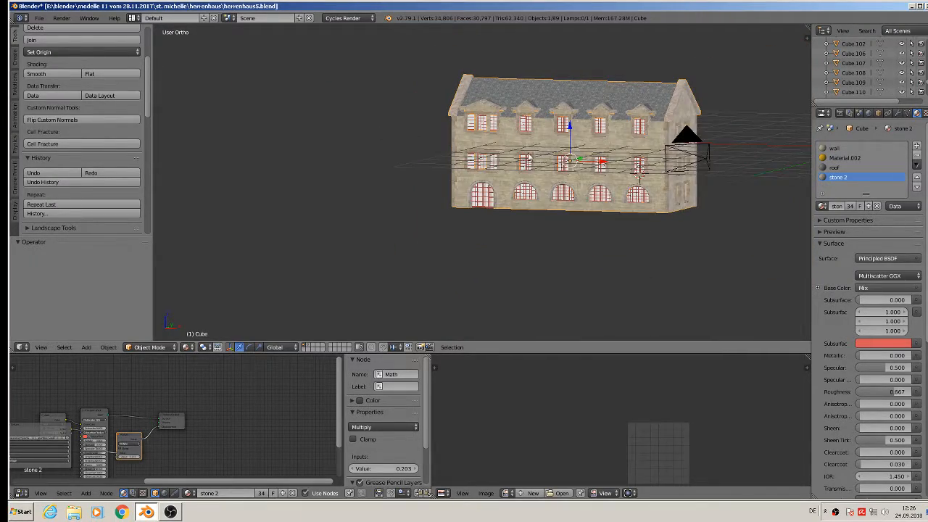
shift+middle_drag(528, 158, 447, 182)
key(n)
scroll(765, 218, down, 5)
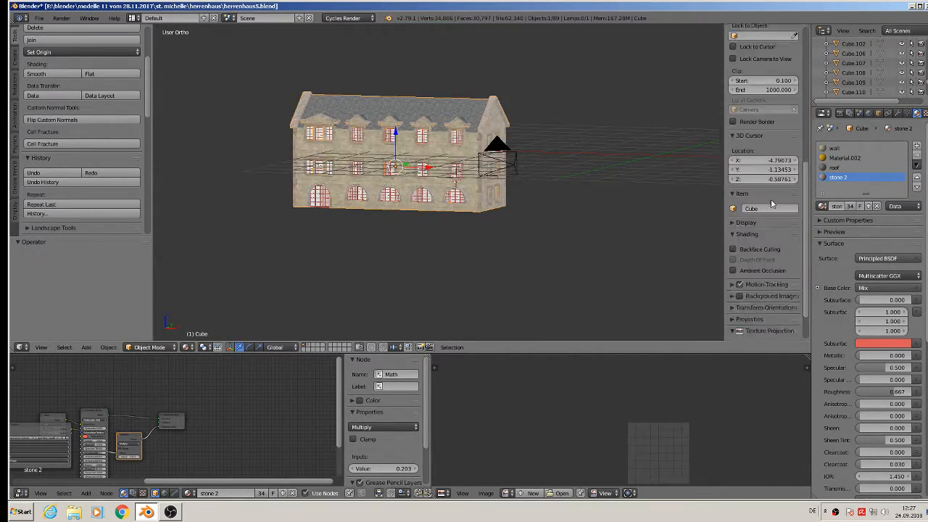
click(769, 332)
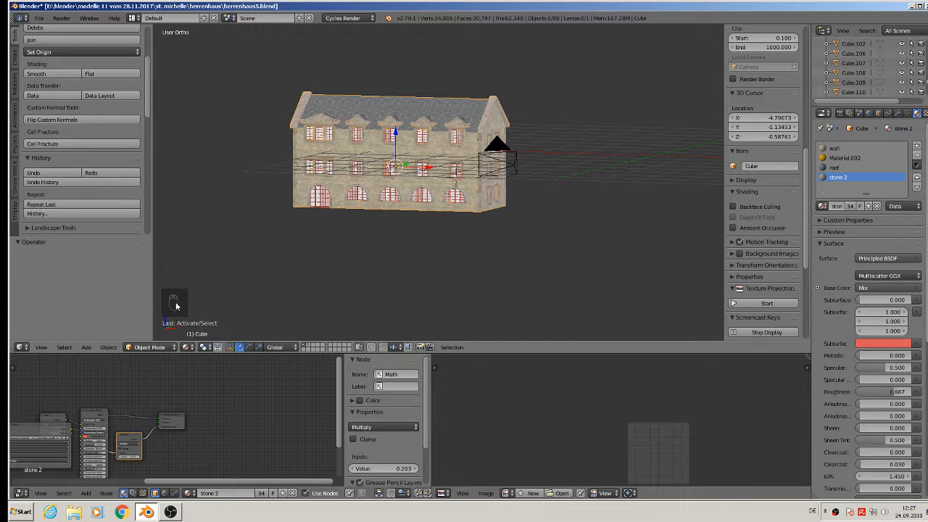
click(200, 298)
key(n)
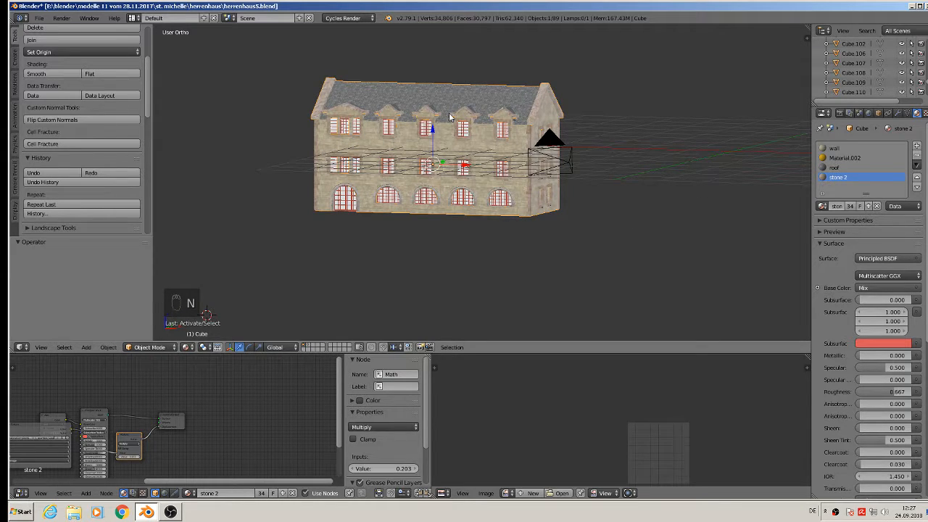
- Duplicate the building in place, move the copy to layer 3 and show only that layer
key(shift+d)
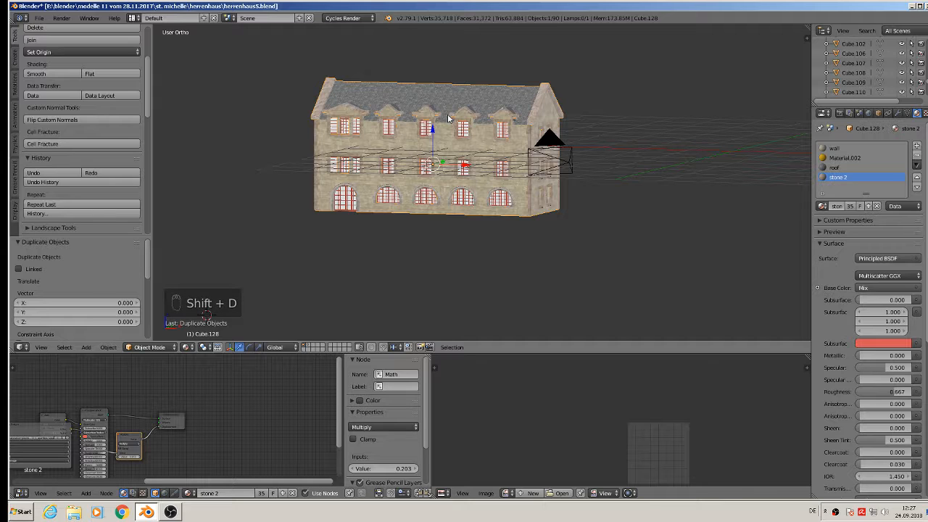
key(m)
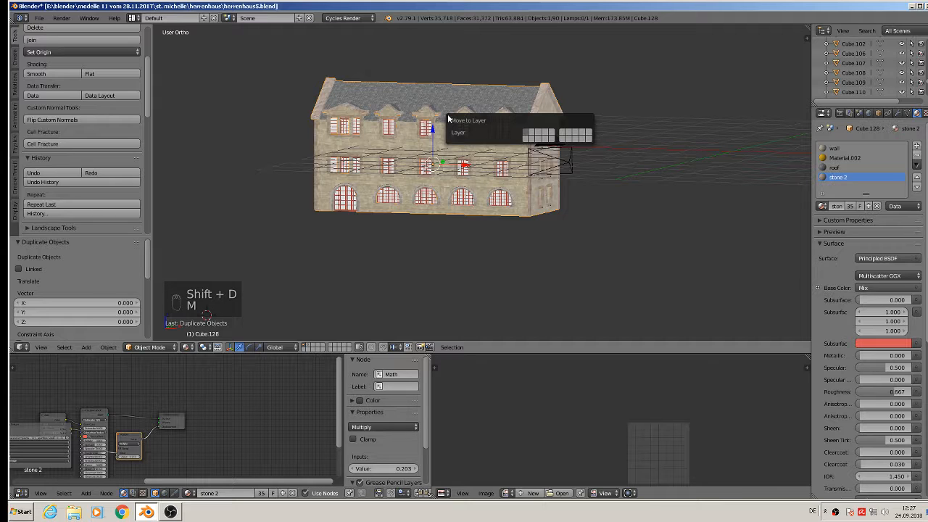
click(540, 135)
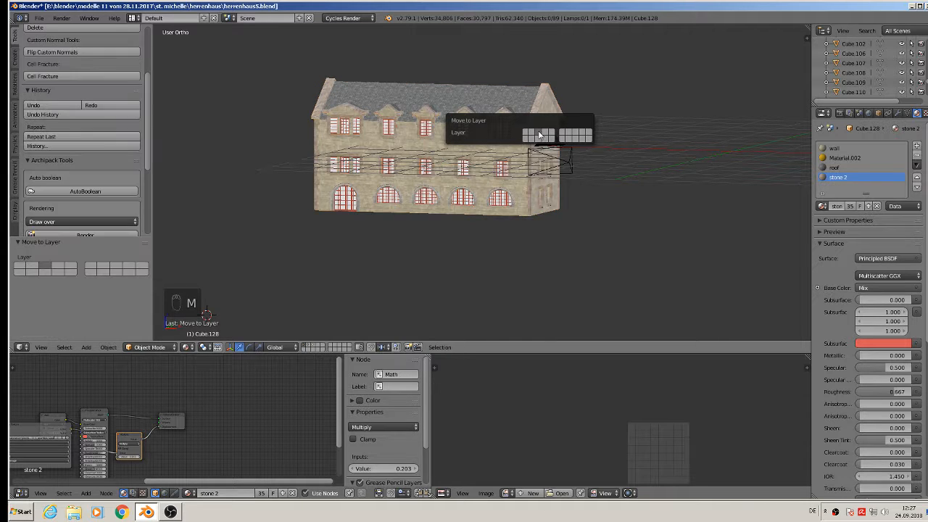
click(313, 347)
scroll(441, 123, up, 3)
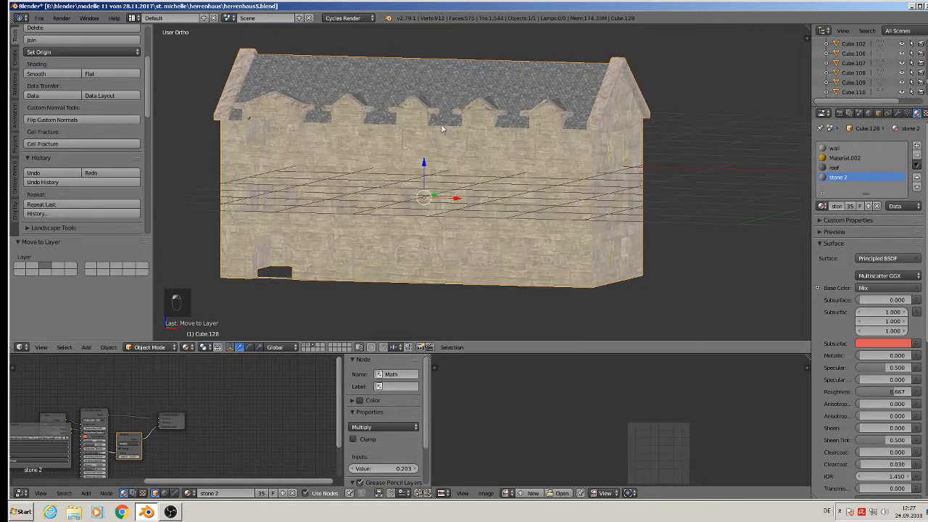
- Enter Edit Mode on the duplicated building and switch the mesh to edge selection
key(Tab)
scroll(438, 130, up, 3)
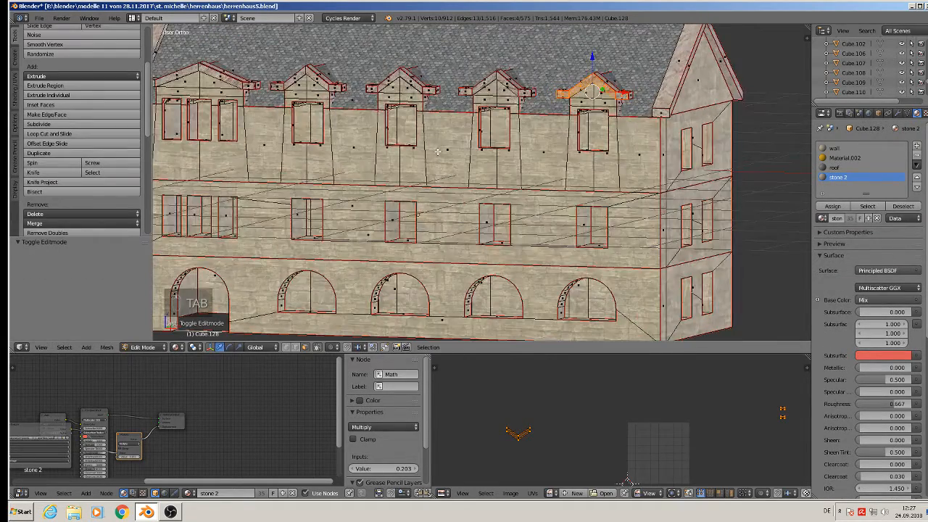
scroll(435, 108, down, 3)
key(Tab)
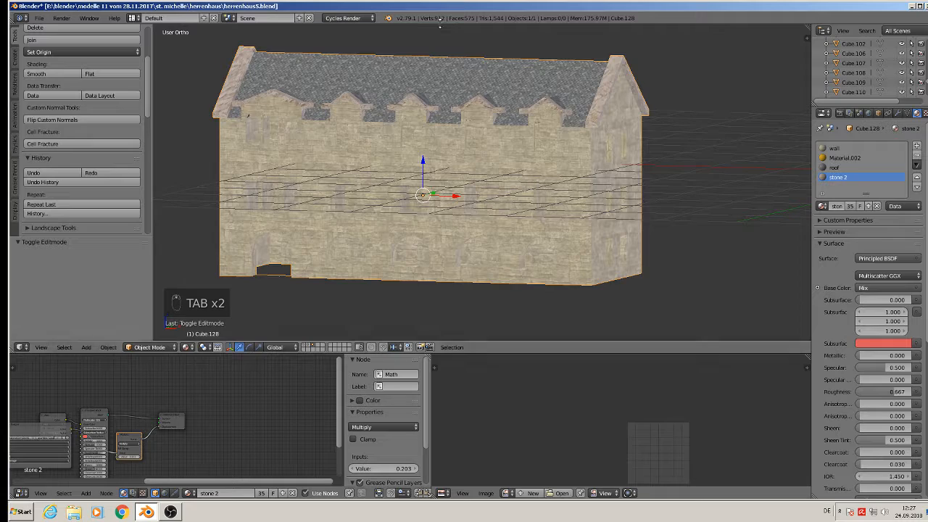
key(Tab)
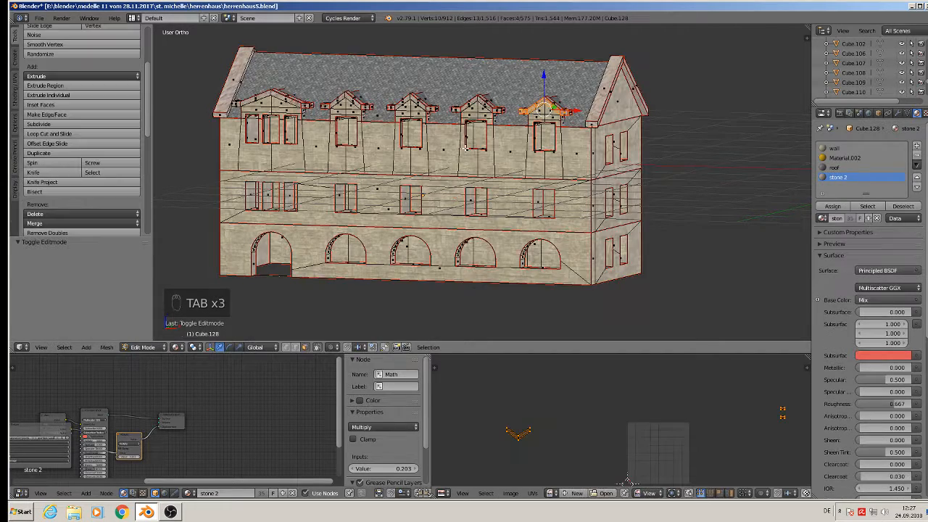
middle_drag(466, 184, 415, 161)
scroll(402, 155, up, 2)
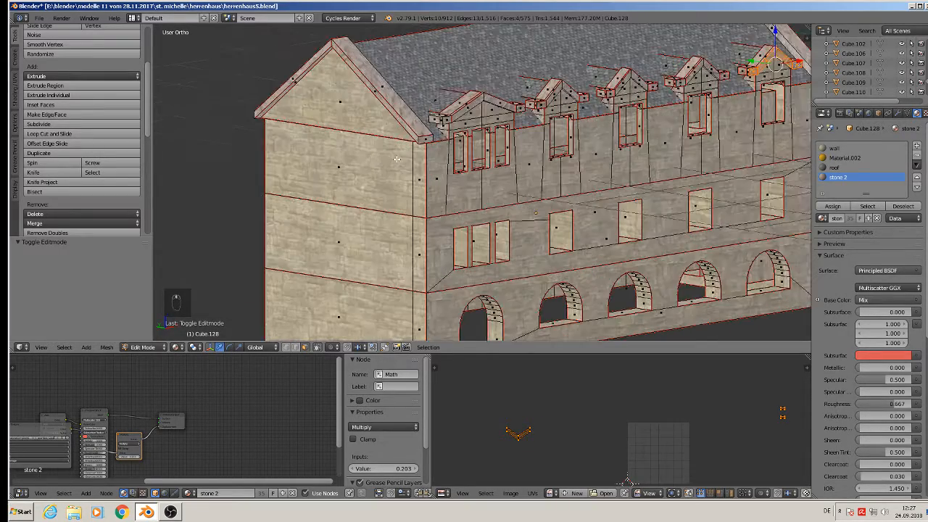
click(294, 347)
- Select the three horizontal edges across the windowless gable end wall and apply Dissolve Edges to them
shift+right_click(356, 128)
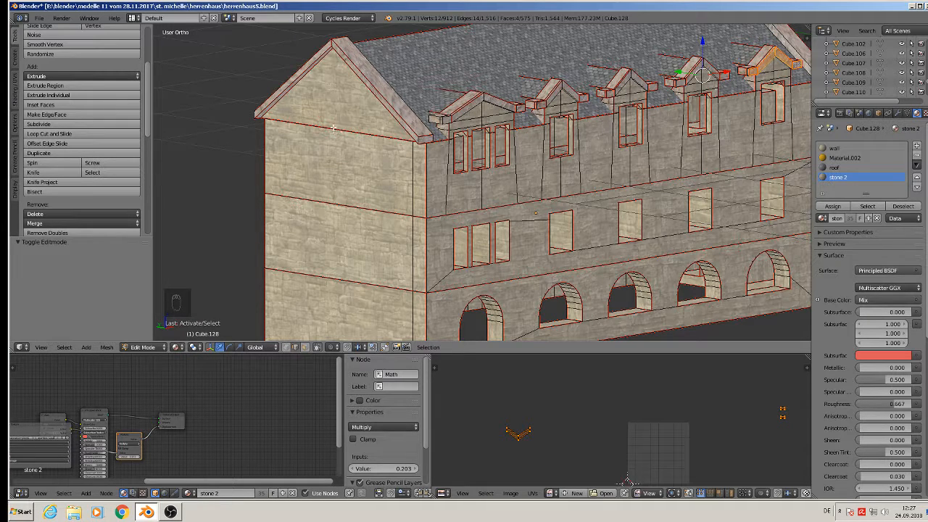
right_click(335, 128)
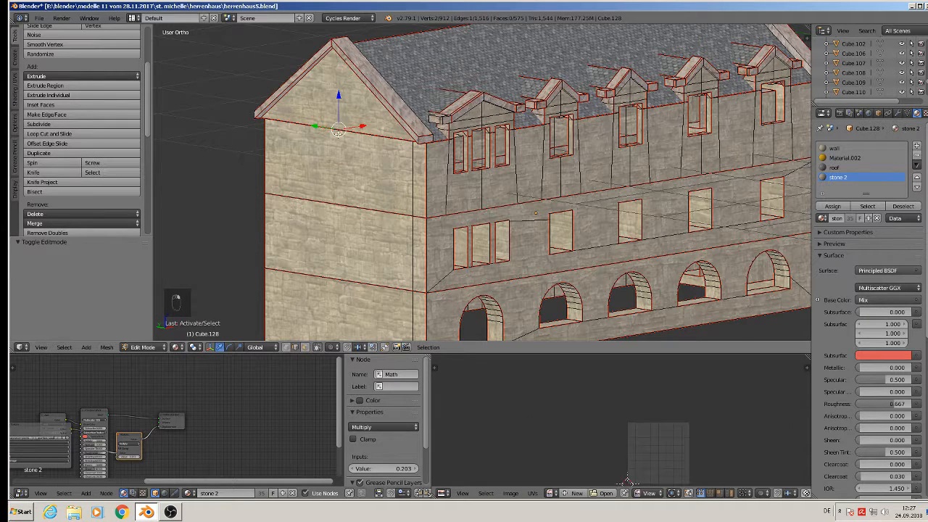
click(319, 346)
right_click(361, 131)
shift+right_click(356, 202)
shift+right_click(340, 287)
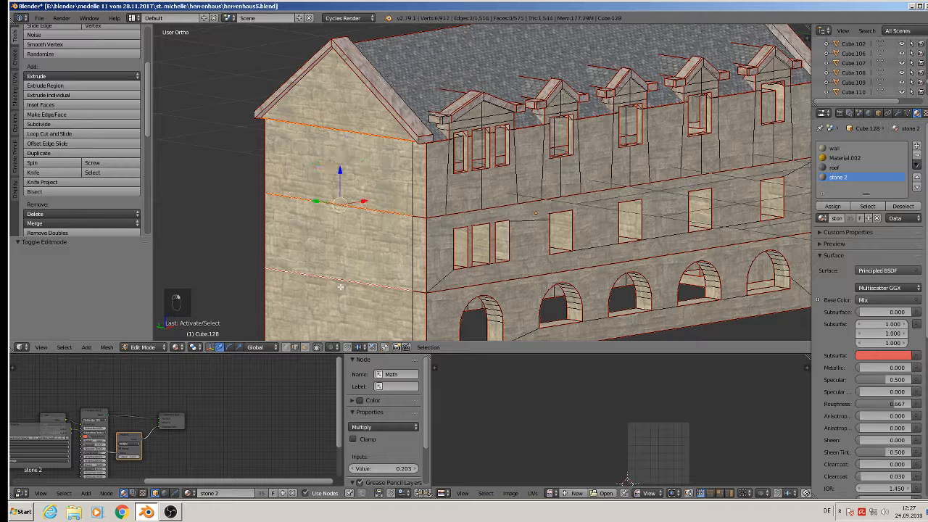
key(x)
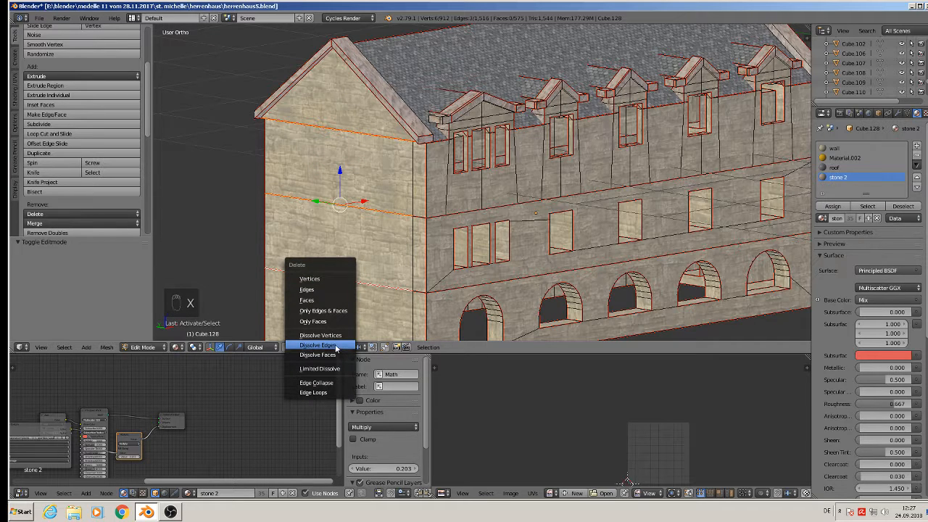
click(336, 345)
scroll(341, 183, down, 4)
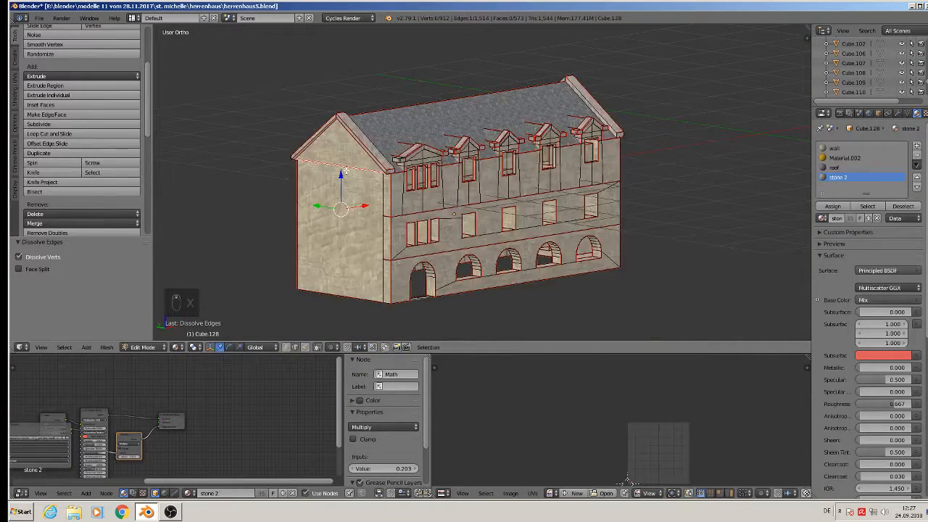
- Dissolve the short horizontal edges and the vertical edges of the narrow corner strip on the windowless end wall
scroll(396, 245, up, 3)
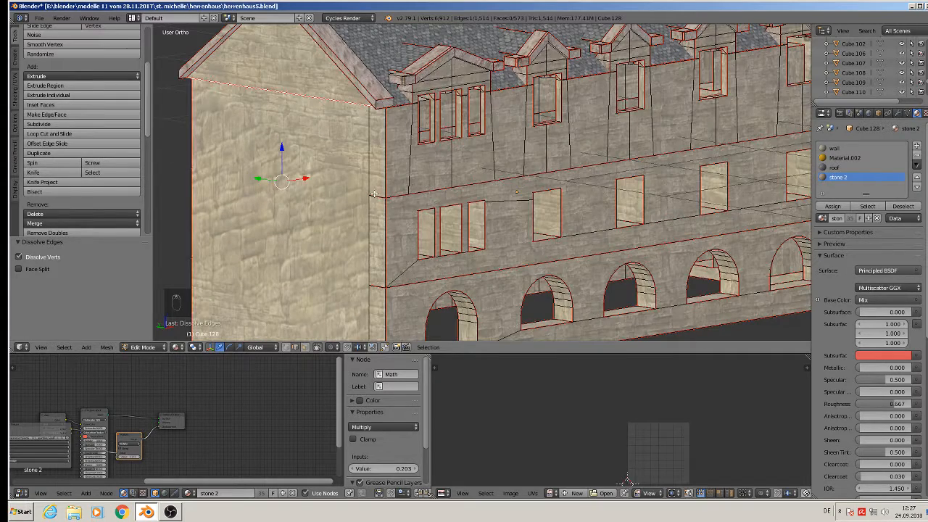
right_click(374, 196)
shift+right_click(368, 265)
shift+right_click(363, 166)
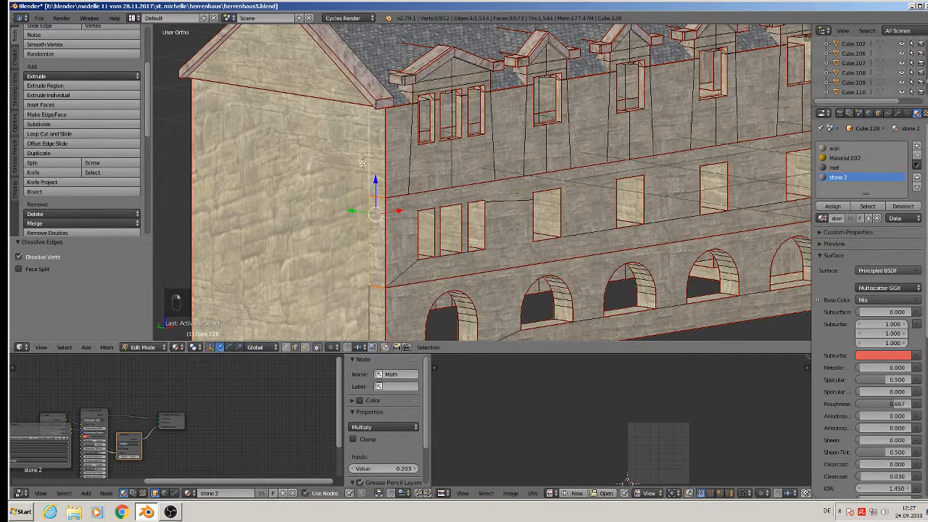
shift+middle_drag(365, 279, 338, 195)
shift+right_click(342, 245)
key(x)
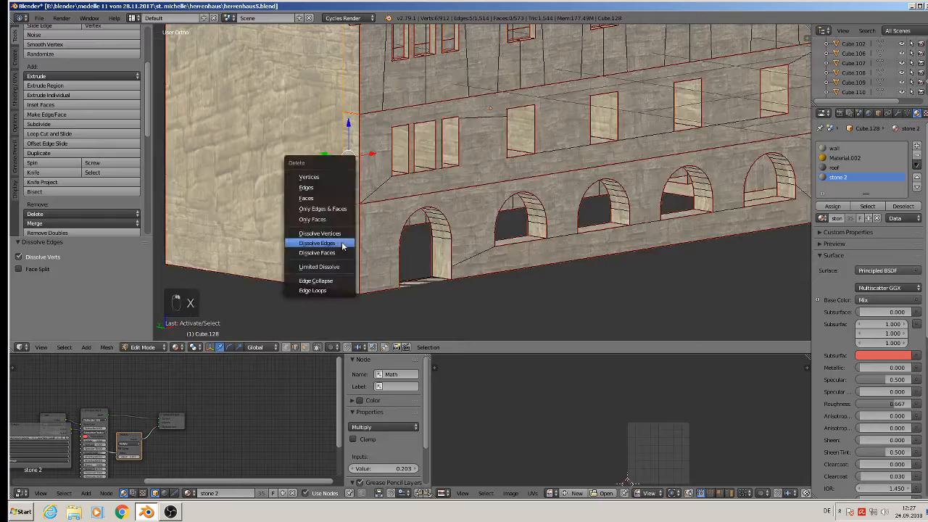
click(344, 247)
scroll(317, 153, down, 3)
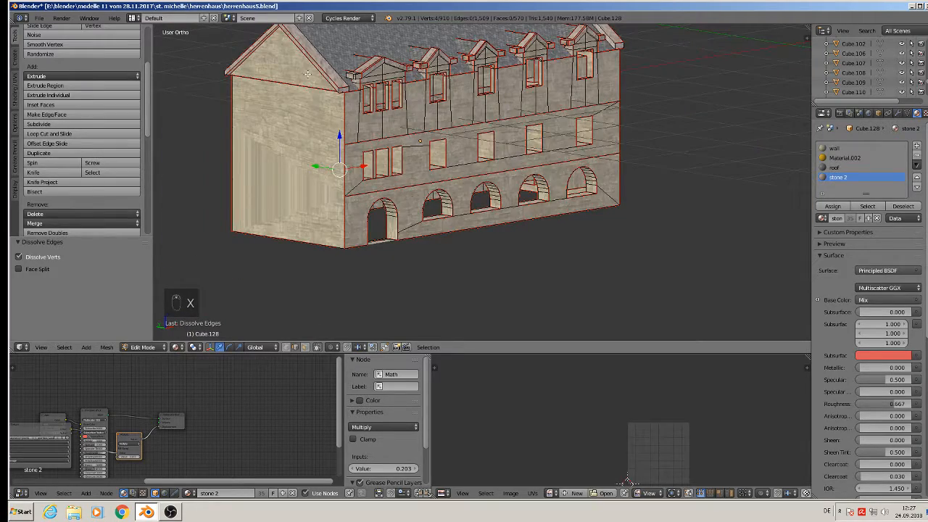
- On the windowed end wall's top storey, apply Dissolve Edges to the gable base edge and the vertical edge near the corner
middle_drag(253, 181, 612, 117)
scroll(588, 124, up, 3)
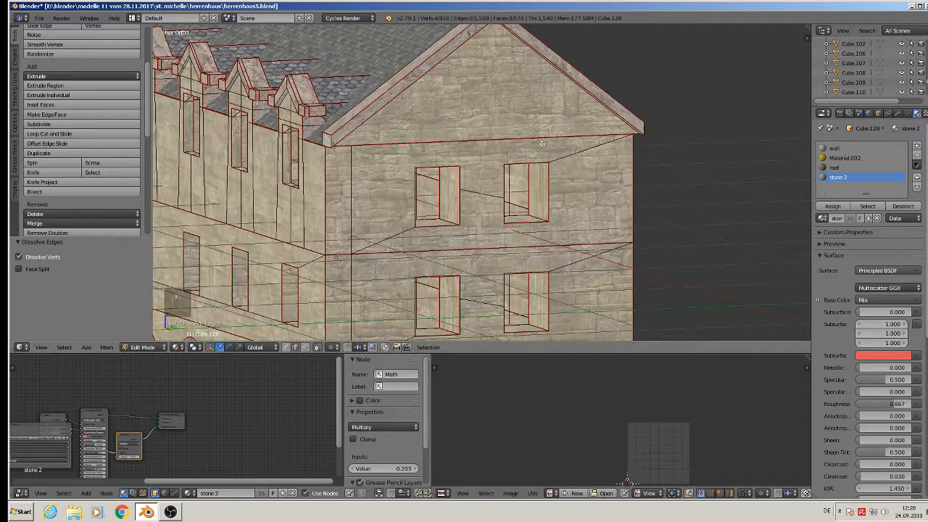
shift+middle_drag(545, 145, 600, 79)
scroll(593, 103, down, 1)
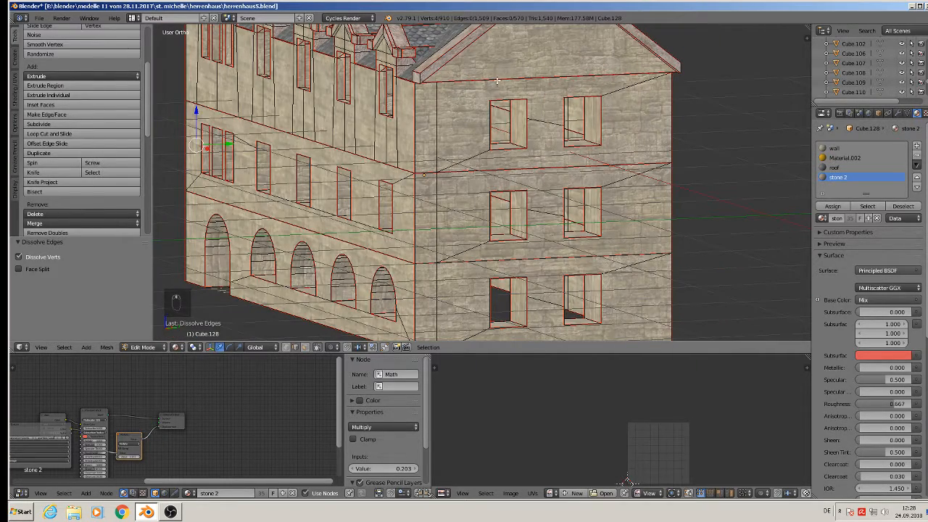
shift+right_click(501, 77)
shift+right_click(437, 133)
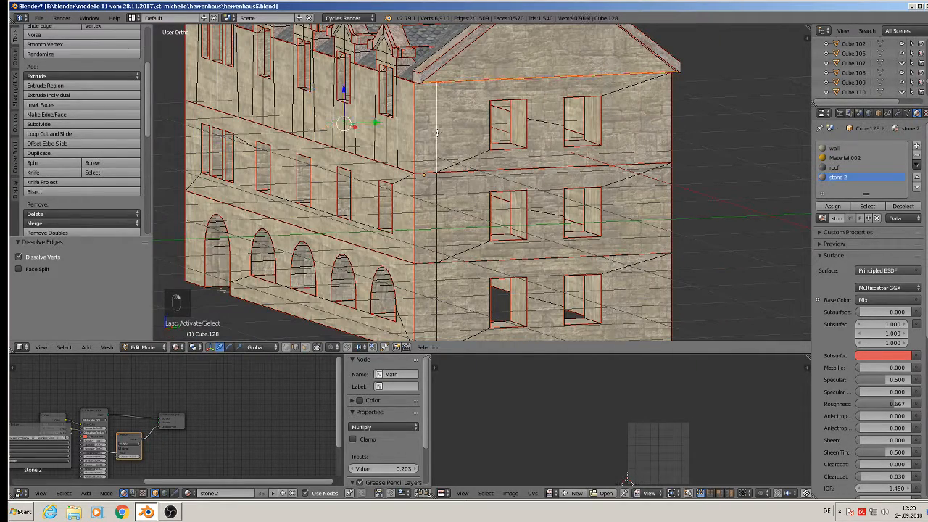
key(x)
click(437, 133)
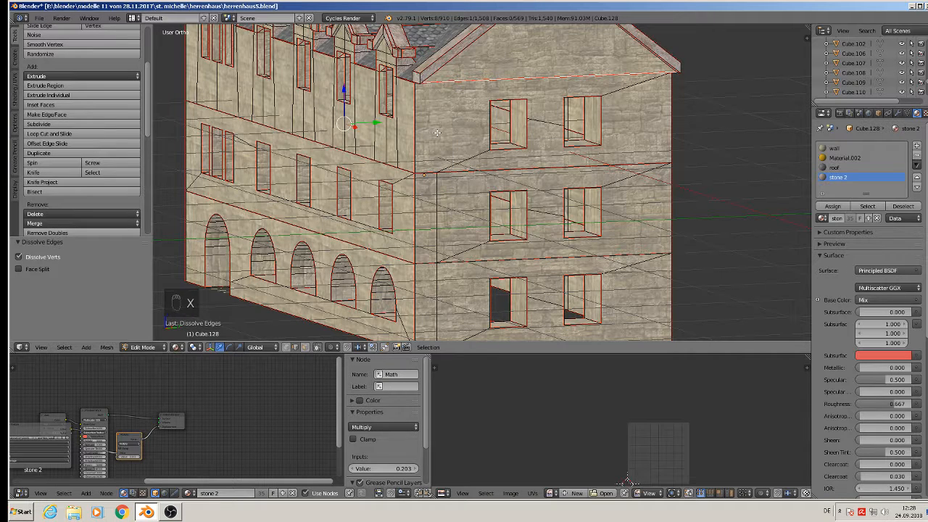
- Dissolve the windowed end wall's horizontal edge between the top and middle storeys and the middle storey's vertical edge near the corner
right_click(530, 82)
key(x)
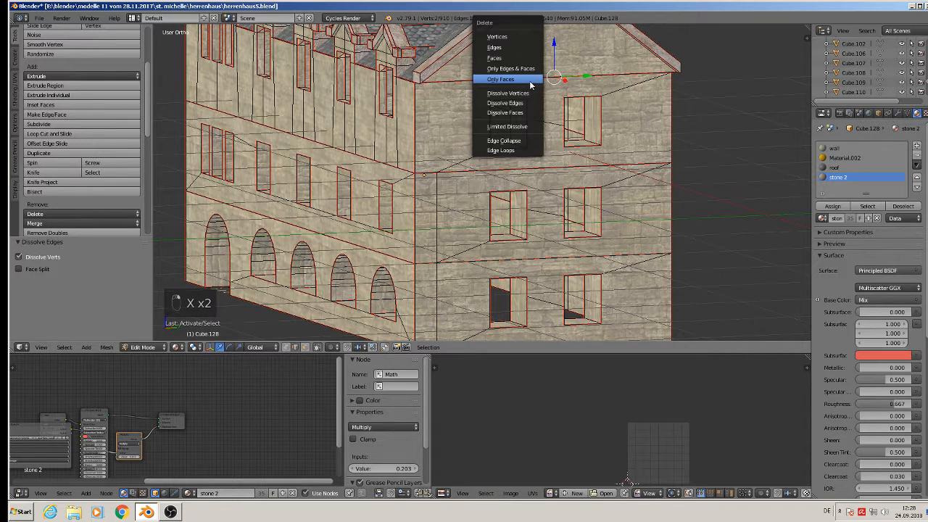
right_click(532, 170)
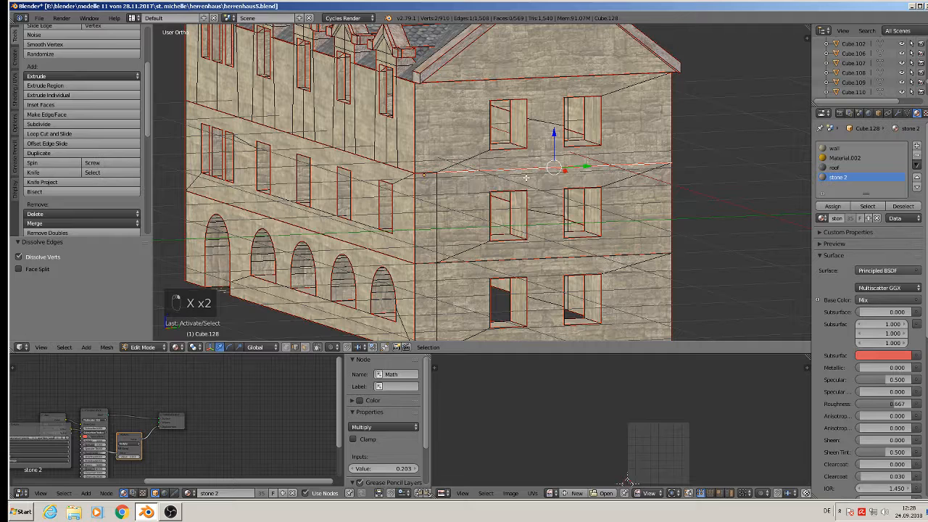
key(x)
click(526, 178)
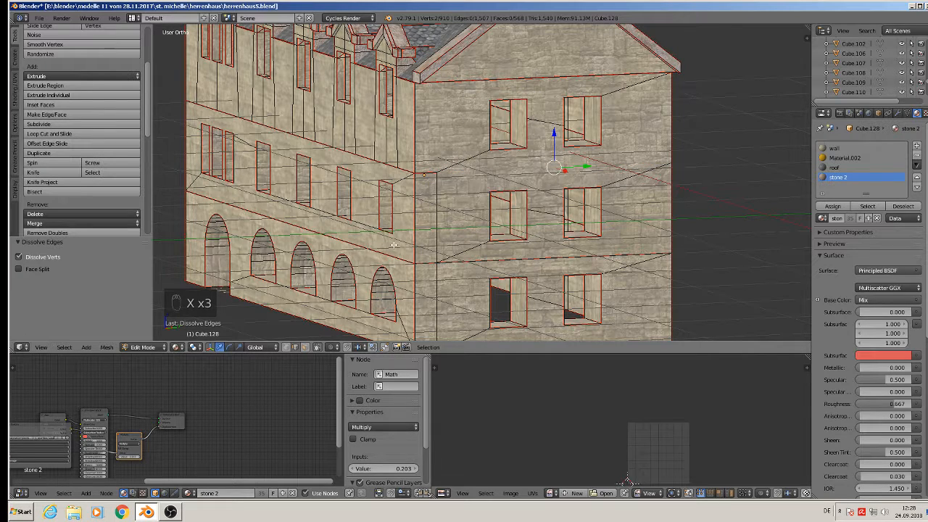
right_click(434, 230)
key(x)
click(434, 234)
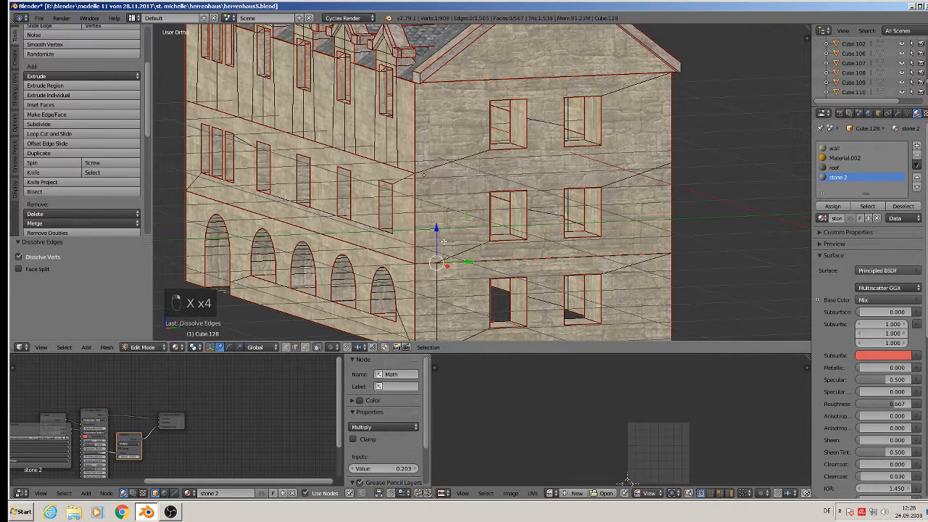
- Dissolve the windowed end wall's horizontal edge above the ground-floor windows and the ground floor's vertical edge near the corner
scroll(473, 264, up, 3)
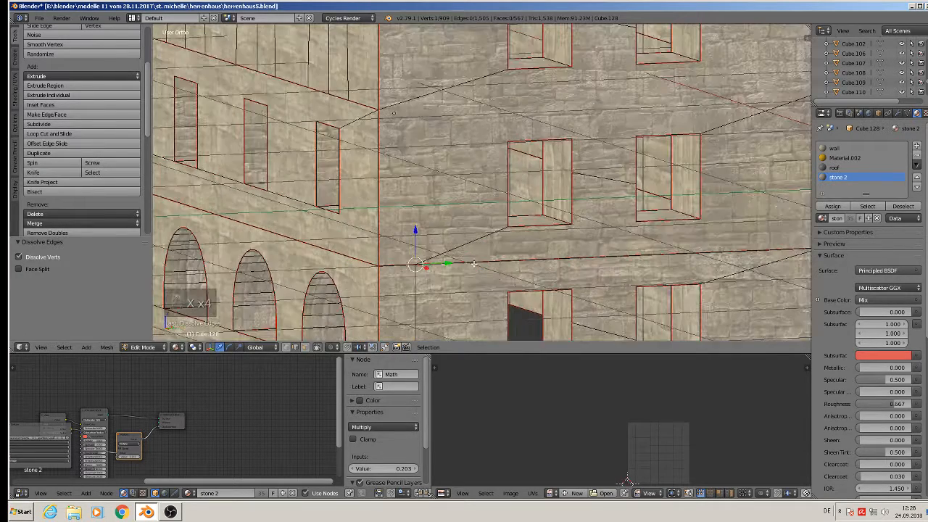
right_click(537, 255)
key(x)
click(538, 255)
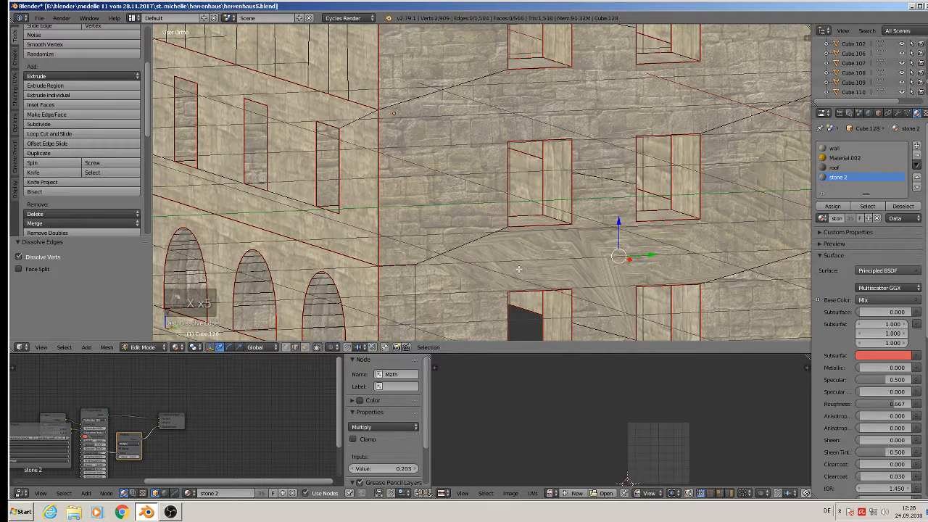
right_click(412, 303)
key(x)
click(413, 304)
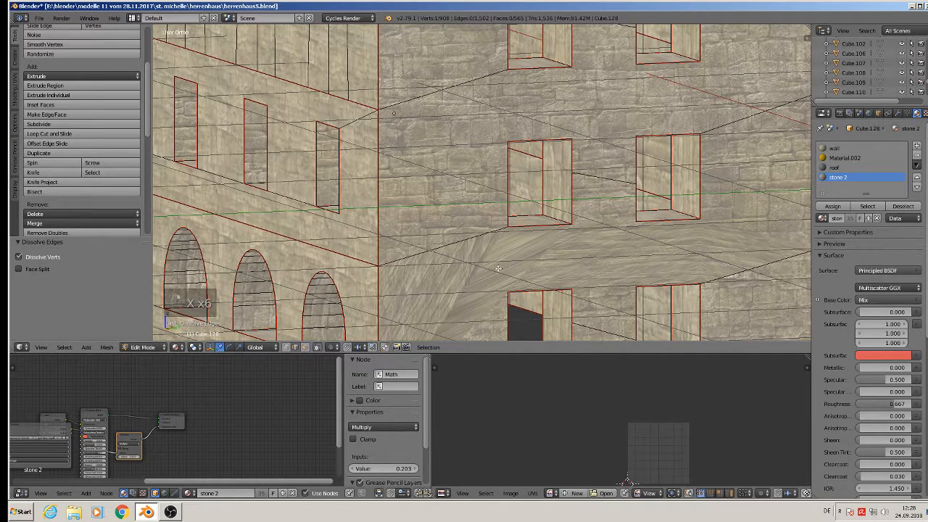
- Dissolve the front facade's horizontal edge between the ground-floor arches and the middle-storey windows
scroll(498, 269, down, 4)
middle_drag(496, 279, 545, 235)
scroll(539, 238, down, 1)
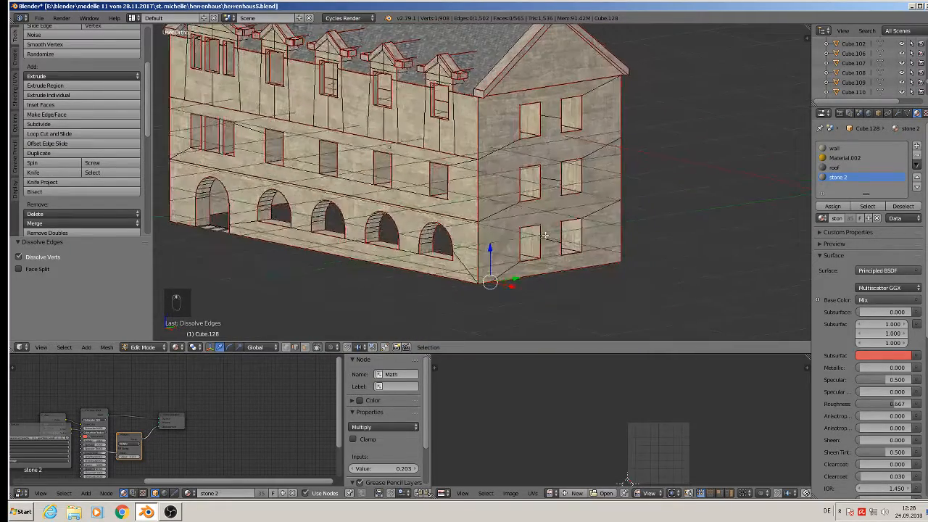
right_click(441, 215)
key(x)
click(440, 213)
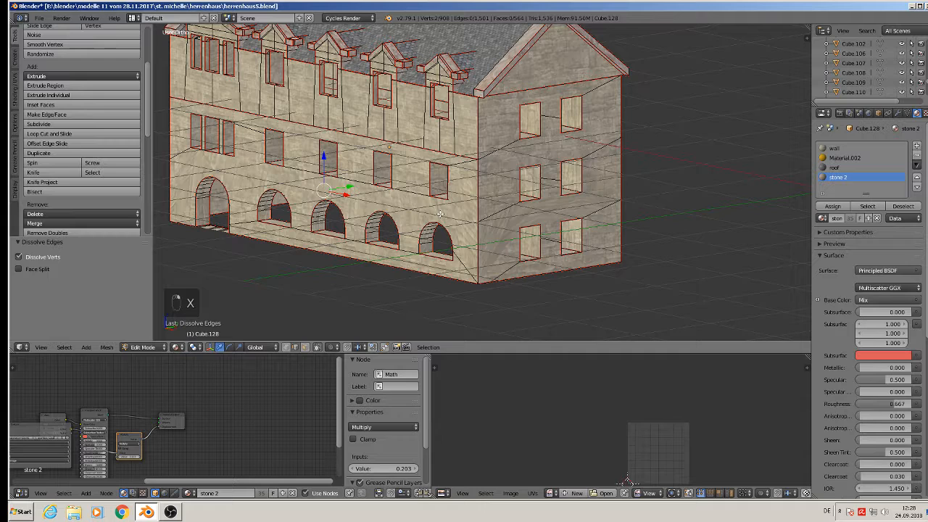
- Try to dissolve the front facade's edge loop between the top and middle storeys, then undo it and clear the selection
right_click(440, 214)
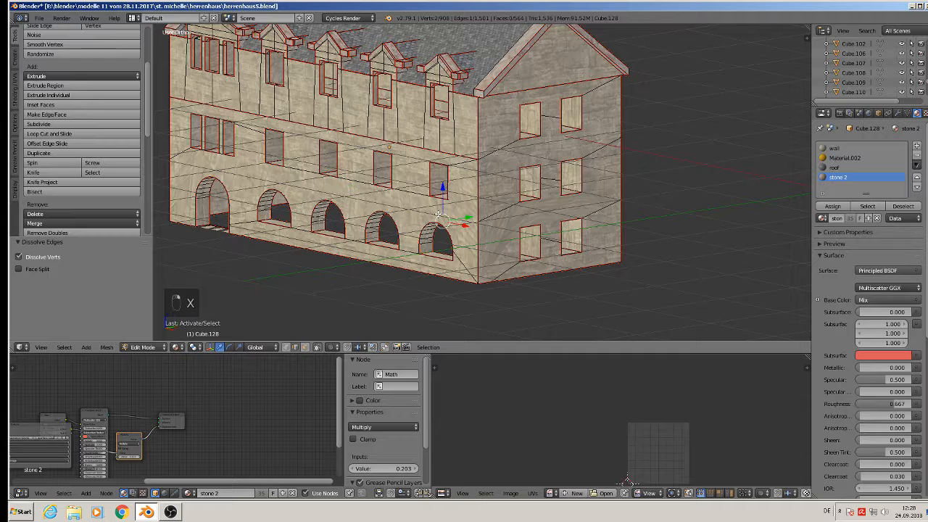
shift+right_click(415, 146)
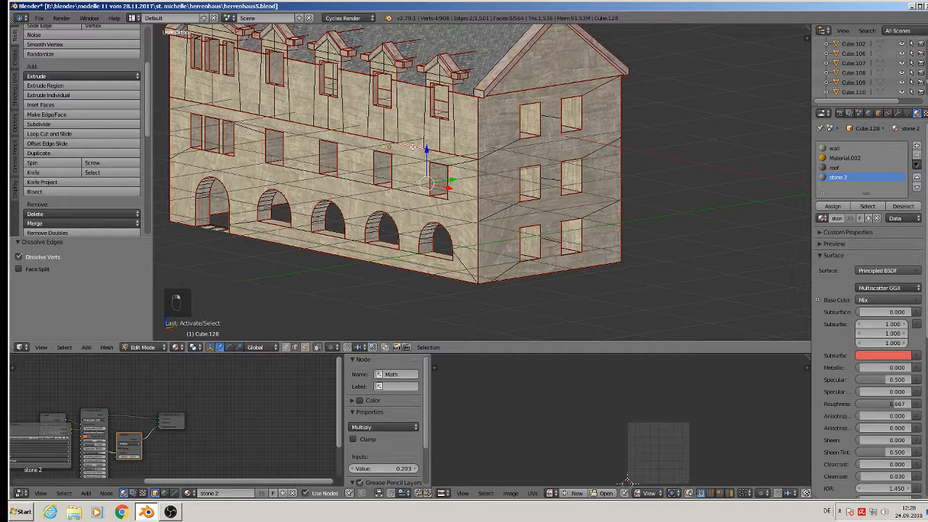
key(x)
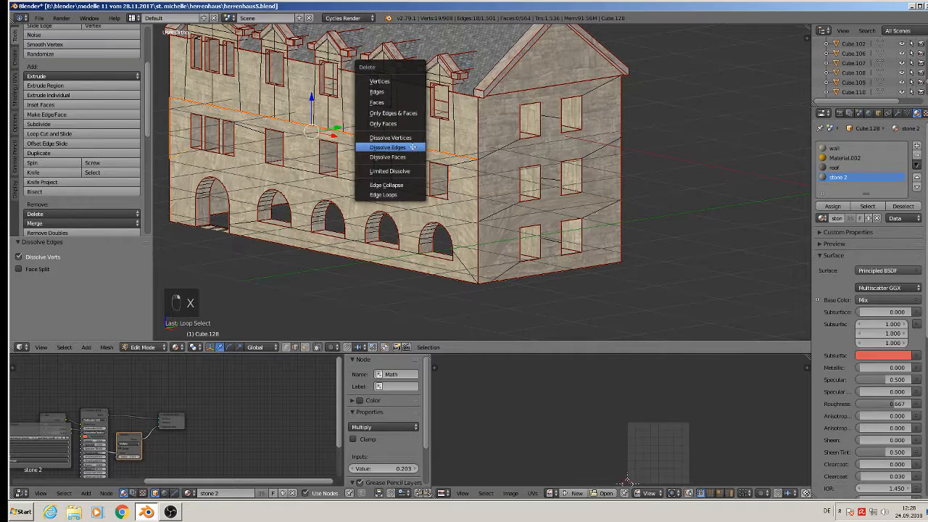
click(412, 147)
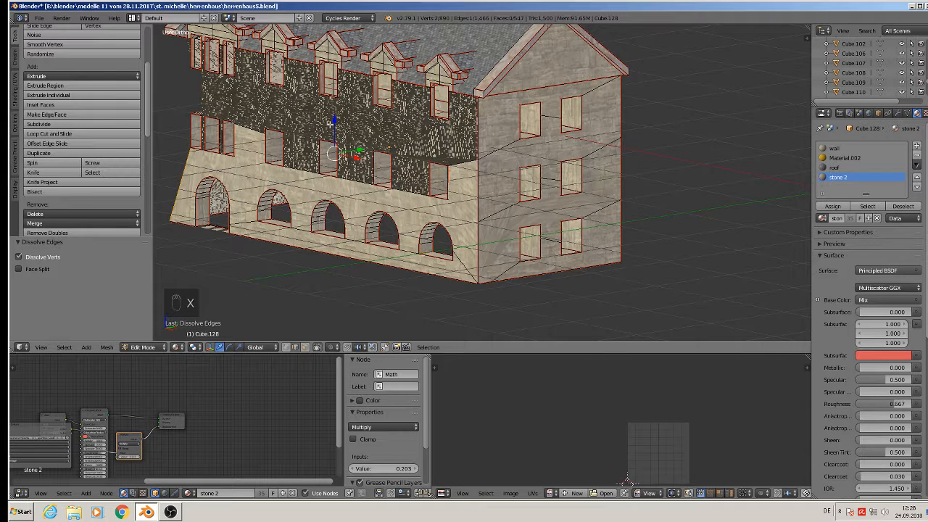
key(ctrl+z)
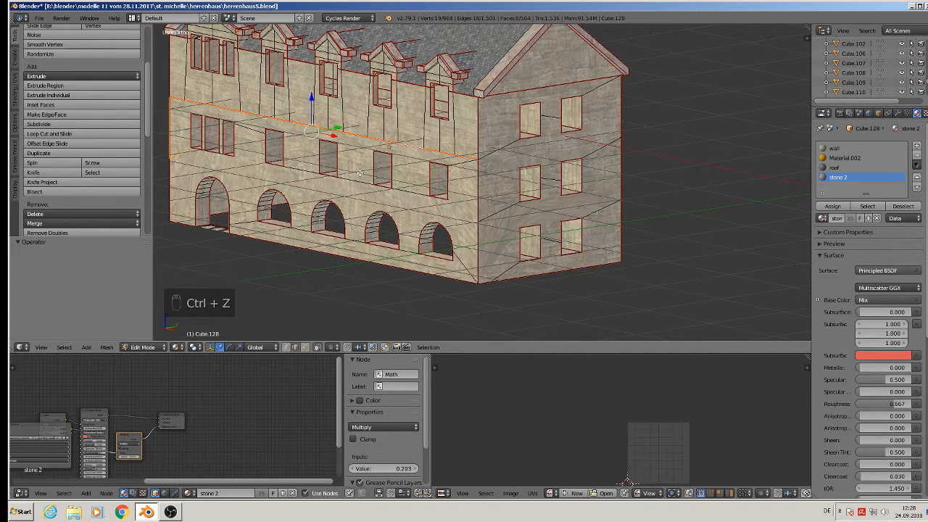
key(a)
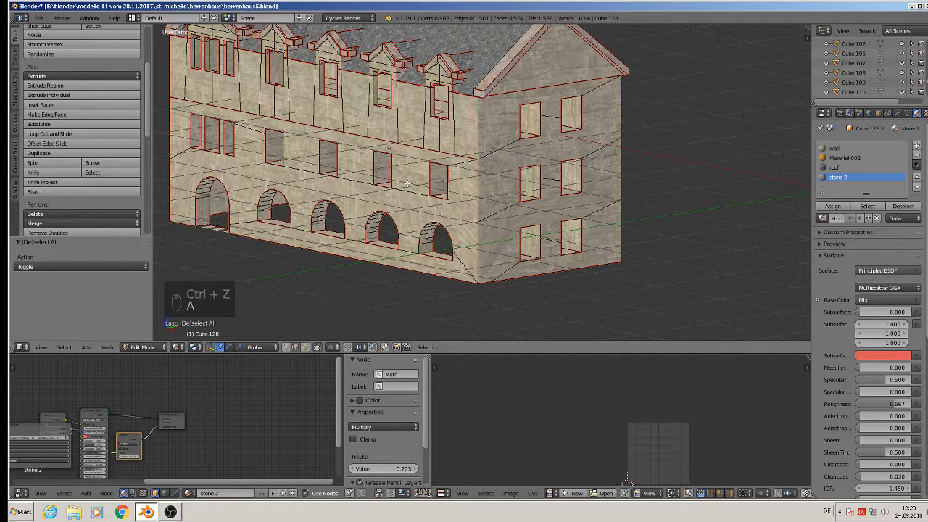
- Delete the two long threshold edges at the back of the arched entrance doorway's floor
scroll(377, 170, down, 5)
scroll(427, 193, up, 5)
middle_drag(433, 196, 377, 231)
scroll(337, 229, up, 6)
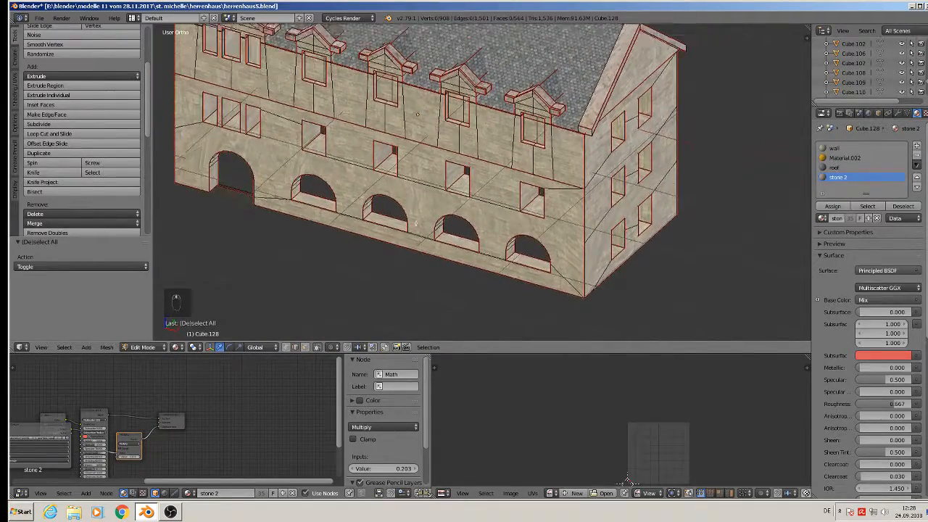
scroll(337, 228, up, 6)
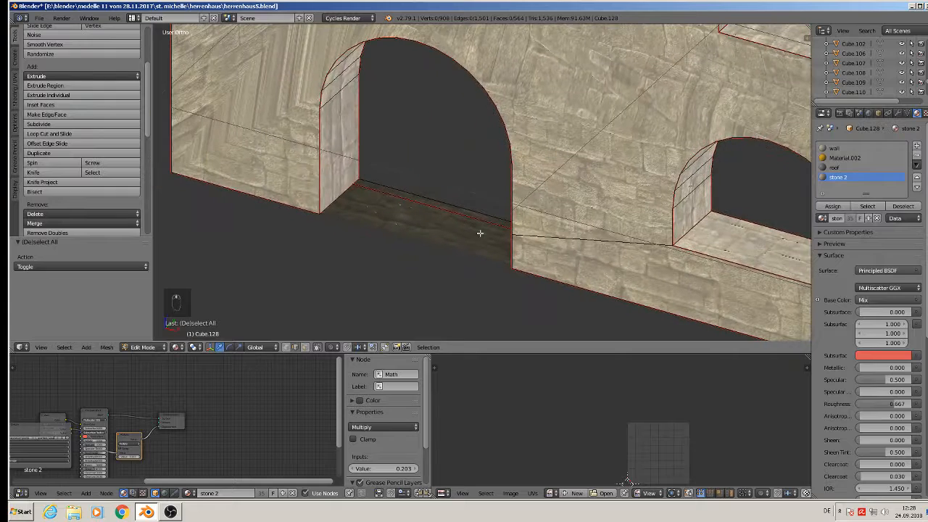
right_click(441, 206)
key(x)
click(436, 200)
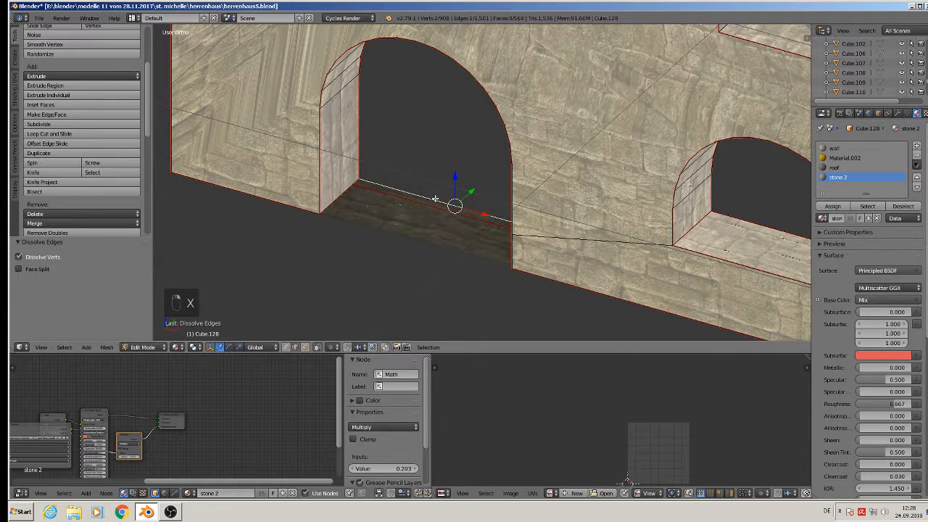
key(x)
click(429, 145)
right_click(416, 207)
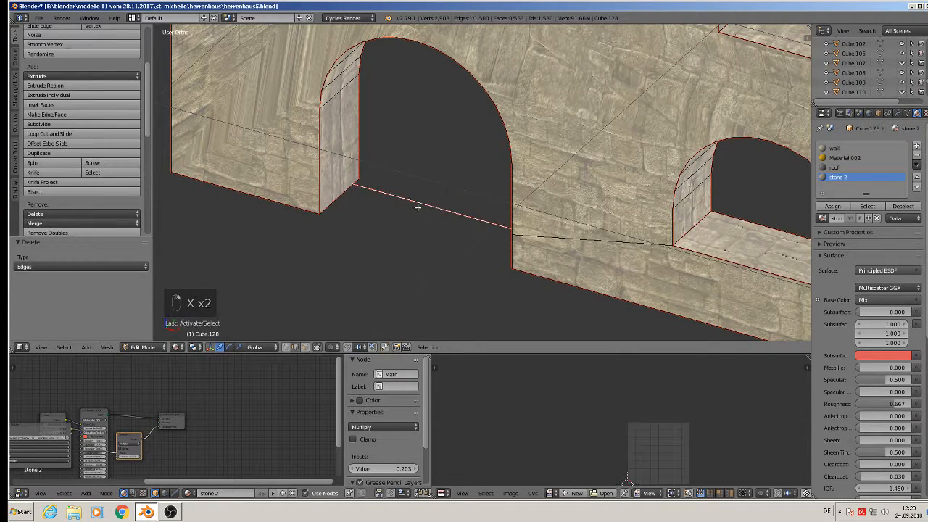
key(x)
click(418, 207)
scroll(431, 243, down, 6)
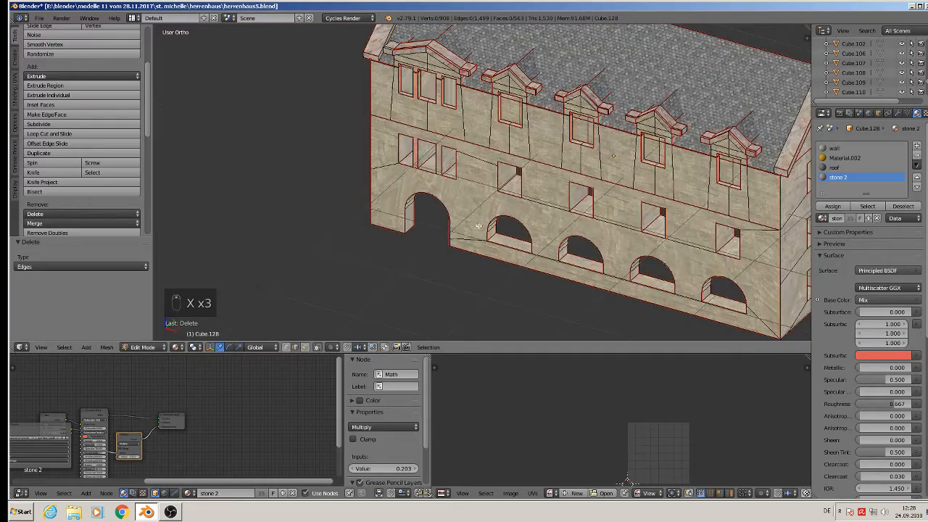
- Dissolve the extra edge loop running along the stone coping of the dormer nearest the windowed end wall
scroll(483, 247, up, 3)
middle_drag(496, 233, 493, 203)
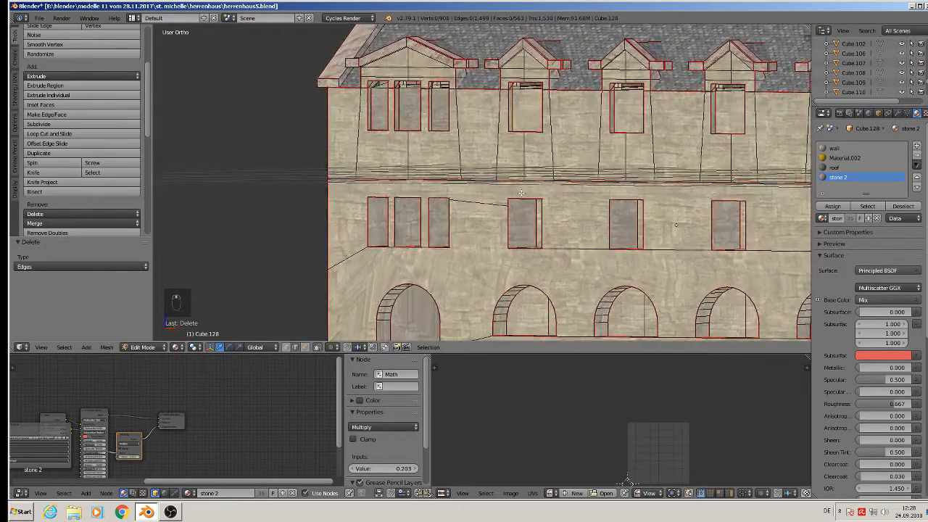
scroll(526, 191, down, 3)
shift+middle_drag(674, 159, 580, 125)
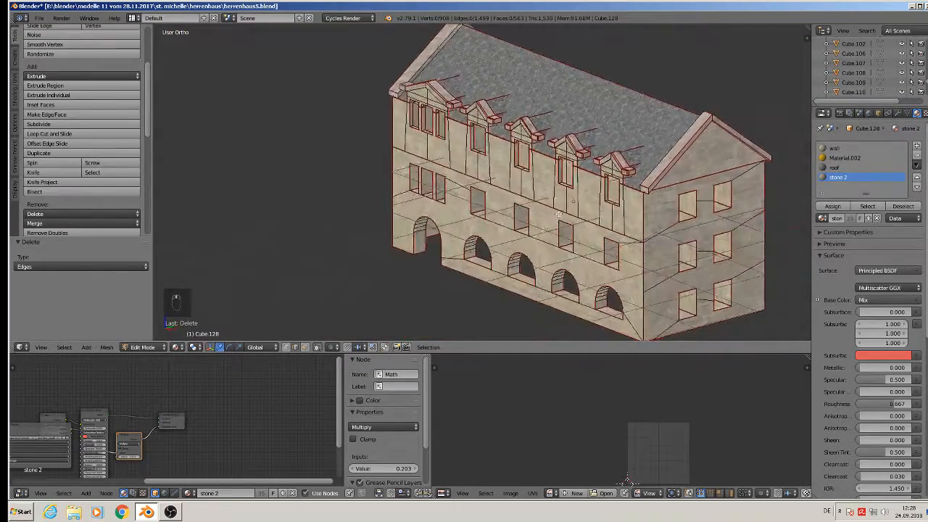
scroll(580, 165, up, 6)
scroll(580, 166, up, 2)
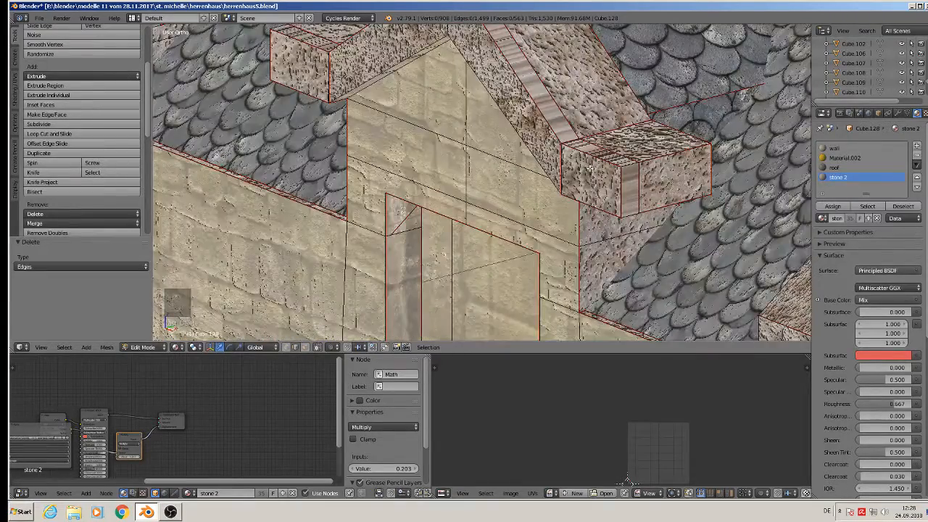
scroll(590, 168, down, 4)
alt+right_click(571, 127)
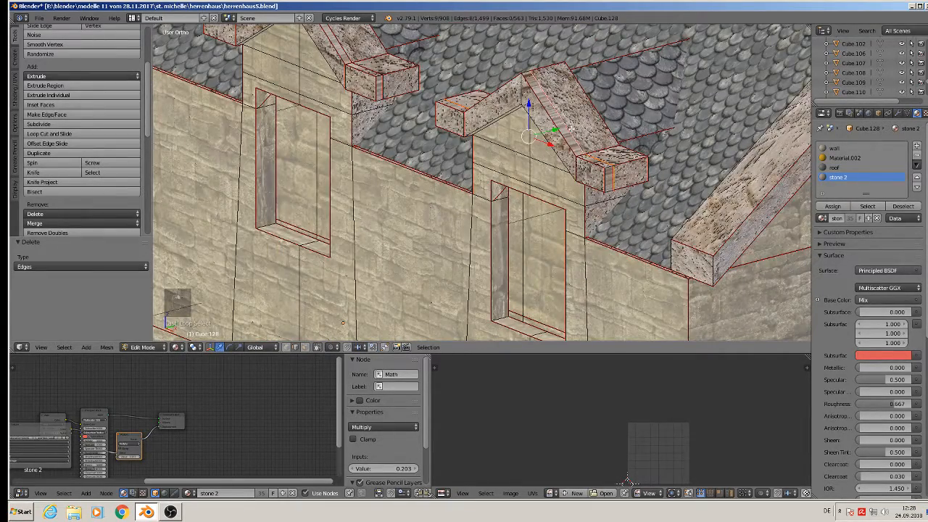
middle_drag(570, 128, 579, 154)
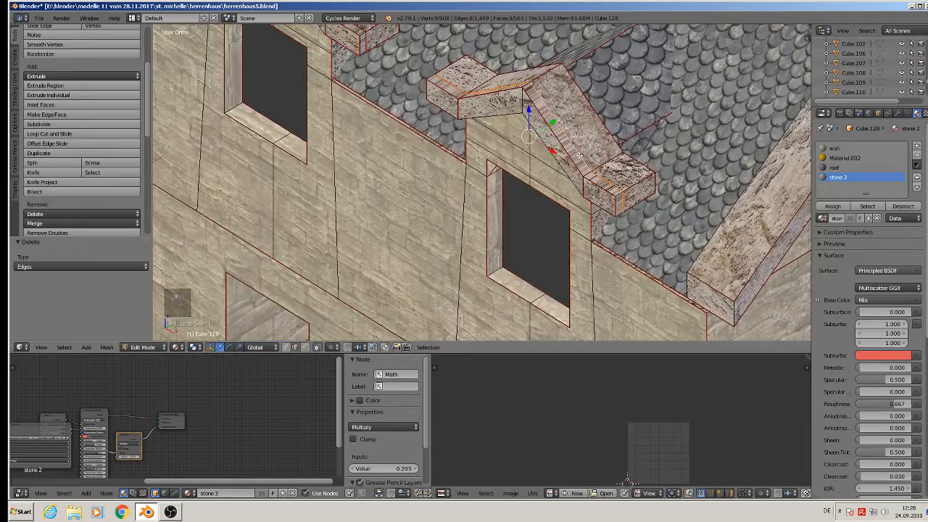
key(x)
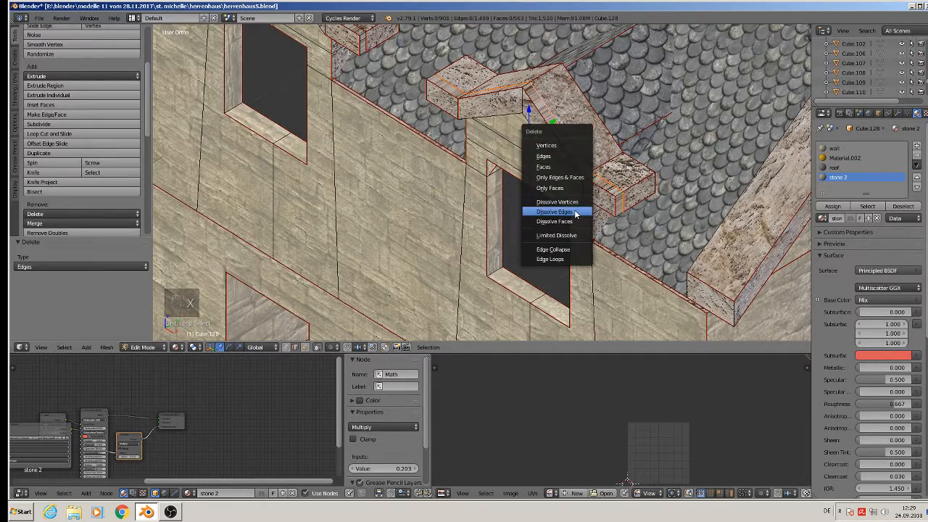
click(575, 214)
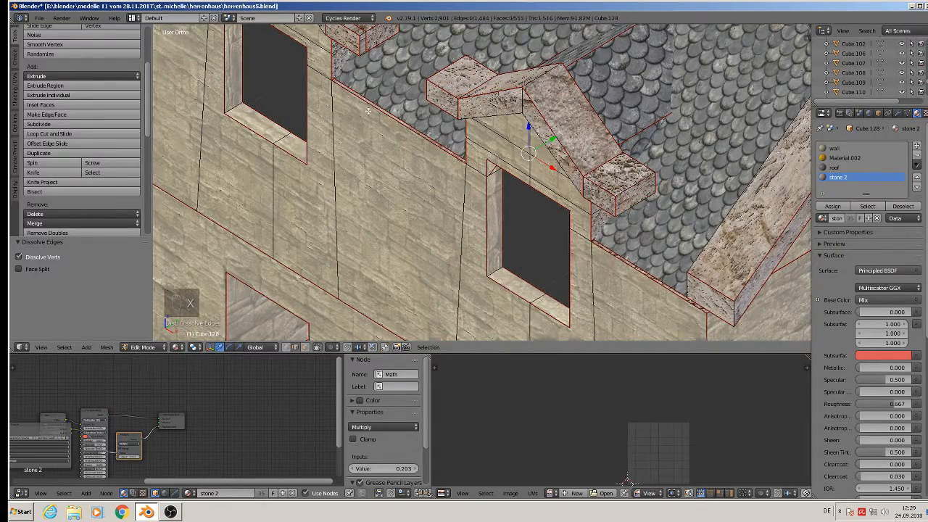
- Dissolve the lengthwise edge loop on the stone coping of the second dormer from the windowed end wall
middle_drag(575, 213, 613, 189)
alt+right_click(613, 190)
alt+right_click(602, 182)
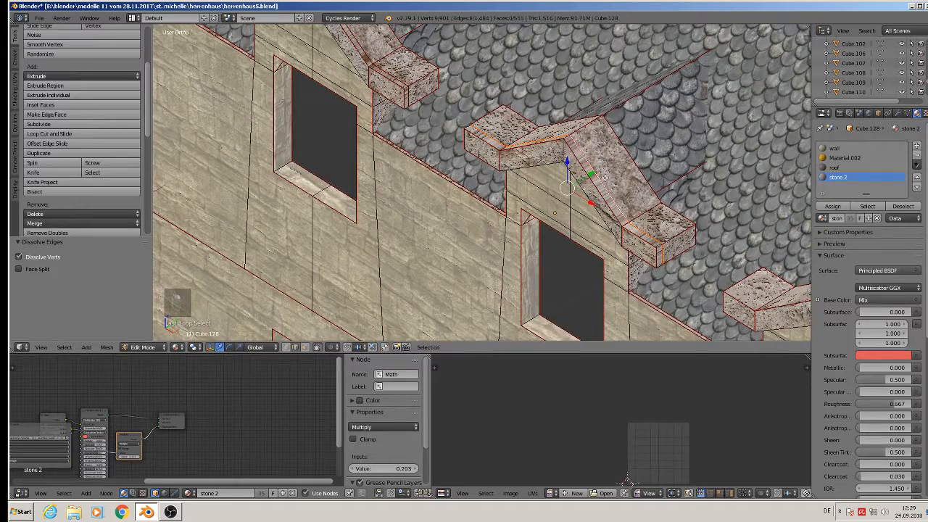
key(x)
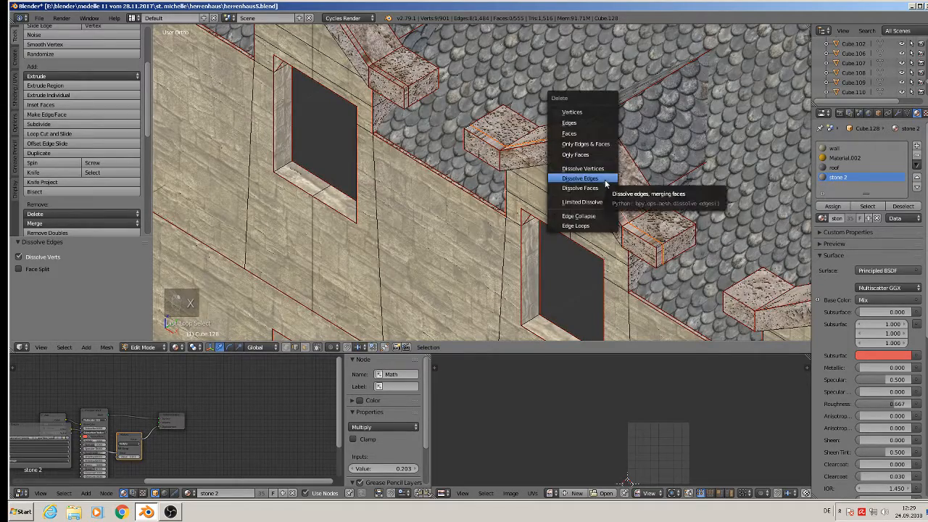
click(606, 179)
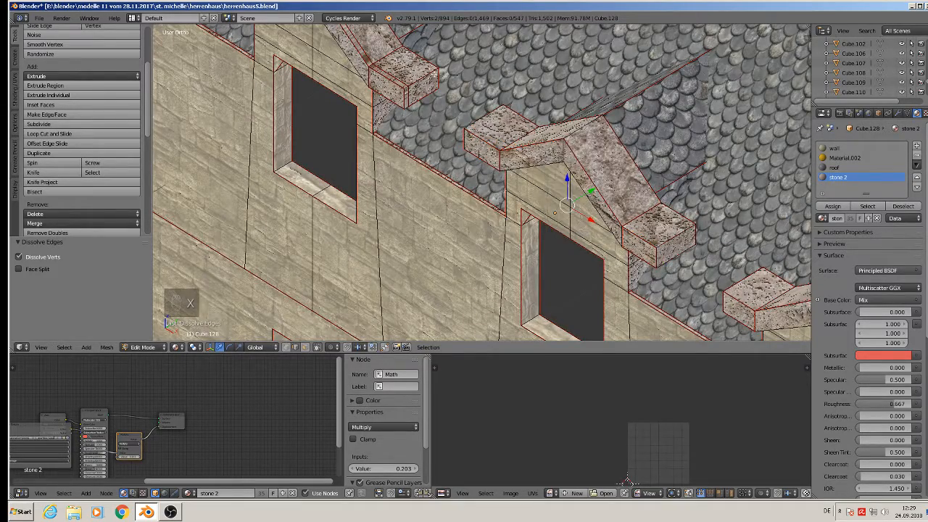
- Dissolve the lengthwise edge loop on the stone coping of the third dormer from the windowed end wall
middle_drag(606, 179, 632, 216)
alt+right_click(555, 165)
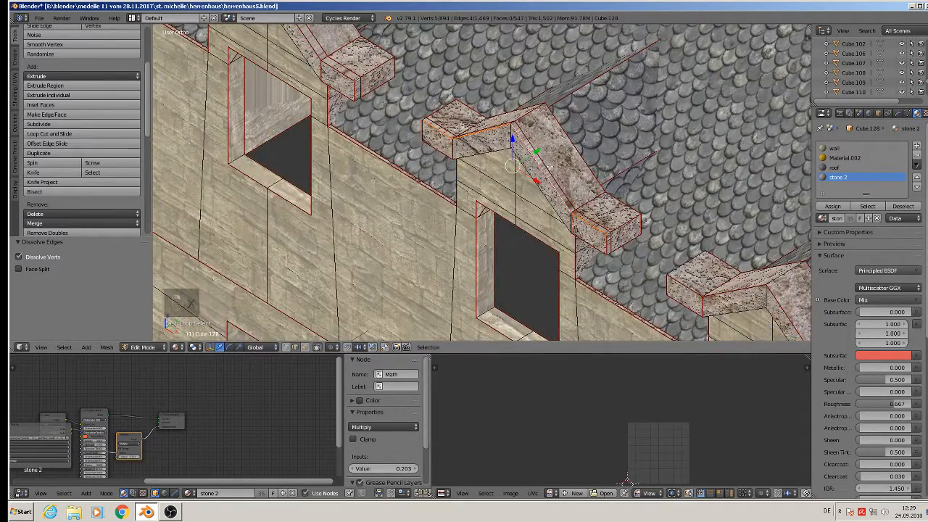
alt+right_click(552, 165)
alt+right_click(550, 166)
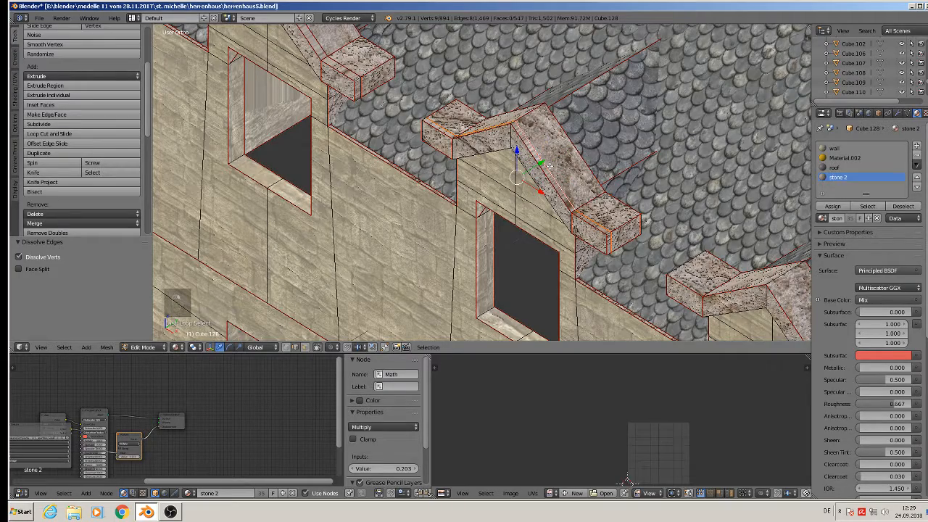
key(x)
click(551, 167)
- Dissolve the matching coping edge loop on the single-window dormer beside the wide three-window dormer
middle_drag(551, 167, 508, 268)
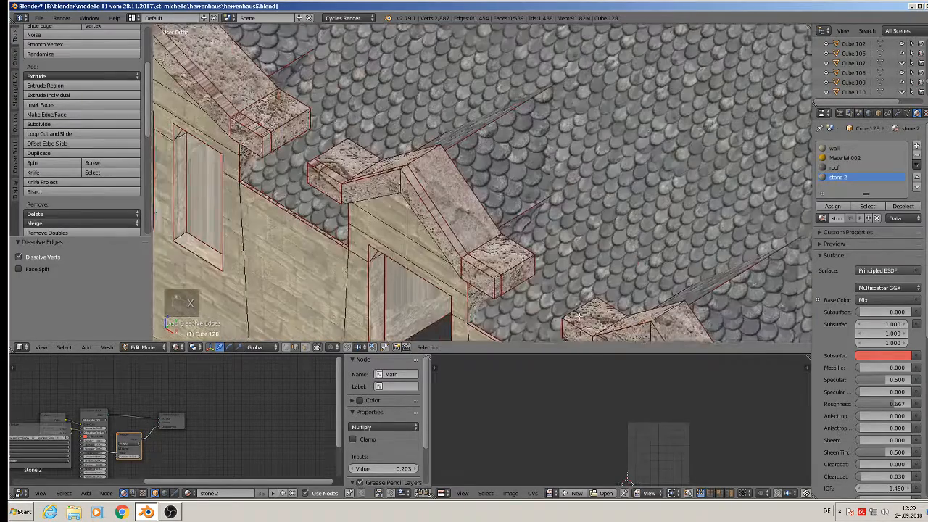
alt+right_click(450, 218)
key(x)
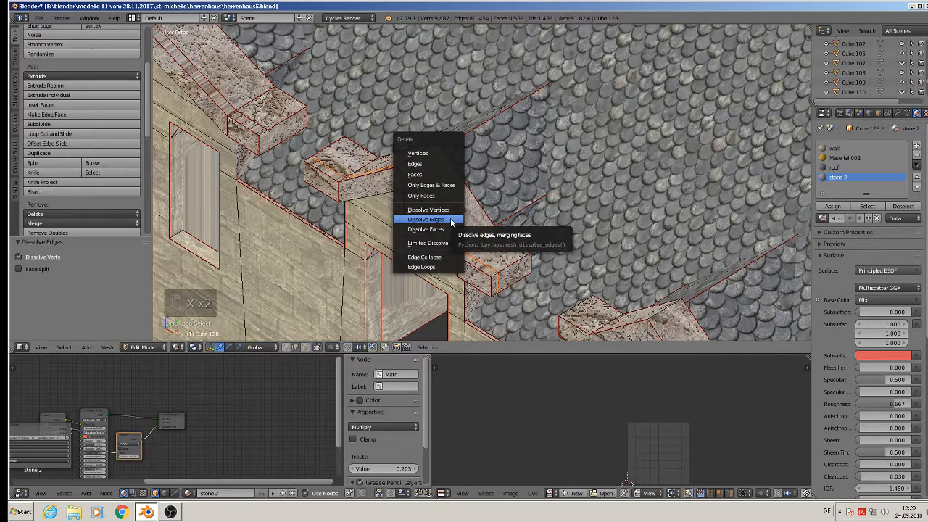
click(450, 219)
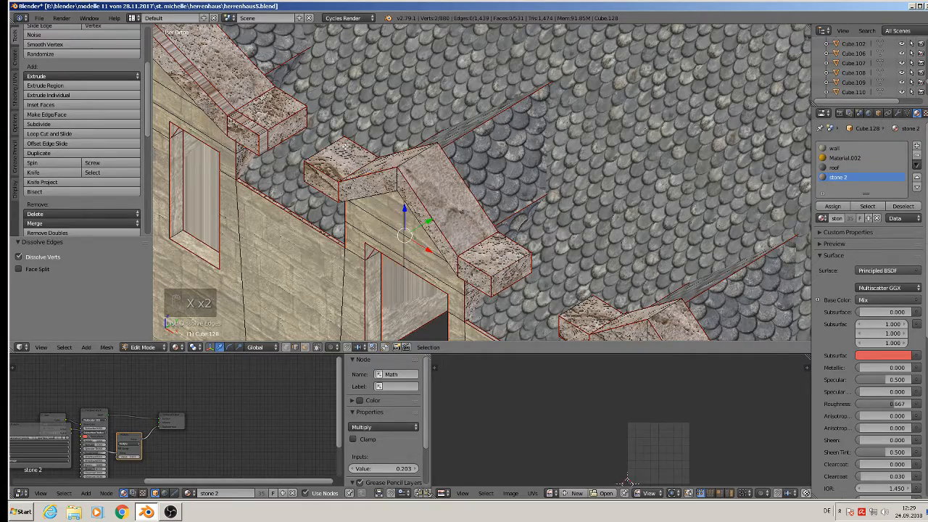
- Dissolve the extra edge loop along the stone coping of the wide three-window dormer
middle_drag(345, 147, 385, 132)
alt+right_click(382, 131)
key(x)
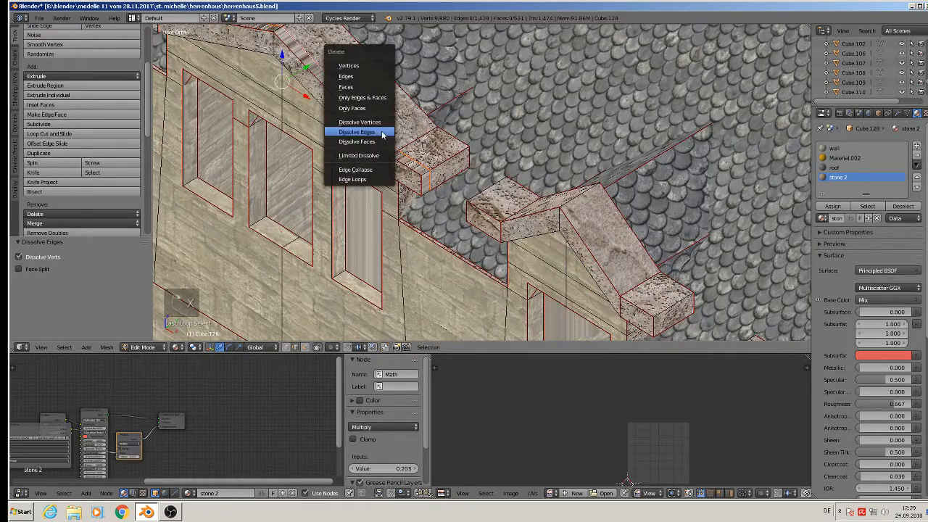
click(382, 132)
- Circle-select the vertical and storey-dividing edges across the windowless rear wall and dissolve them into one clean surface
scroll(397, 144, down, 3)
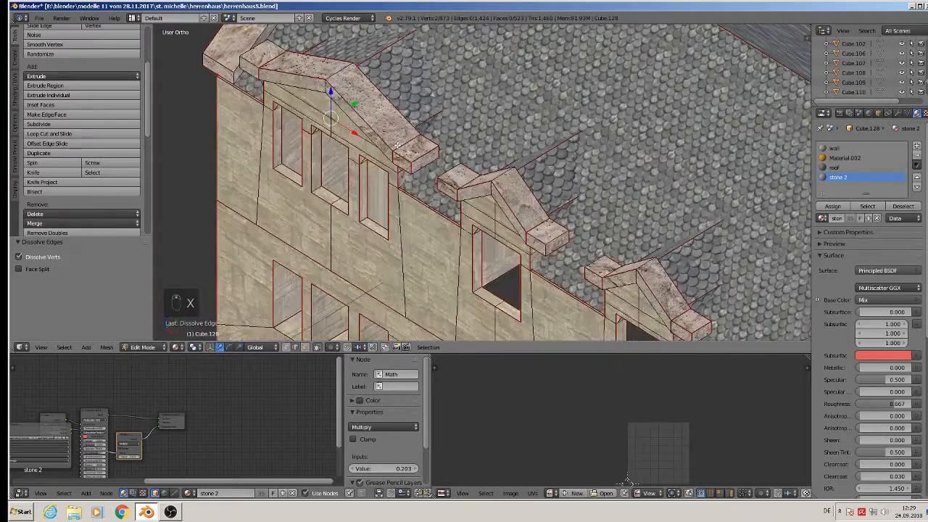
middle_drag(398, 144, 401, 219)
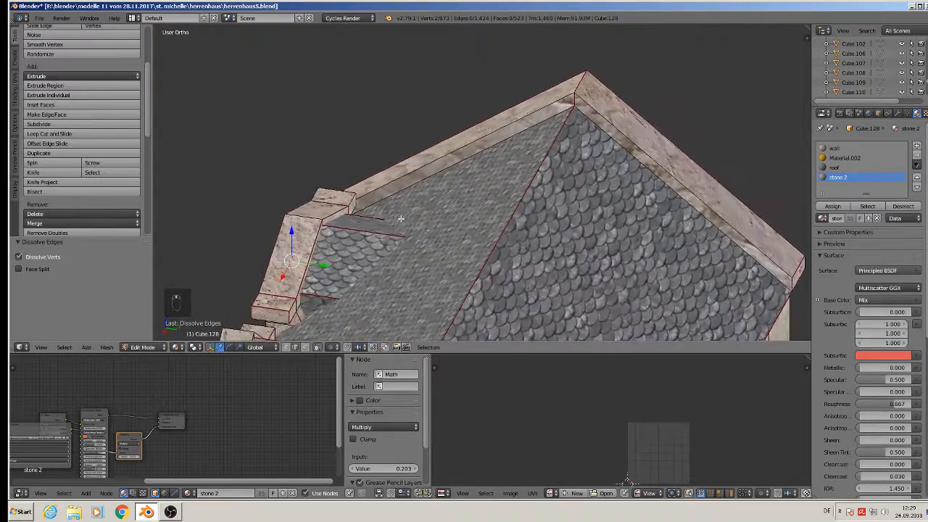
scroll(425, 232, down, 4)
shift+middle_drag(520, 277, 522, 56)
middle_drag(582, 182, 497, 124)
shift+middle_drag(462, 168, 604, 169)
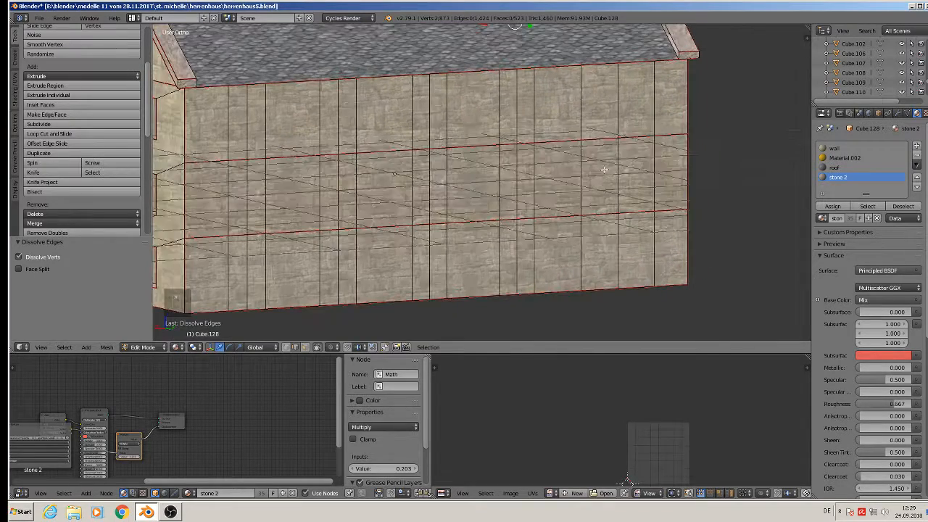
key(c)
mouse_move(657, 149)
mouse_down()
mouse_move(507, 143)
mouse_move(261, 155)
mouse_move(239, 177)
mouse_move(232, 214)
mouse_move(305, 236)
mouse_move(648, 211)
mouse_up()
right_click(644, 207)
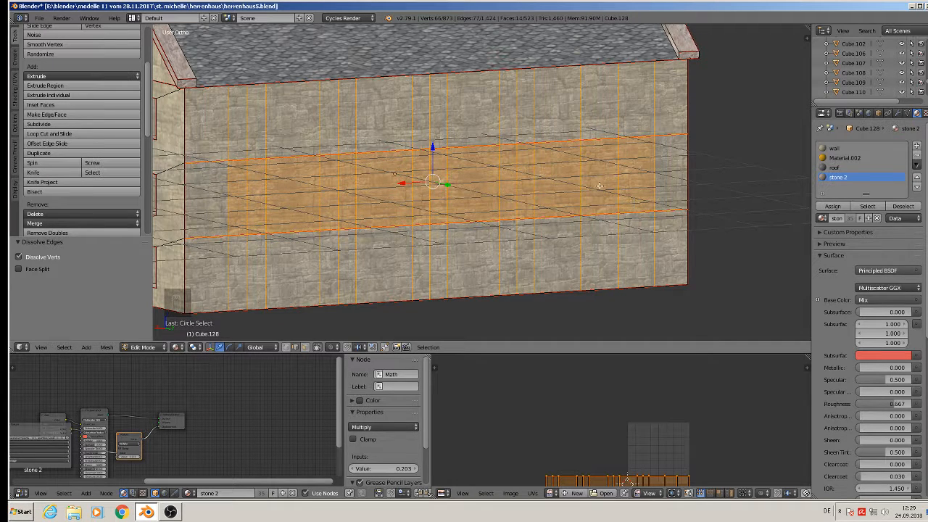
key(x)
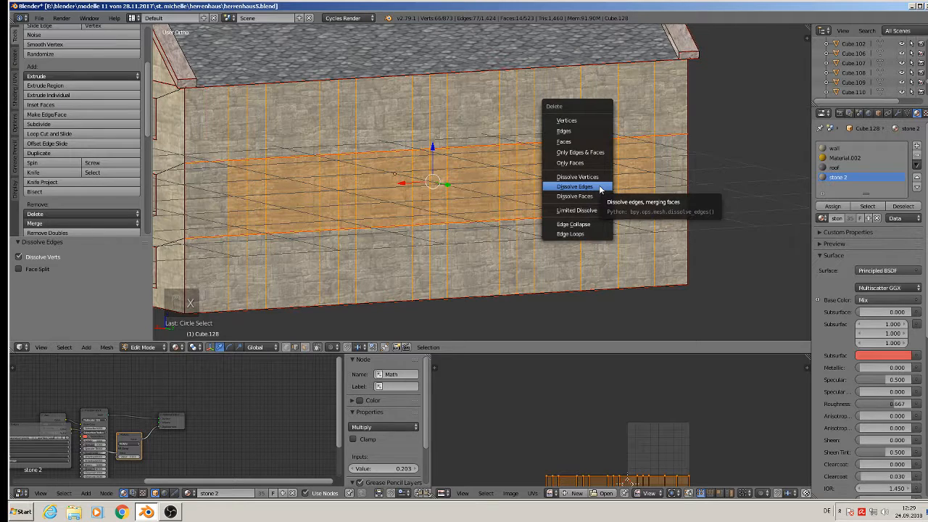
click(599, 186)
scroll(415, 236, down, 4)
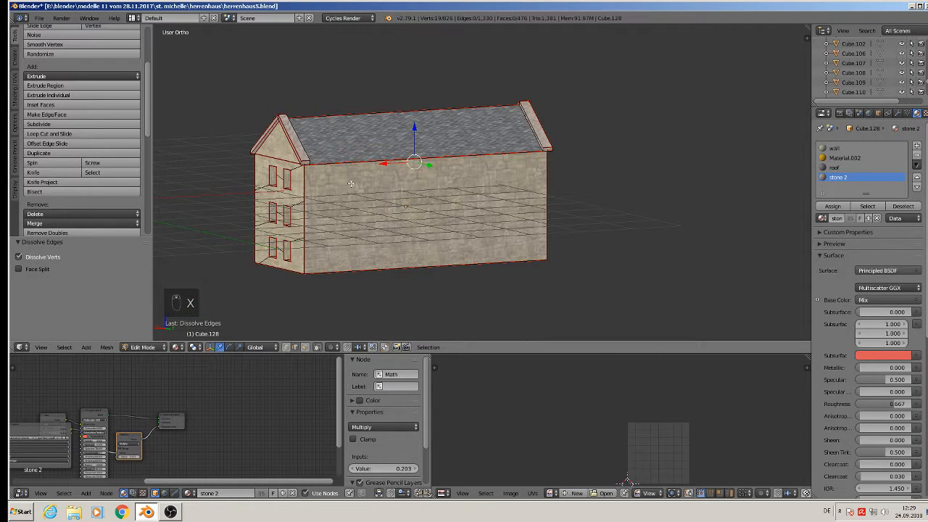
- Examine the house's underside, front facade and dormers for remaining unneeded edges
middle_drag(442, 197, 627, 127)
scroll(360, 177, up, 3)
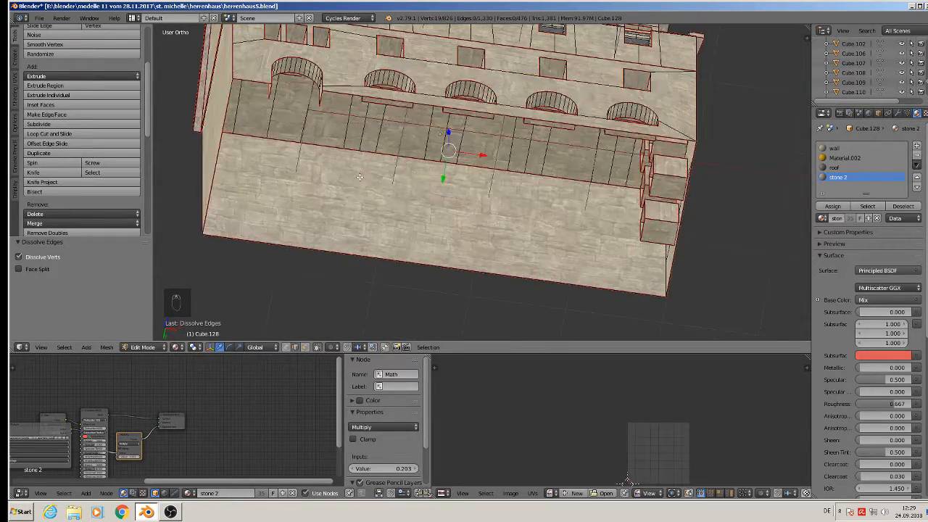
right_click(398, 161)
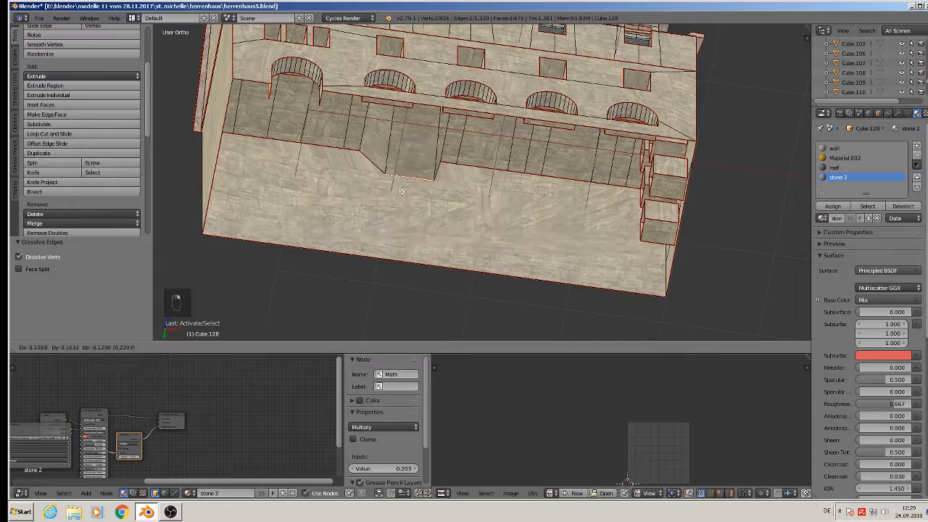
middle_drag(430, 209, 384, 117)
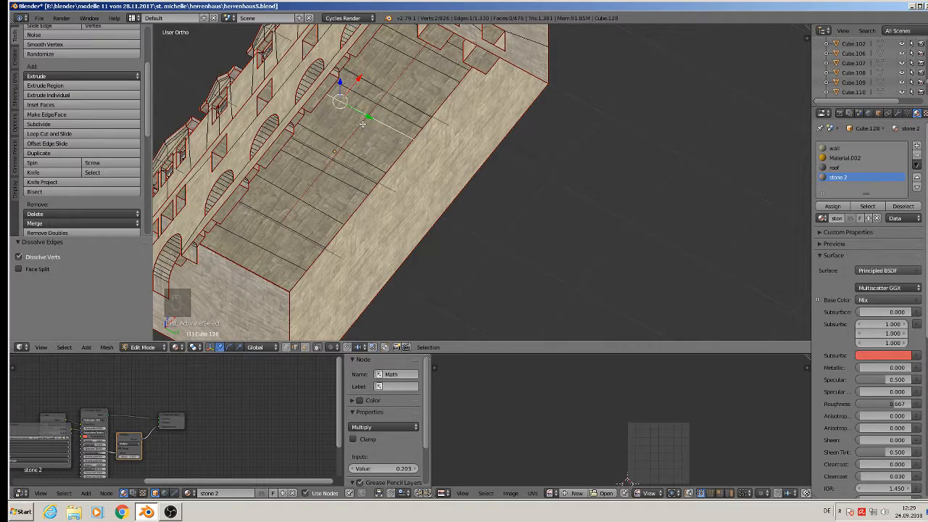
middle_drag(338, 139, 356, 192)
scroll(355, 192, up, 5)
scroll(122, 68, up, 1)
shift+middle_drag(300, 70, 575, 151)
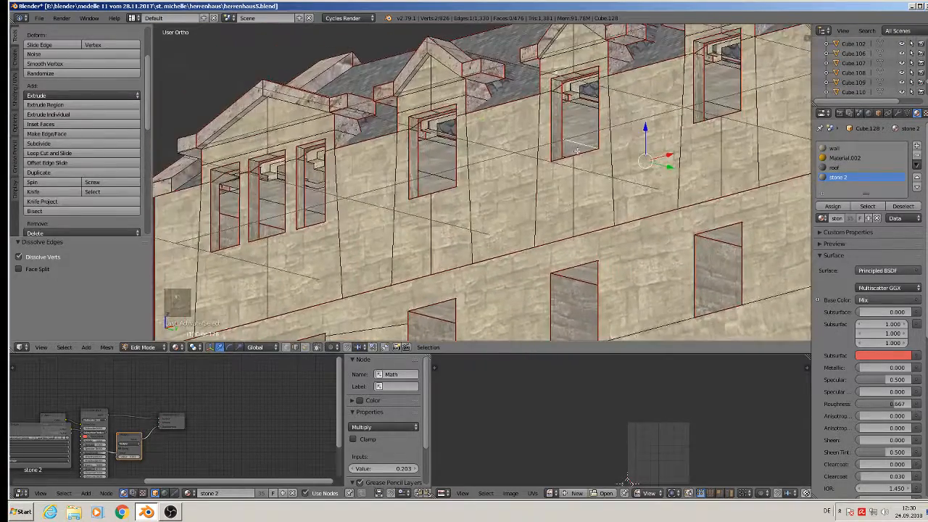
scroll(530, 82, up, 6)
middle_drag(469, 105, 372, 125)
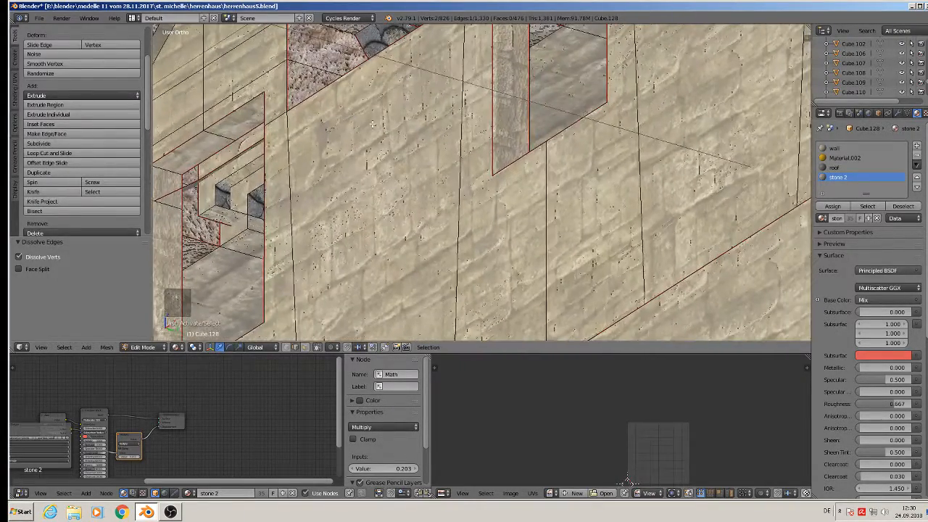
middle_drag(211, 188, 322, 178)
middle_drag(349, 190, 344, 121)
scroll(289, 171, down, 4)
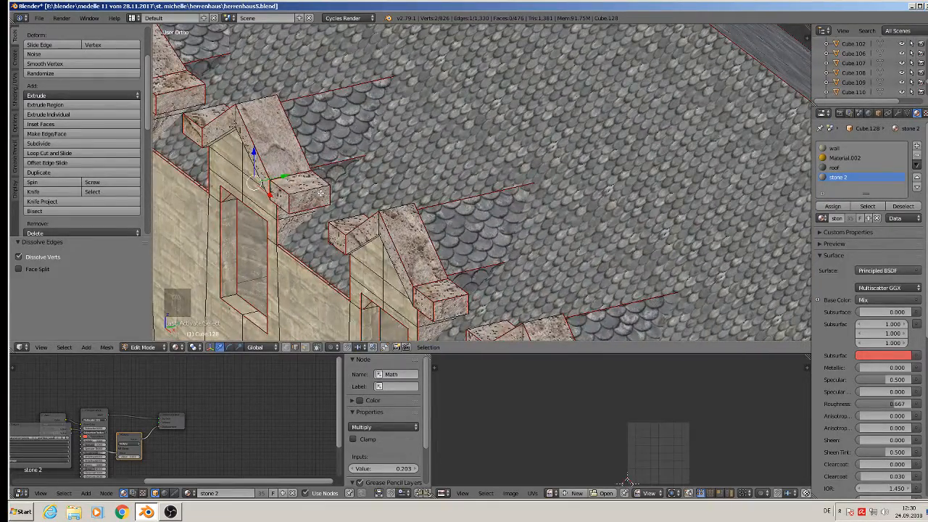
- Dissolve the central vertical and horizontal edges above the window on the single-window dormer beside the wide three-window dormer
middle_drag(321, 193, 369, 158)
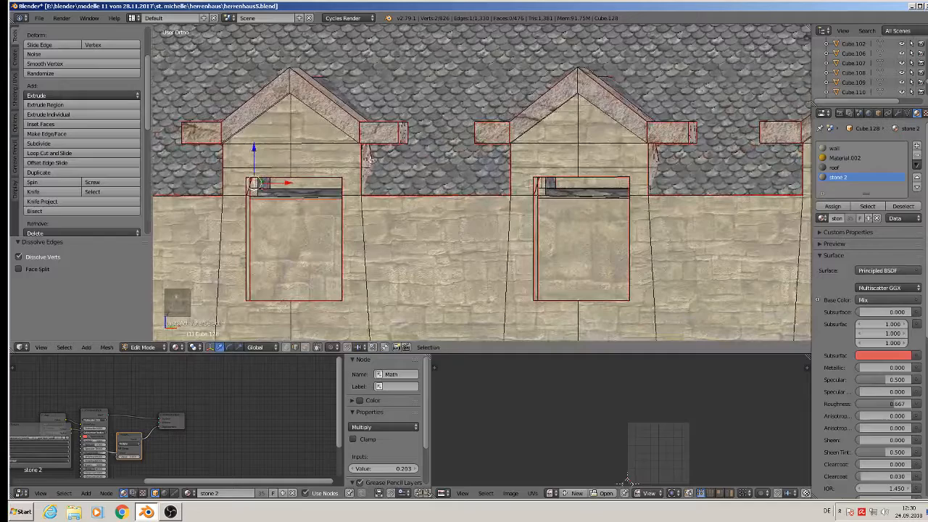
right_click(283, 120)
shift+right_click(269, 139)
shift+right_click(303, 145)
shift+right_click(290, 160)
shift+right_click(295, 167)
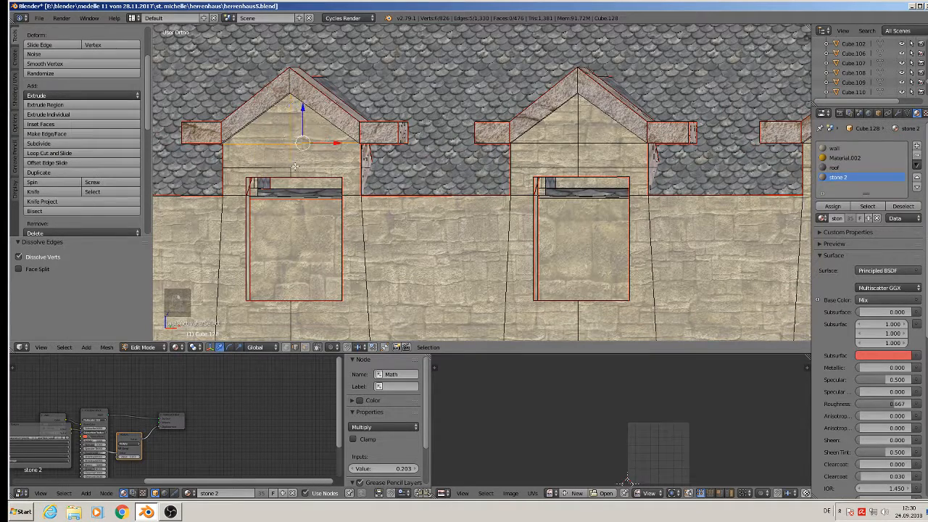
shift+right_click(295, 167)
shift+right_click(292, 176)
key(x)
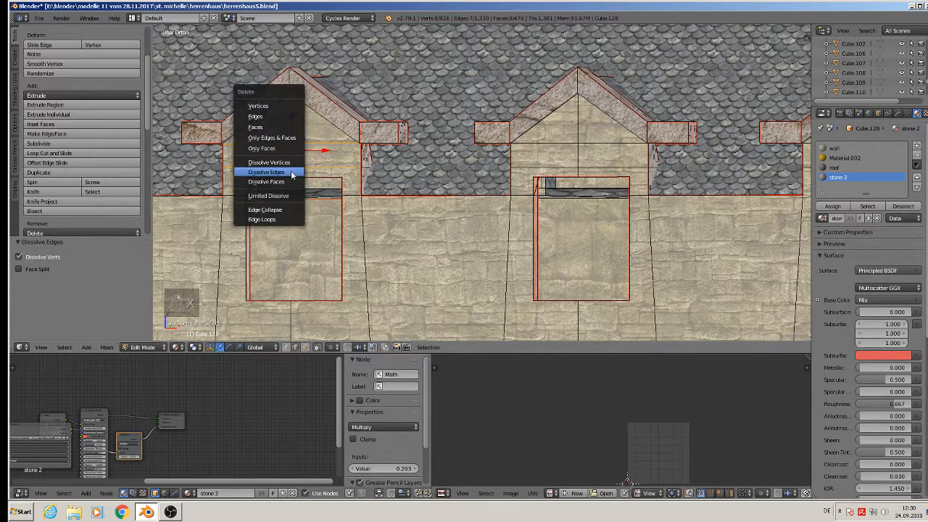
click(292, 173)
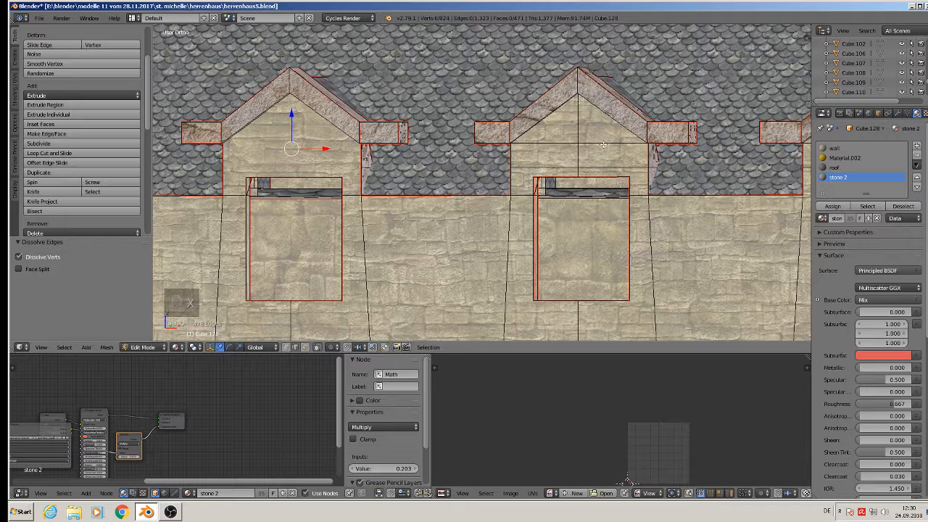
- Dissolve the same gable-face edges on the second single-window dormer from the wide dormer
right_click(582, 122)
shift+right_click(564, 143)
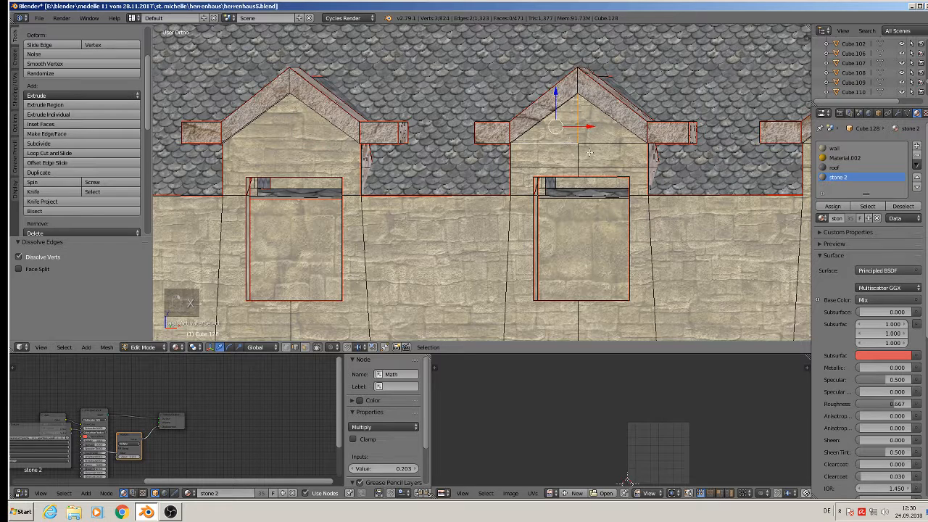
shift+right_click(599, 145)
shift+right_click(569, 166)
shift+right_click(590, 171)
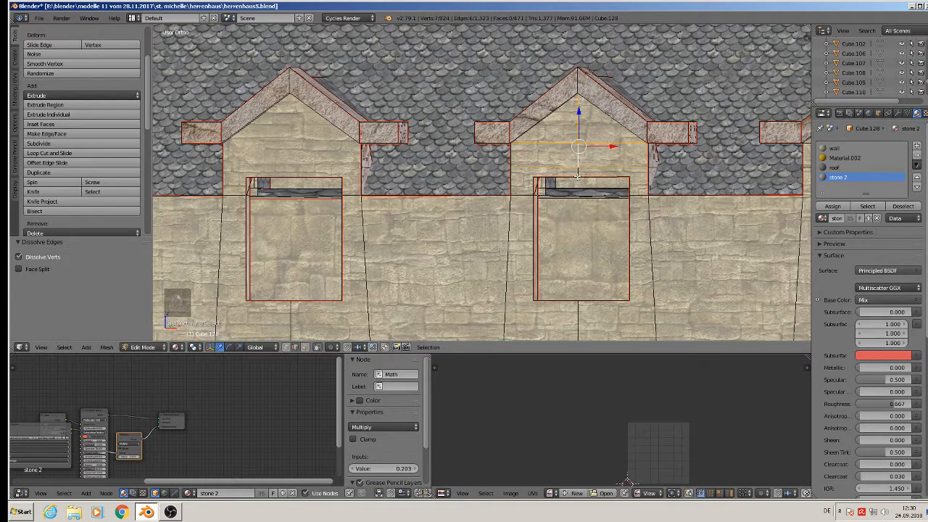
shift+right_click(573, 176)
key(x)
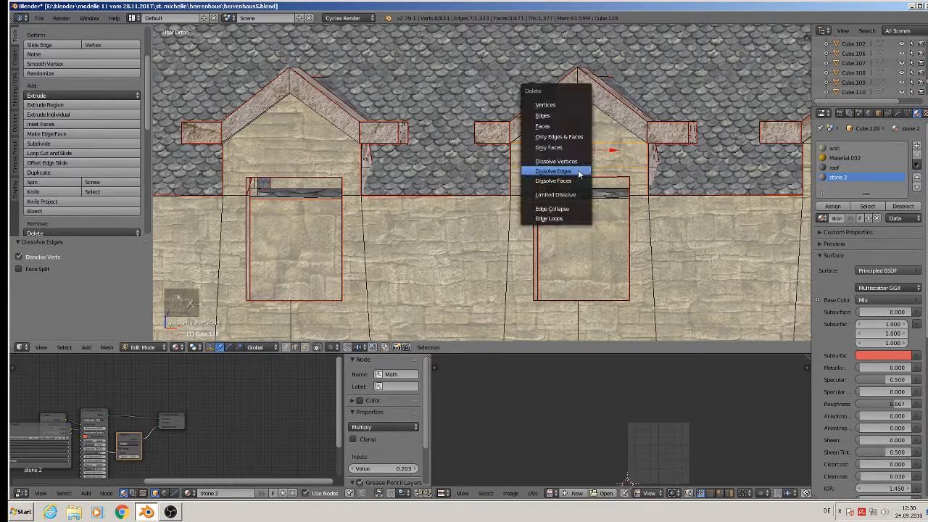
click(574, 174)
- Dissolve the vertical and horizontal gable-face edges above the window of the third single-window dormer
scroll(573, 177, down, 2)
shift+middle_drag(588, 179, 417, 182)
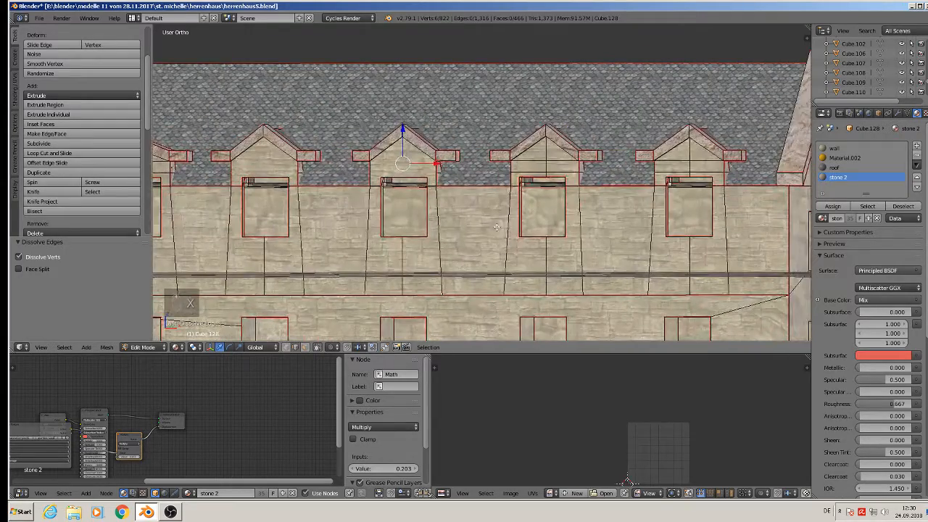
scroll(538, 187, up, 2)
right_click(553, 130)
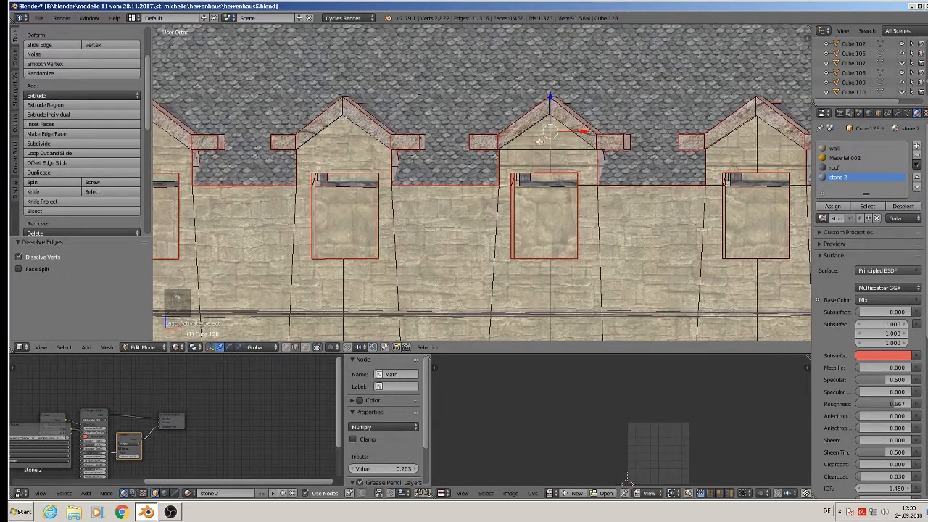
shift+right_click(537, 147)
shift+right_click(554, 151)
shift+right_click(558, 163)
shift+right_click(542, 164)
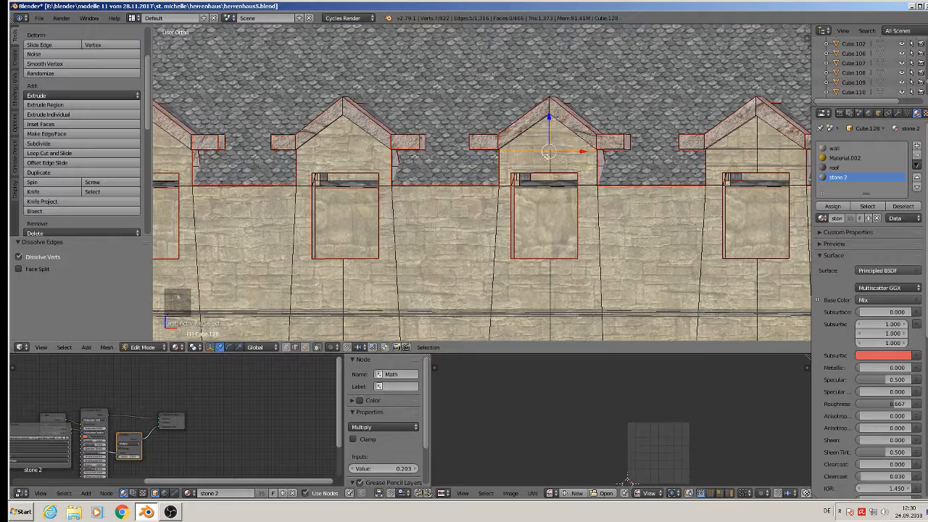
shift+right_click(550, 158)
shift+right_click(549, 168)
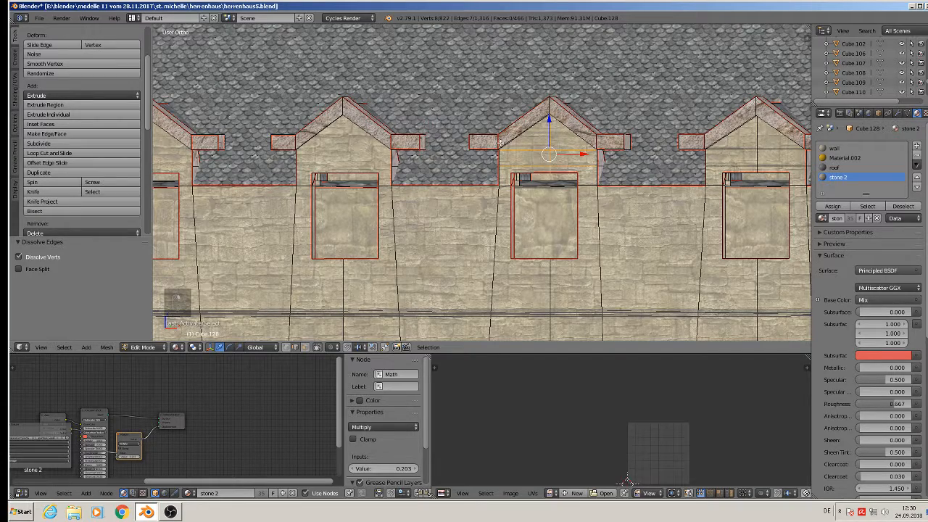
key(x)
click(555, 157)
- Dissolve the gable-face edges above the window of the last single-window dormer, nearest the windowed end wall
shift+middle_drag(612, 185, 329, 214)
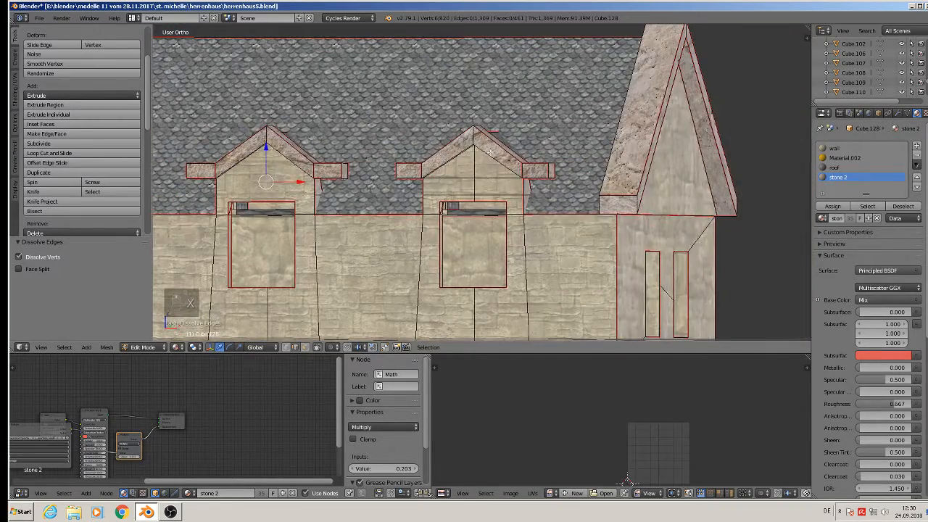
right_click(471, 169)
shift+right_click(466, 179)
shift+right_click(493, 180)
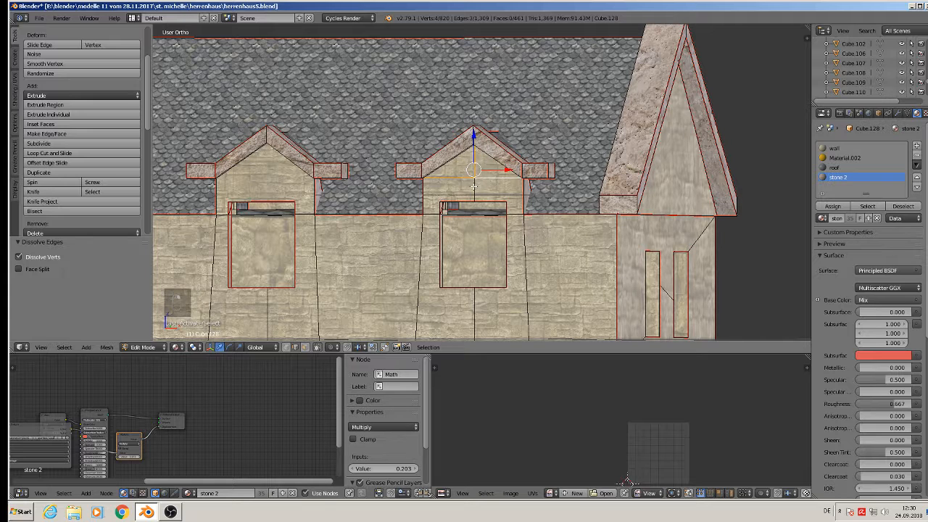
shift+right_click(471, 186)
shift+right_click(458, 195)
shift+right_click(472, 195)
shift+right_click(485, 190)
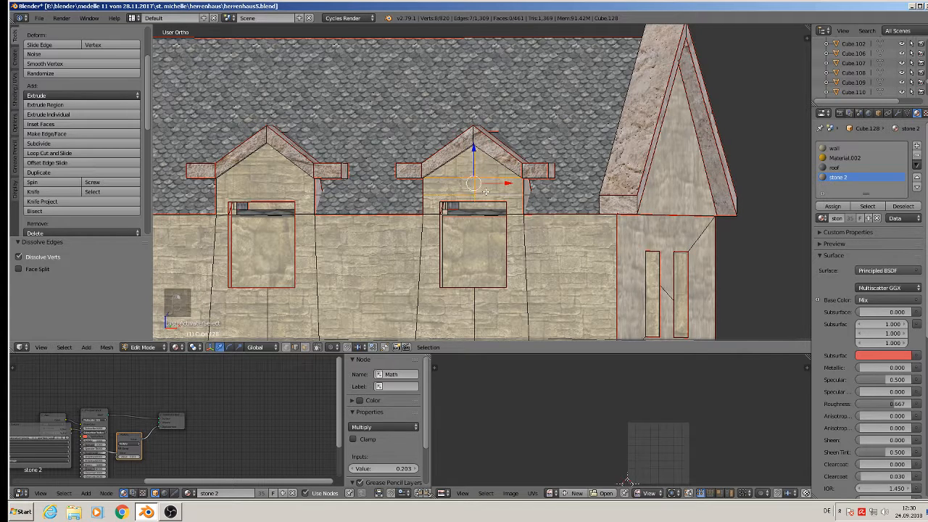
key(x)
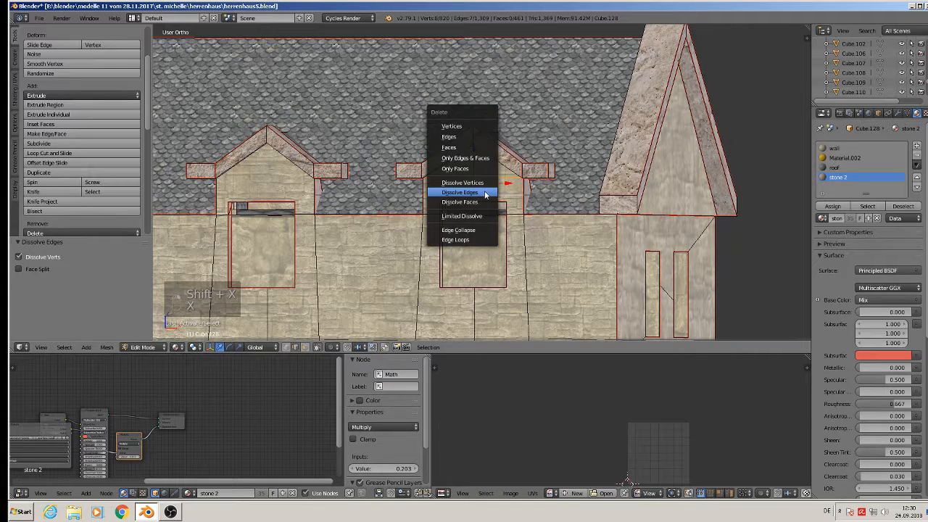
click(485, 192)
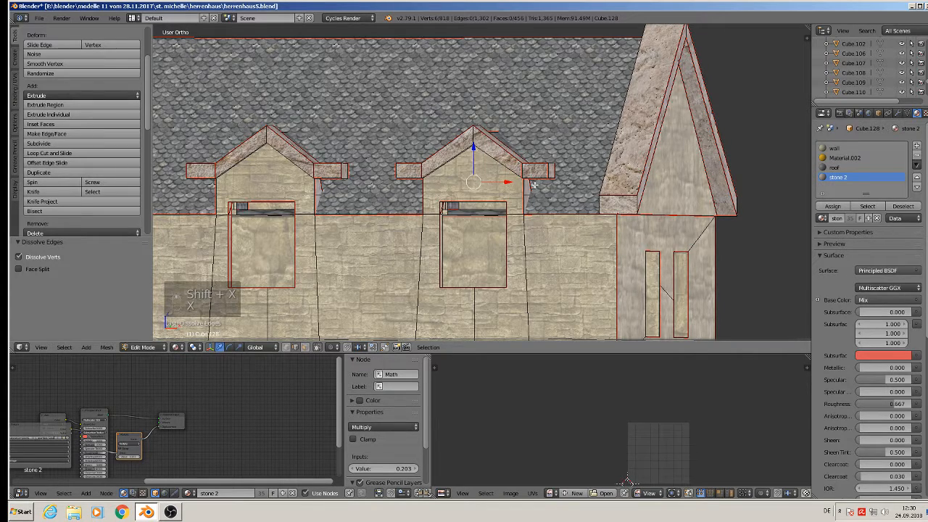
- Dissolve the extra edge on the side wall facing the windowed end for the first three single-window dormers from the wide dormer
middle_drag(485, 194, 779, 146)
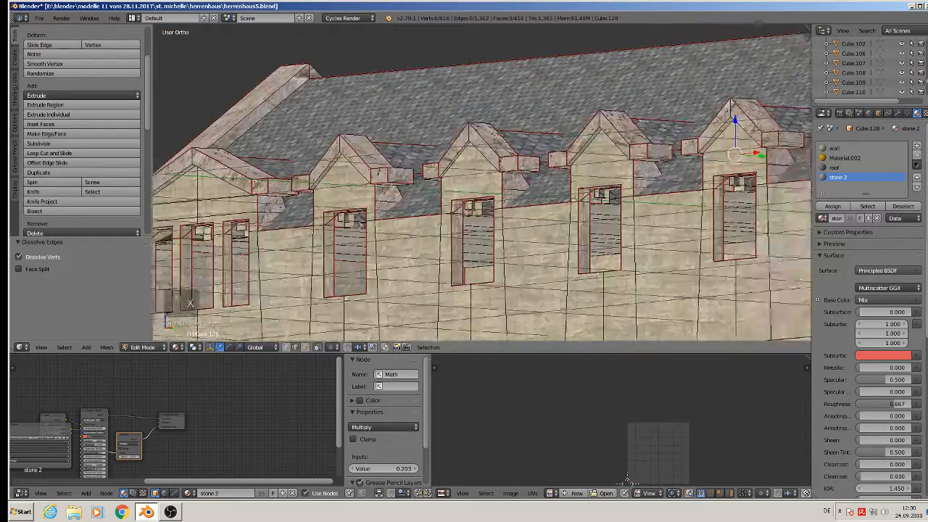
scroll(551, 167, up, 3)
right_click(393, 187)
key(x)
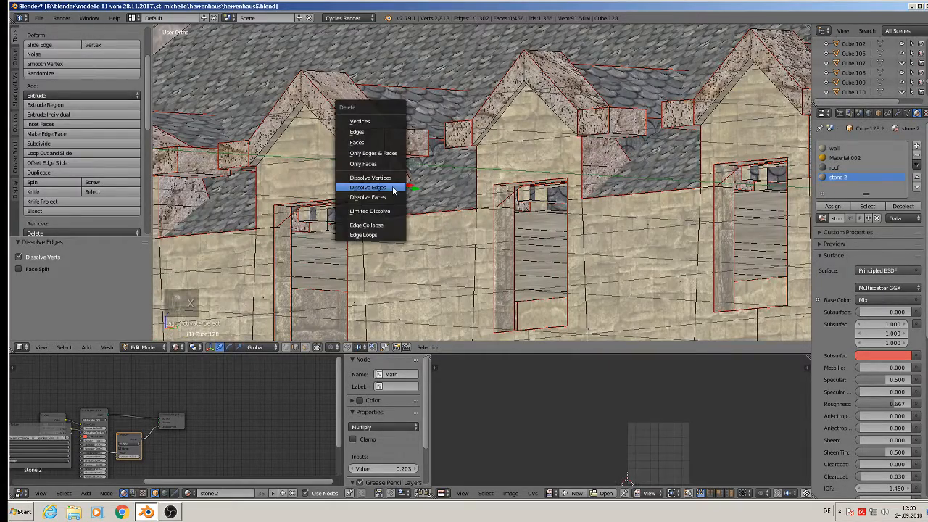
click(392, 185)
right_click(607, 169)
key(x)
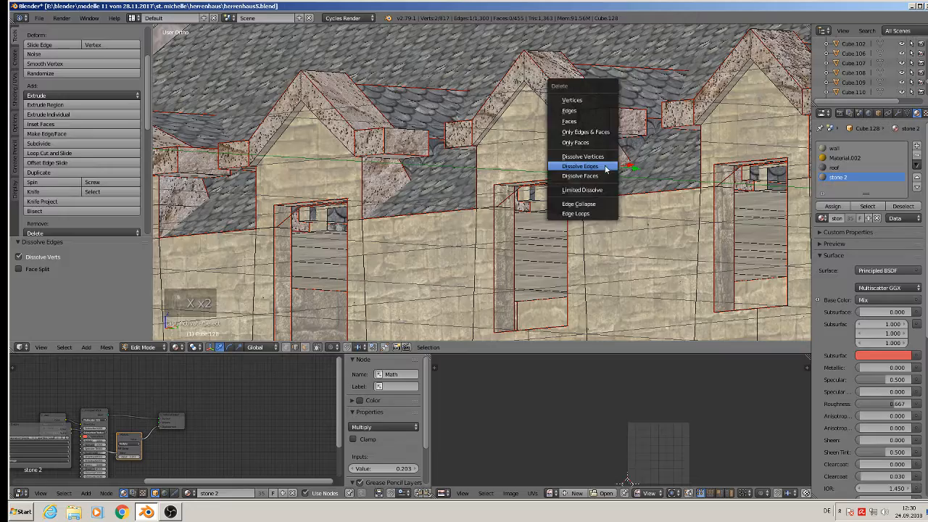
click(607, 168)
shift+middle_drag(787, 170, 575, 166)
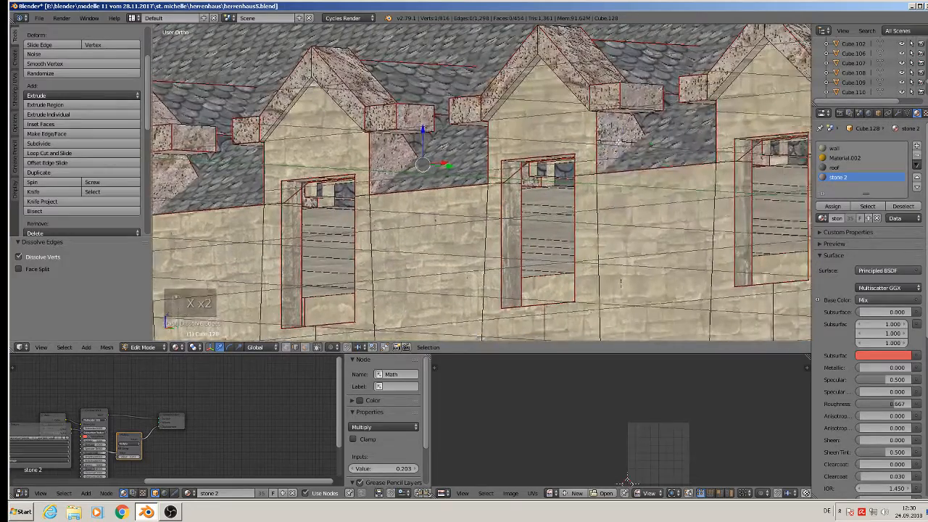
right_click(618, 143)
key(x)
click(619, 143)
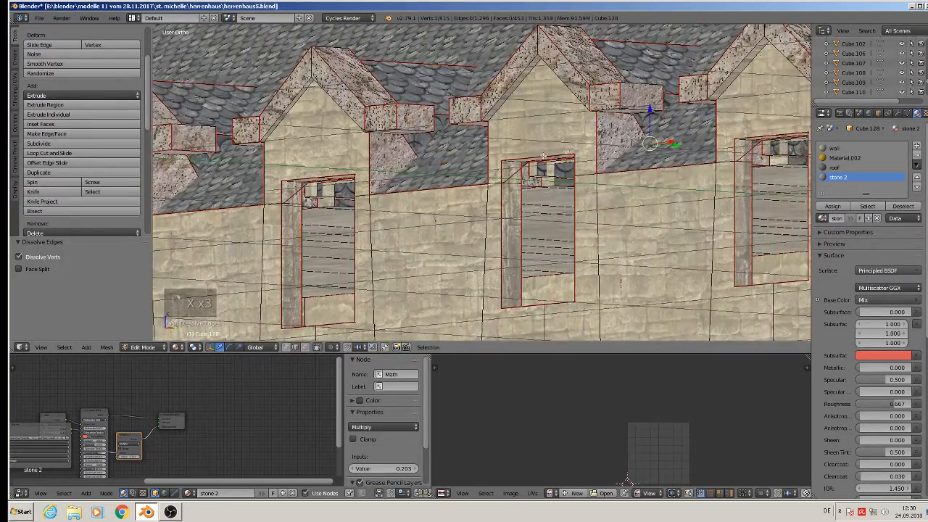
- Dissolve the extra edge on the opposite side wall of the two single-window dormers nearest the windowed end wall
middle_drag(619, 143, 733, 149)
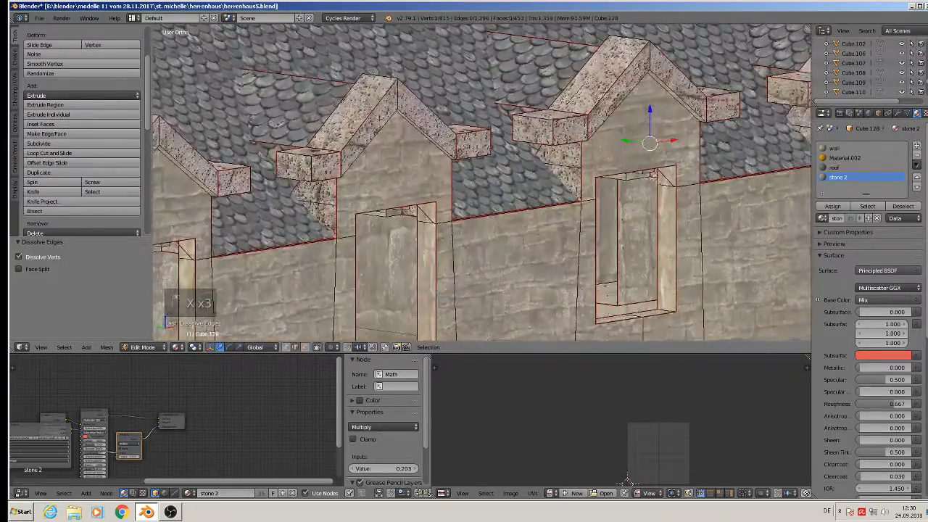
middle_drag(652, 176, 585, 110)
right_click(632, 75)
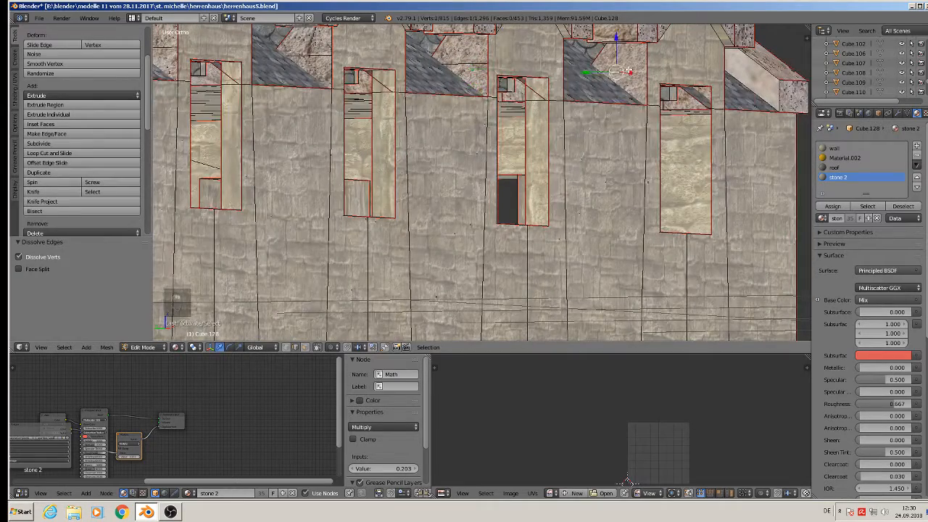
key(x)
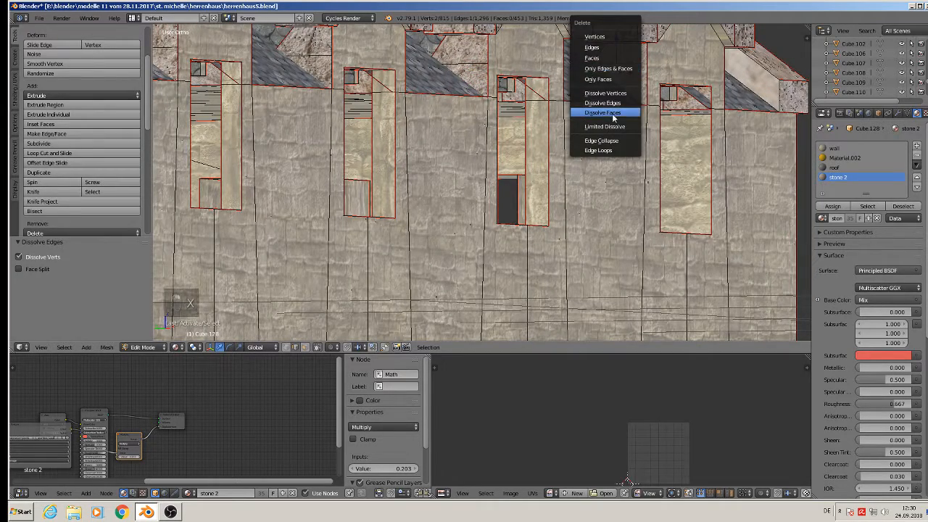
click(615, 105)
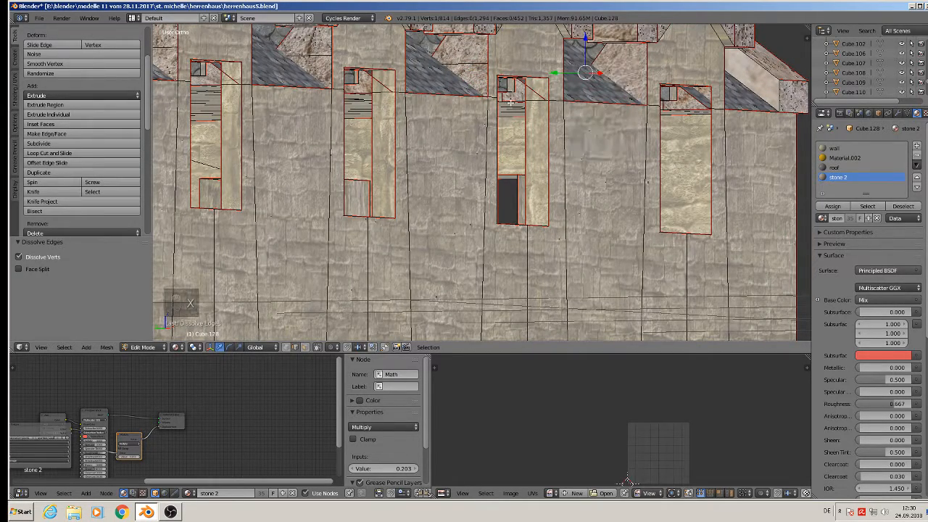
right_click(468, 64)
key(x)
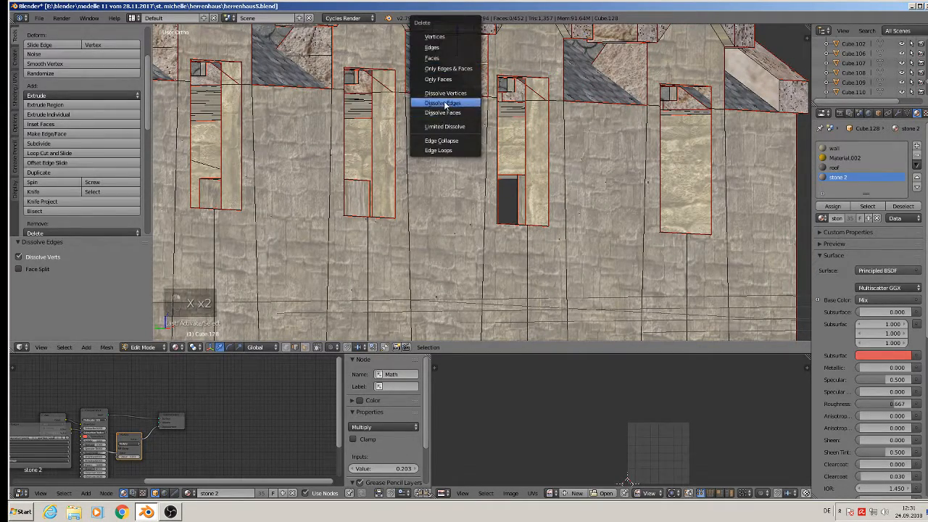
click(447, 102)
- Try dissolving the matching side-wall edge on the third single-window dormer from the windowed end wall, and undo it
right_click(293, 58)
key(x)
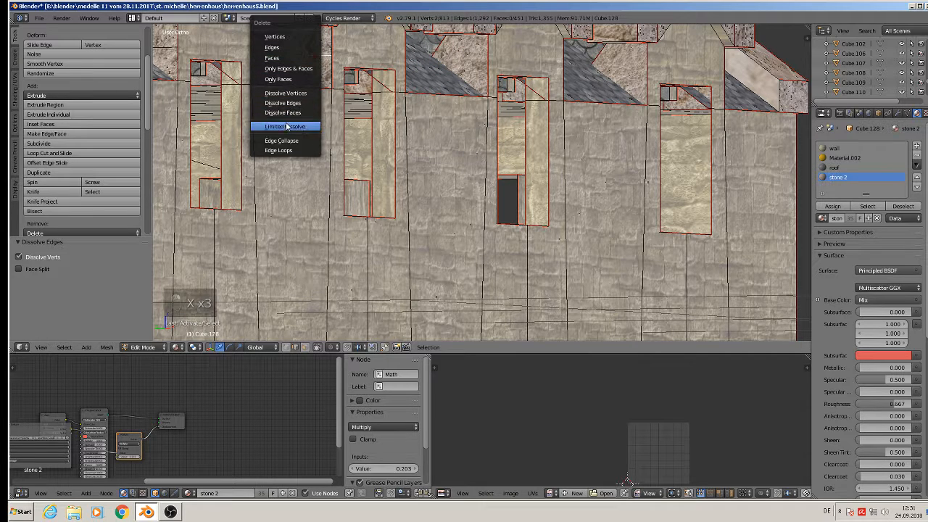
click(290, 104)
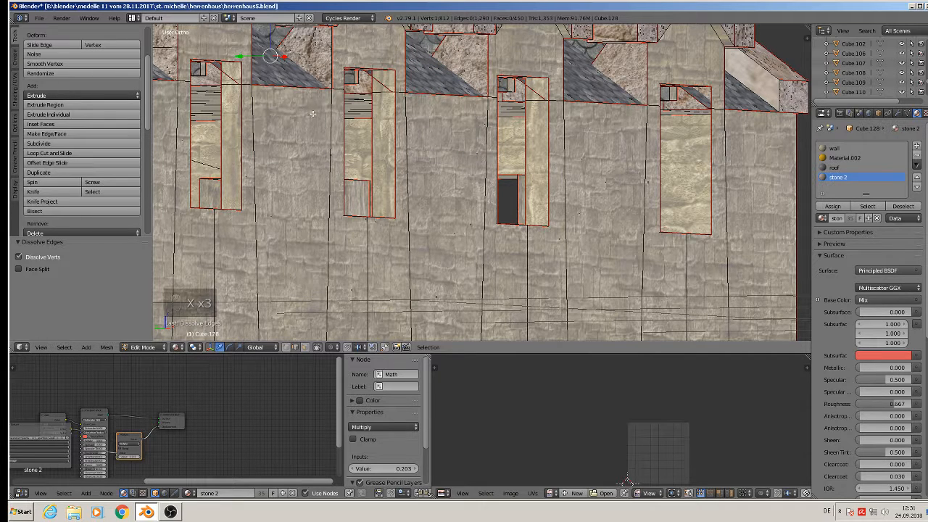
key(ctrl+z)
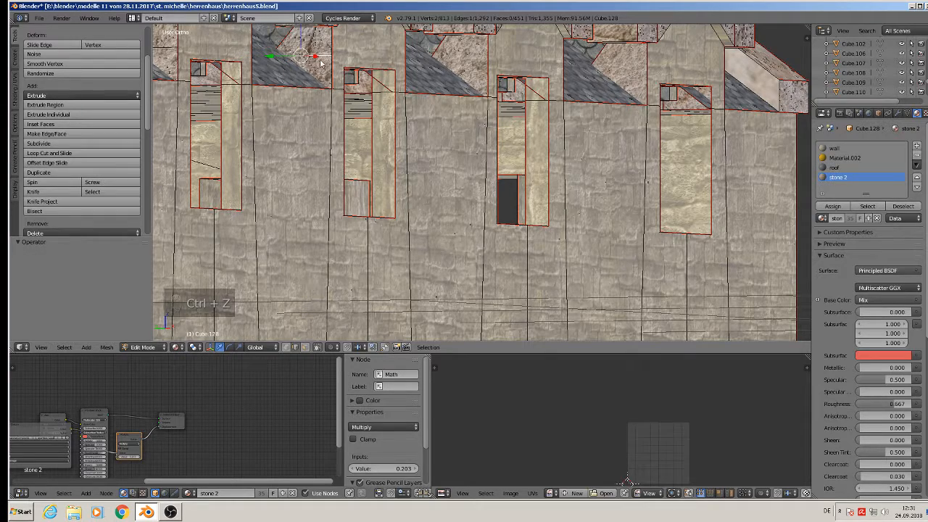
- Dissolve the extra edges on the side walls facing the windowless end for the two single-window dormers nearest the wide dormer
key(x)
click(294, 106)
scroll(337, 113, down, 3)
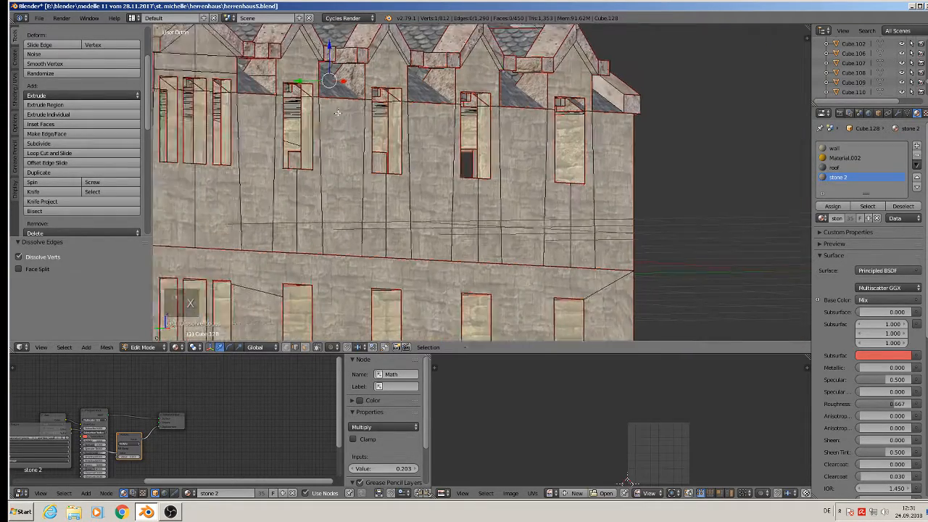
shift+middle_drag(338, 112, 401, 112)
alt+right_click(329, 73)
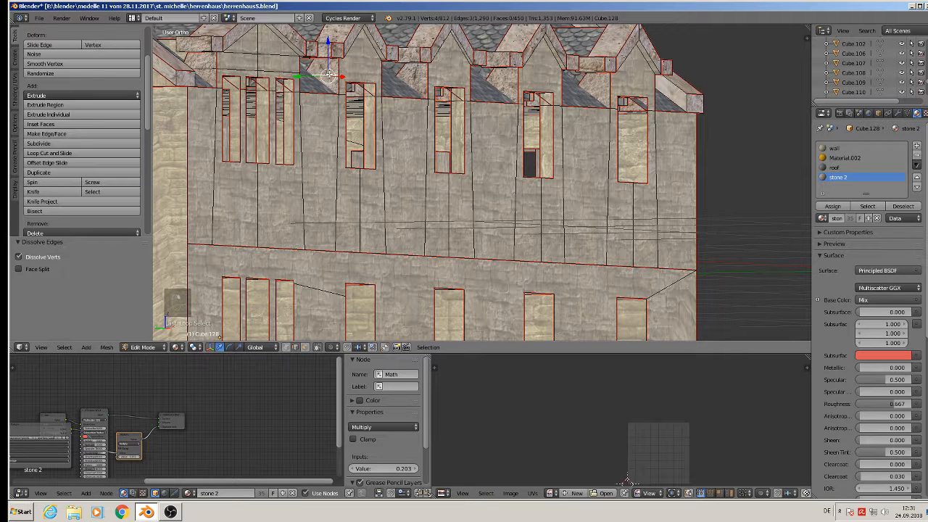
key(x)
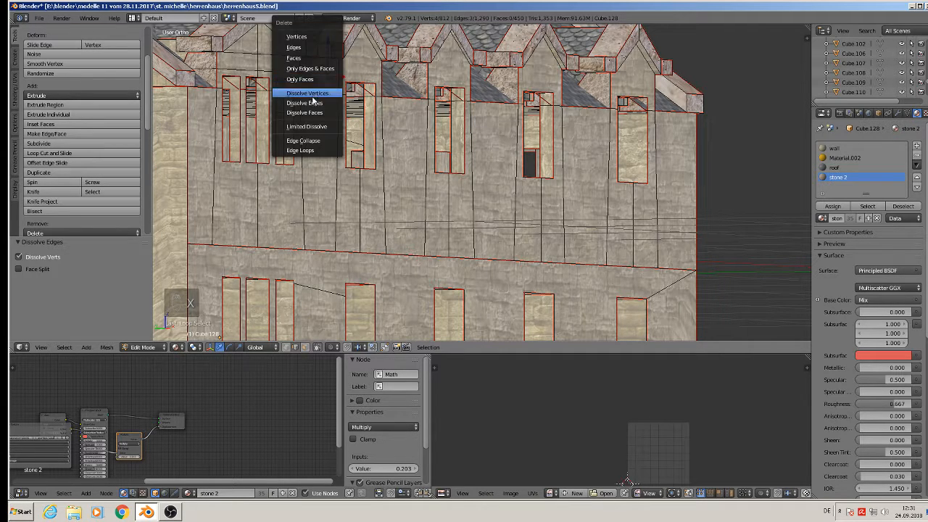
click(304, 106)
- Dissolve the six extra edges on the wide dormer's gable face above its three windows
right_click(261, 44)
shift+right_click(253, 53)
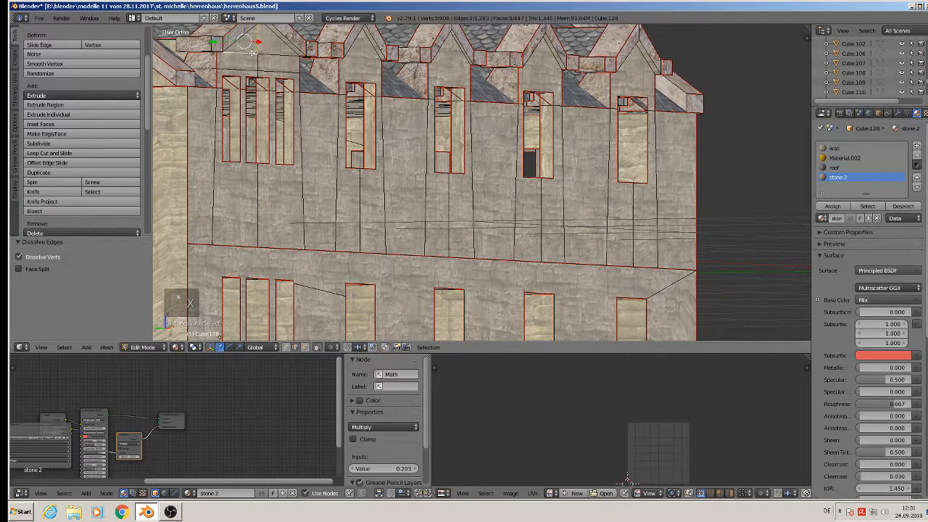
shift+right_click(272, 54)
shift+right_click(259, 65)
shift+right_click(268, 71)
shift+right_click(244, 72)
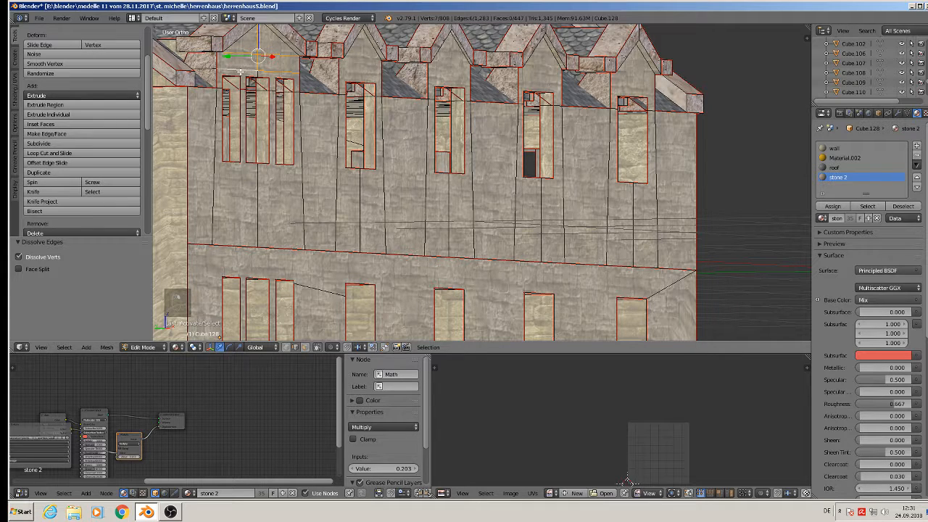
key(x)
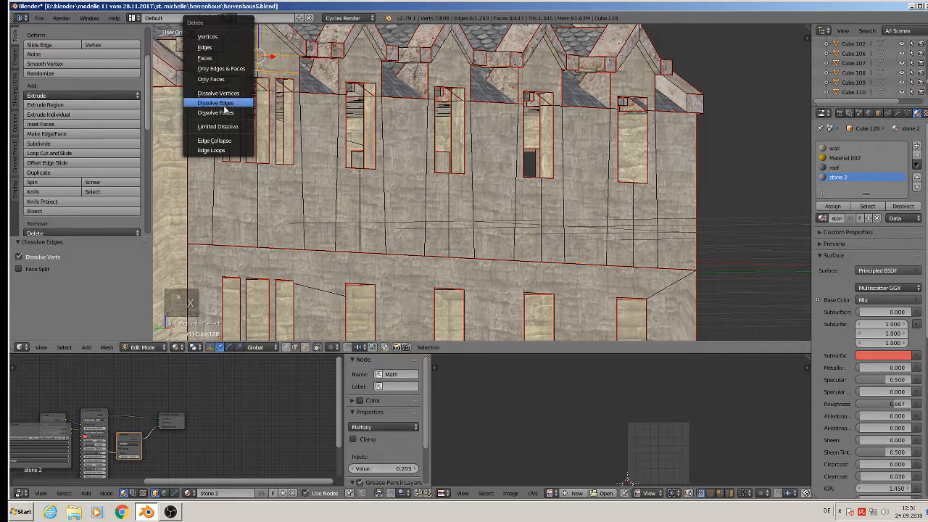
click(224, 104)
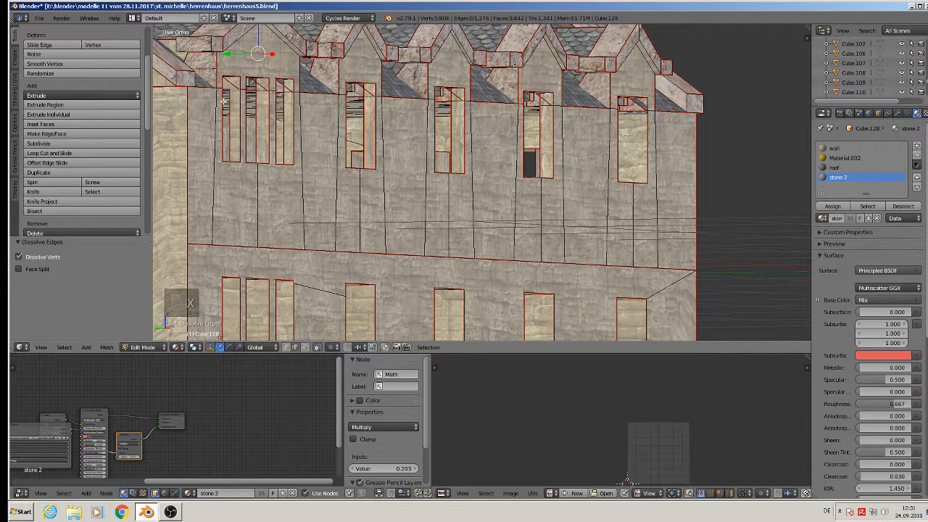
- Dissolve the extra edge on the wide dormer's side wall facing the windowless end wall
right_click(251, 39)
key(x)
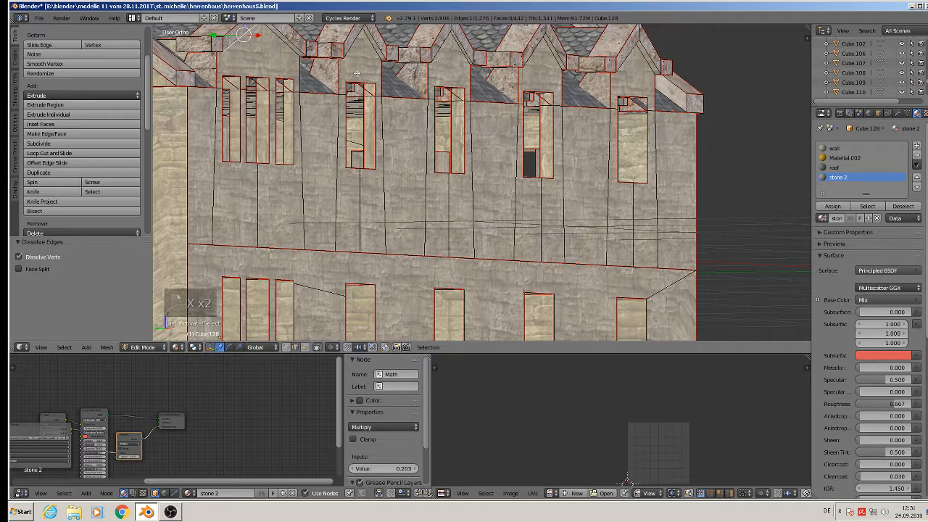
key(x)
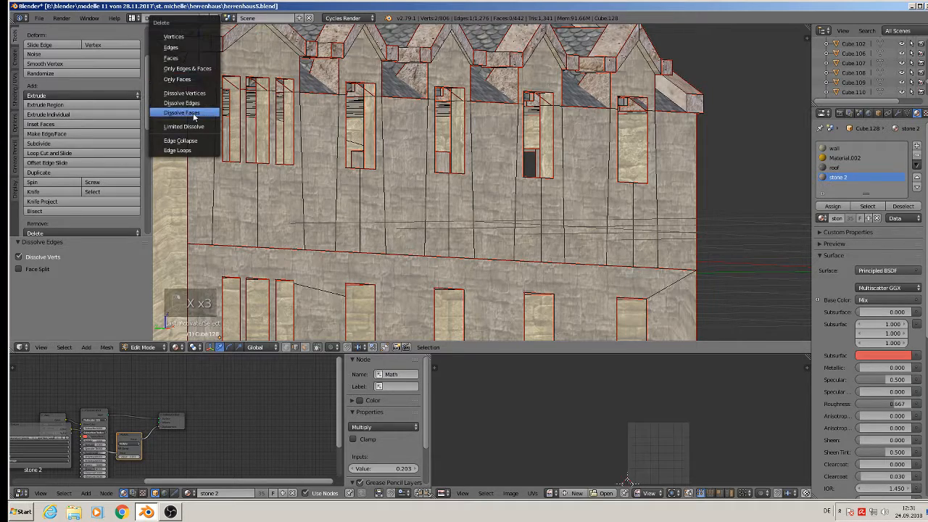
click(194, 107)
- Try dissolving an edge at the lower end of the wide dormer's coping, undo it and clear the selection
scroll(194, 107, down, 3)
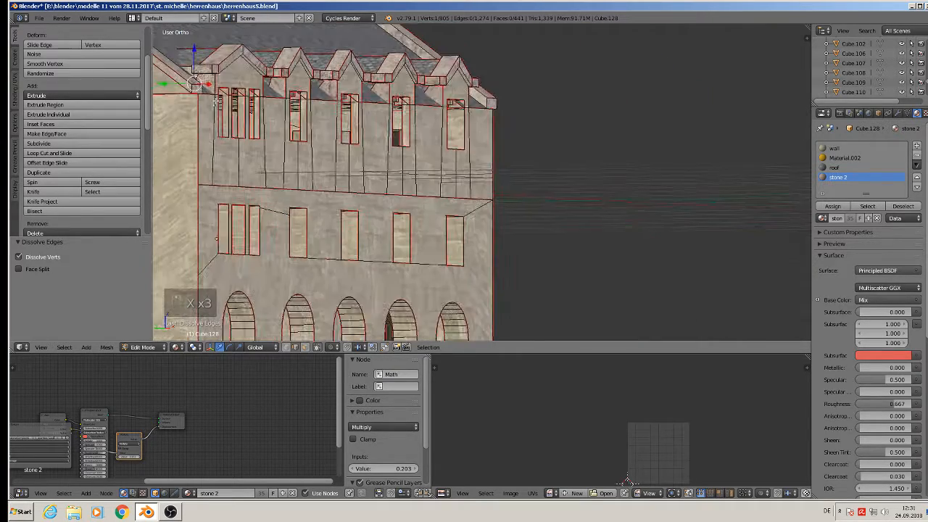
shift+middle_drag(269, 102, 486, 152)
scroll(445, 98, up, 4)
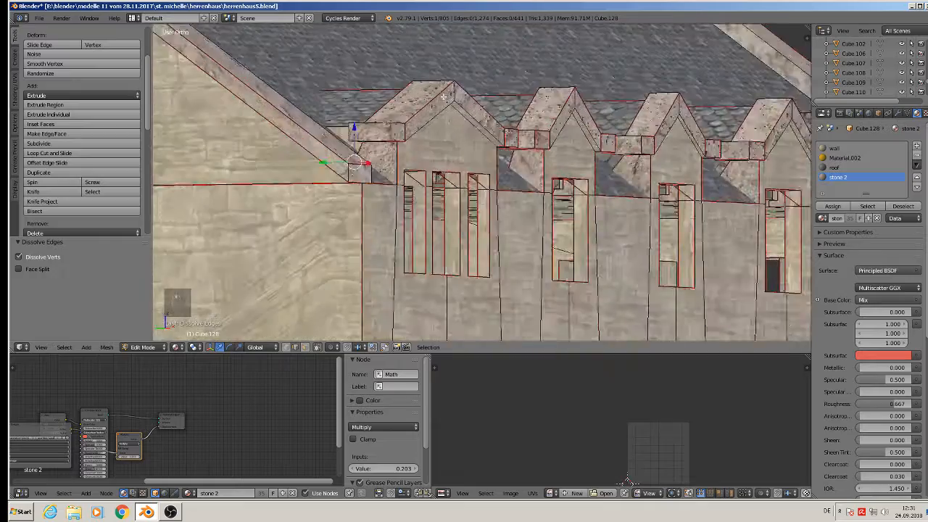
scroll(400, 114, up, 3)
right_click(364, 150)
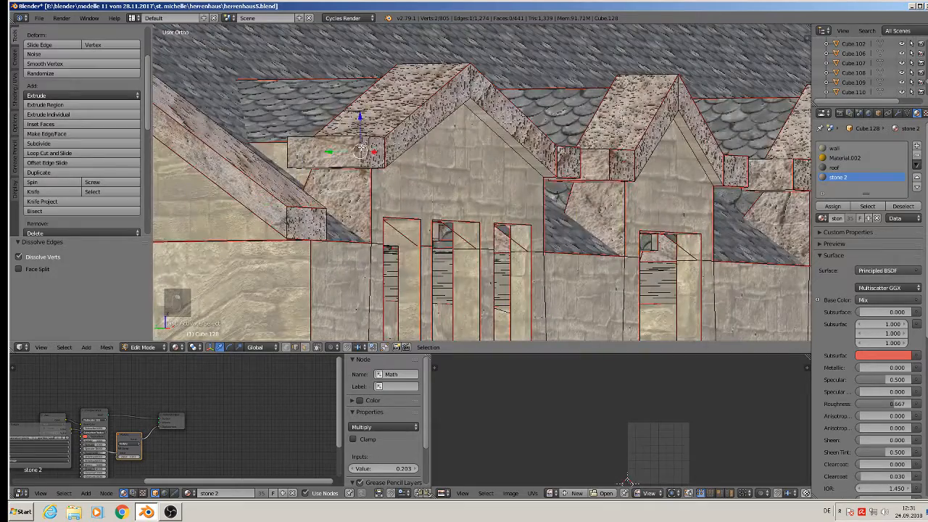
key(x)
click(357, 148)
scroll(338, 147, up, 4)
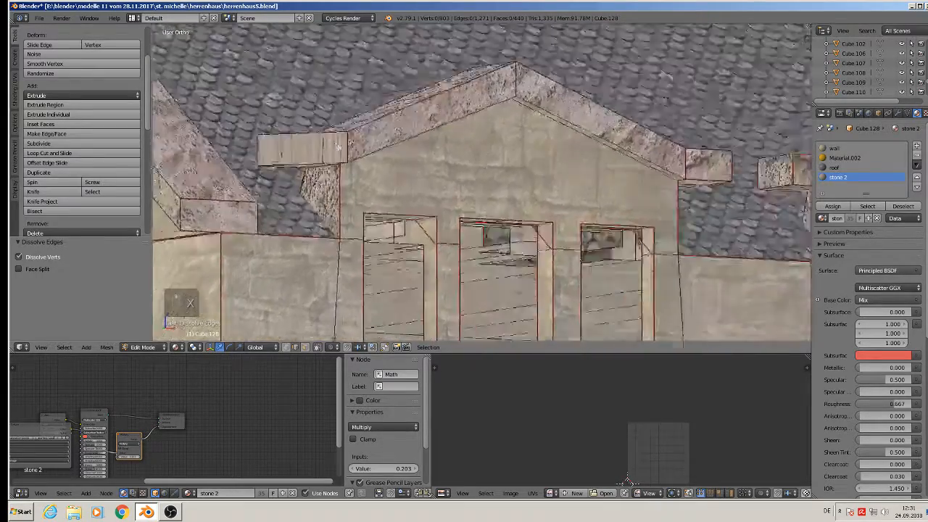
middle_drag(338, 147, 359, 201)
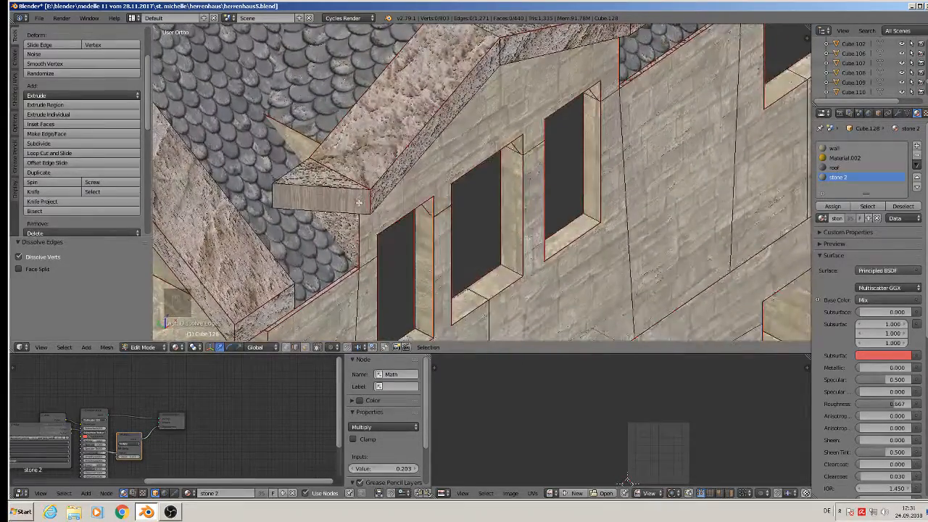
key(ctrl+z)
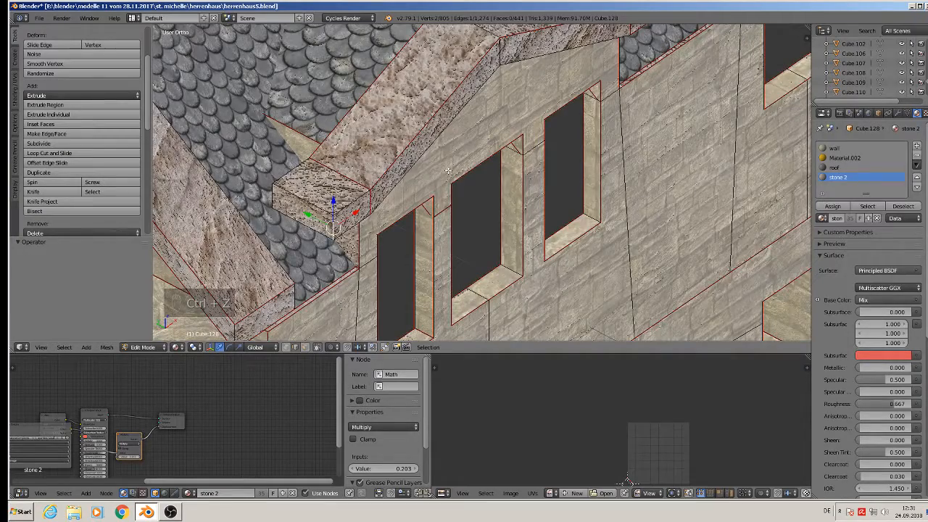
key(a)
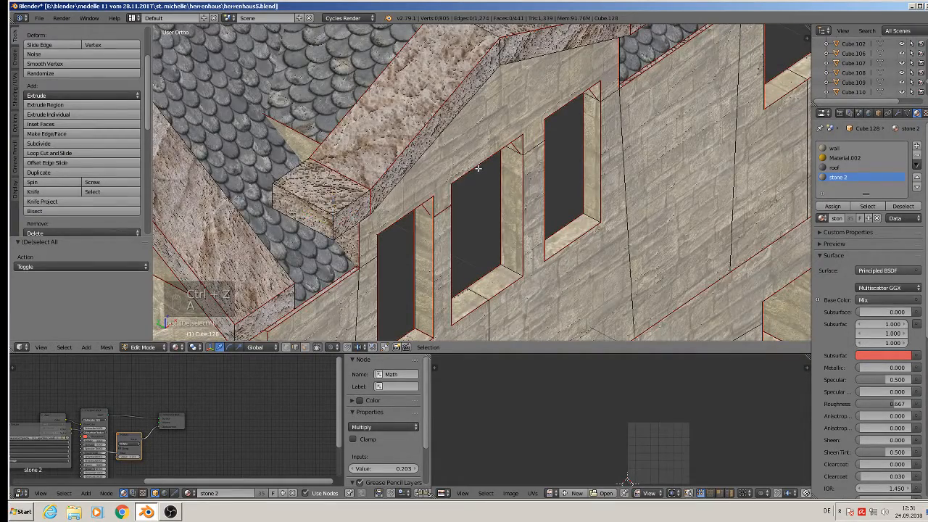
- Dissolve the parallel edges crossing the building's underside so the floor strips merge into one face
middle_drag(480, 169, 502, 194)
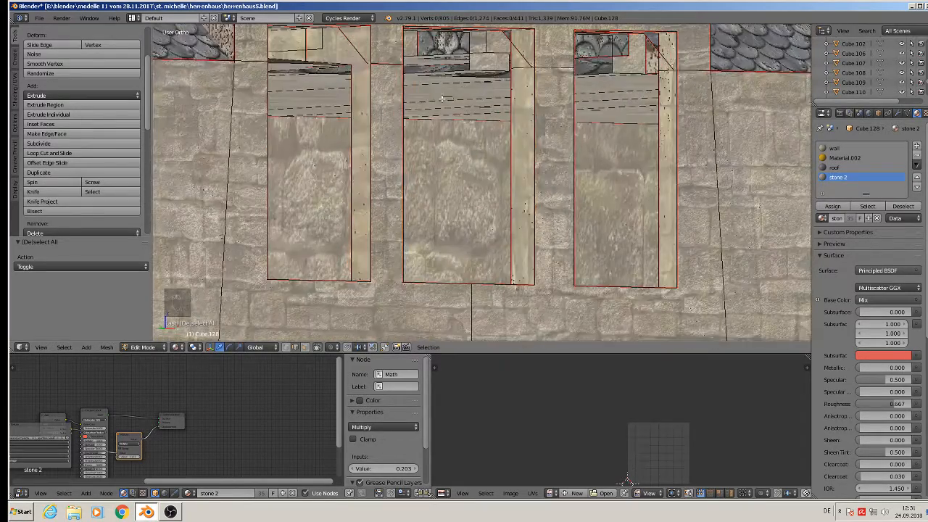
middle_drag(435, 100, 586, 208)
middle_drag(410, 114, 549, 177)
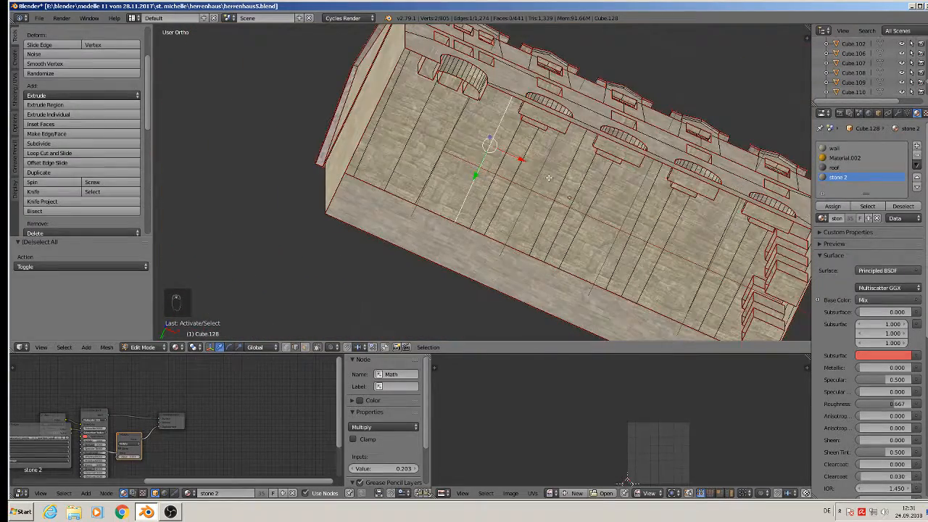
key(c)
mouse_move(405, 108)
mouse_down()
mouse_move(707, 262)
mouse_move(734, 265)
mouse_up()
key(Escape)
key(x)
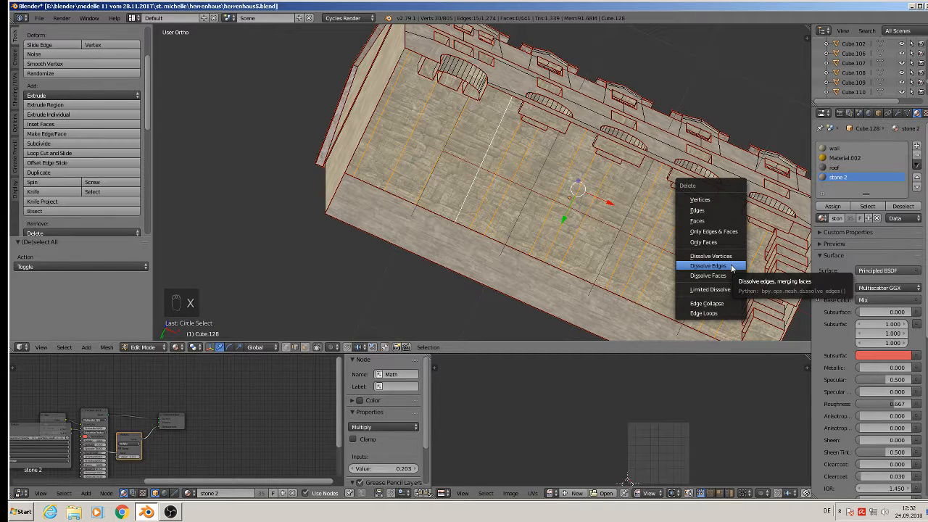
click(709, 266)
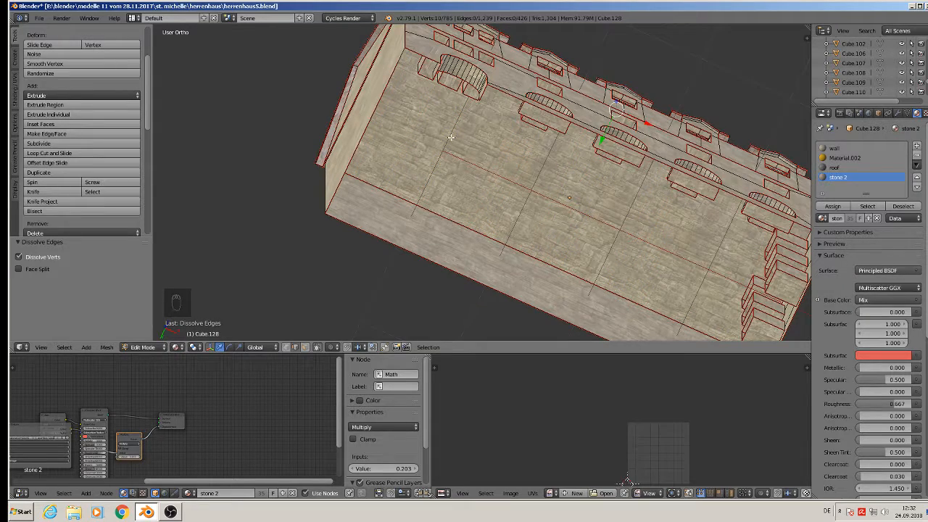
- Delete only the large floor face on the building's underside, keeping its surrounding edges
middle_drag(448, 135, 415, 123)
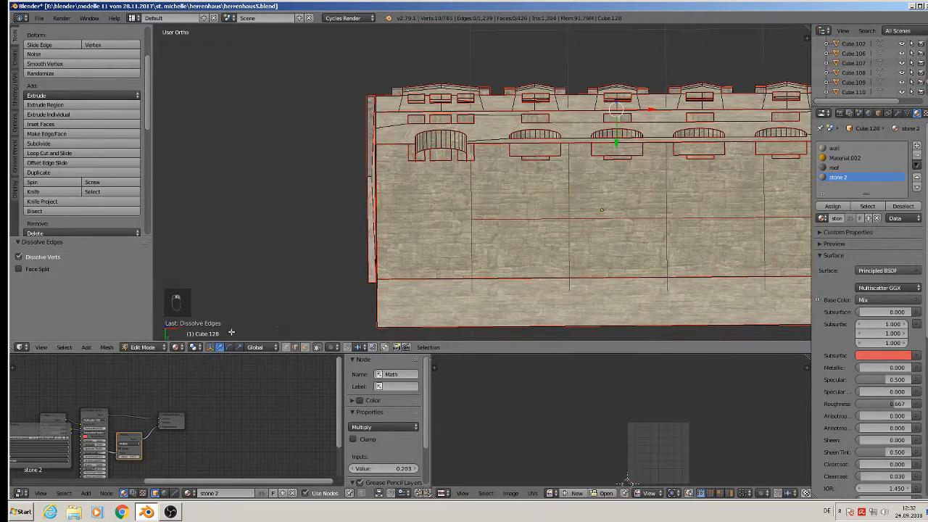
right_click(590, 189)
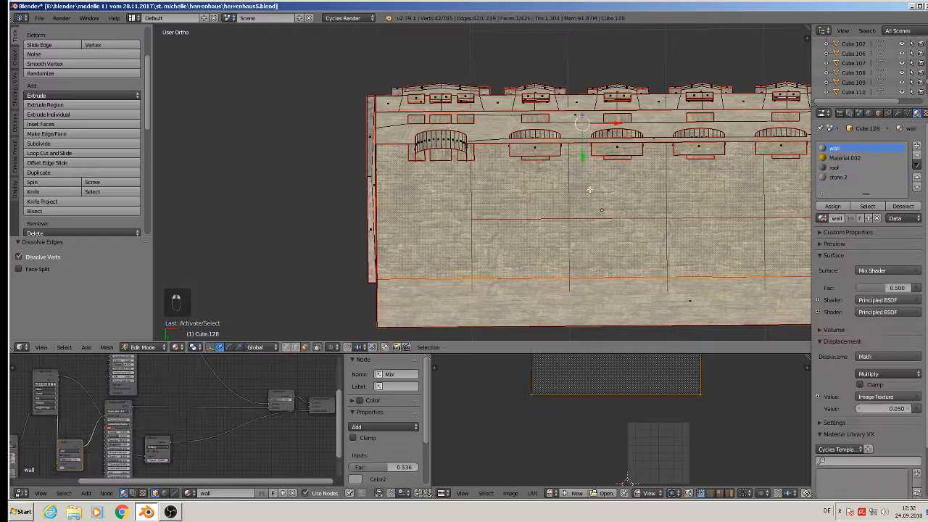
middle_drag(590, 189, 223, 314)
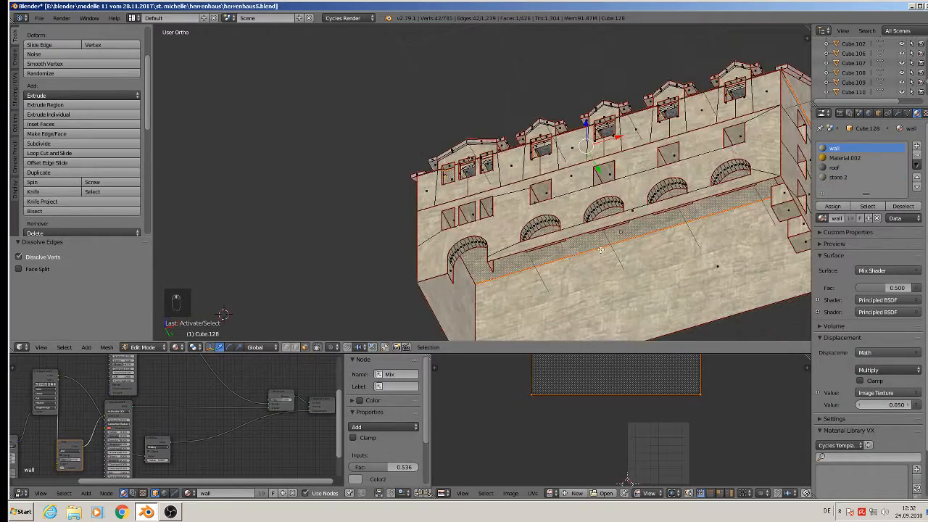
key(x)
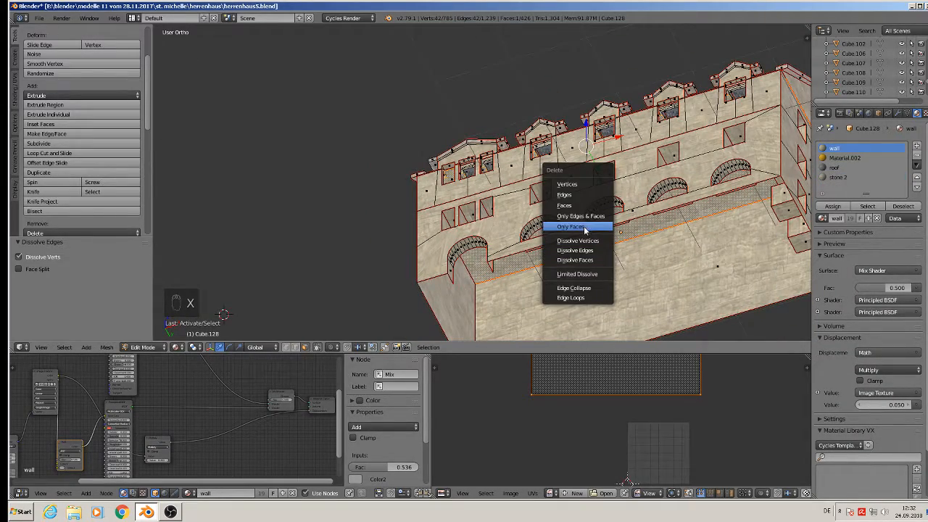
click(585, 227)
- Examine the hollow interior from below, the window and dormer recesses, and the outer facades for remaining geometry
middle_drag(616, 209, 588, 216)
scroll(580, 225, up, 3)
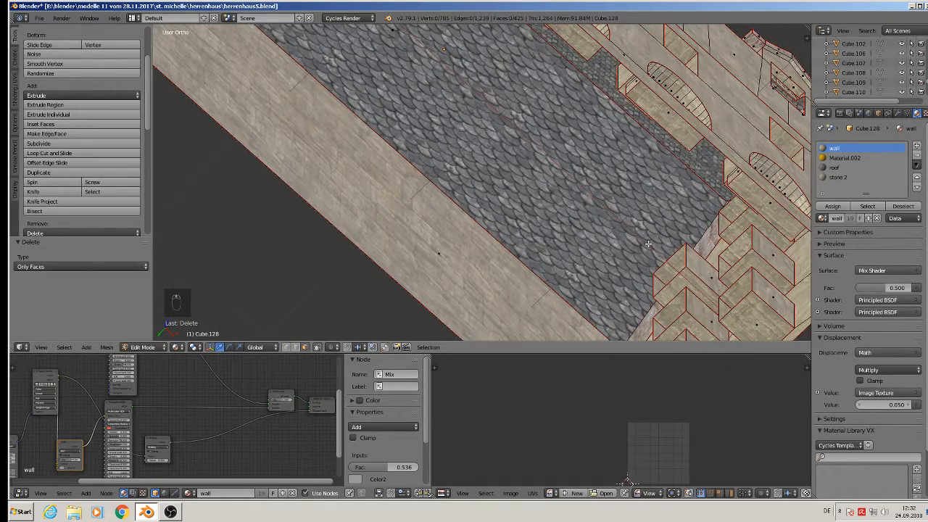
scroll(648, 244, down, 8)
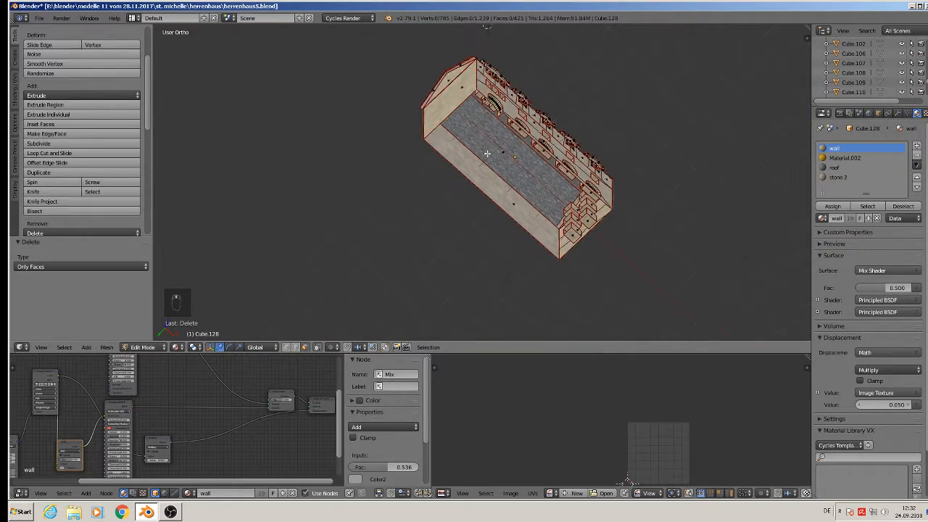
middle_drag(487, 26, 384, 59)
middle_drag(435, 154, 497, 76)
scroll(498, 75, up, 4)
scroll(479, 87, up, 2)
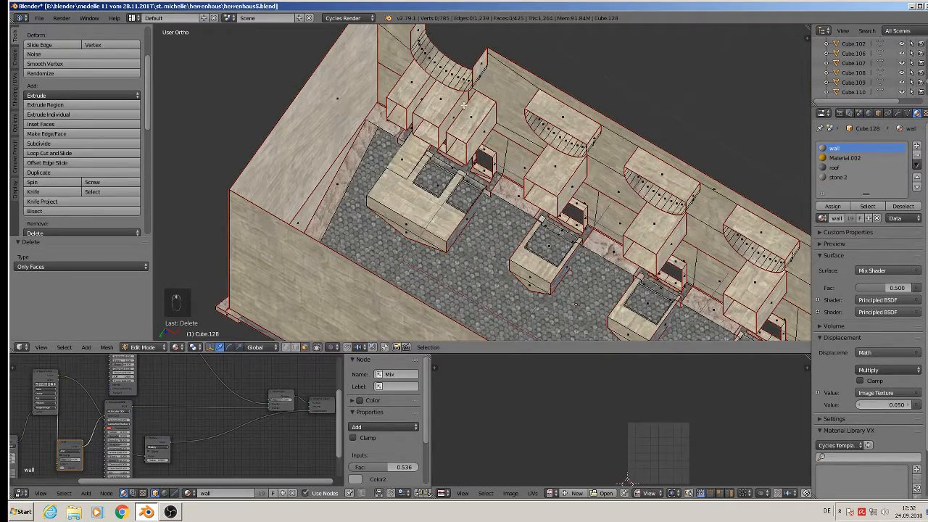
scroll(470, 87, down, 2)
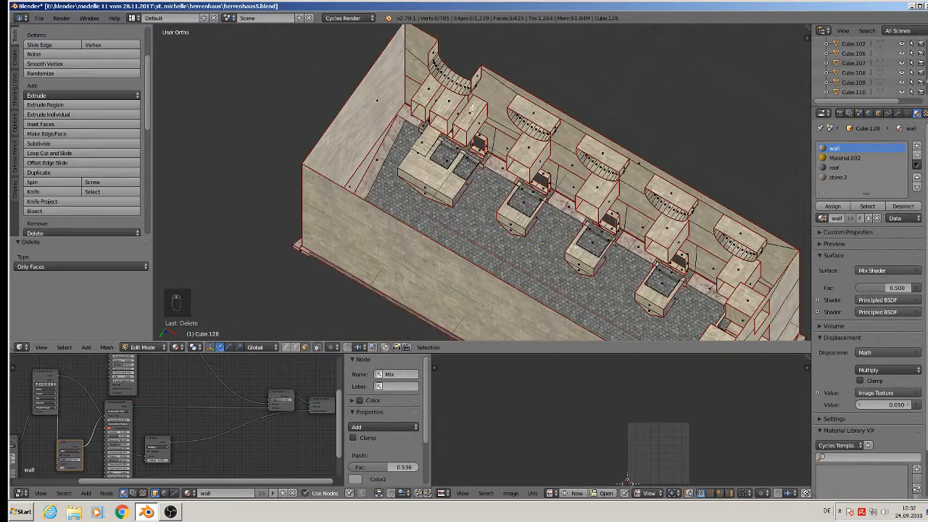
middle_drag(472, 107, 422, 113)
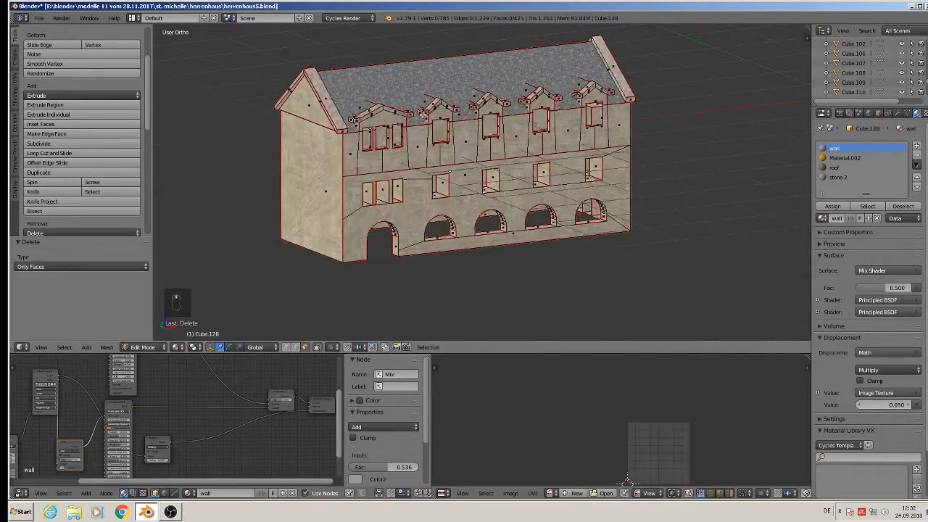
scroll(423, 114, up, 2)
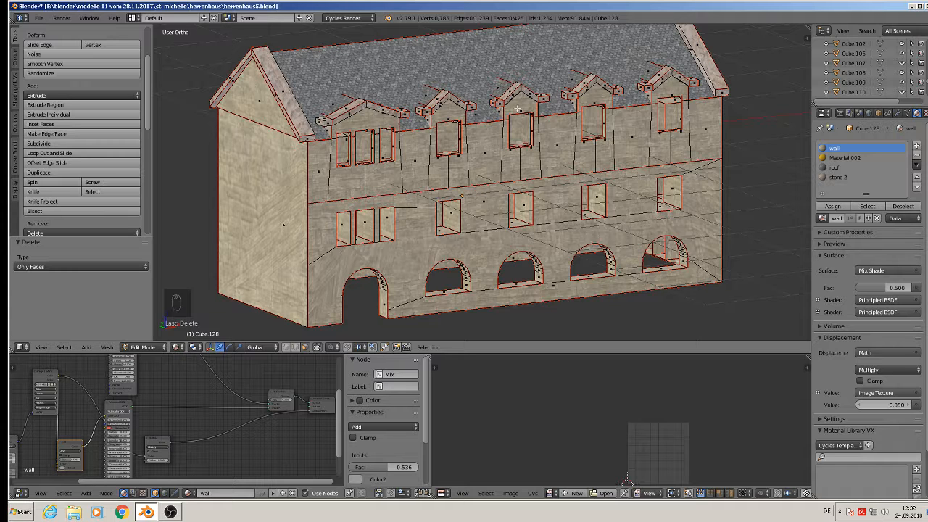
middle_drag(684, 96, 637, 148)
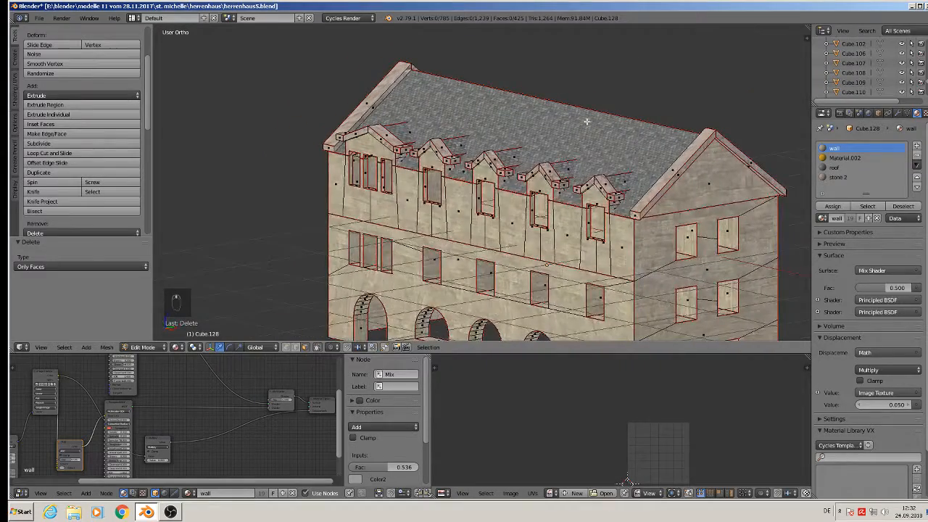
- Return the simplified building to Object Mode and view its front facade and windowed end wall
key(Tab)
scroll(516, 129, down, 3)
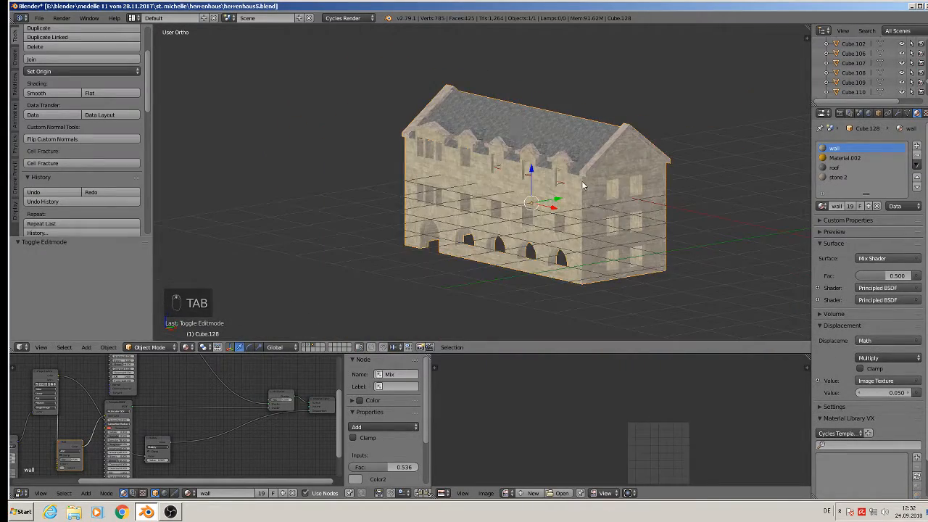
mouse_move(583, 186)
middle_down()
mouse_move(614, 174)
mouse_move(593, 180)
middle_up()
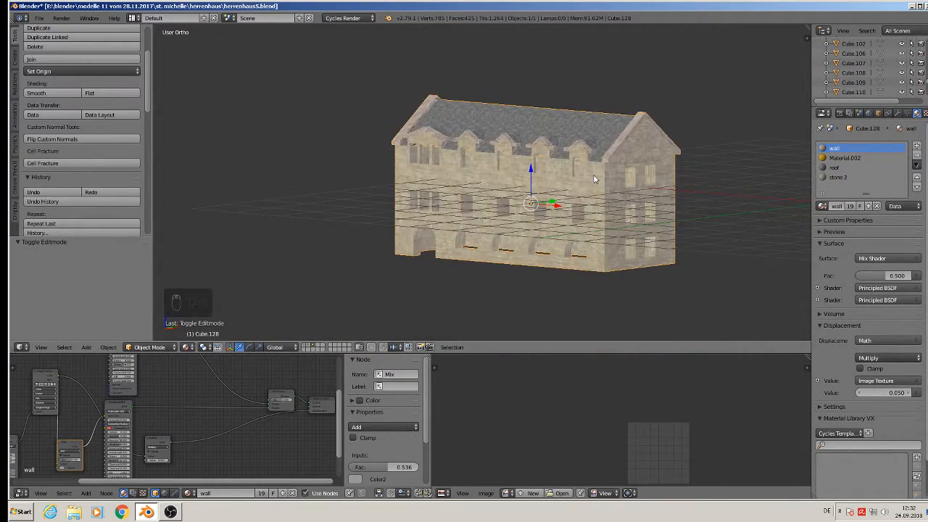
scroll(594, 180, up, 2)
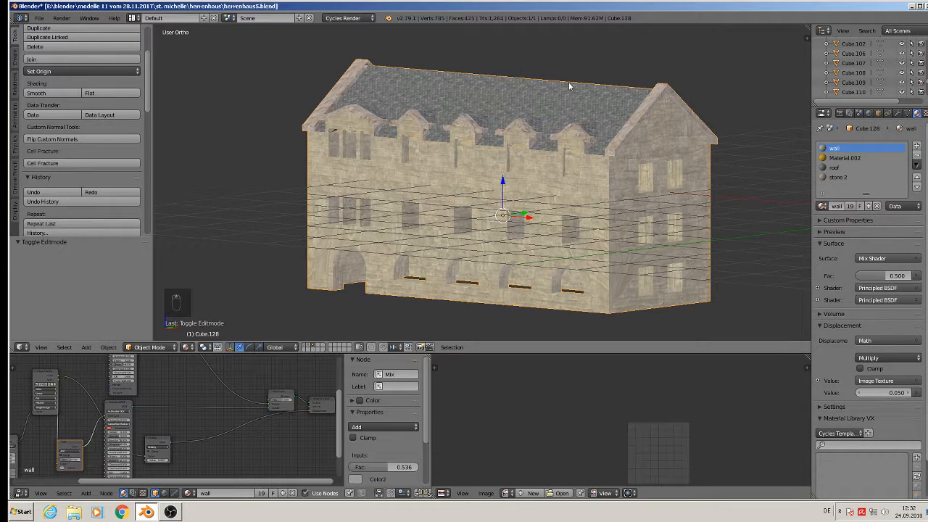
scroll(610, 174, up, 2)
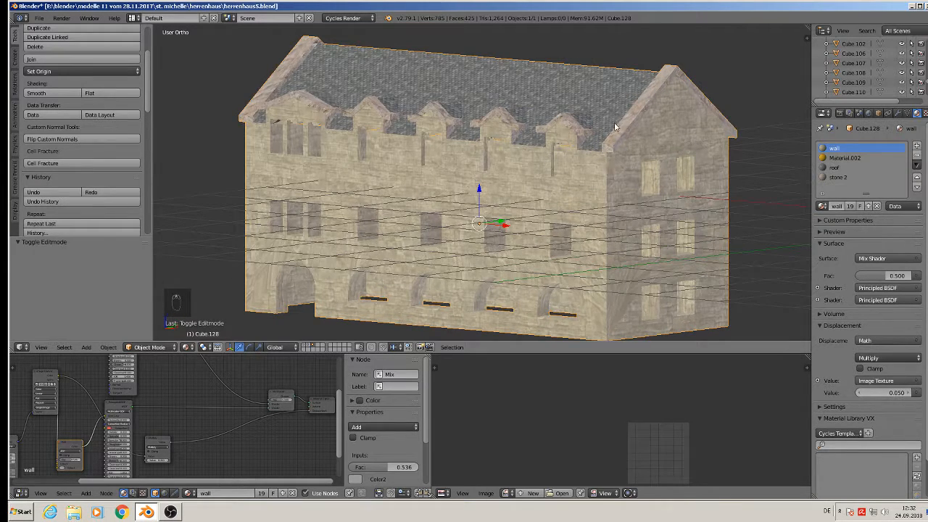
- Put the building mesh back into Edit Mode with edge selection active
key(Tab)
scroll(529, 120, up, 2)
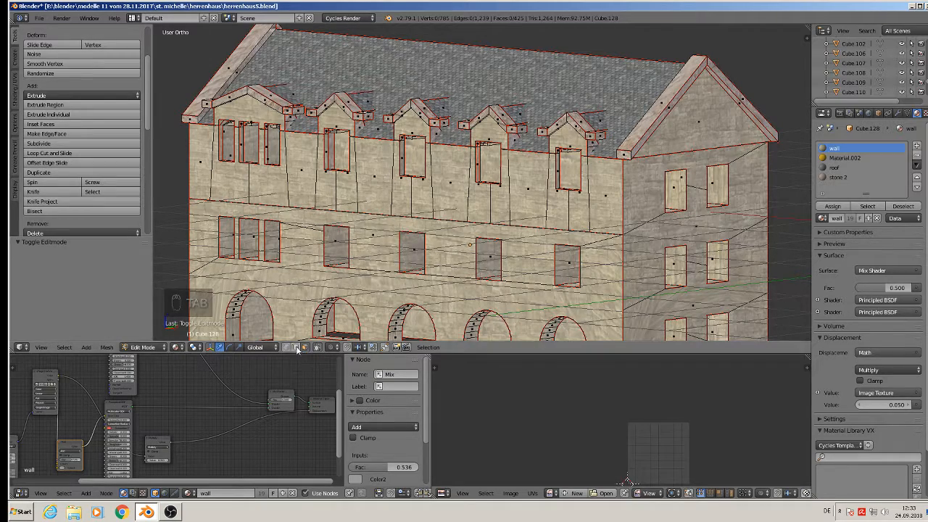
scroll(208, 112, up, 5)
- Try to fill the leftmost window recess of the large three-window dormer with a face from its edge loop
alt+right_click(208, 112)
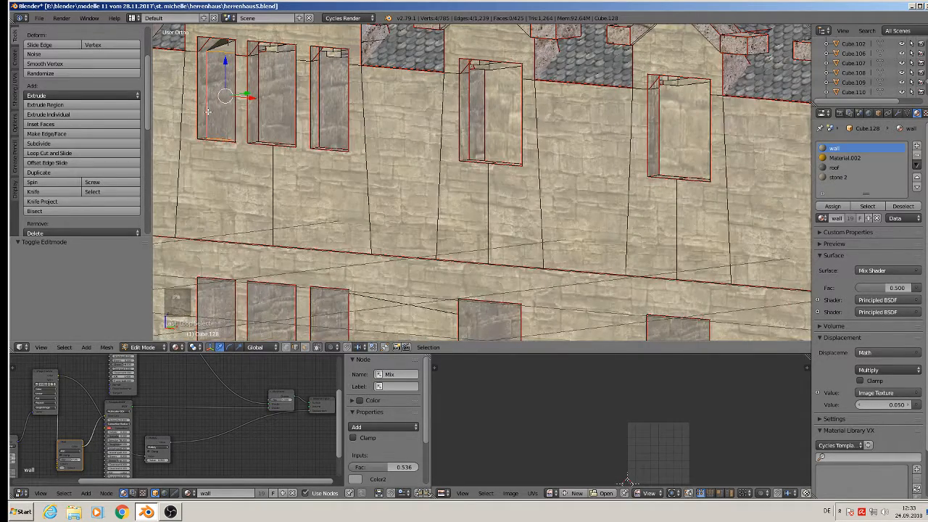
key(f)
alt+right_click(266, 88)
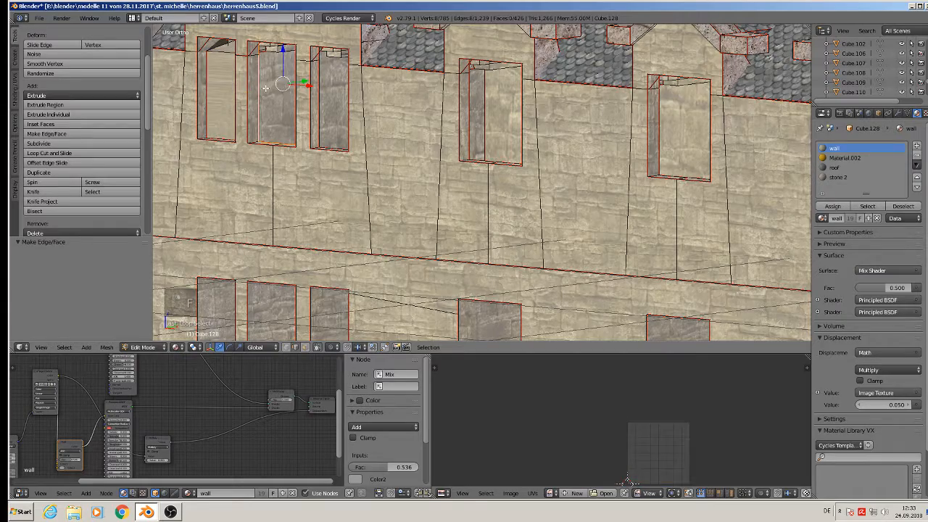
middle_drag(259, 102, 300, 64)
scroll(205, 67, up, 6)
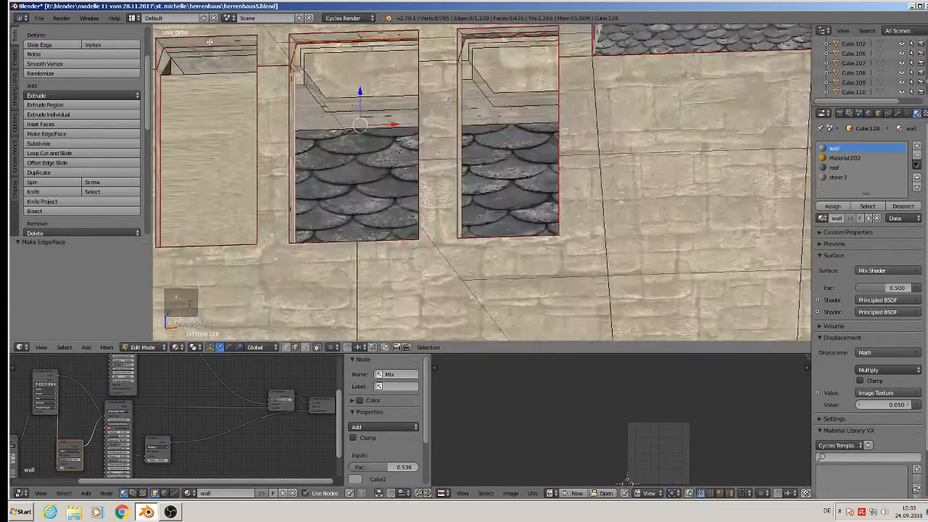
middle_drag(250, 98, 232, 78)
scroll(250, 94, down, 2)
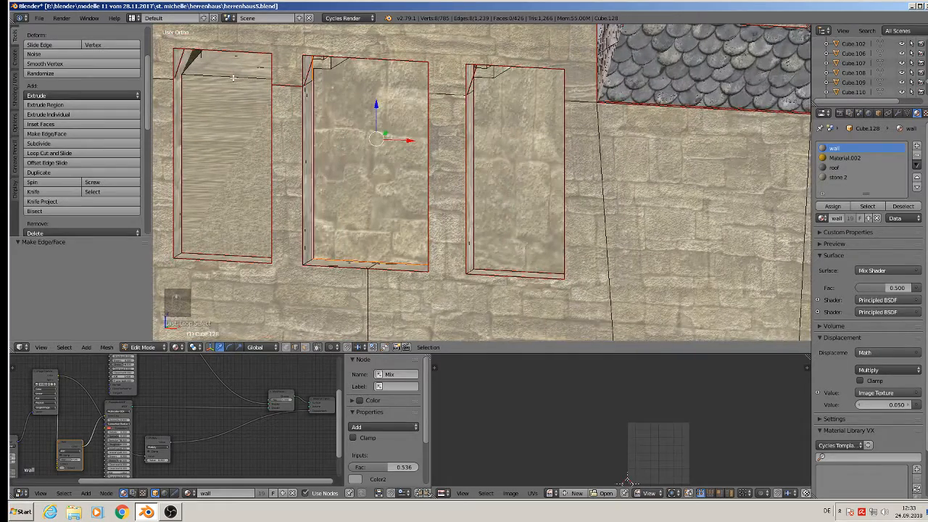
- Undo the window face fill and the loop selections made around it
key(ctrl+z)
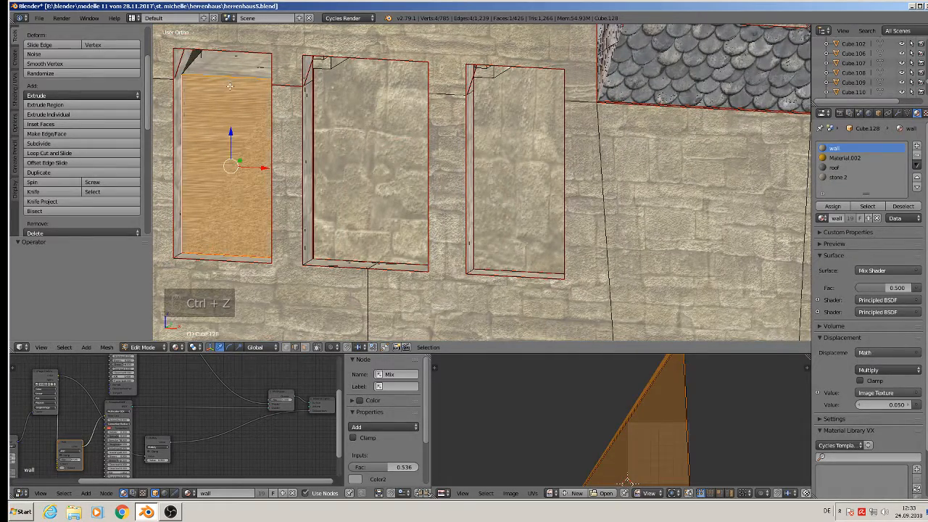
key(ctrl+z)
key(ctrl+z)
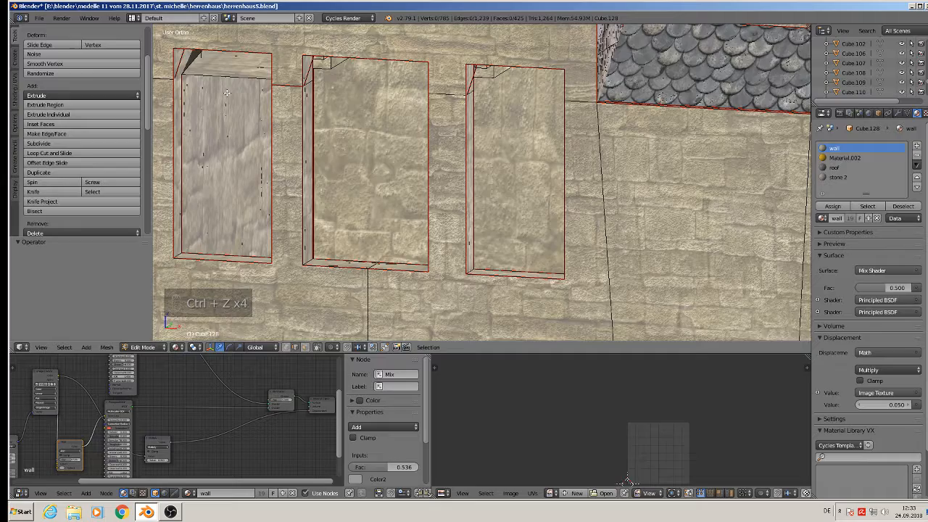
- Switch the viewport to wireframe display and examine the hidden edges behind the large dormer's three windows
middle_drag(227, 92, 218, 118)
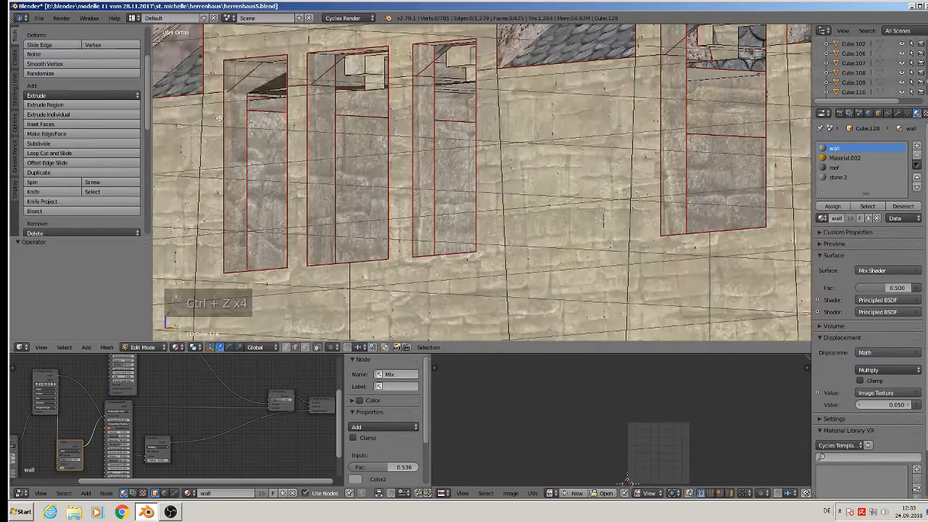
scroll(218, 118, down, 6)
scroll(268, 185, up, 3)
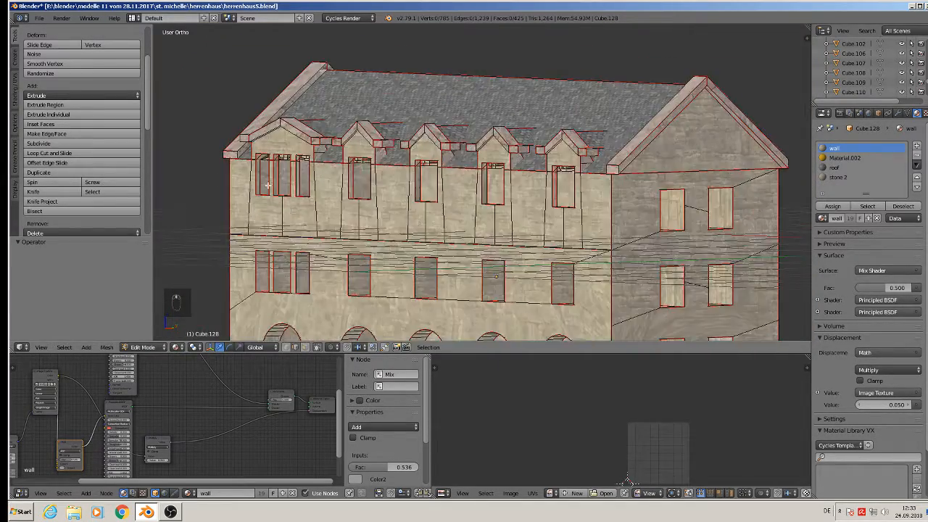
scroll(268, 186, up, 5)
key(z)
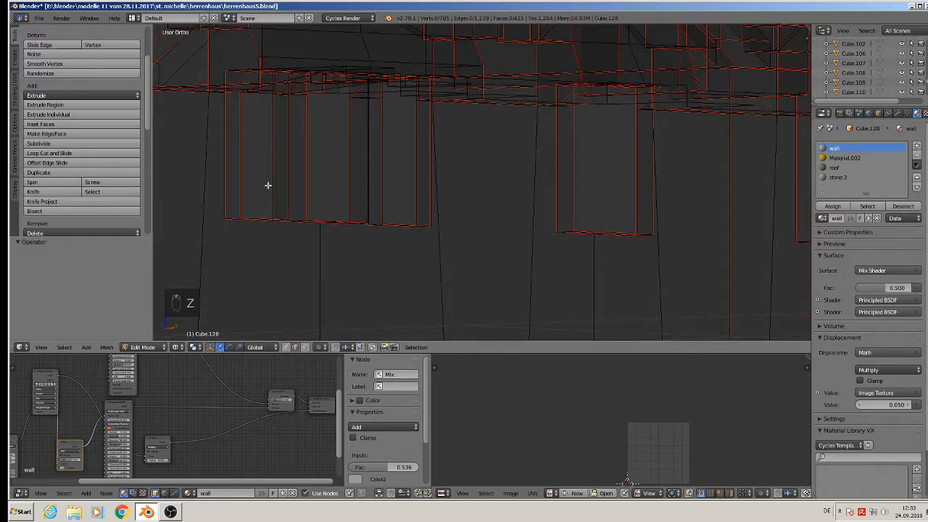
scroll(290, 176, down, 3)
scroll(367, 152, up, 3)
mouse_move(409, 167)
middle_down()
mouse_move(437, 166)
mouse_move(461, 182)
mouse_move(402, 161)
middle_up()
scroll(290, 124, up, 6)
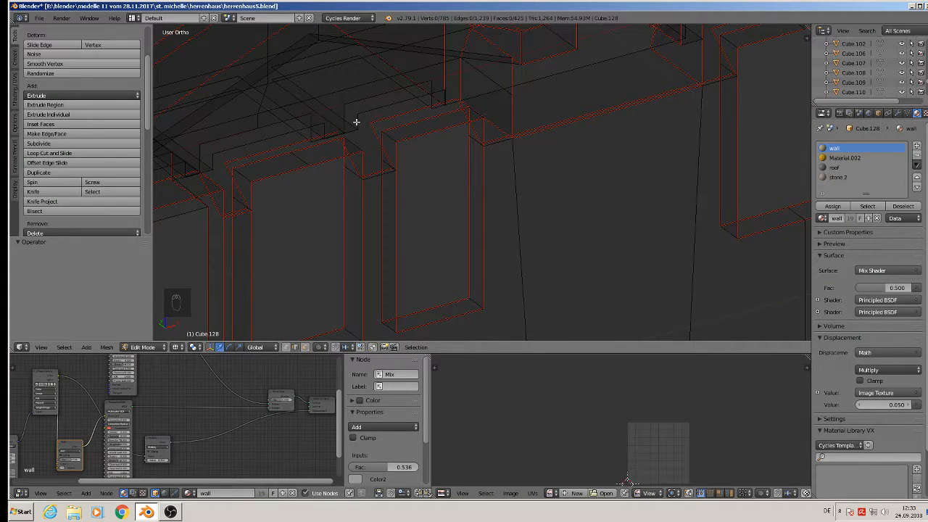
- Try to select the linked geometry of the hidden ledges above the large dormer's windows
key(l)
click(356, 122)
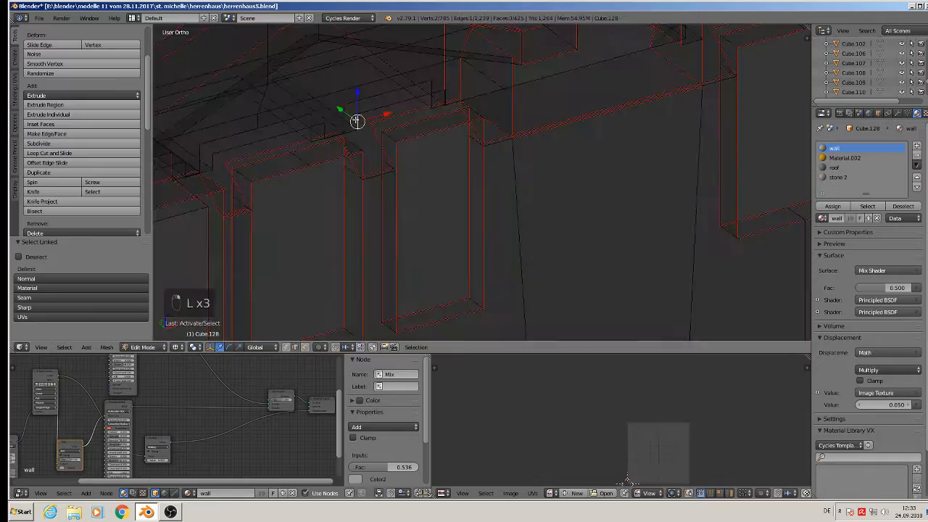
scroll(312, 123, down, 5)
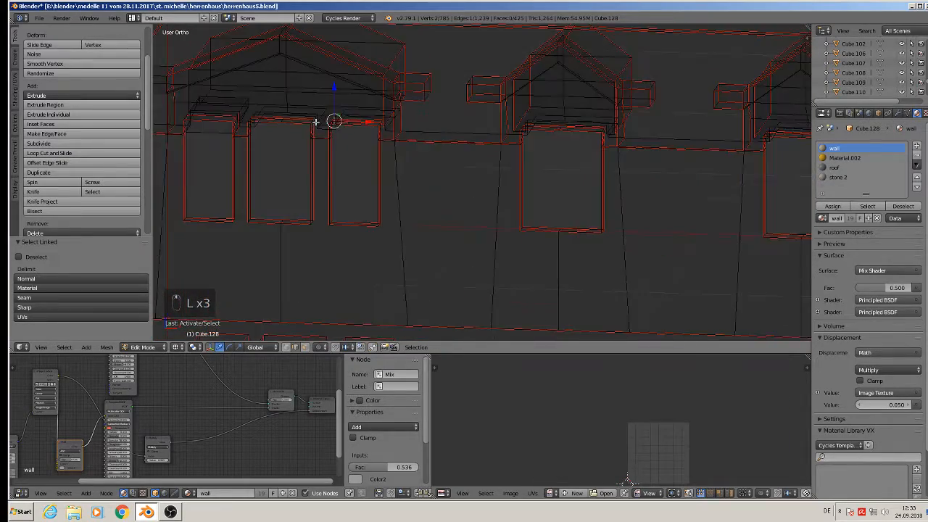
- Delete three outline edges of the hidden ledge behind the large dormer's right window
middle_drag(300, 125, 403, 193)
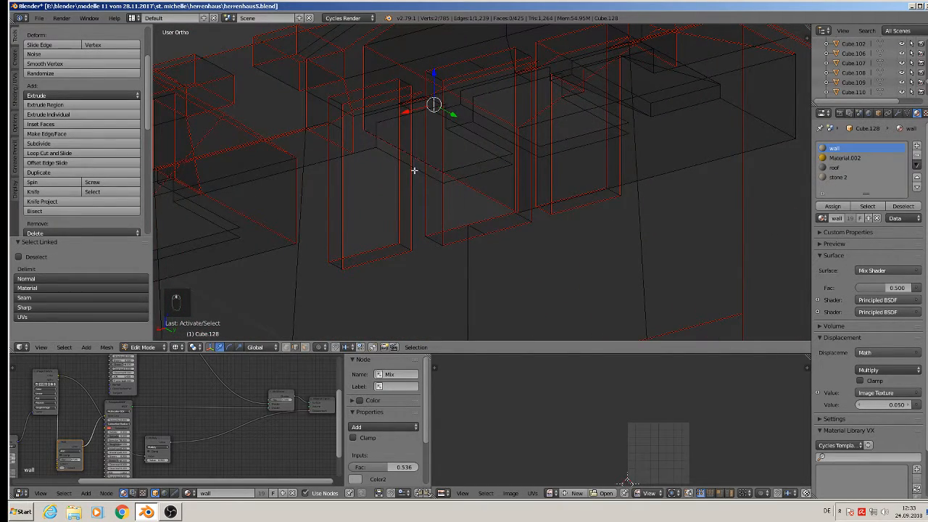
right_click(417, 169)
shift+right_click(489, 172)
shift+right_click(480, 145)
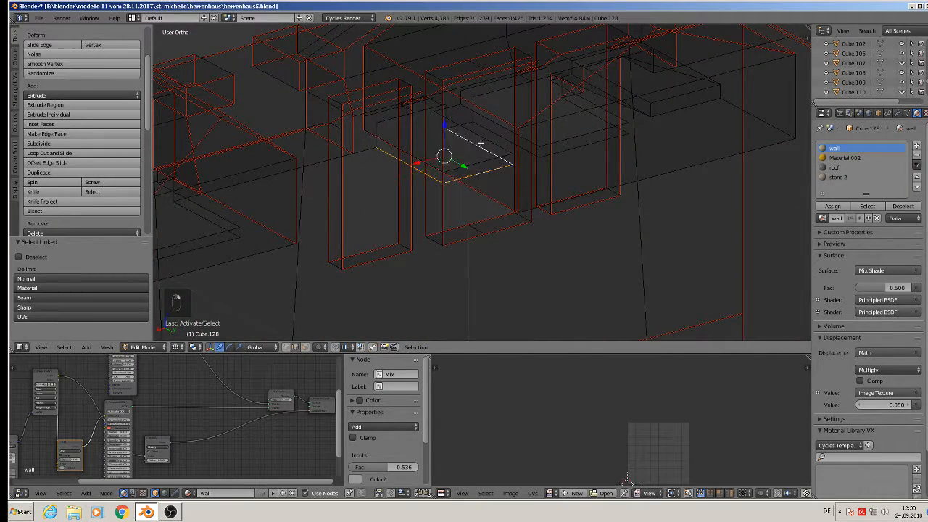
key(x)
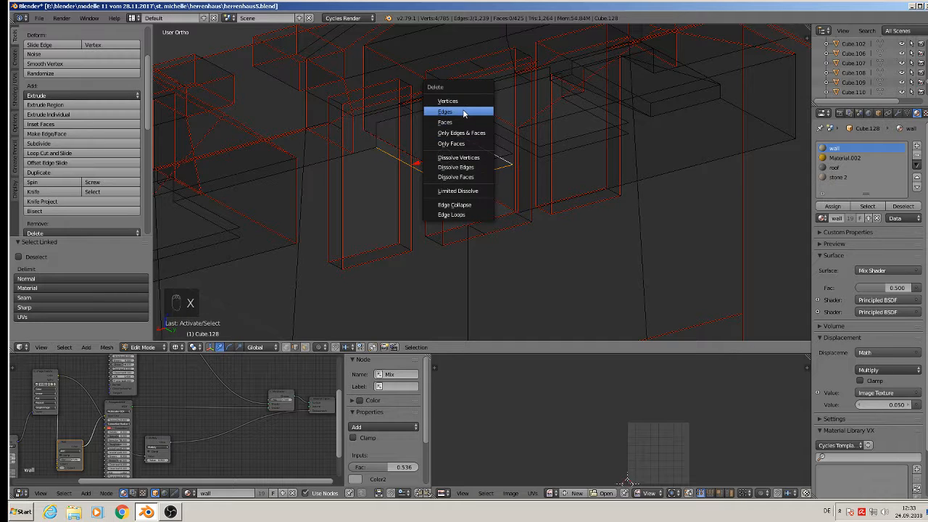
click(463, 114)
- Delete two more edges of that hidden ledge together with the adjoining sloping edge of the dormer's inner box
middle_drag(435, 143, 458, 170)
right_click(459, 171)
shift+right_click(464, 131)
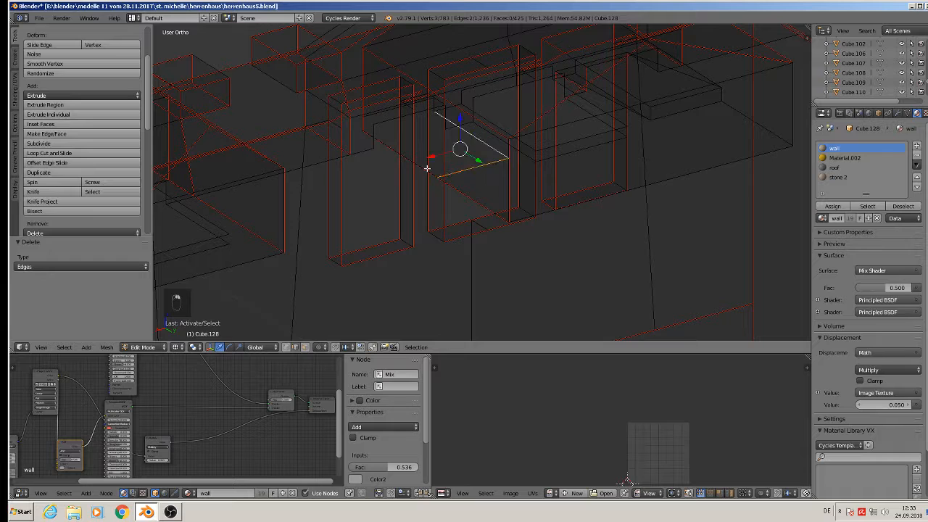
shift+right_click(427, 167)
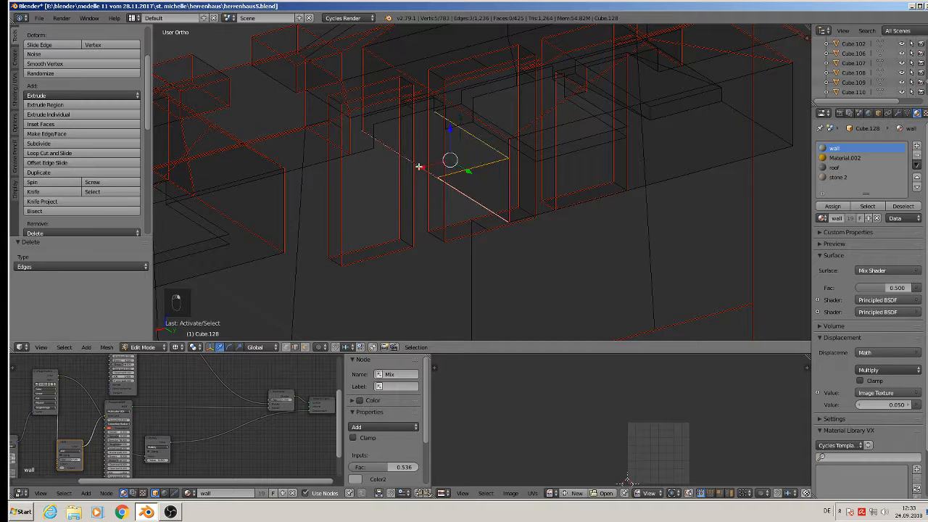
shift+right_click(421, 165)
key(x)
click(419, 167)
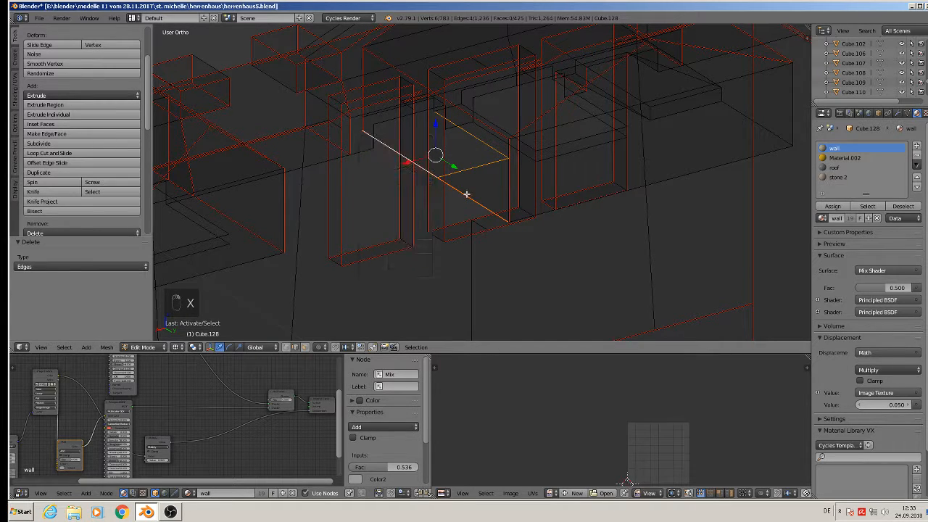
key(x)
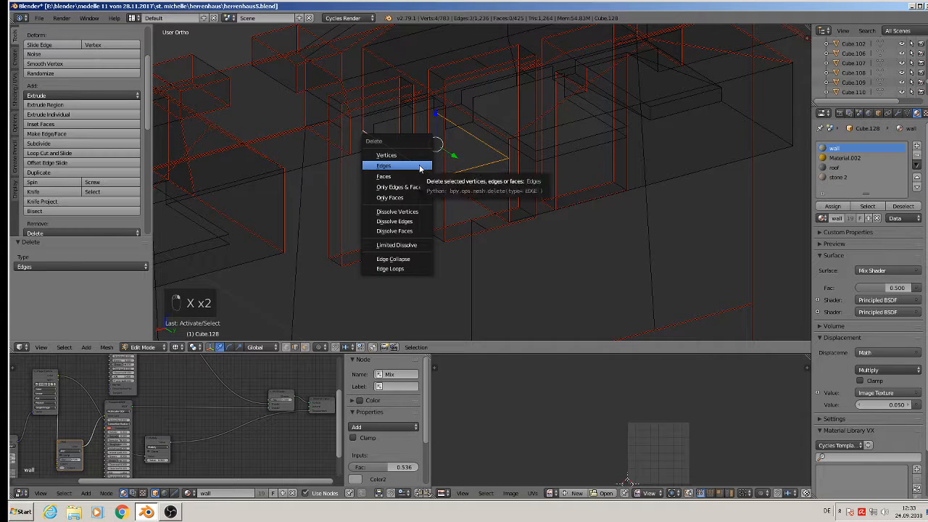
click(419, 166)
- Delete the six edges of the U-shaped hidden ledge behind the large dormer's middle window
middle_drag(419, 166, 469, 146)
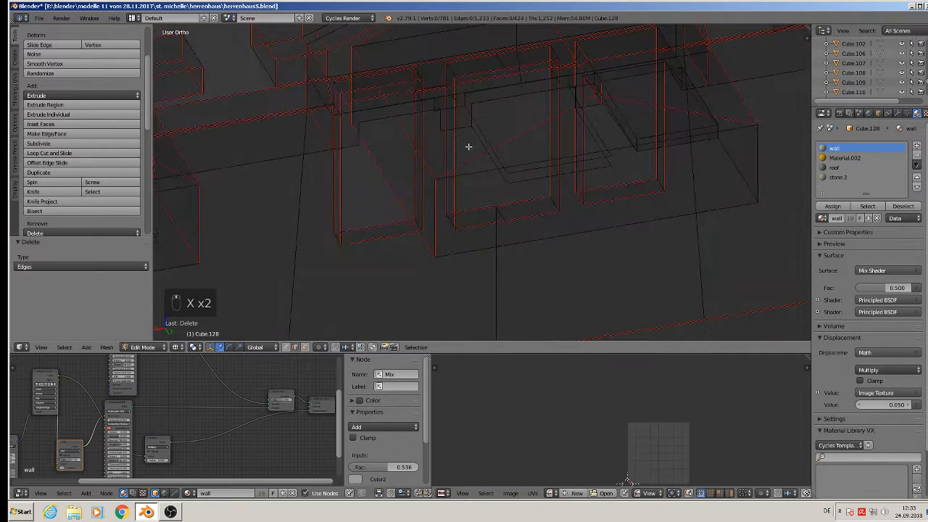
right_click(480, 143)
shift+right_click(520, 178)
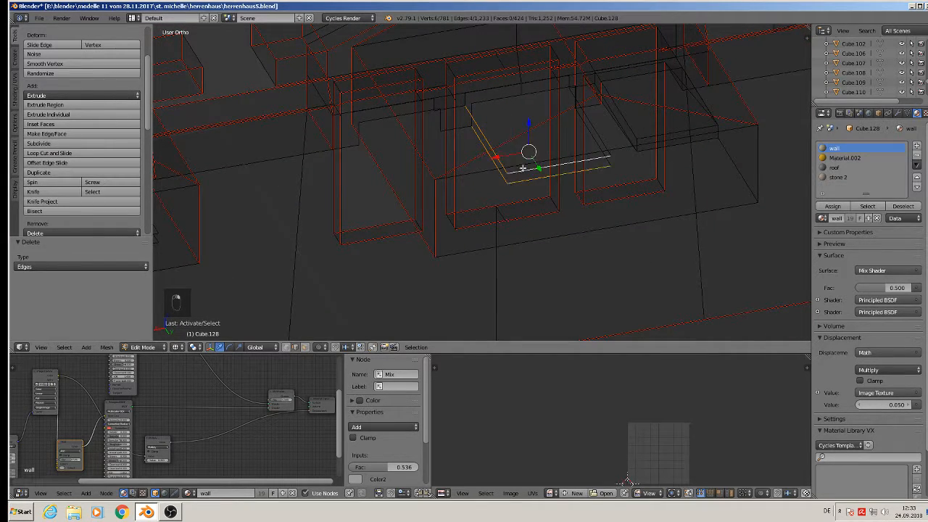
shift+right_click(599, 125)
key(x)
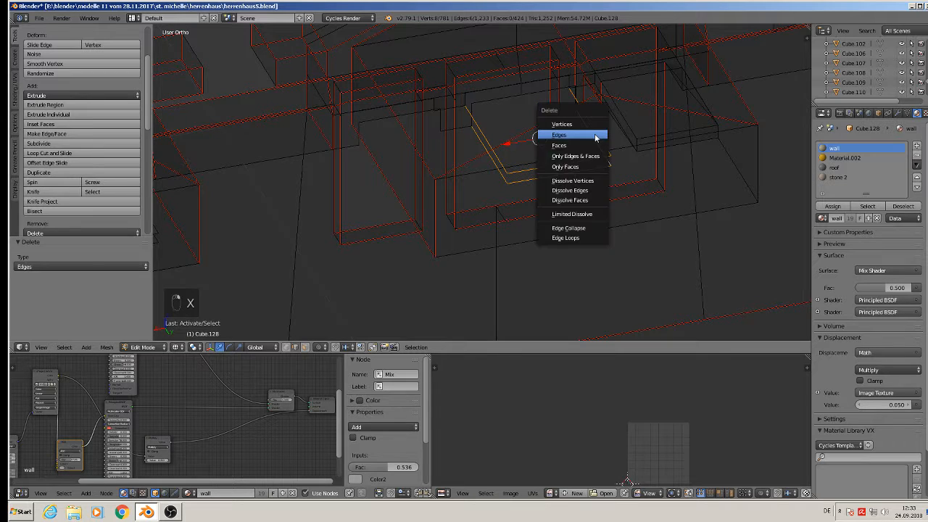
click(595, 135)
- Select the ten edges of the protruding ledge behind the large dormer's left window and delete them
middle_drag(595, 135, 532, 182)
right_click(555, 155)
shift+right_click(553, 171)
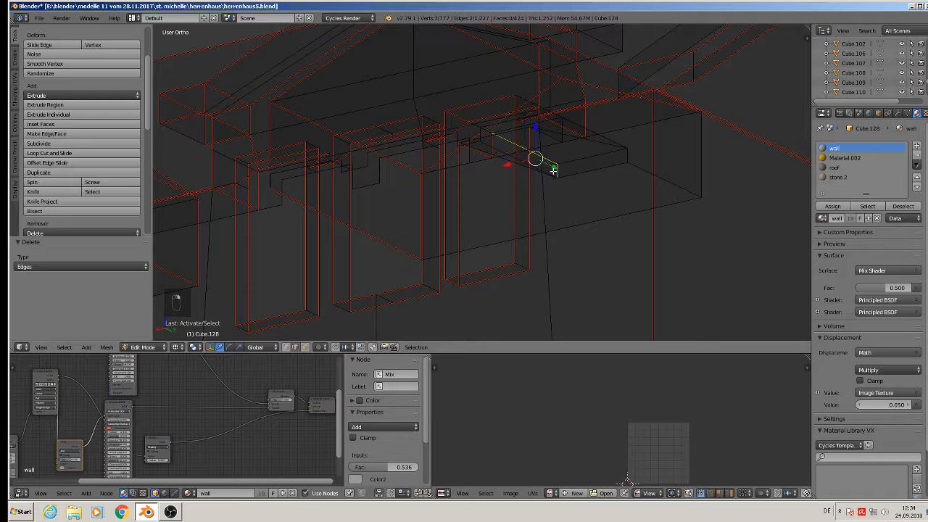
shift+right_click(500, 152)
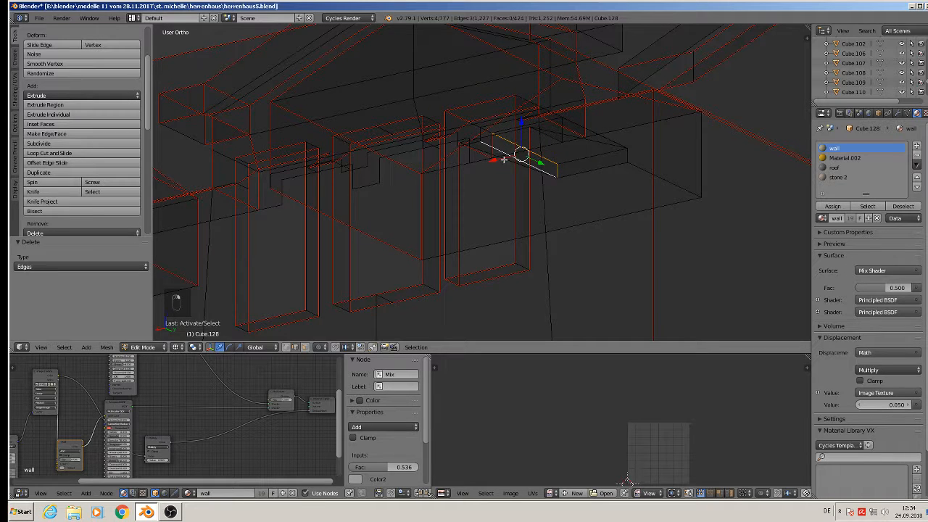
shift+right_click(505, 161)
shift+right_click(579, 154)
shift+right_click(610, 141)
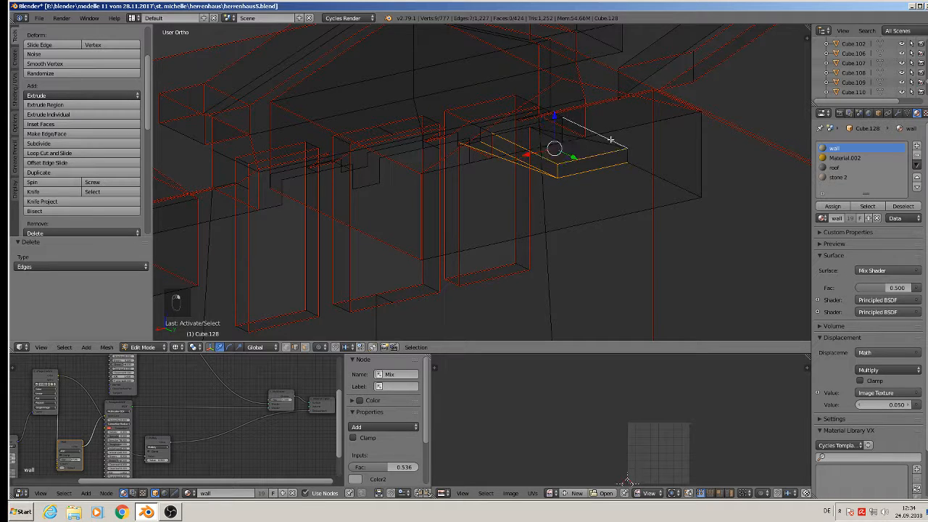
shift+right_click(610, 143)
shift+right_click(614, 145)
shift+right_click(628, 156)
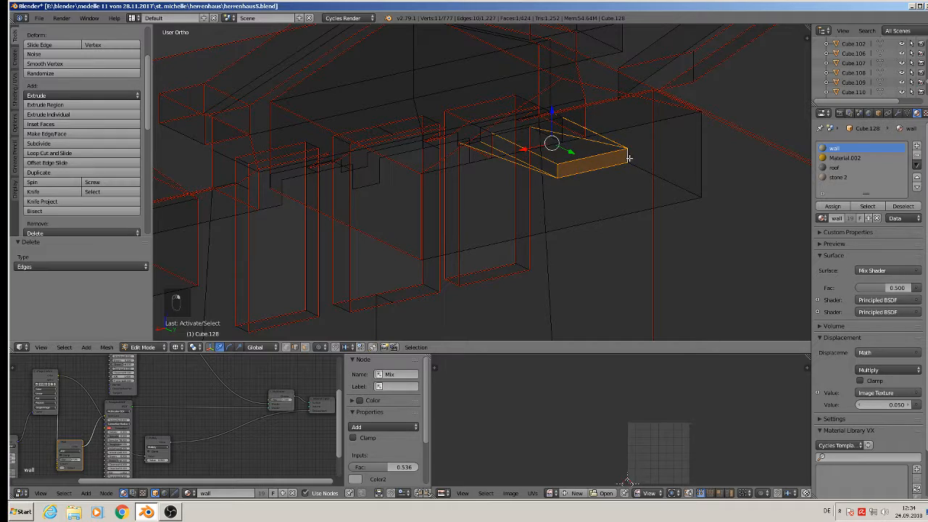
middle_drag(600, 186, 607, 215)
key(x)
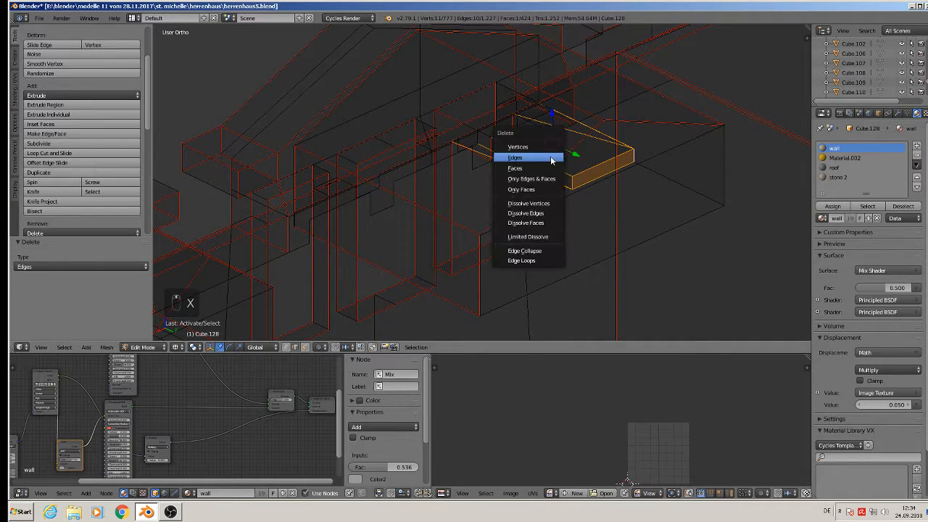
click(551, 158)
- Delete the two remaining connected ledge edges above and behind the large dormer's left window
middle_drag(551, 159, 331, 182)
middle_drag(515, 170, 437, 157)
alt+right_click(486, 116)
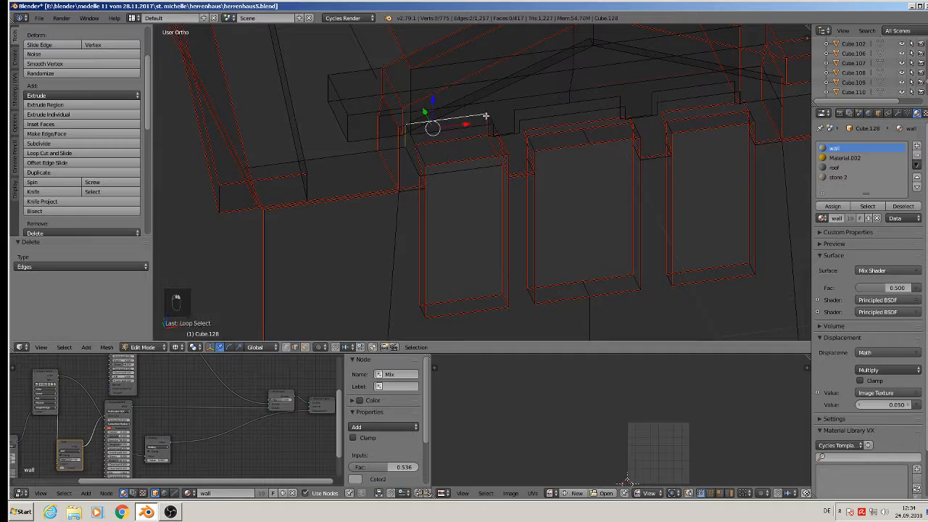
middle_drag(490, 115, 496, 167)
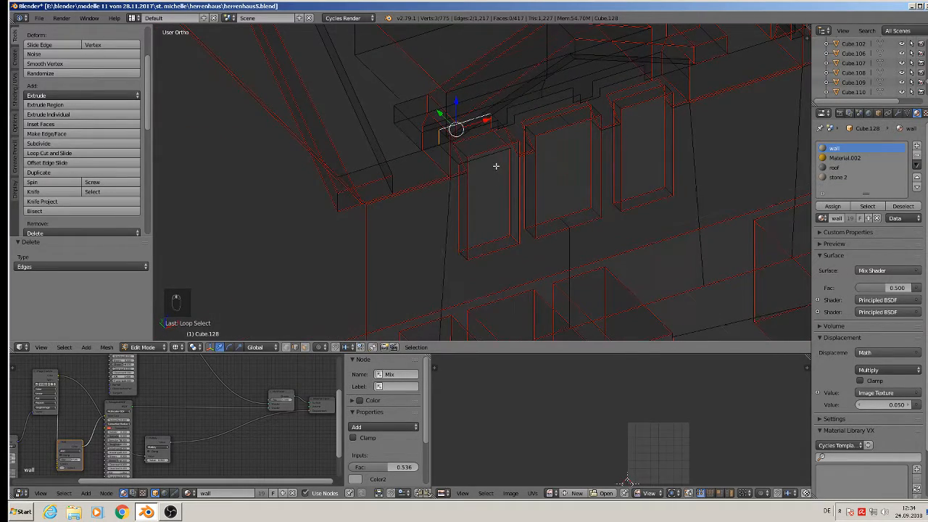
key(x)
click(496, 169)
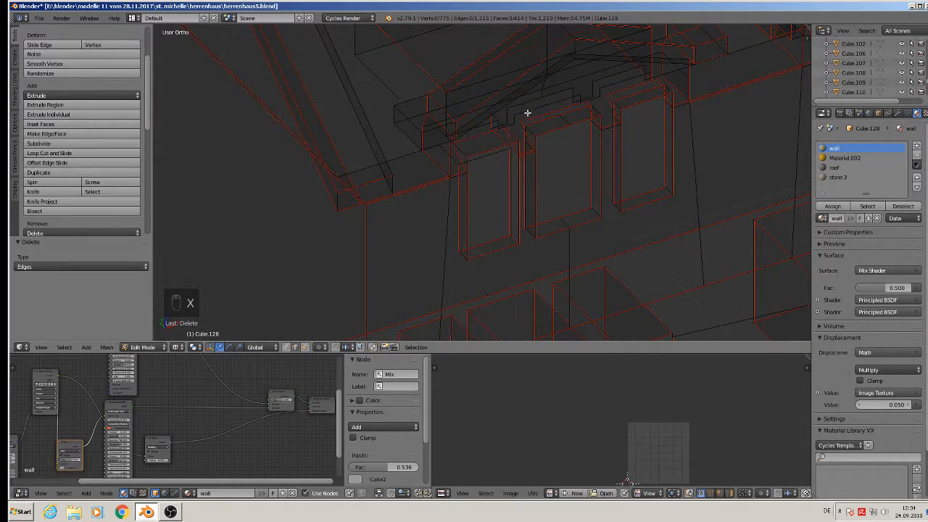
- Delete the edge loop running around the left window's front frame and up to the middle window's ledge
alt+click(507, 134)
key(x)
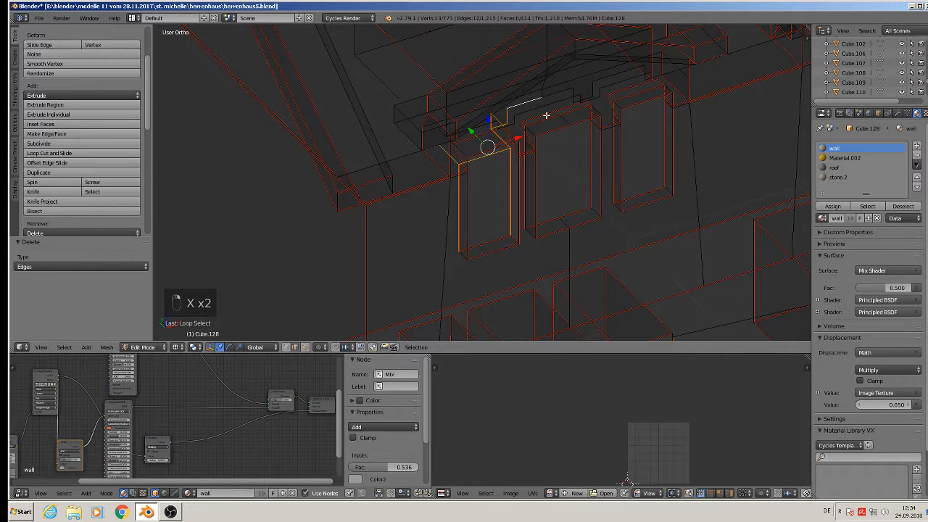
key(x)
click(541, 117)
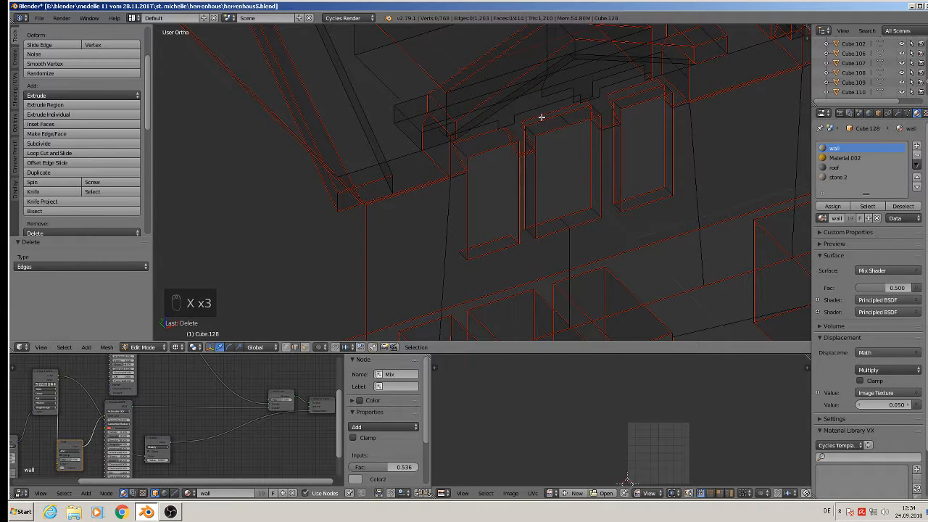
- Delete the edge loop that passes above the large dormer's middle window
right_click(546, 106)
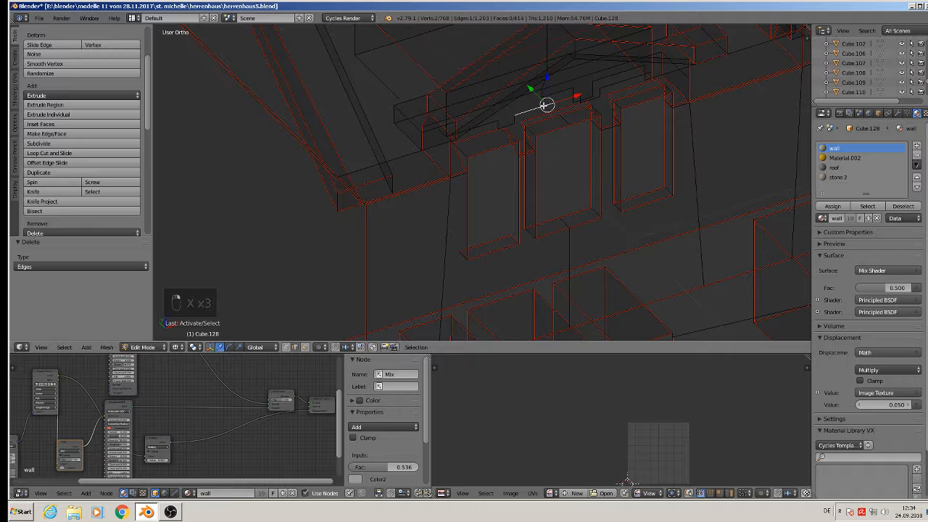
alt+right_click(546, 106)
key(x)
click(544, 107)
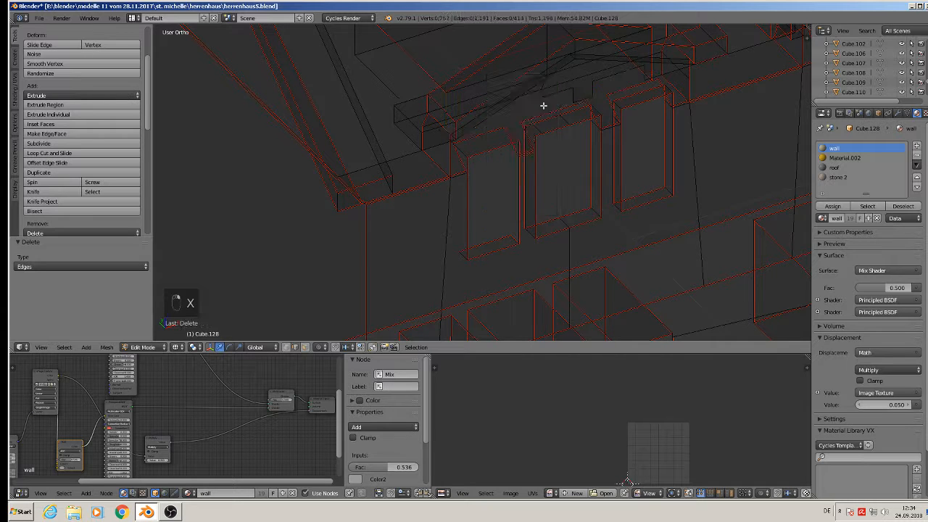
- Delete the stepped edge loop above and behind the large dormer's middle and right windows
middle_drag(544, 104, 567, 101)
alt+right_click(566, 98)
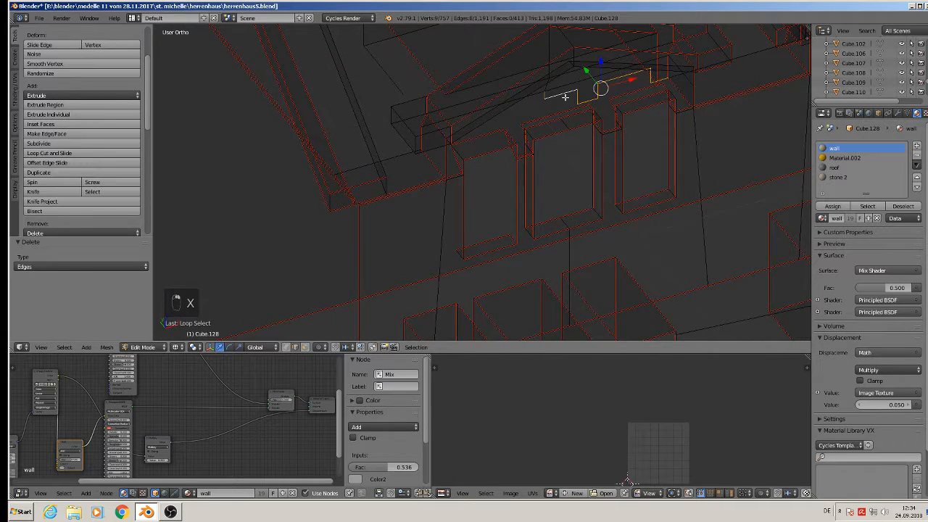
key(x)
click(564, 97)
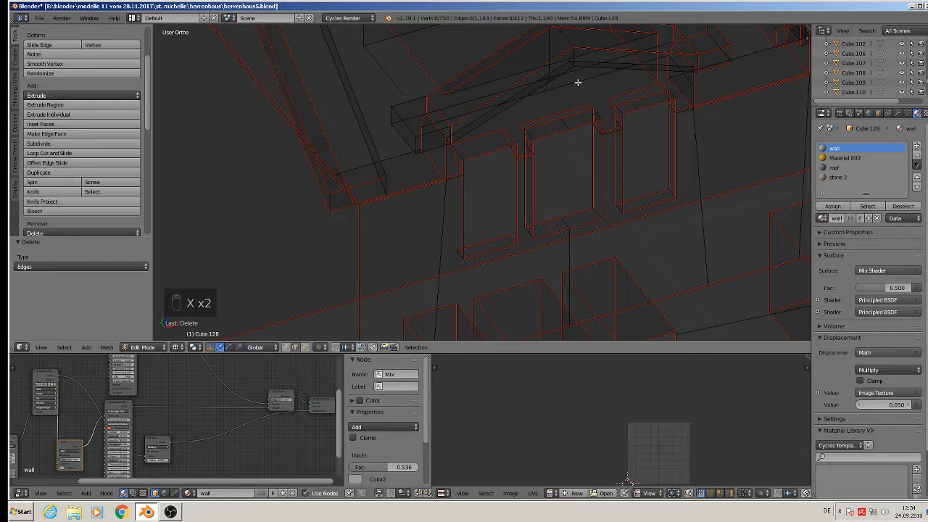
- Try to delete the long stepped edge loop along the top of the wall behind the large dormer
alt+right_click(575, 84)
scroll(575, 84, down, 1)
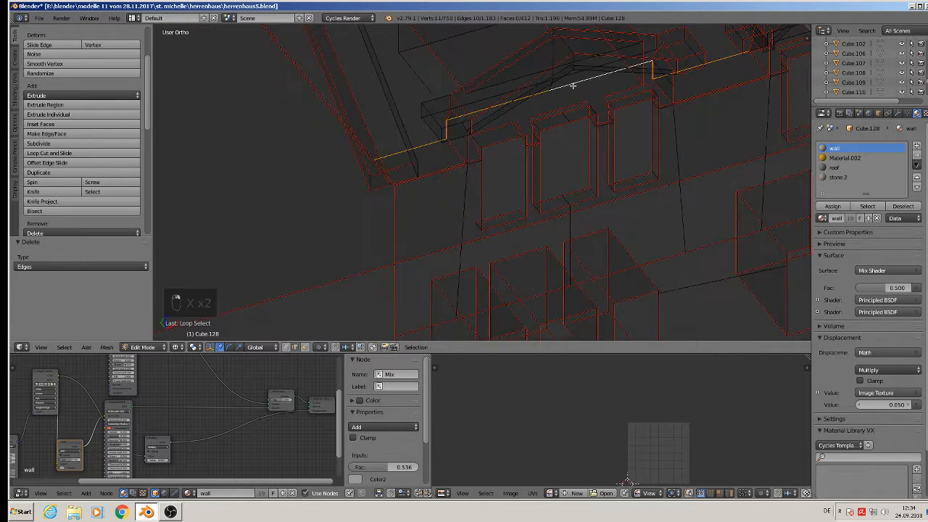
key(x)
click(573, 85)
middle_drag(571, 87, 465, 216)
scroll(465, 216, up, 2)
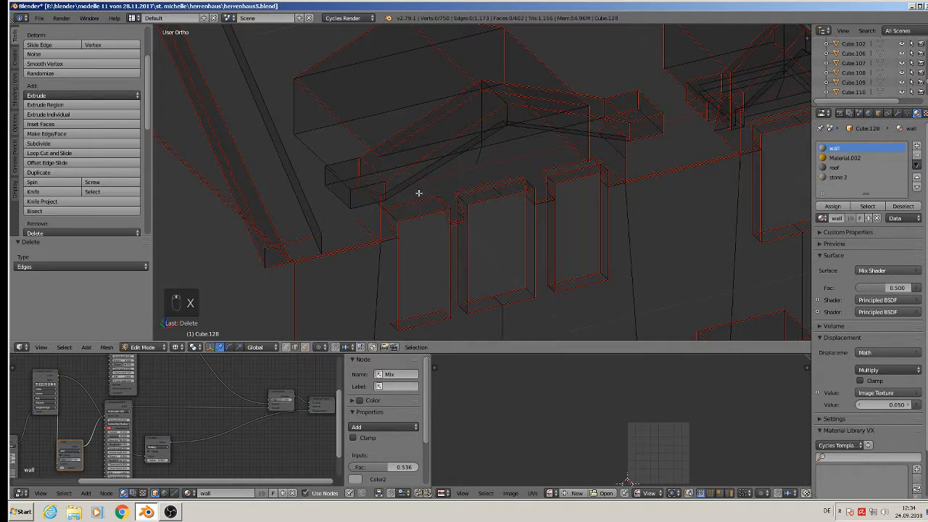
- Try to delete the edge loop at the left end of the large dormer's gable, then undo both recent loop deletions
alt+right_click(344, 163)
key(x)
click(343, 163)
middle_drag(342, 160, 365, 169)
key(ctrl+z)
key(ctrl+z)
key(ctrl+z)
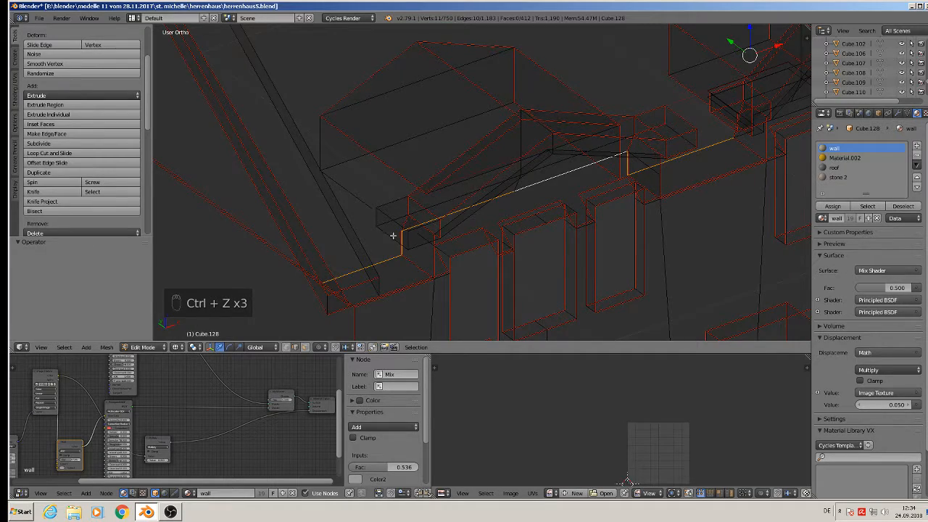
- Select the three edges outlining the rear top of the recess behind the large dormer's right window
mouse_move(393, 235)
middle_down()
mouse_move(390, 222)
mouse_move(372, 232)
mouse_move(338, 222)
mouse_move(445, 151)
mouse_move(421, 273)
mouse_move(416, 255)
mouse_move(428, 253)
mouse_move(383, 236)
middle_up()
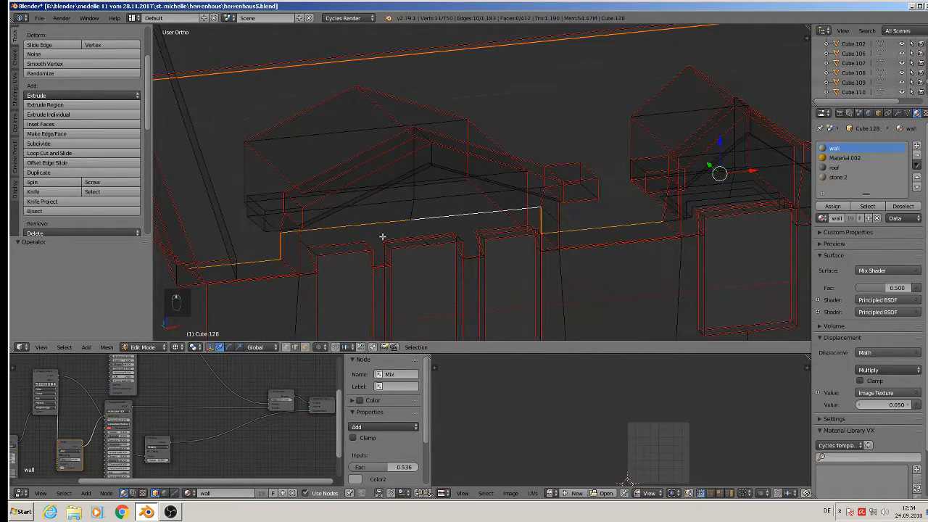
scroll(320, 194, down, 3)
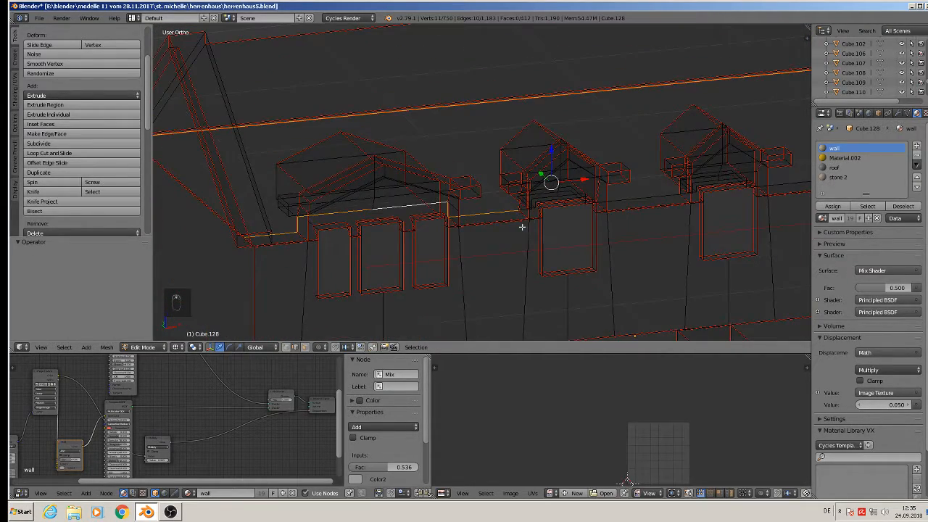
scroll(585, 233, up, 1)
scroll(416, 242, up, 2)
middle_drag(412, 242, 443, 232)
scroll(443, 228, up, 2)
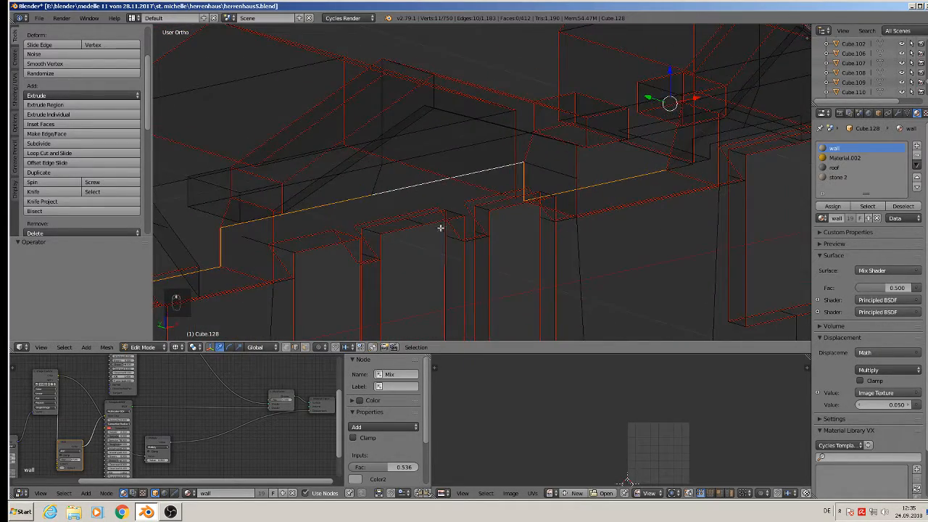
scroll(440, 227, up, 2)
click(497, 190)
shift+click(472, 211)
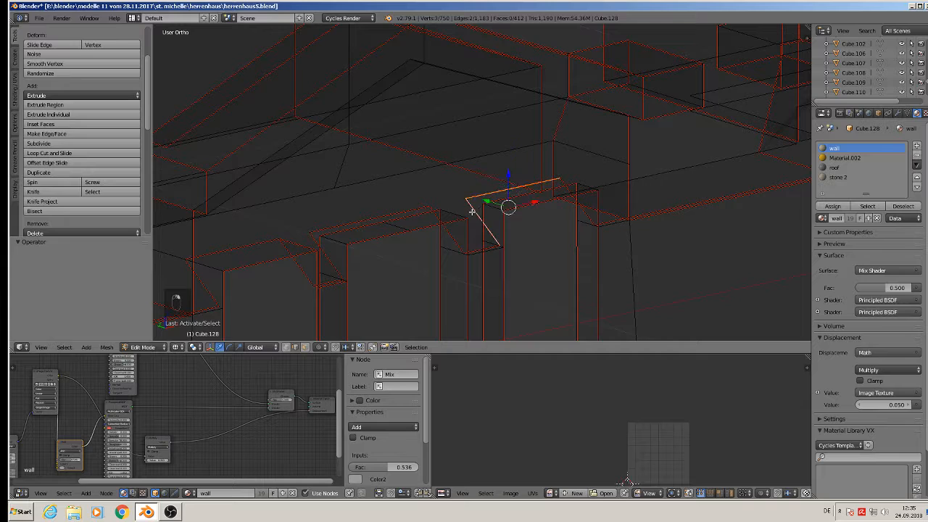
shift+click(563, 186)
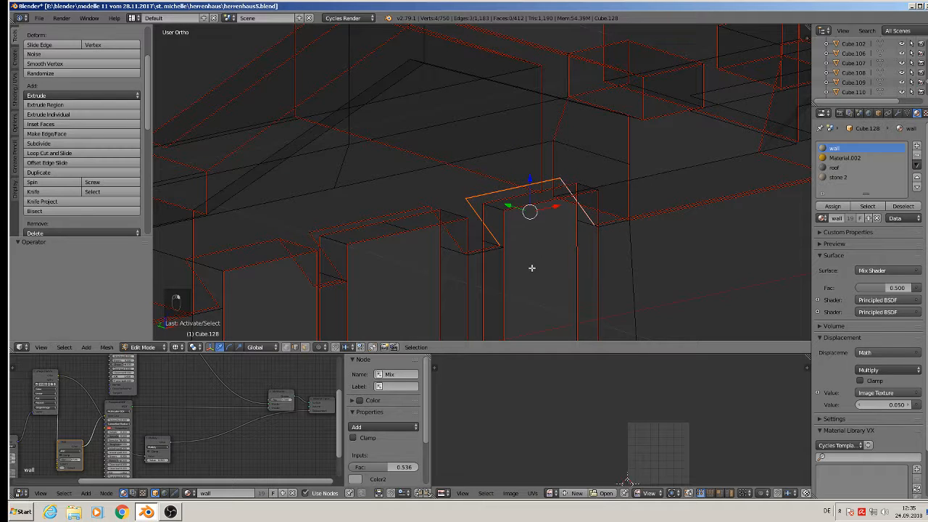
- Examine the large dormer's front in Material shading and return to the wireframe display
scroll(516, 248, down, 2)
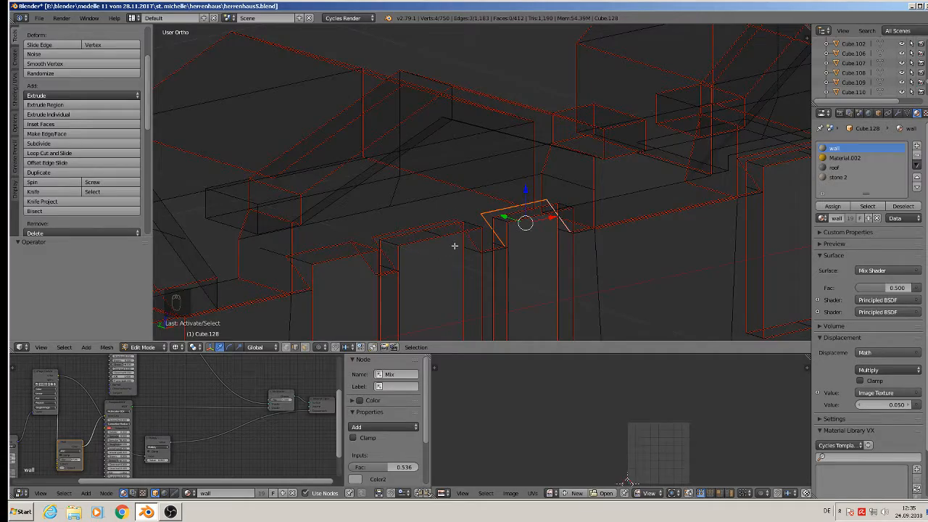
scroll(455, 246, down, 2)
click(176, 346)
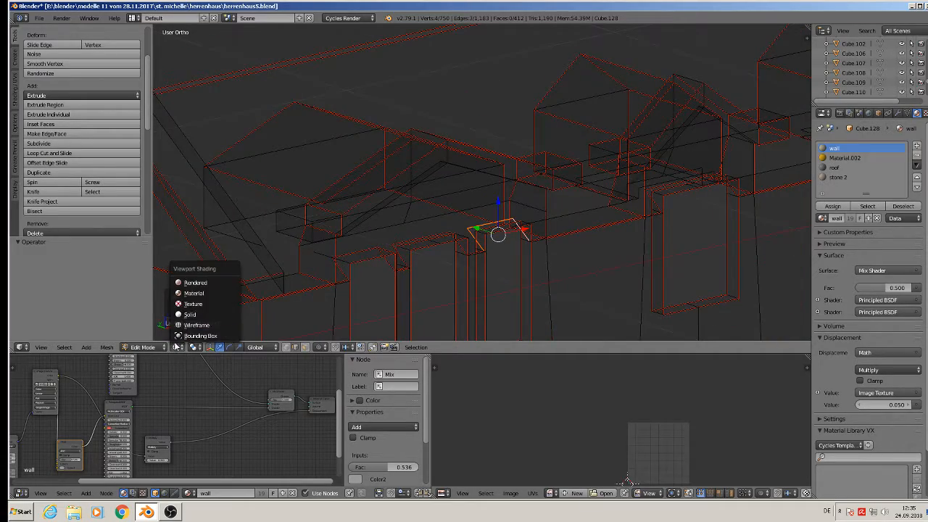
click(193, 293)
mouse_move(421, 223)
middle_down()
mouse_move(261, 218)
mouse_move(406, 221)
mouse_move(428, 231)
middle_up()
scroll(488, 201, up, 2)
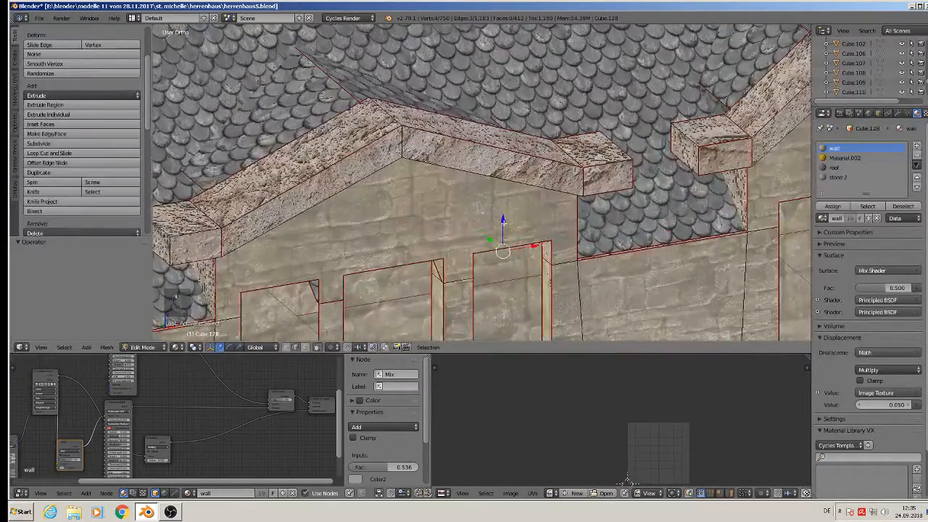
scroll(473, 279, down, 2)
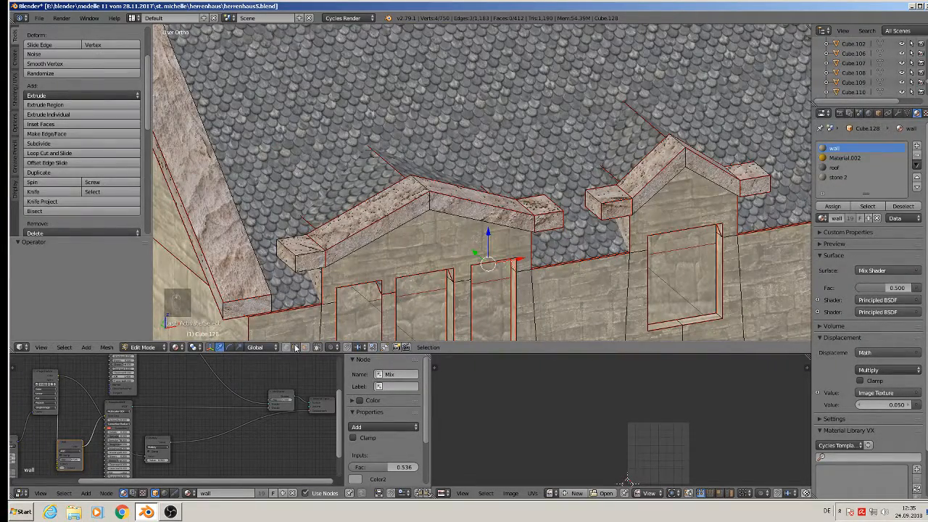
key(z)
key(u)
click(475, 245)
key(z)
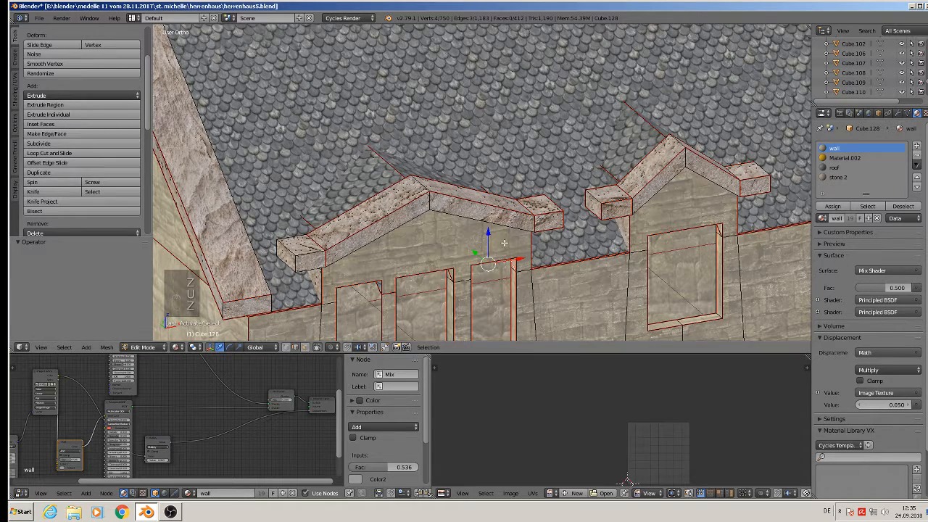
key(z)
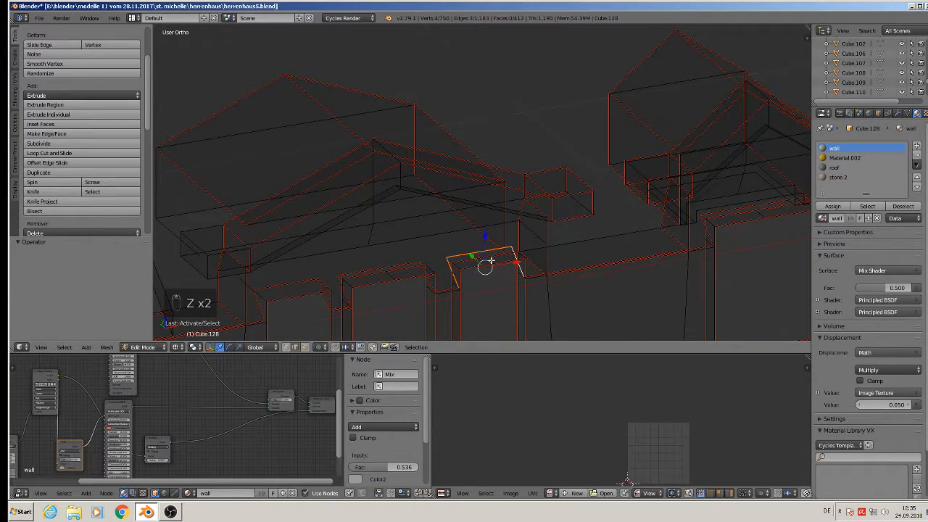
- Add the adjoining wall-top edge and the rear upper edges of the middle and left windows to the selection, then delete the selected edges
shift+right_click(541, 272)
shift+right_click(533, 272)
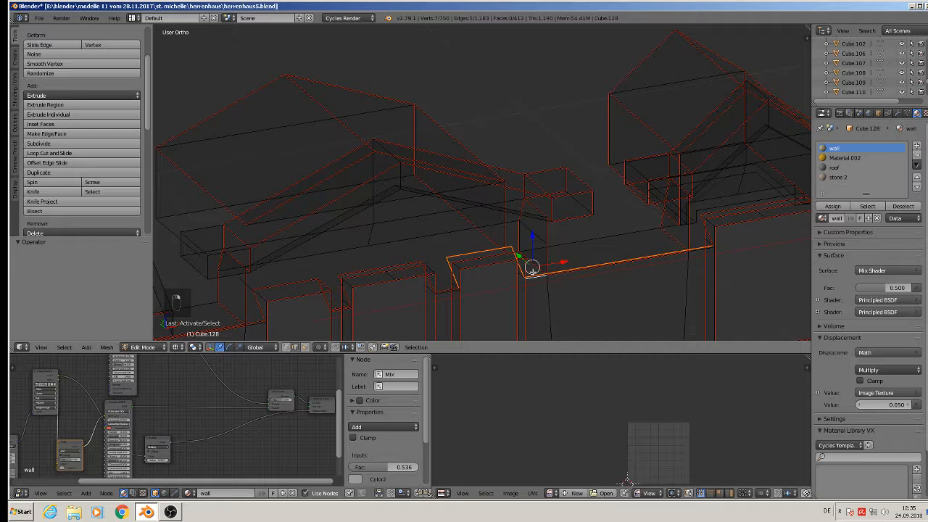
shift+right_click(534, 279)
mouse_move(507, 283)
middle_down()
mouse_move(479, 283)
mouse_move(497, 287)
middle_up()
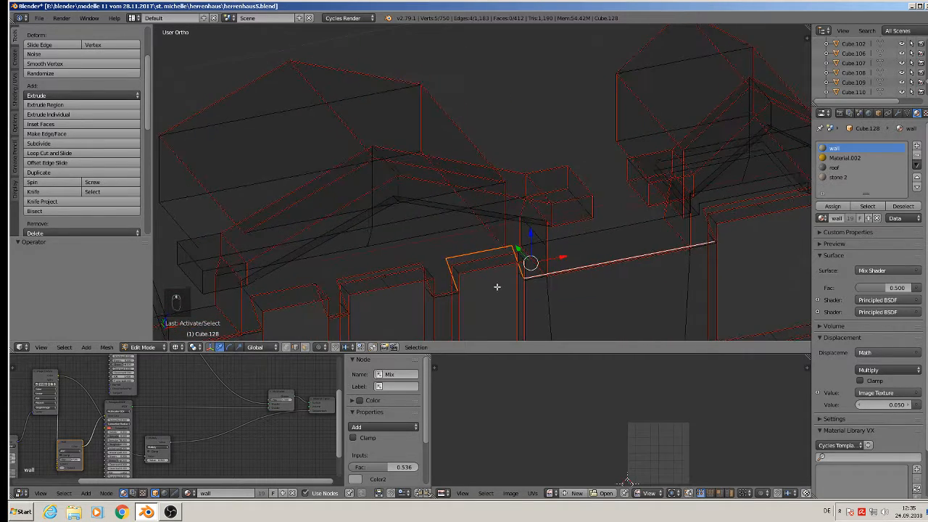
shift+right_click(442, 289)
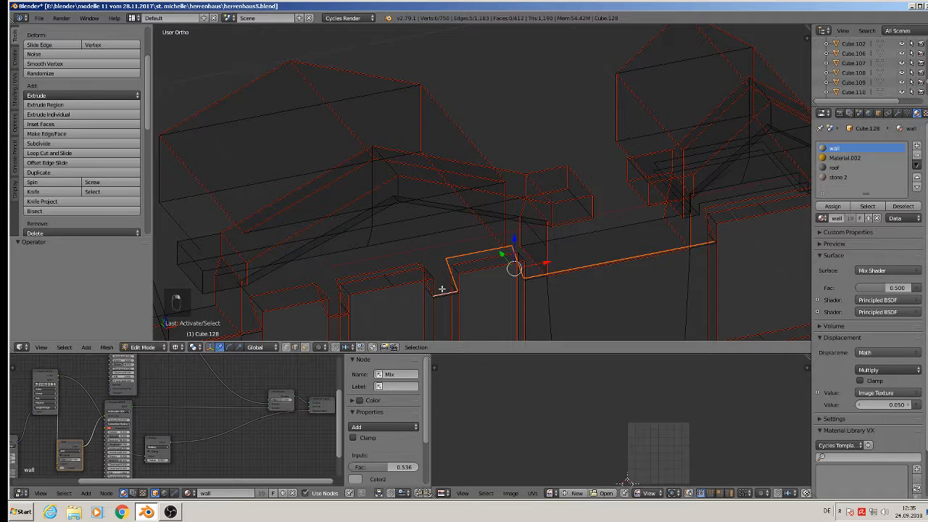
shift+right_click(416, 261)
shift+right_click(428, 286)
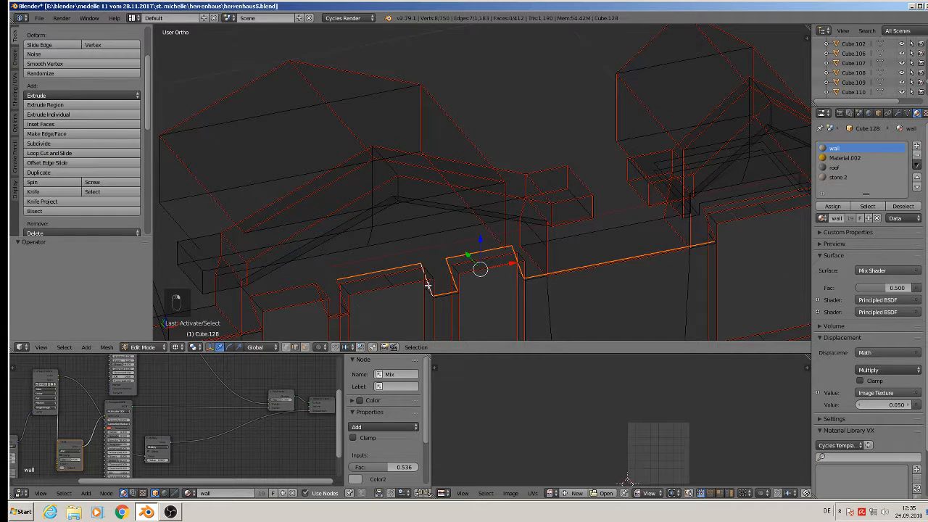
shift+right_click(336, 283)
shift+middle_drag(338, 282, 424, 232)
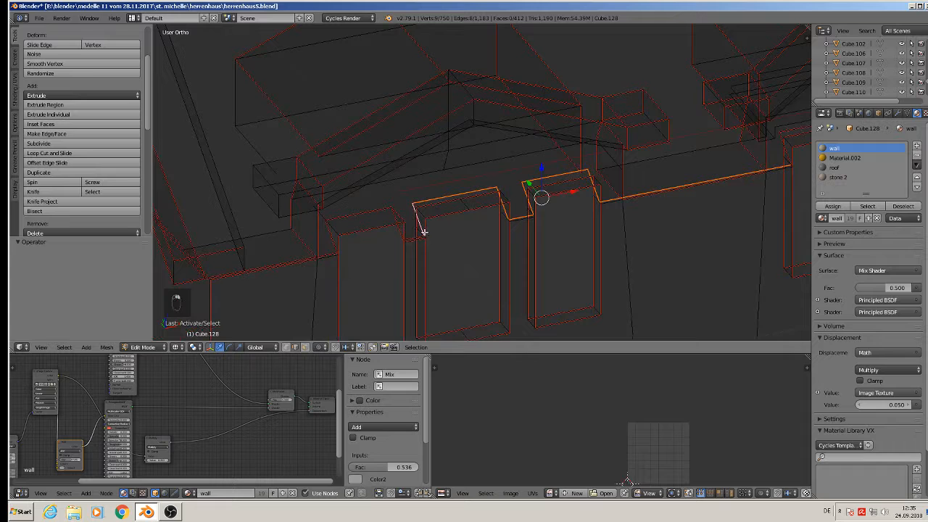
shift+right_click(358, 217)
mouse_move(358, 218)
shift+middle_down()
mouse_move(348, 220)
mouse_move(370, 214)
shift+middle_up()
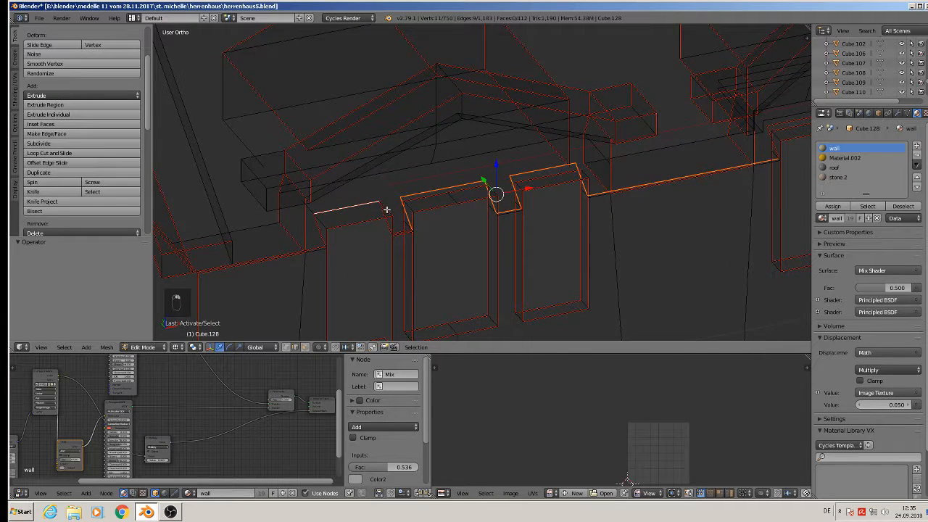
shift+right_click(383, 209)
shift+right_click(370, 221)
shift+right_click(382, 210)
shift+right_click(381, 210)
shift+right_click(383, 210)
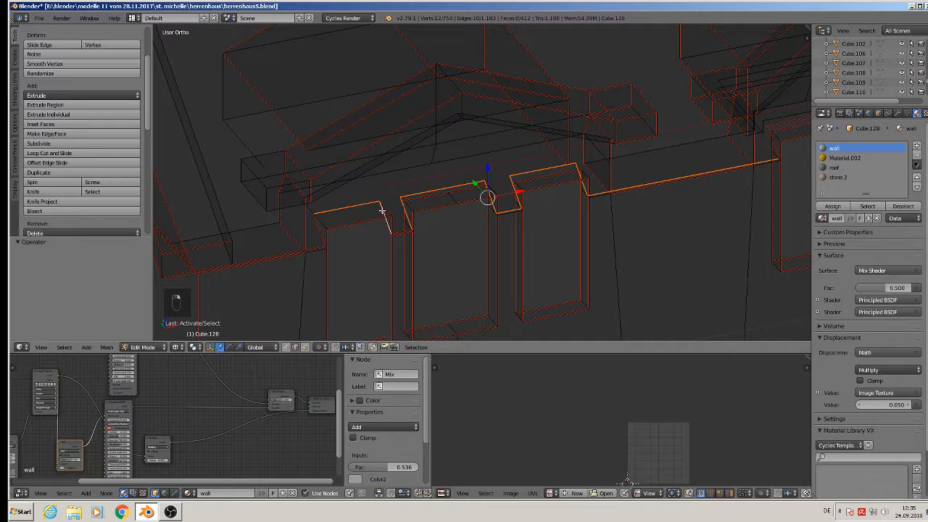
shift+right_click(319, 230)
shift+right_click(386, 208)
key(x)
click(385, 209)
- Delete the leftover edge between the large dormer's left and middle windows
mouse_move(381, 210)
middle_down()
mouse_move(367, 199)
mouse_move(392, 207)
middle_up()
scroll(393, 208, up, 4)
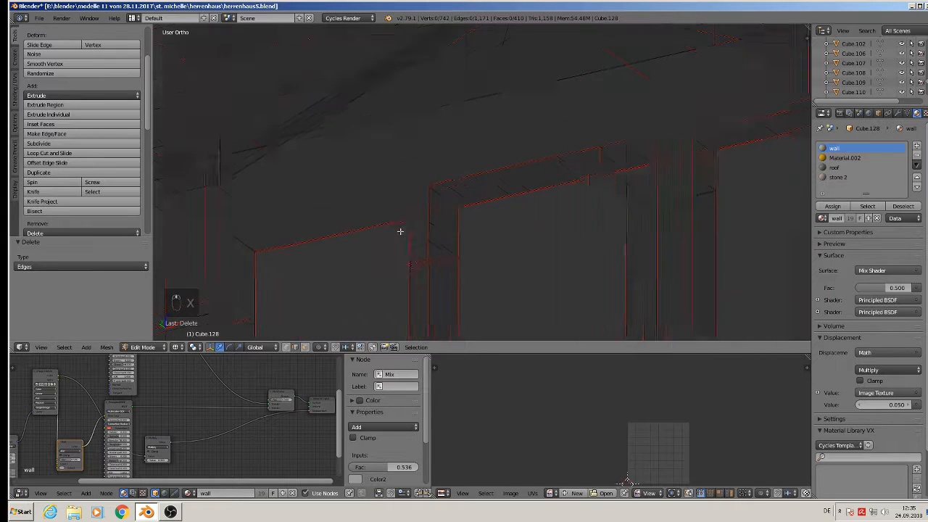
right_click(448, 265)
key(x)
click(450, 262)
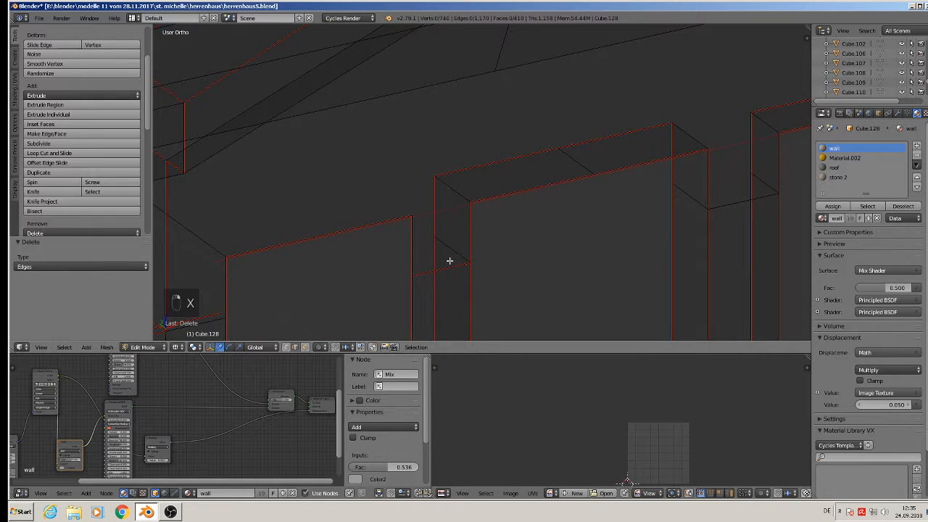
- Dissolve the short edge on the middle window's left jamb and the short edge across its top reveal
scroll(451, 258, down, 2)
right_click(451, 254)
scroll(451, 255, down, 2)
scroll(451, 254, down, 2)
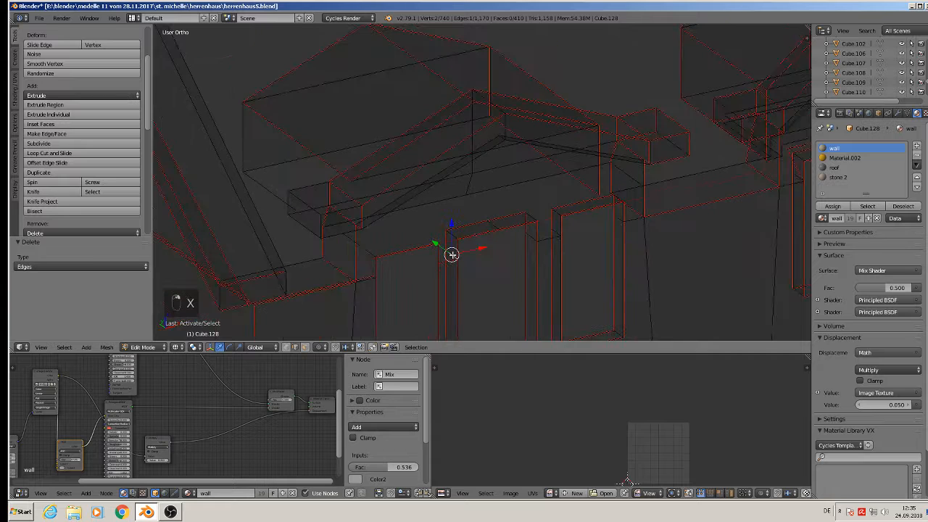
scroll(451, 256, up, 3)
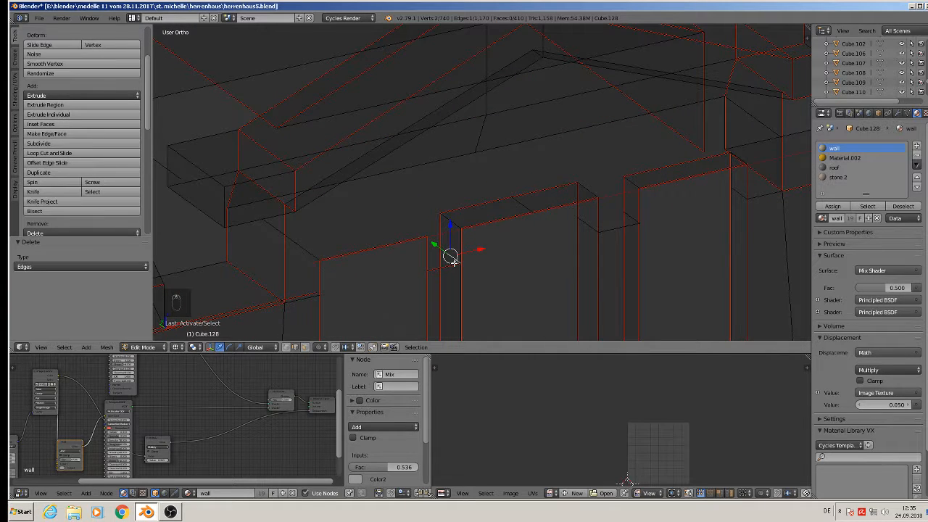
key(x)
click(457, 312)
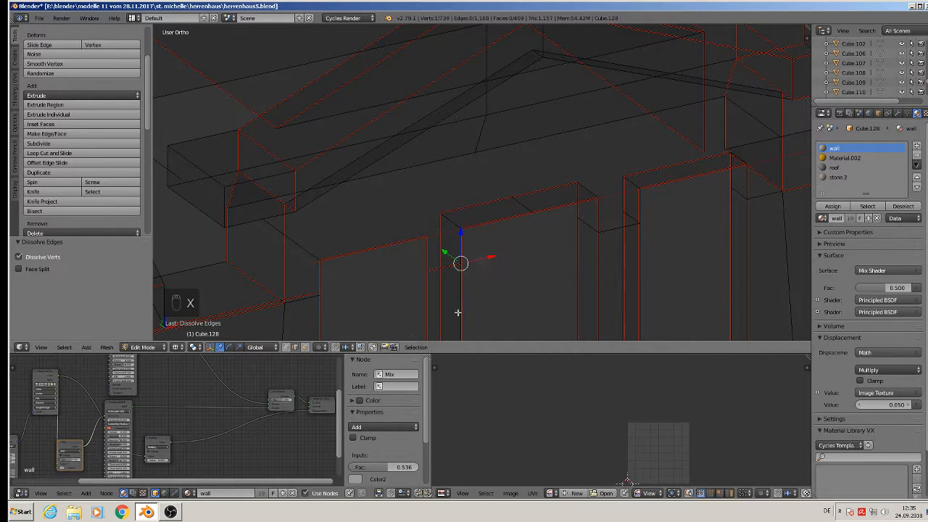
right_click(529, 197)
key(x)
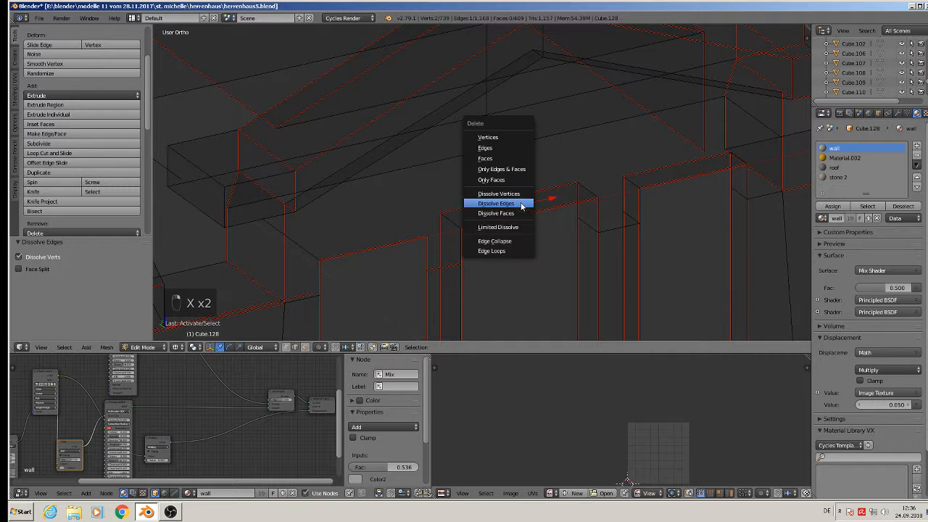
click(520, 204)
- Dissolve the three-edge loop connecting the facing jambs of the large dormer's middle and right windows
scroll(445, 196, up, 2)
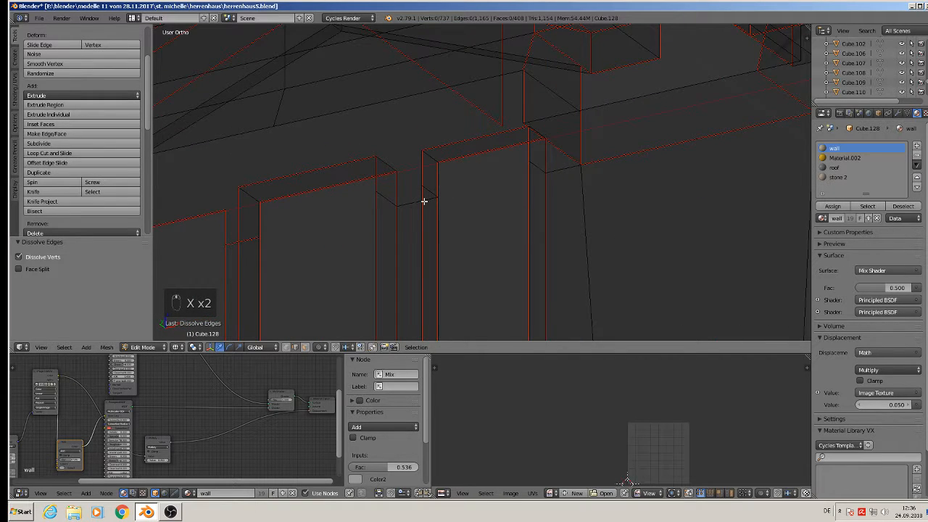
alt+right_click(424, 201)
alt+right_click(425, 201)
alt+right_click(416, 204)
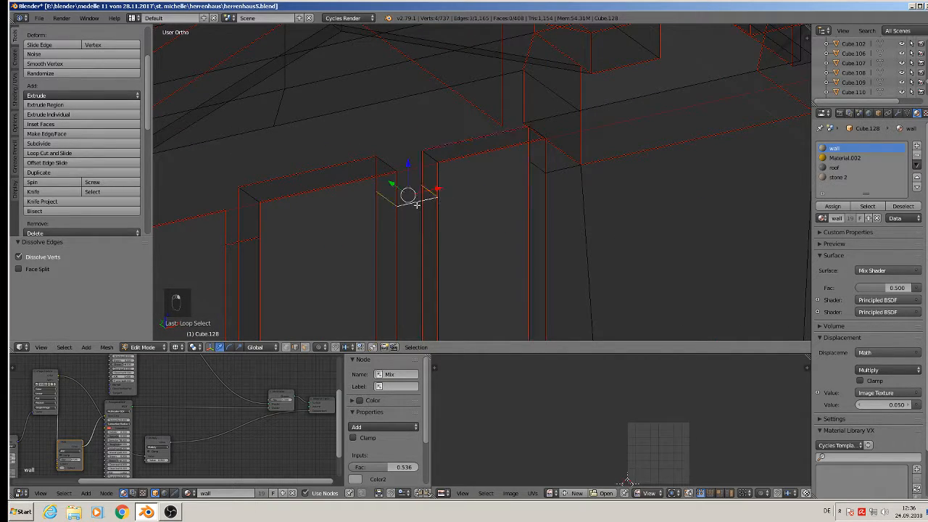
key(s)
right_click(417, 204)
key(x)
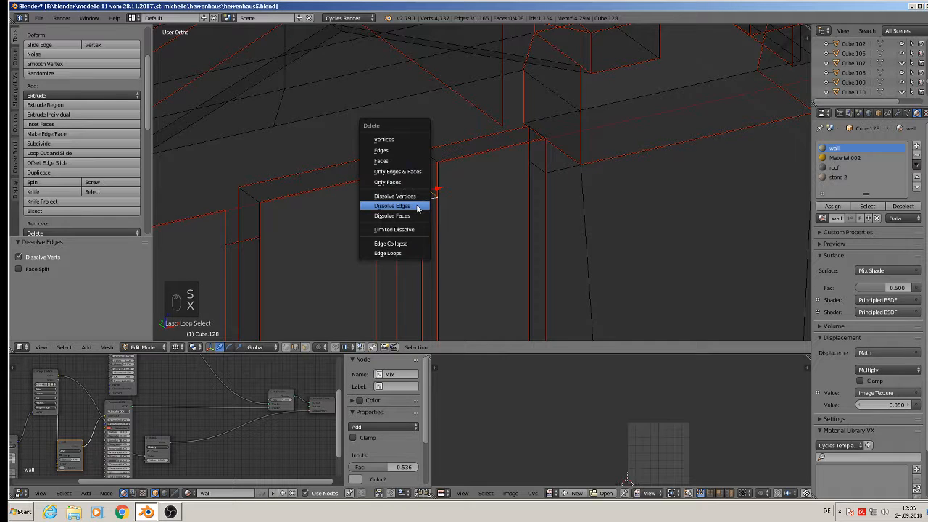
click(418, 206)
- Delete the stray sloping edge running along the gable at the end of the house, above the eaves corner beside the large dormer
right_click(414, 204)
middle_drag(414, 205, 625, 164)
scroll(404, 214, down, 3)
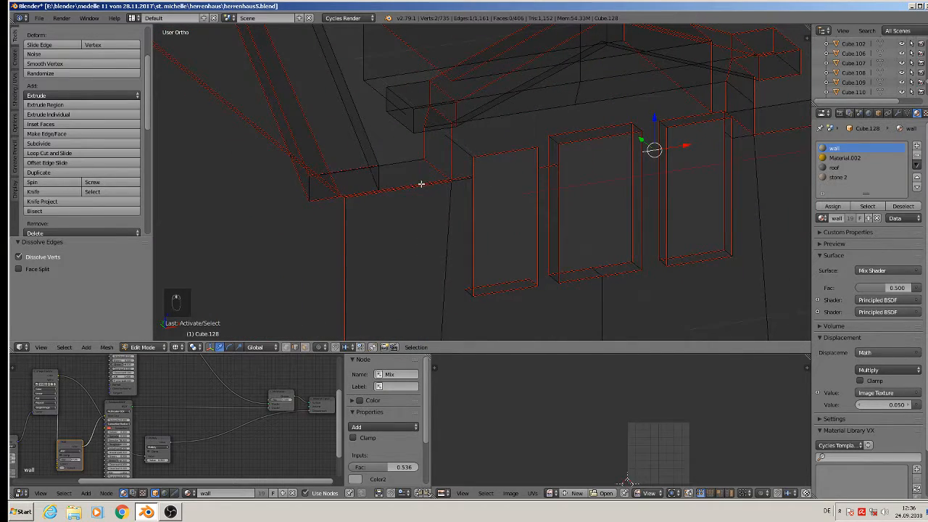
scroll(396, 188, down, 6)
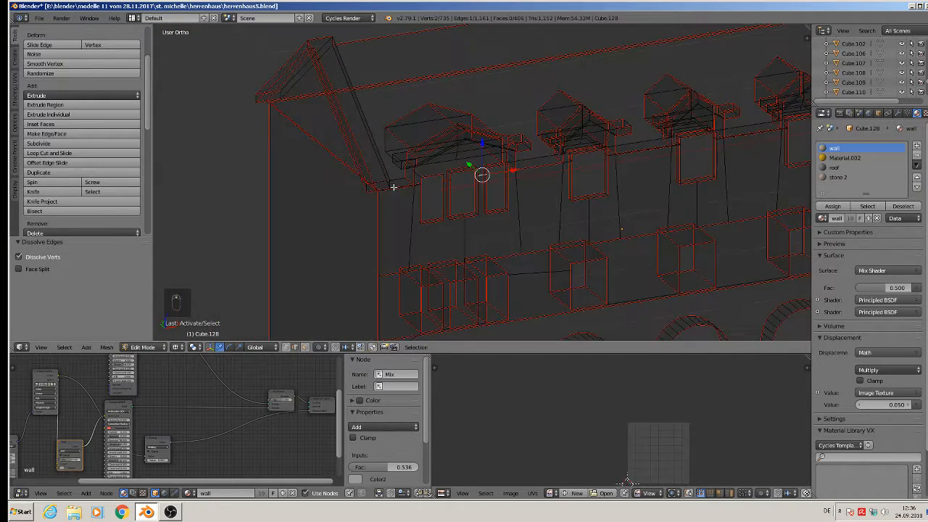
middle_drag(394, 187, 385, 187)
scroll(351, 170, up, 5)
scroll(351, 169, up, 3)
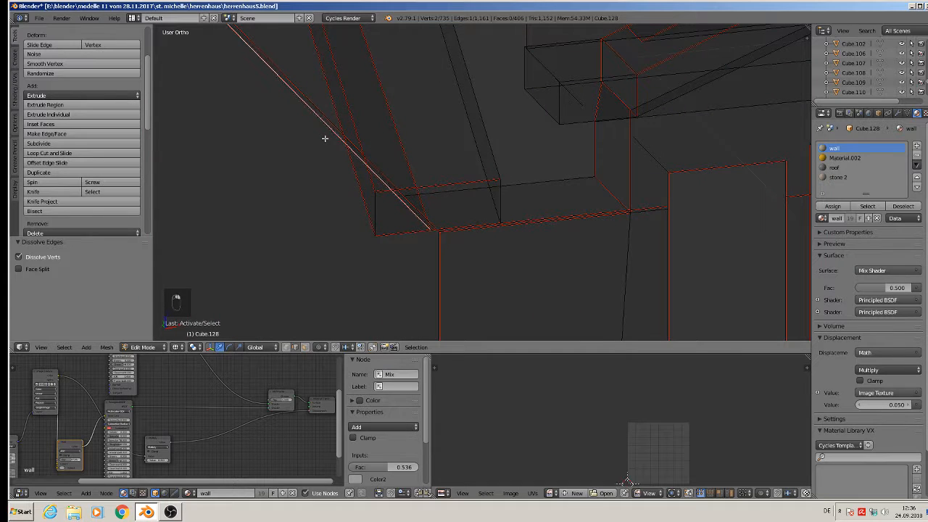
key(x)
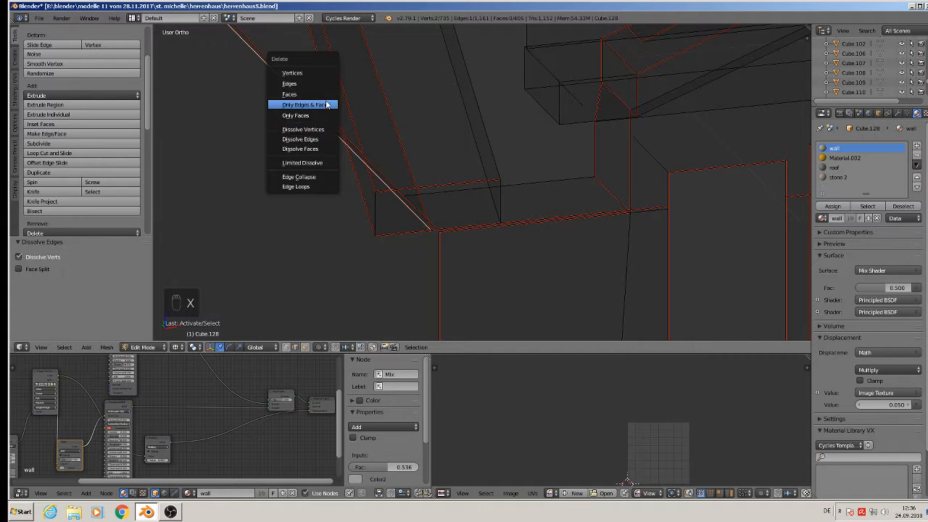
right_click(377, 166)
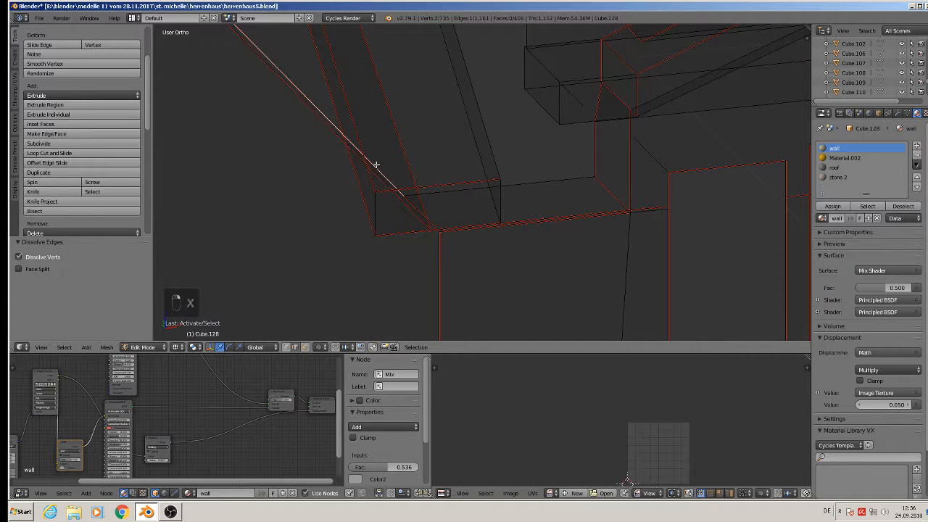
shift+right_click(411, 206)
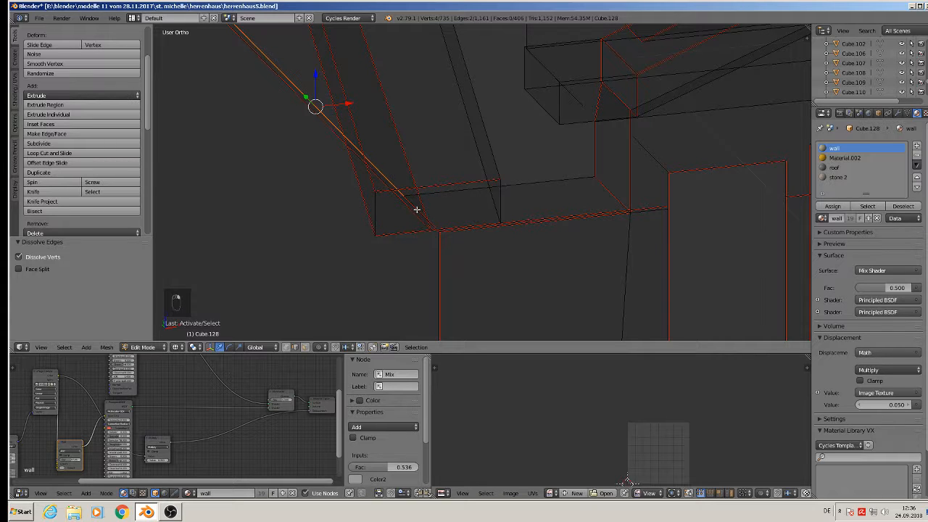
scroll(371, 128, down, 4)
right_click(316, 78)
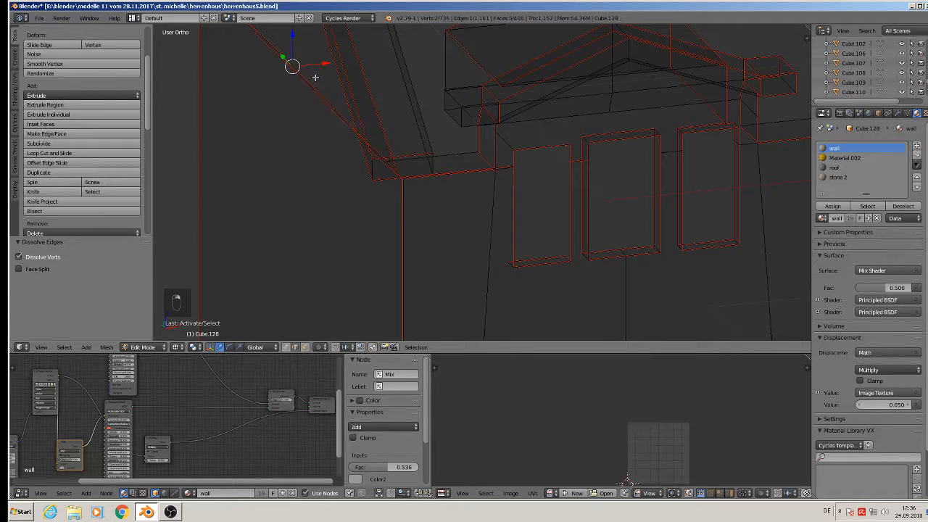
key(x)
click(317, 105)
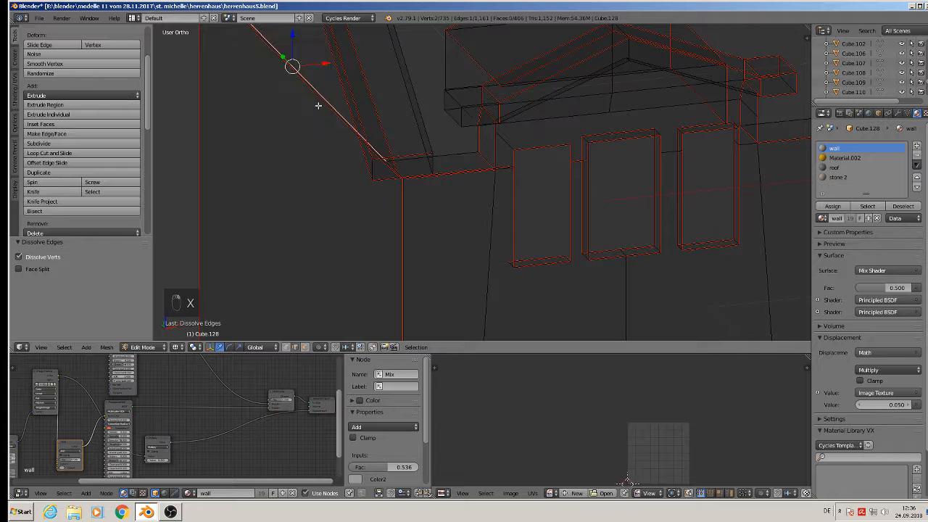
key(x)
click(313, 57)
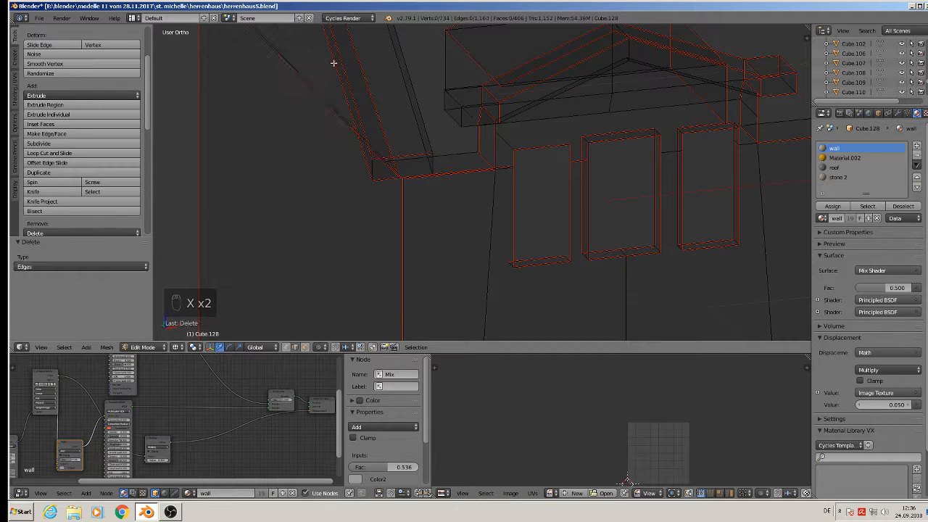
- Delete the remaining overlapping sloping edge that meets the back corner of the same gable's ledge
scroll(408, 192, up, 2)
scroll(408, 191, up, 1)
right_click(290, 66)
key(x)
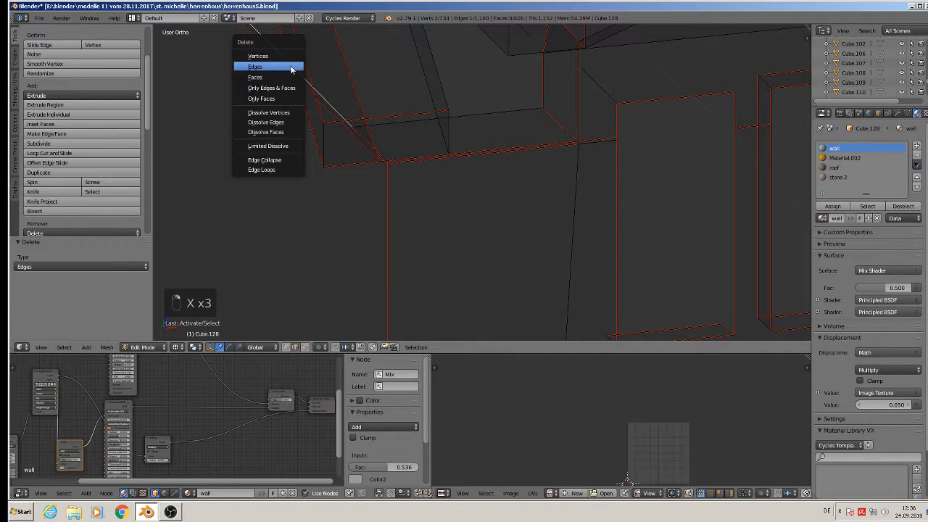
click(291, 66)
- Delete the two U-shaped edge loops of the hidden ledge under the small dormer nearest the opposite end gable
scroll(380, 150, up, 3)
scroll(346, 128, down, 5)
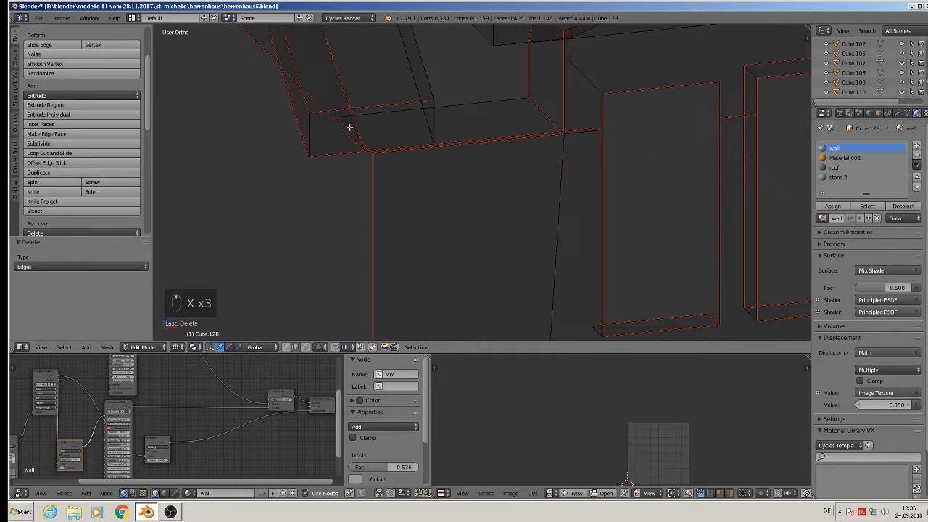
scroll(355, 132, down, 2)
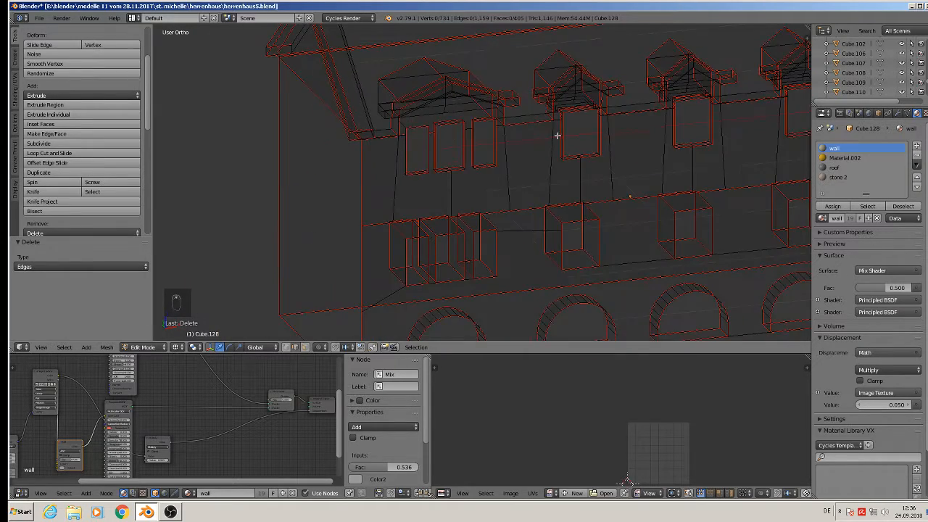
middle_drag(556, 135, 409, 154)
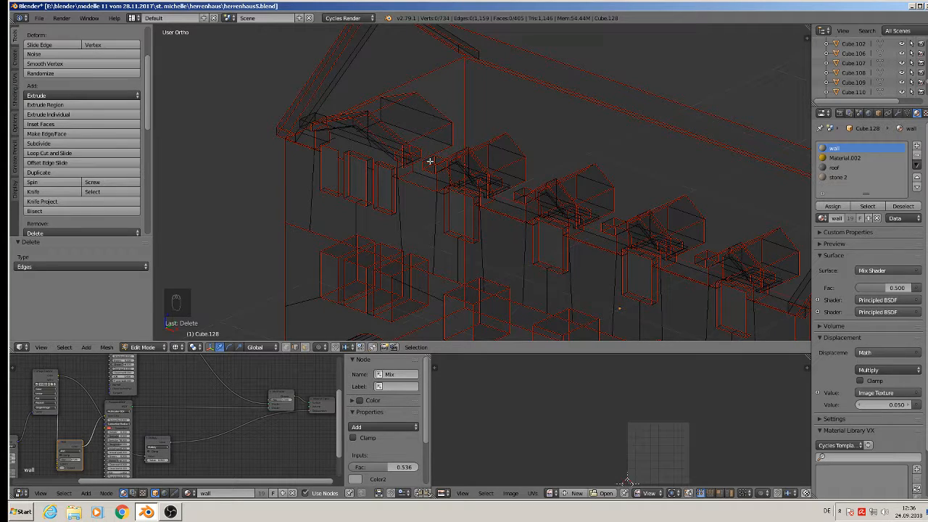
scroll(380, 128, down, 2)
scroll(647, 210, up, 6)
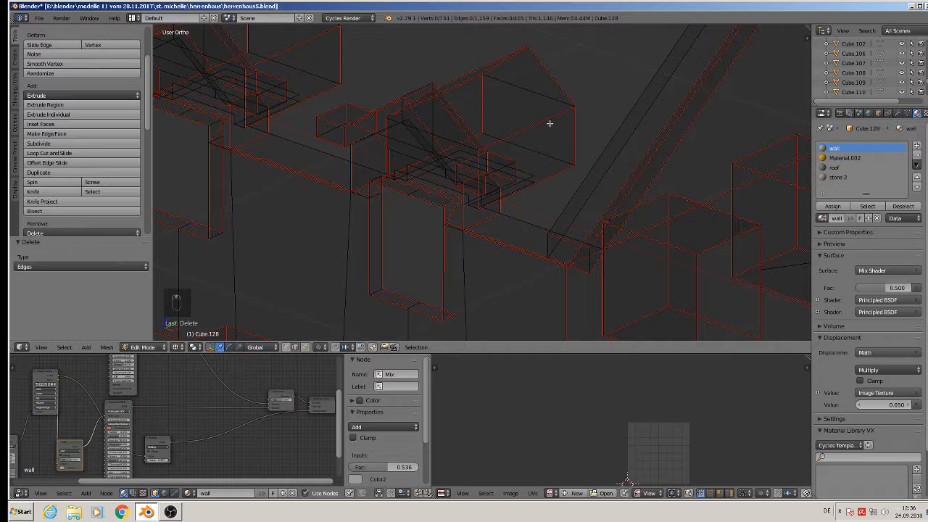
scroll(531, 117, up, 1)
alt+right_click(531, 185)
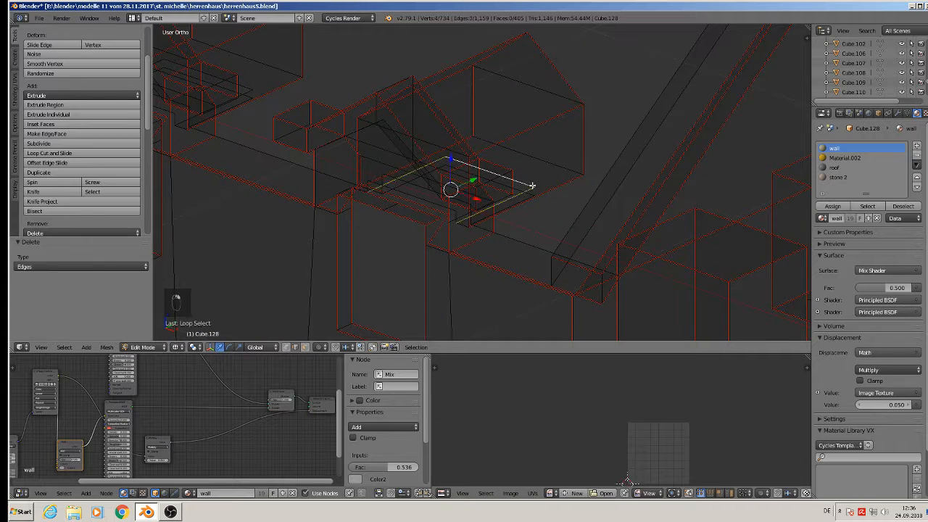
key(x)
click(532, 185)
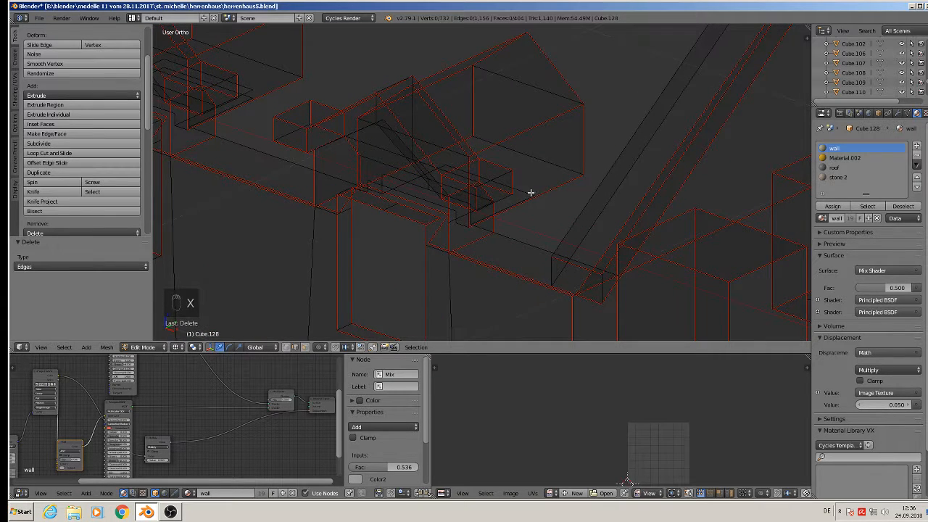
alt+right_click(531, 193)
key(x)
click(531, 193)
scroll(529, 193, up, 4)
scroll(507, 190, down, 2)
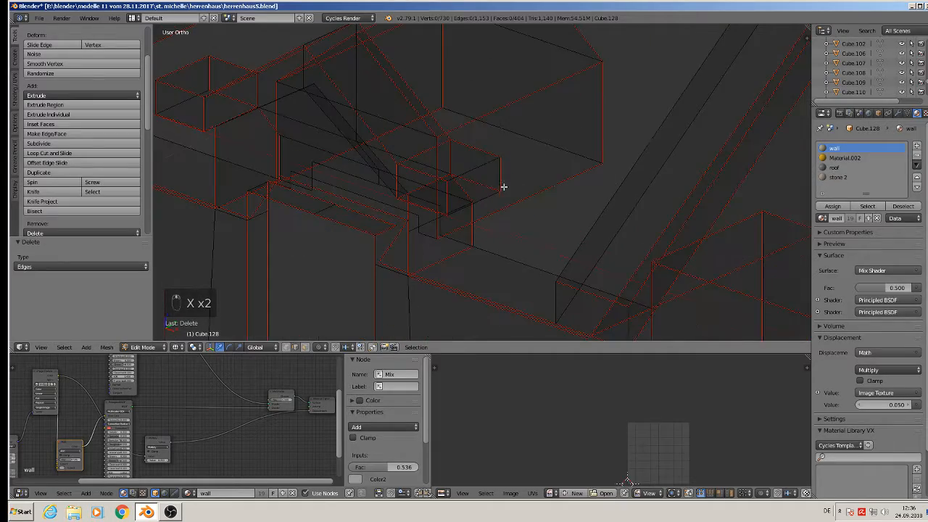
- Delete the hidden edges behind that dormer's front, including the central vertical line, the horizontal cross edges and the stepped ledge edges above its window
right_click(491, 166)
middle_drag(489, 163, 530, 159)
middle_drag(543, 152, 440, 177)
middle_drag(297, 150, 446, 152)
right_click(345, 85)
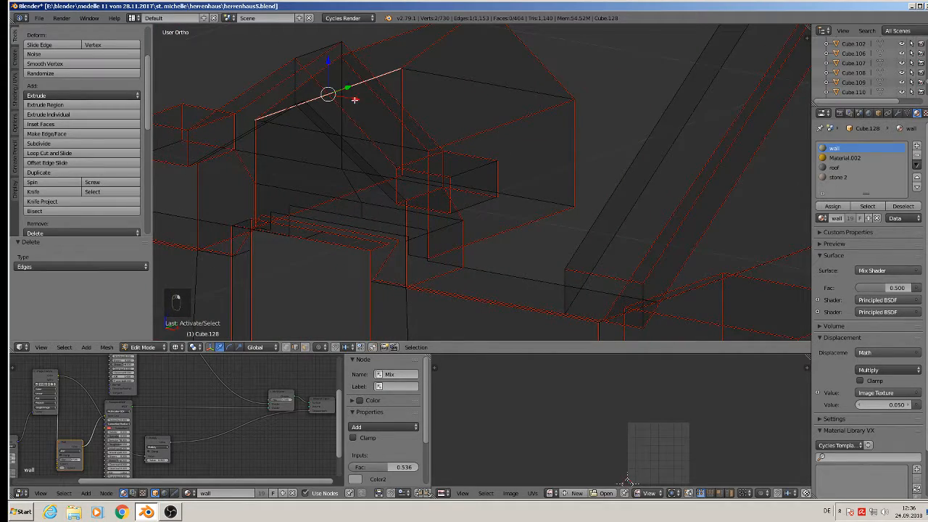
middle_drag(343, 96, 376, 174)
shift+right_click(360, 138)
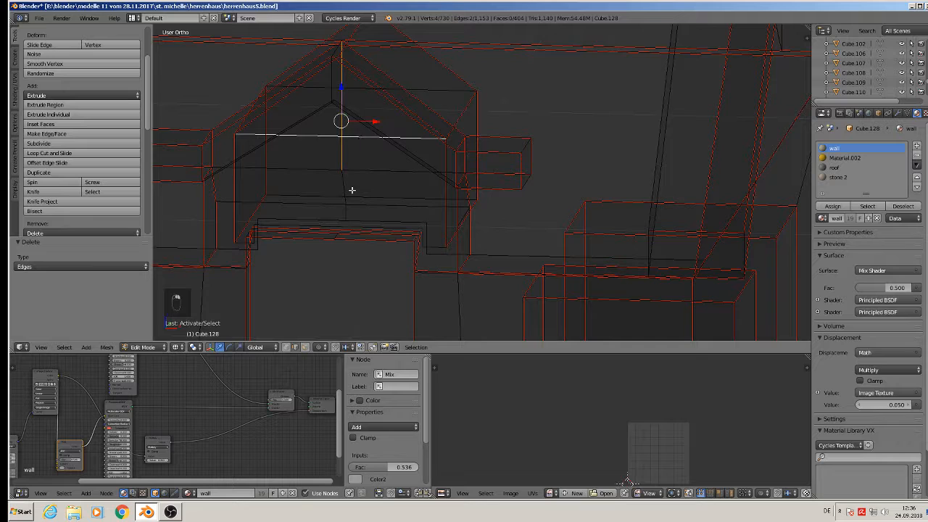
shift+right_click(325, 175)
shift+right_click(350, 186)
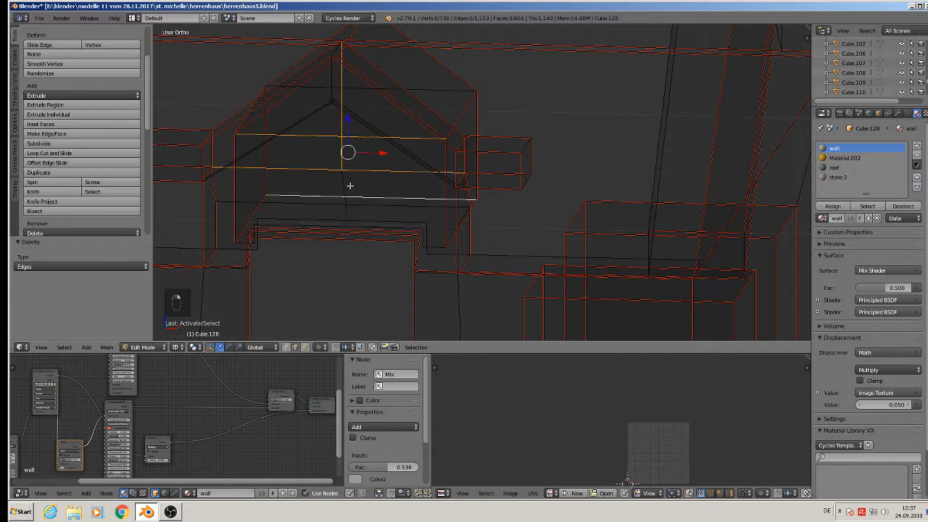
middle_drag(355, 193, 342, 214)
shift+right_click(352, 197)
shift+right_click(339, 191)
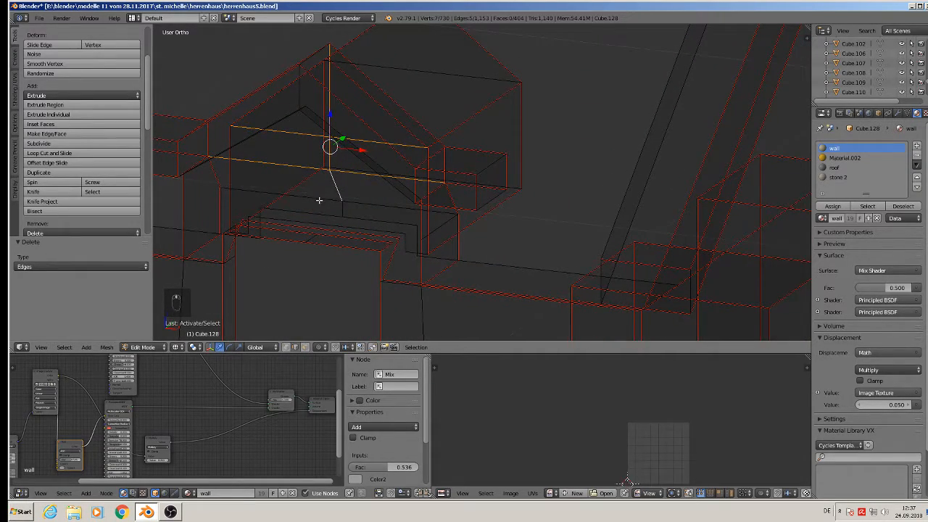
shift+right_click(319, 200)
shift+right_click(315, 210)
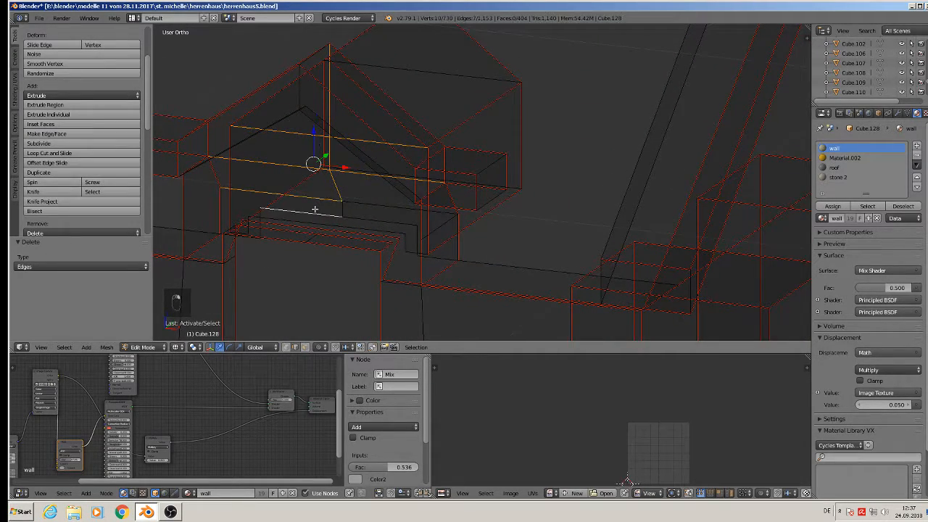
shift+right_click(368, 206)
shift+right_click(369, 213)
middle_drag(368, 213, 413, 242)
shift+right_click(413, 242)
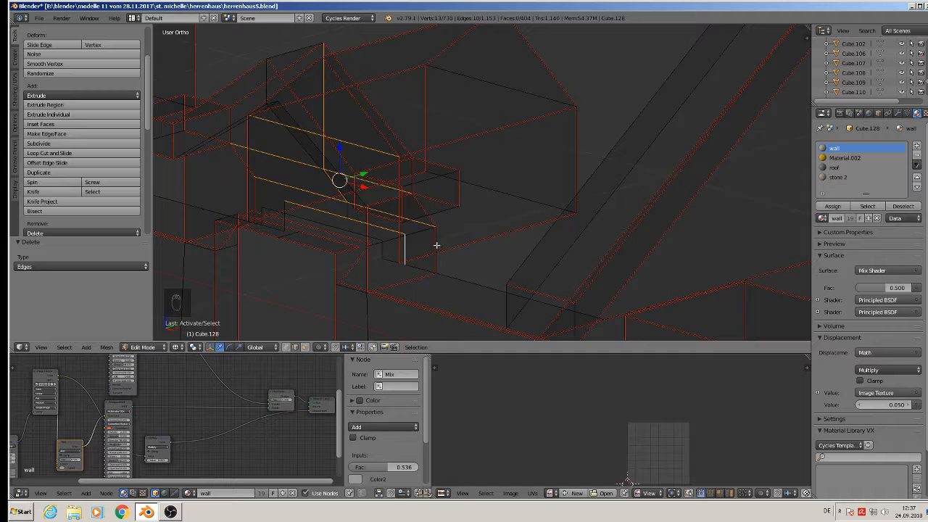
key(x)
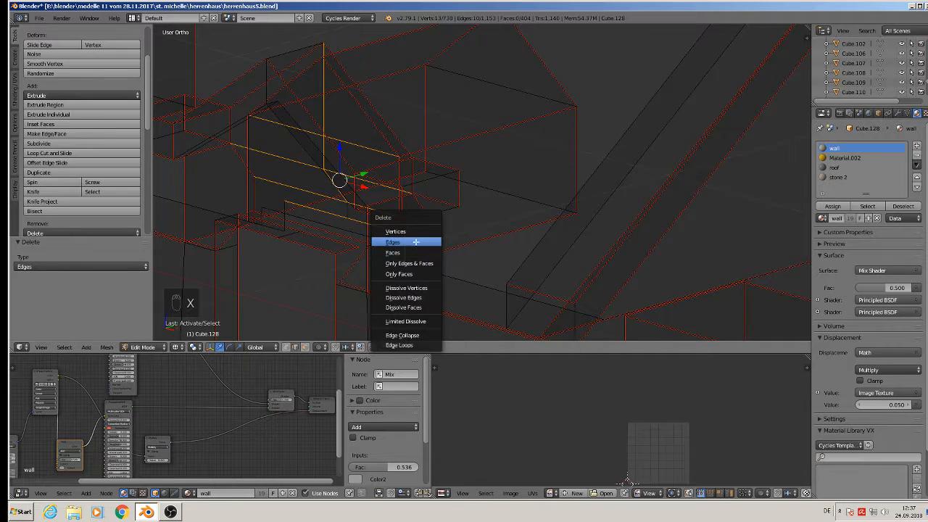
click(415, 242)
- Return the house to Object Mode and switch the viewport from wireframe to a display showing its surface textures
middle_drag(415, 242, 367, 210)
key(Tab)
scroll(290, 239, down, 3)
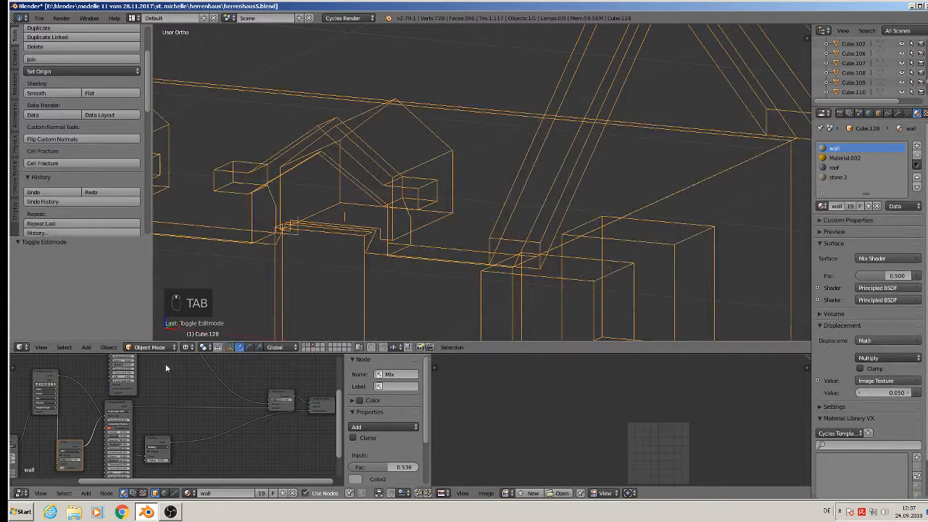
click(187, 347)
click(210, 303)
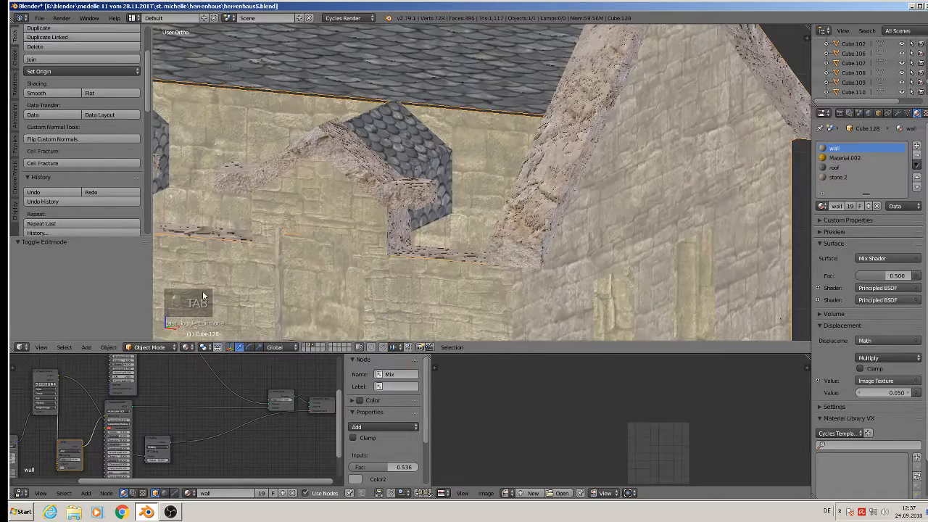
- Examine the row of dormers, their windows and the wall-top ledges from outside the house
scroll(280, 253, down, 2)
scroll(281, 252, up, 2)
middle_drag(284, 251, 529, 183)
scroll(365, 255, down, 3)
scroll(529, 183, up, 3)
scroll(528, 181, down, 3)
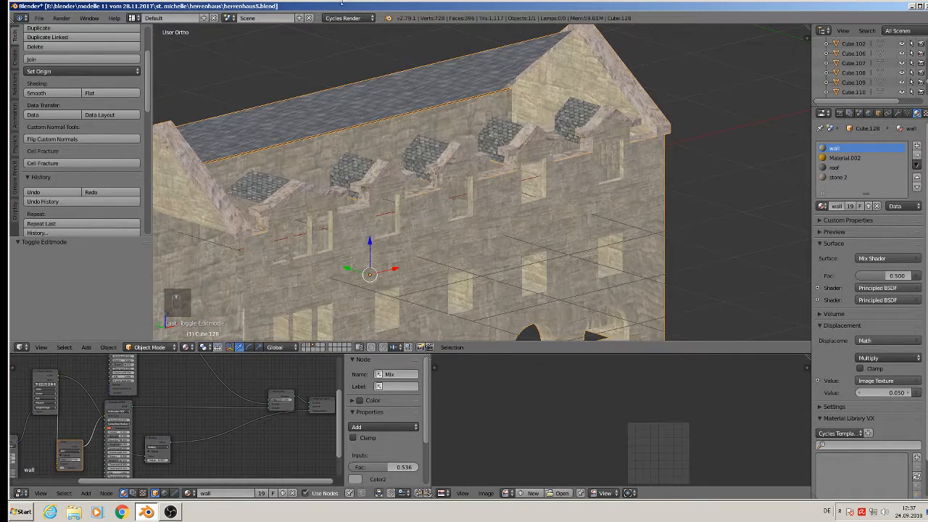
scroll(478, 204, up, 1)
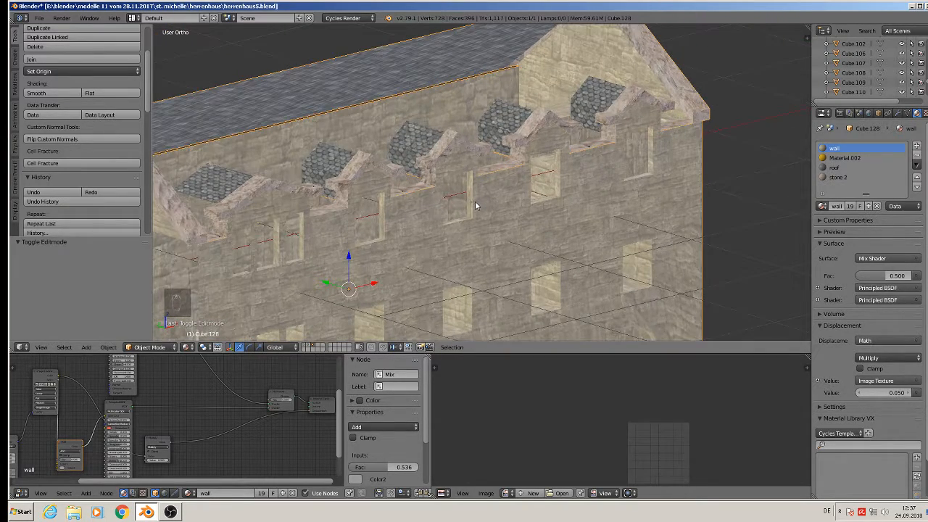
scroll(475, 200, down, 3)
scroll(511, 168, up, 5)
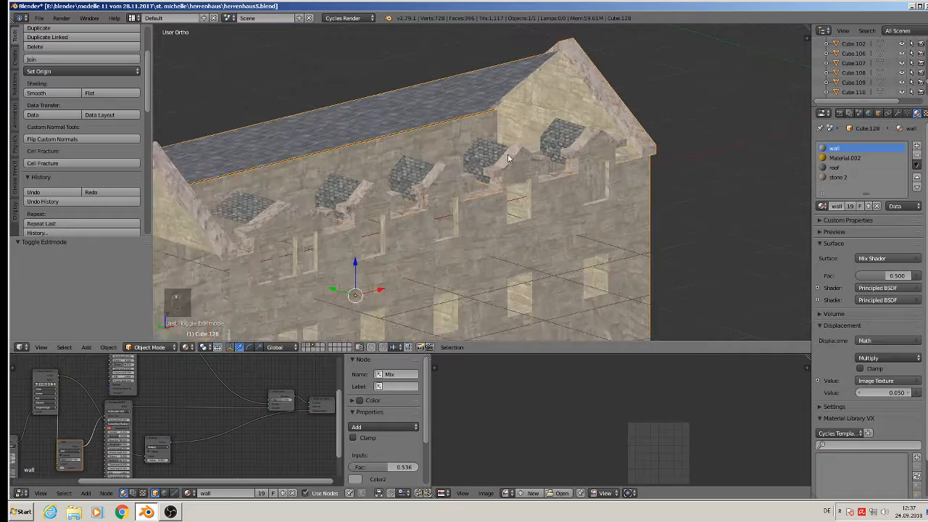
- In Edit Mode, delete the two long edges across the hidden rear face of a small dormer's roof box, working from beneath the house
key(Tab)
middle_drag(633, 177, 436, 202)
middle_drag(434, 137, 337, 46)
shift+middle_drag(372, 237, 604, 206)
scroll(435, 143, up, 3)
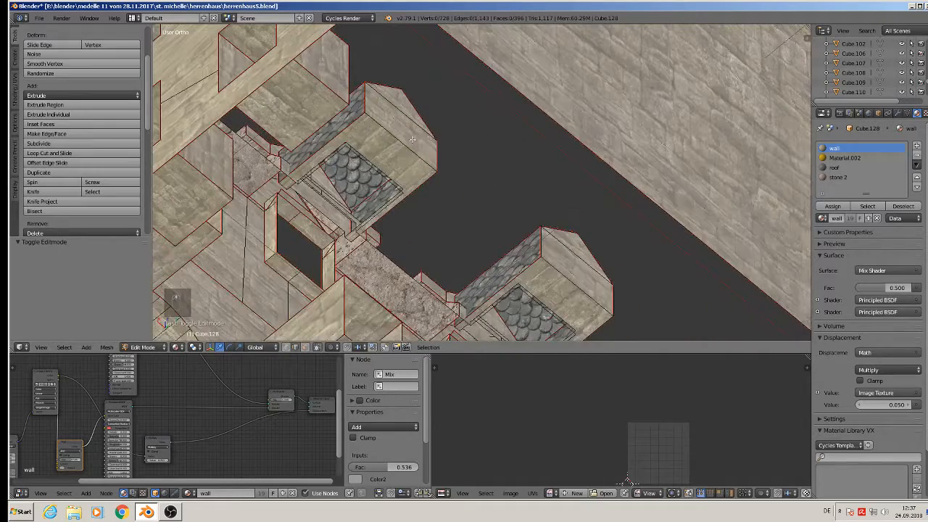
right_click(397, 139)
shift+right_click(399, 110)
key(x)
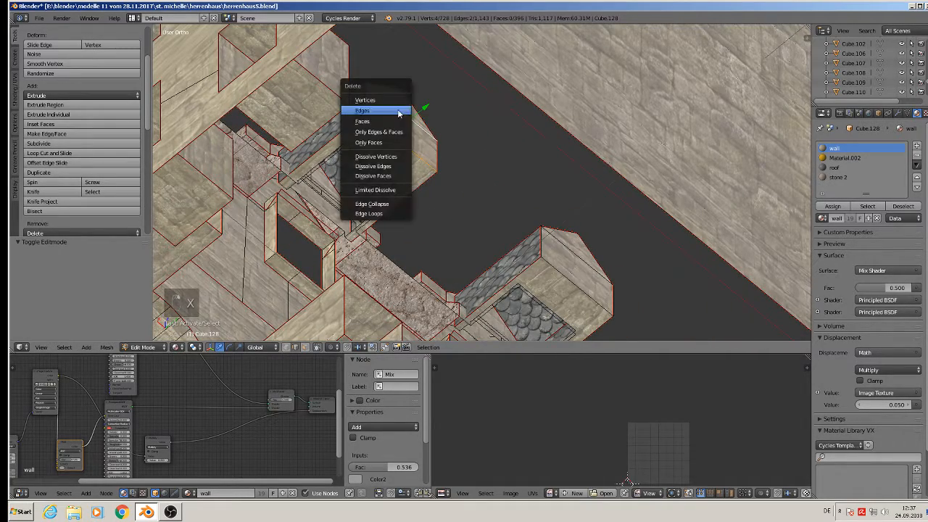
click(396, 116)
- Delete the two edge loops of the leftover ledge beneath the same dormer's roof tiles
middle_drag(406, 175, 398, 184)
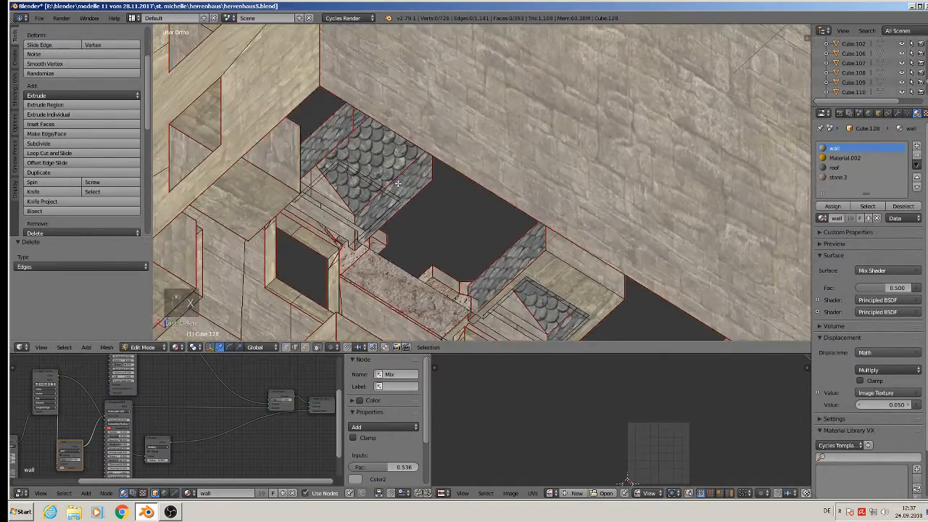
right_click(390, 192)
alt+right_click(365, 177)
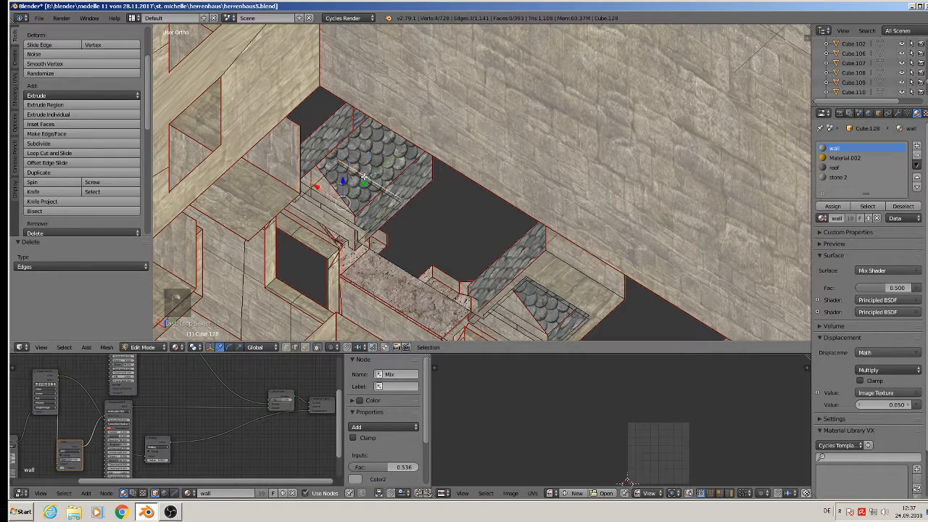
alt+shift+right_click(355, 185)
key(x)
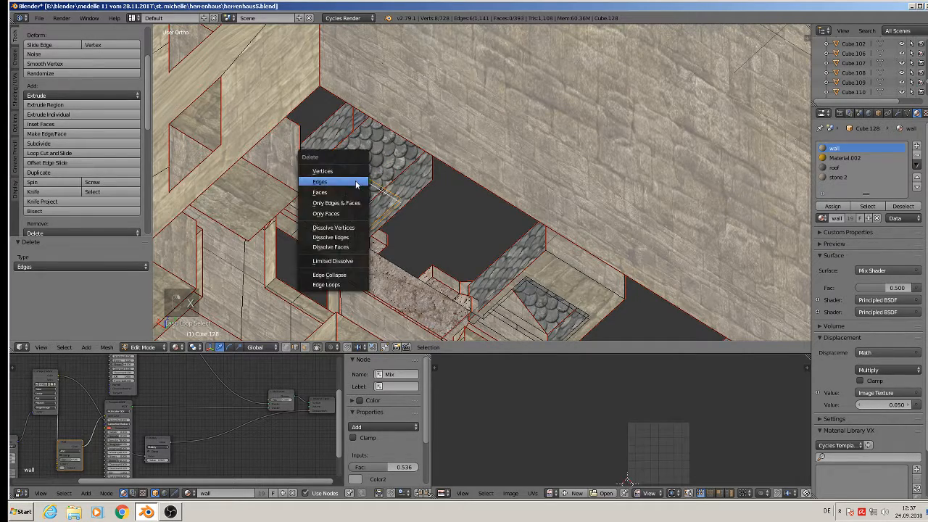
click(356, 182)
scroll(302, 236, up, 5)
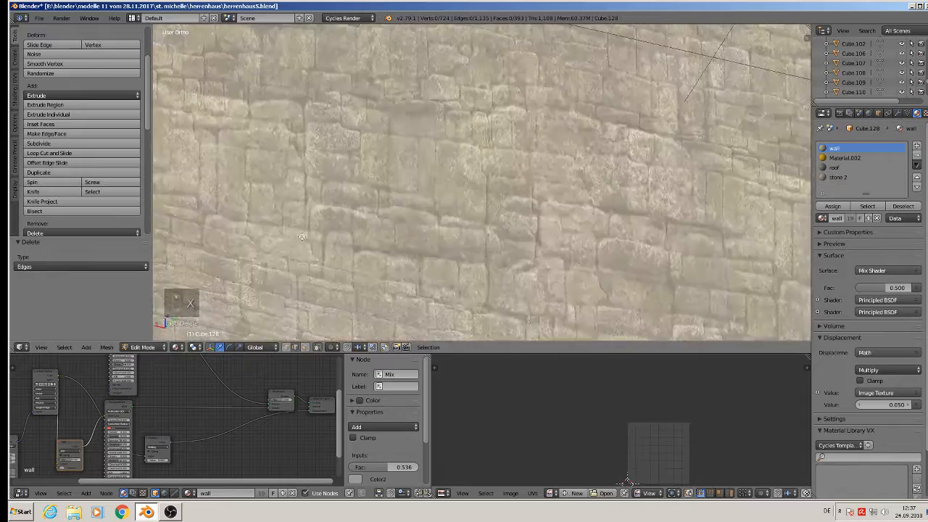
- Delete the four edges of the hidden wall panel filling the gable behind a small dormer, beneath its roof tiles
middle_drag(305, 245, 327, 171)
scroll(350, 149, down, 5)
scroll(333, 213, up, 4)
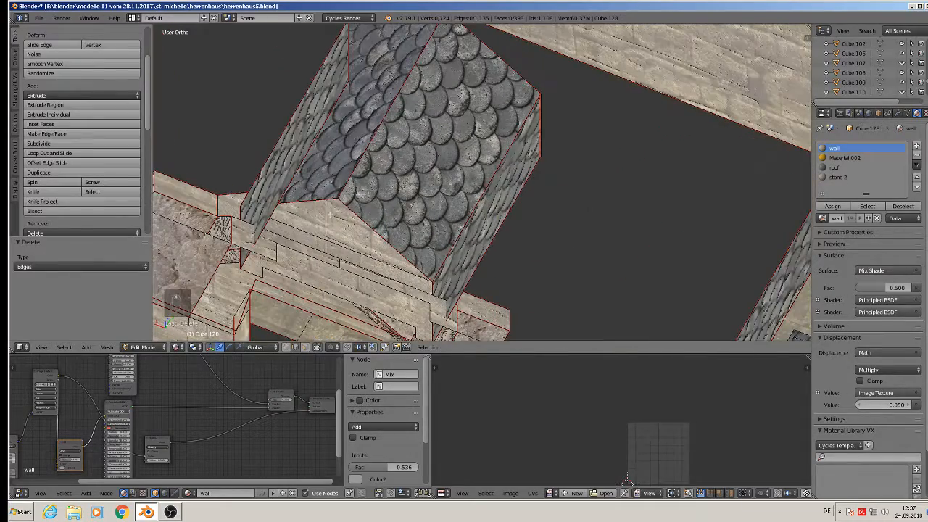
right_click(319, 226)
shift+right_click(324, 224)
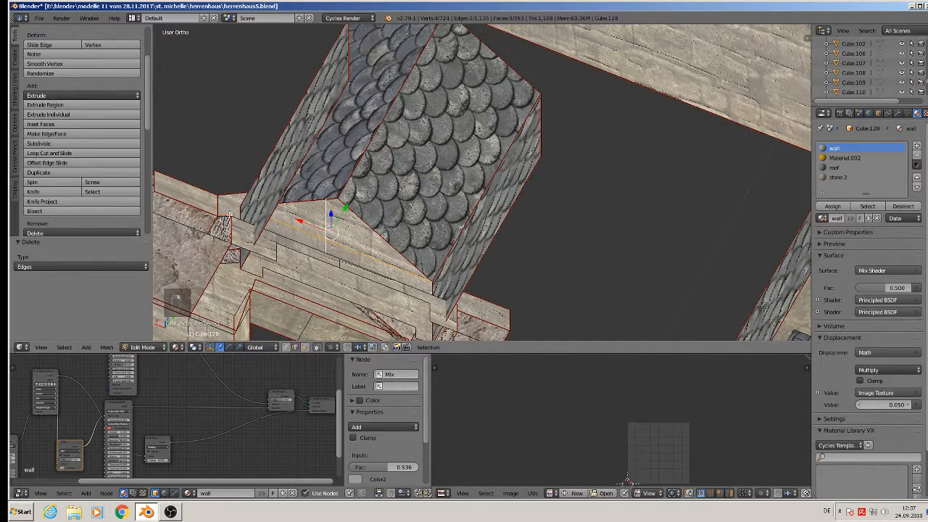
shift+right_click(217, 203)
middle_drag(470, 301, 436, 301)
shift+right_click(462, 229)
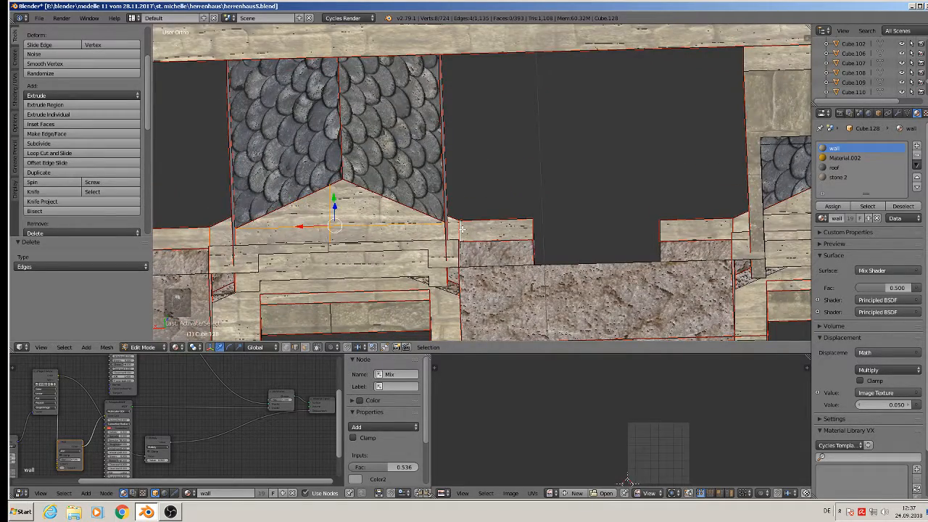
key(x)
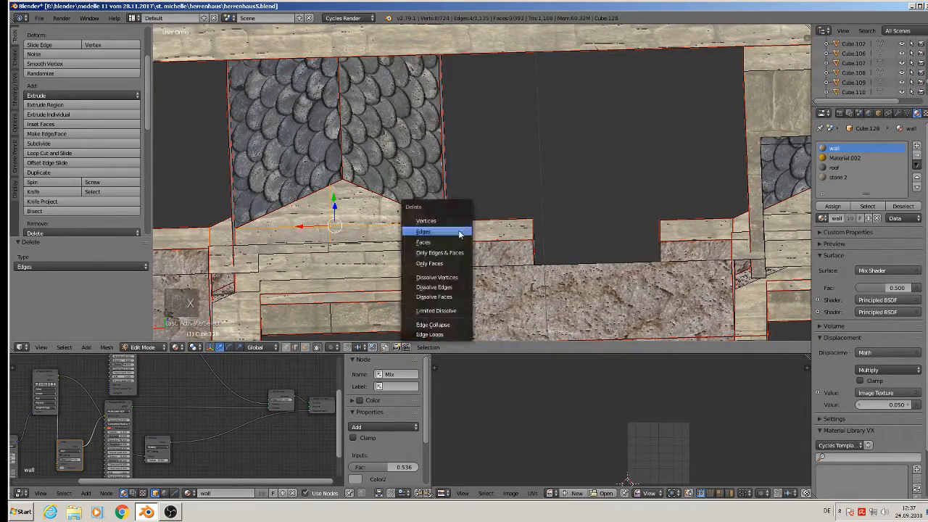
click(459, 229)
- Delete the ten edges of the horizontal ledge strip crossing beneath the same dormer's stone gable trim
middle_drag(452, 234, 505, 177)
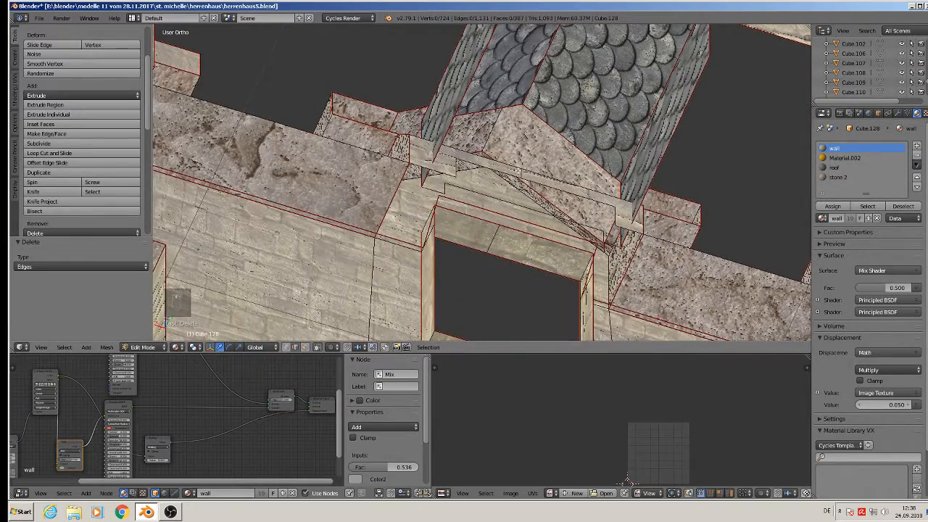
right_click(501, 164)
key(a)
right_click(420, 146)
right_click(427, 137)
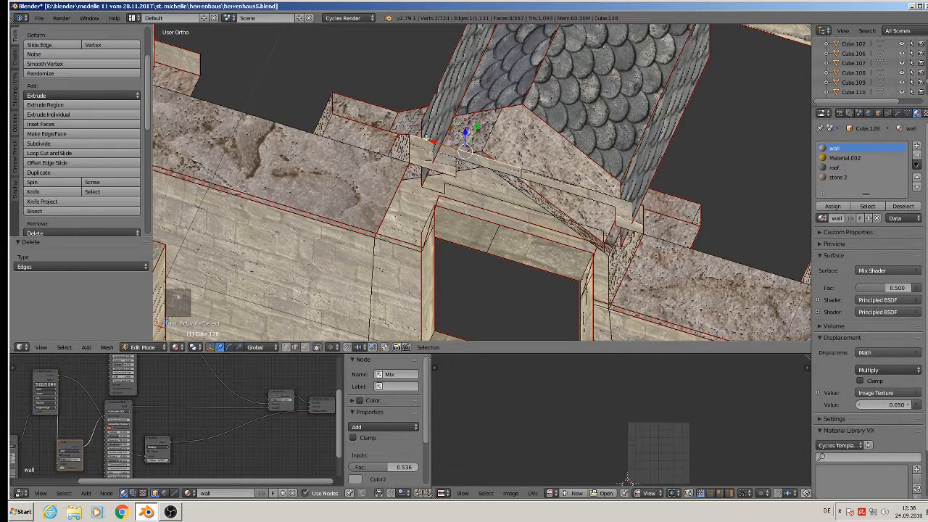
shift+right_click(482, 166)
shift+right_click(443, 171)
shift+right_click(530, 174)
shift+right_click(544, 184)
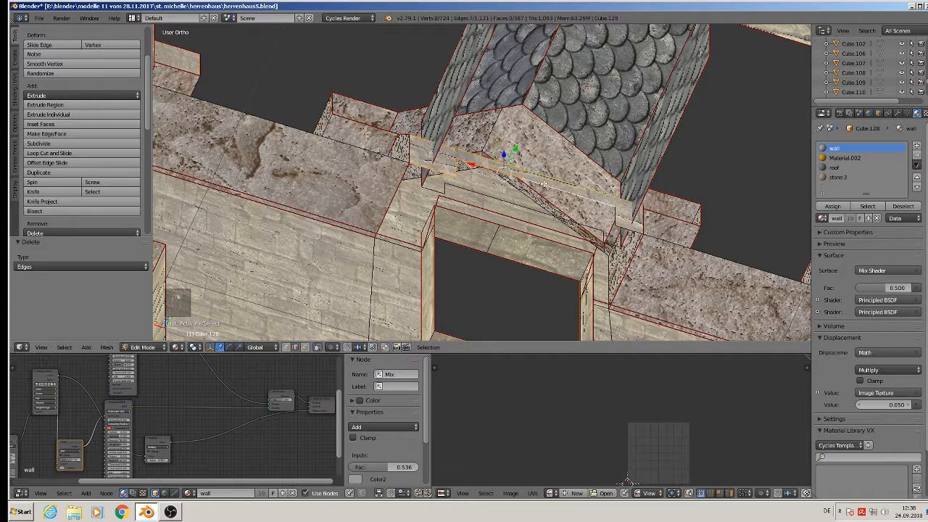
shift+right_click(614, 217)
shift+right_click(637, 227)
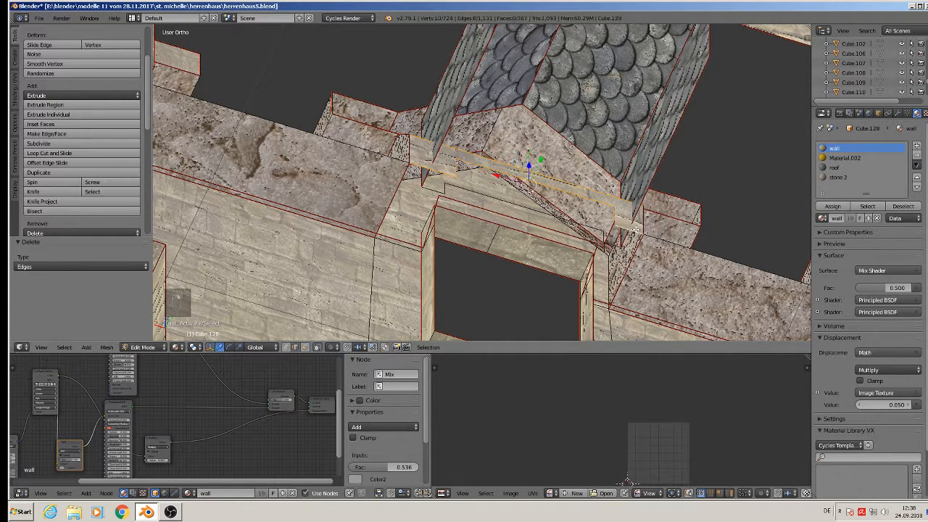
shift+right_click(644, 217)
key(x)
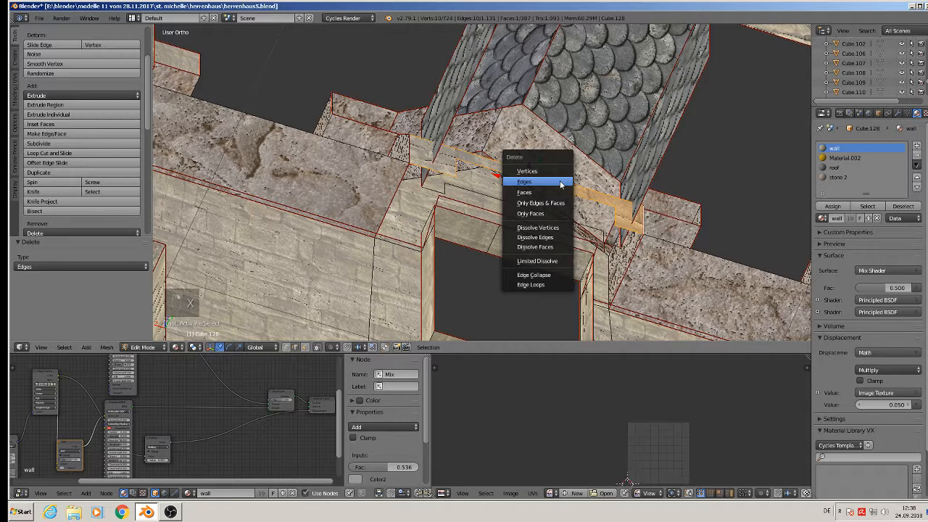
click(559, 181)
- Delete the stray single edges left crossing the underside of the dormer's stone gable trim
right_click(559, 184)
key(x)
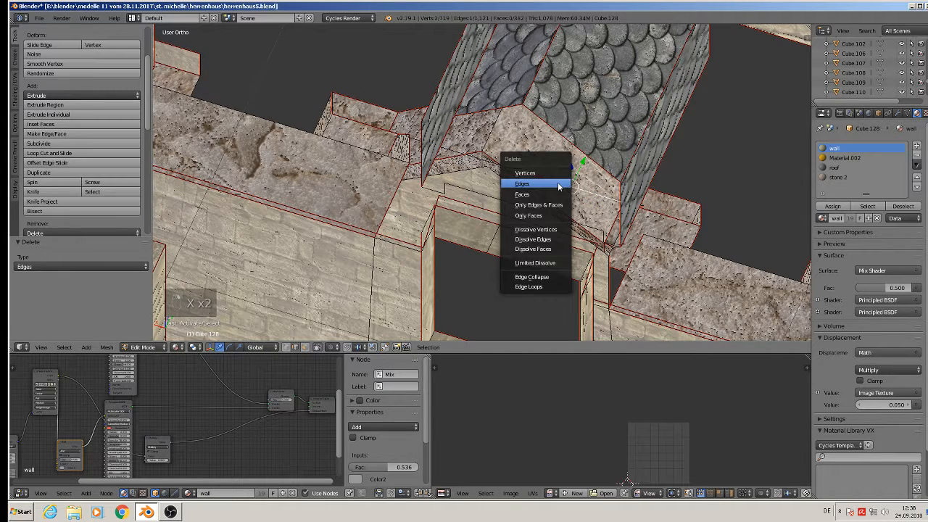
click(559, 182)
right_click(461, 153)
key(x)
click(468, 152)
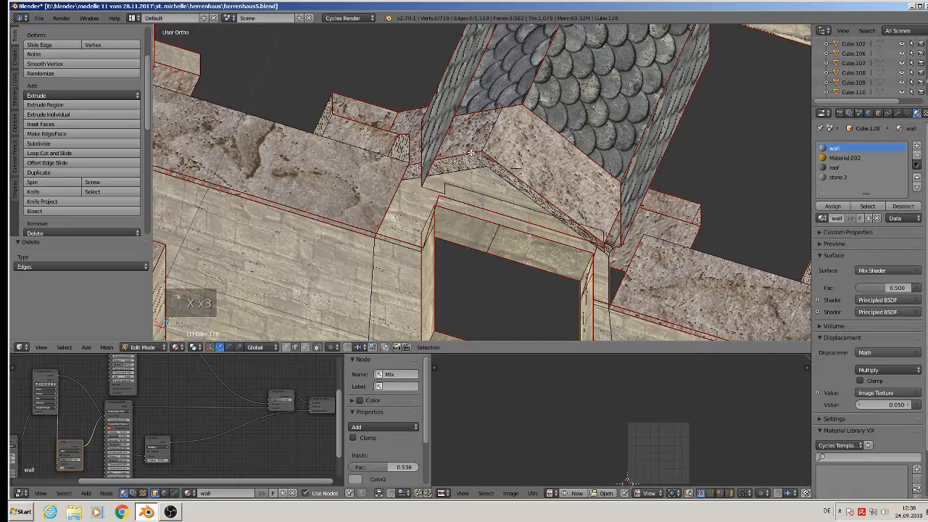
right_click(518, 166)
key(x)
click(521, 167)
mouse_move(565, 189)
middle_down()
mouse_move(435, 174)
mouse_move(576, 196)
mouse_move(556, 192)
middle_up()
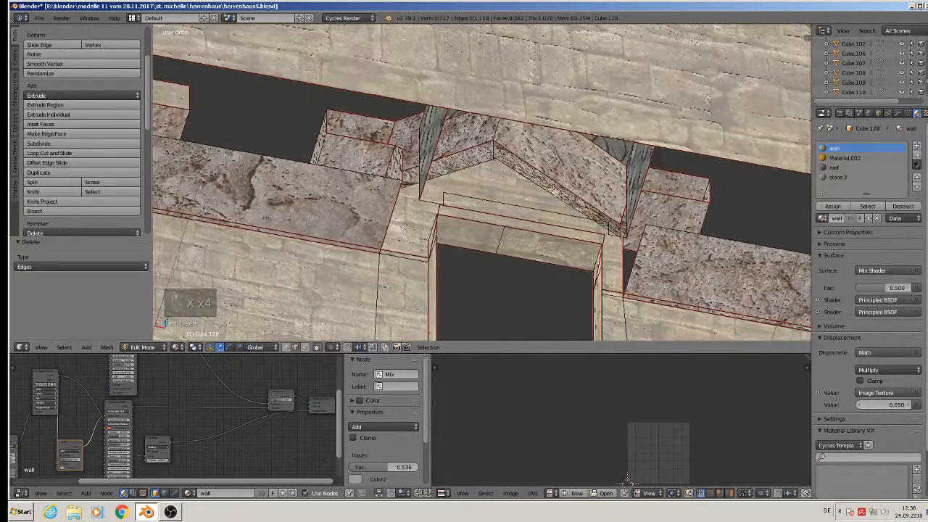
- Delete the leftover loose edge outlines on the gable wall directly above the dormer's window opening
right_click(458, 193)
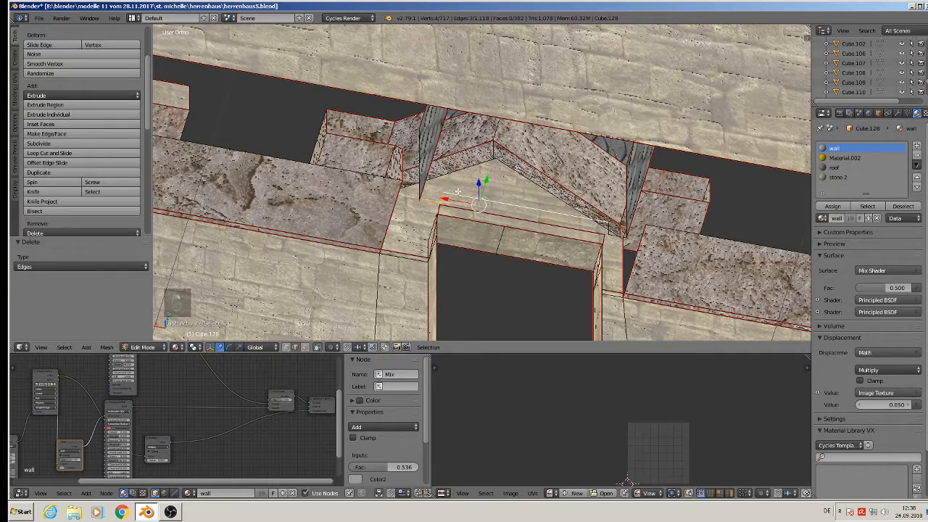
alt+shift+right_click(611, 228)
key(x)
click(617, 243)
middle_drag(617, 244, 559, 239)
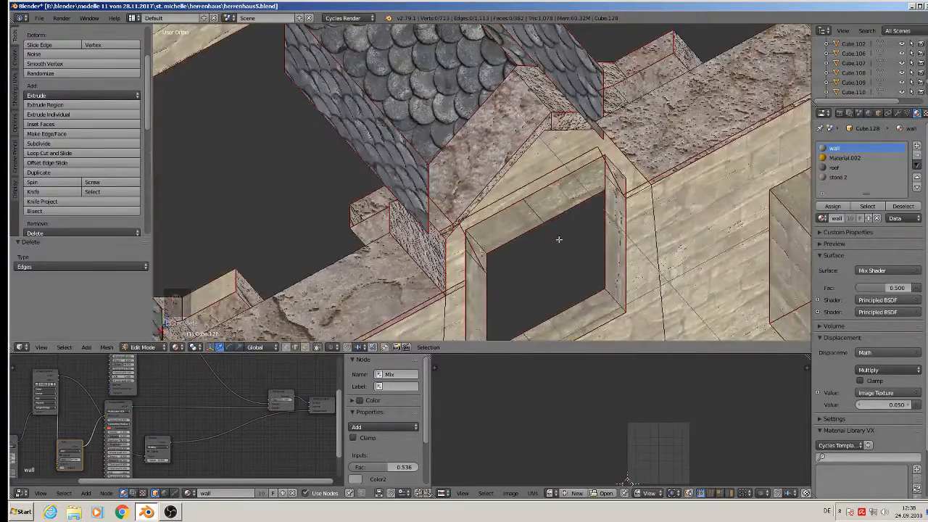
alt+right_click(568, 168)
key(x)
click(569, 166)
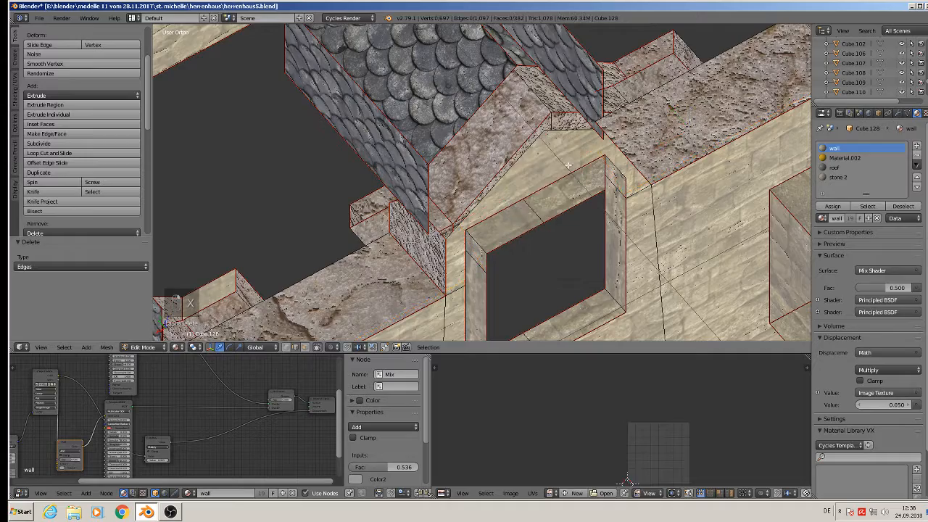
- Delete the two loose edges at the end of the neighbouring dormer's roof side, beside the wall-top ledge
scroll(576, 193, down, 3)
middle_drag(573, 198, 652, 139)
scroll(510, 191, up, 3)
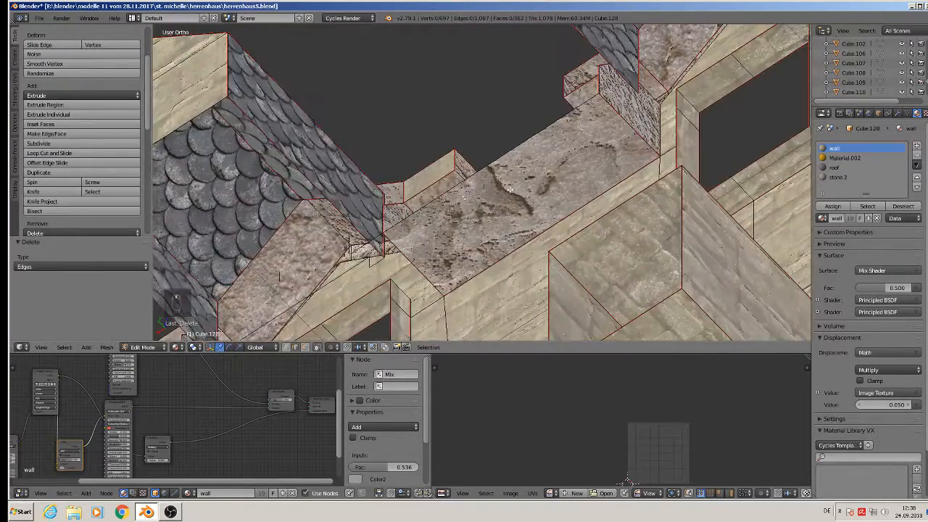
scroll(438, 207, up, 3)
middle_drag(437, 205, 417, 213)
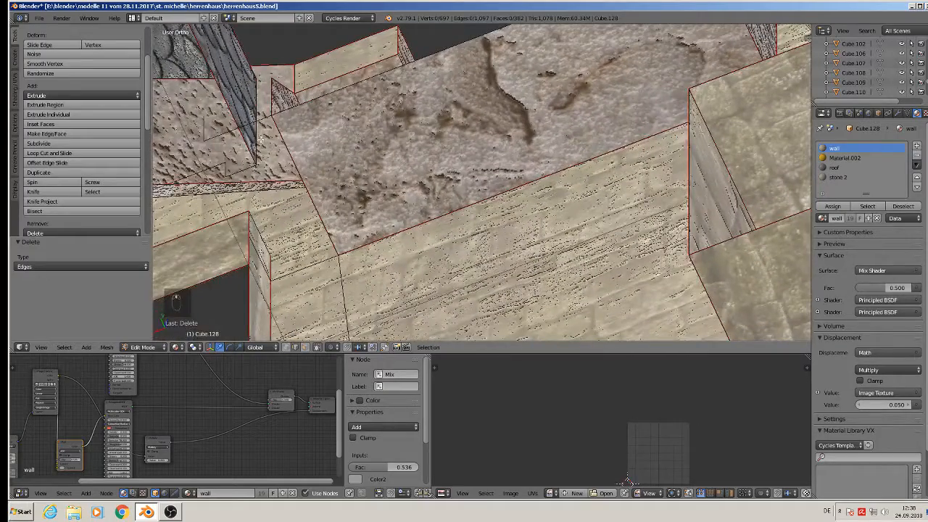
right_click(261, 122)
shift+middle_drag(408, 131, 634, 95)
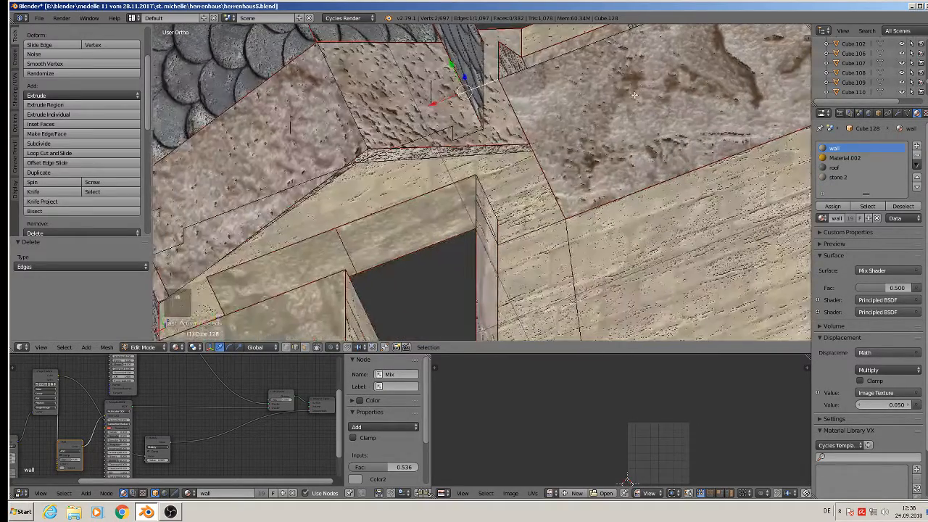
shift+right_click(467, 84)
key(x)
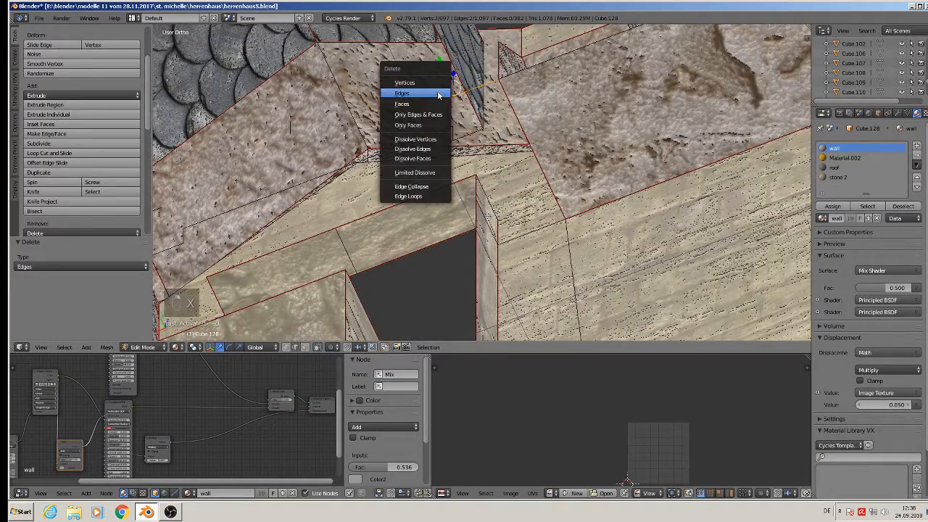
click(438, 95)
- Delete the remaining loose edges along that dormer's stone gable trim and at its opposite roof corner
middle_drag(438, 95, 344, 175)
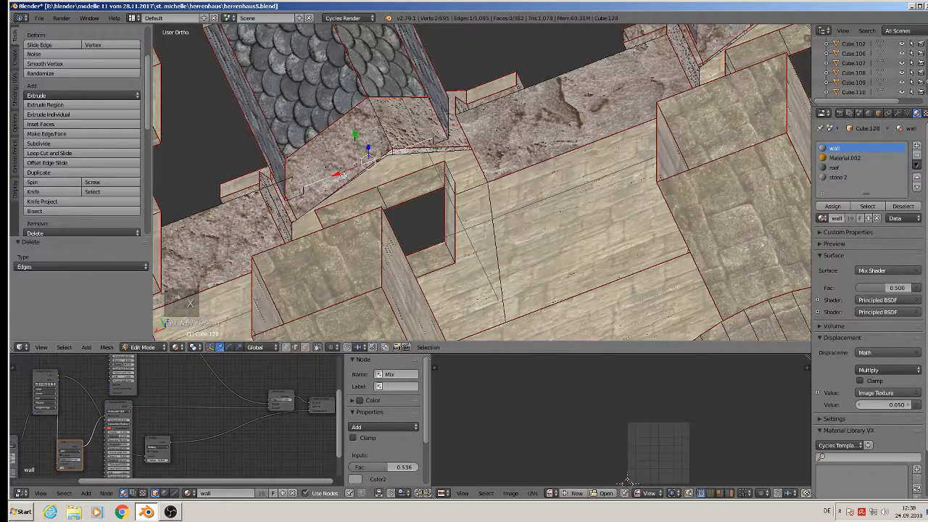
shift+right_click(300, 193)
key(x)
click(304, 195)
key(x)
click(303, 186)
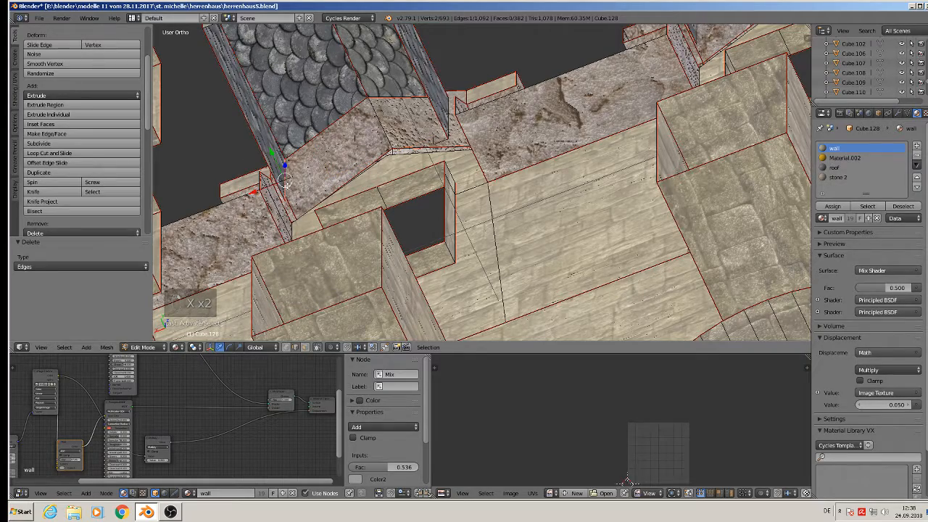
middle_drag(286, 184, 310, 200)
key(x)
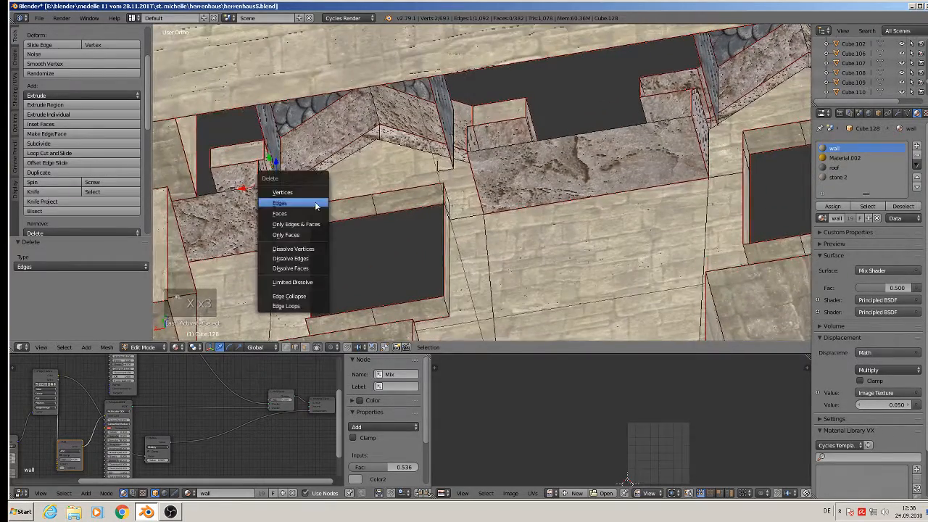
click(316, 206)
- Leave Edit Mode and examine the cleaned dormers and the whole house from outside
scroll(317, 205, down, 3)
shift+middle_drag(516, 192, 654, 219)
shift+middle_drag(479, 109, 754, 113)
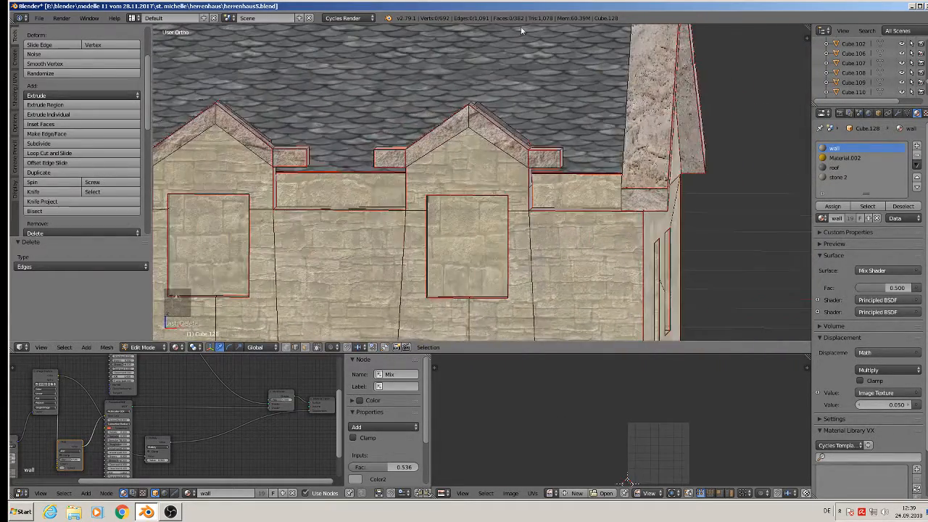
key(Tab)
middle_drag(520, 29, 611, 192)
scroll(634, 169, down, 6)
click(38, 17)
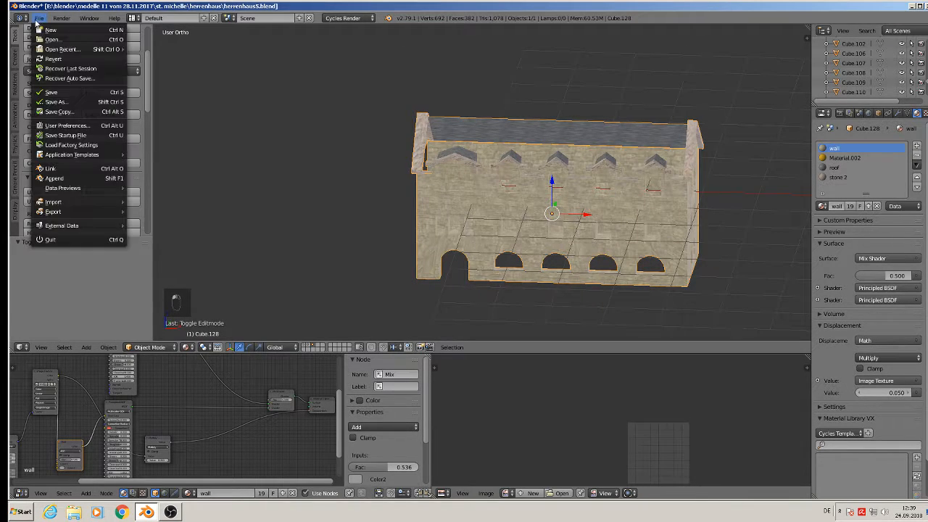
- In Edit Mode, delete the two long edges across the hidden rear face of the end dormer's roof box
key(Tab)
scroll(531, 159, up, 6)
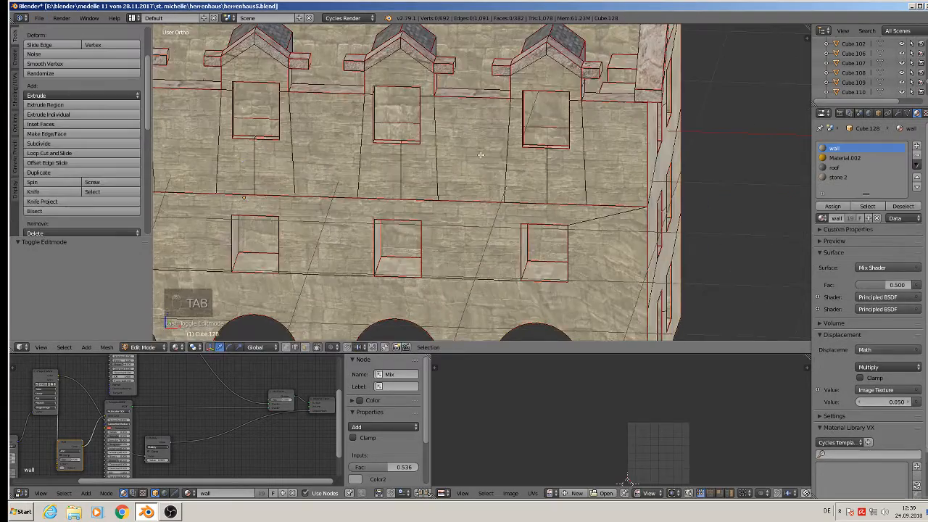
middle_drag(480, 155, 547, 119)
scroll(527, 149, up, 5)
shift+middle_drag(498, 201, 457, 62)
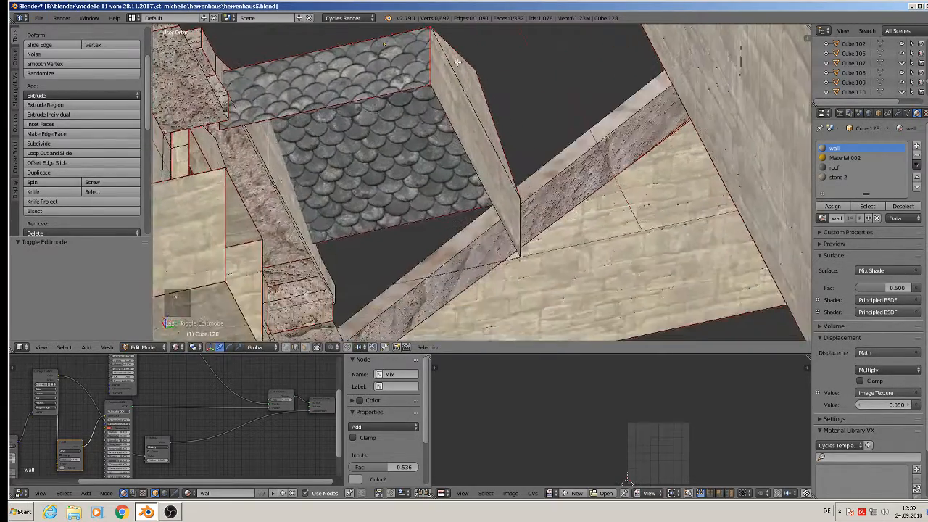
right_click(454, 125)
key(x)
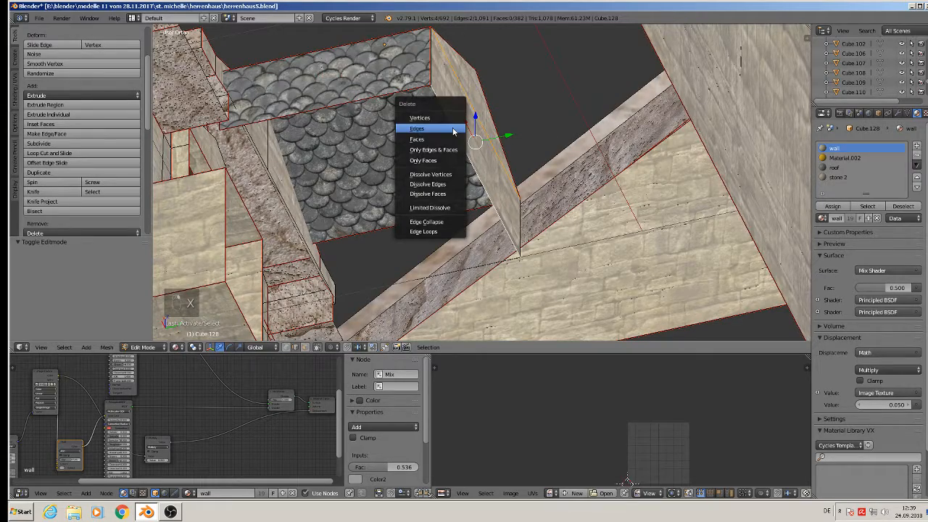
click(453, 129)
scroll(454, 131, down, 3)
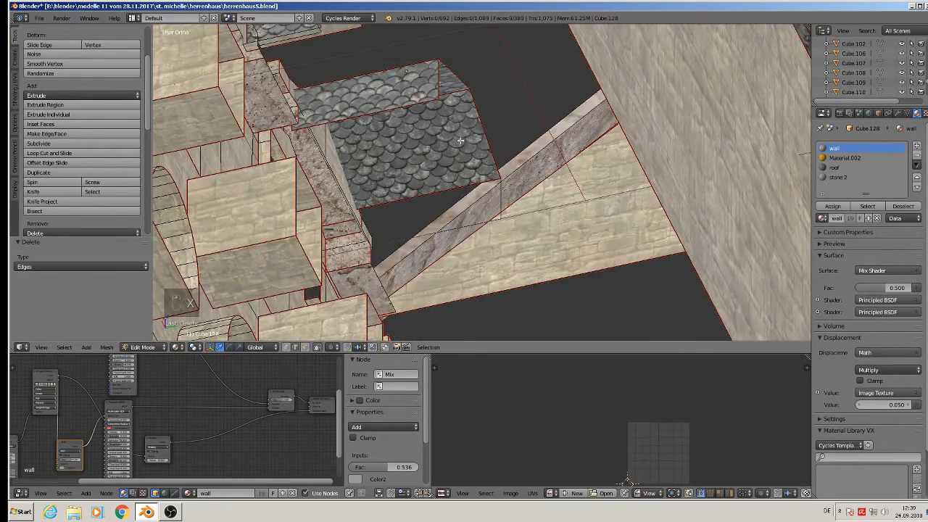
- Fill the open side of four window recesses above the arches with new faces, working from inside the house
middle_drag(458, 139, 560, 164)
scroll(458, 121, down, 1)
shift+middle_drag(435, 100, 436, 134)
alt+right_click(404, 124)
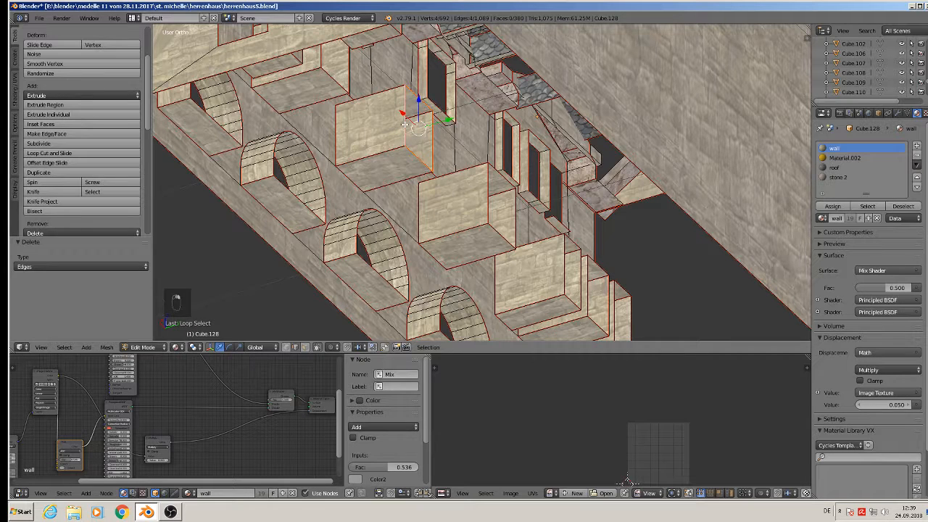
key(f)
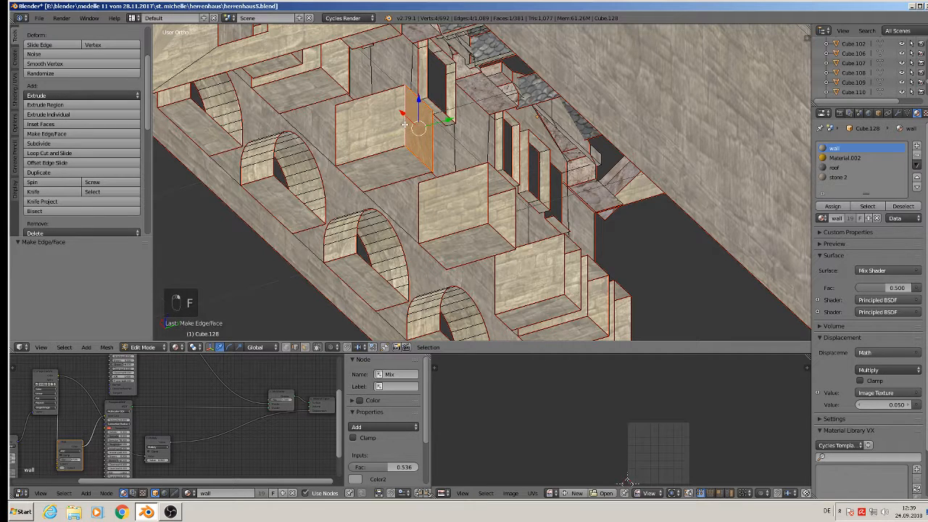
alt+right_click(318, 63)
key(f)
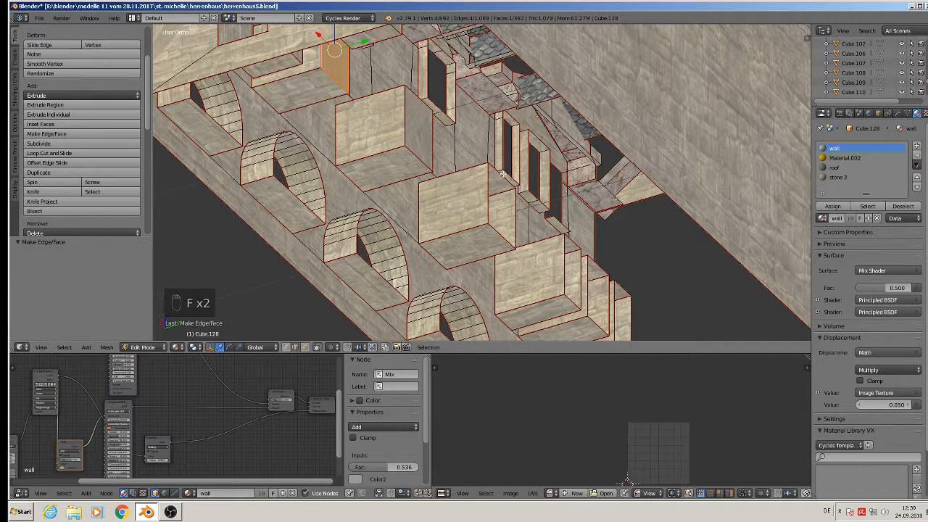
alt+right_click(491, 206)
key(f)
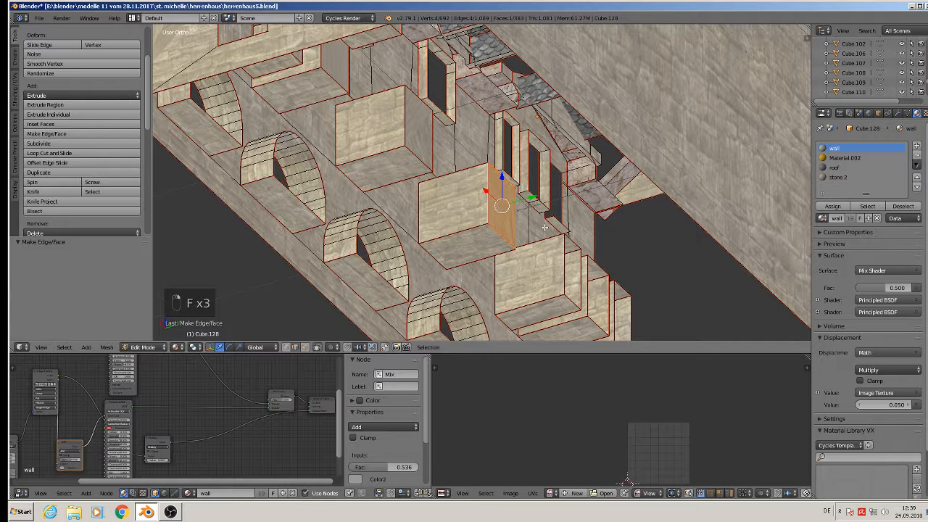
alt+right_click(569, 259)
key(f)
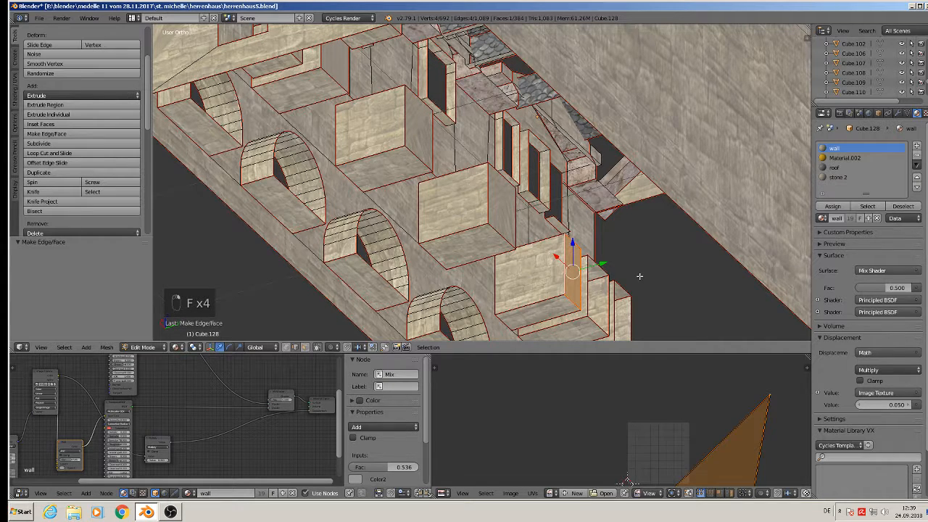
- Fill the two remaining narrow window recesses and the wide recess at the other end of the row above the arches with new faces
shift+middle_drag(638, 275, 580, 157)
alt+right_click(532, 180)
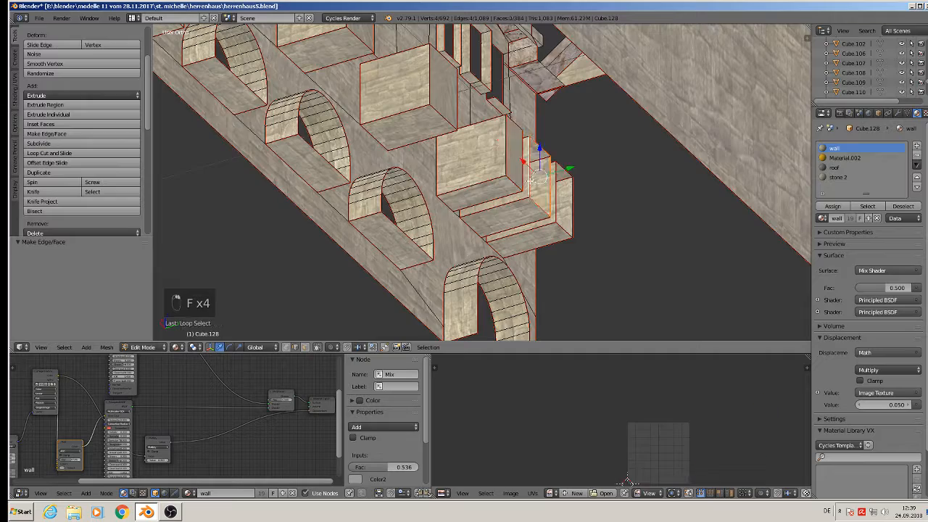
key(f)
alt+right_click(560, 192)
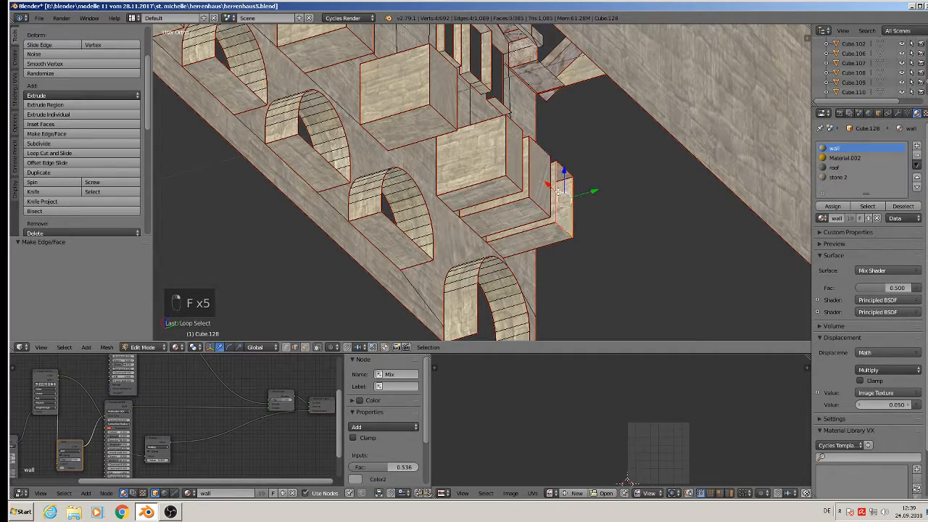
key(f)
middle_drag(560, 192, 375, 67)
alt+right_click(462, 198)
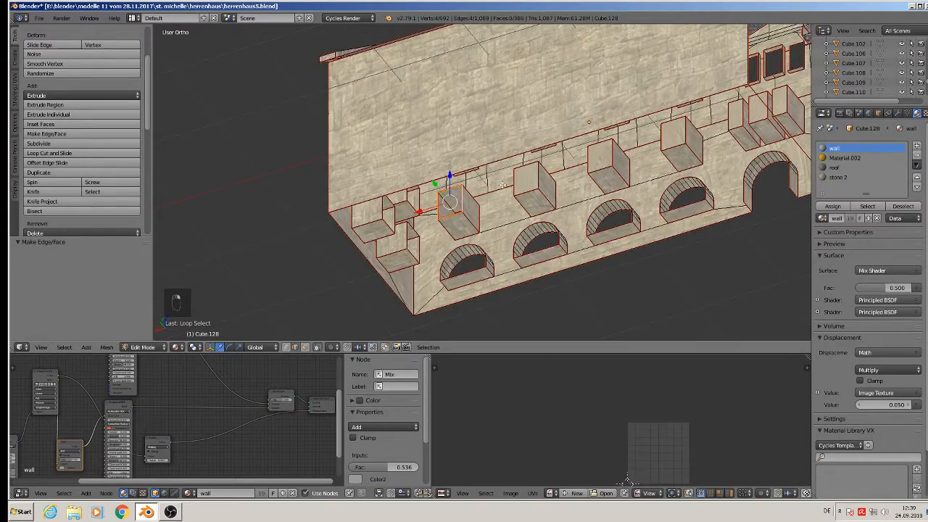
key(f)
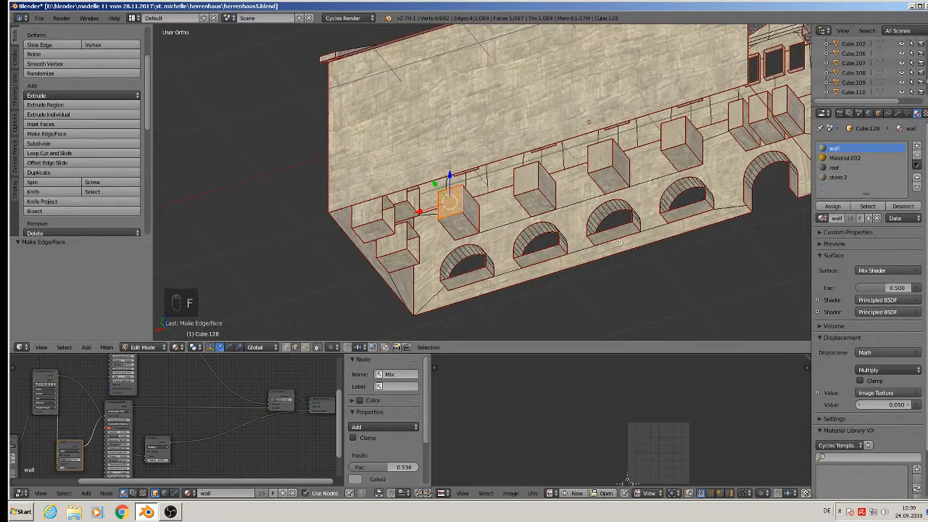
- Select the seven new window faces in the row above the arches and move them -0.342 along the Y axis
shift+middle_drag(619, 243, 499, 203)
click(310, 348)
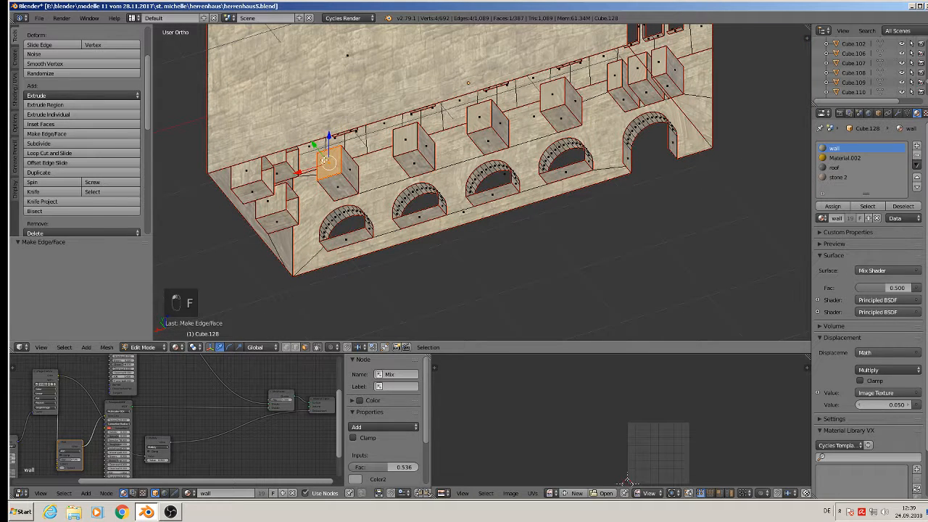
shift+right_click(411, 135)
shift+right_click(490, 116)
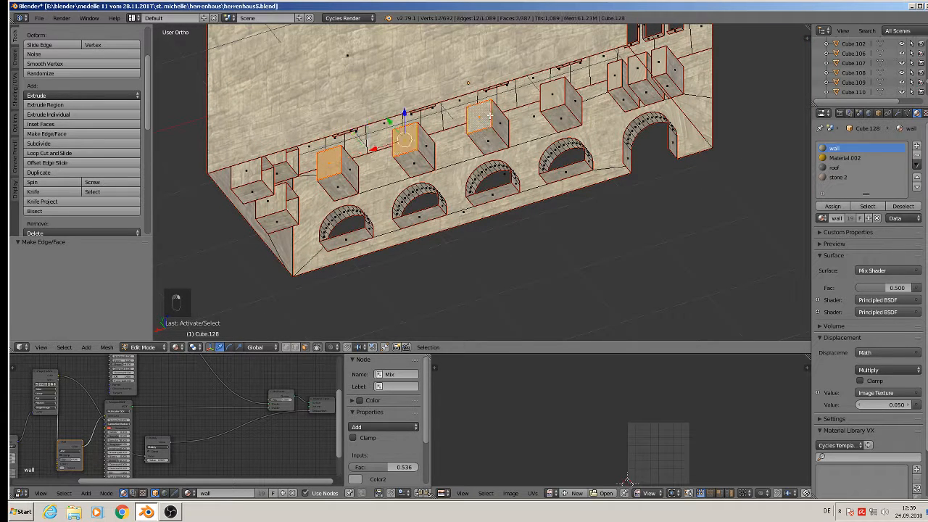
shift+right_click(577, 104)
shift+right_click(615, 72)
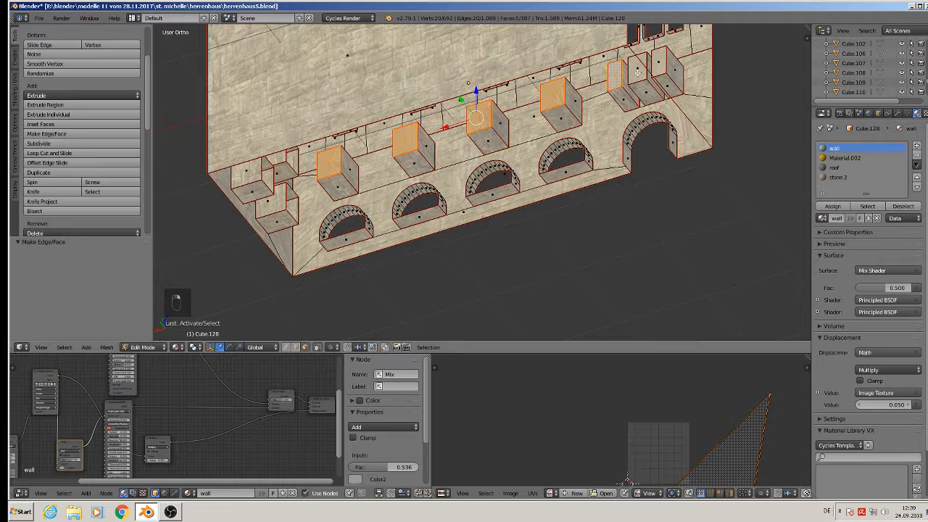
shift+right_click(637, 71)
shift+right_click(672, 63)
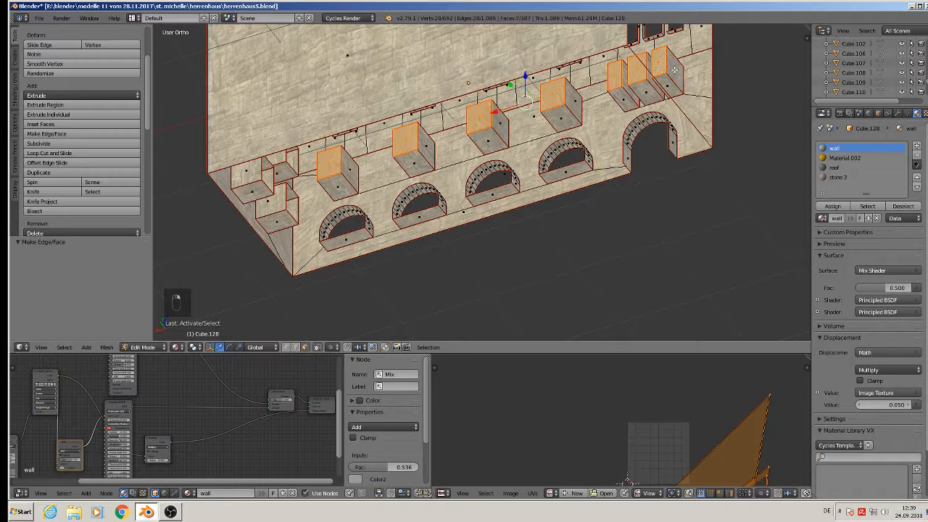
middle_drag(661, 74, 511, 184)
drag(487, 105, 523, 107)
middle_drag(523, 107, 570, 166)
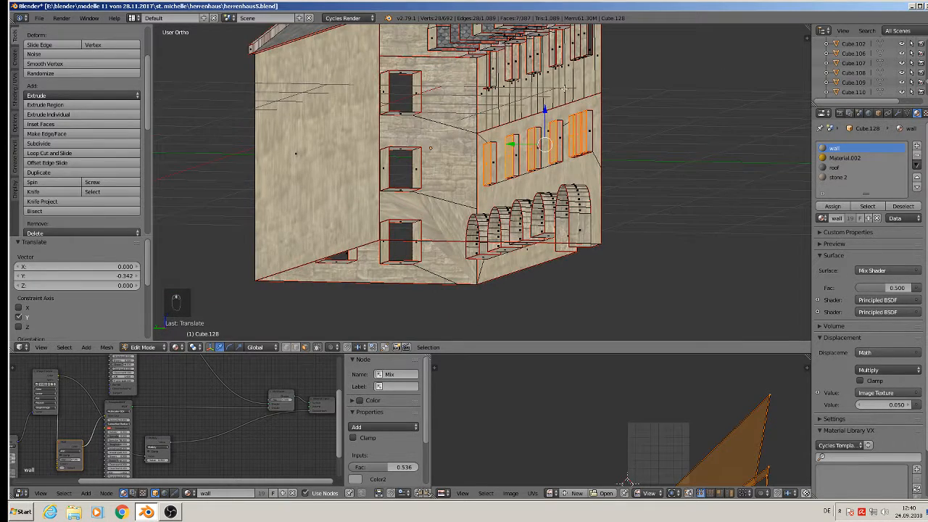
- Fill the open backs of the six window recesses in the end wall with new faces, working from inside the house
middle_drag(564, 89, 562, 59)
middle_drag(544, 145, 385, 69)
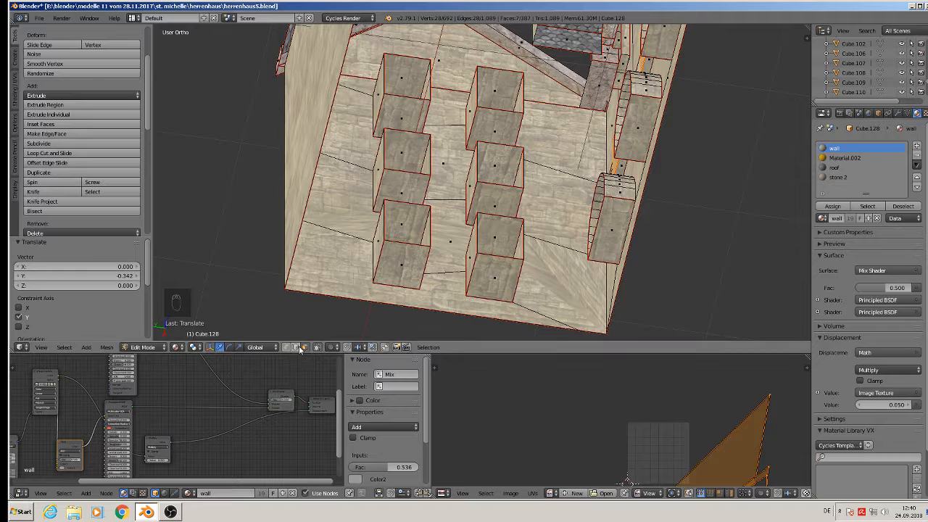
click(296, 348)
alt+right_click(383, 80)
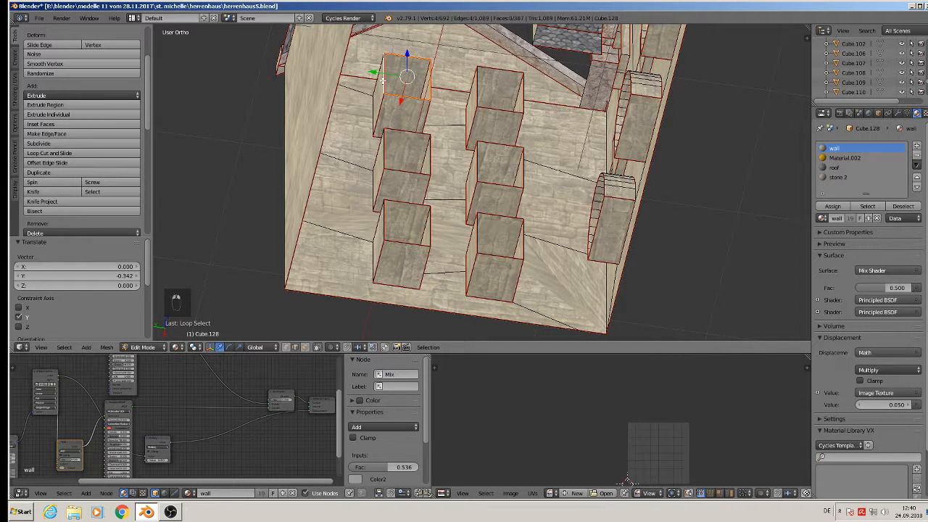
key(f)
alt+right_click(479, 84)
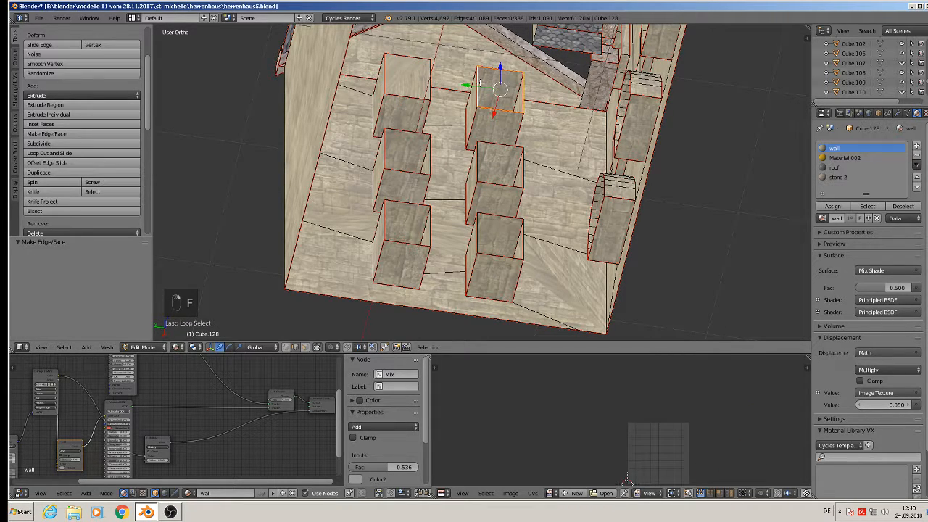
key(f)
alt+right_click(385, 153)
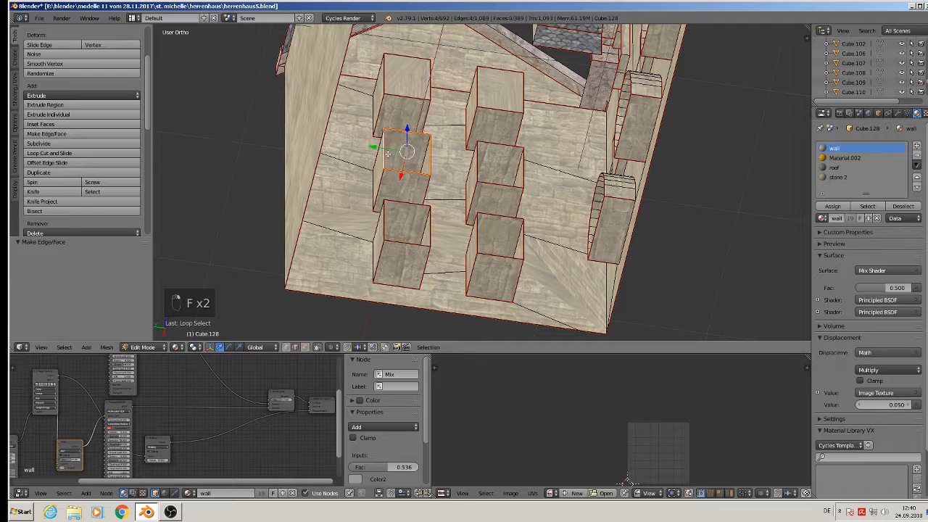
key(f)
alt+right_click(478, 158)
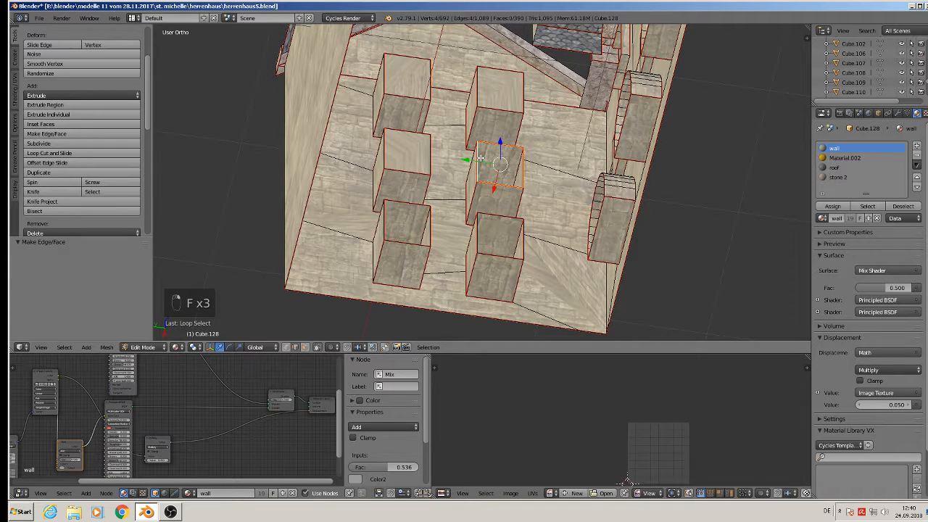
key(f)
alt+right_click(477, 232)
key(f)
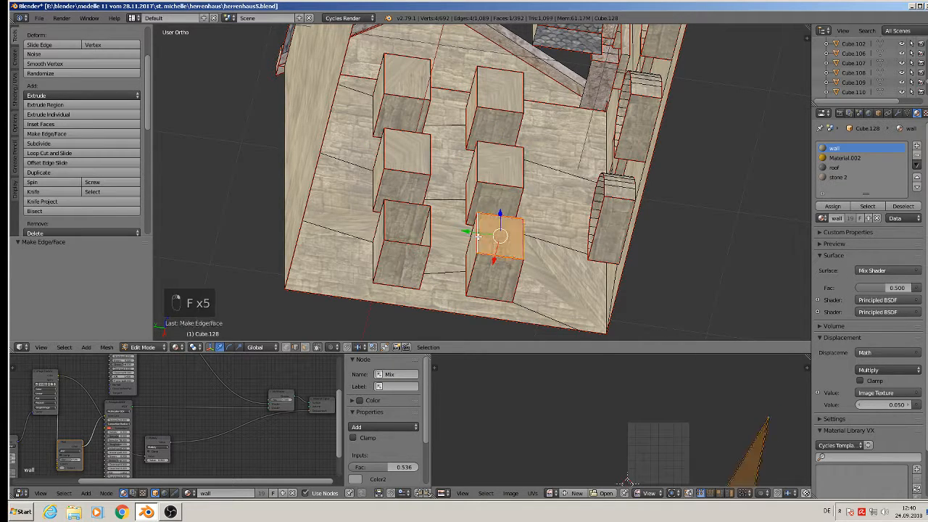
alt+right_click(388, 218)
key(f)
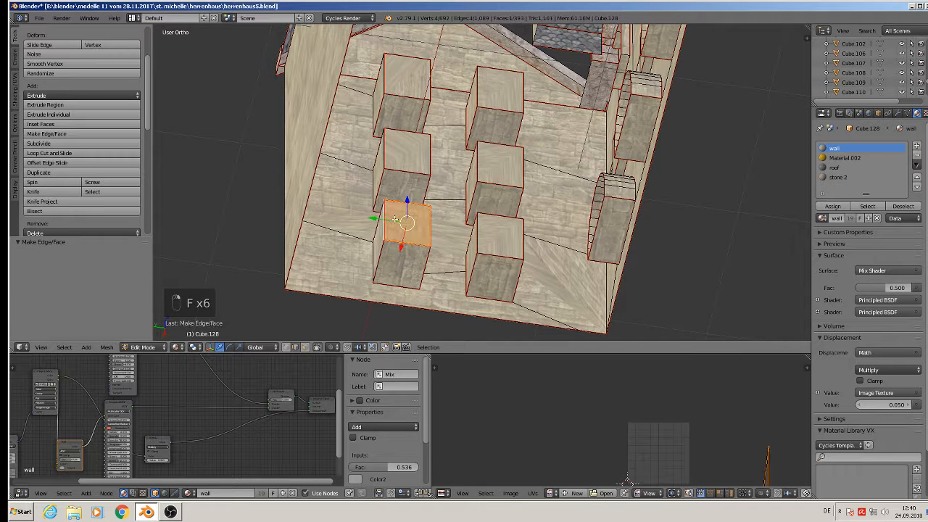
- Select the six new window faces in the end wall and shift them outward along the X axis in two moves, the first 0.129
click(313, 347)
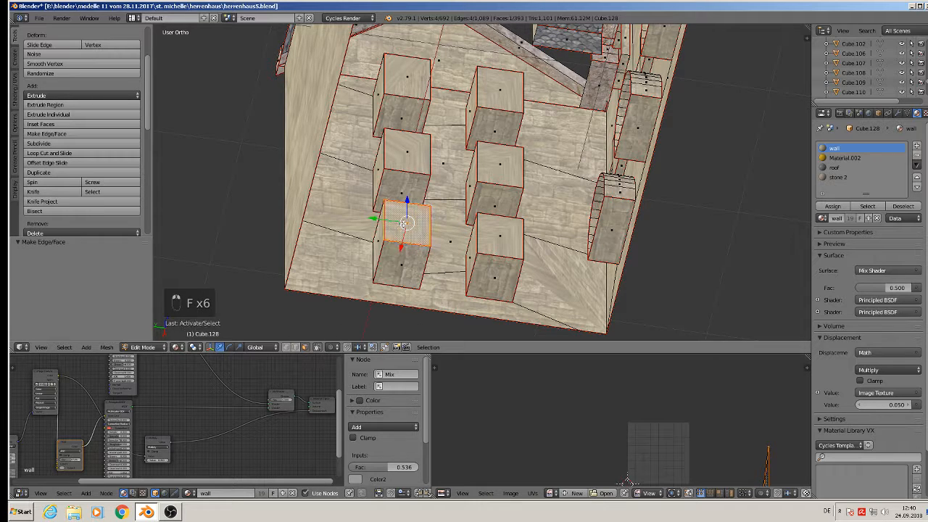
shift+right_click(502, 234)
shift+right_click(508, 160)
shift+right_click(408, 153)
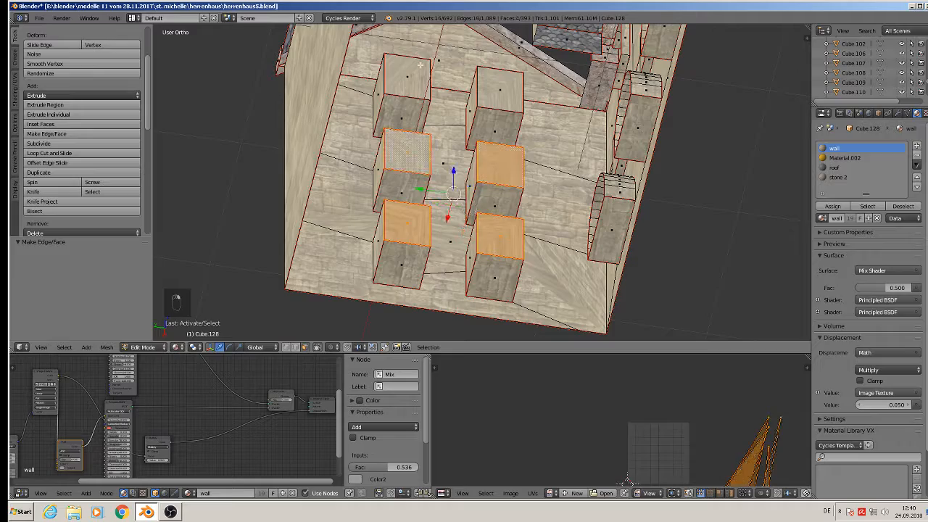
shift+right_click(408, 76)
shift+right_click(507, 88)
middle_drag(548, 179, 597, 211)
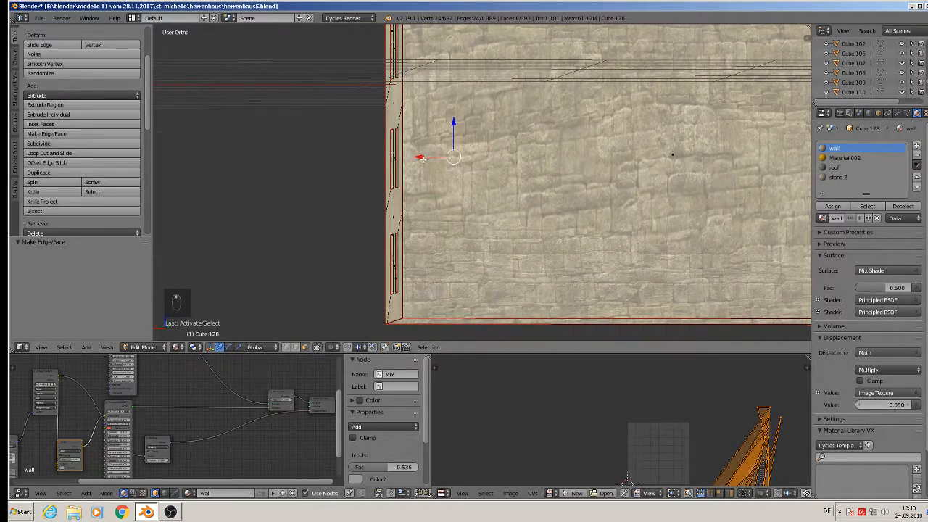
drag(420, 158, 402, 159)
middle_drag(401, 158, 442, 176)
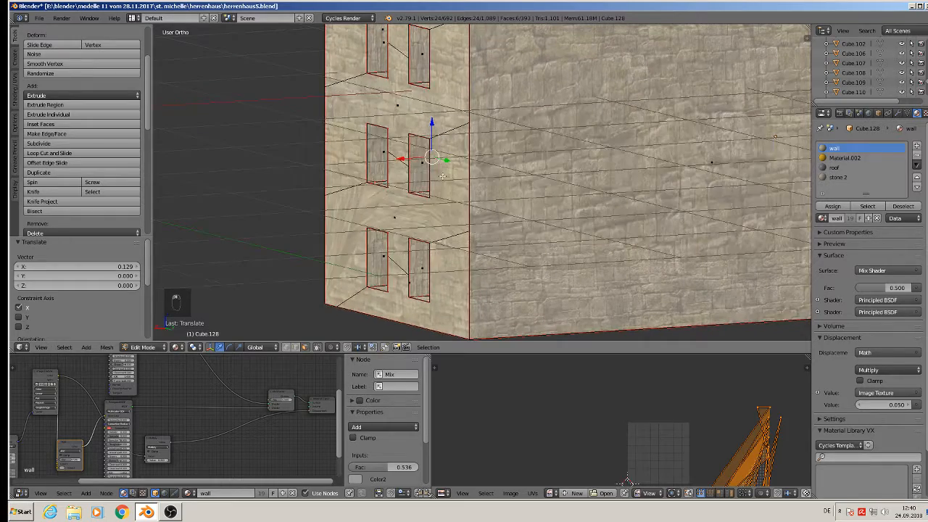
drag(419, 160, 382, 160)
- Deselect all geometry and save the house file
key(a)
middle_drag(536, 87, 475, 108)
click(38, 18)
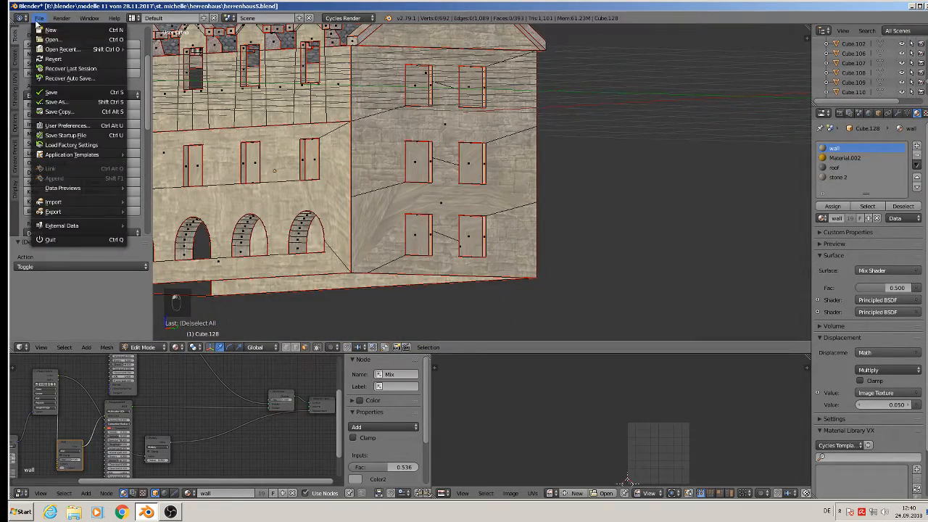
click(52, 93)
- Fill the open backs of the four arched recesses in the lower row with new faces, working from inside the house
middle_drag(406, 217, 549, 245)
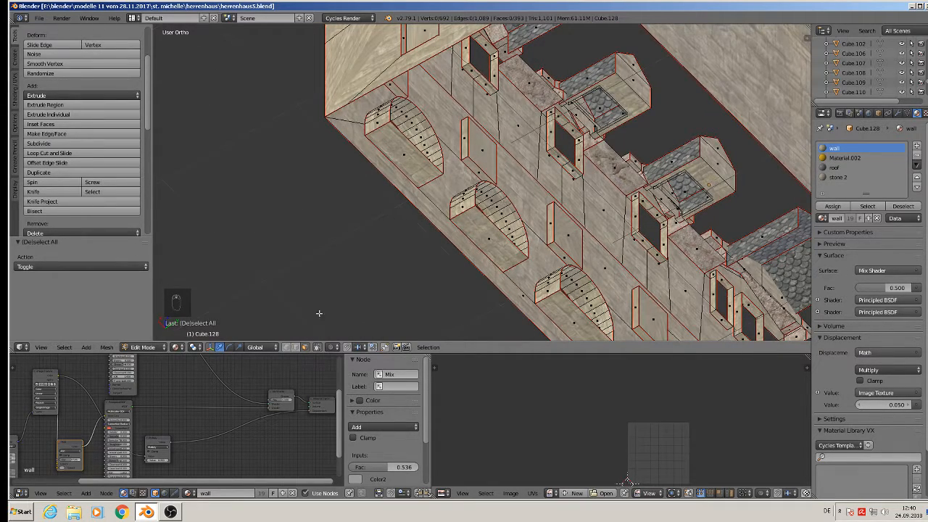
click(296, 348)
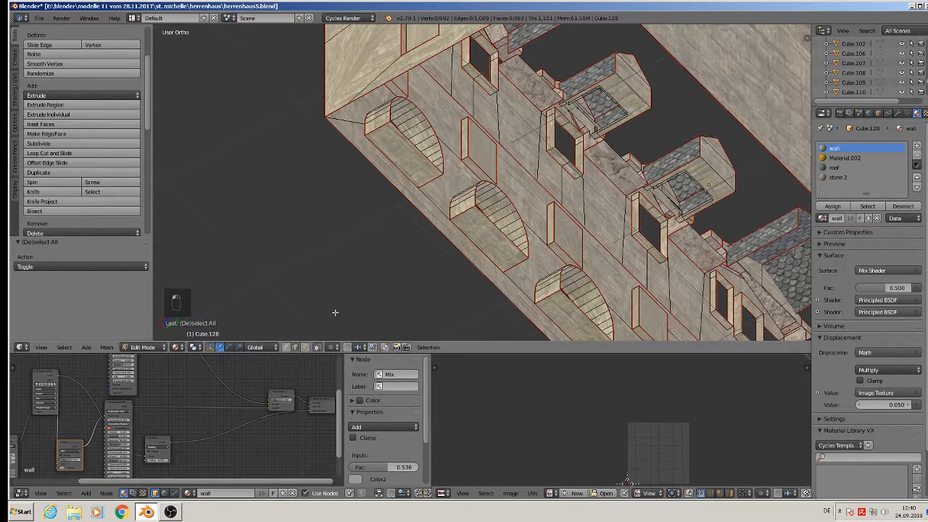
alt+right_click(431, 121)
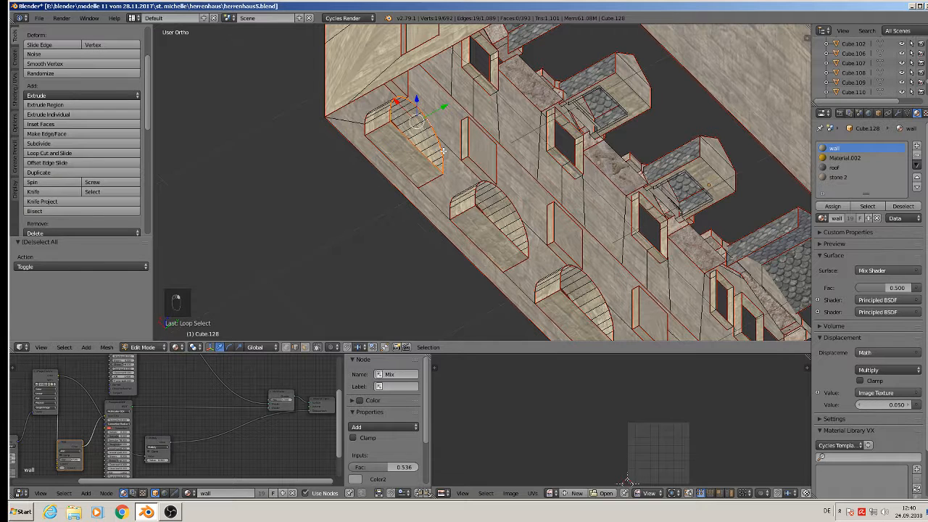
key(f)
alt+right_click(482, 181)
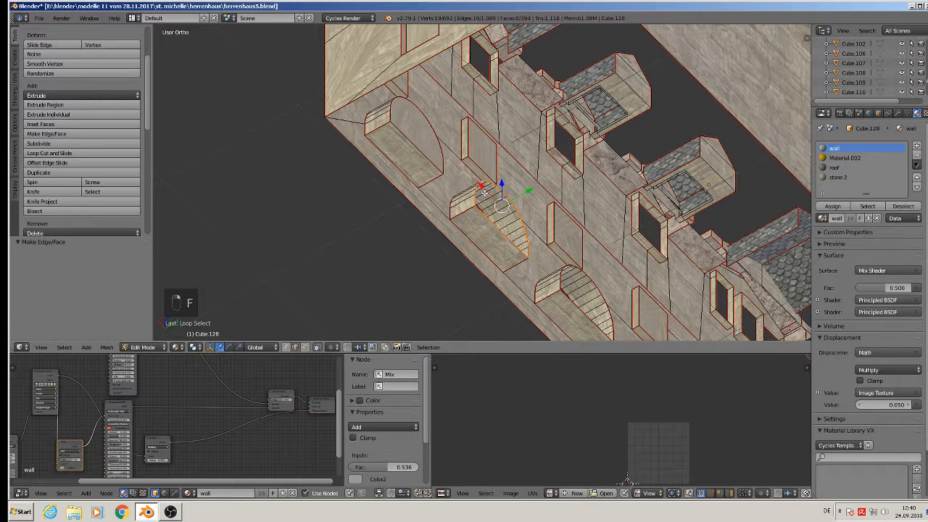
key(f)
shift+middle_drag(488, 195, 362, 164)
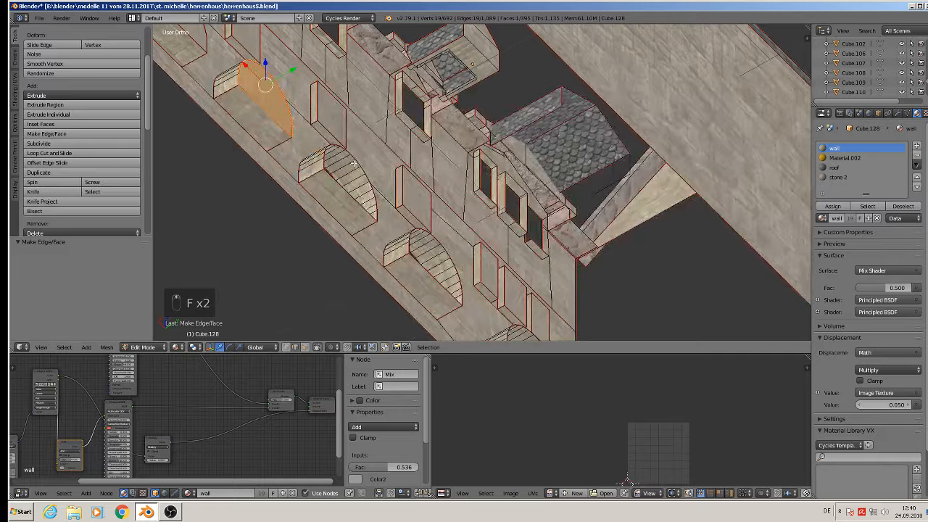
key(f)
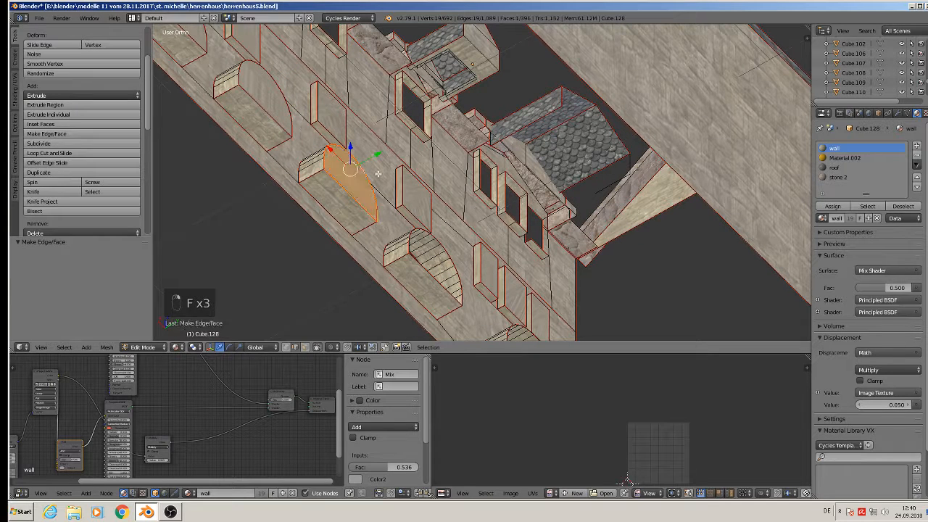
alt+right_click(435, 236)
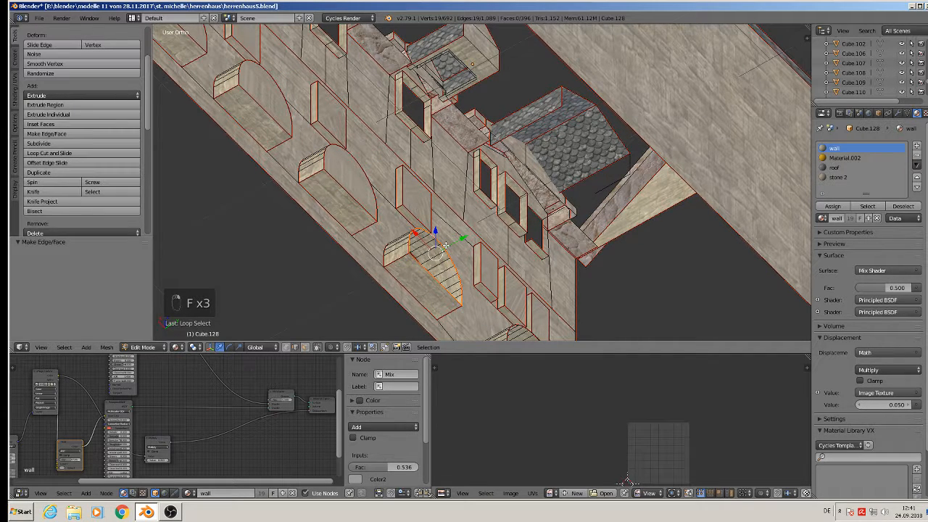
key(f)
shift+middle_drag(501, 247, 430, 206)
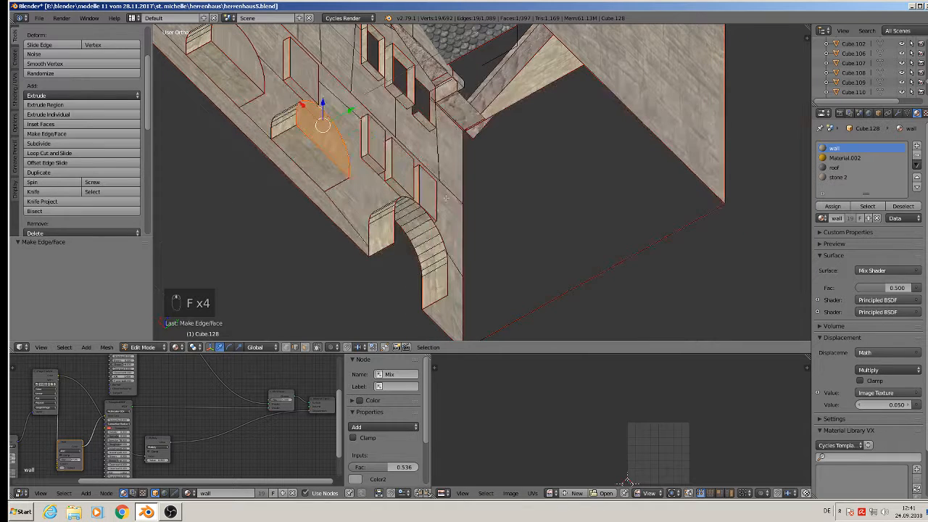
- Fill the tall arched doorway at the end of the arch row with one face from its inner arch edges
alt+right_click(447, 244)
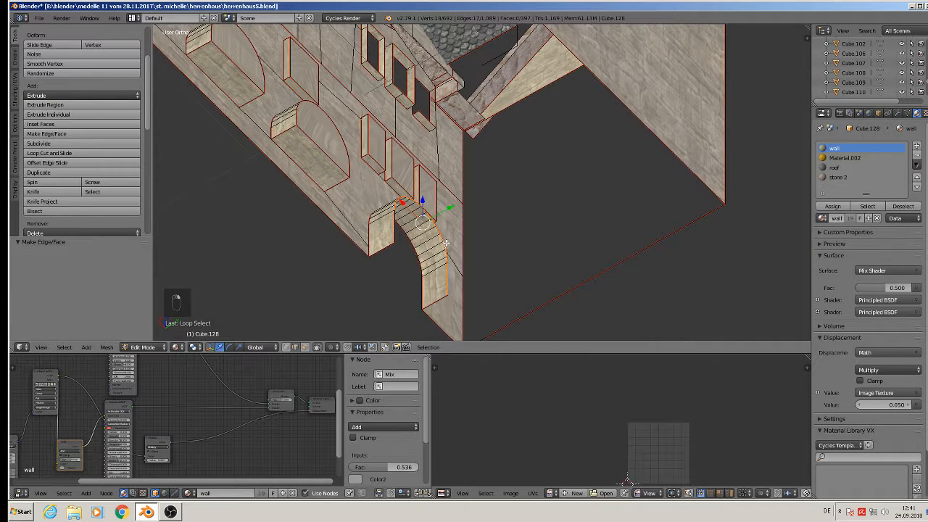
shift+right_click(393, 231)
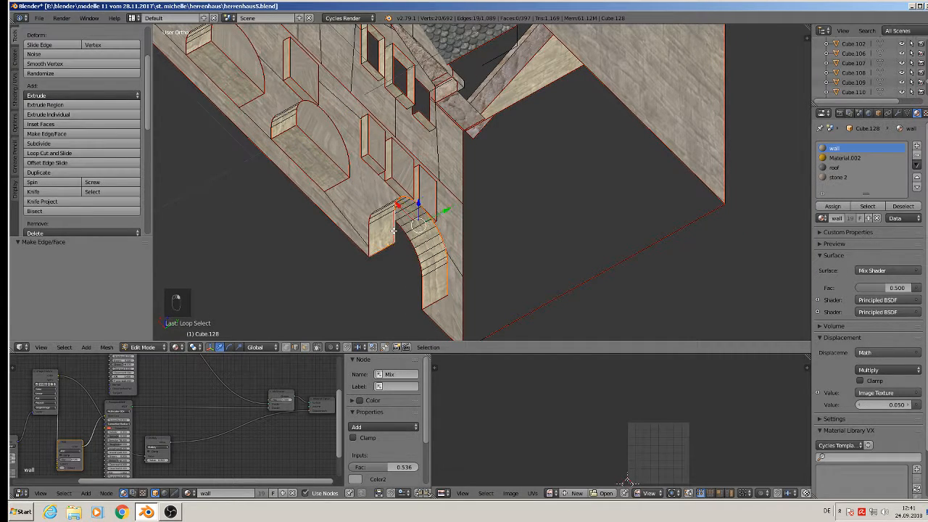
key(f)
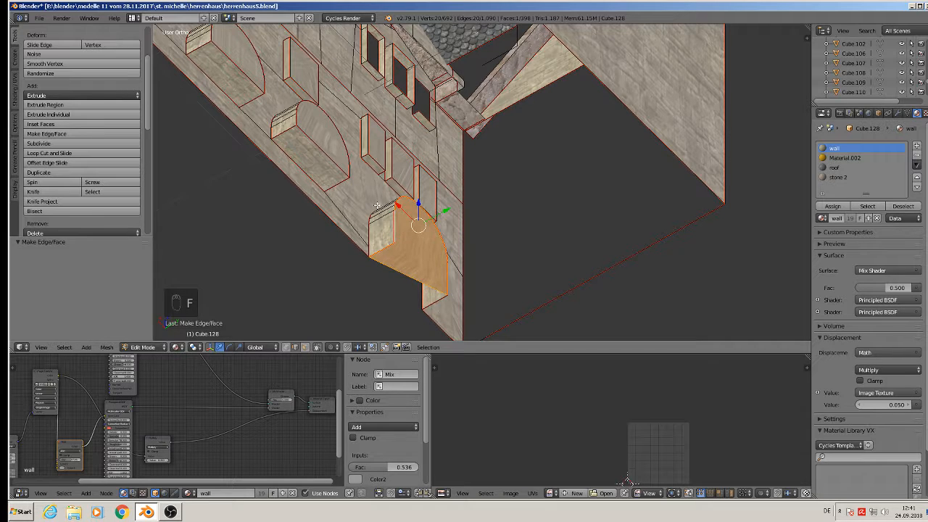
key(ctrl+z)
middle_drag(386, 216, 398, 200)
shift+right_click(381, 271)
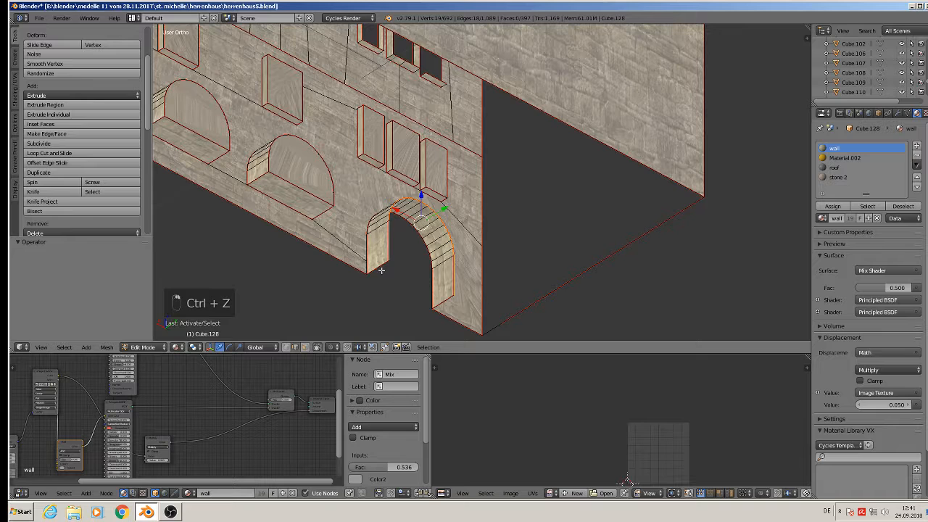
key(f)
- Select the back faces of the four arched recesses and the tall doorway and shift them together toward the outer wall
scroll(380, 256, down, 3)
shift+middle_drag(371, 243, 521, 221)
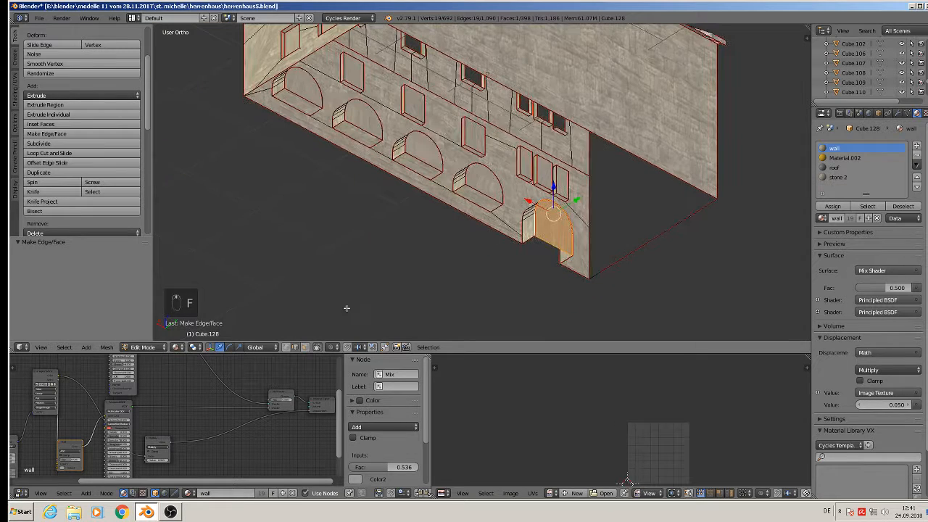
click(304, 347)
right_click(551, 224)
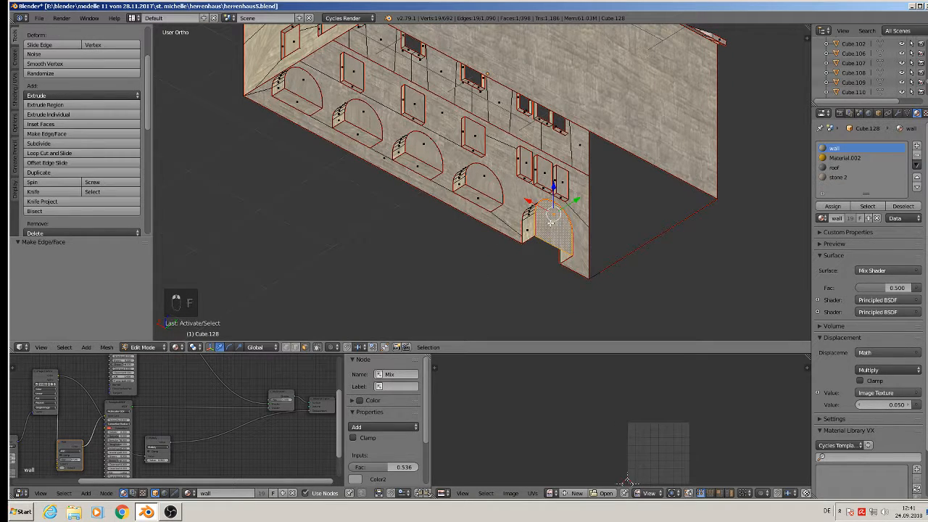
shift+right_click(483, 182)
shift+right_click(413, 155)
shift+right_click(371, 119)
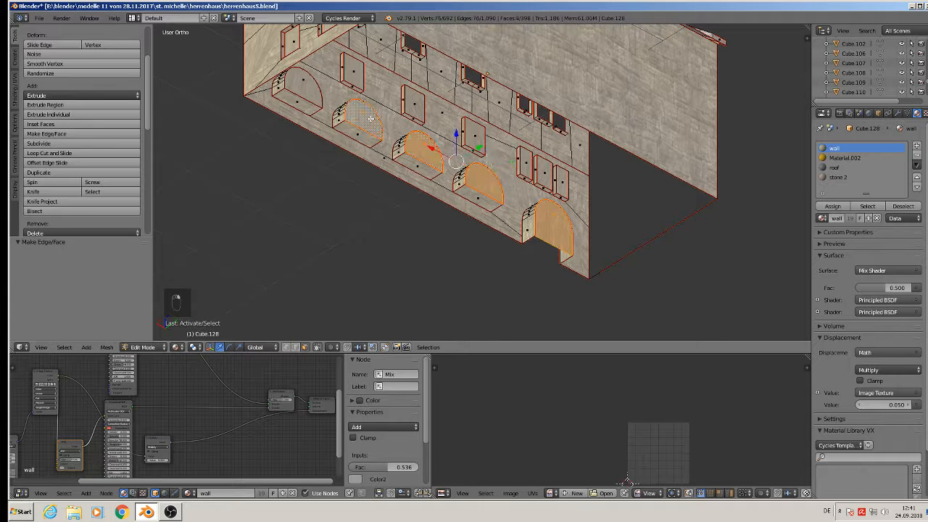
shift+right_click(305, 95)
middle_drag(305, 95, 464, 150)
drag(459, 145, 448, 143)
middle_drag(456, 149, 503, 219)
- Leave mesh editing and save the house file
key(Tab)
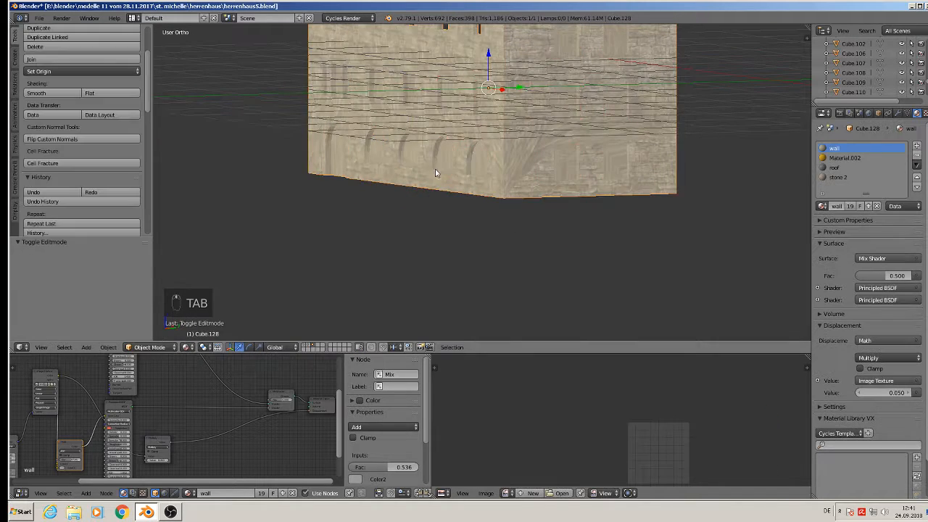
scroll(425, 164, down, 2)
shift+middle_drag(428, 163, 477, 260)
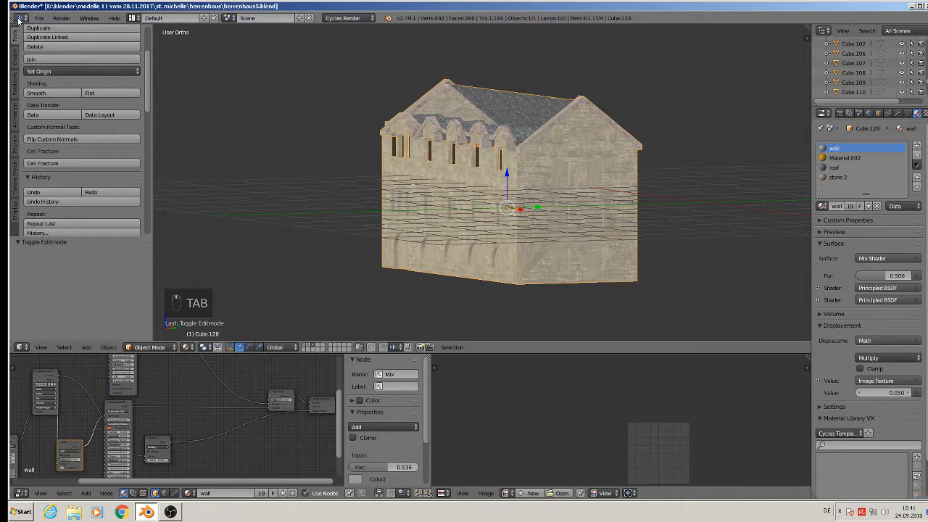
click(39, 18)
click(66, 93)
- Resume editing the house mesh and fill the four single window openings below the small dormers with new faces
scroll(395, 138, up, 4)
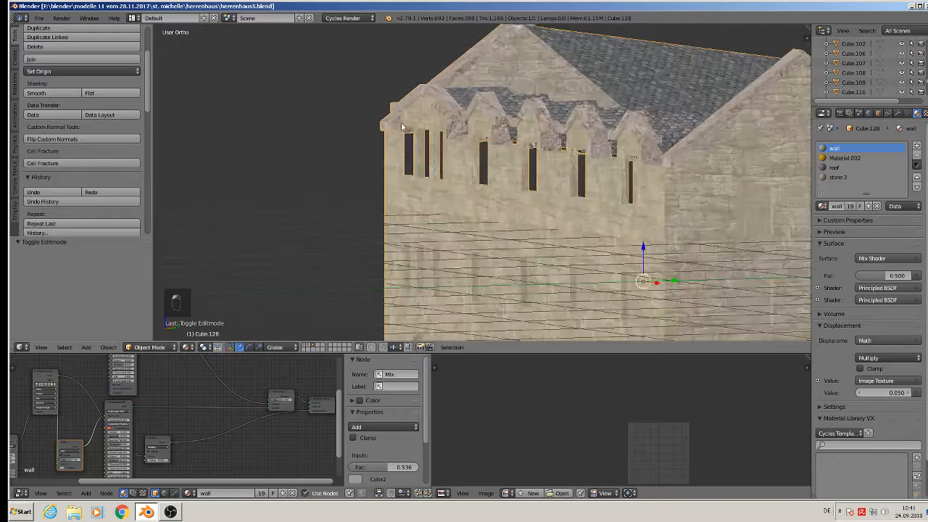
key(Tab)
middle_drag(404, 126, 480, 127)
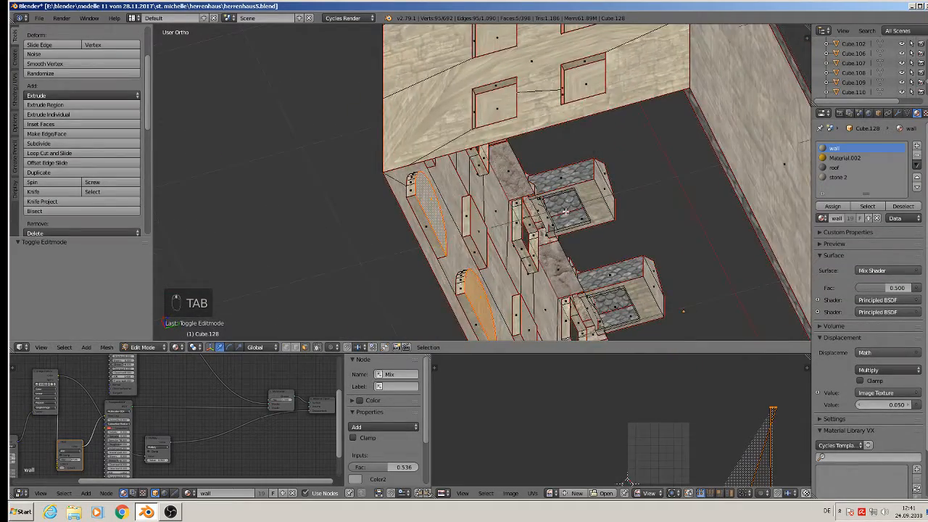
shift+middle_drag(565, 210, 439, 106)
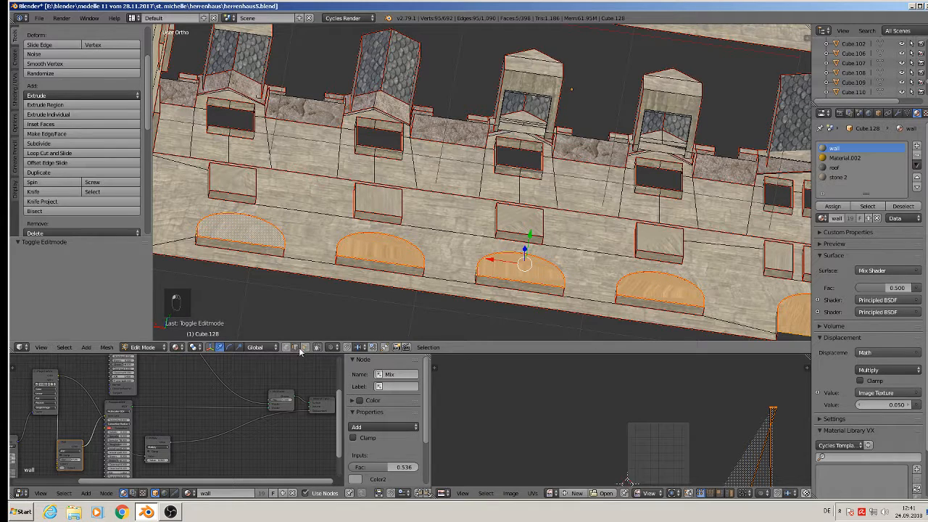
alt+click(240, 126)
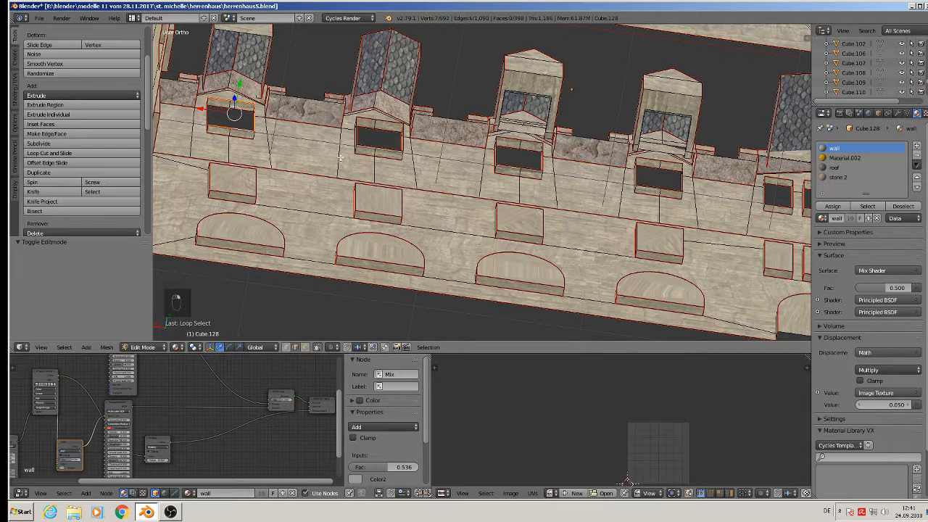
key(f)
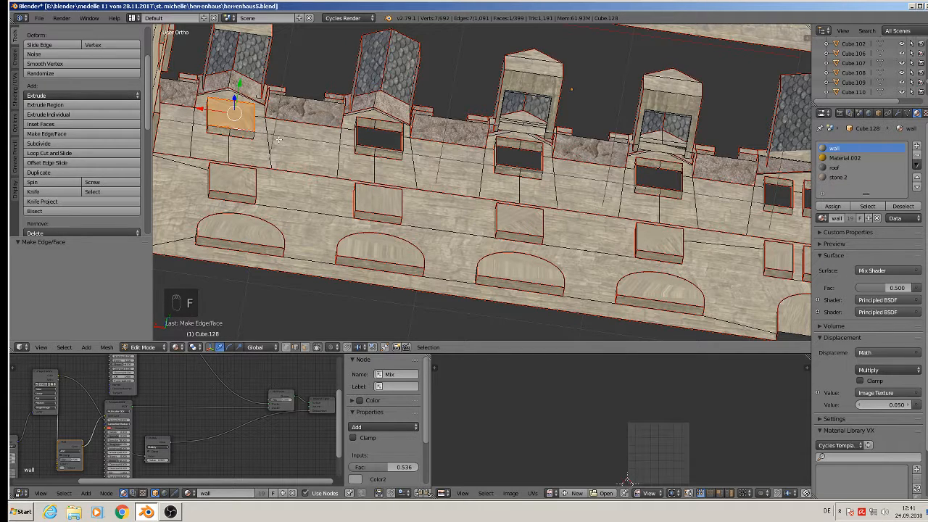
alt+click(375, 145)
key(f)
alt+click(510, 166)
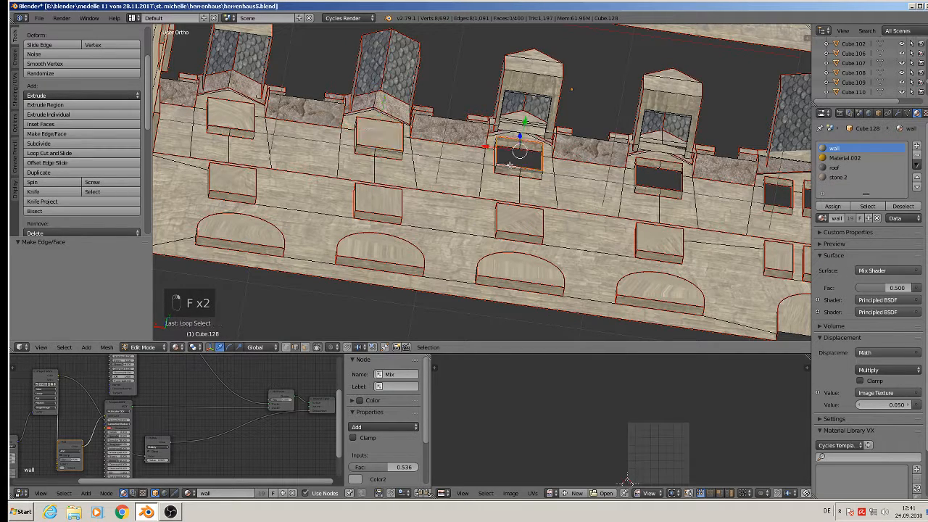
key(f)
middle_drag(510, 166, 440, 164)
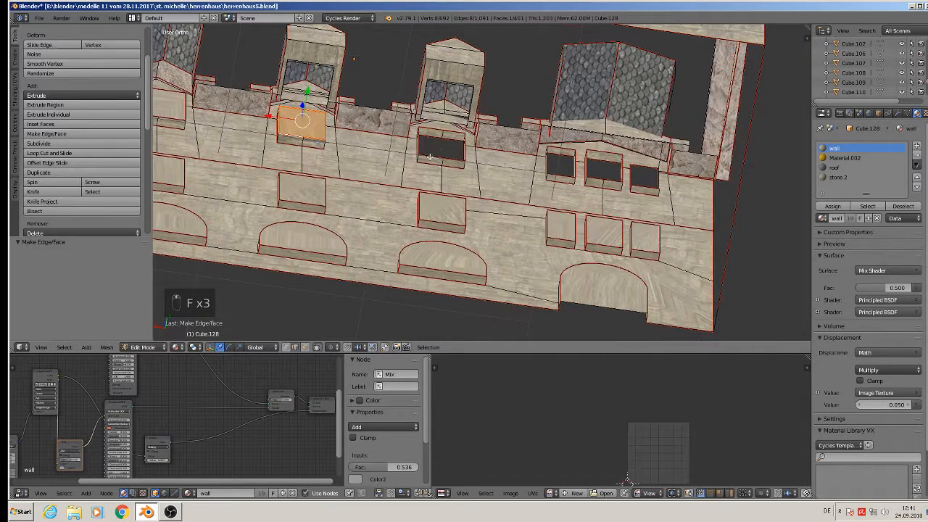
alt+click(431, 156)
key(f)
- Fill each of the three grouped window openings below the wide dormer with a new face
alt+click(561, 166)
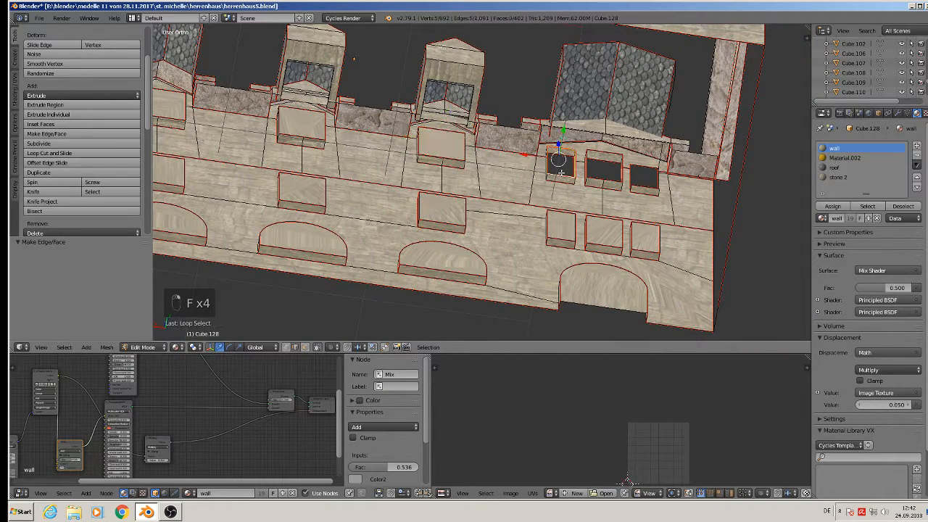
key(f)
alt+click(604, 172)
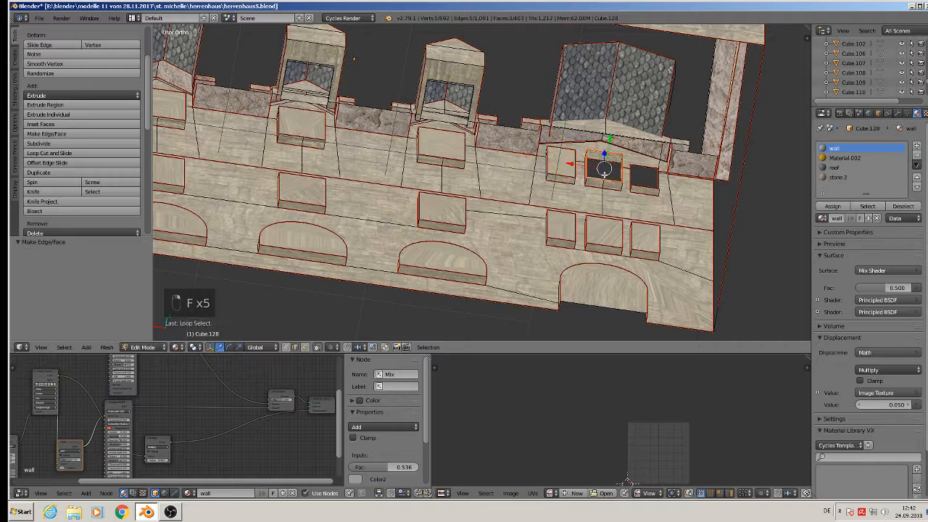
key(f)
alt+click(646, 187)
alt+click(645, 187)
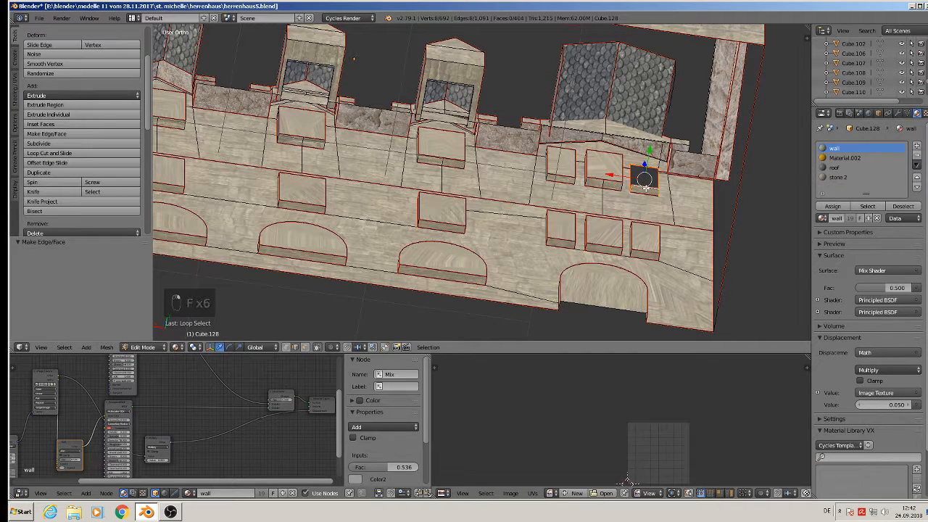
key(f)
middle_drag(645, 187, 626, 201)
scroll(609, 191, up, 3)
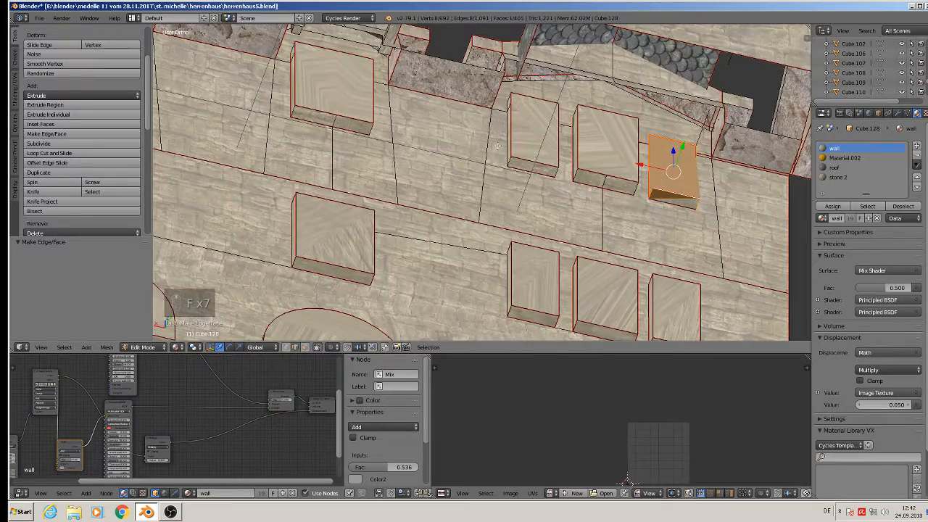
shift+middle_drag(332, 133, 663, 166)
scroll(449, 179, up, 1)
scroll(528, 147, up, 1)
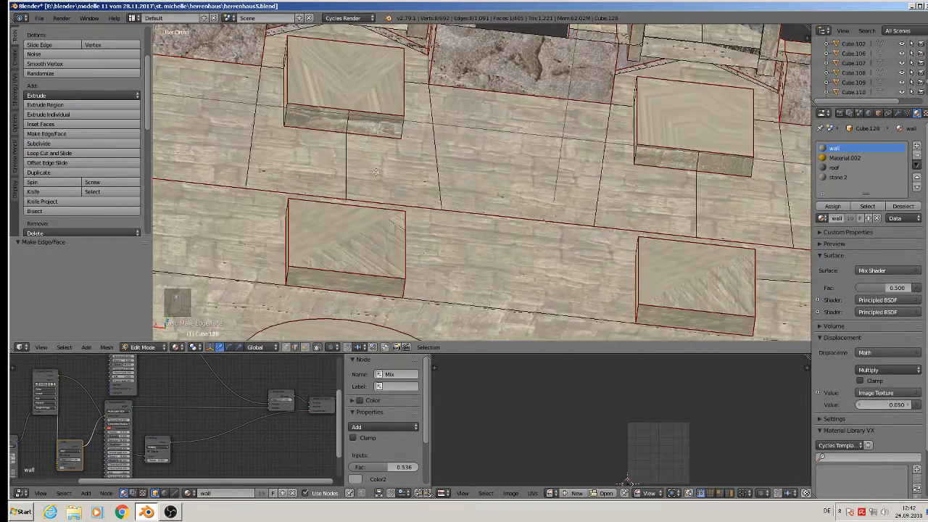
alt+click(339, 168)
right_click(352, 150)
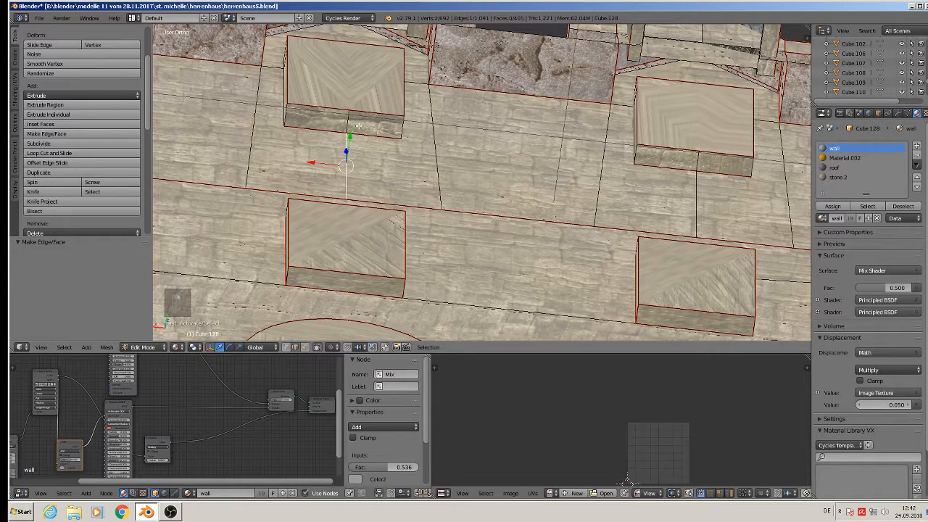
shift+right_click(360, 116)
right_click(347, 126)
shift+right_click(354, 169)
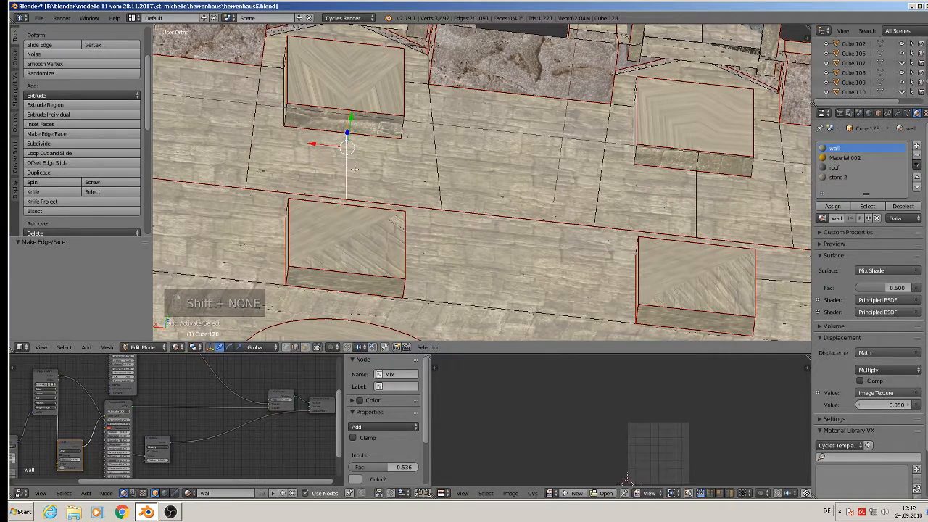
scroll(403, 198, down, 3)
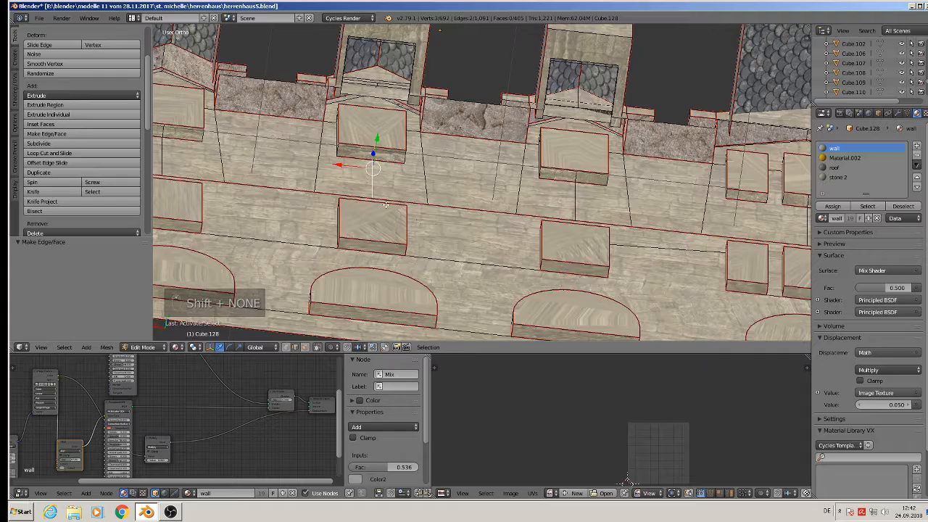
- Delete the two horizontal edges atop the inner back wall of each of the two neighbouring middle dormers, using the Edges option
middle_drag(360, 191, 420, 258)
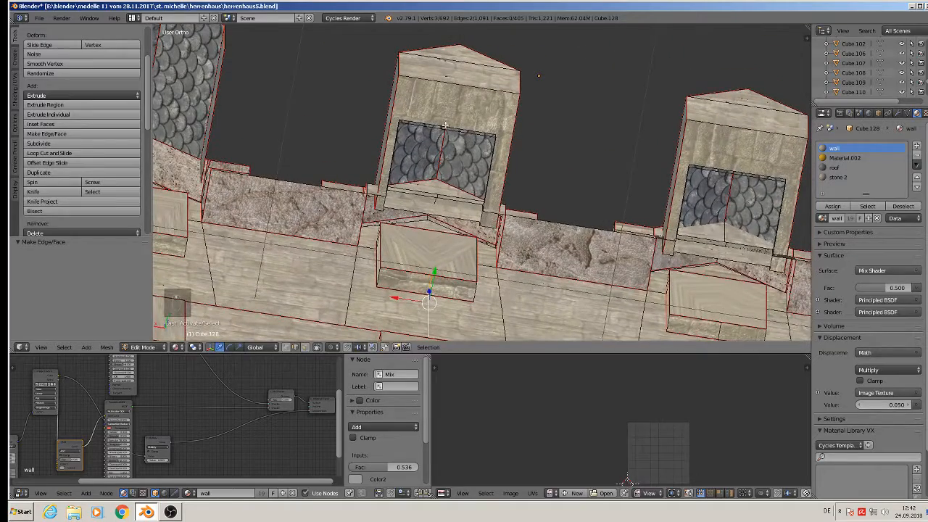
right_click(465, 82)
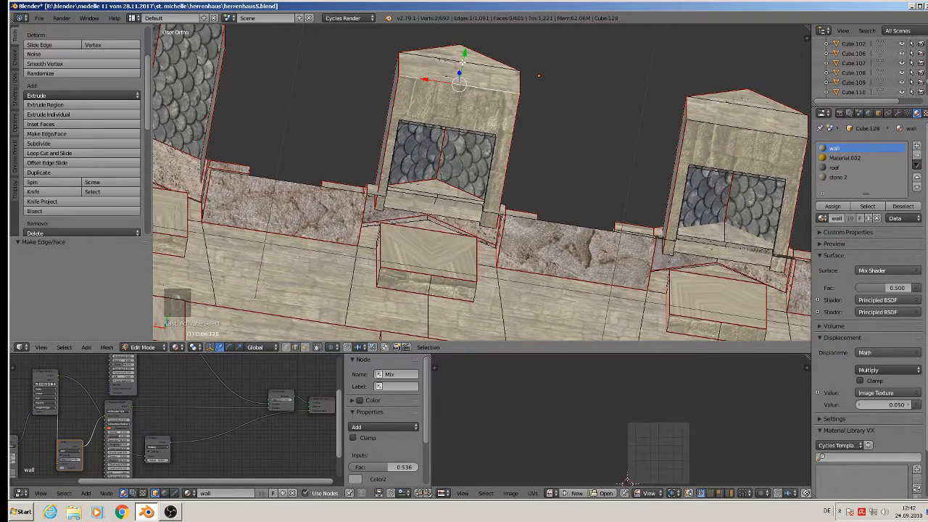
shift+right_click(464, 63)
key(x)
click(464, 63)
shift+middle_drag(752, 165, 498, 126)
right_click(515, 69)
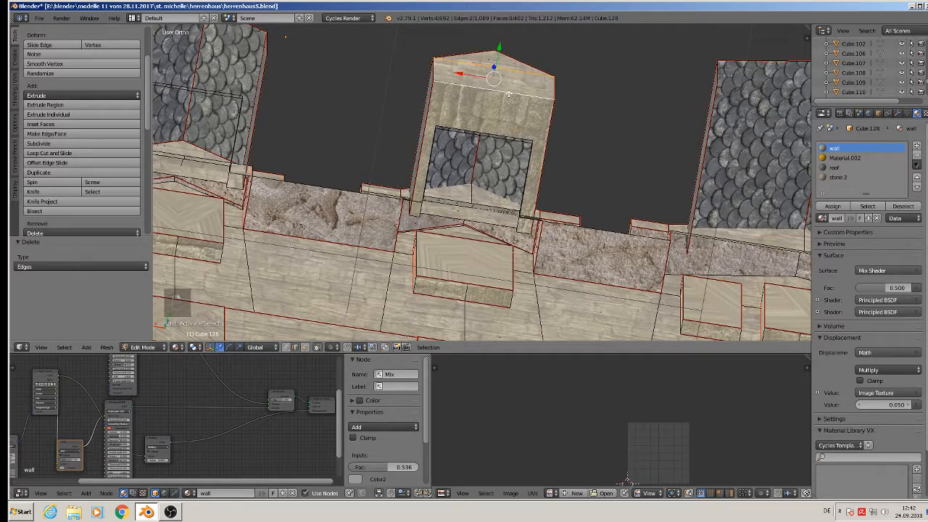
key(x)
click(508, 97)
- Delete the two horizontal edges of the leftover wall strip at the back of the dormer nearest the end wall
shift+middle_drag(595, 141, 483, 102)
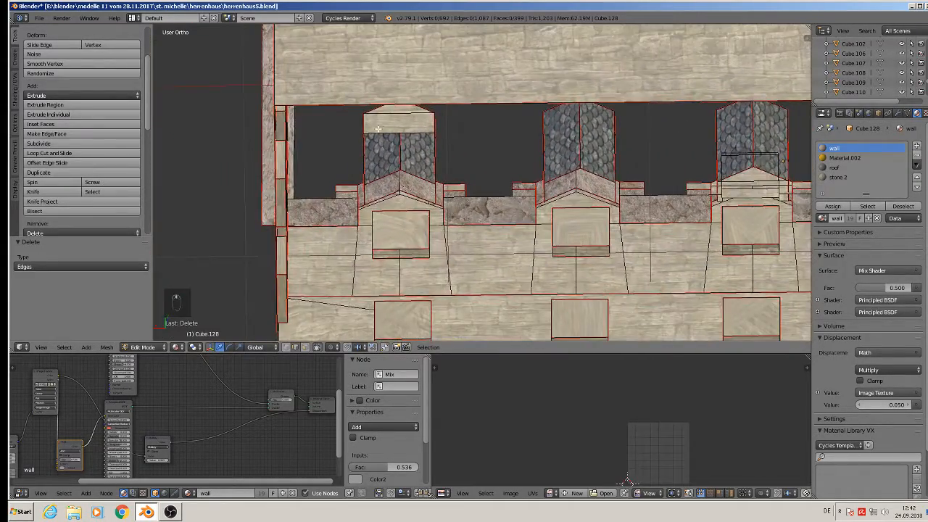
scroll(378, 129, up, 1)
right_click(382, 116)
shift+right_click(384, 140)
key(x)
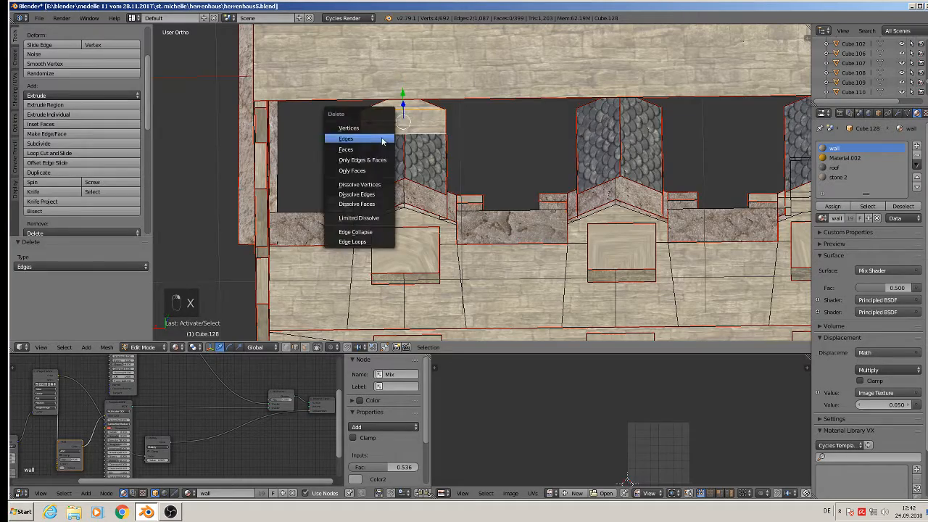
click(383, 141)
- Delete the edge running across the small inner gable wall above a dormer window
middle_drag(406, 147, 384, 118)
scroll(464, 139, up, 2)
shift+middle_drag(628, 181, 514, 150)
scroll(495, 133, up, 2)
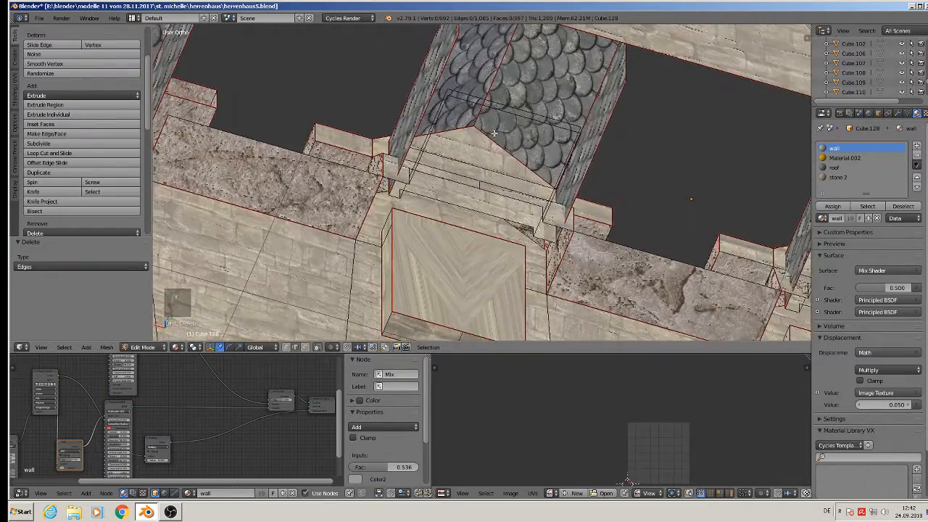
scroll(493, 138, up, 1)
right_click(461, 166)
mouse_move(457, 167)
middle_down()
mouse_move(395, 177)
mouse_move(440, 171)
middle_up()
key(x)
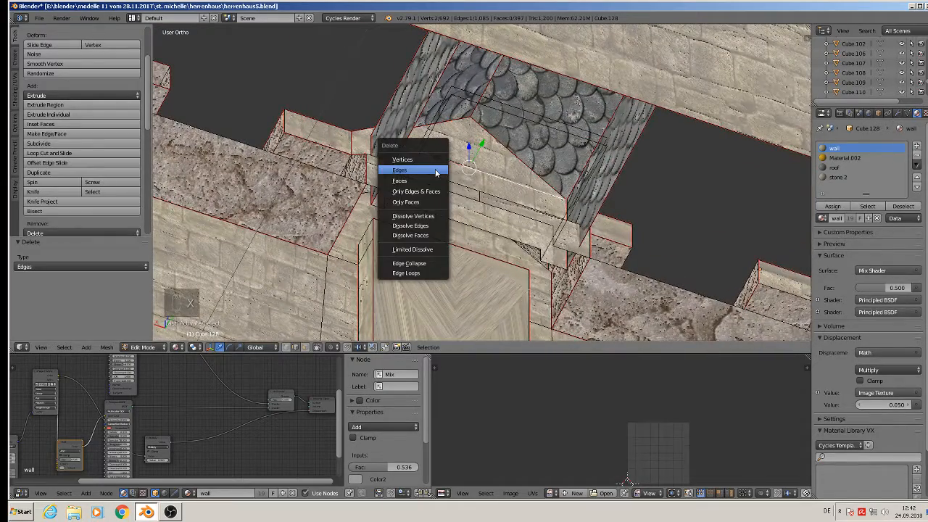
- Delete the edges of the flat wall faces that fill the front of the first dormer's gable
click(435, 169)
right_click(461, 165)
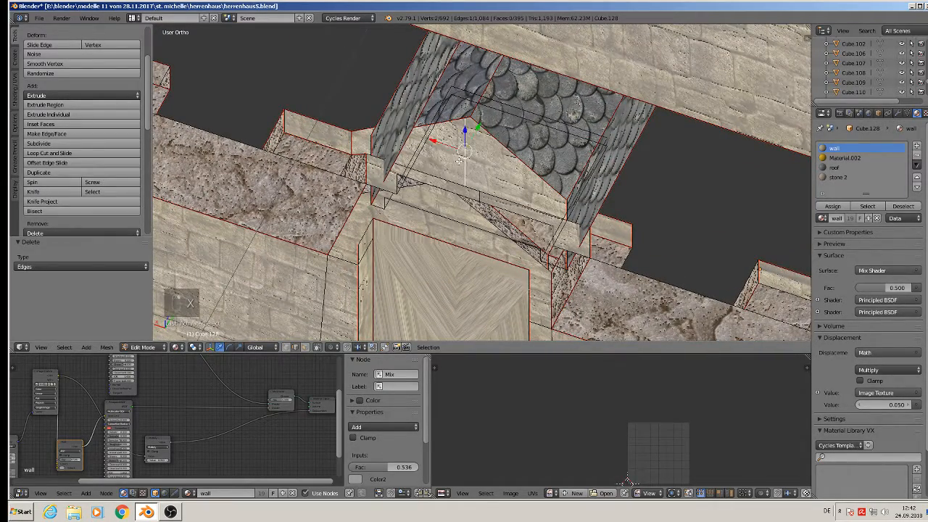
key(x)
click(461, 164)
middle_drag(461, 165, 446, 181)
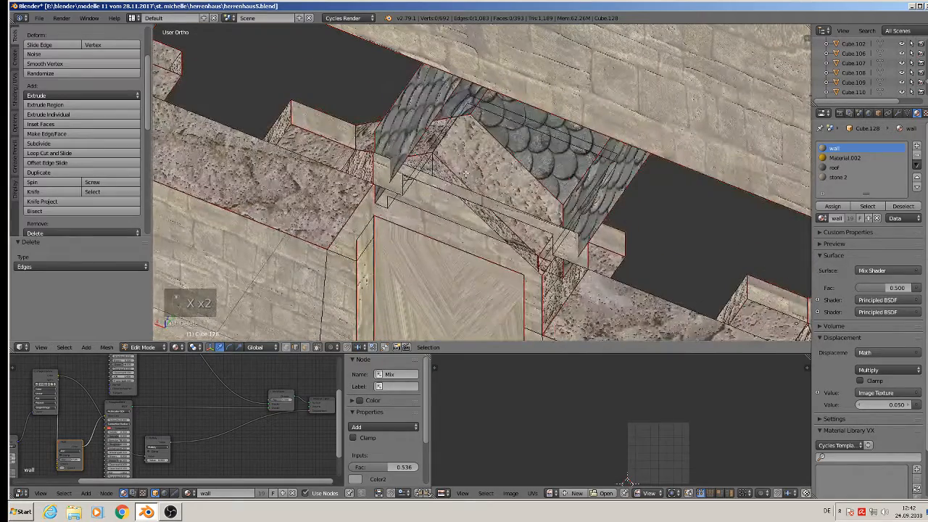
- Delete the edges of the horizontal ledge crossing the first dormer's gable above the window, including its stepped ends
right_click(445, 181)
right_click(392, 195)
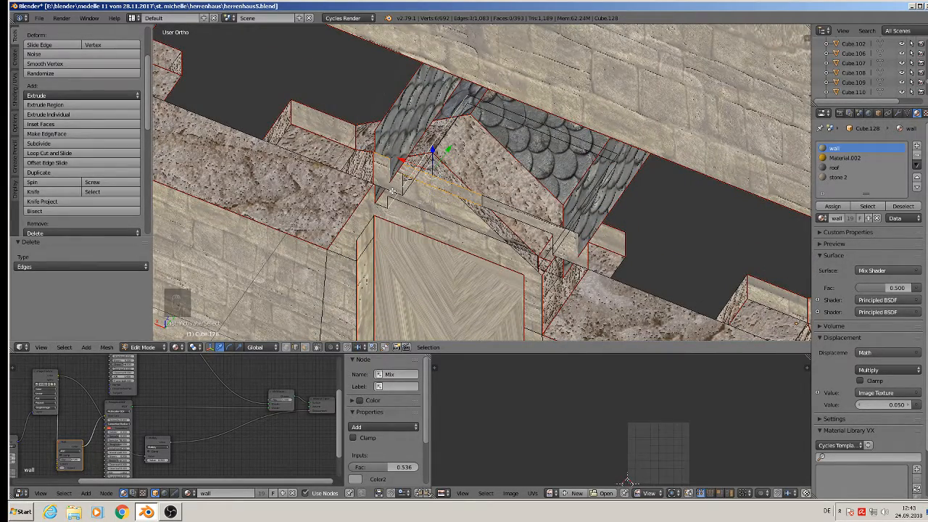
shift+right_click(382, 187)
shift+right_click(495, 208)
shift+right_click(480, 203)
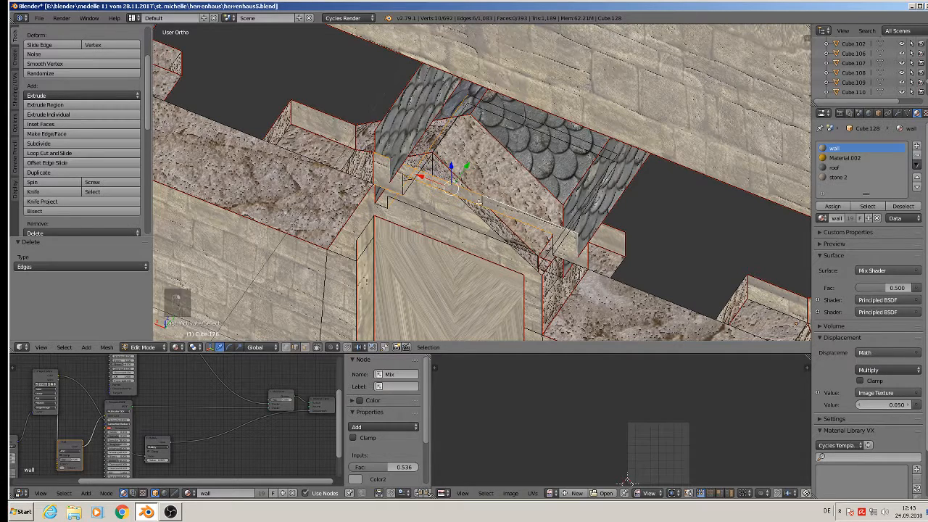
shift+right_click(571, 240)
shift+right_click(553, 244)
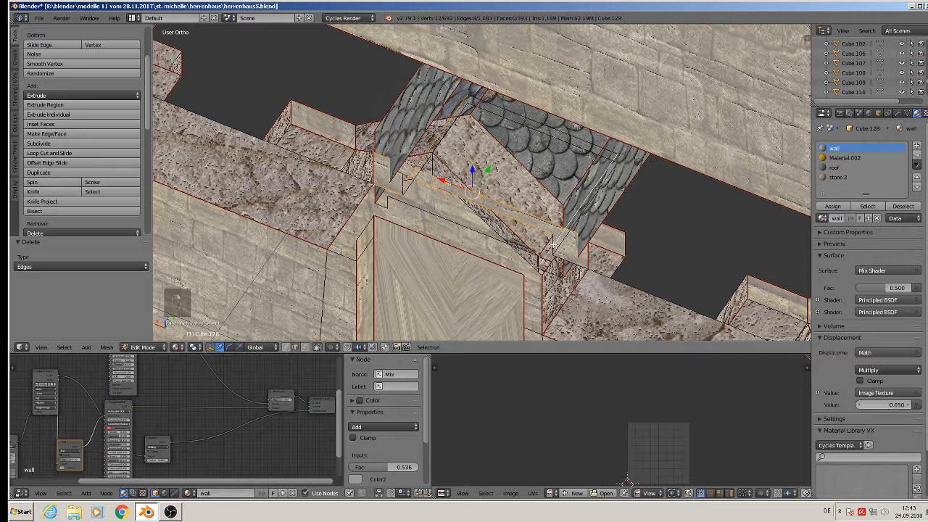
shift+right_click(558, 239)
shift+right_click(554, 241)
shift+right_click(577, 267)
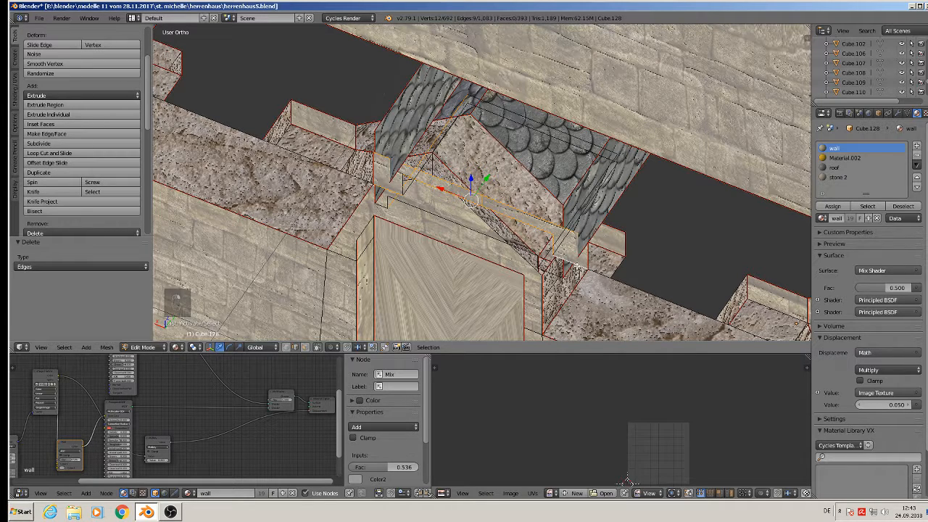
key(x)
click(578, 266)
middle_drag(578, 266, 573, 269)
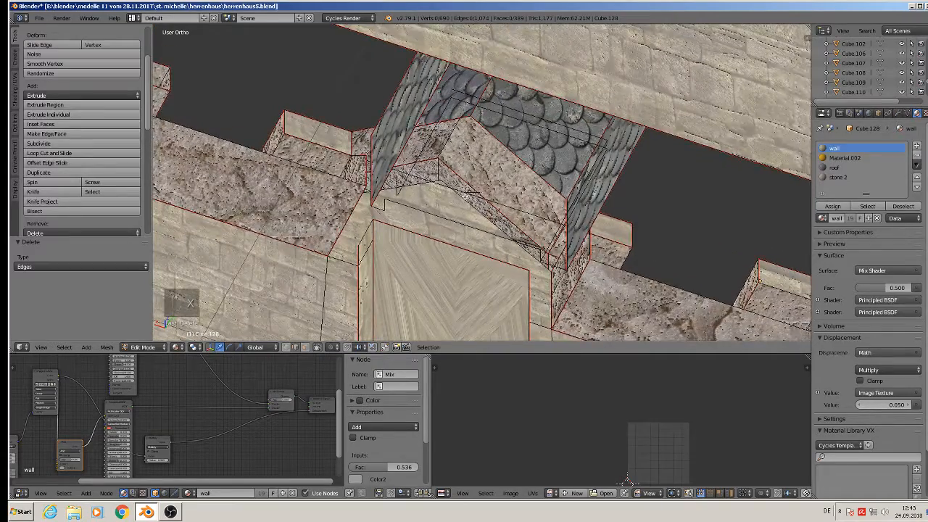
- Delete the loose edges crossing the first dormer's gable stone and running back over its roof
scroll(475, 195, up, 2)
right_click(471, 190)
shift+right_click(457, 191)
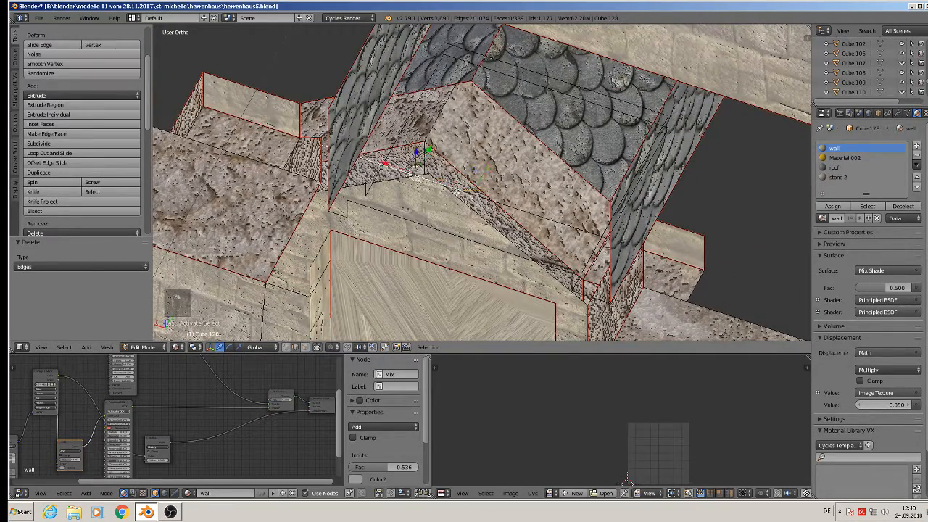
shift+right_click(493, 201)
shift+right_click(423, 110)
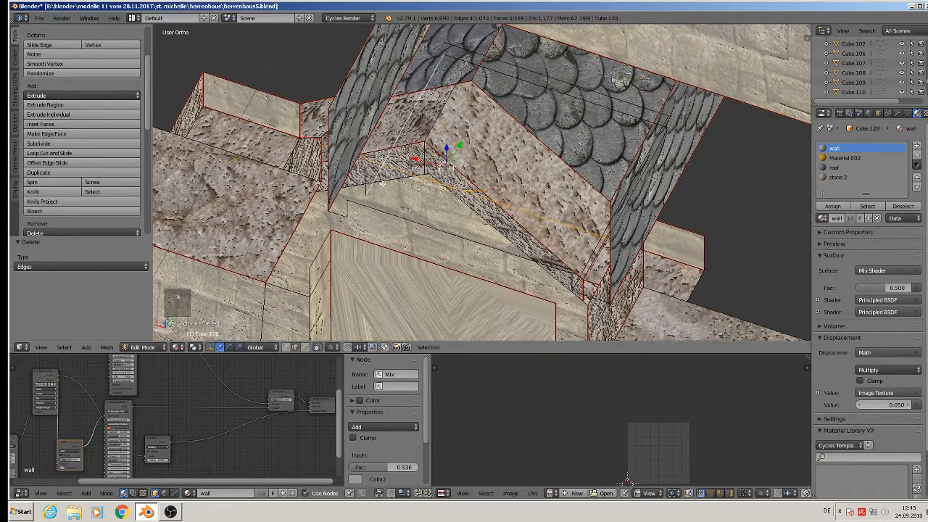
shift+right_click(472, 68)
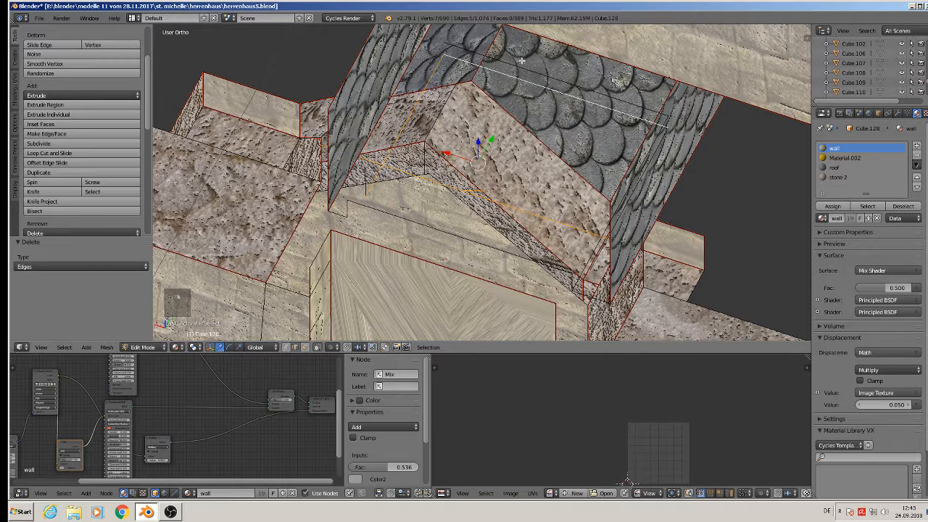
shift+right_click(557, 81)
shift+right_click(644, 161)
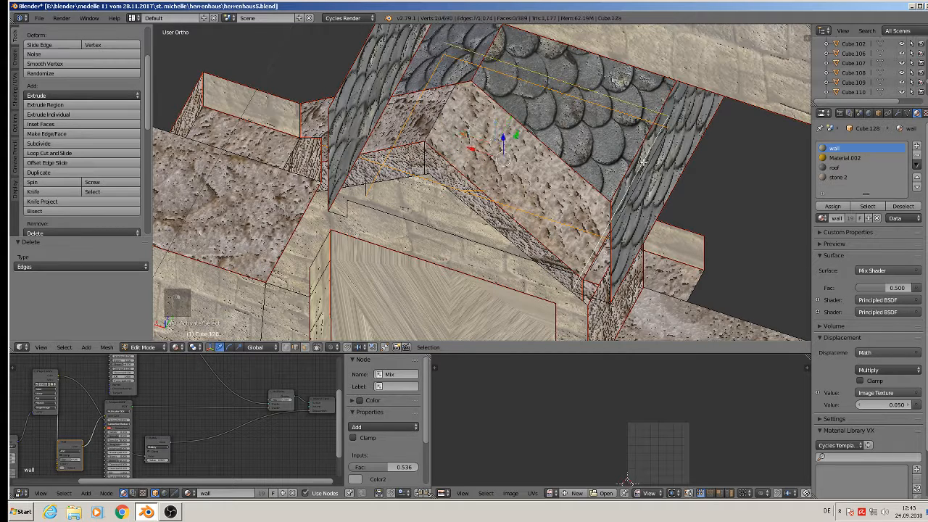
shift+right_click(648, 163)
key(x)
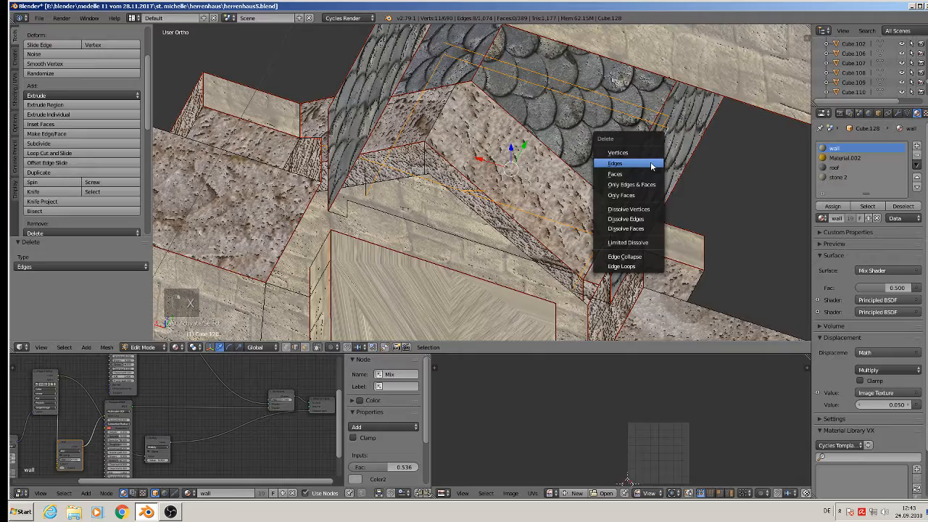
click(650, 161)
scroll(644, 165, down, 4)
middle_drag(643, 165, 586, 161)
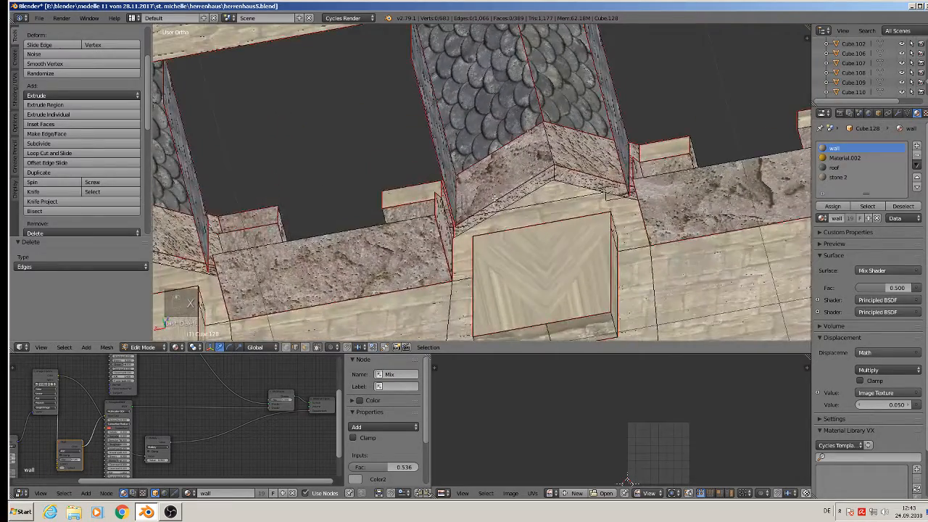
- Delete the remaining stray edges along the first gable's base and at its lower corners
scroll(493, 198, up, 2)
right_click(481, 220)
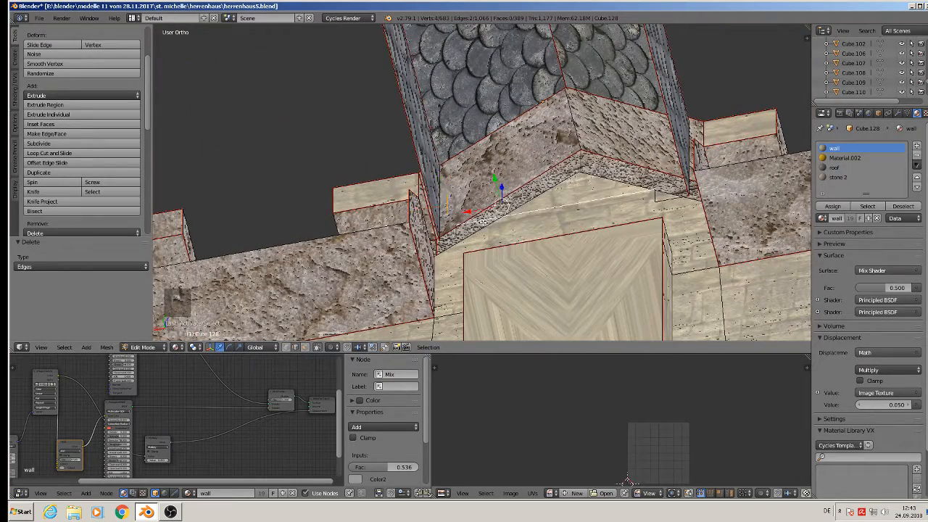
shift+right_click(457, 231)
shift+right_click(445, 240)
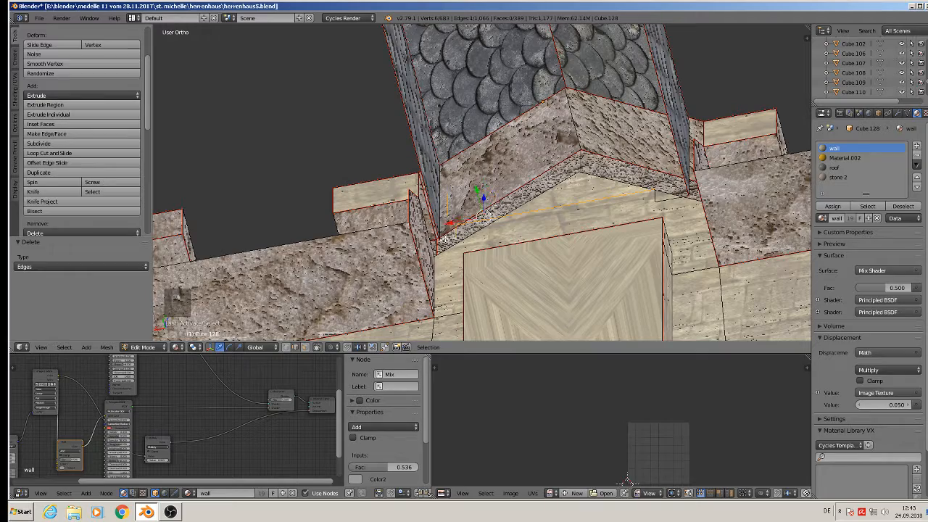
shift+right_click(653, 196)
key(x)
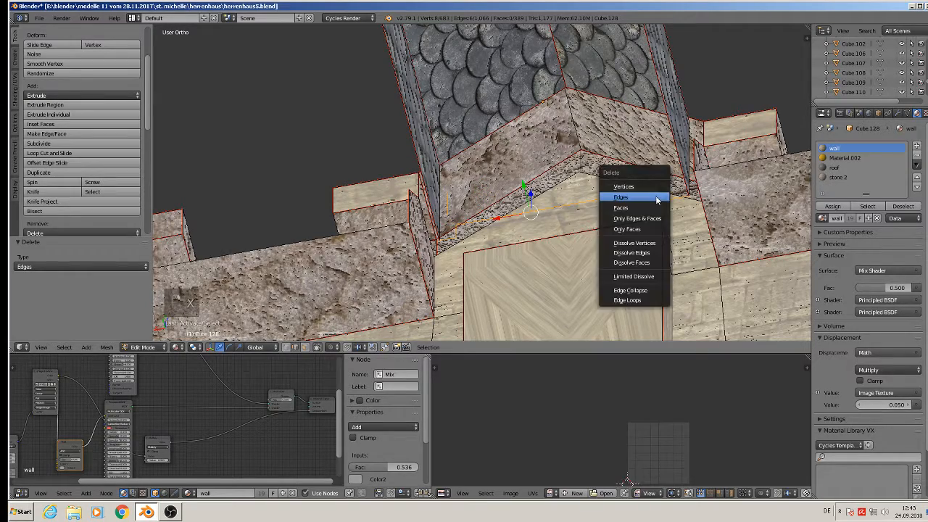
click(656, 199)
scroll(655, 202, down, 3)
scroll(651, 204, up, 1)
middle_drag(557, 200, 517, 219)
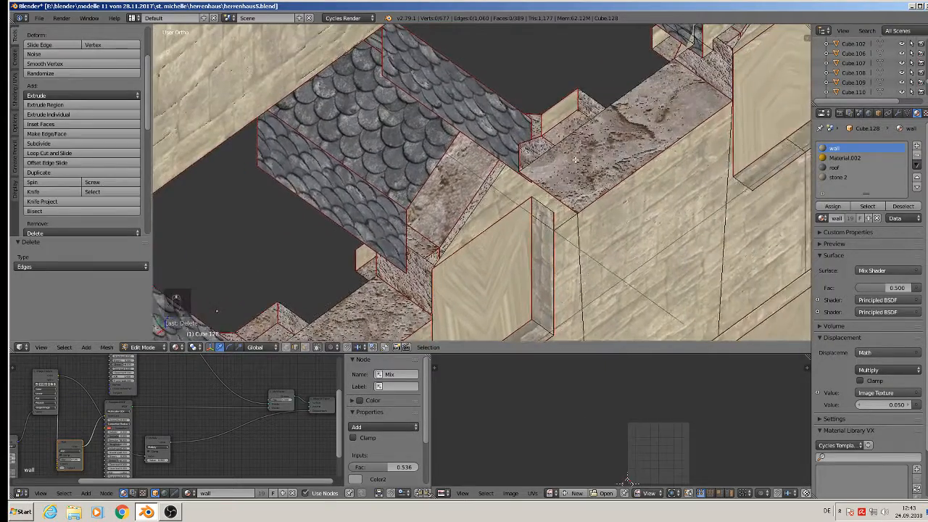
- Delete the short upright wall edge beside the first dormer on each of its two sides
middle_drag(596, 156, 466, 182)
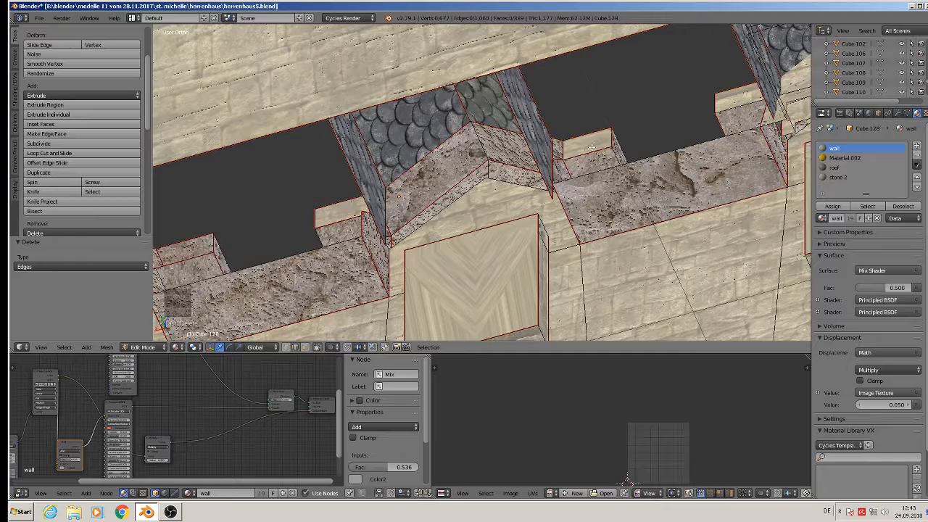
right_click(565, 147)
key(x)
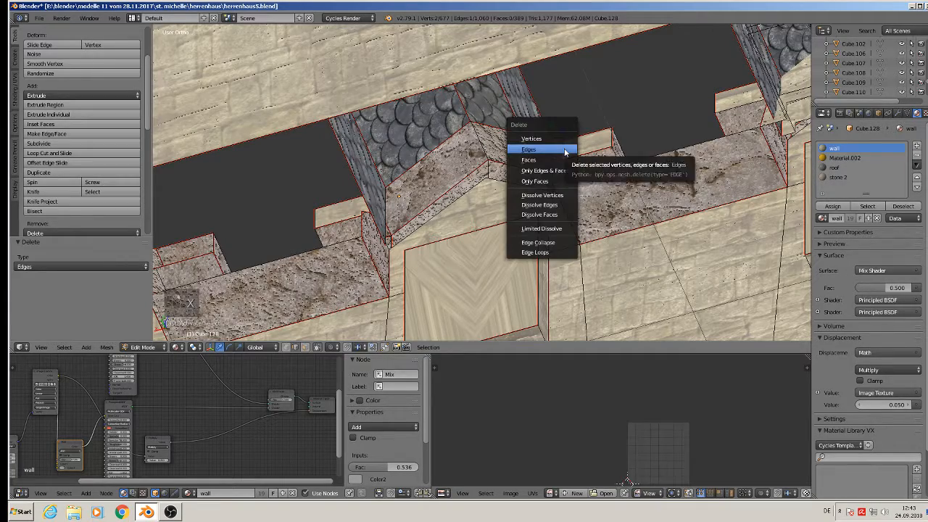
click(566, 152)
middle_drag(558, 161, 594, 164)
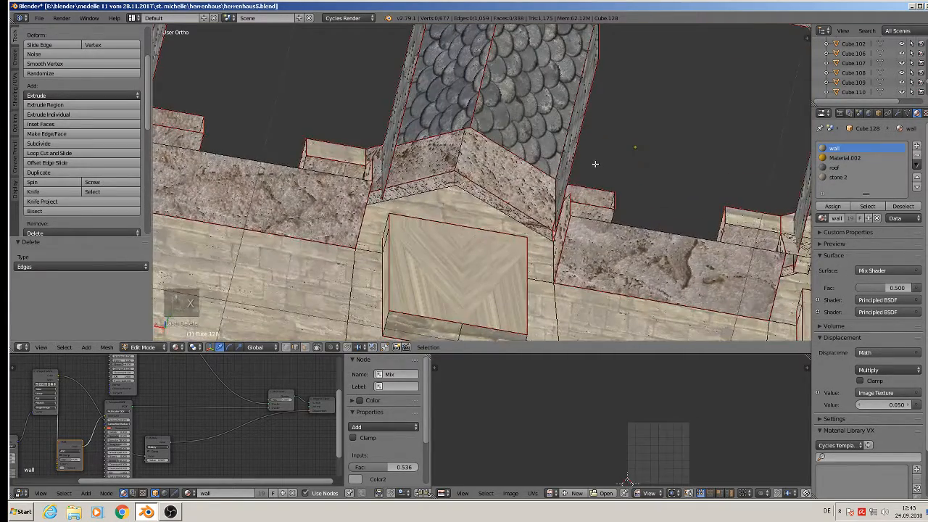
right_click(368, 155)
key(x)
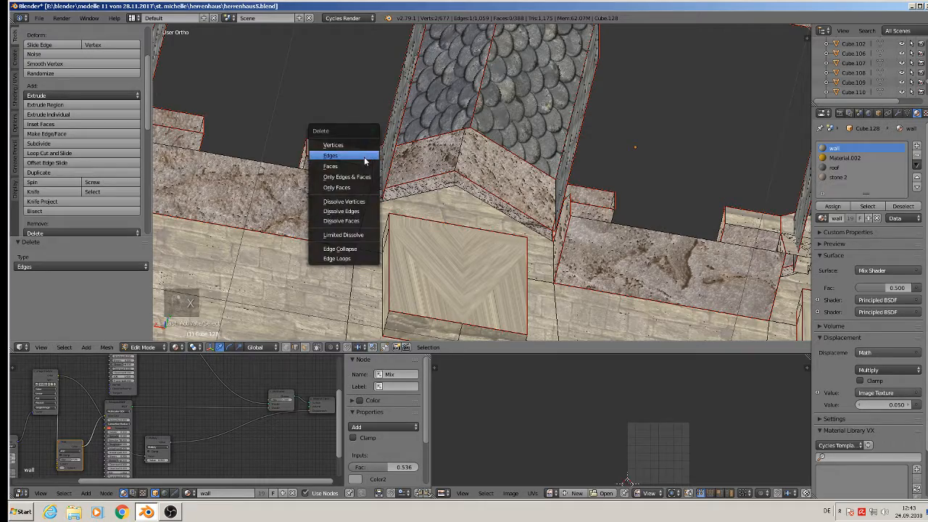
click(365, 159)
- Delete the base edges and vertical centre edge of the wall faces covering the neighbouring dormer's gable
scroll(415, 159, down, 3)
shift+middle_drag(570, 163, 386, 132)
scroll(461, 137, up, 4)
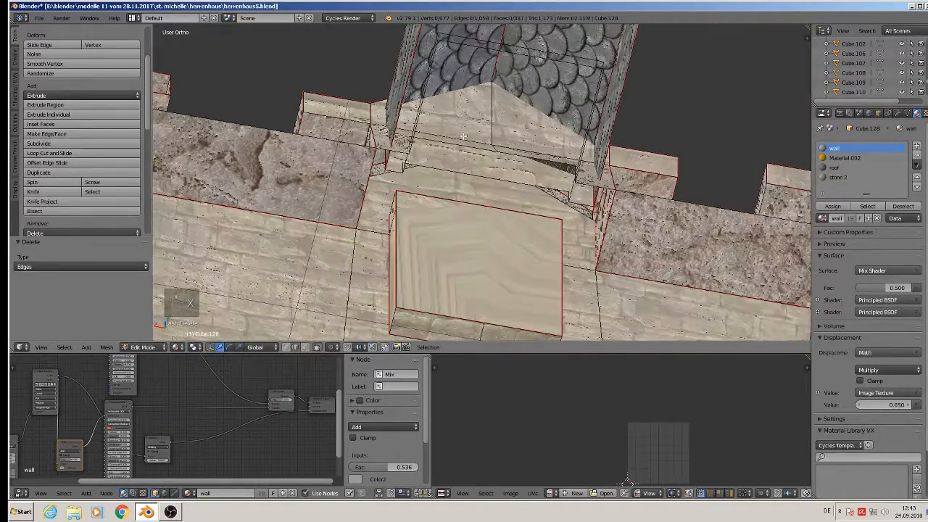
right_click(459, 139)
shift+right_click(509, 146)
shift+right_click(491, 116)
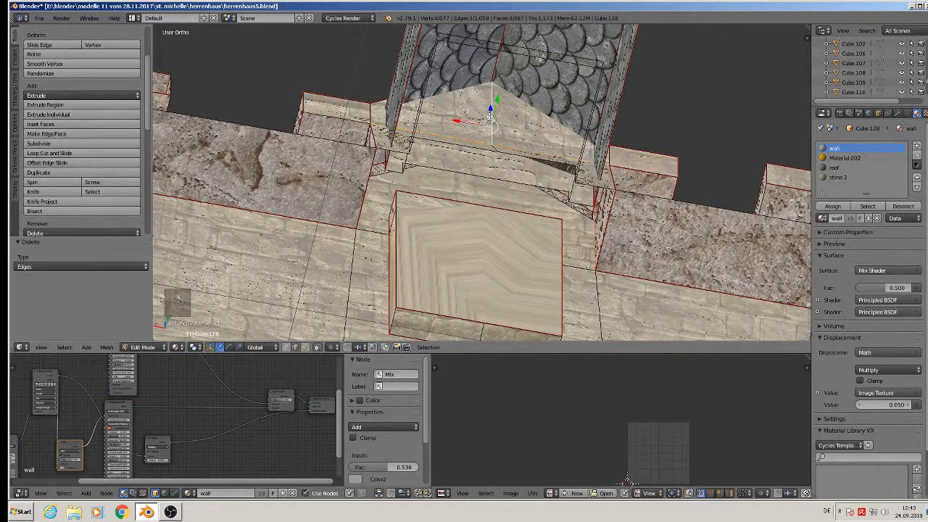
key(shift+x)
key(x)
click(491, 115)
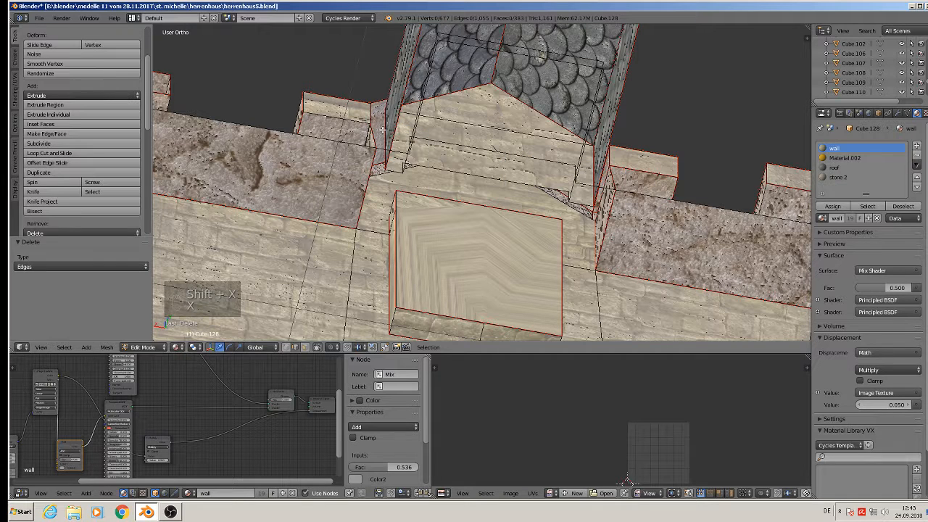
- Delete the short wall edges on both sides of the neighbouring dormer and the remaining edge across its gable front
right_click(370, 114)
shift+right_click(609, 157)
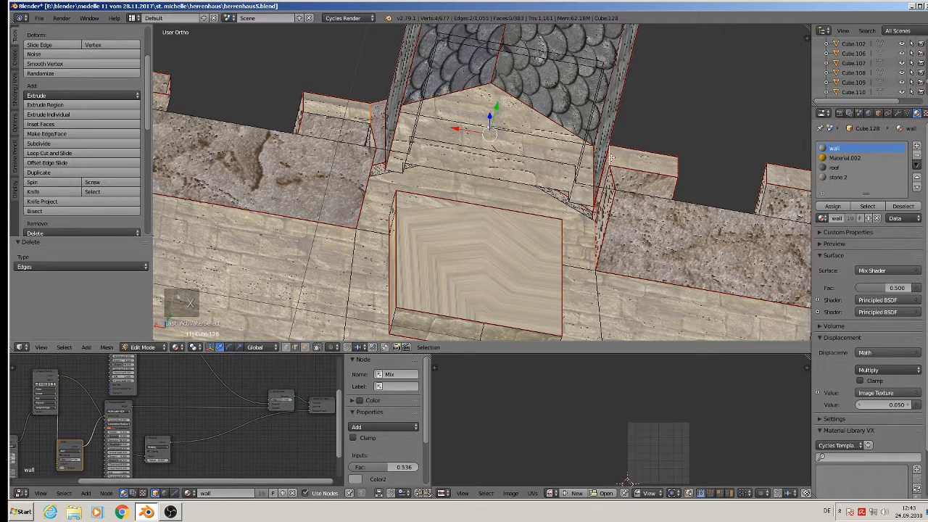
key(x)
click(614, 156)
right_click(505, 131)
middle_drag(505, 132, 465, 142)
key(x)
click(467, 141)
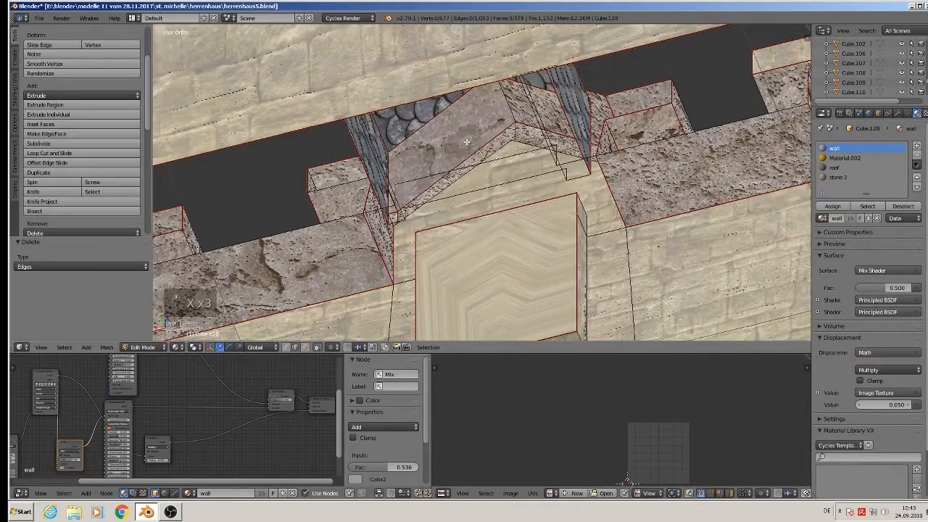
- Delete the ledge edges across the neighbouring dormer's gable and at its lower corner
right_click(439, 172)
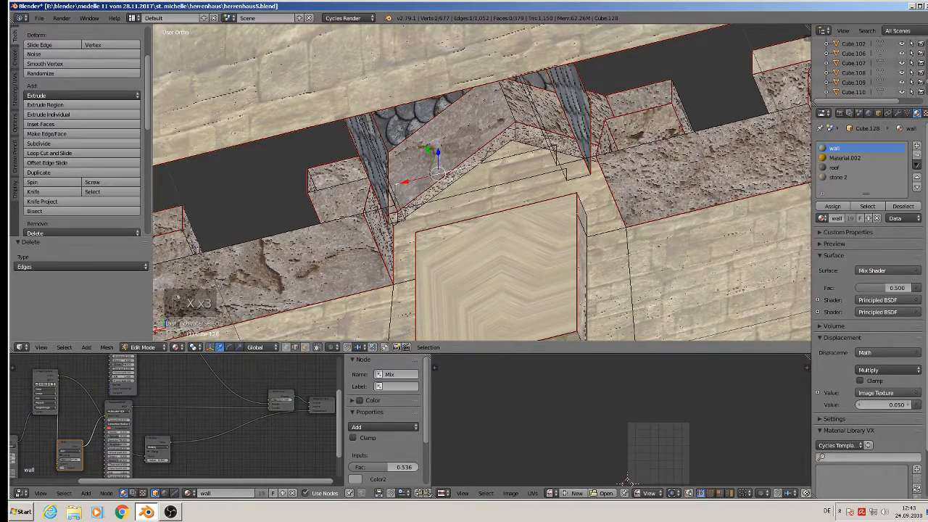
shift+right_click(394, 197)
shift+right_click(391, 206)
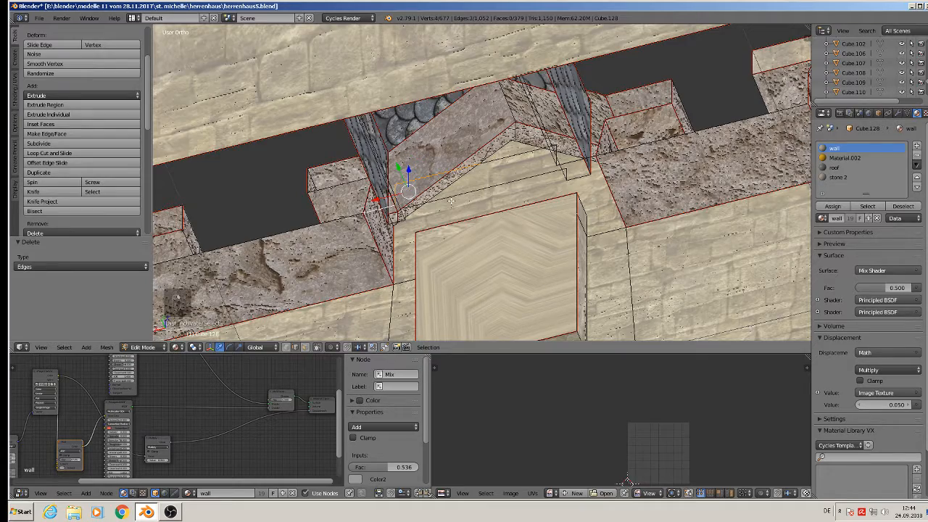
middle_drag(451, 202, 538, 193)
key(x)
click(483, 189)
- Delete the remaining loose edges running across the neighbouring dormer's gable and roof
shift+right_click(551, 173)
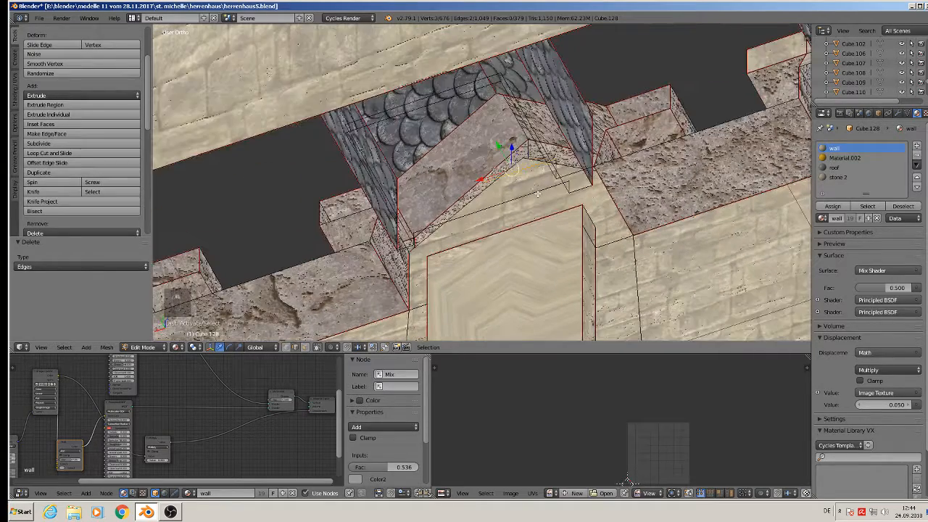
alt+shift+right_click(533, 130)
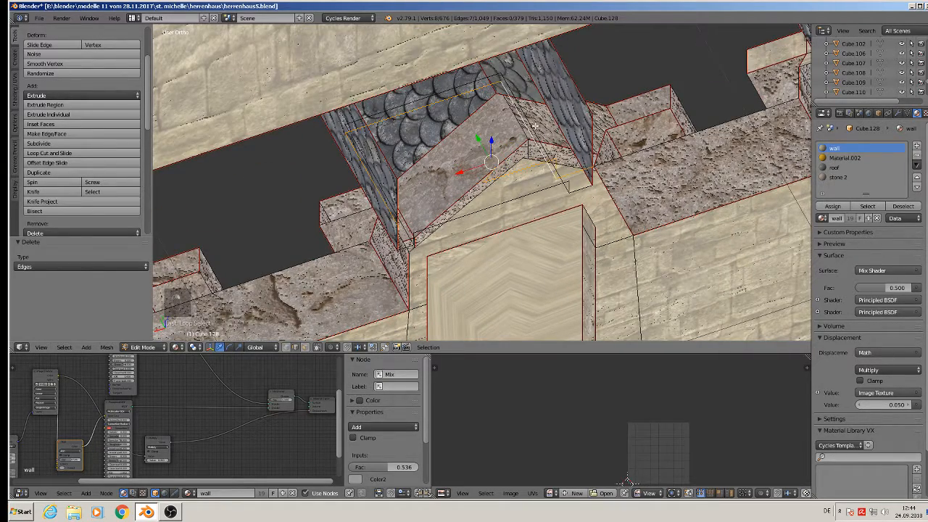
key(x)
click(535, 125)
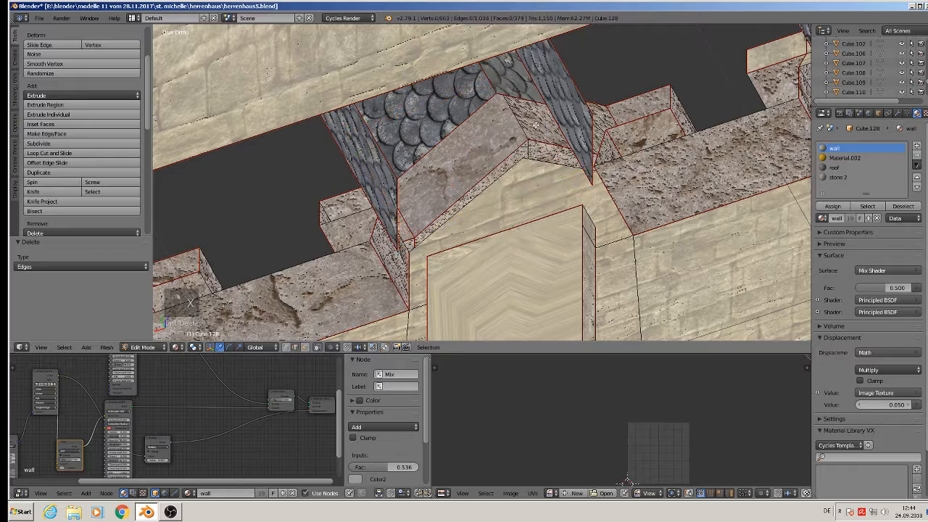
- Delete the vertical centre edge of the flat wall face covering the wide gable above the three windows
middle_drag(536, 134, 505, 165)
right_click(594, 102)
alt+shift+right_click(550, 123)
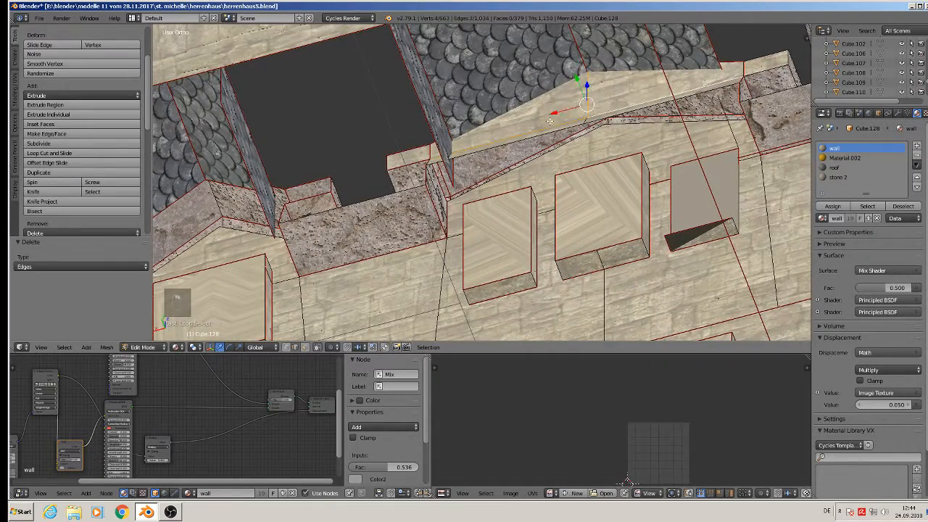
alt+shift+right_click(550, 122)
alt+shift+right_click(578, 126)
alt+shift+right_click(588, 123)
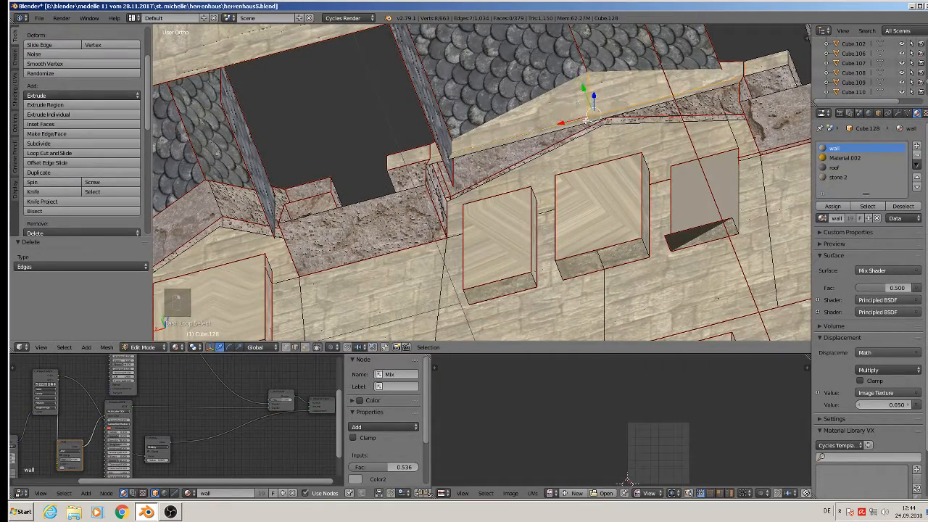
middle_drag(605, 129, 598, 98)
right_click(597, 97)
key(x)
click(597, 96)
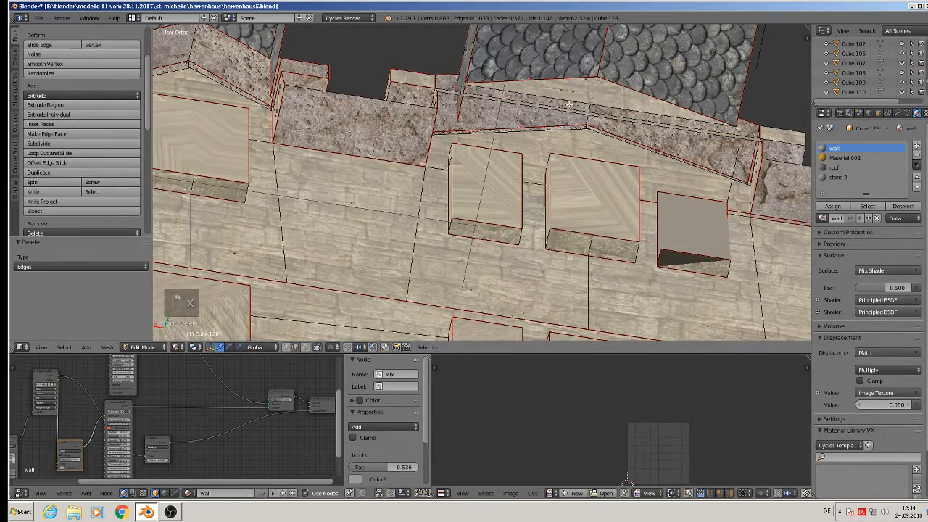
- Delete the edge of the superfluous wall strip running across the top of the wide gable
alt+right_click(563, 102)
key(x)
right_click(564, 103)
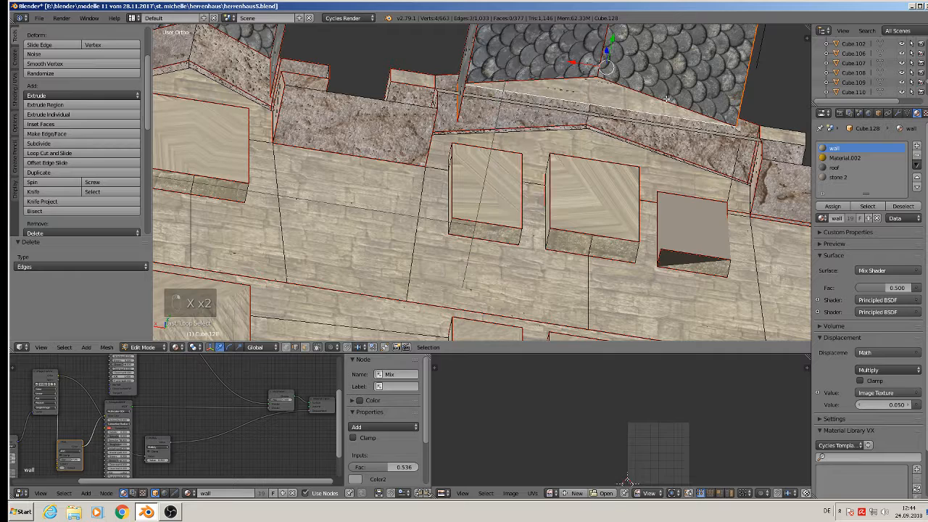
key(x)
click(580, 106)
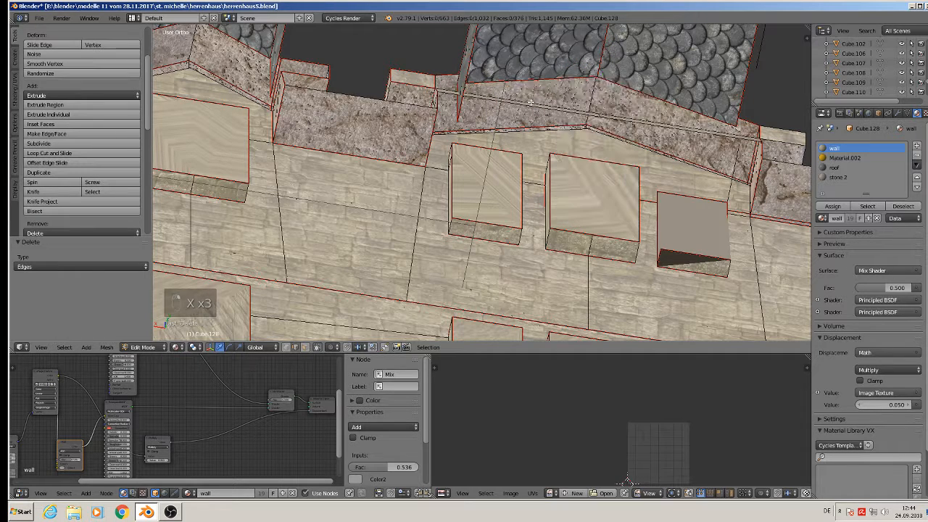
- Delete the short ledge edges at both ends of the wide gable
right_click(436, 79)
shift+right_click(757, 130)
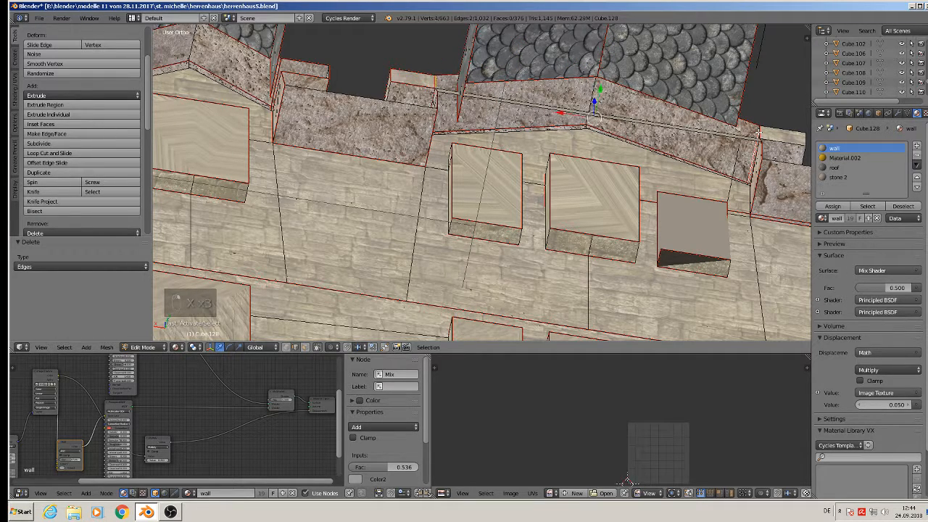
right_click(760, 131)
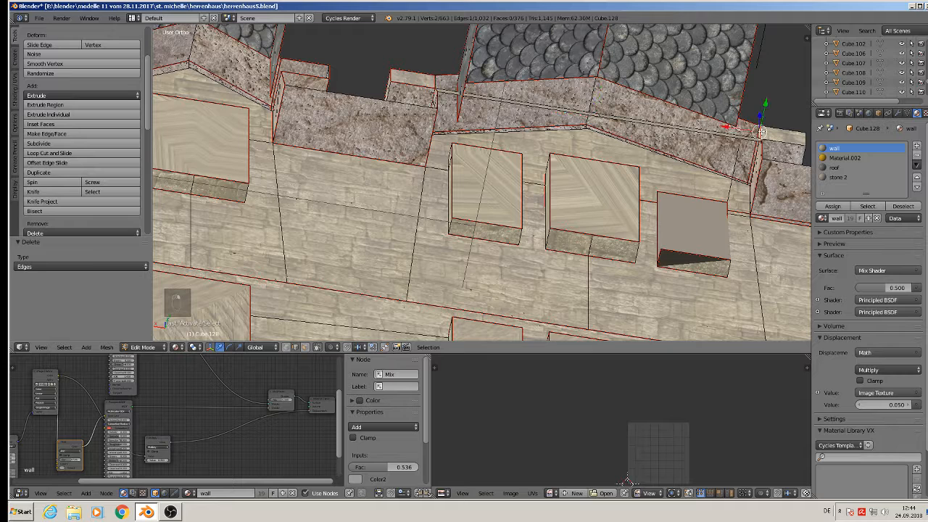
shift+right_click(440, 83)
key(x)
click(440, 83)
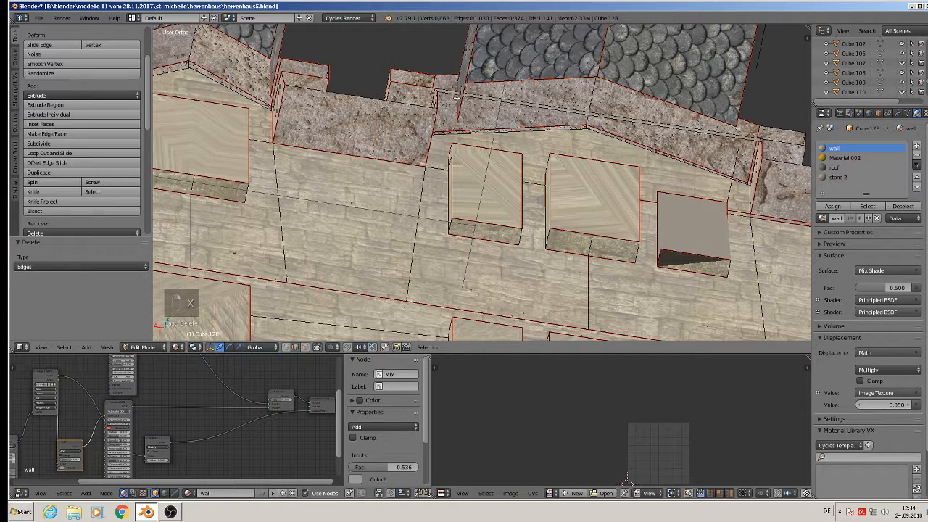
- Delete the remaining long edges running across the stone trim of the wide gable
right_click(510, 100)
shift+right_click(509, 102)
shift+right_click(628, 122)
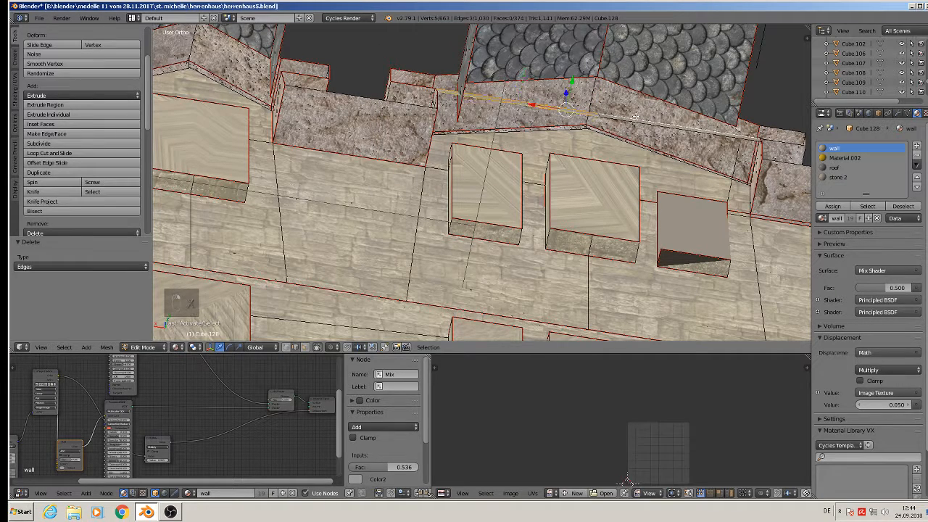
shift+right_click(634, 122)
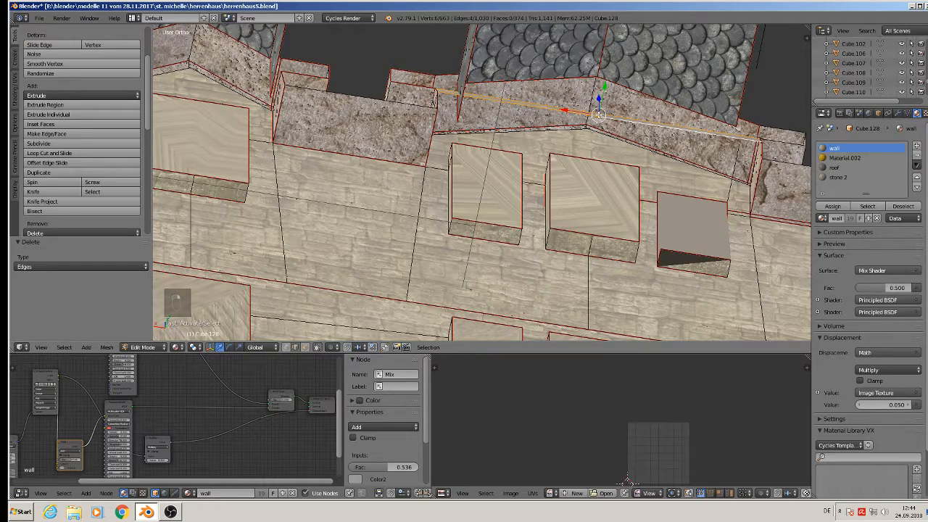
key(x)
click(599, 114)
mouse_move(600, 116)
middle_down()
mouse_move(632, 125)
mouse_move(614, 122)
middle_up()
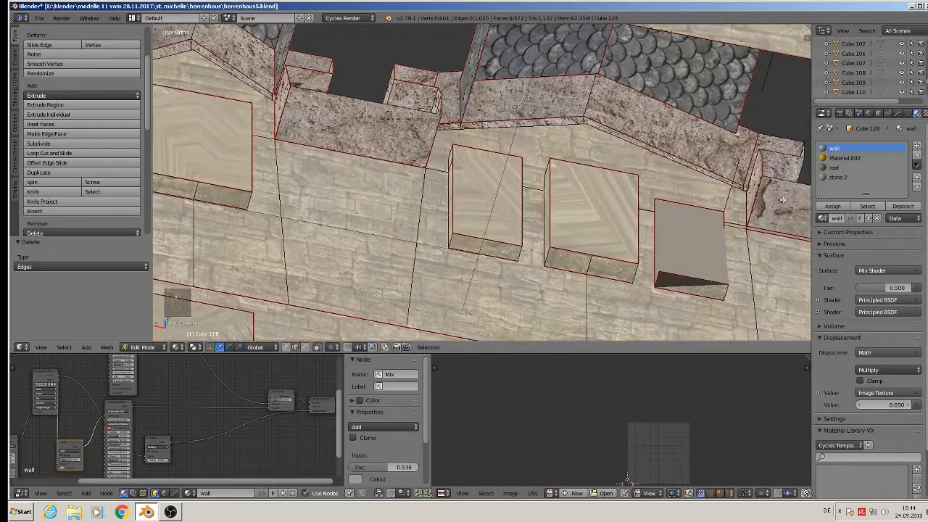
- Delete the stray edge at the wide gable's lower corner and the one beneath its dormer roof
right_click(731, 194)
scroll(731, 194, down, 2)
middle_drag(731, 193, 637, 198)
shift+right_click(610, 147)
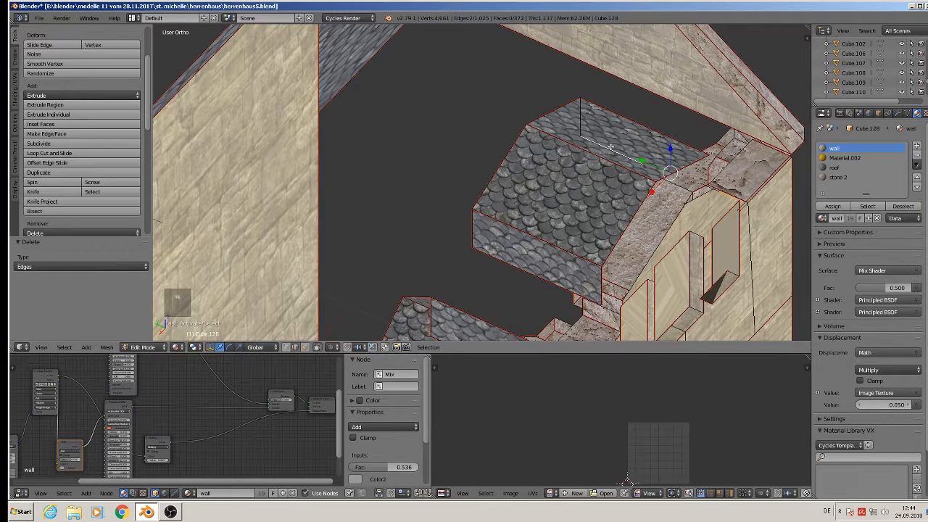
key(x)
click(611, 148)
- Examine the trim edges at the wide gable's peak and the whole house for leftover geometry
middle_drag(625, 153, 685, 185)
right_click(682, 190)
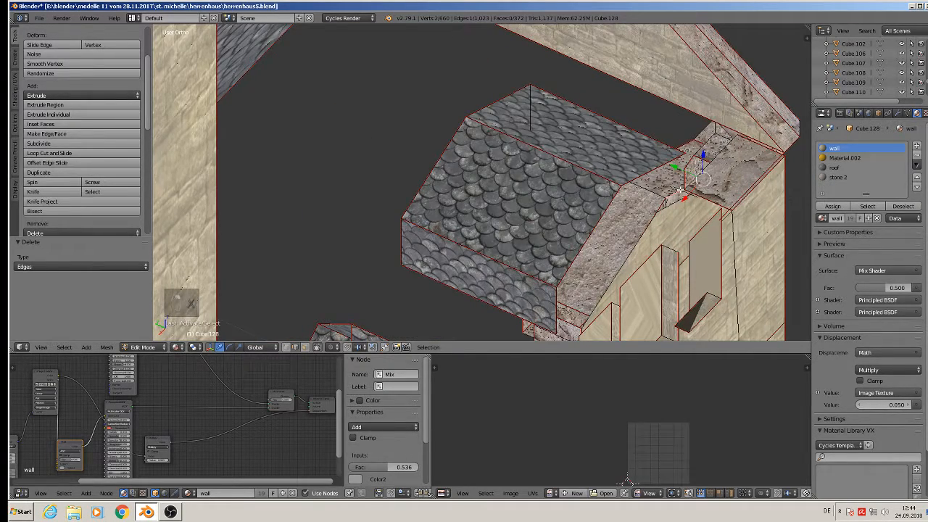
right_click(693, 192)
right_click(693, 192)
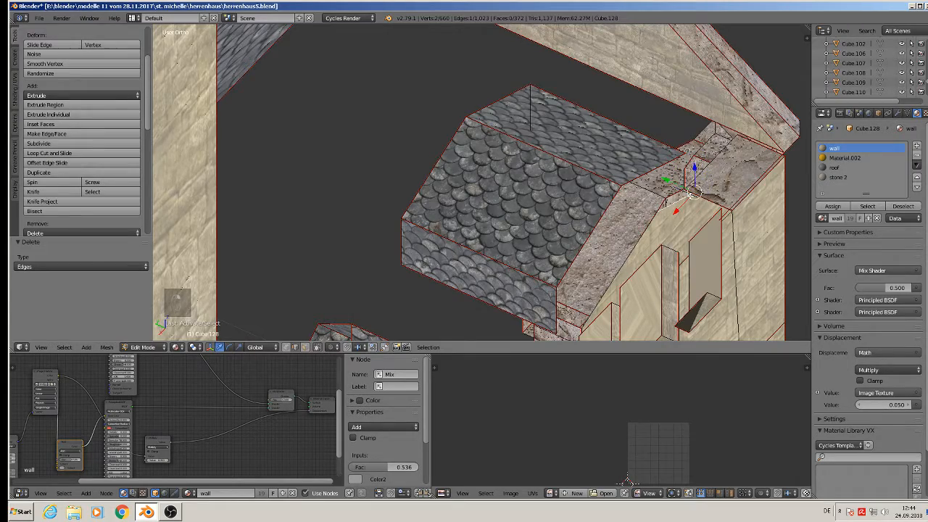
scroll(691, 194, down, 4)
middle_drag(687, 199, 568, 248)
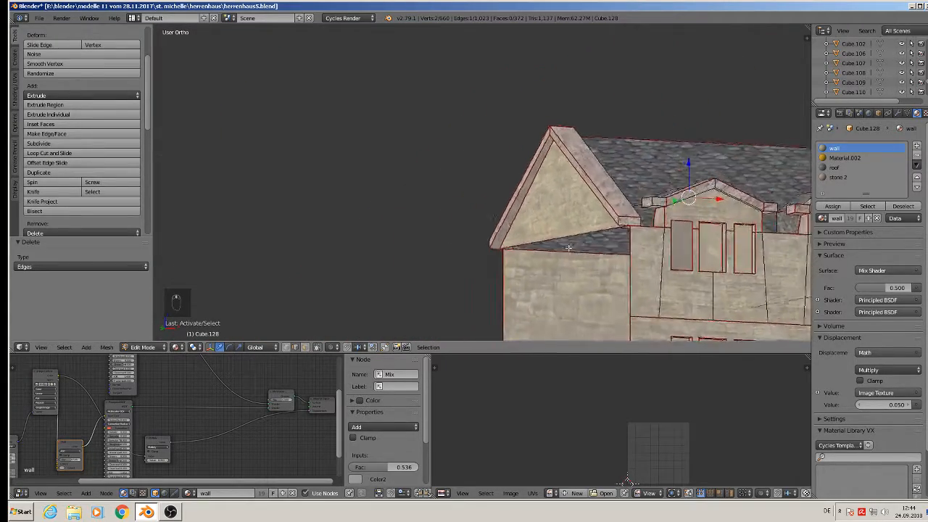
scroll(568, 248, down, 6)
key(a)
shift+middle_drag(559, 205, 458, 176)
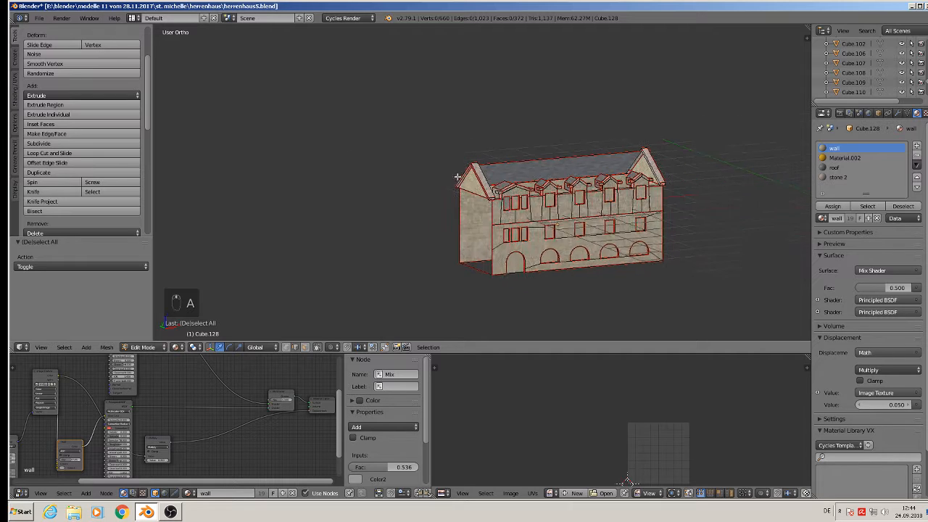
scroll(457, 177, up, 4)
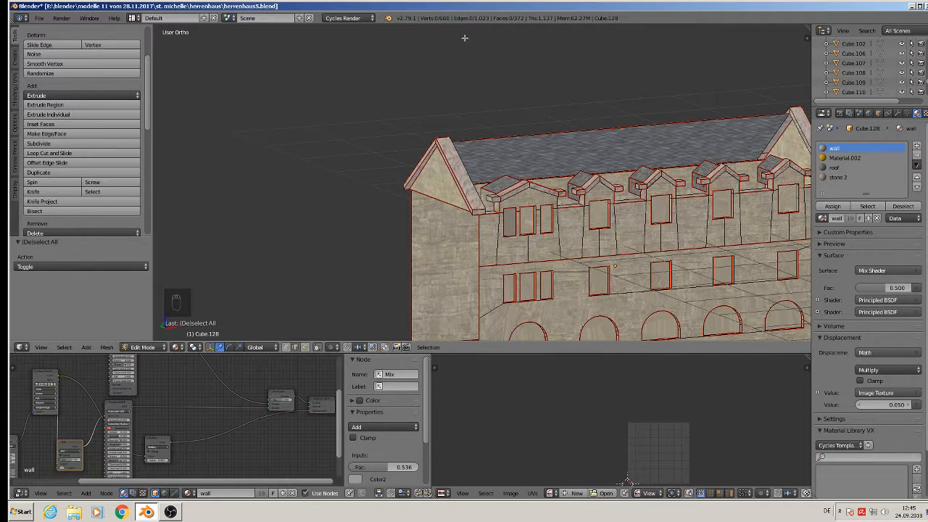
- Leave Edit Mode and save the Blender file
key(Tab)
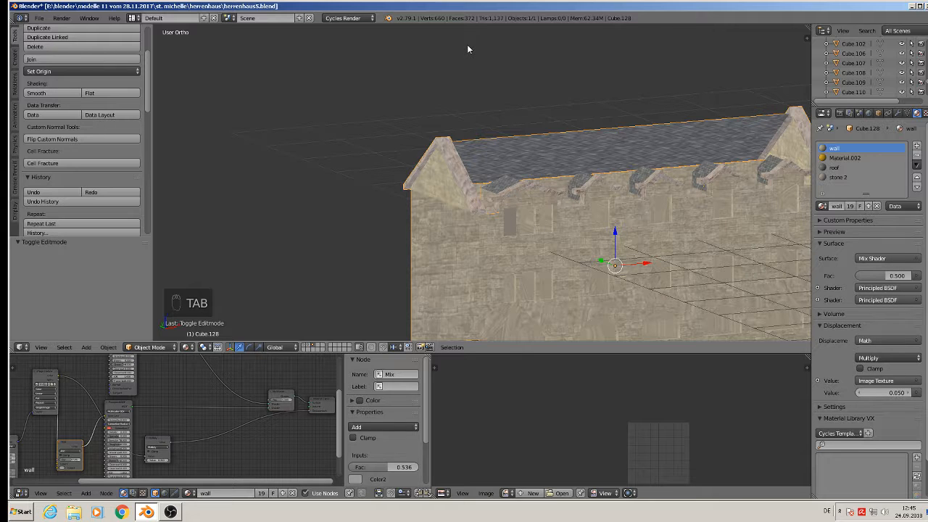
click(38, 20)
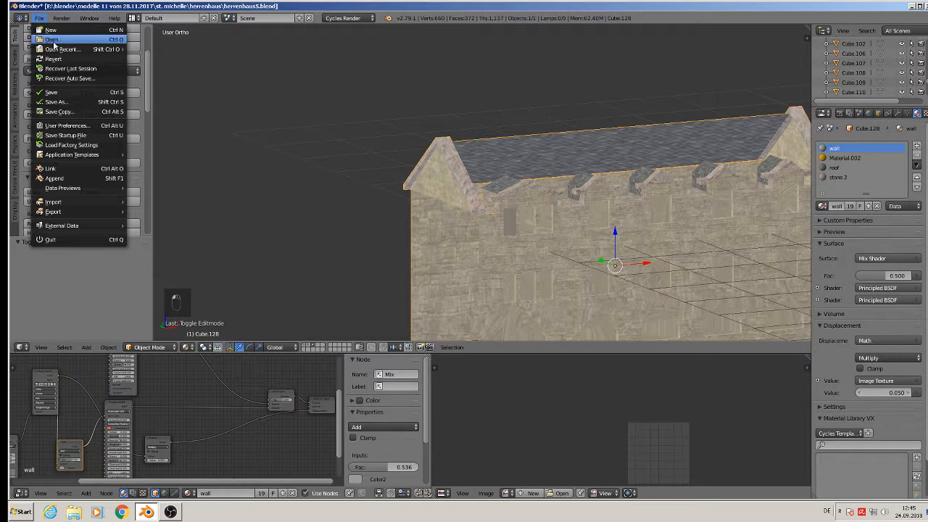
click(71, 96)
- Return to Edit Mode and examine the open roof slope behind the dormers and the far gable wall's inner edges
scroll(591, 229, up, 3)
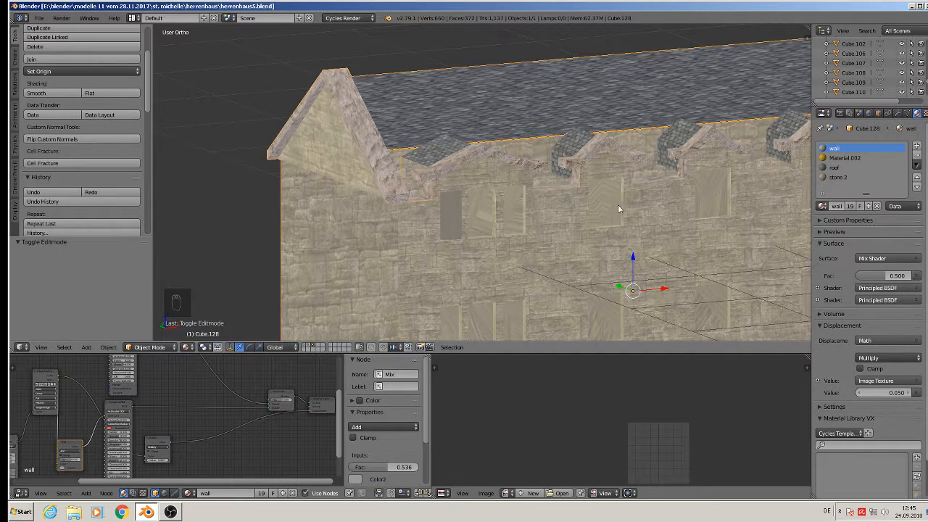
scroll(539, 118, up, 2)
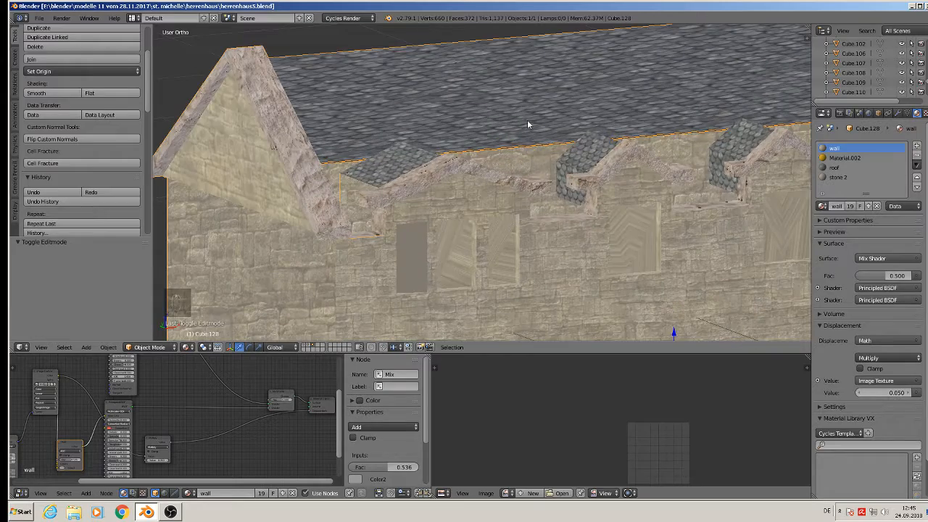
key(Tab)
scroll(513, 162, up, 4)
right_click(514, 156)
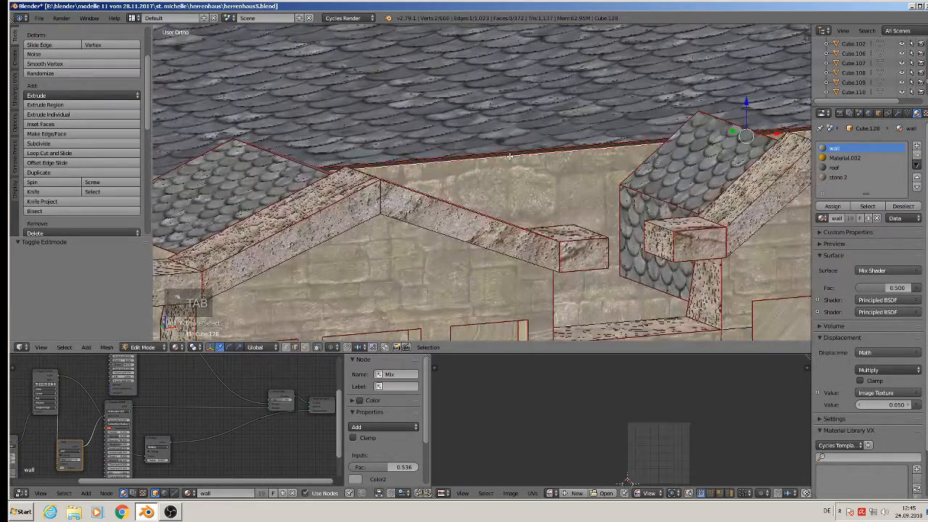
middle_drag(513, 156, 535, 174)
scroll(580, 180, down, 6)
shift+middle_drag(690, 278, 360, 230)
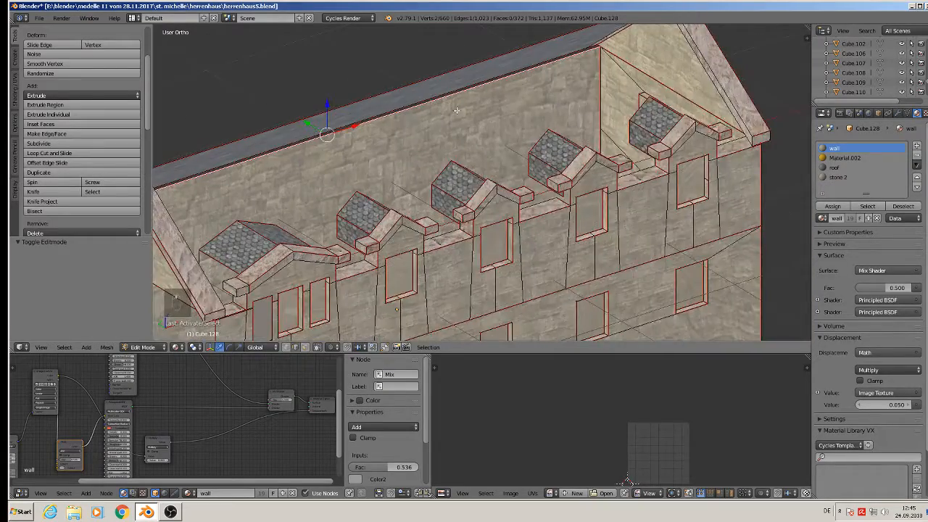
scroll(562, 61, up, 7)
shift+middle_drag(633, 45, 524, 134)
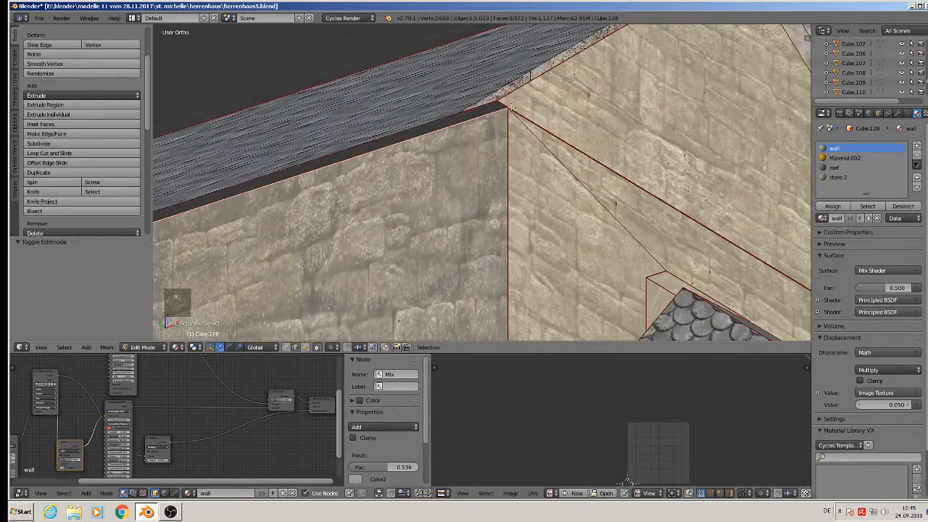
scroll(615, 149, down, 2)
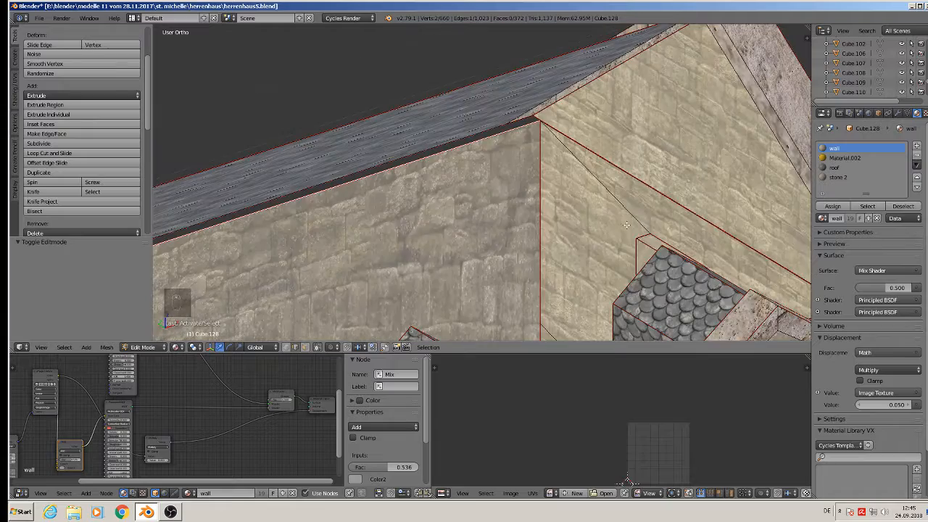
mouse_move(636, 243)
middle_down()
mouse_move(659, 242)
mouse_move(637, 233)
middle_up()
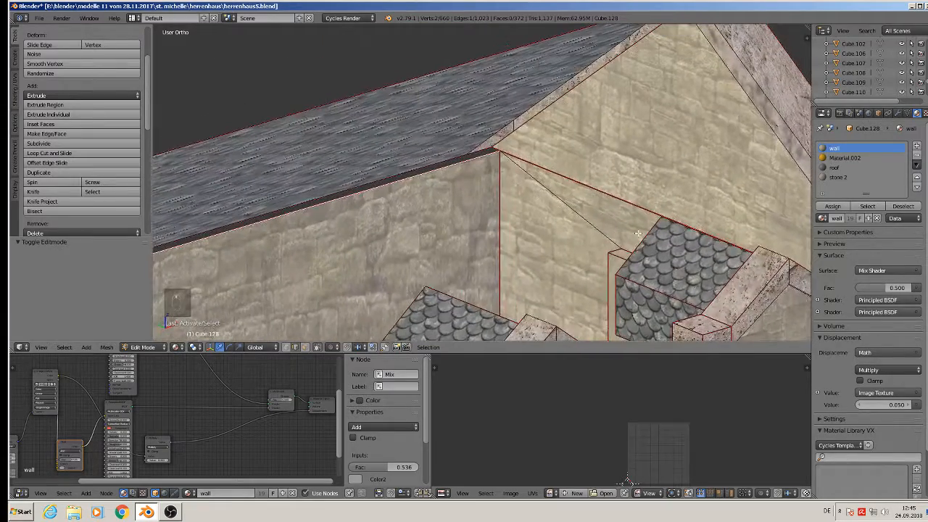
scroll(638, 234, down, 5)
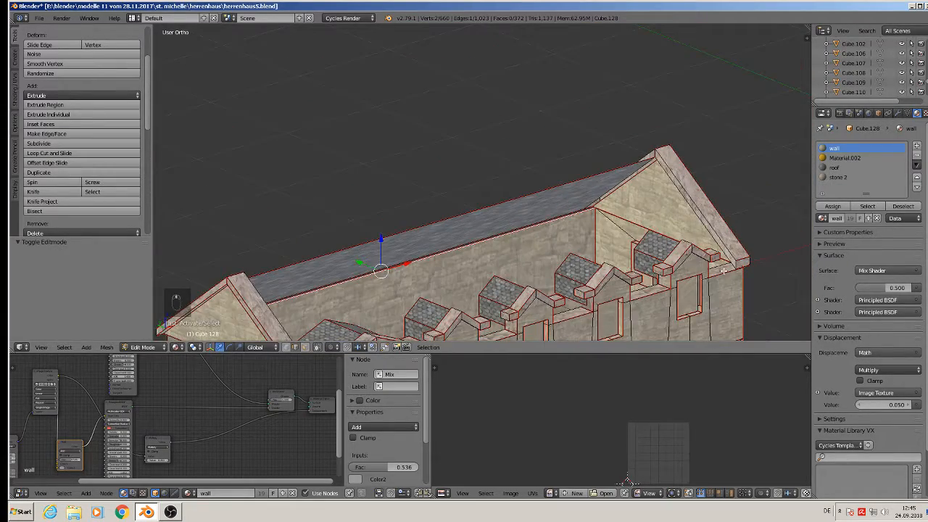
middle_drag(723, 270, 578, 255)
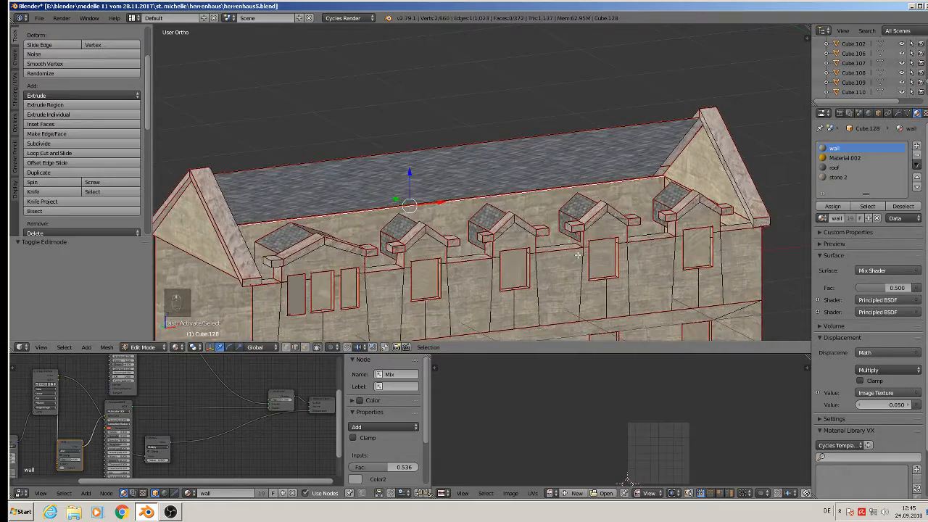
- Fill the open front roof slope with a face spanning the ridge and the sloping edges of both end gables
right_click(712, 145)
shift+right_click(633, 124)
middle_drag(437, 161, 270, 141)
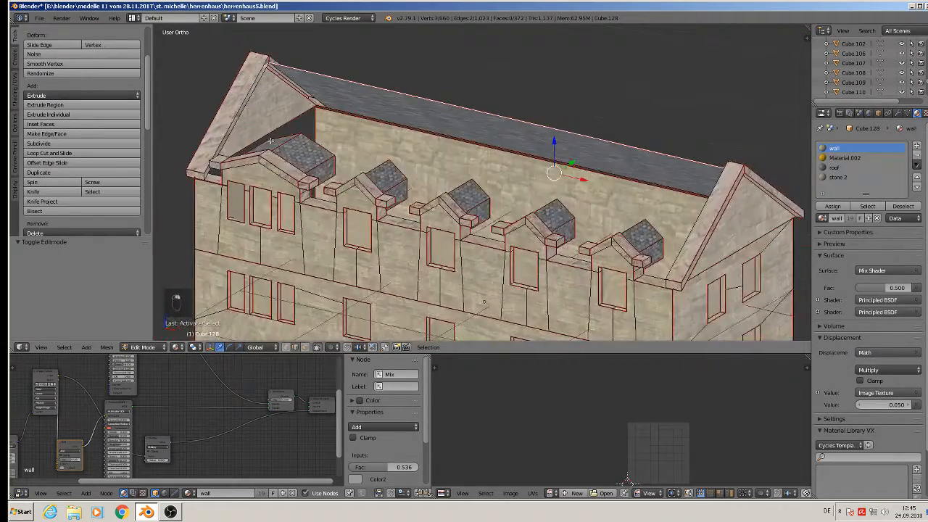
shift+right_click(262, 89)
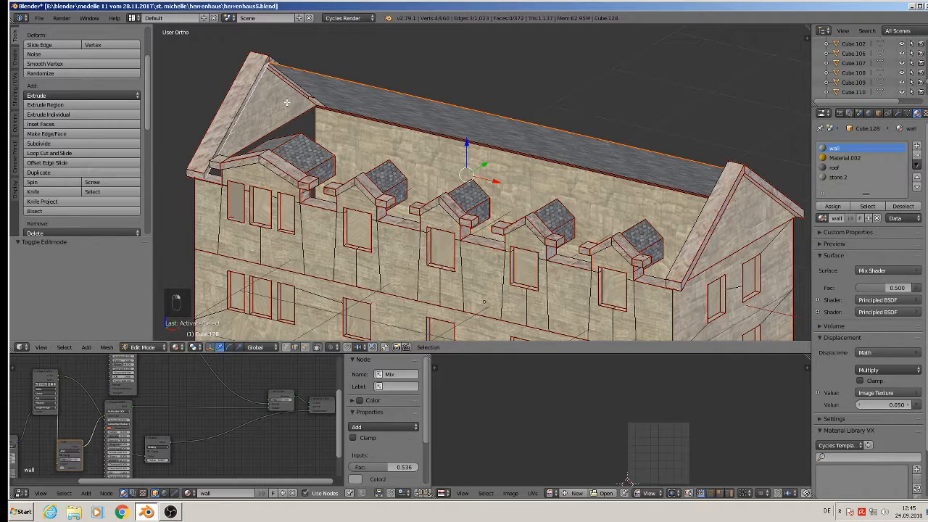
key(f)
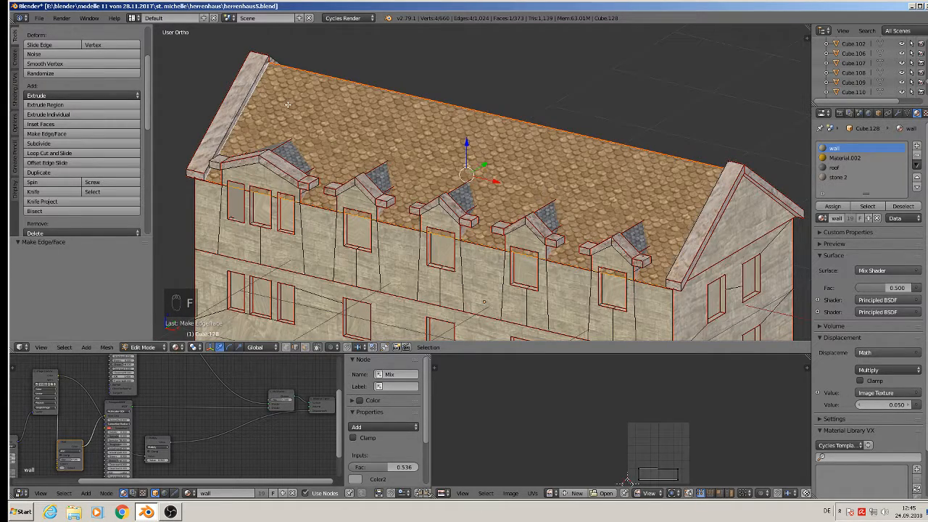
key(a)
- Move the new roof slope's eave edge 0.058 along the Y axis
middle_drag(342, 207, 580, 239)
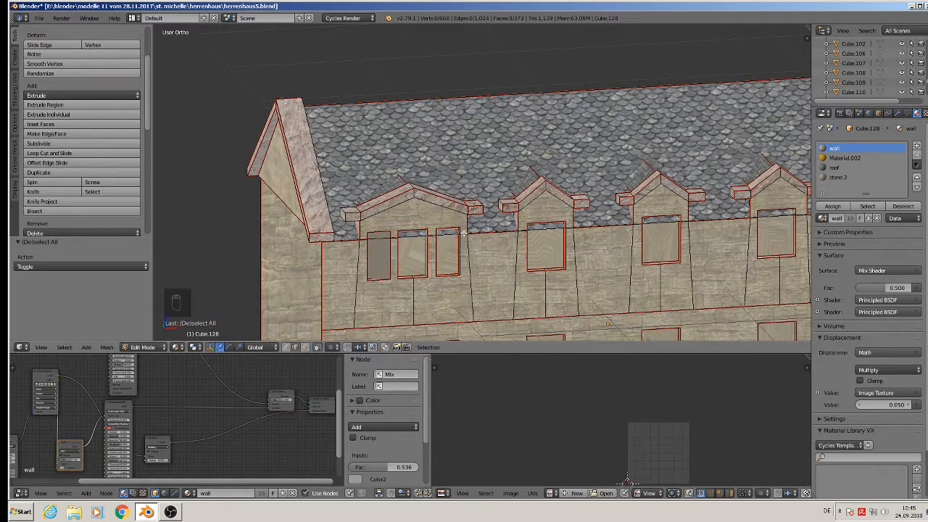
right_click(492, 231)
middle_drag(496, 257, 580, 281)
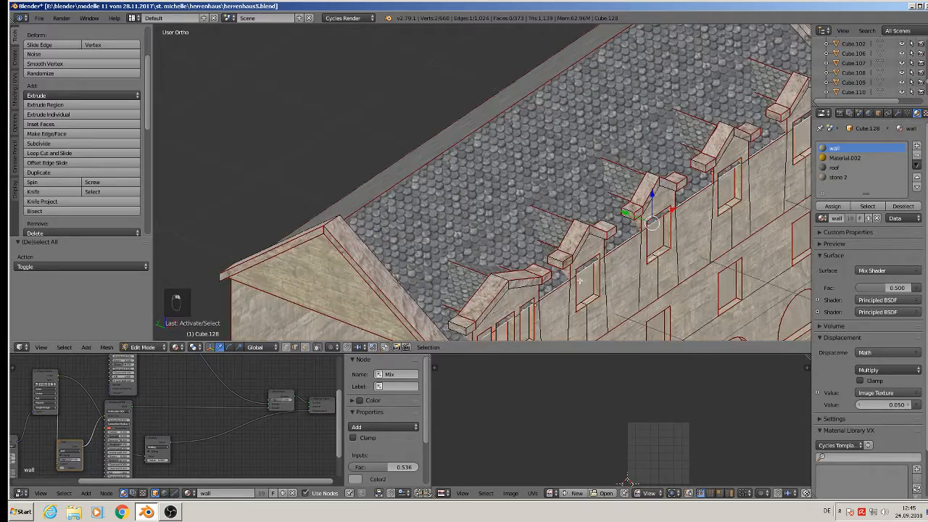
drag(633, 215, 627, 212)
middle_drag(633, 236, 555, 249)
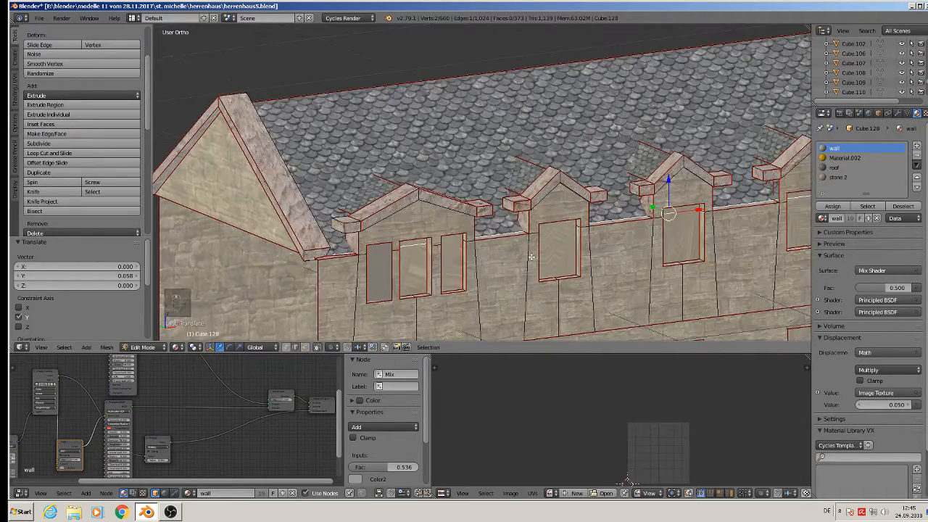
key(a)
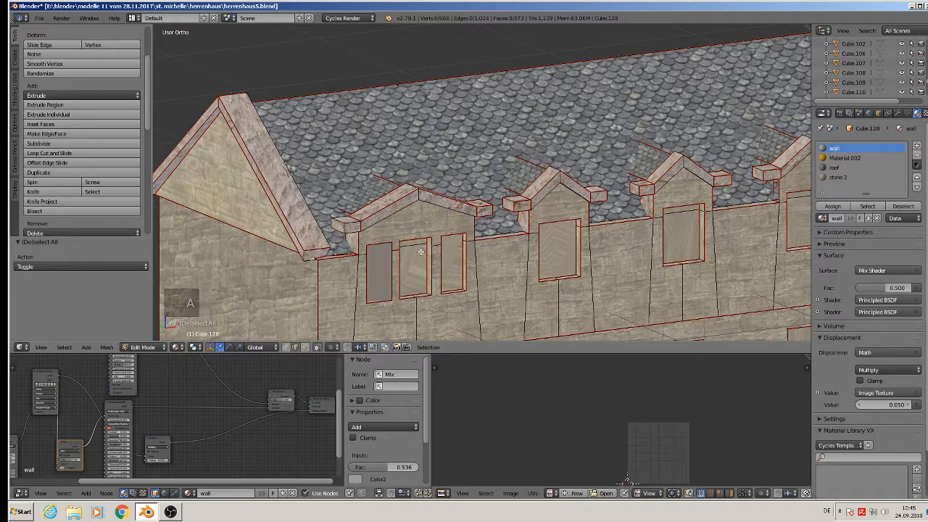
- Close the open end wall below the gable with a face bounded by its corner edges and ground edge
scroll(421, 252, down, 5)
scroll(435, 174, up, 2)
scroll(436, 198, down, 2)
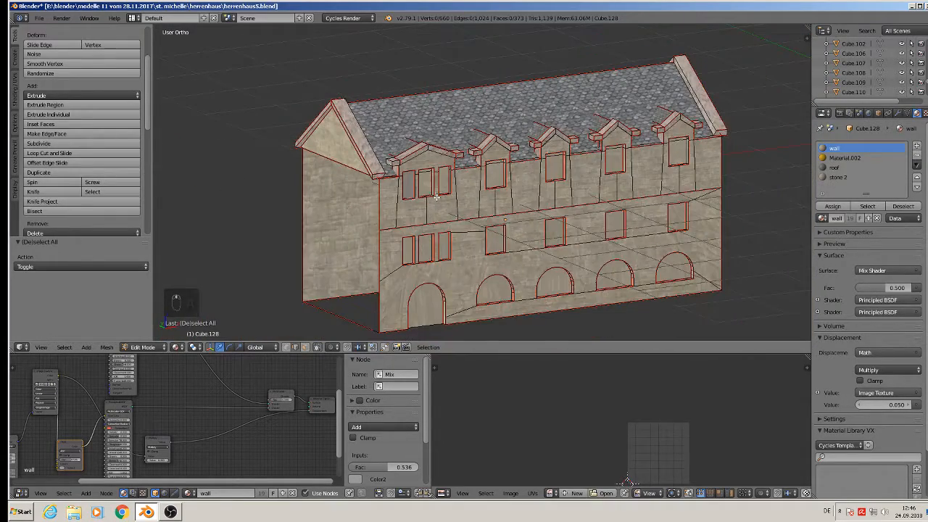
scroll(436, 197, up, 2)
right_click(370, 207)
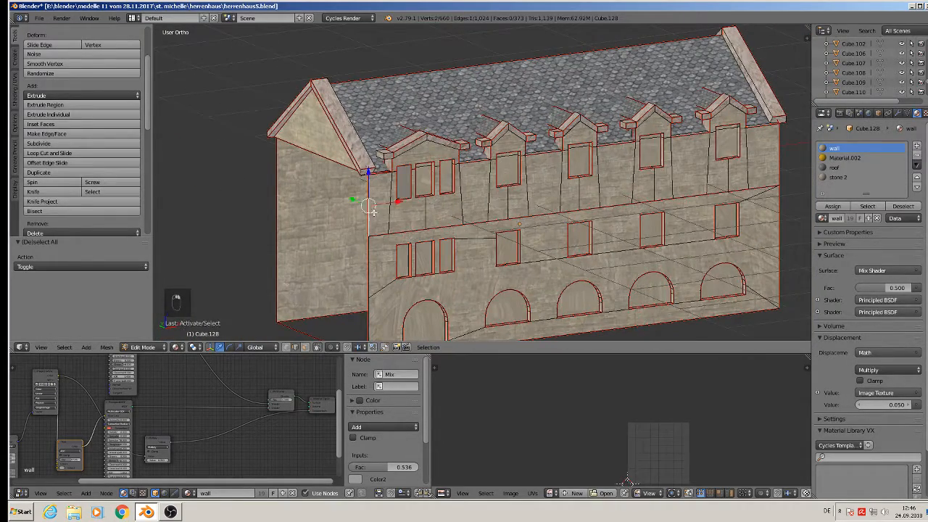
shift+right_click(366, 264)
shift+right_click(280, 222)
shift+middle_drag(313, 259, 317, 194)
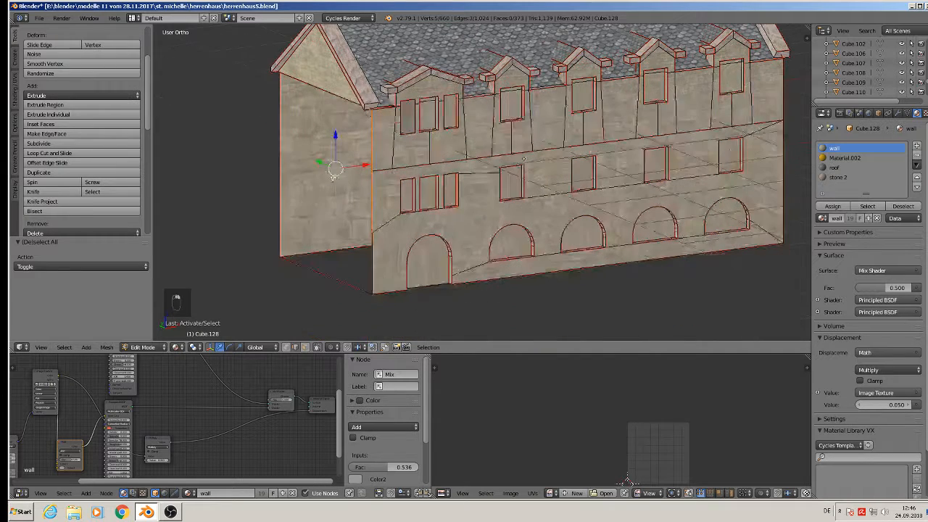
shift+right_click(372, 273)
shift+right_click(353, 276)
shift+right_click(366, 290)
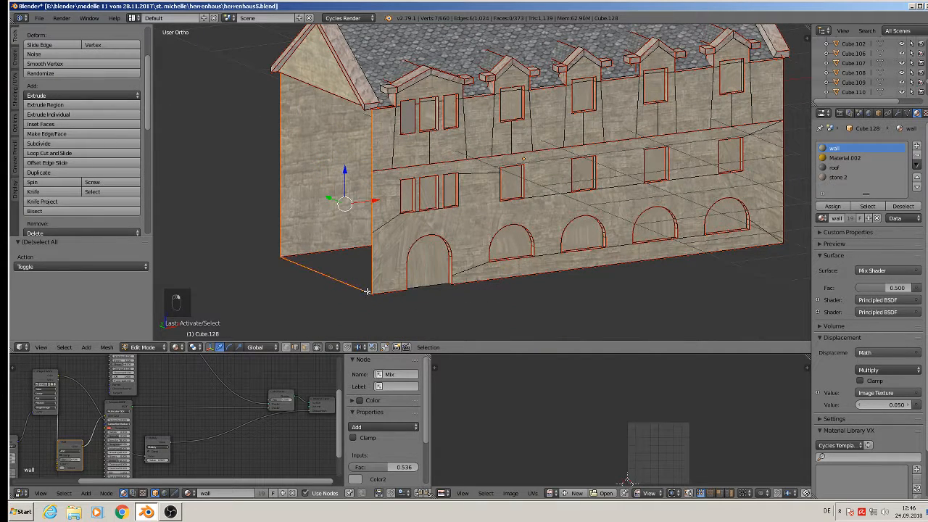
key(f)
key(a)
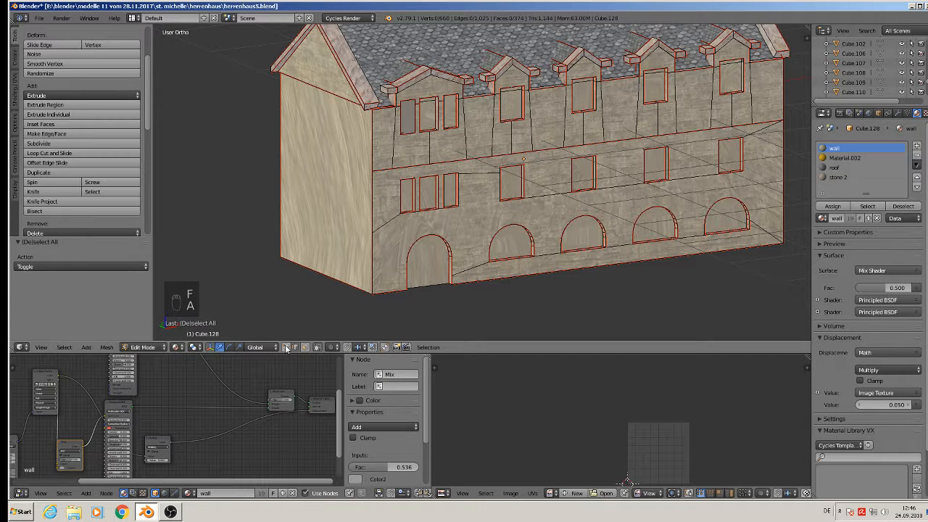
- Dissolve the surplus vertex on the end wall's ground edge near the front corner
scroll(354, 290, up, 5)
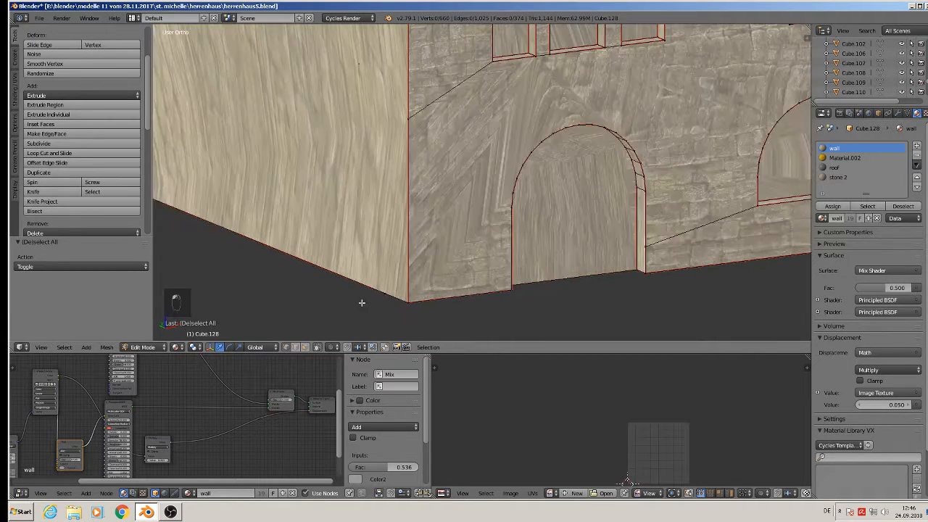
scroll(362, 303, up, 2)
right_click(388, 288)
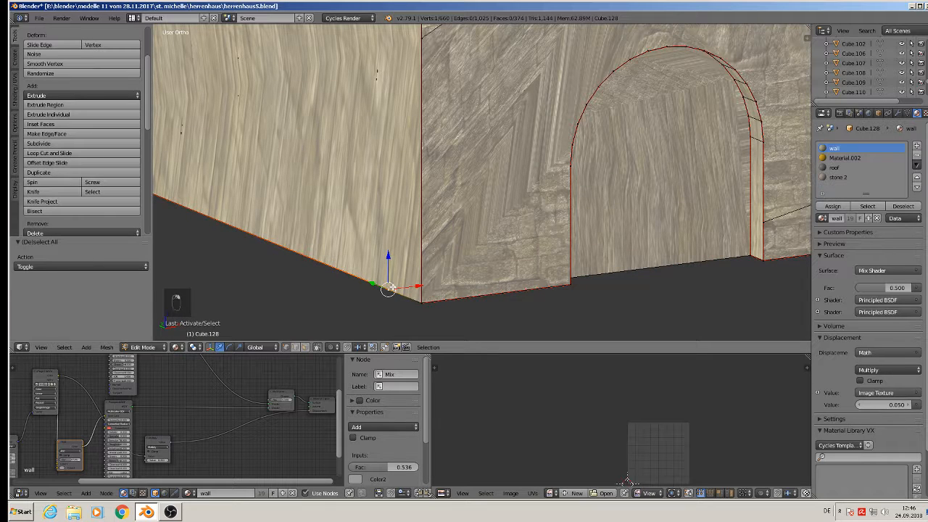
key(x)
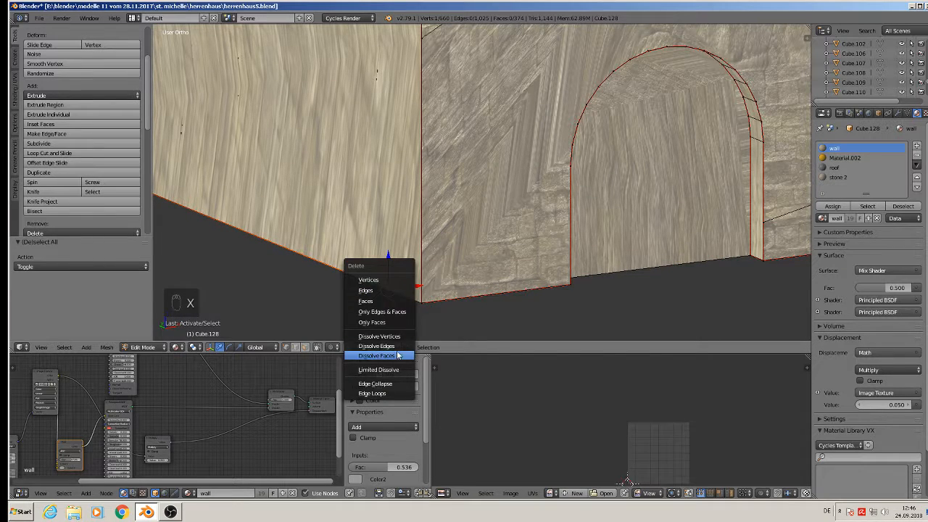
click(404, 336)
scroll(396, 297, down, 8)
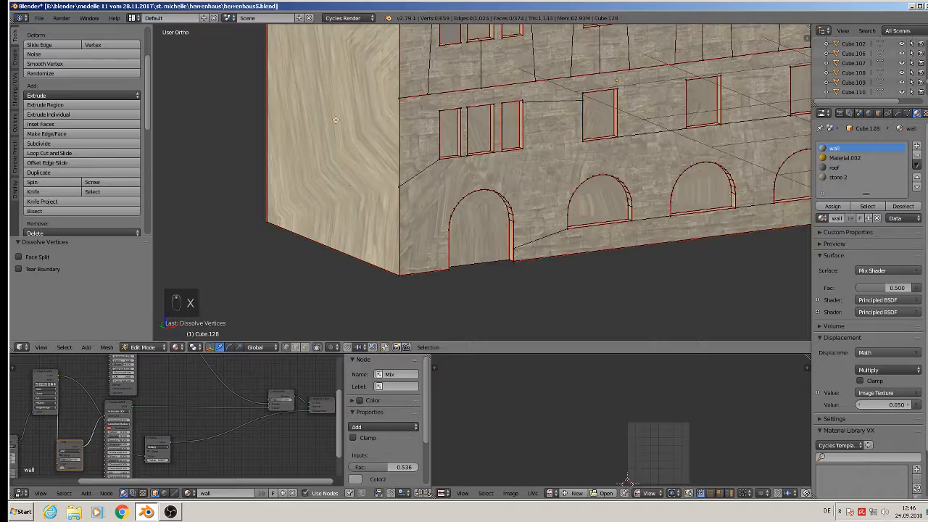
- Examine the front facade around the dormers and windows for leftover construction edges
middle_drag(386, 273, 329, 219)
scroll(315, 248, up, 2)
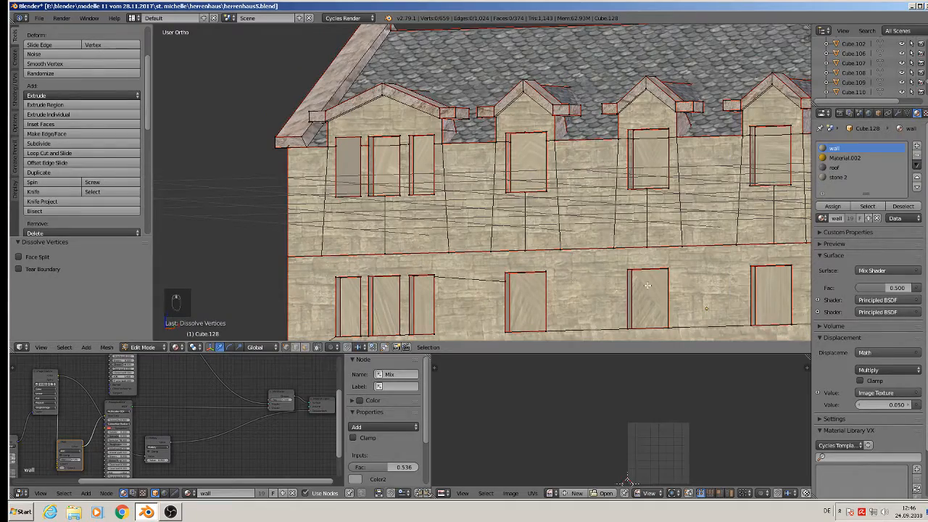
shift+middle_drag(662, 247, 338, 156)
middle_drag(628, 192, 517, 211)
scroll(573, 197, down, 2)
shift+middle_drag(364, 197, 590, 173)
middle_drag(589, 173, 530, 220)
scroll(517, 214, up, 2)
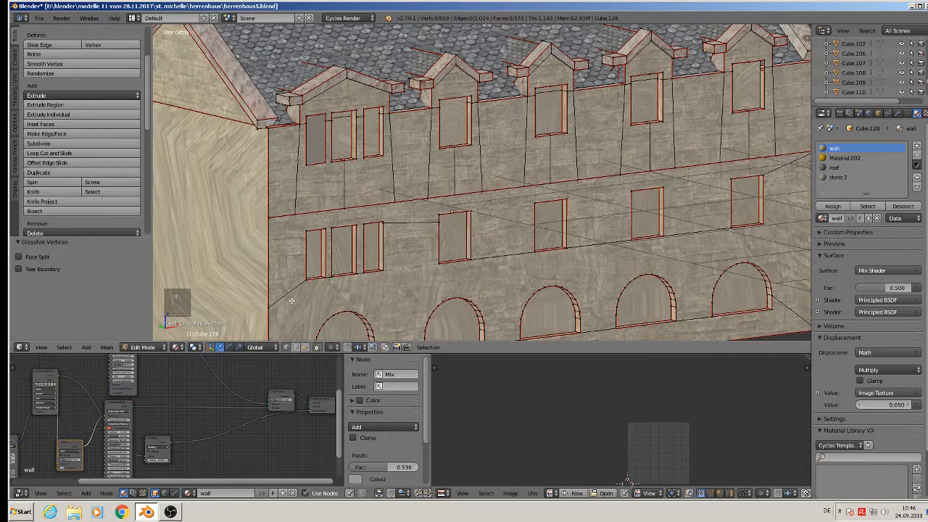
- Dissolve the vertical wall edges below the triple-window dormer and the neighbouring second dormer's window
right_click(338, 180)
key(x)
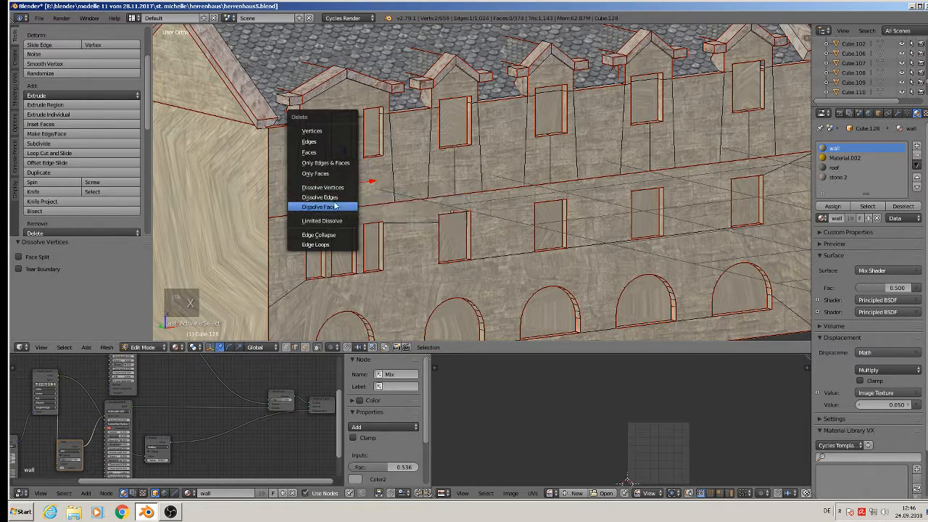
click(335, 197)
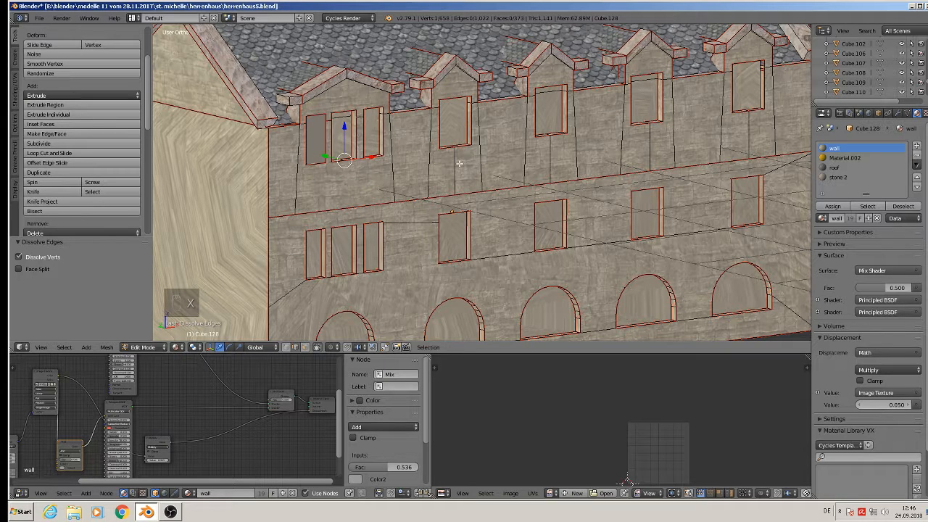
right_click(460, 164)
key(x)
click(460, 163)
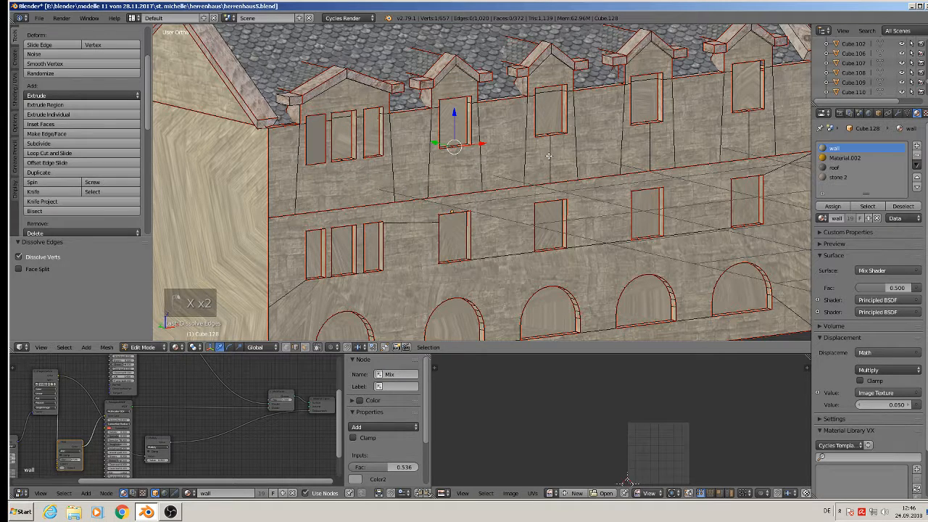
- Dissolve the vertical wall edges below the third, fourth and fifth dormer windows and the slanted edge beside the fourth dormer
right_click(549, 156)
right_click(602, 150)
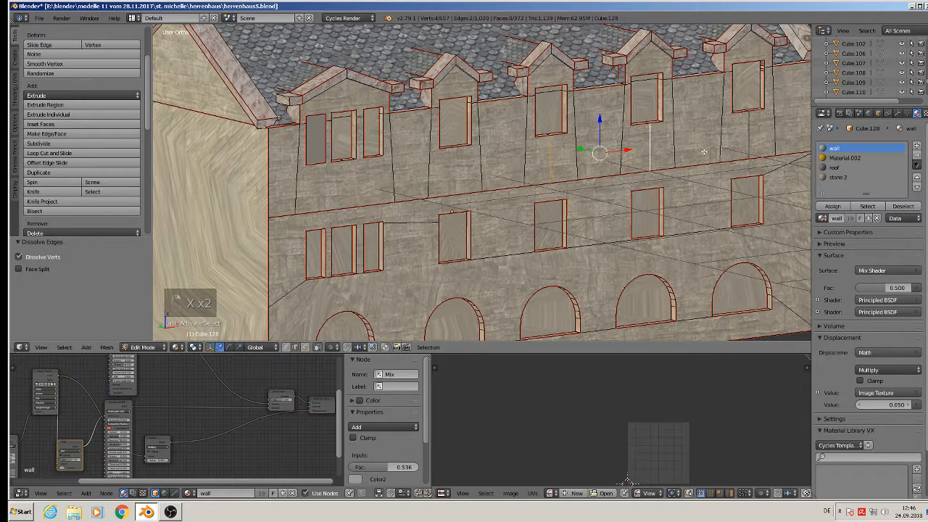
right_click(649, 145)
key(x)
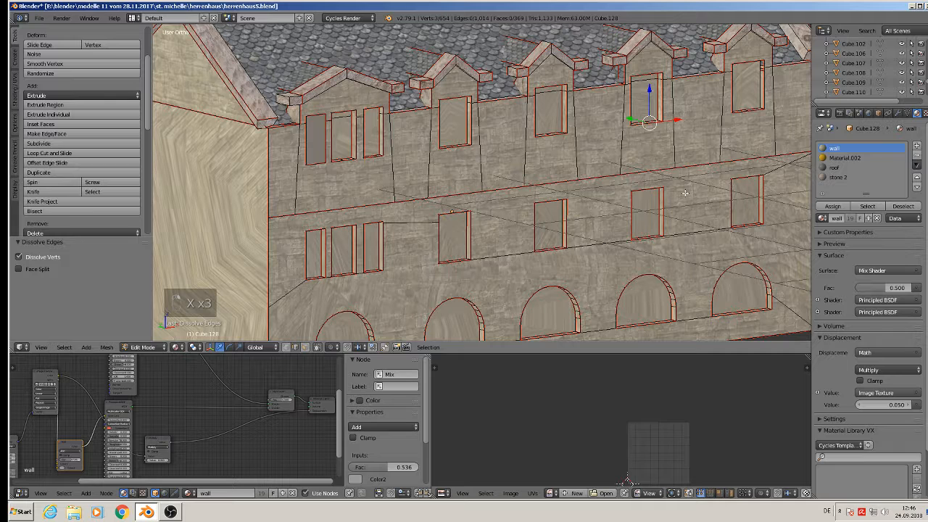
right_click(624, 143)
key(x)
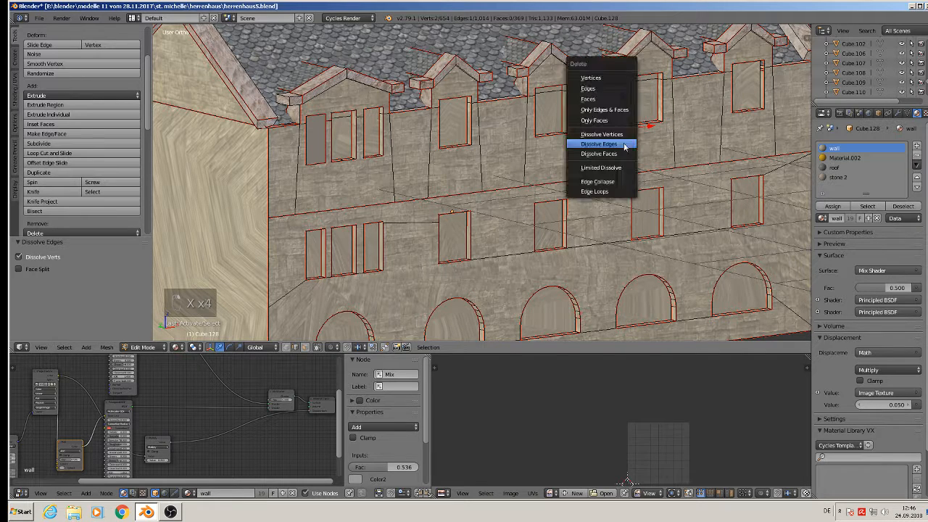
click(623, 143)
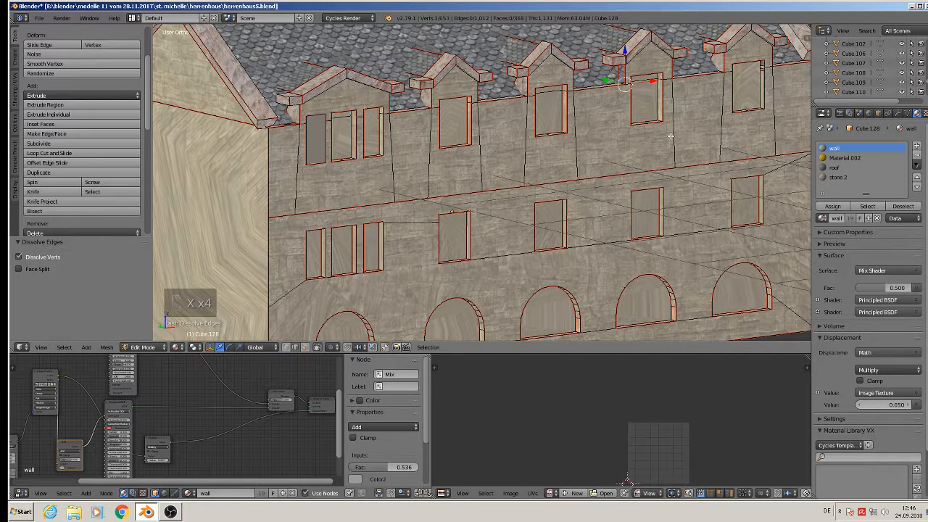
- Dissolve the remaining slanted edges beside all five dormers in the upper-storey front wall
right_click(301, 179)
shift+right_click(394, 178)
shift+right_click(426, 176)
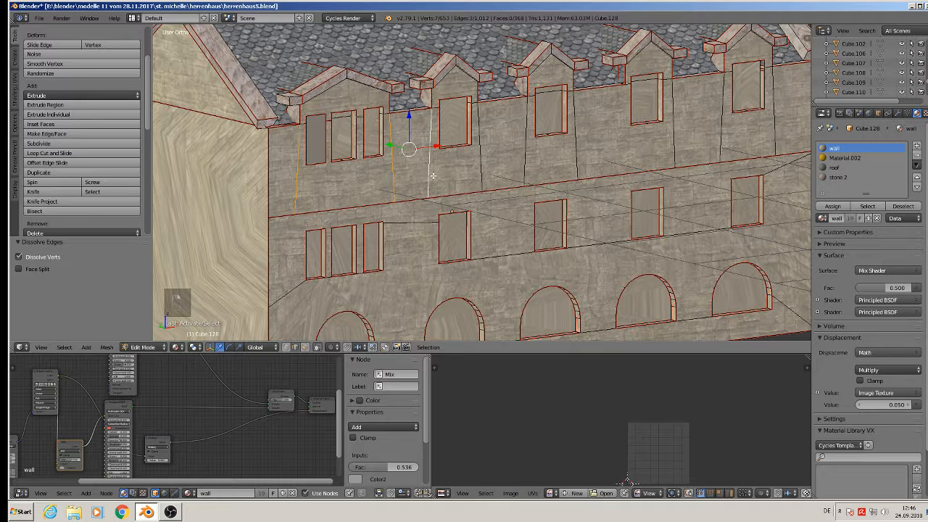
shift+right_click(481, 172)
shift+right_click(528, 162)
shift+right_click(573, 157)
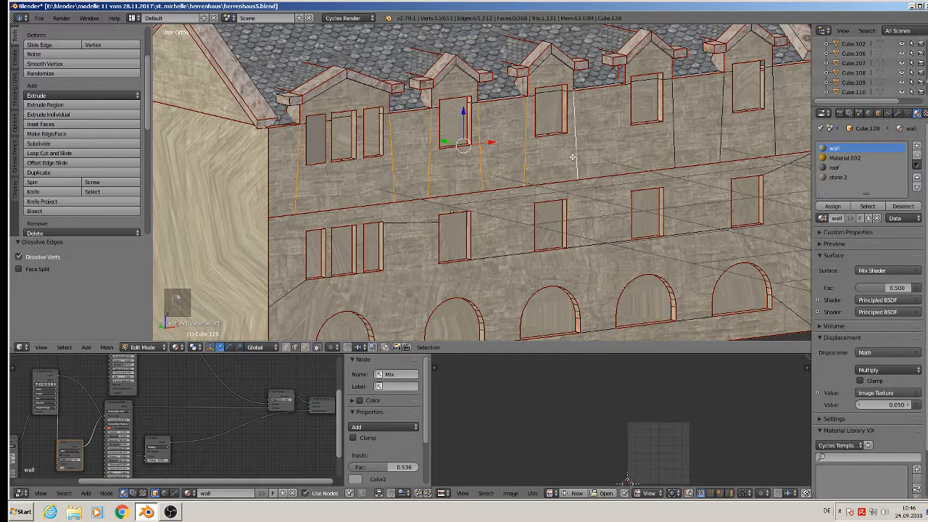
shift+right_click(675, 149)
shift+right_click(727, 140)
shift+right_click(775, 130)
key(x)
click(778, 130)
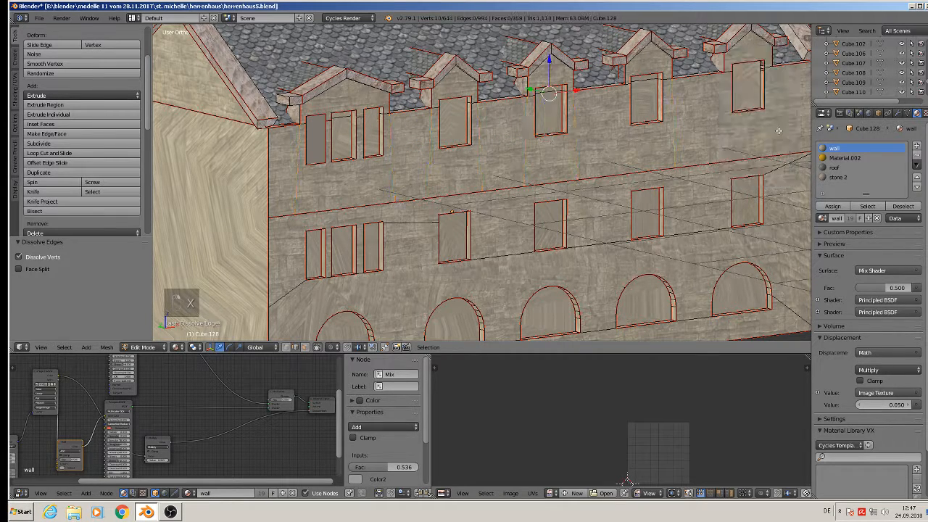
- Select the whole house mesh and remove its double vertices
scroll(767, 153, down, 3)
middle_drag(726, 223, 677, 204)
scroll(503, 192, up, 3)
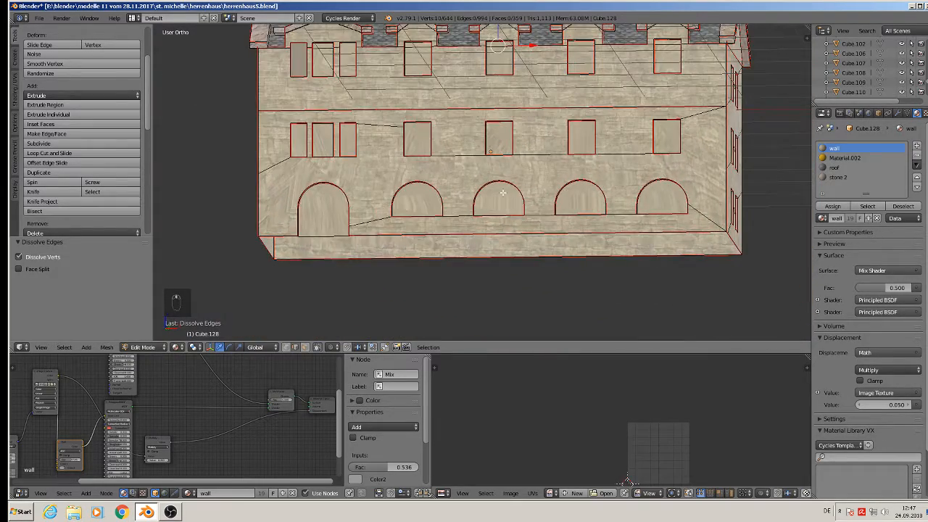
middle_drag(564, 173, 516, 178)
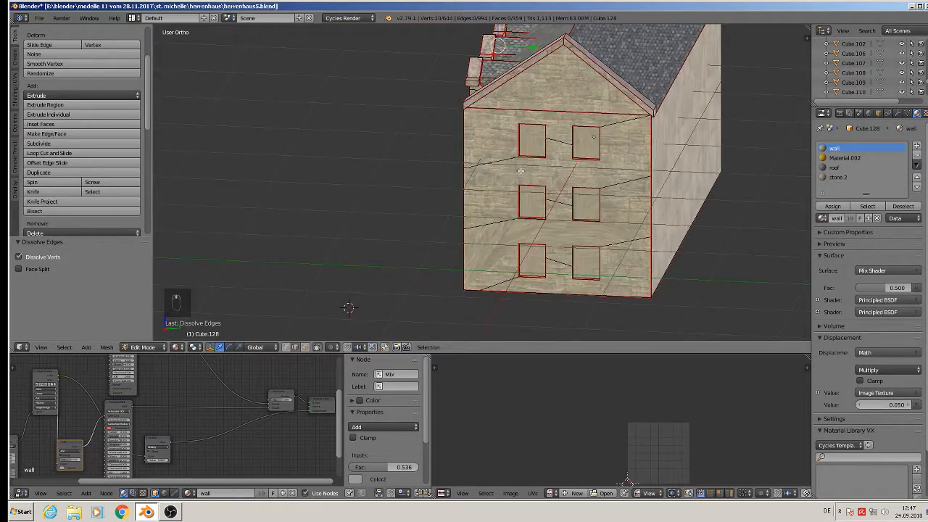
middle_drag(577, 118, 573, 214)
key(a)
key(a)
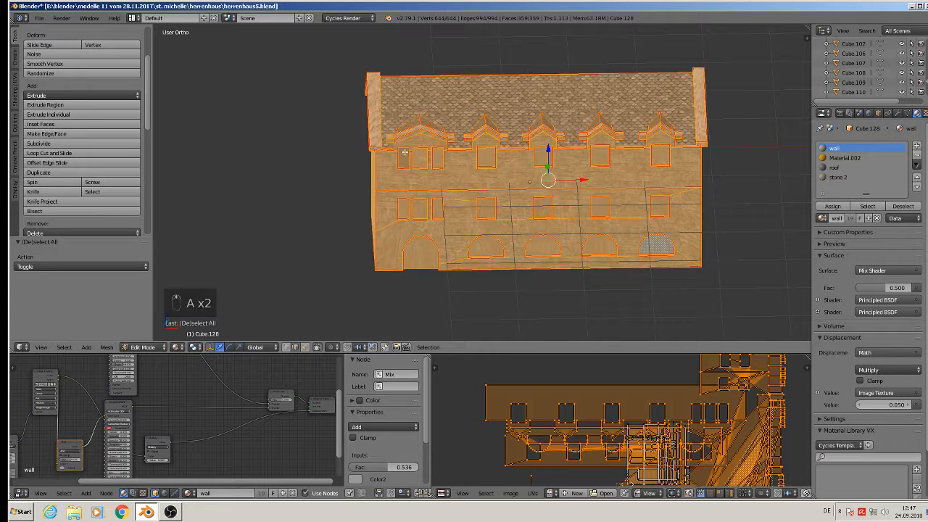
scroll(65, 181, down, 5)
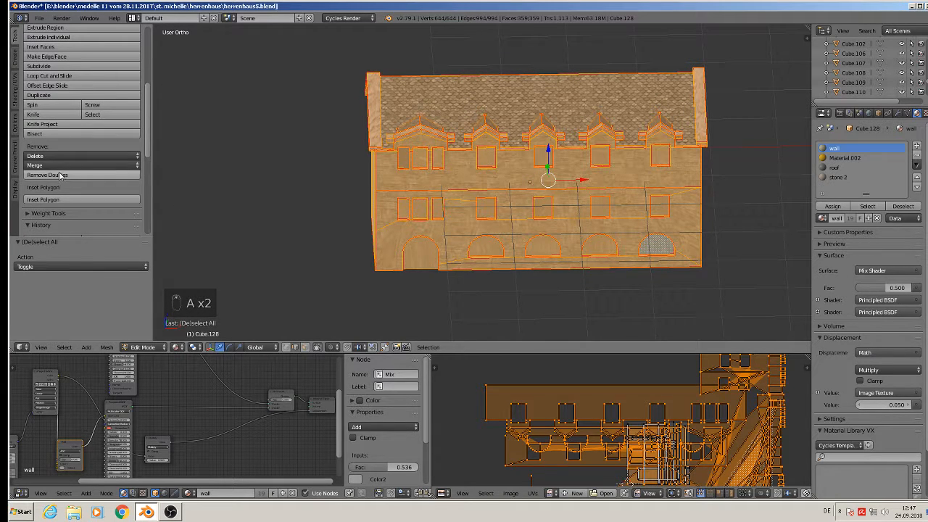
click(58, 178)
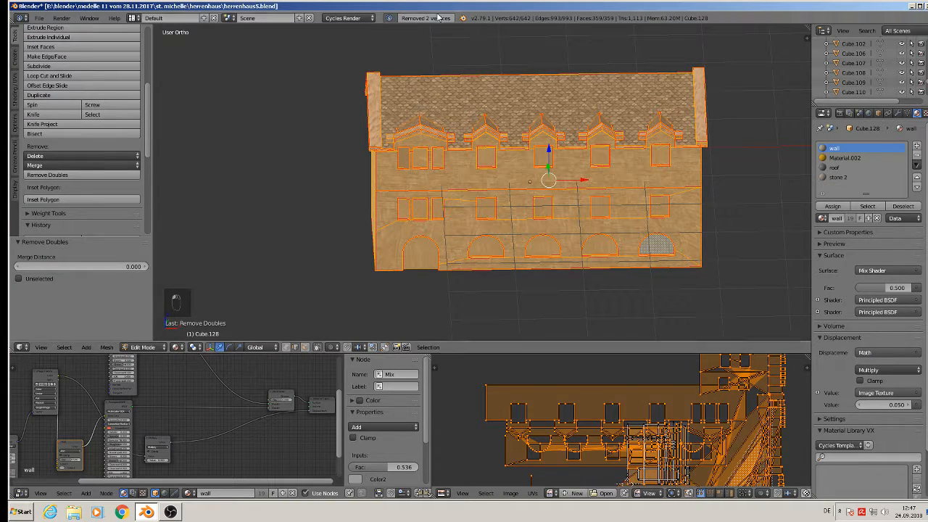
- Clean up the mesh by deleting its loose vertices and edges
click(112, 348)
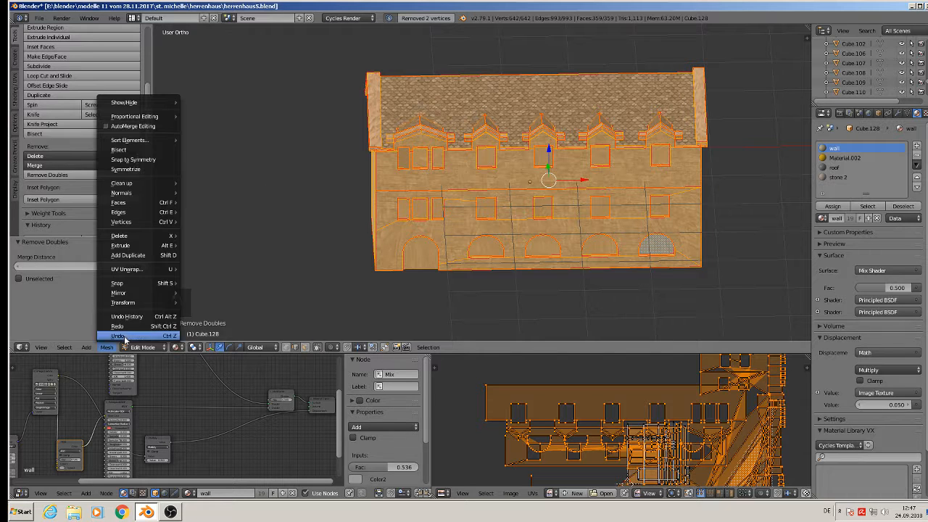
mouse_move(167, 182)
click(231, 182)
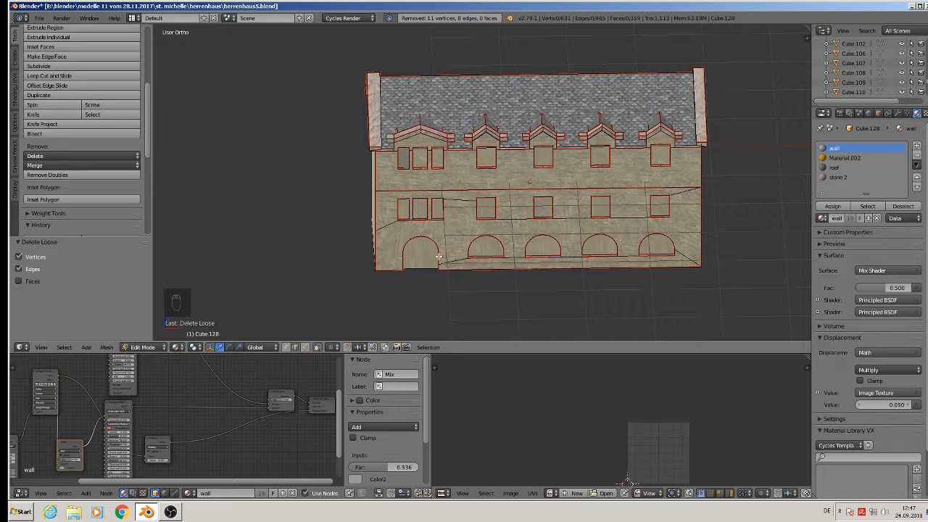
- Leave Edit Mode and save the cleaned-up house to the existing Blender file
key(Tab)
middle_drag(438, 255, 433, 159)
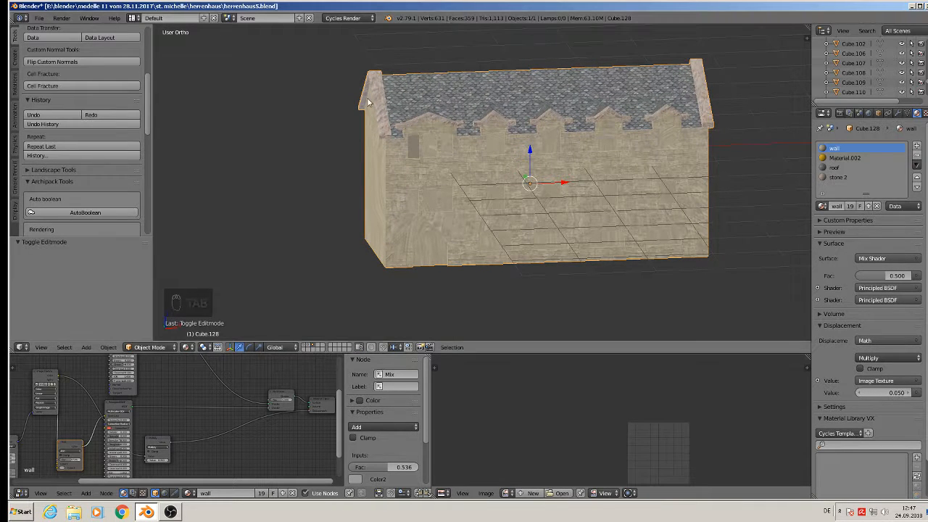
click(39, 18)
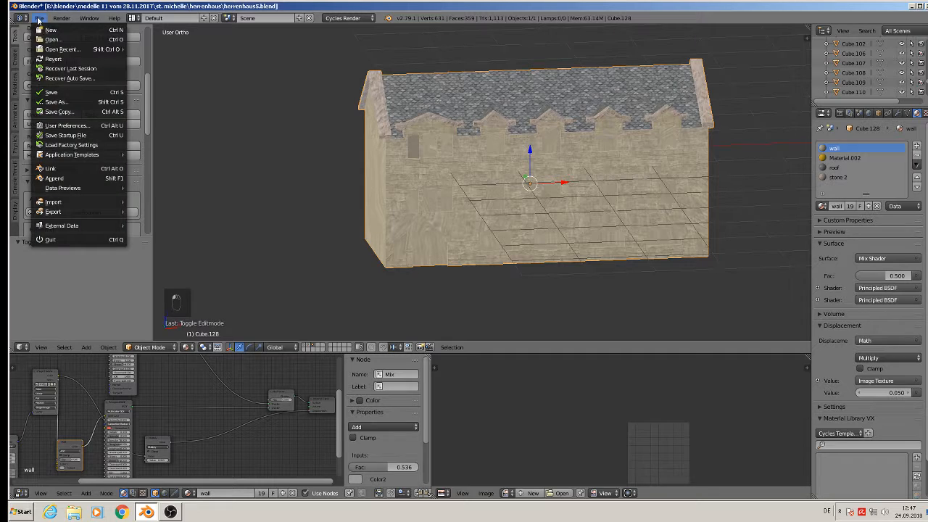
click(58, 92)
- Enter Edit Mode on the house and dissolve every other cross edge in the arched reveal of the ground-floor doorway
mouse_move(653, 201)
middle_down()
mouse_move(590, 203)
mouse_move(537, 189)
mouse_move(553, 127)
mouse_move(713, 193)
mouse_move(796, 197)
mouse_move(198, 195)
mouse_move(726, 182)
mouse_move(648, 176)
mouse_move(636, 187)
mouse_move(641, 202)
middle_up()
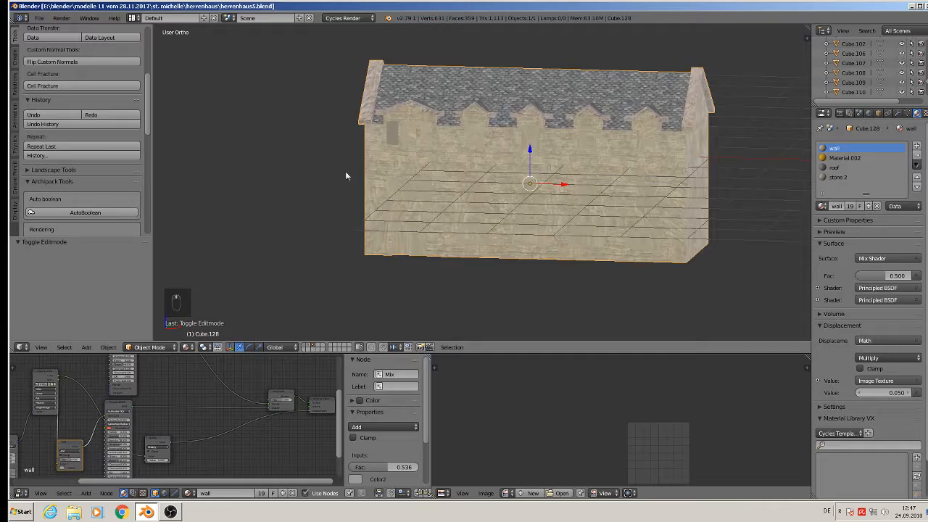
middle_drag(588, 215, 500, 246)
key(Tab)
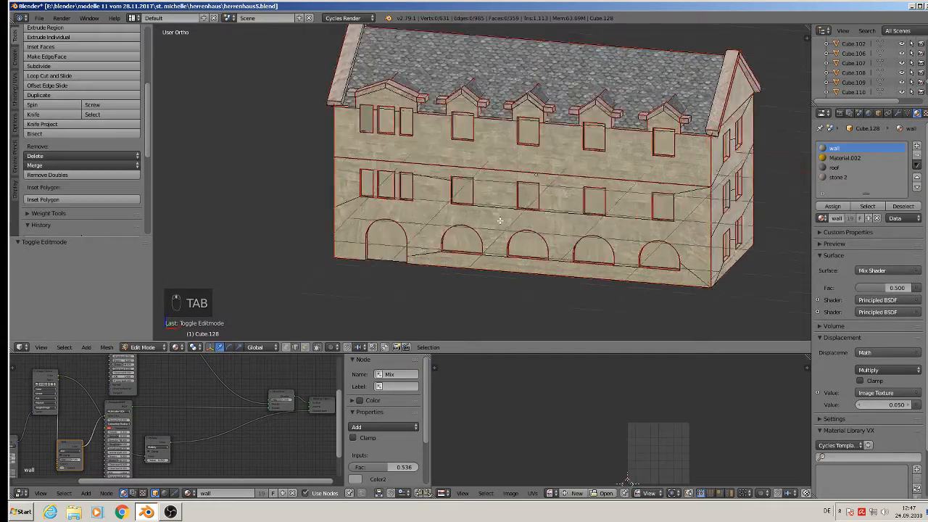
scroll(453, 234, up, 3)
scroll(453, 234, up, 5)
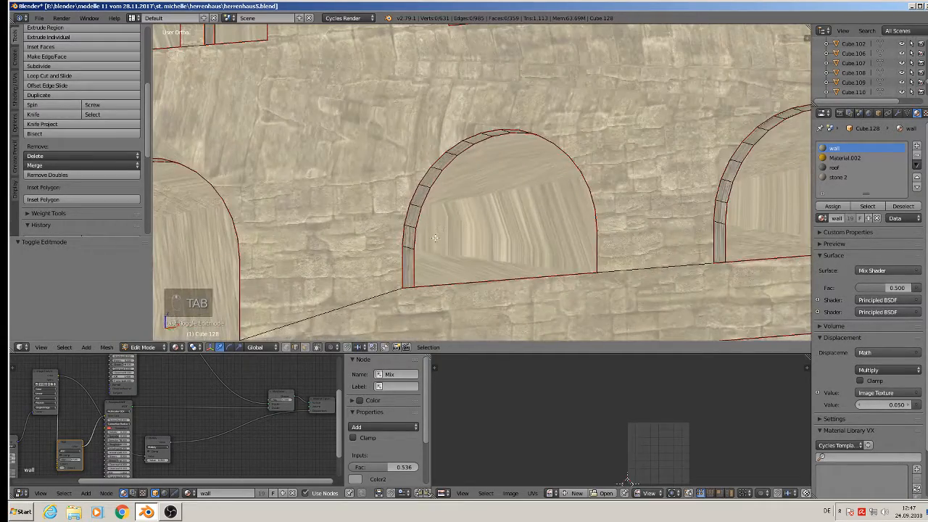
shift+middle_drag(464, 253, 646, 191)
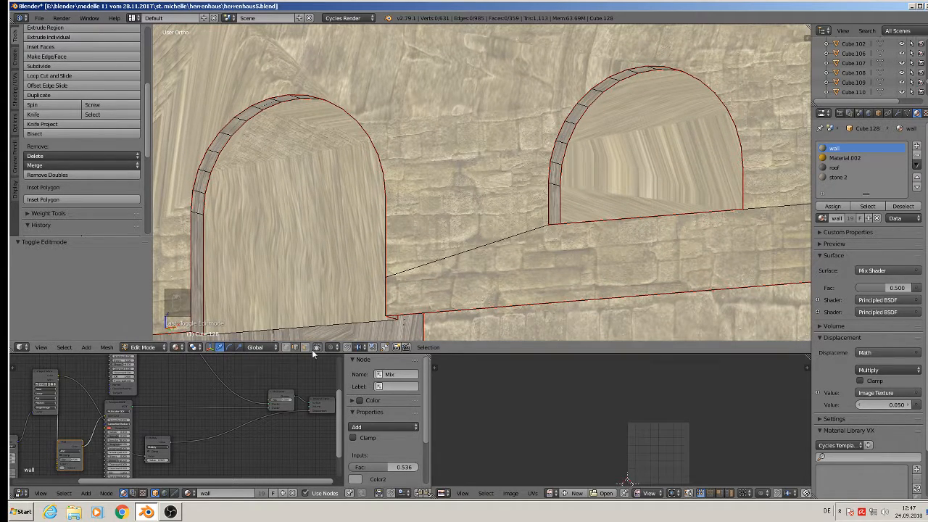
right_click(201, 191)
middle_drag(233, 141, 250, 114)
right_click(247, 132)
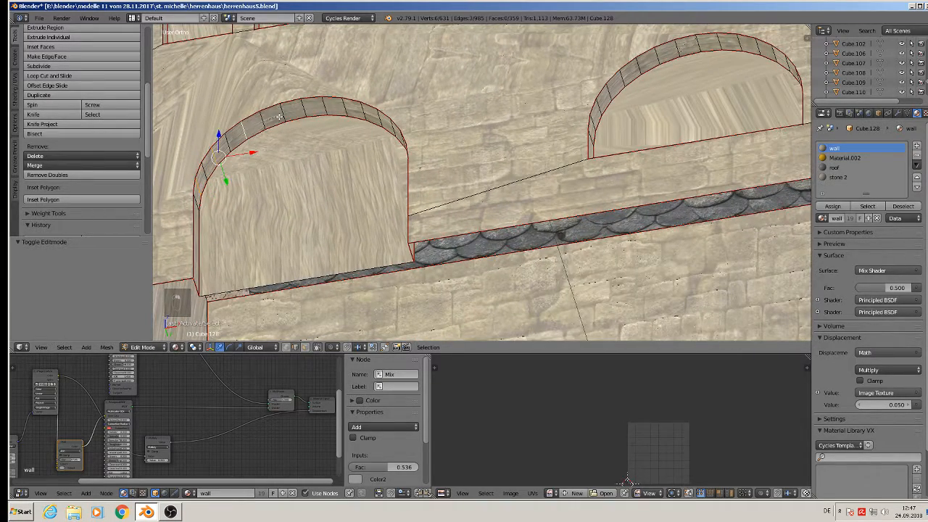
shift+right_click(279, 116)
shift+right_click(327, 110)
shift+right_click(365, 112)
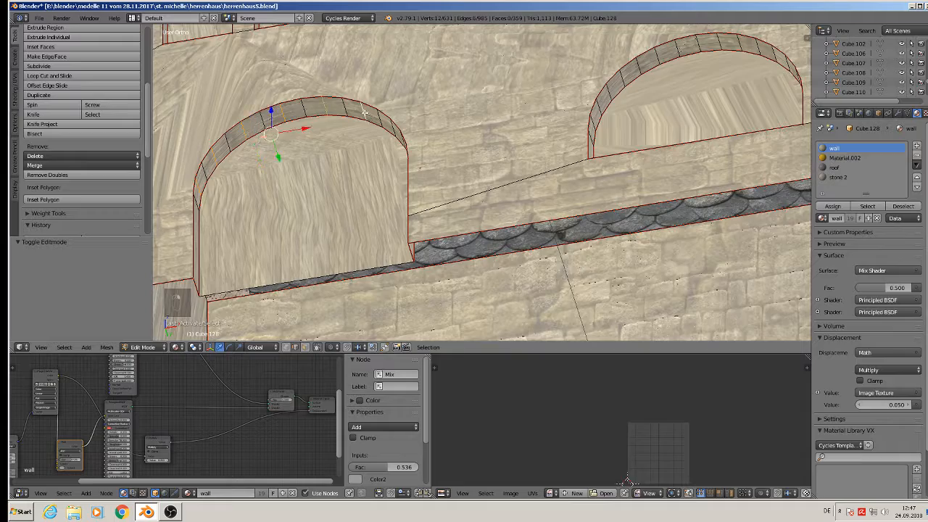
middle_drag(365, 114, 447, 145)
shift+right_click(373, 184)
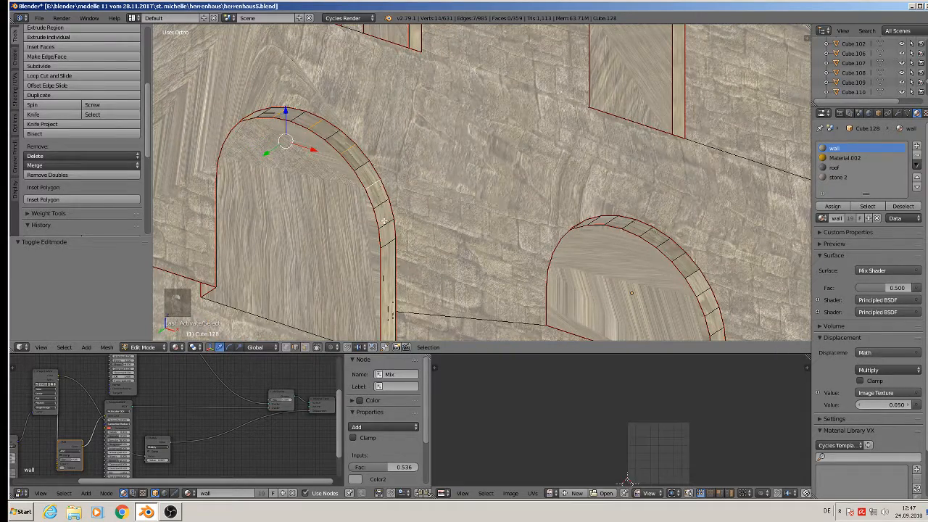
shift+right_click(386, 222)
key(x)
click(374, 239)
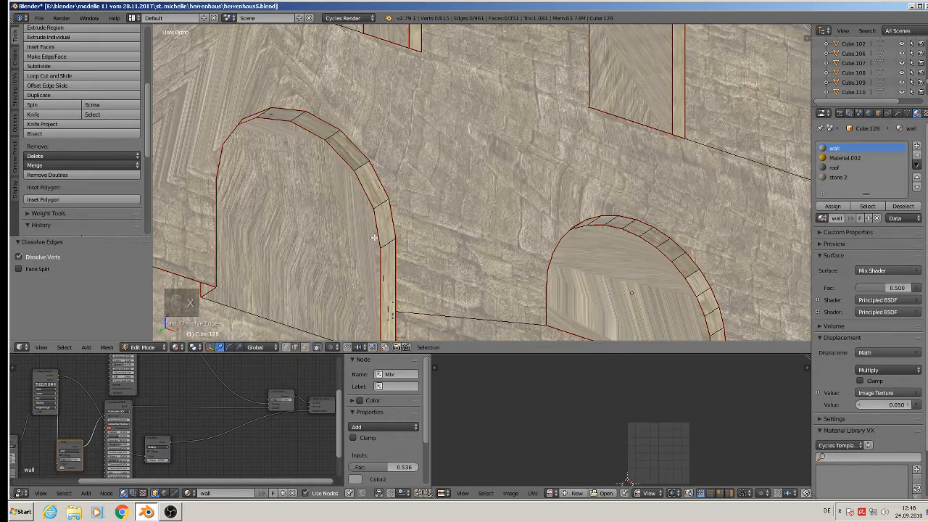
- Dissolve every other cross edge in the reveal of the first arched ground-floor window beside the doorway
middle_drag(373, 238, 321, 286)
scroll(348, 264, down, 2)
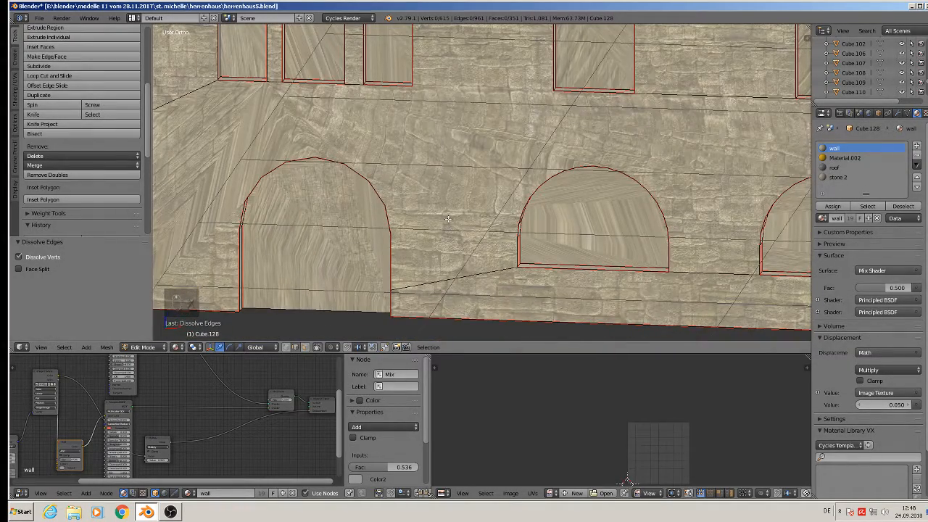
middle_drag(606, 240, 495, 179)
scroll(464, 188, up, 2)
scroll(424, 181, up, 1)
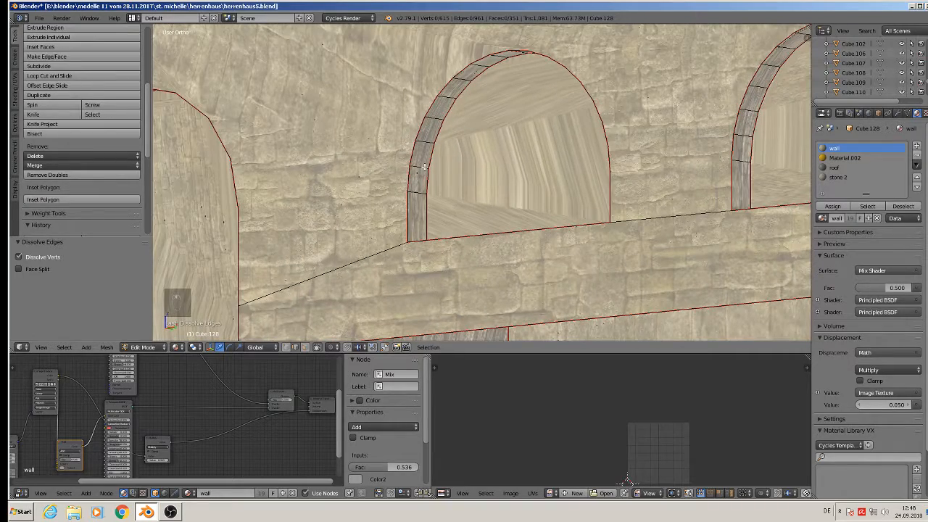
right_click(419, 167)
shift+right_click(437, 121)
middle_drag(439, 120, 471, 83)
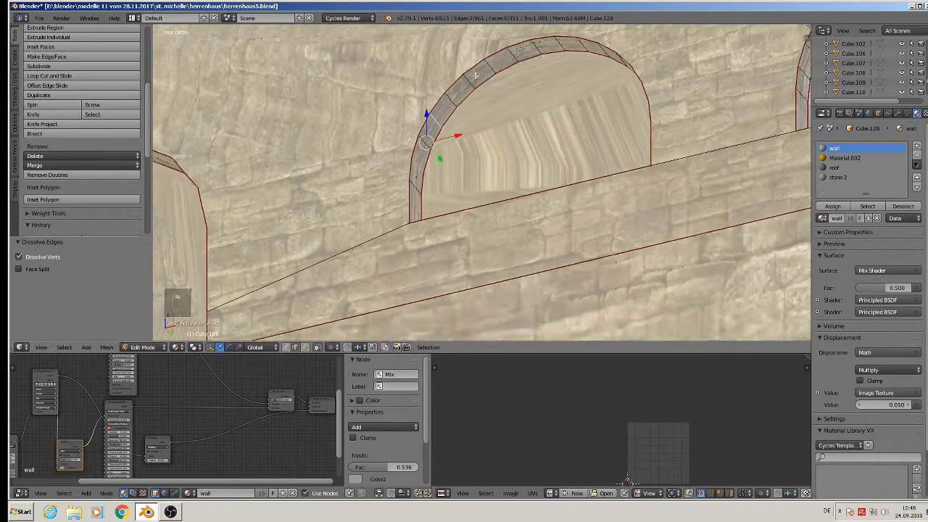
shift+right_click(473, 87)
shift+right_click(510, 55)
shift+right_click(560, 44)
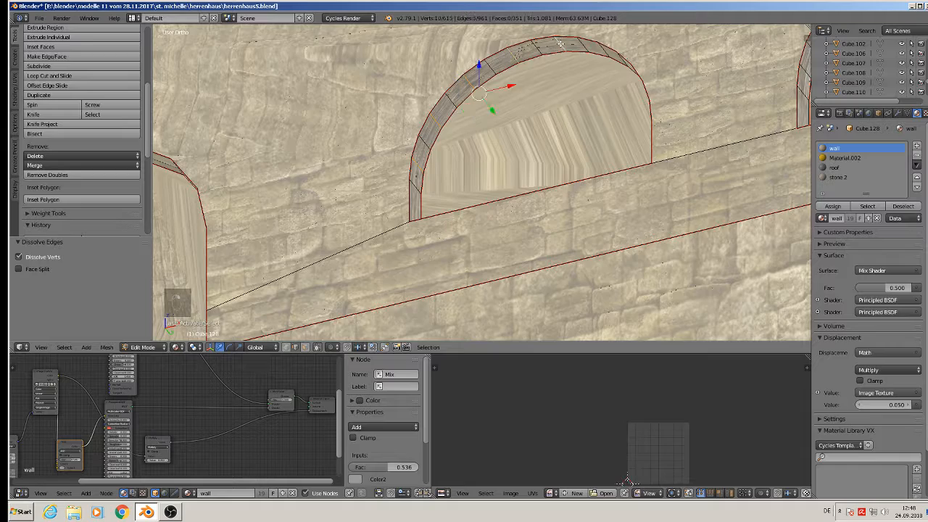
middle_drag(561, 44, 657, 90)
shift+right_click(609, 89)
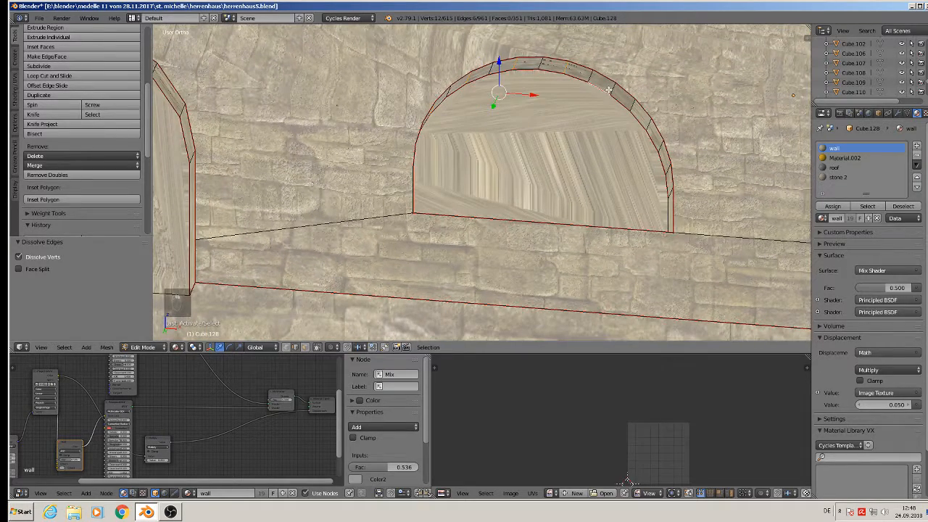
shift+right_click(613, 88)
shift+right_click(651, 126)
shift+right_click(667, 167)
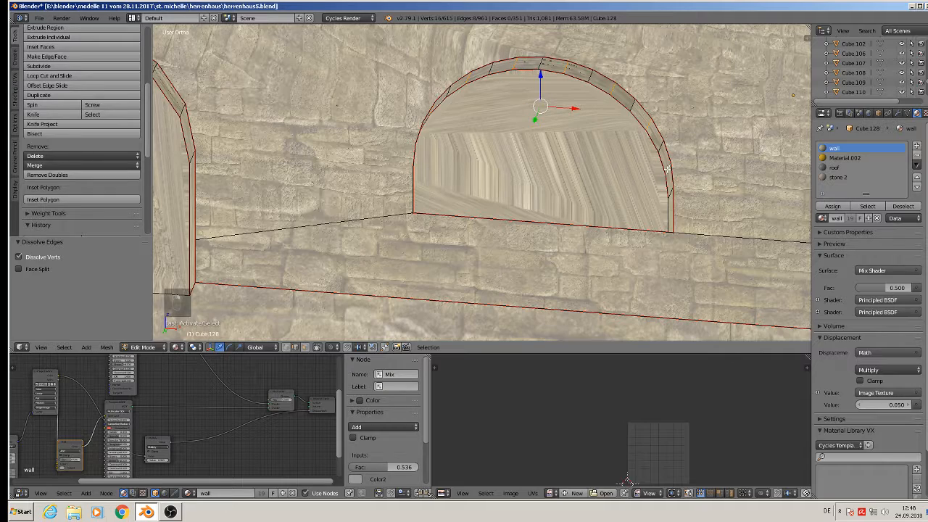
key(x)
click(648, 173)
- Check the simplified arches in Object Mode, return to Edit Mode and dissolve every other cross edge in the second arched window's reveal
scroll(654, 176, down, 3)
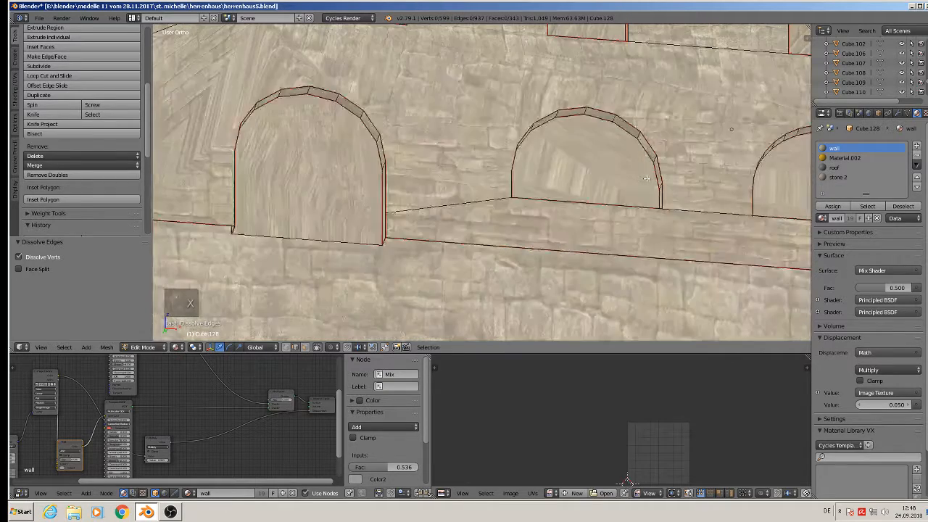
key(Tab)
middle_drag(638, 234, 563, 151)
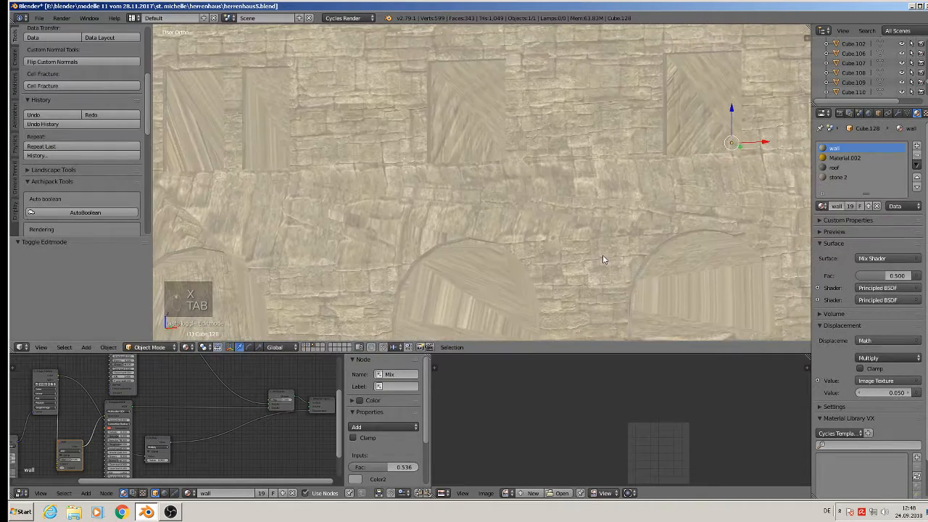
scroll(608, 136, down, 2)
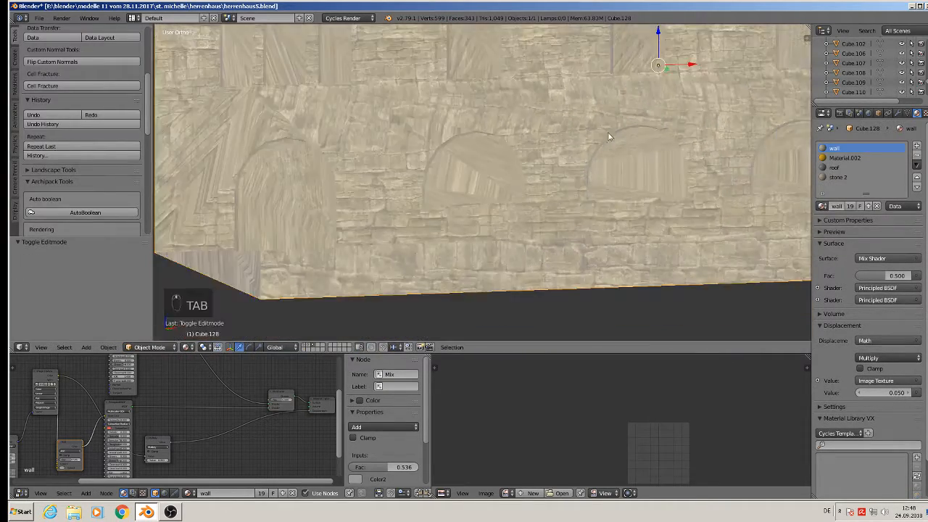
scroll(738, 138, up, 1)
key(Tab)
scroll(696, 154, up, 4)
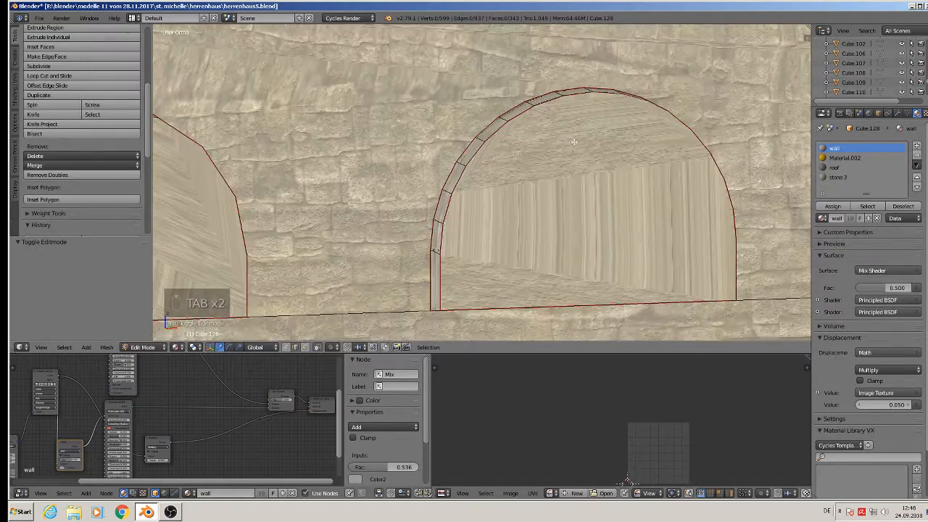
right_click(430, 240)
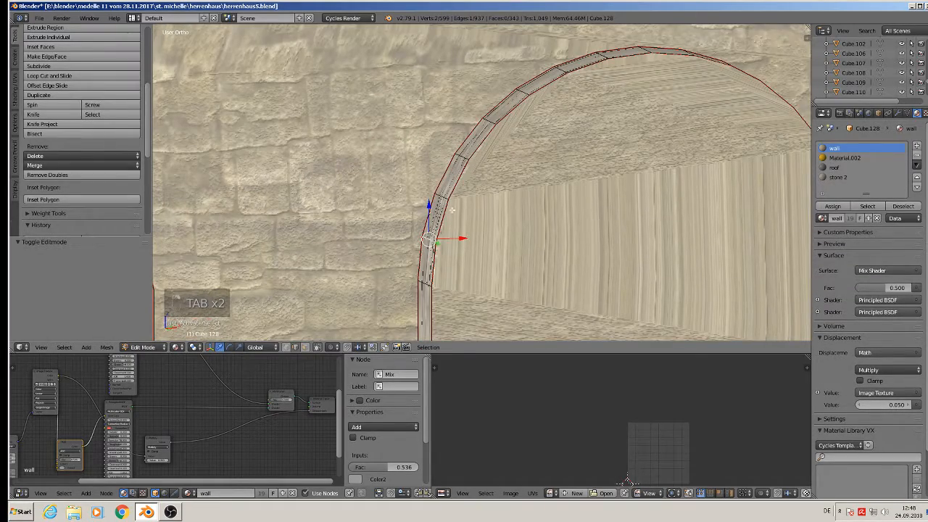
shift+right_click(464, 155)
middle_drag(464, 155, 480, 112)
shift+right_click(528, 118)
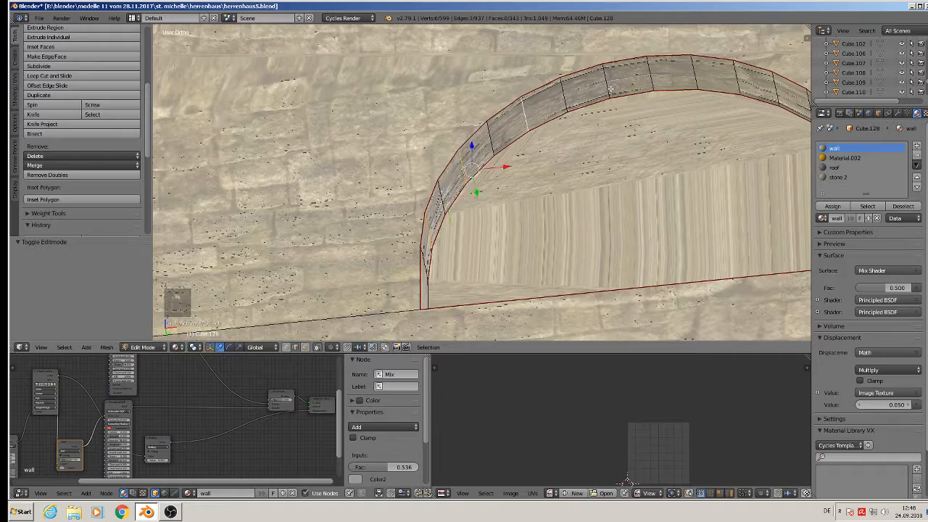
shift+right_click(606, 82)
shift+right_click(694, 77)
middle_drag(694, 77, 556, 114)
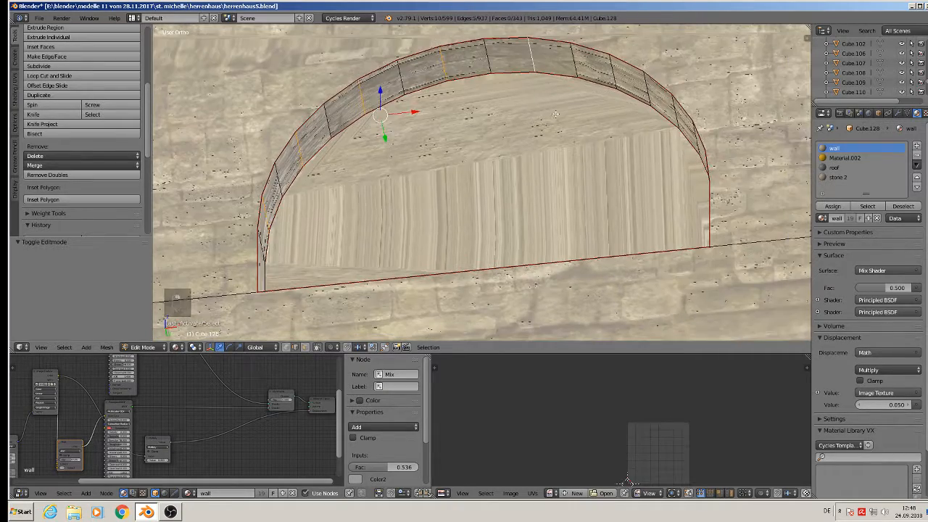
shift+right_click(616, 75)
middle_drag(616, 76, 667, 180)
shift+right_click(668, 180)
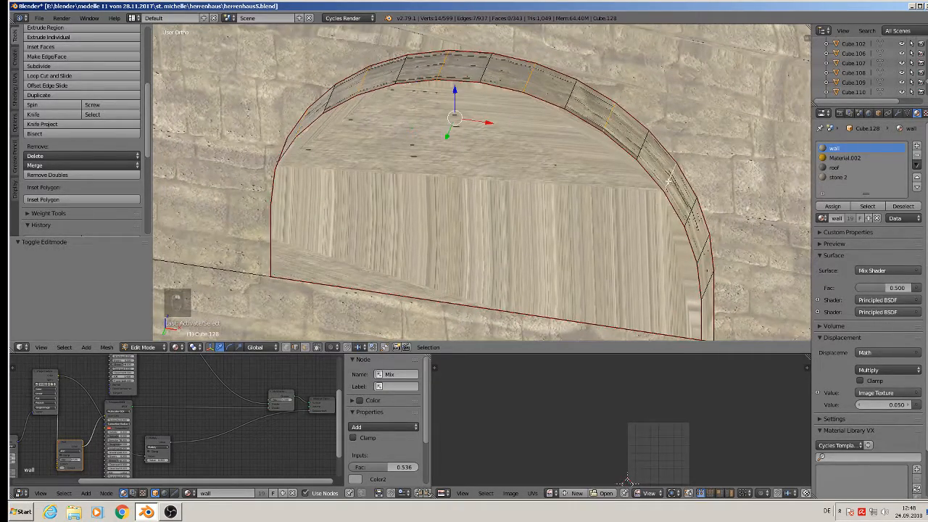
shift+right_click(706, 247)
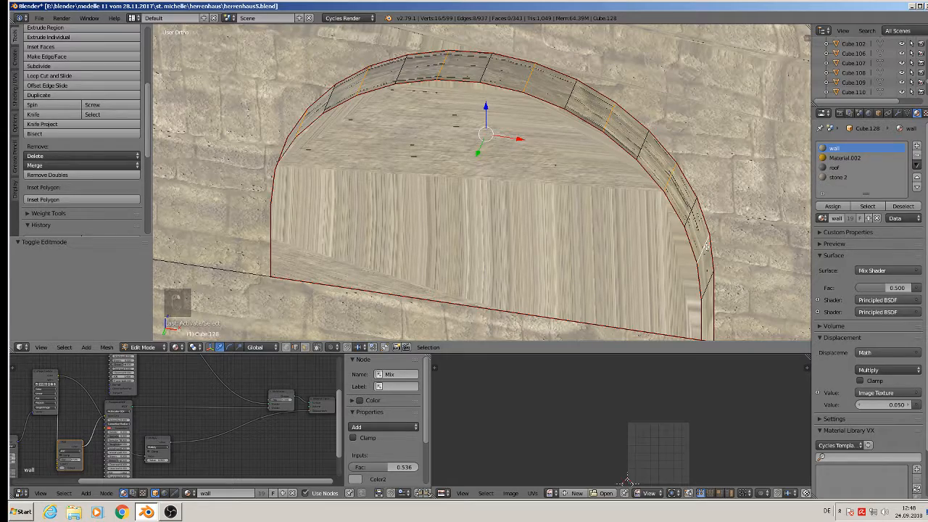
key(x)
click(706, 247)
- Dissolve every other cross edge in the reveal of the third arched ground-floor window from the doorway
scroll(706, 247, down, 3)
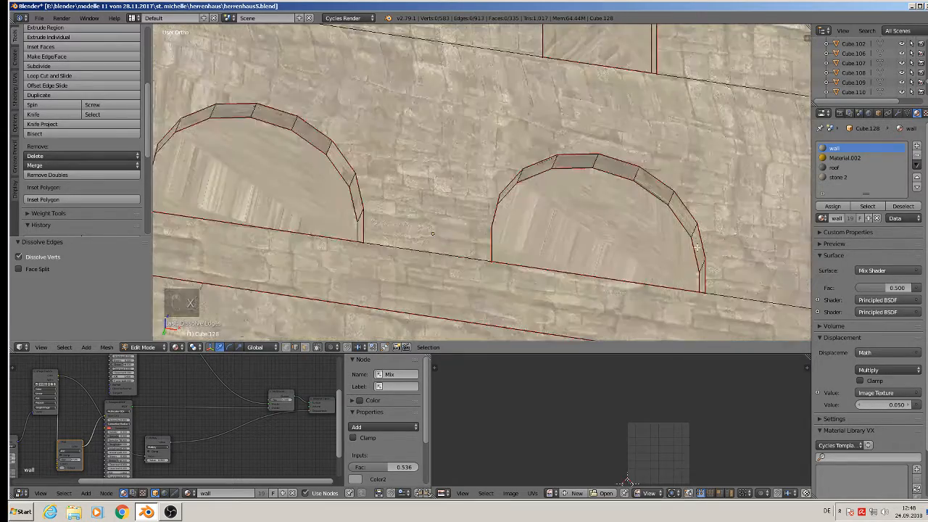
shift+middle_drag(697, 248, 480, 111)
middle_drag(643, 138, 544, 129)
right_click(531, 110)
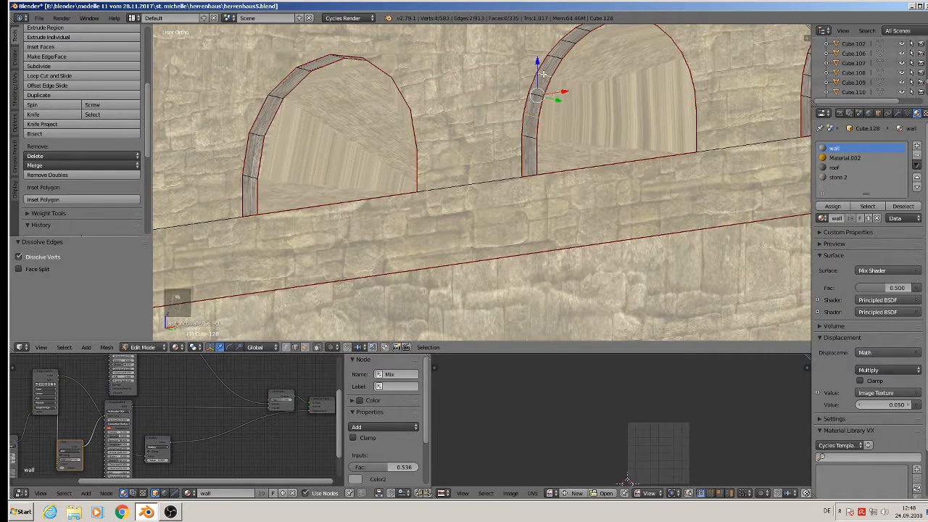
shift+right_click(574, 41)
middle_drag(597, 55, 639, 49)
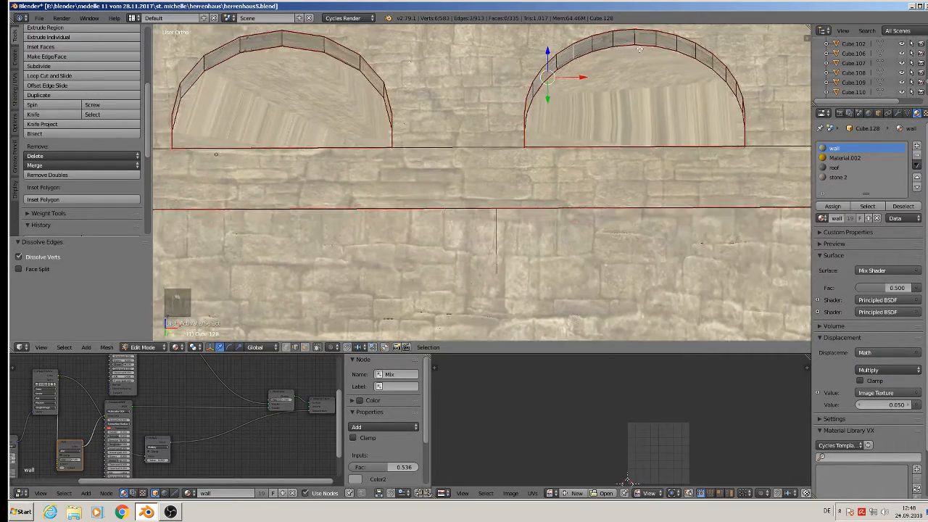
shift+right_click(613, 37)
shift+right_click(657, 42)
shift+right_click(691, 53)
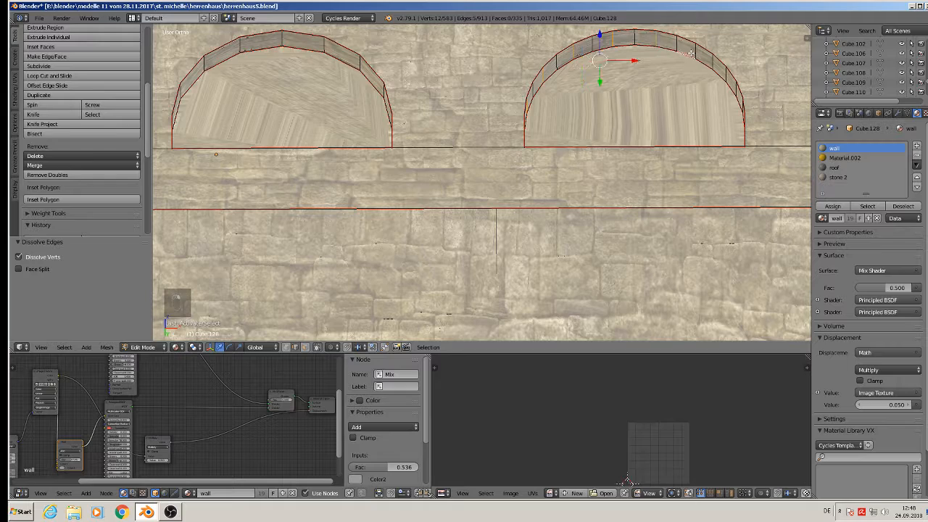
shift+right_click(686, 54)
shift+right_click(696, 51)
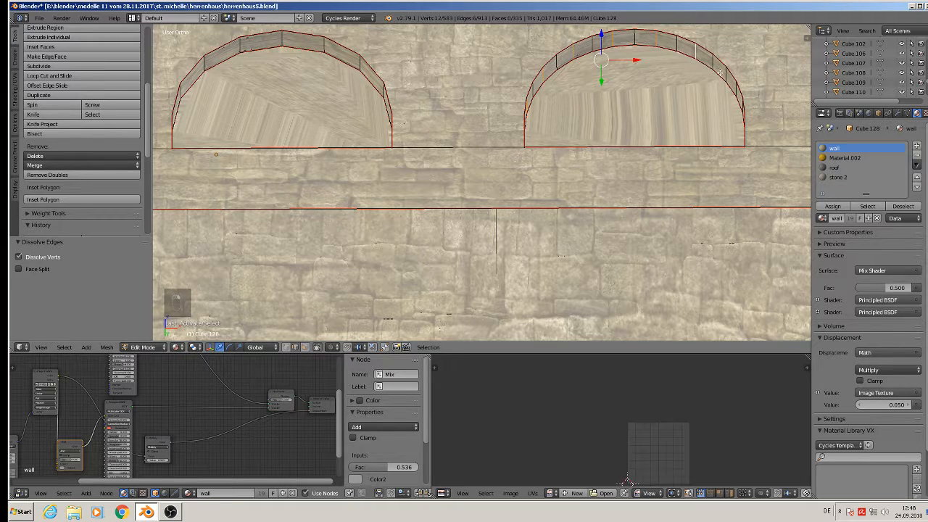
shift+right_click(722, 73)
middle_drag(722, 72, 728, 121)
shift+right_click(723, 131)
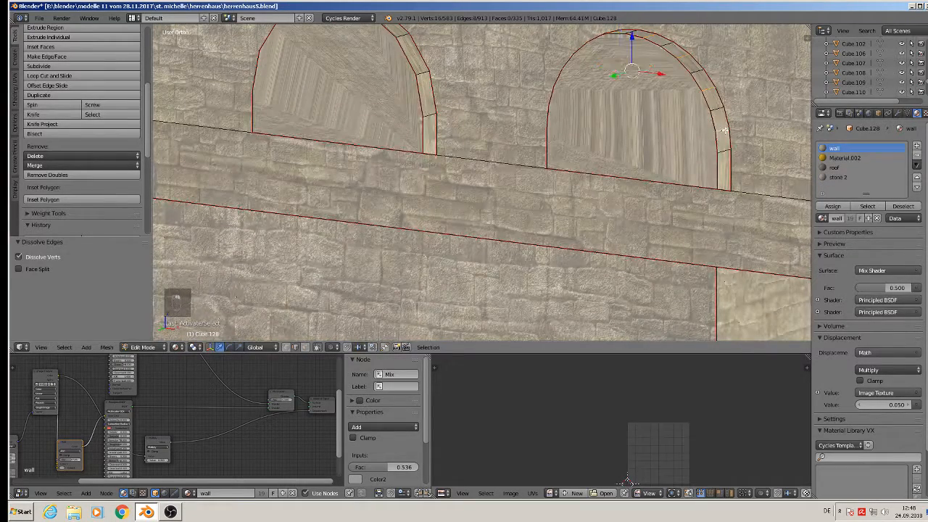
key(x)
click(725, 129)
- Dissolve every other cross edge in the reveal of the fourth arched ground-floor window, the one farthest from the doorway
scroll(702, 128, down, 5)
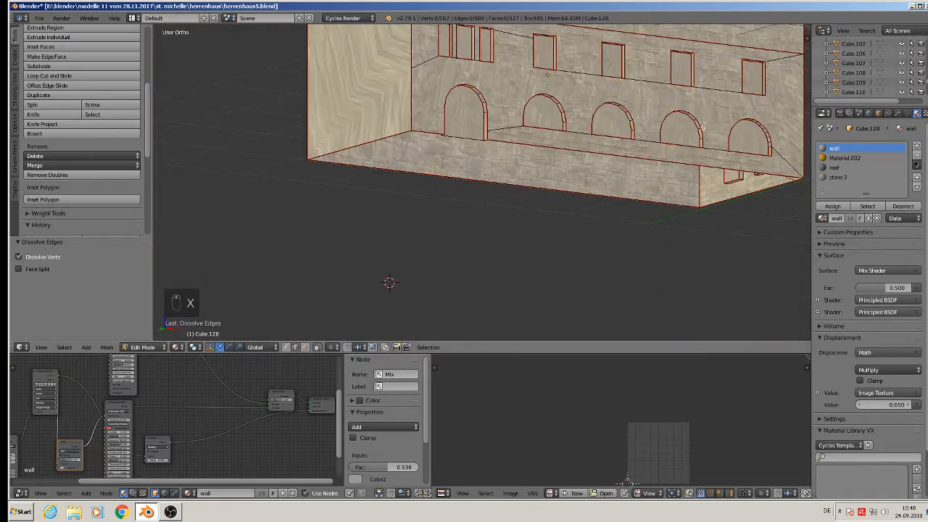
scroll(702, 128, up, 4)
scroll(616, 160, down, 1)
scroll(559, 185, up, 2)
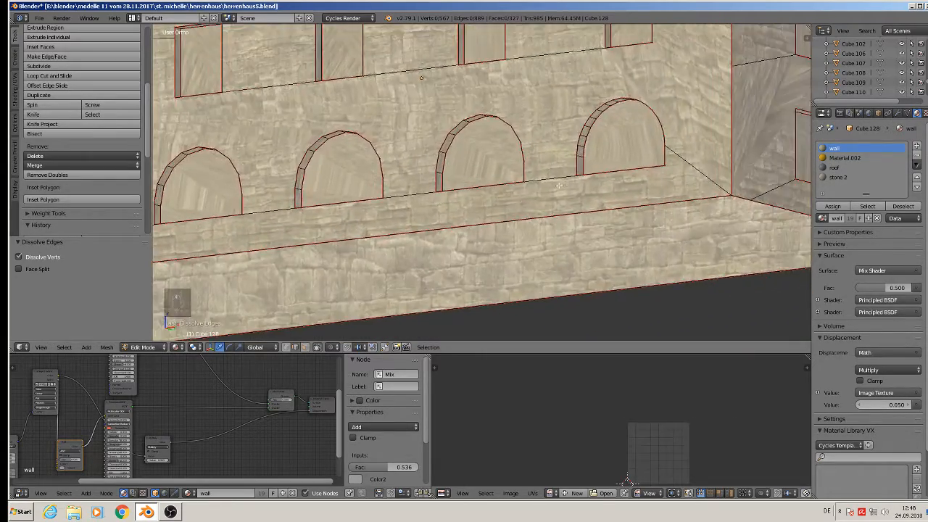
scroll(559, 186, up, 2)
right_click(587, 129)
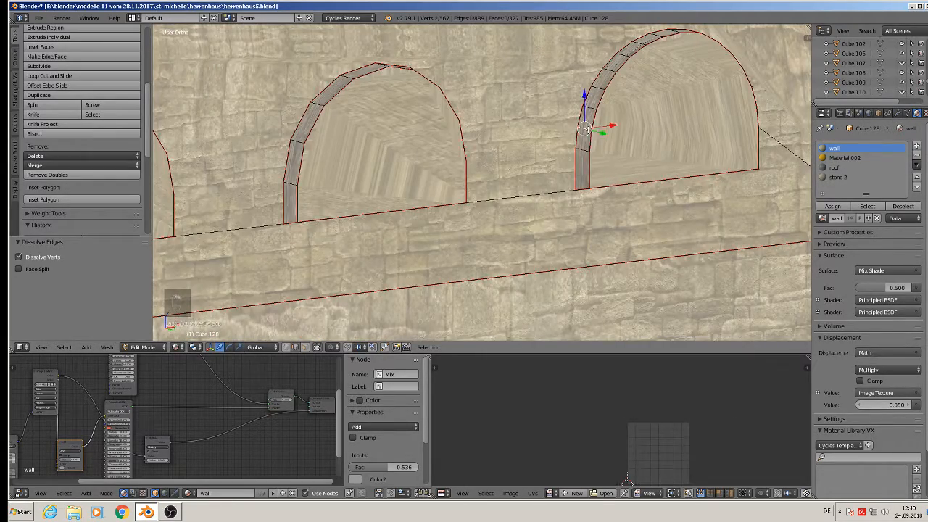
shift+right_click(600, 91)
shift+right_click(624, 55)
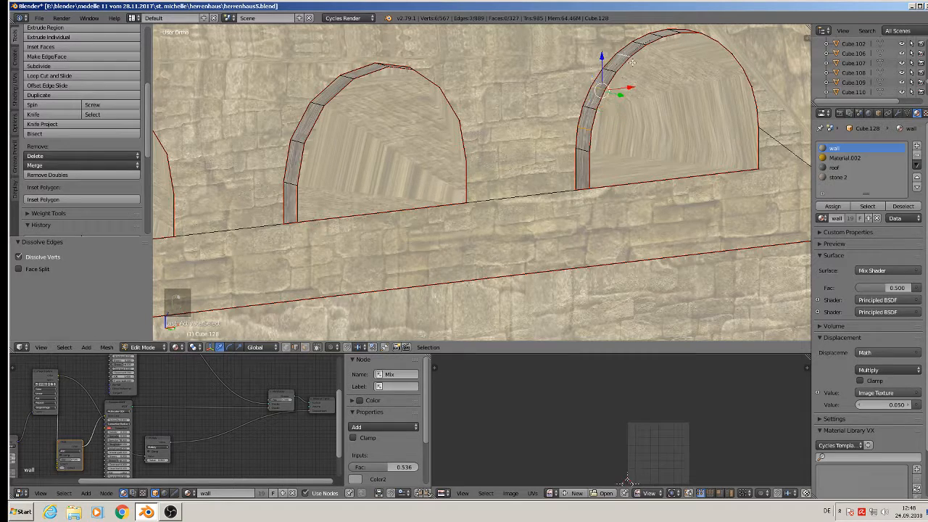
middle_drag(626, 56, 741, 51)
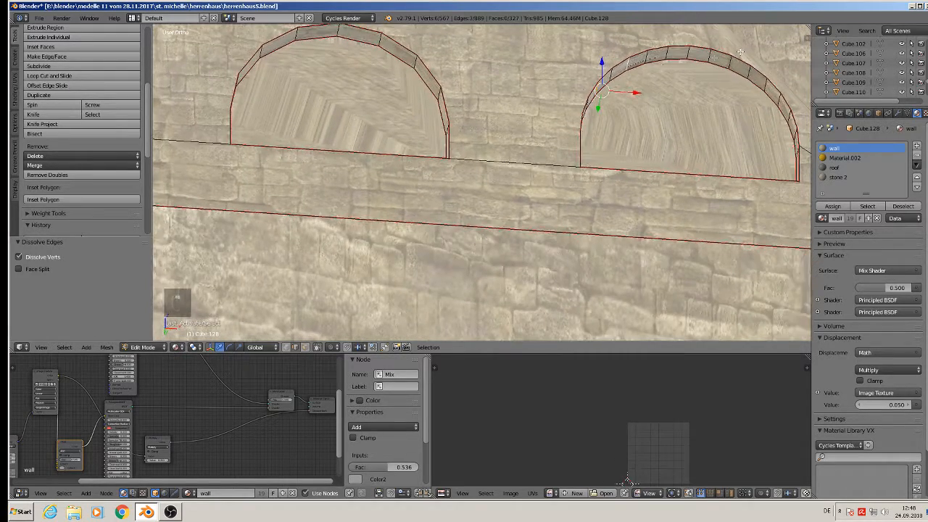
shift+right_click(682, 60)
shift+right_click(710, 56)
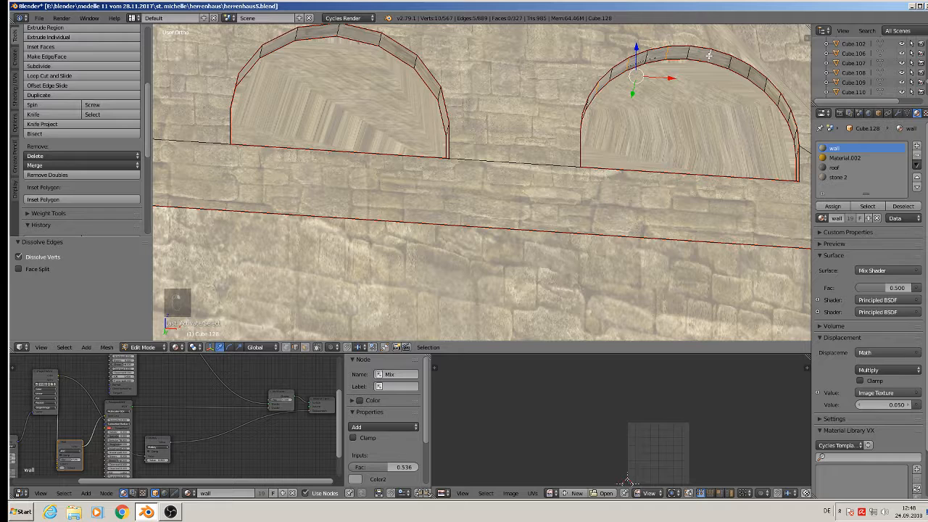
shift+right_click(747, 72)
shift+right_click(779, 103)
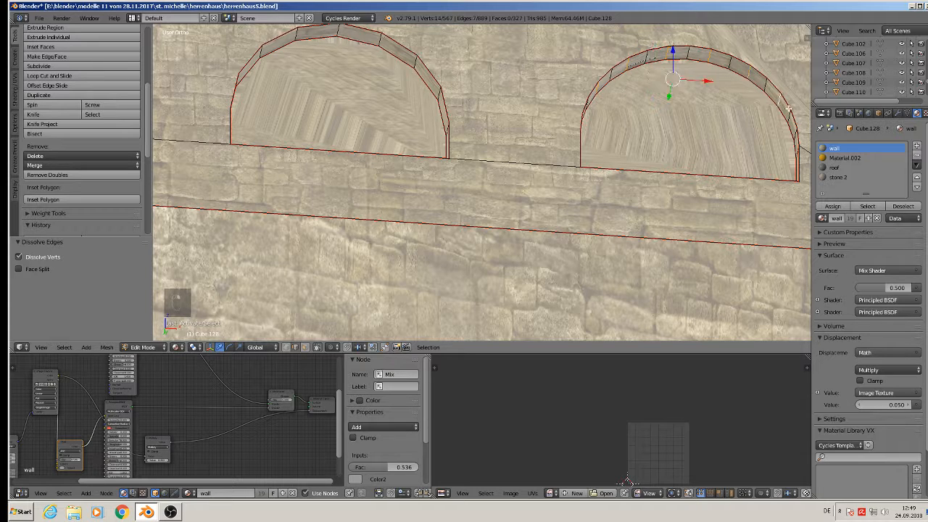
shift+right_click(794, 133)
key(x)
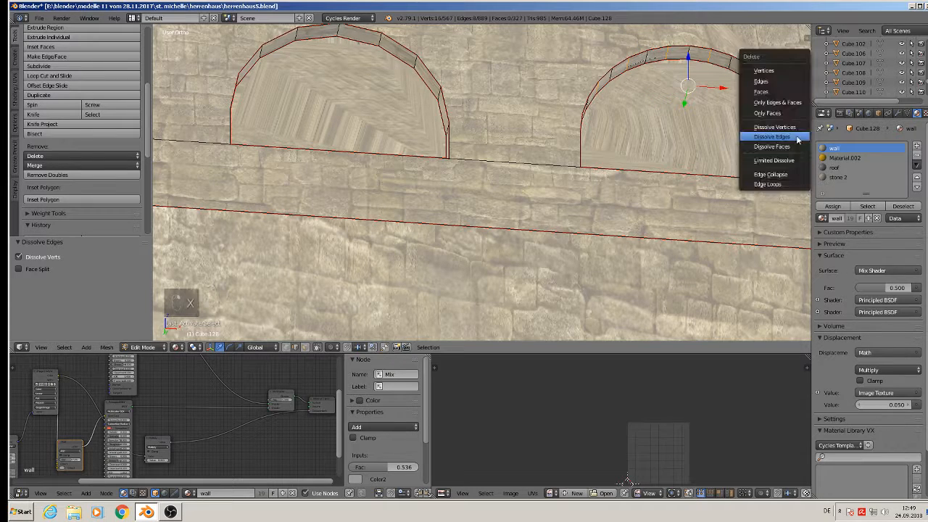
click(792, 132)
scroll(600, 176, down, 4)
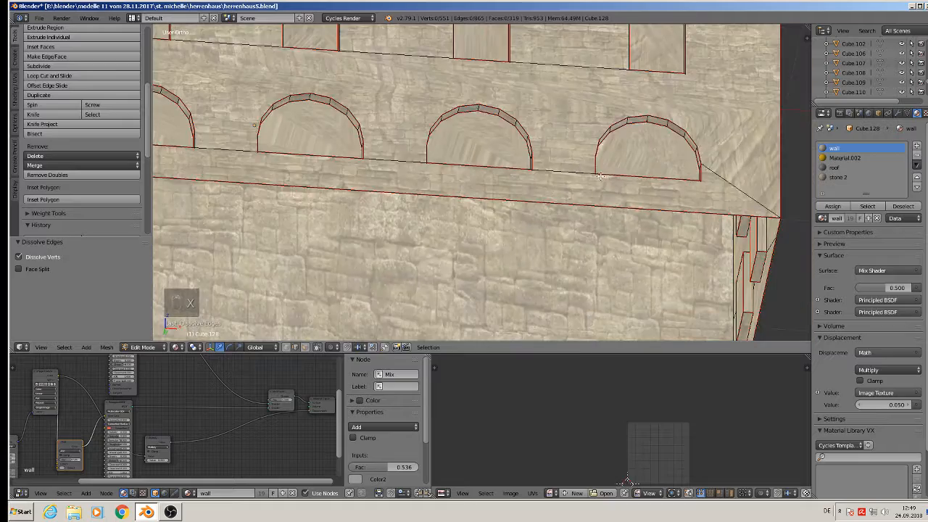
- Inspect the simplified arches across the facade, return to Object Mode and save the file
scroll(599, 174, down, 4)
middle_drag(570, 91, 506, 172)
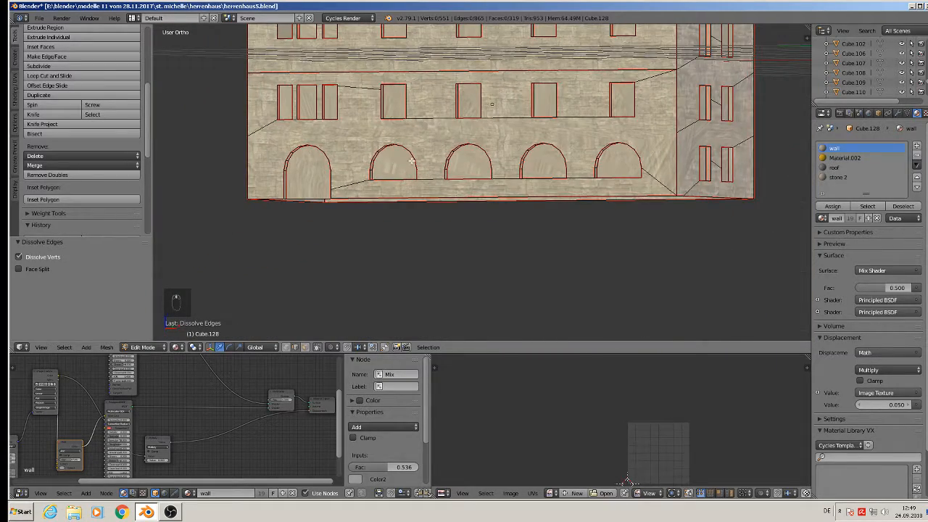
middle_drag(411, 161, 460, 148)
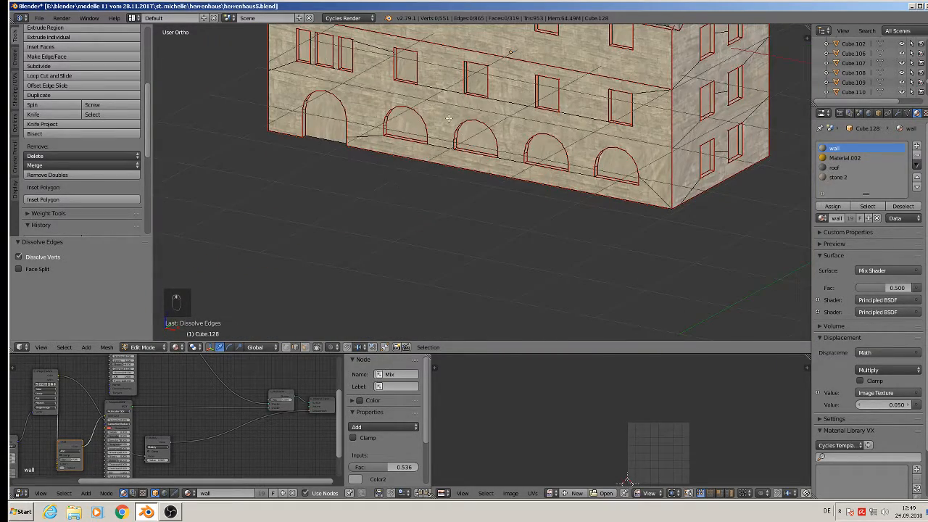
key(Tab)
scroll(437, 138, down, 5)
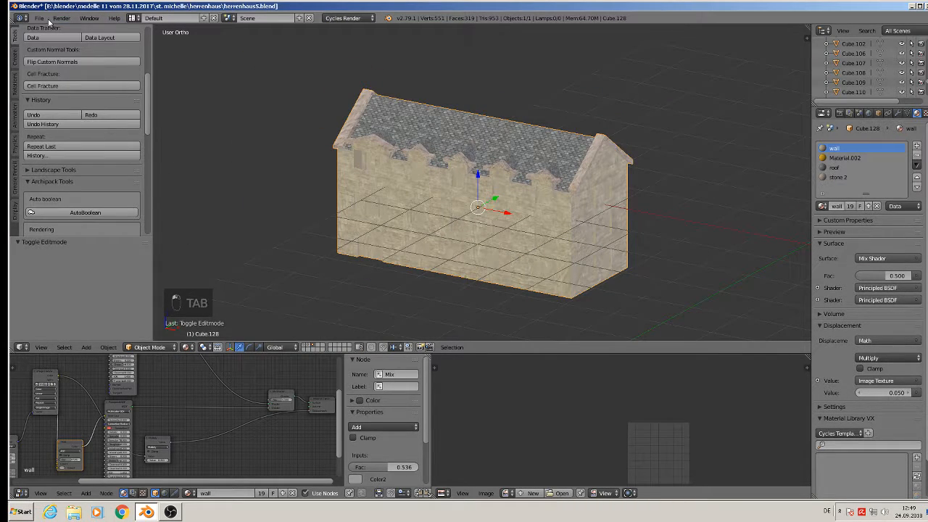
click(40, 18)
click(71, 86)
- Enter Edit Mode on the house and select the flush face filling the end opening of the wide dormer's three windows
scroll(313, 144, up, 4)
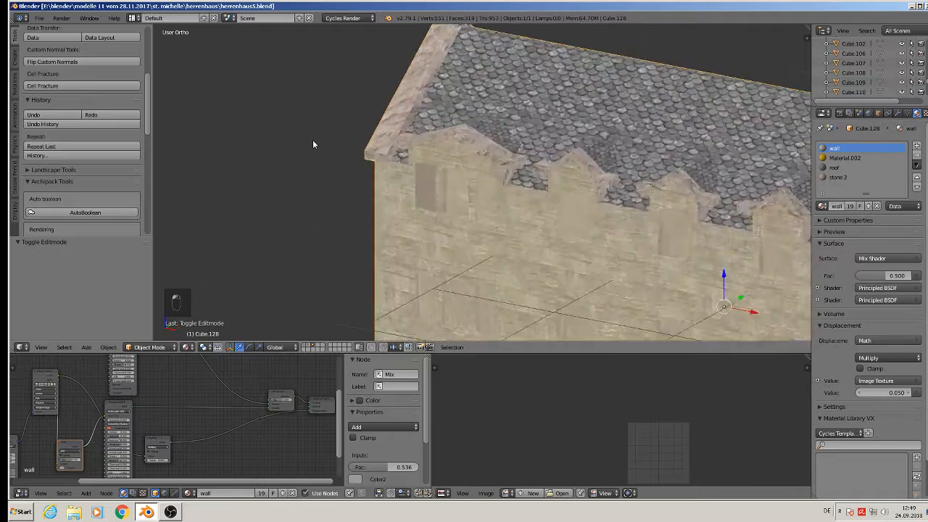
middle_drag(314, 144, 413, 186)
right_click(471, 221)
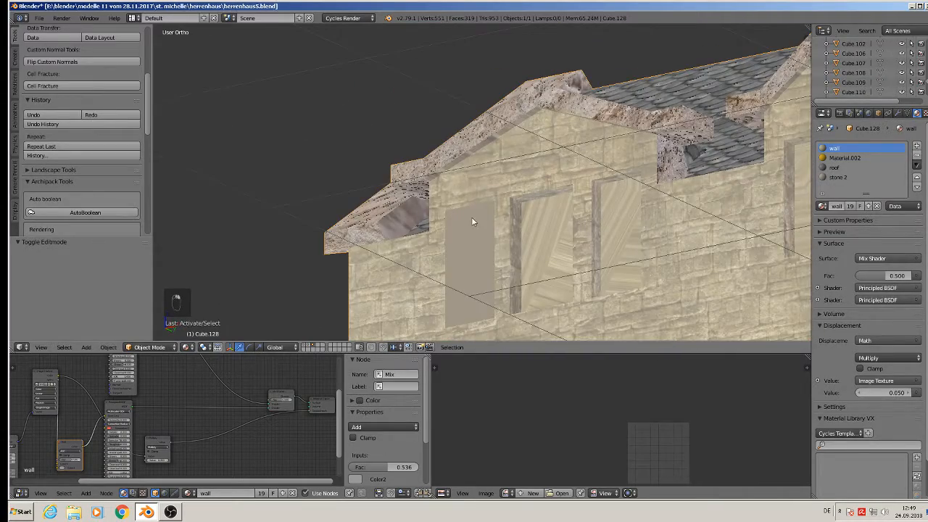
key(Tab)
right_click(483, 202)
middle_drag(482, 202, 537, 240)
click(310, 348)
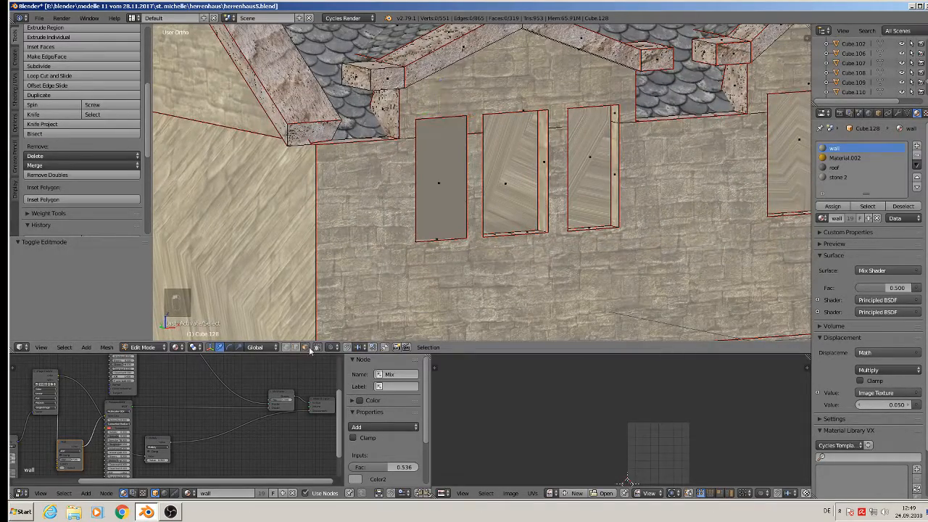
right_click(433, 163)
- Try to move the selected window face along the Y axis
middle_drag(433, 162, 620, 256)
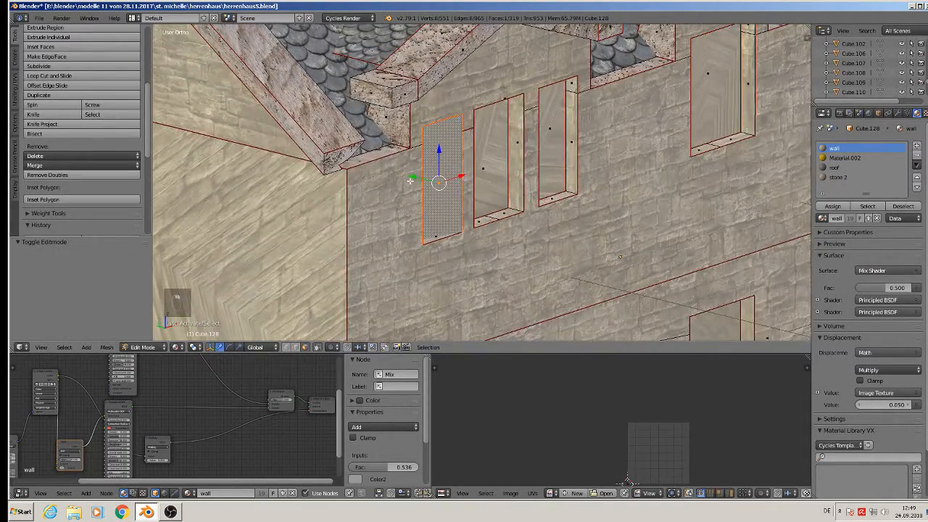
mouse_move(411, 180)
mouse_down()
mouse_move(409, 211)
mouse_move(413, 176)
mouse_up()
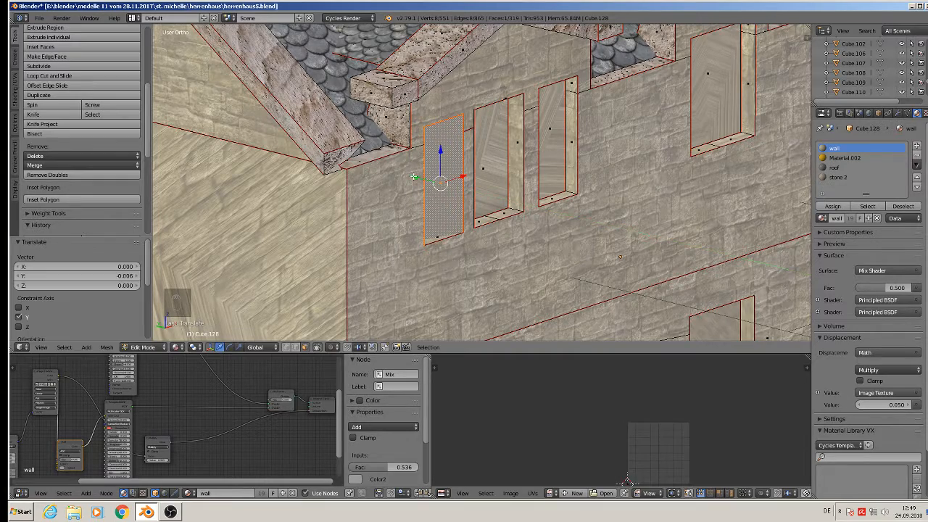
key(ctrl+z)
- In wireframe view, delete the two inner vertices along the sill of the faulty dormer window
middle_drag(455, 221, 437, 231)
key(z)
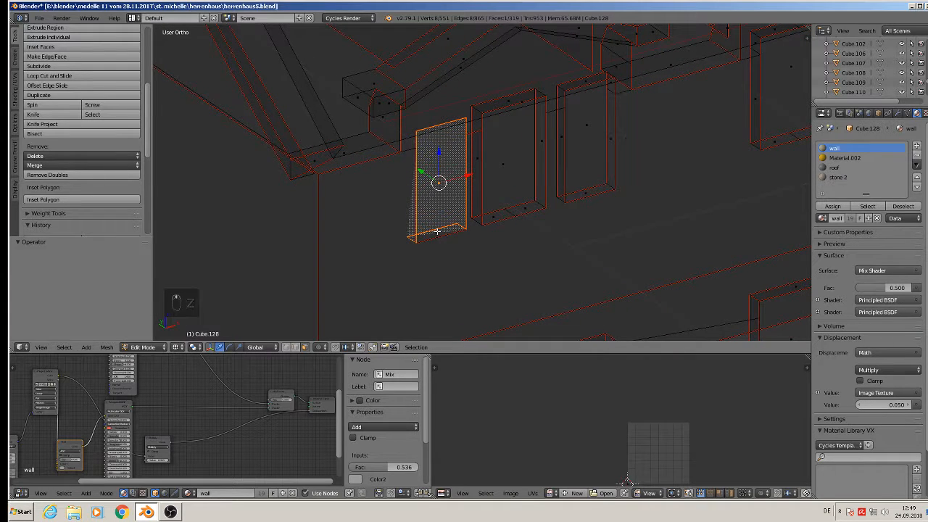
right_click(436, 232)
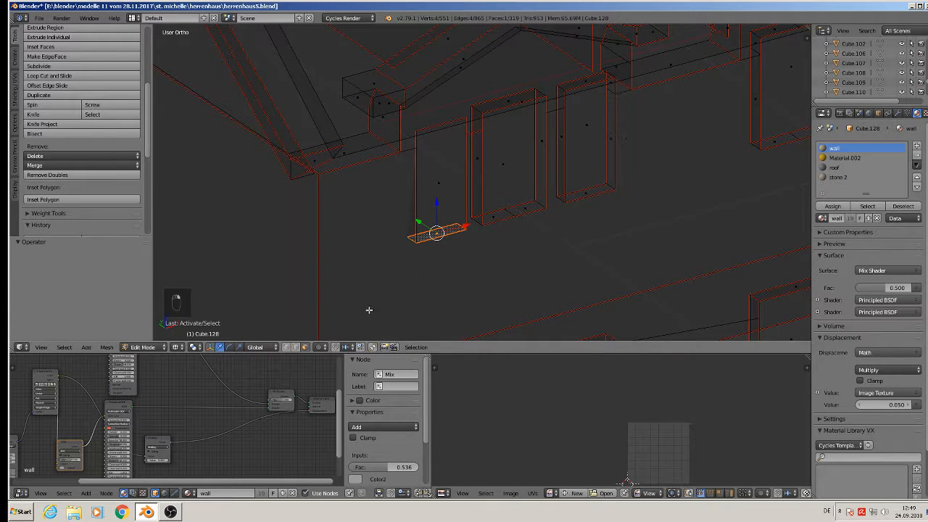
right_click(418, 231)
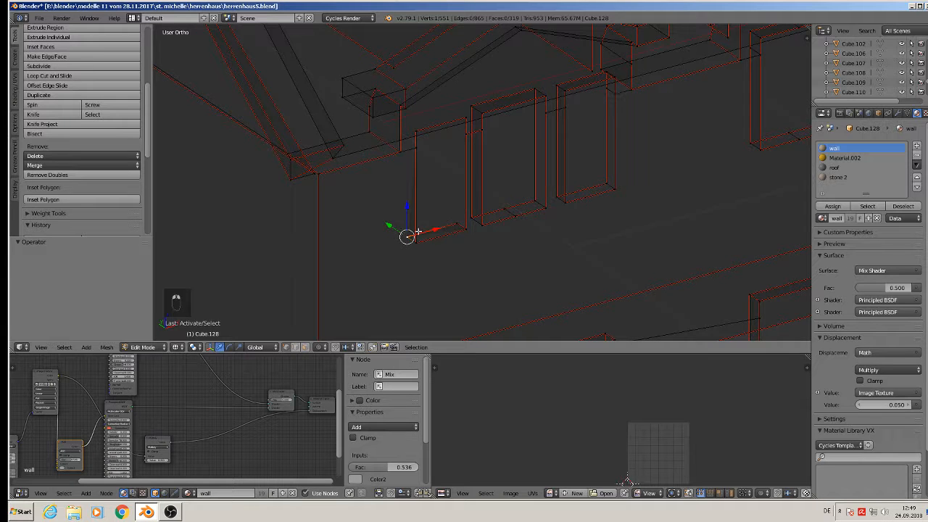
shift+right_click(459, 215)
mouse_move(486, 228)
middle_down()
mouse_move(517, 224)
mouse_move(520, 238)
mouse_move(508, 246)
mouse_move(485, 236)
middle_up()
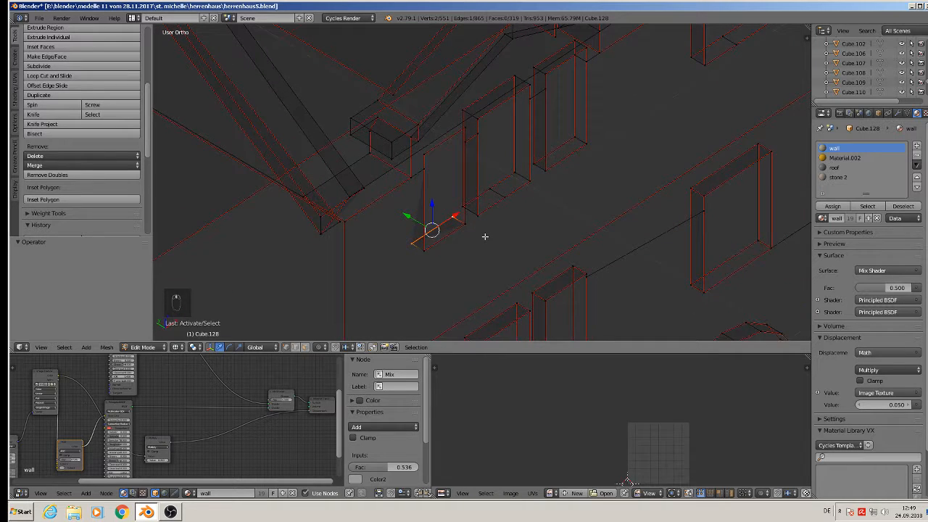
key(x)
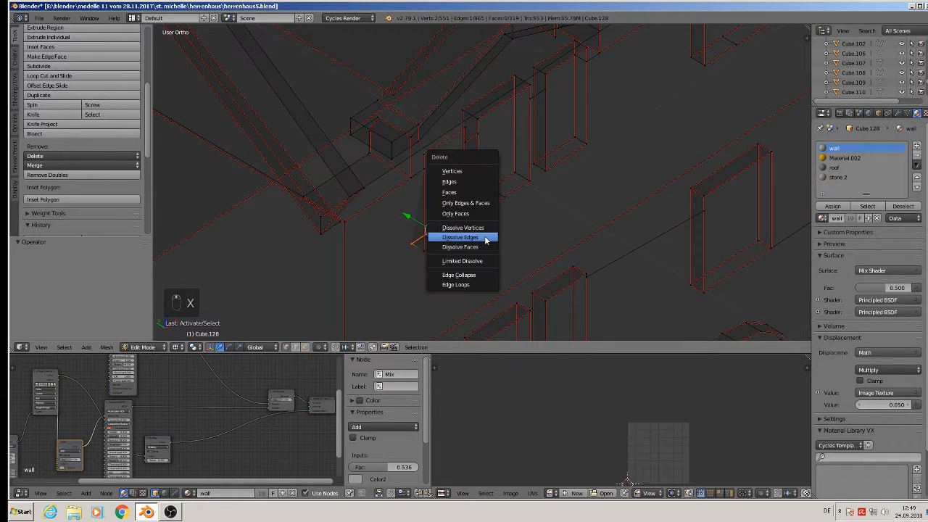
click(456, 170)
- Extrude the faulty window's outline 0.042 inward along Y and fill the new loop with a face
right_click(429, 195)
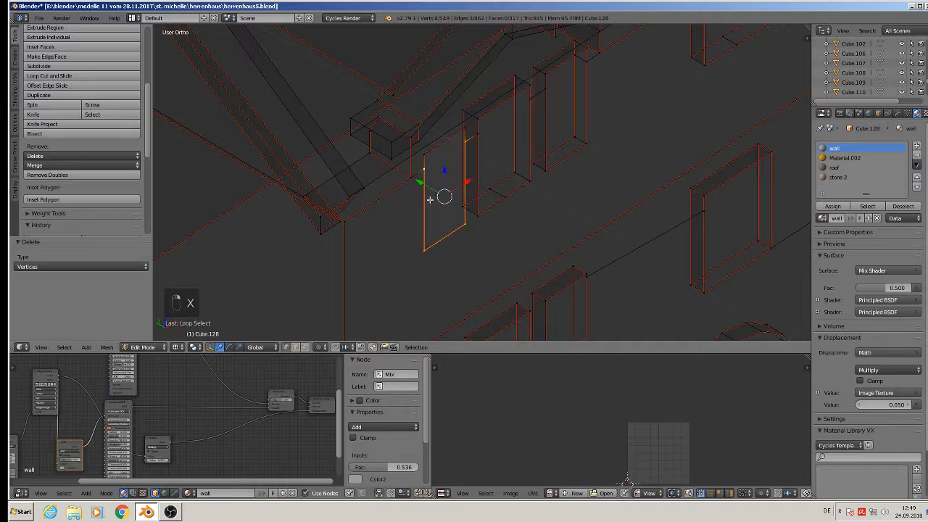
mouse_move(429, 195)
middle_down()
mouse_move(406, 192)
mouse_move(414, 186)
middle_up()
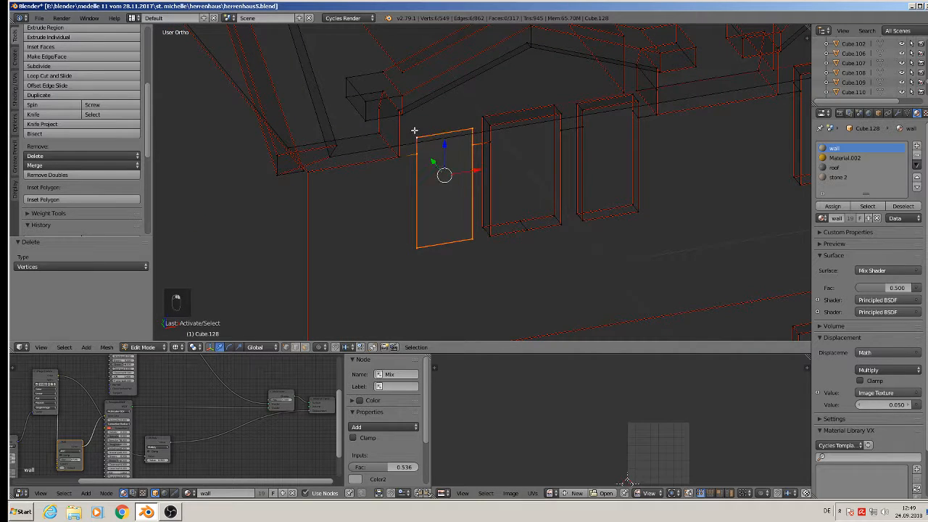
middle_drag(414, 130, 488, 188)
key(e)
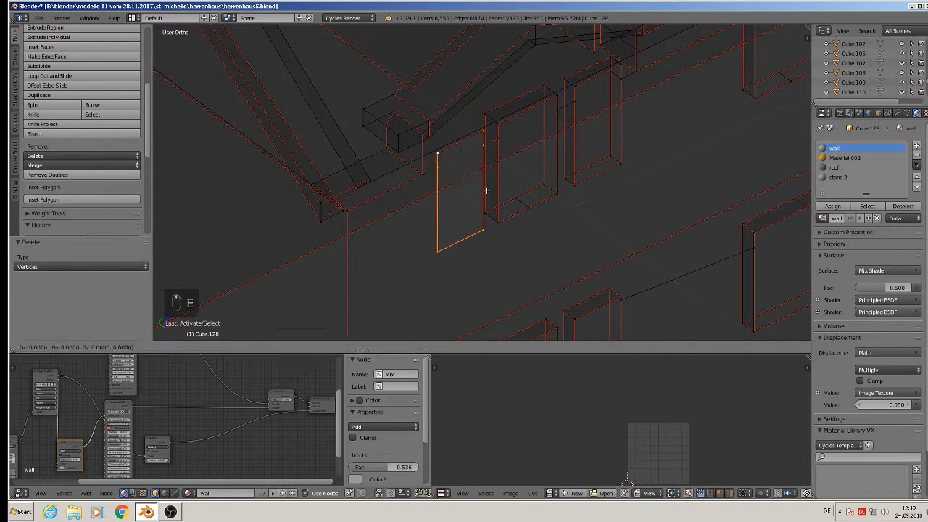
click(488, 190)
drag(441, 167, 431, 160)
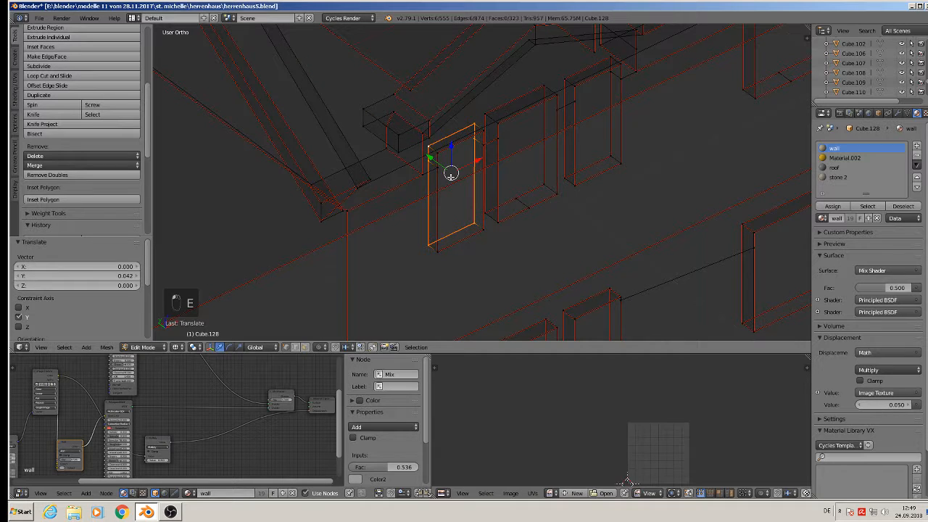
key(f)
- Return to Object Mode, set the viewport shading to Material and save the file
key(Tab)
scroll(469, 194, down, 4)
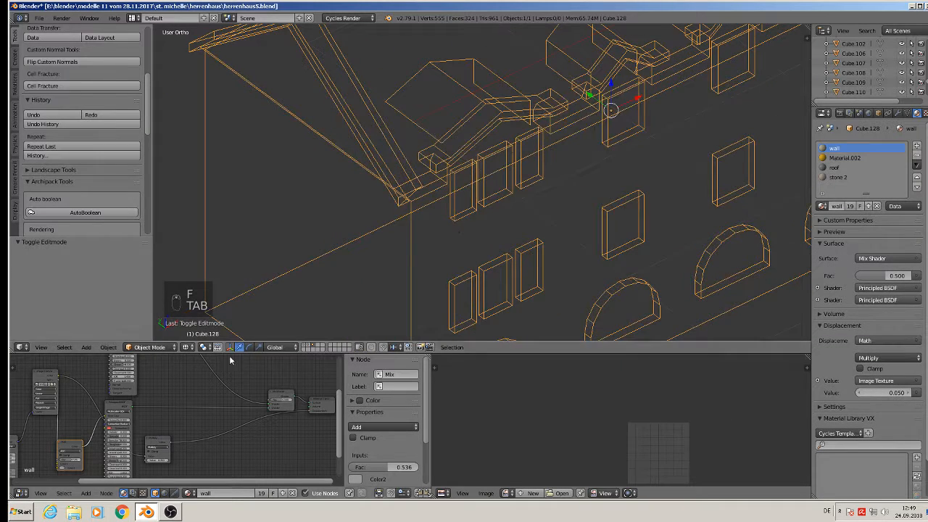
click(187, 347)
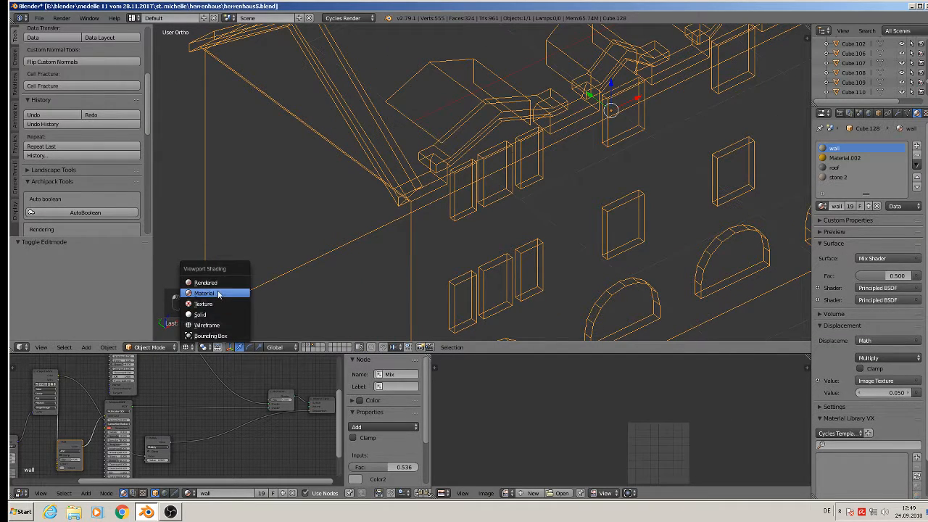
click(210, 292)
middle_drag(397, 187, 362, 147)
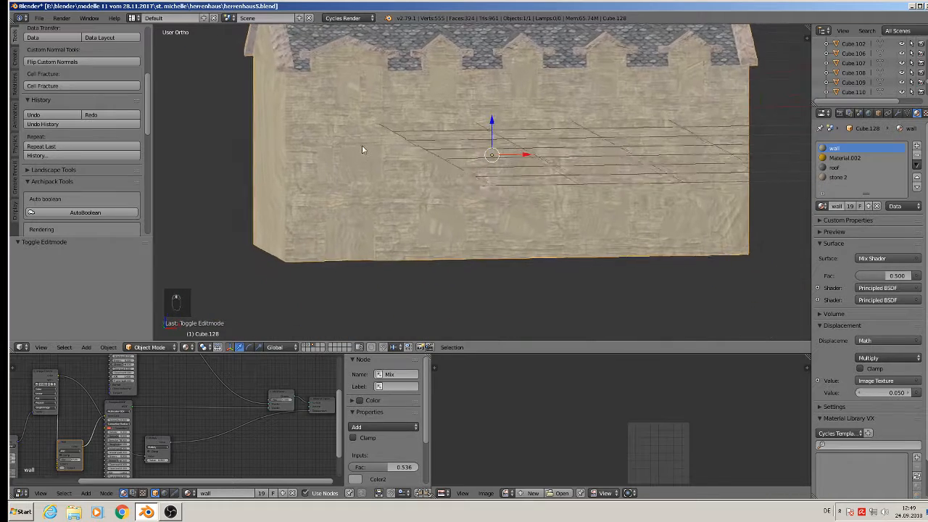
click(39, 17)
click(65, 93)
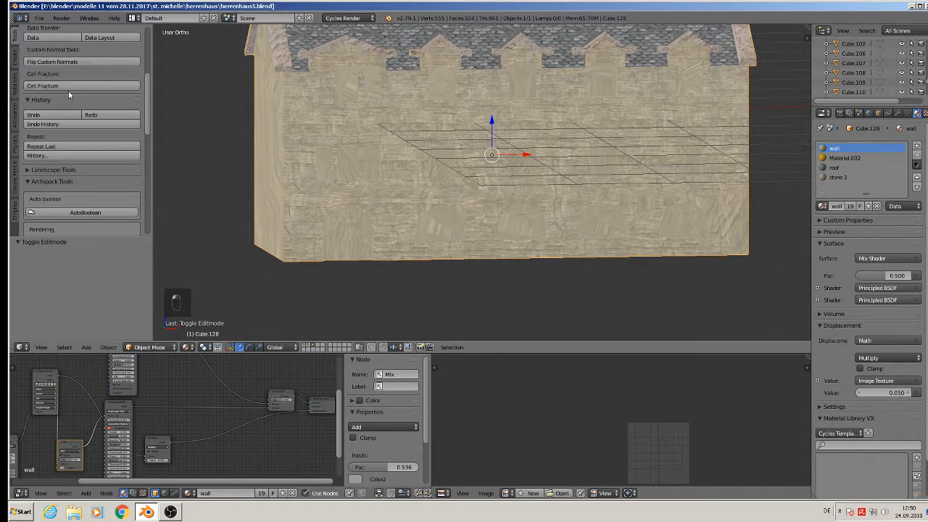
- Compare the detailed house on the first layer with the cleaned shell on the second layer, ending on the first
scroll(351, 232, down, 4)
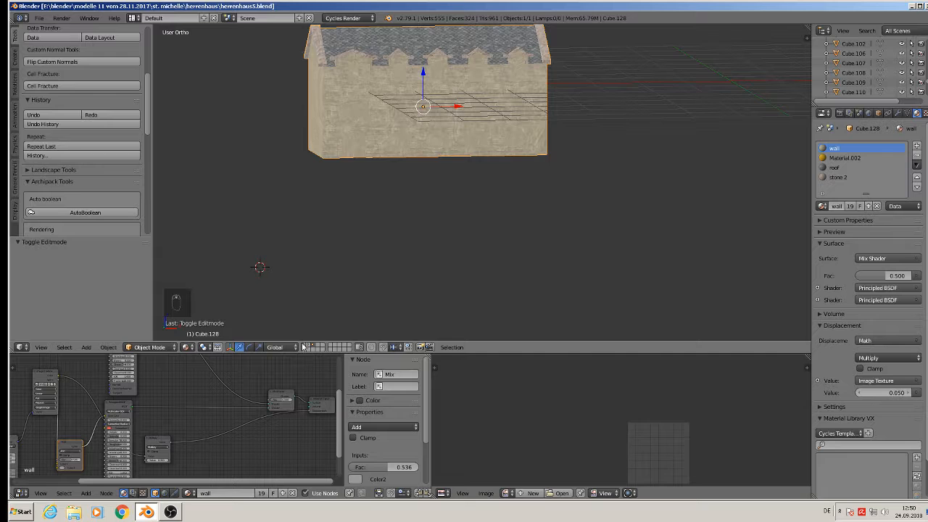
click(305, 346)
scroll(392, 110, down, 3)
scroll(403, 108, up, 5)
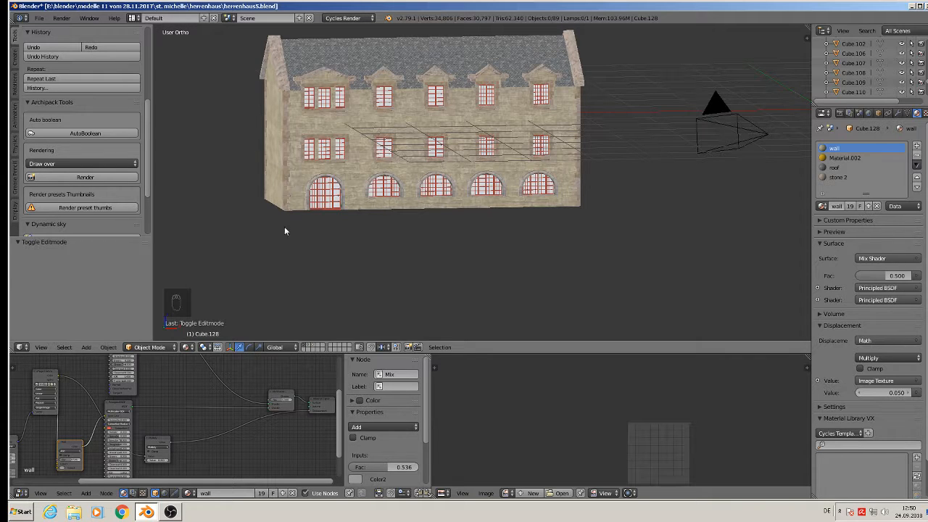
click(313, 348)
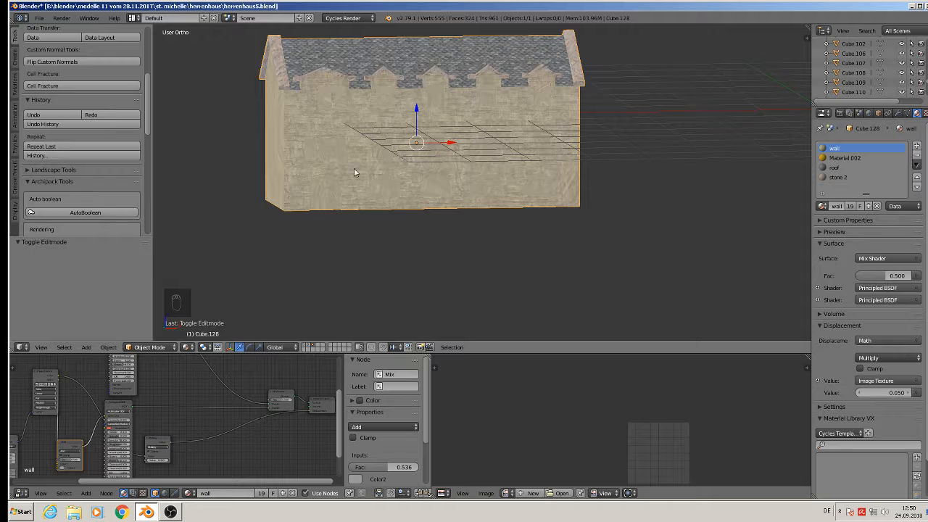
click(308, 349)
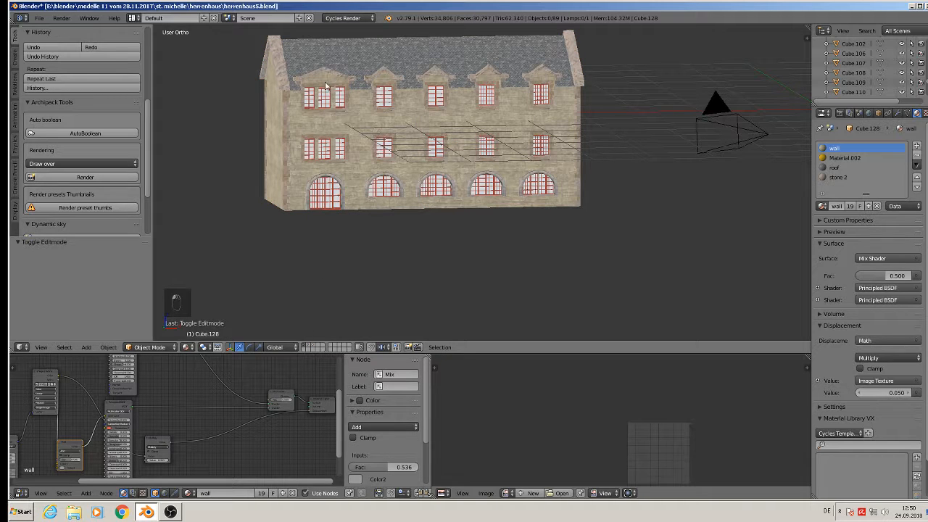
- Save the Blender file of the manor house
click(39, 20)
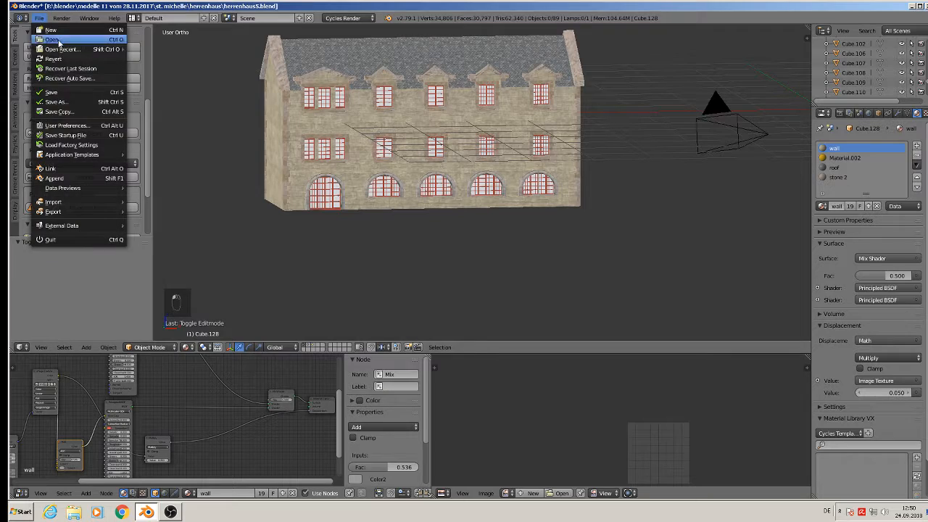
click(68, 93)
scroll(586, 88, up, 2)
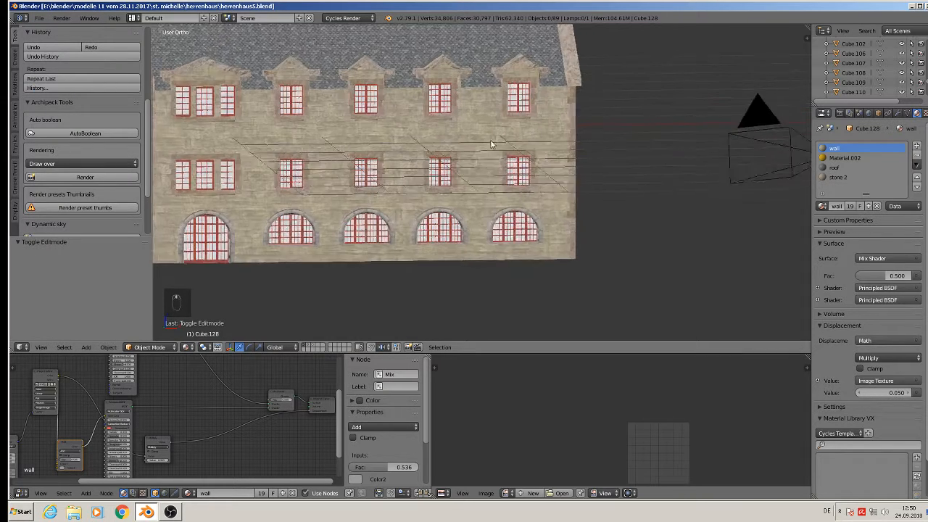
- In front view, select the camera beside the house and switch its lens to Orthographic
key(KP_1)
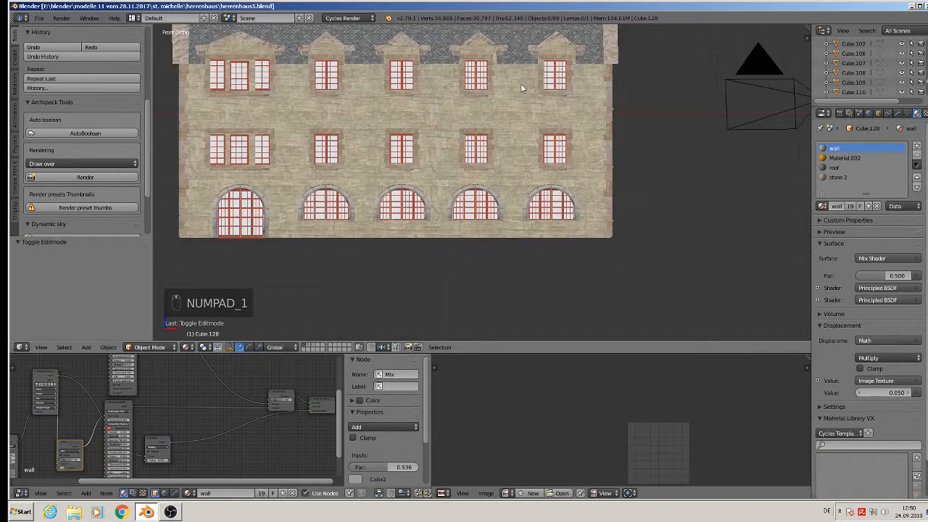
scroll(631, 172, down, 4)
right_click(691, 129)
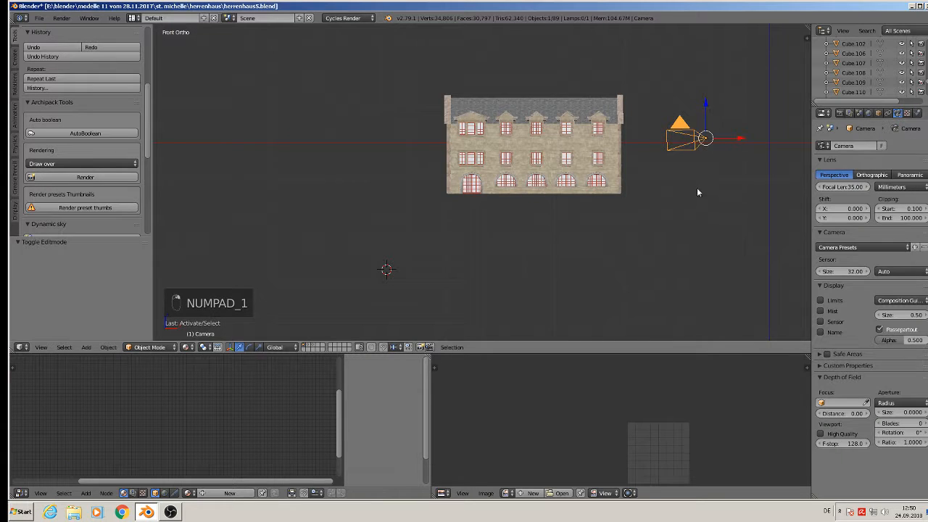
click(872, 175)
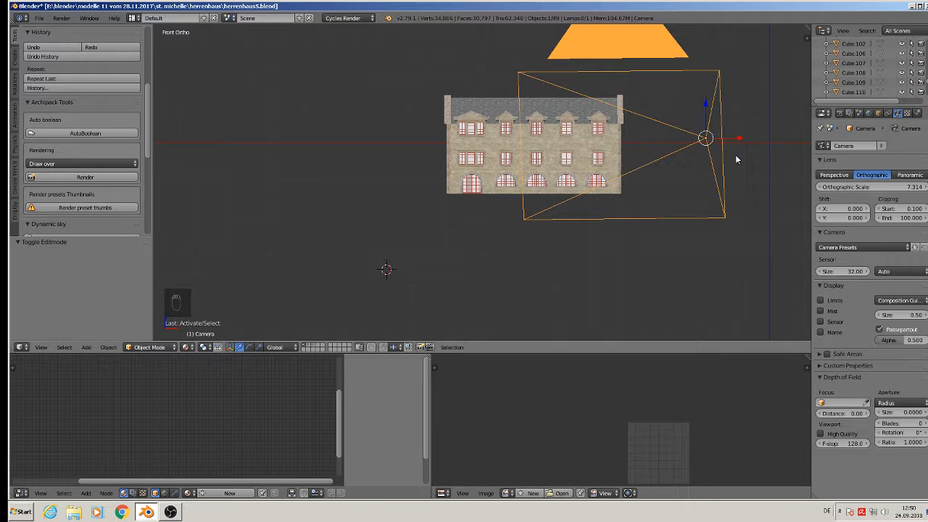
- Set the camera's X rotation to 90°
key(n)
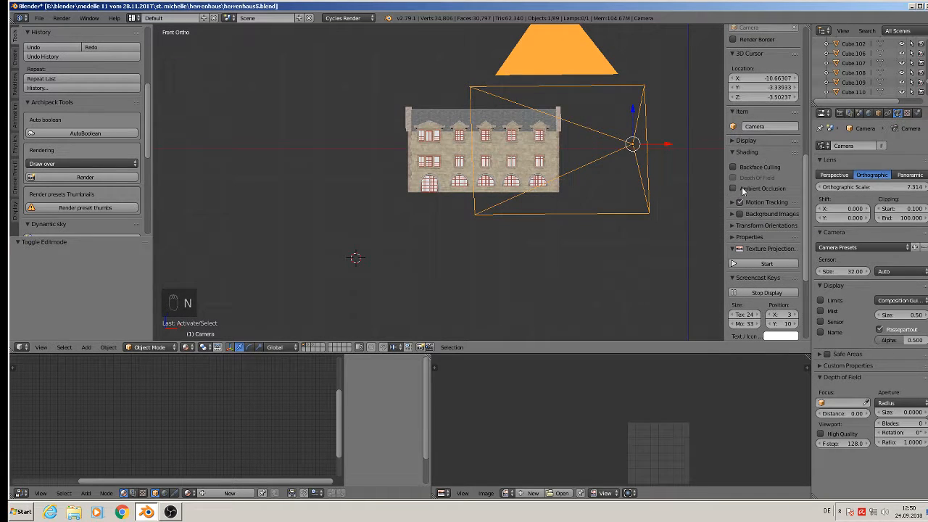
scroll(750, 191, up, 10)
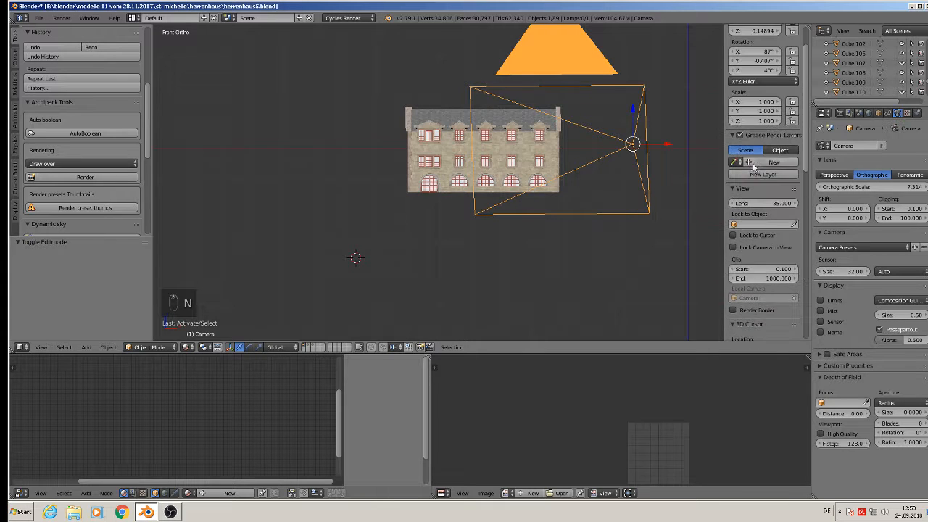
click(758, 94)
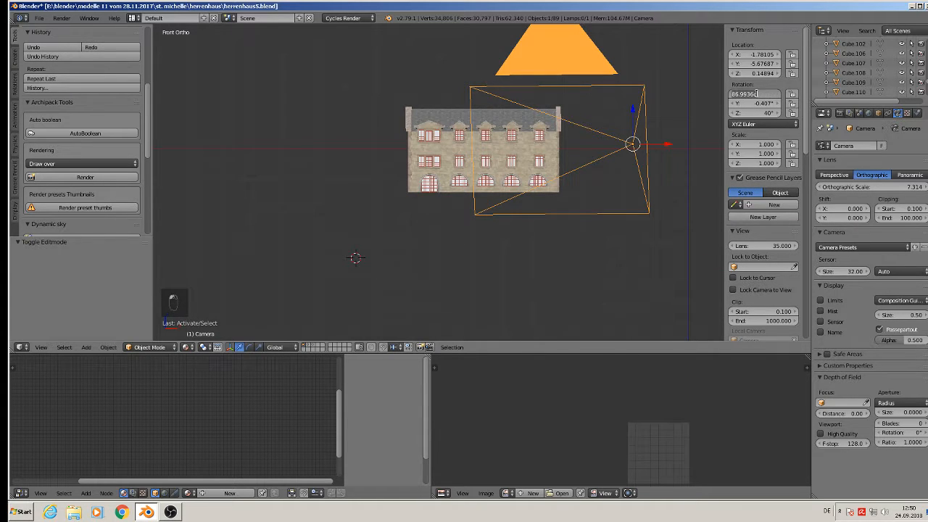
key(BackSpace)
key(Insert)
key(BackSpace)
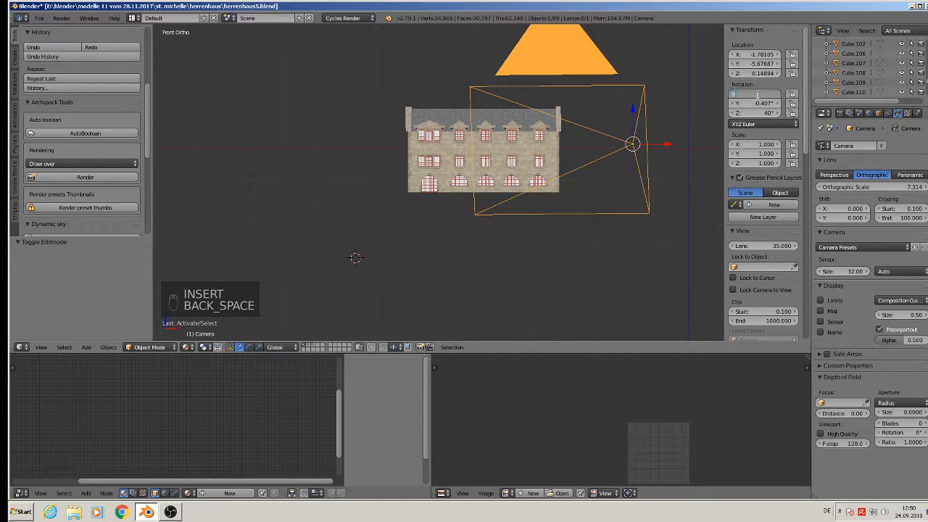
key(Return)
- Set the camera's Y and Z rotation to 0° so it faces the front facade squarely
click(766, 102)
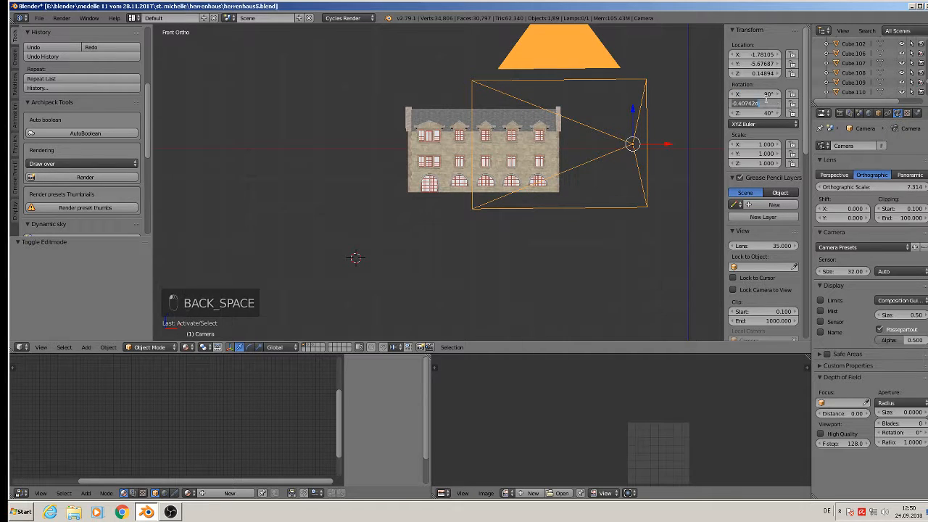
text(0)
key(Return)
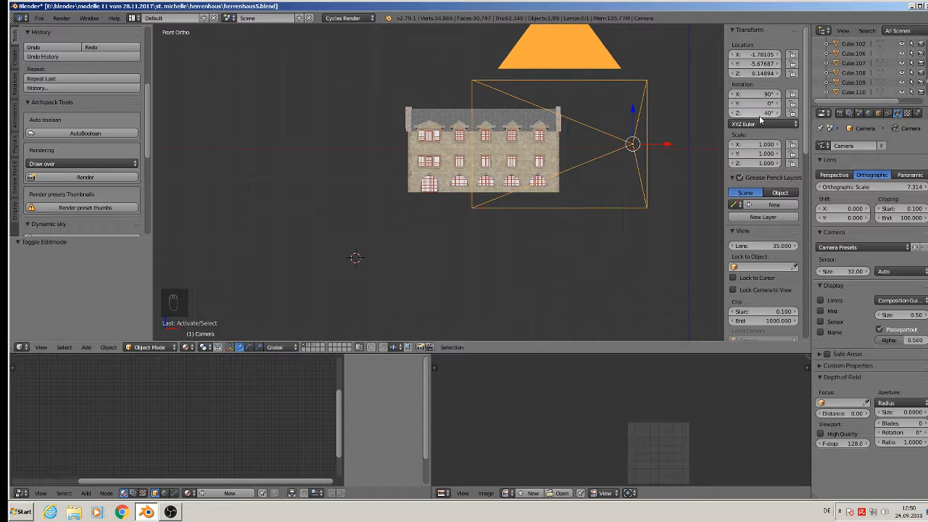
click(757, 113)
text(0)
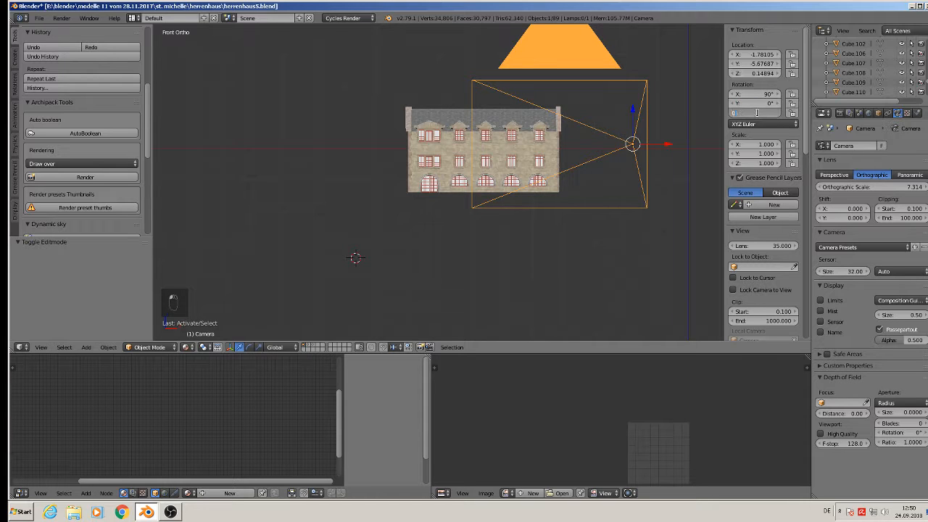
key(Return)
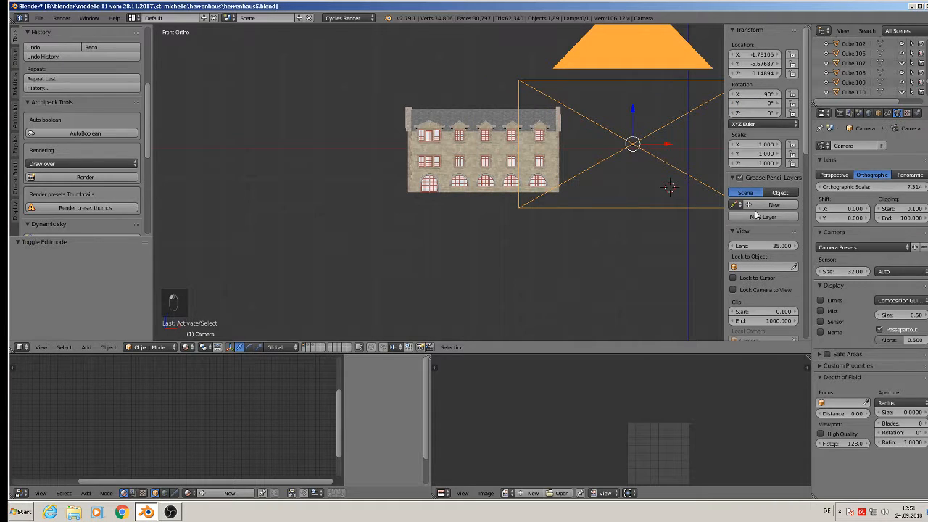
key(n)
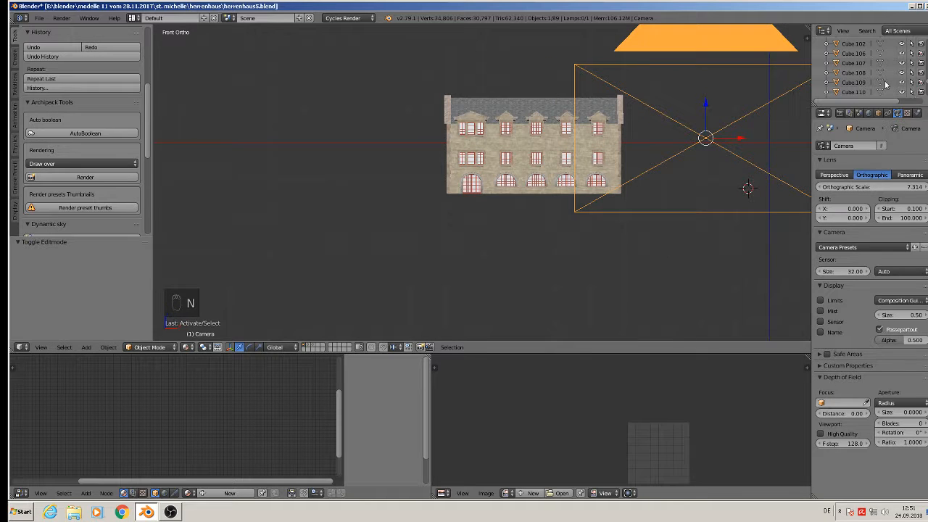
- Set the render resolution to 1024 px for both X and Y
click(840, 113)
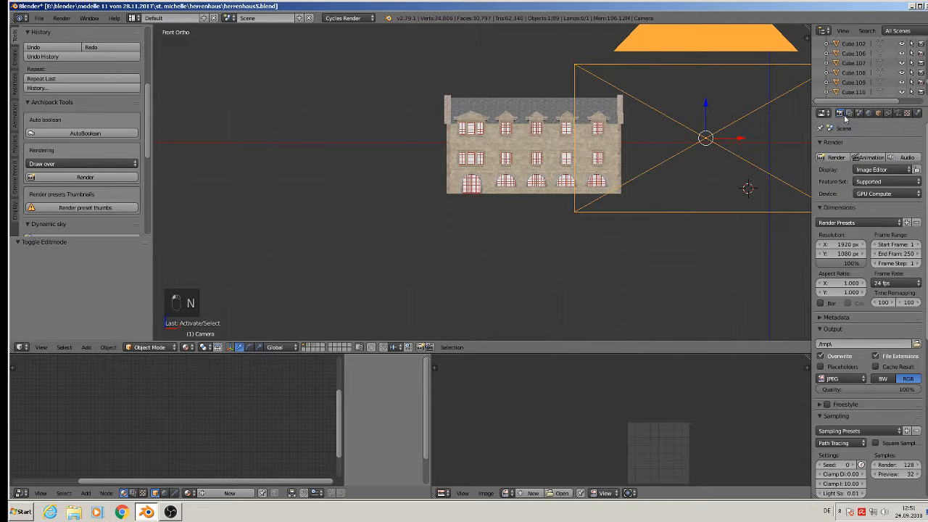
click(838, 246)
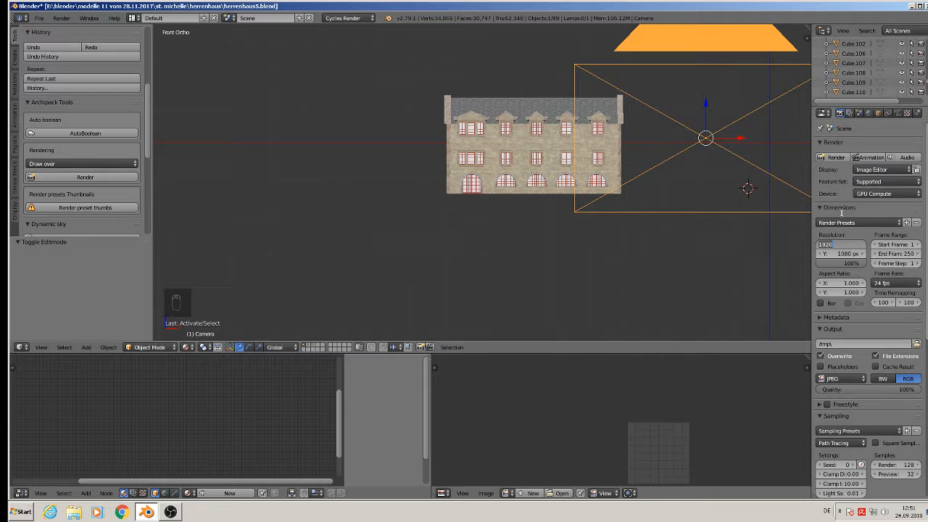
key(BackSpace)
key(Tab)
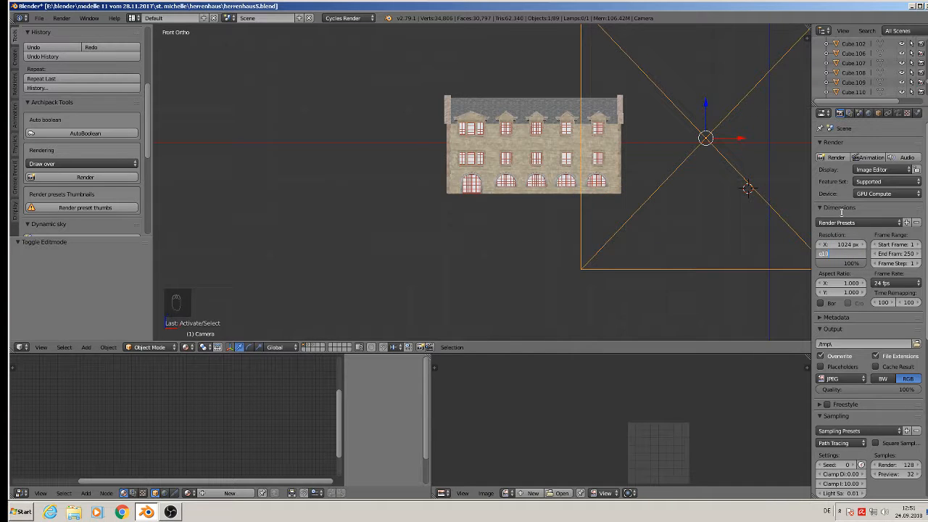
key(Return)
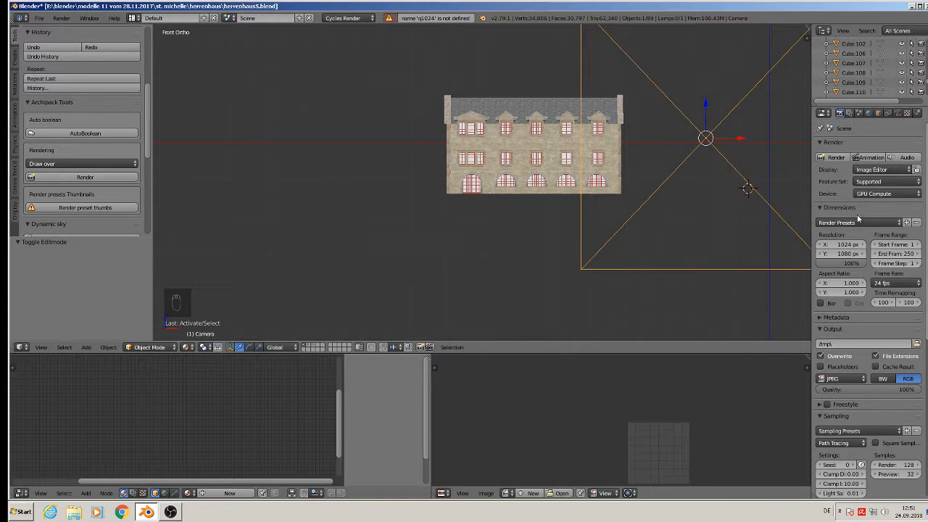
click(837, 254)
text(1024)
key(Return)
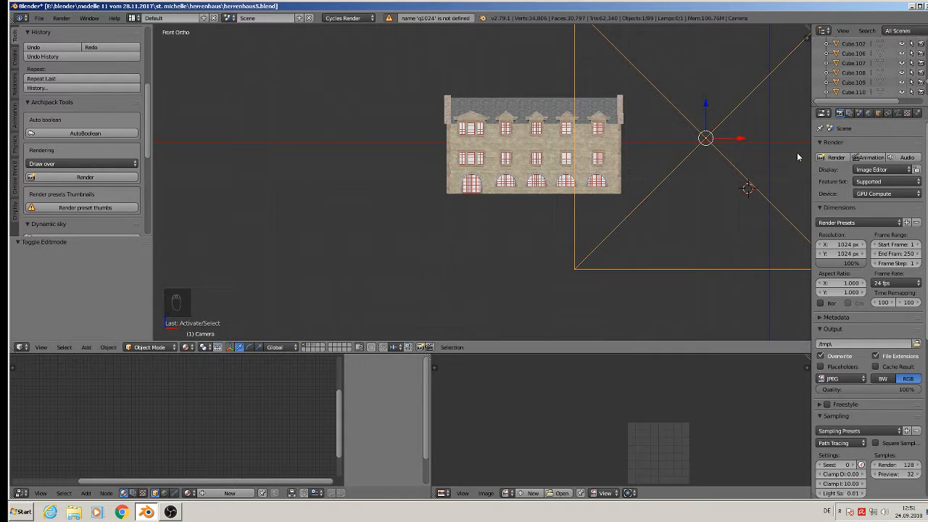
- Move the camera about -4.994 along X so it sits in front of the house, and save the file
scroll(785, 161, down, 4)
drag(778, 151, 690, 153)
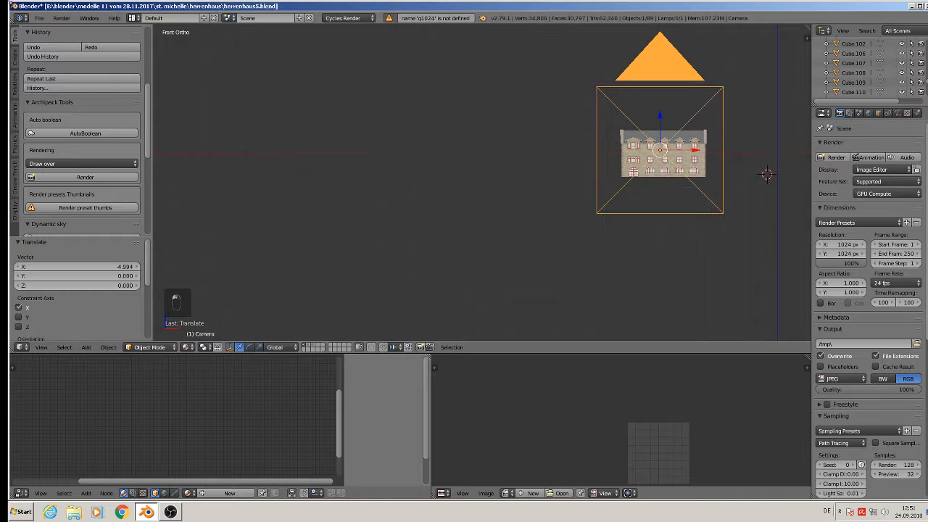
click(40, 18)
click(50, 93)
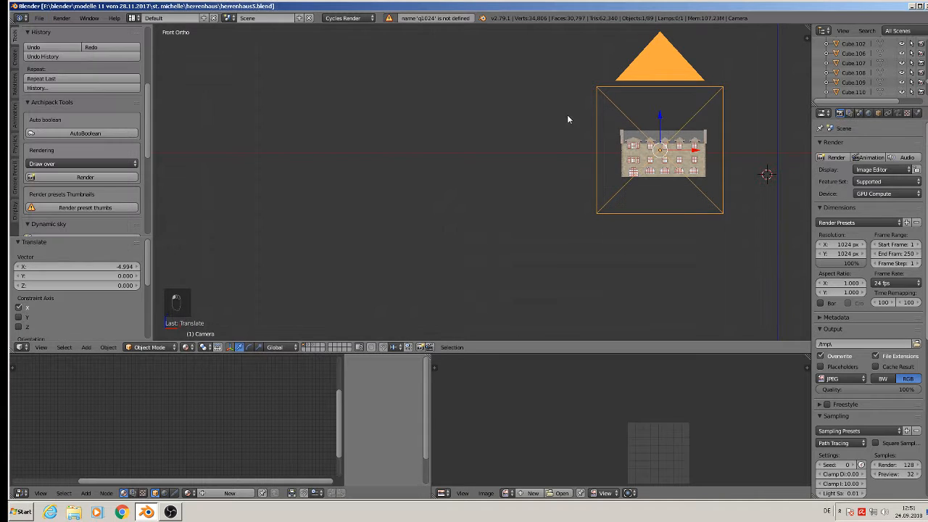
- Look through the camera and reduce its orthographic scale to about 5.134 so the house nearly fills the frame
shift+middle_drag(736, 171, 424, 174)
scroll(474, 176, up, 3)
scroll(452, 171, down, 3)
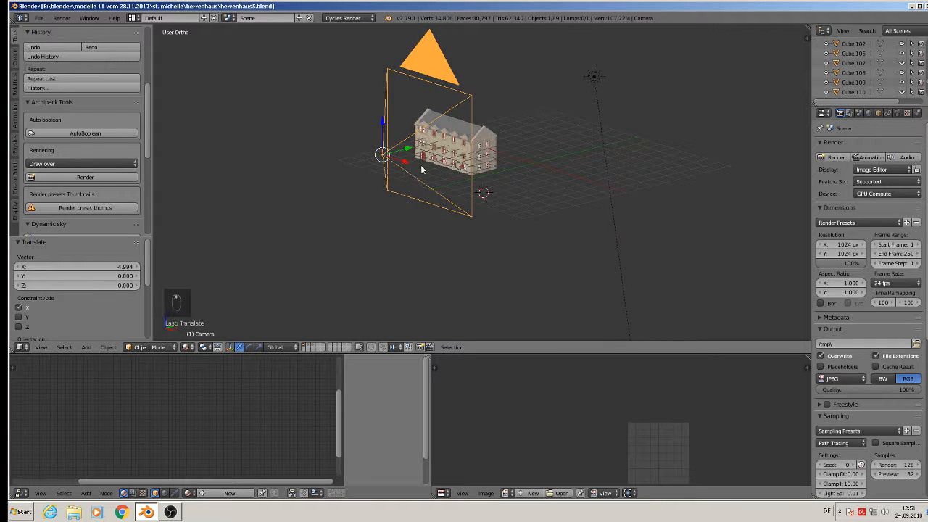
scroll(435, 152, up, 2)
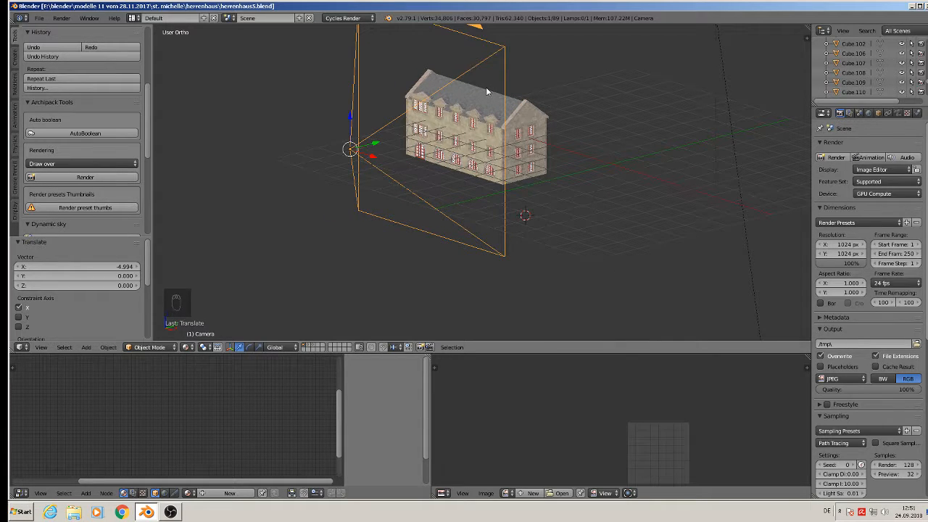
key(KP_0)
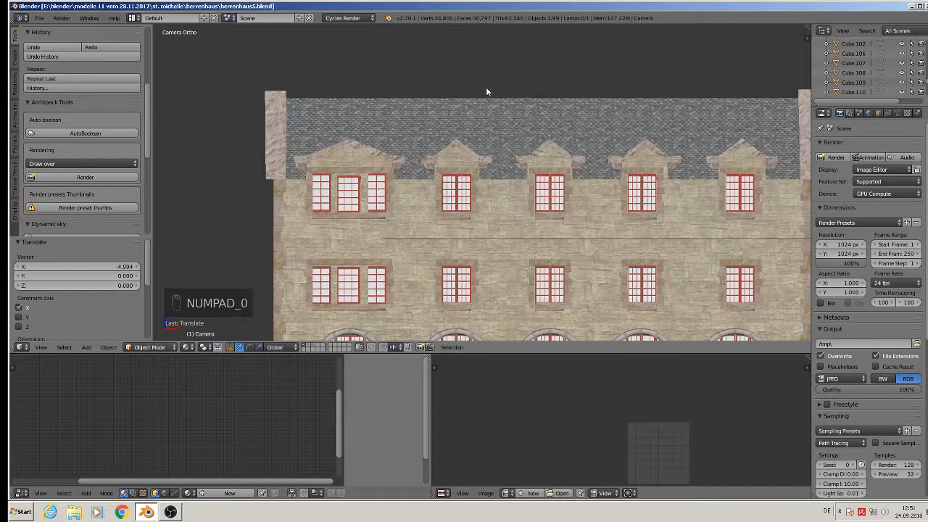
scroll(537, 138, down, 3)
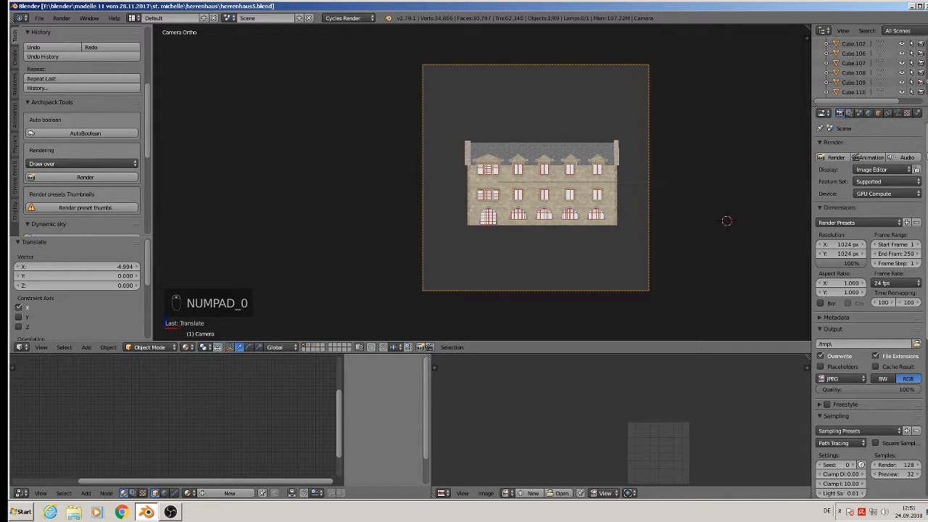
click(898, 113)
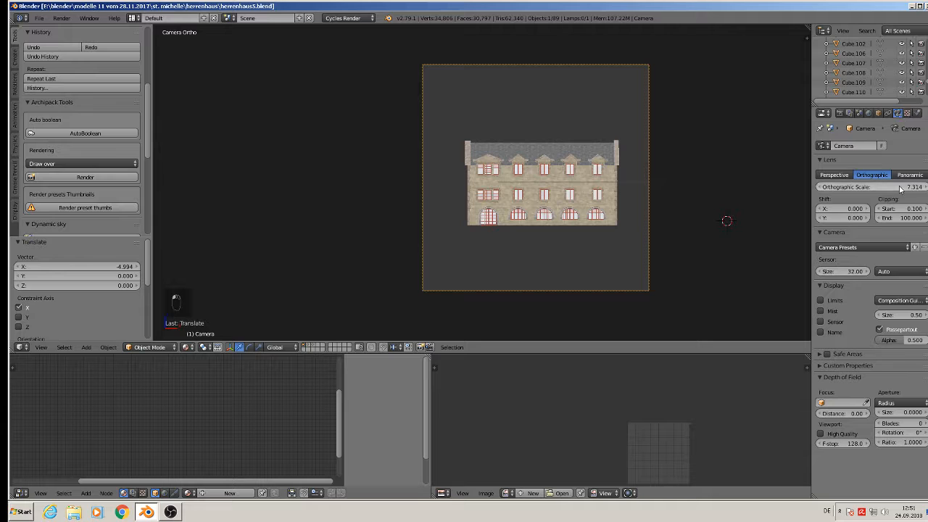
drag(902, 187, 888, 187)
drag(735, 222, 679, 213)
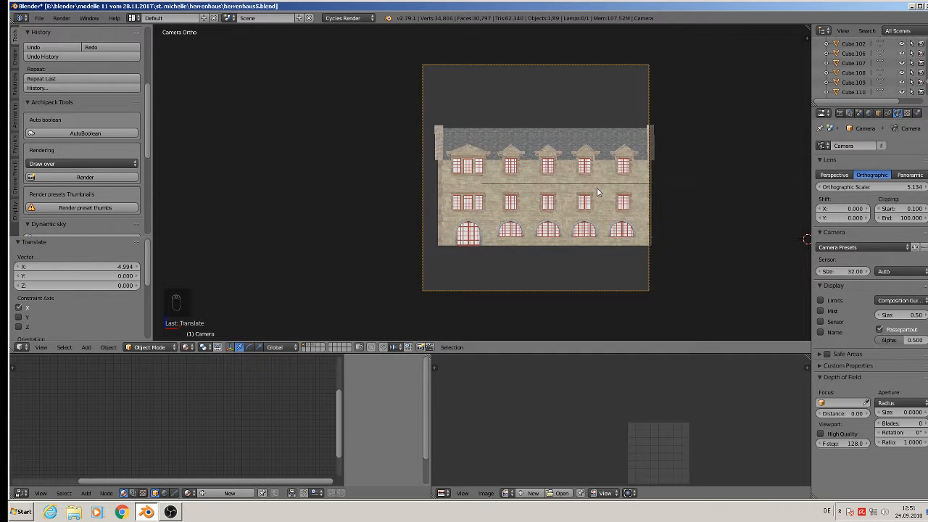
- Move the camera about 0.208 on X and -0.011 on Z to centre the house in the frame, and save the file
key(g)
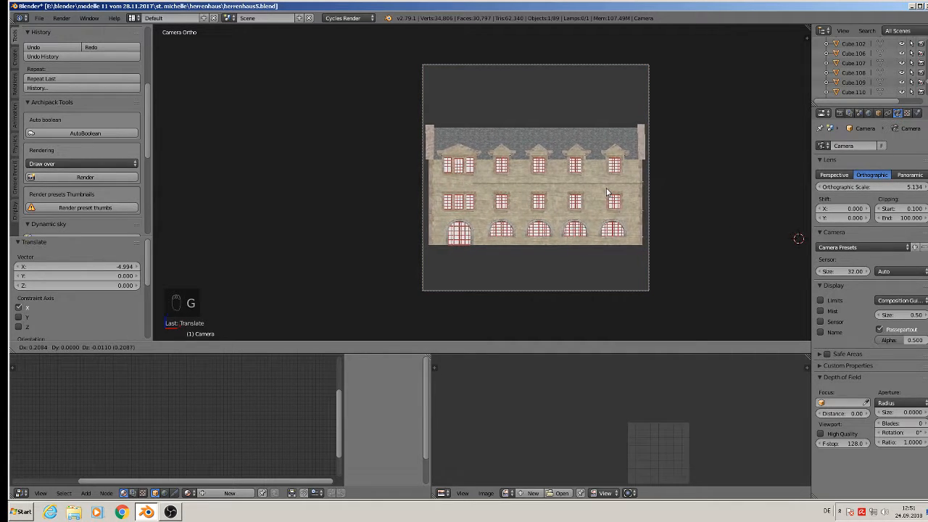
click(608, 192)
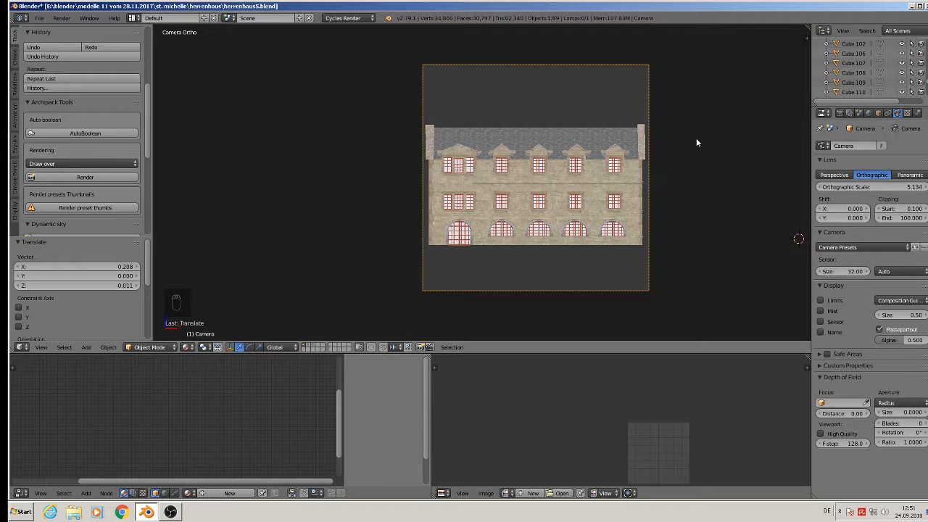
click(39, 17)
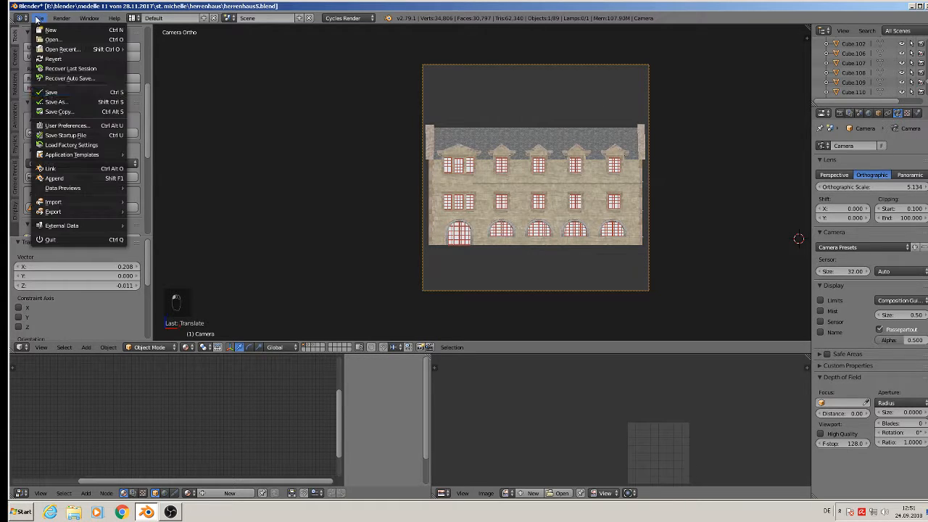
click(81, 92)
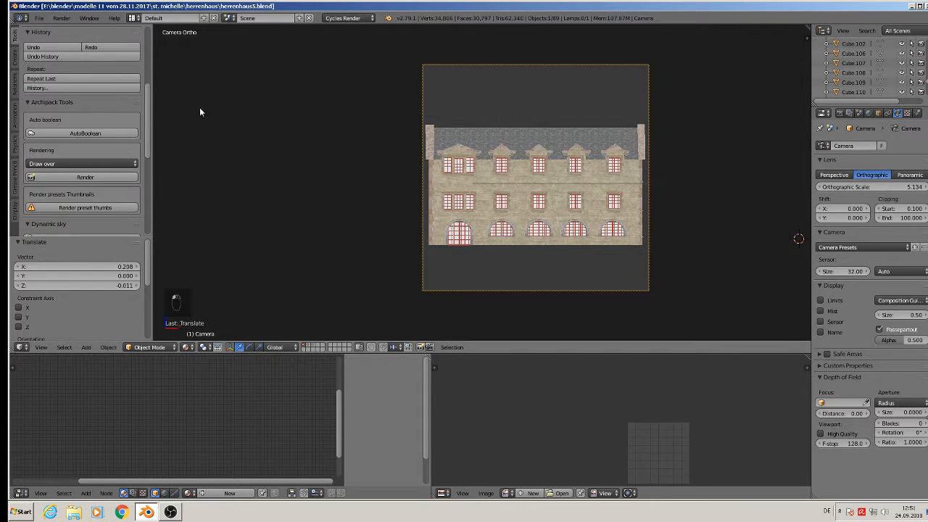
- Select the middle dormer window and make its "glas hause 1" material the active slot
right_click(538, 165)
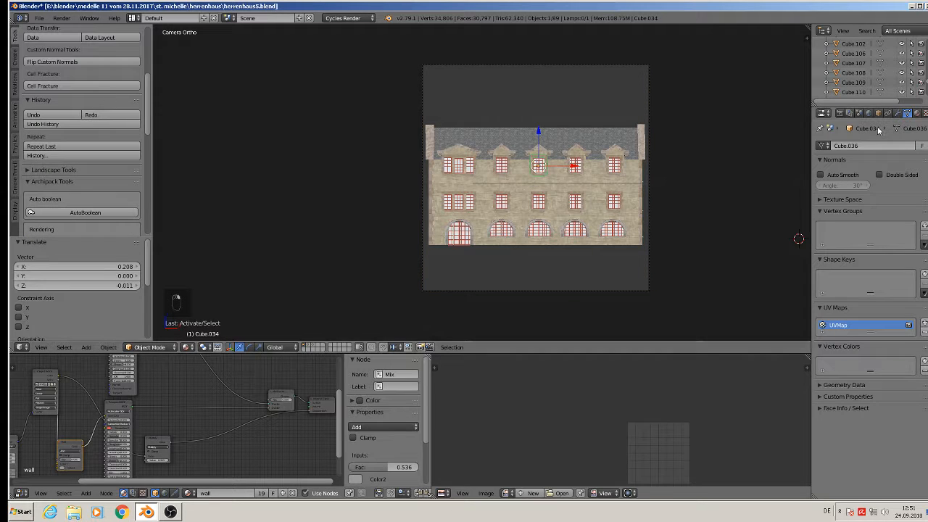
click(917, 114)
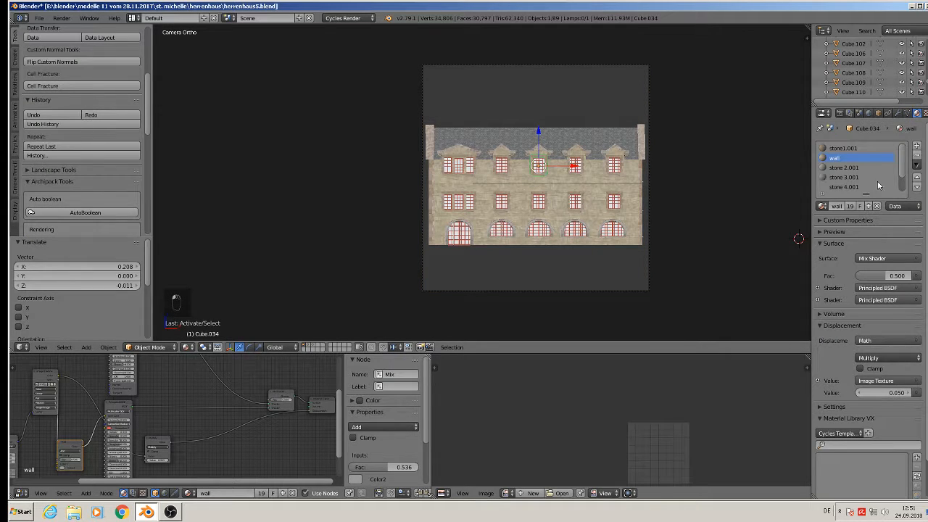
scroll(905, 177, down, 1)
scroll(906, 177, down, 1)
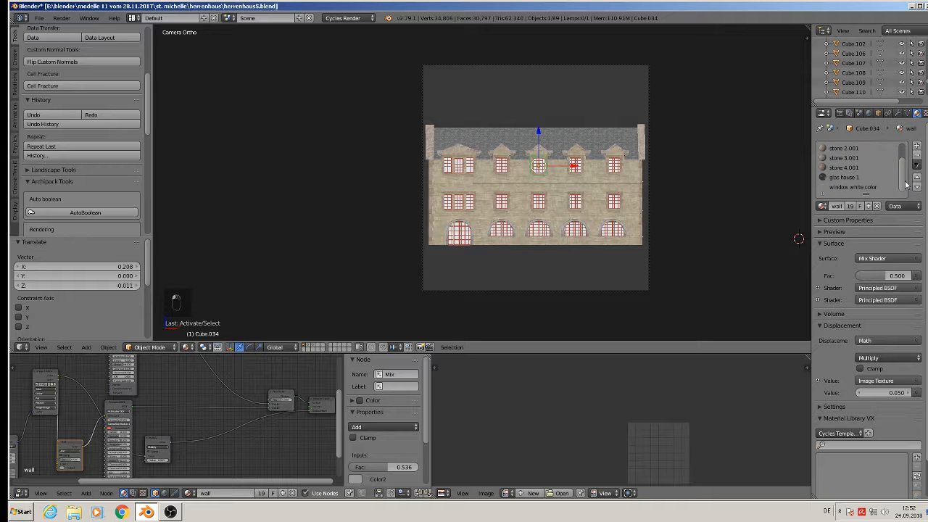
click(841, 178)
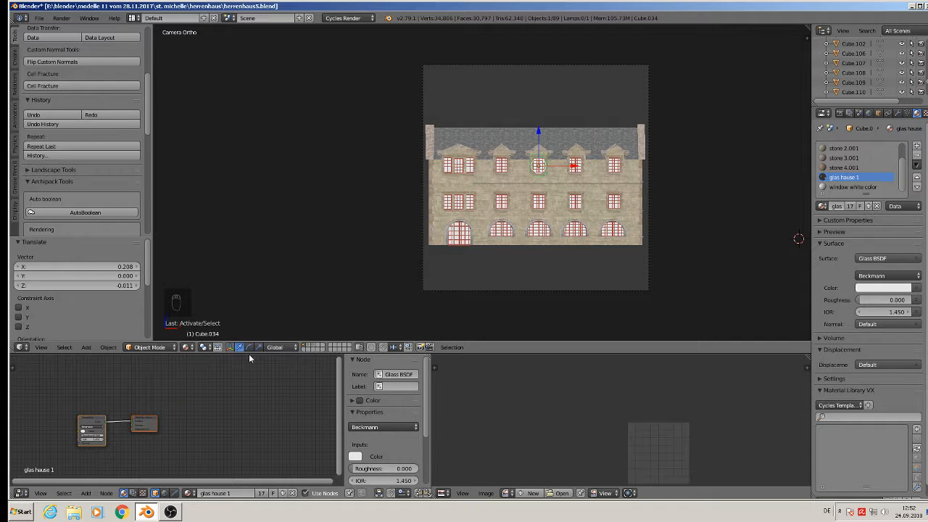
- Enlarge the node editor, set the Glass BSDF roughness to 0.700, and show the material preview
drag(249, 355, 248, 236)
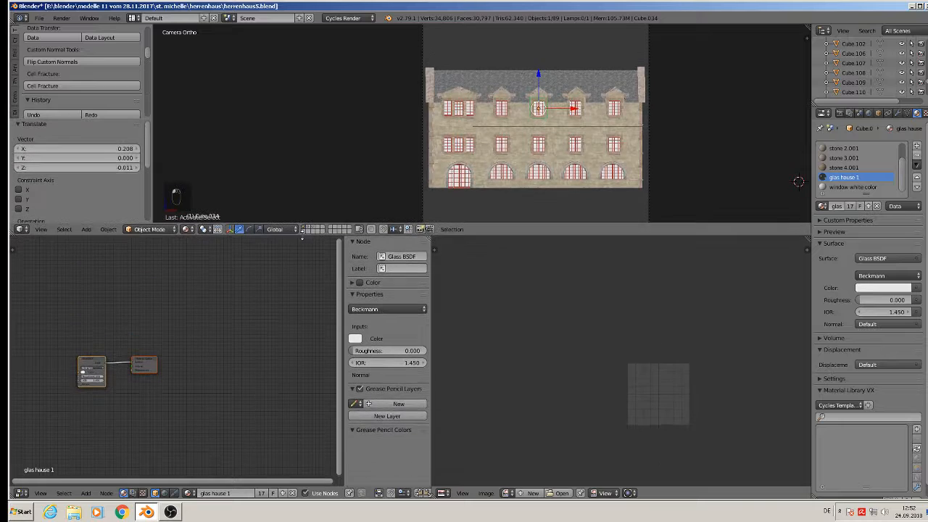
scroll(122, 386, up, 2)
middle_drag(197, 342, 390, 335)
scroll(260, 374, up, 7)
key(Home)
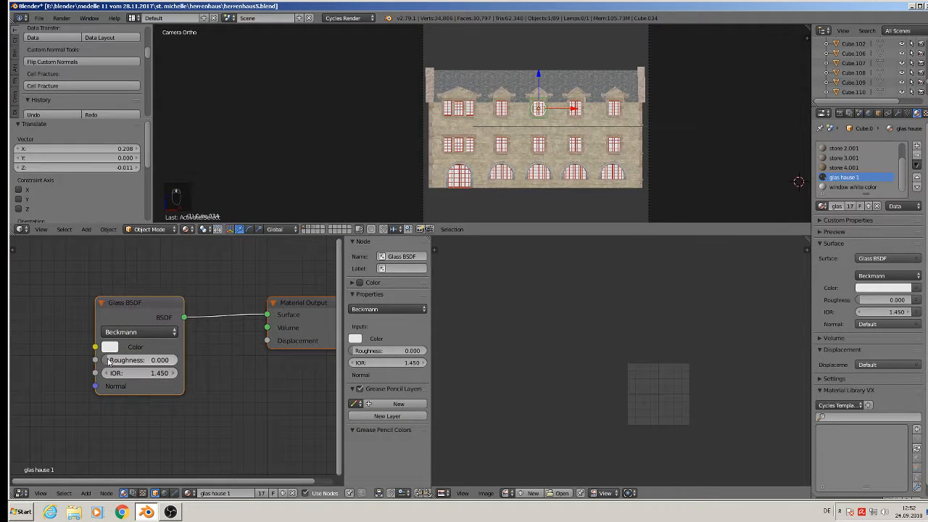
drag(112, 360, 166, 360)
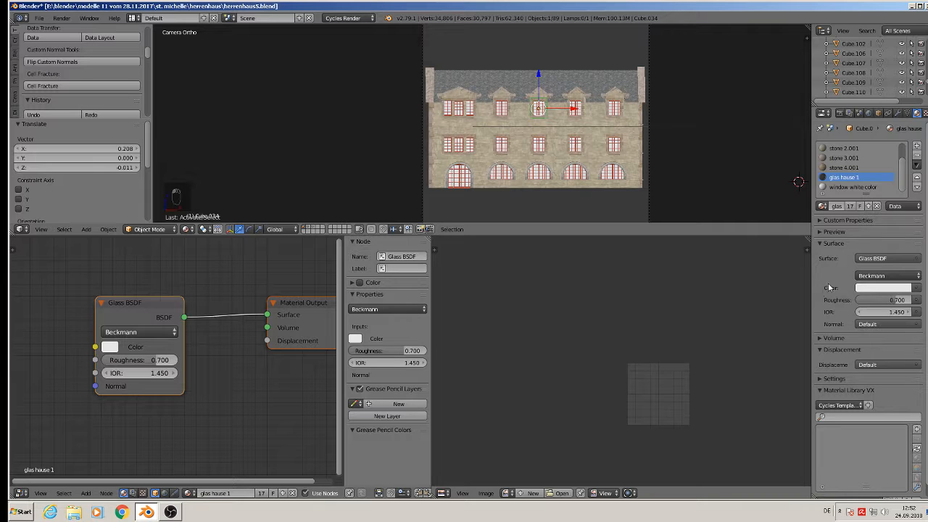
click(834, 231)
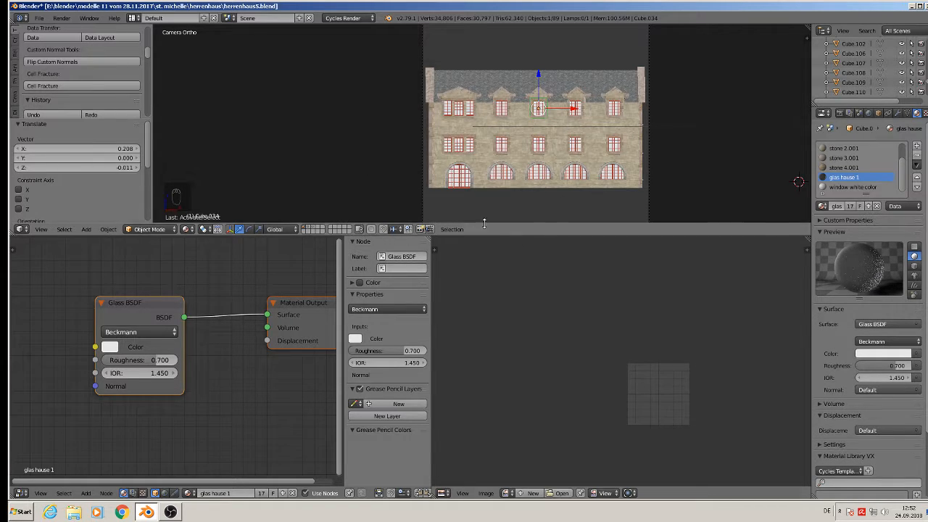
- Save the file, render the camera view to inspect the facade and its windows, and stop the render
click(39, 18)
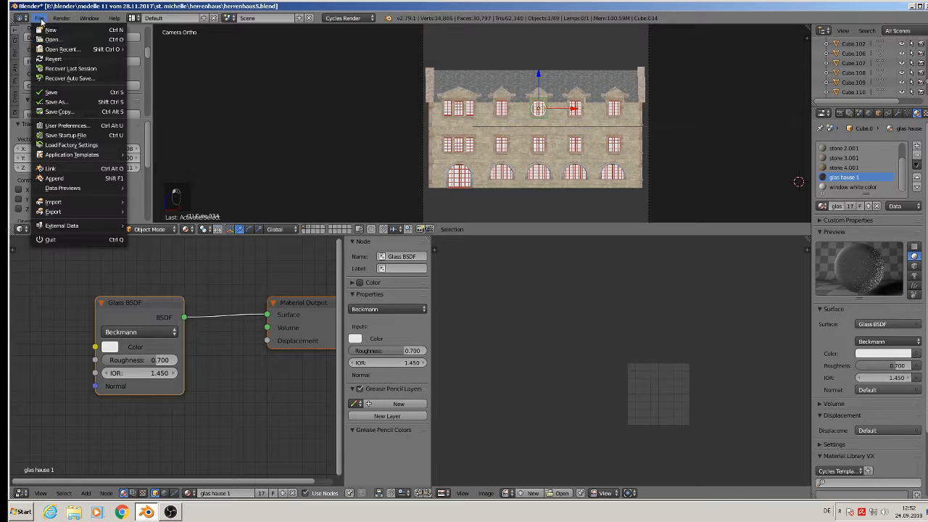
click(51, 92)
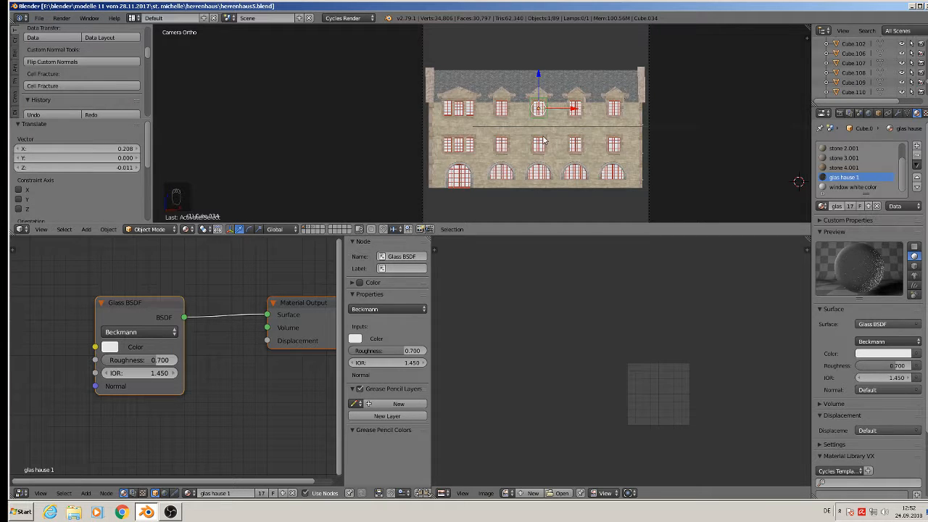
key(F12)
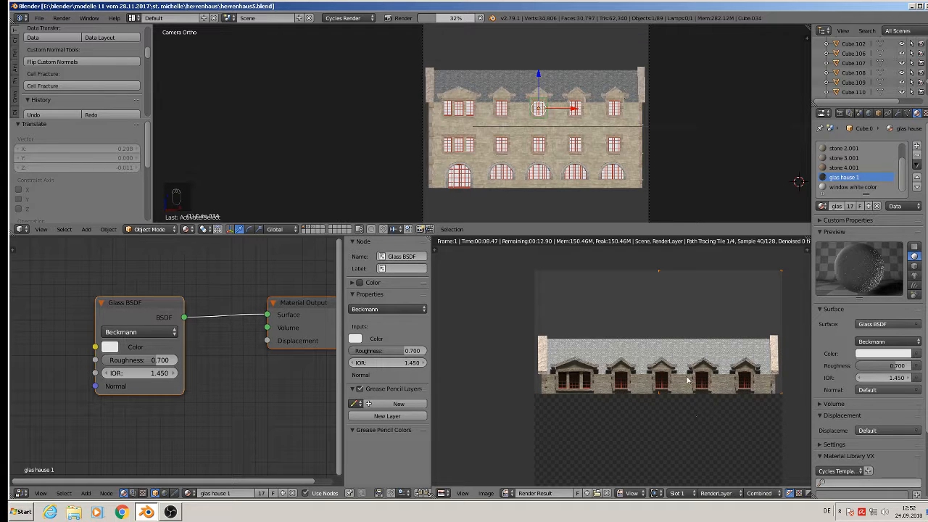
scroll(725, 392, up, 6)
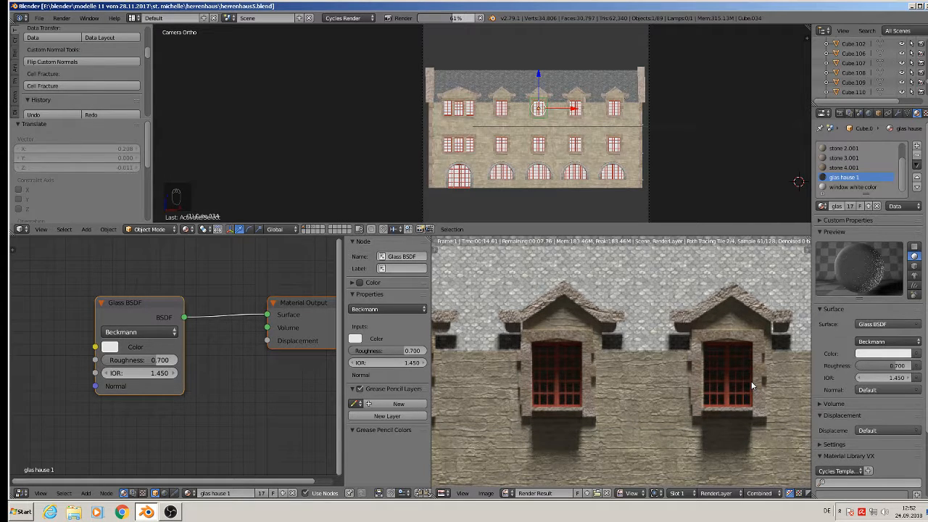
scroll(740, 382, down, 1)
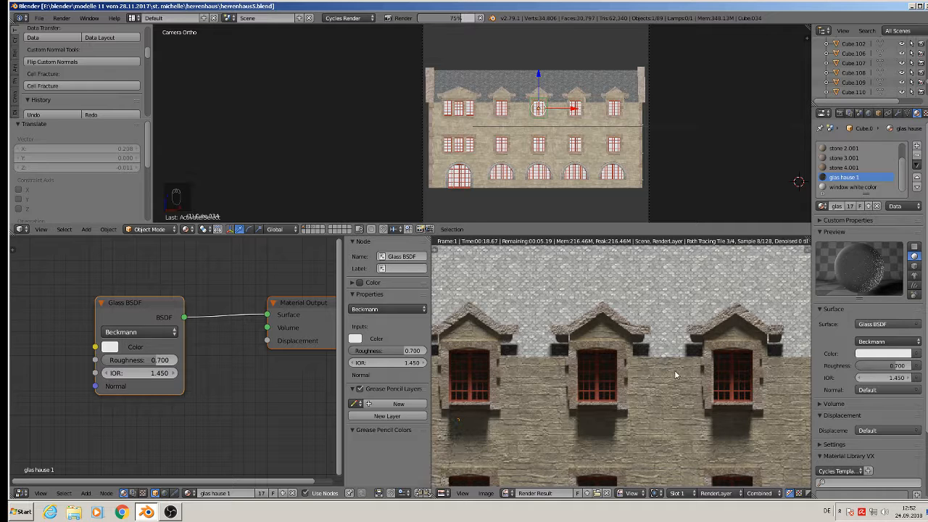
scroll(678, 373, down, 3)
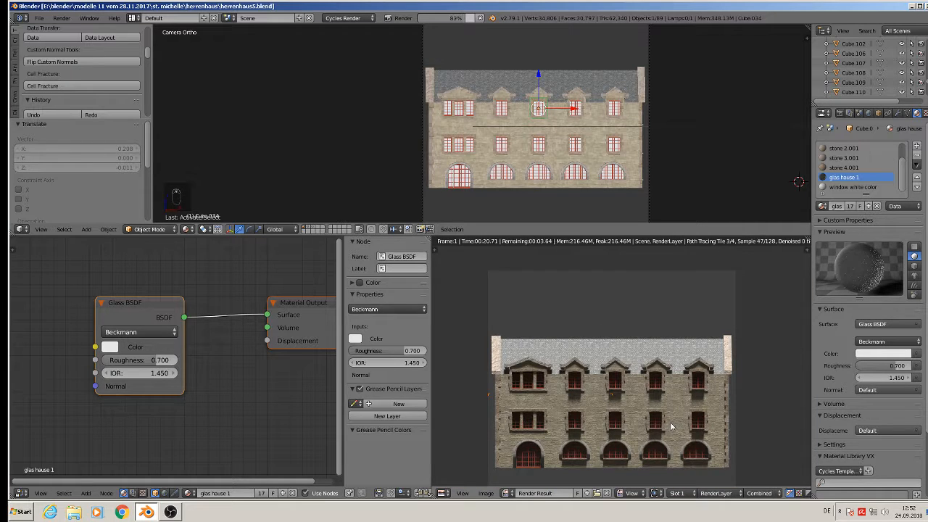
scroll(671, 427, up, 1)
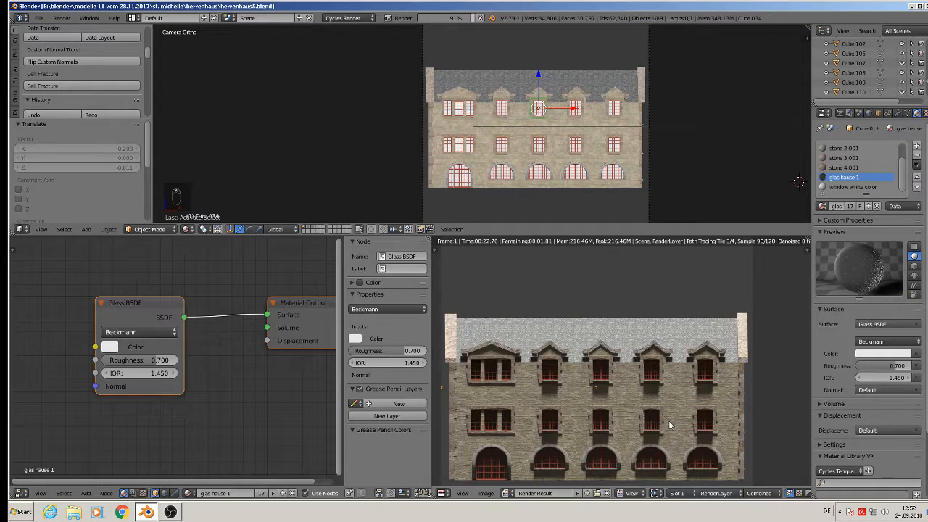
key(Escape)
- Select the main house body and enter Edit Mode to inspect the stonework of the dormer nearest the gable end
middle_drag(621, 86, 536, 123)
scroll(568, 122, up, 3)
scroll(529, 149, up, 3)
scroll(526, 151, up, 5)
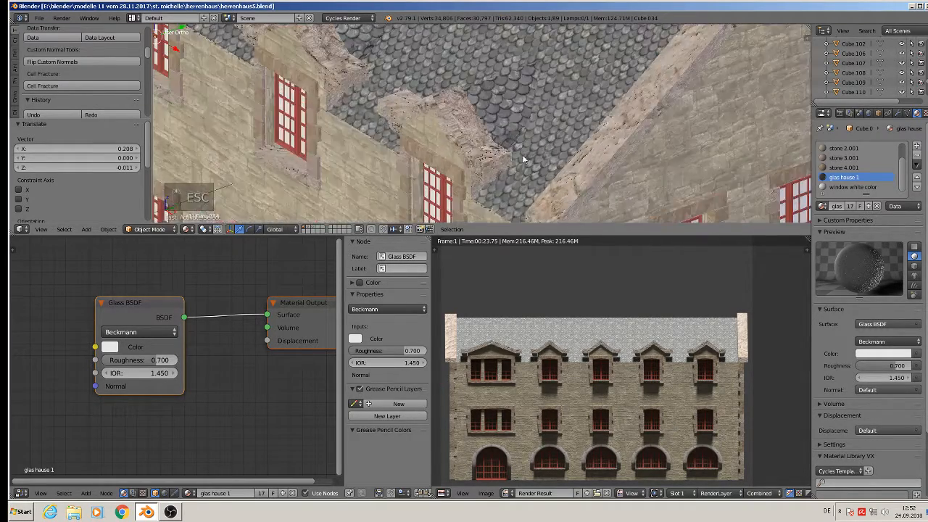
middle_drag(502, 159, 622, 142)
middle_drag(554, 140, 357, 128)
key(Tab)
key(Tab)
right_click(230, 137)
key(Tab)
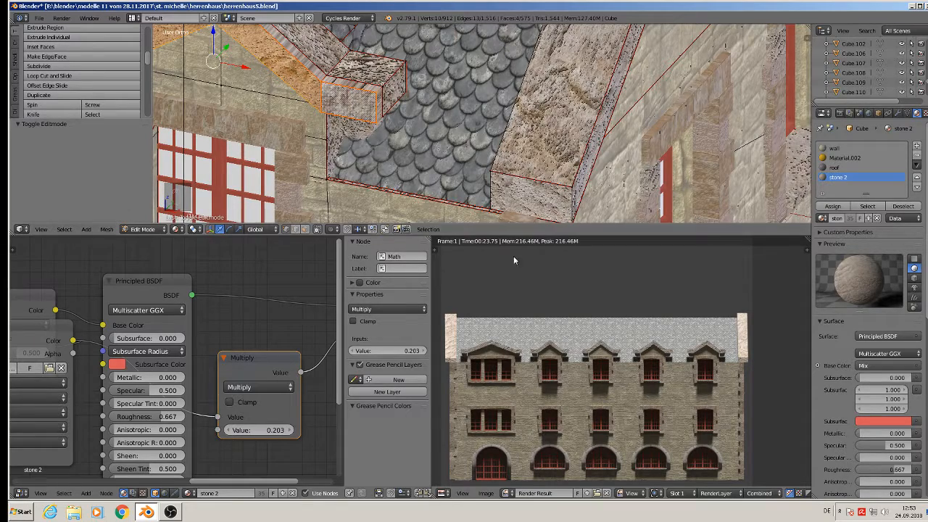
- Deselect the house's mesh elements, return to Object Mode, and view the facade from the front beside the rendered image
scroll(705, 413, down, 2)
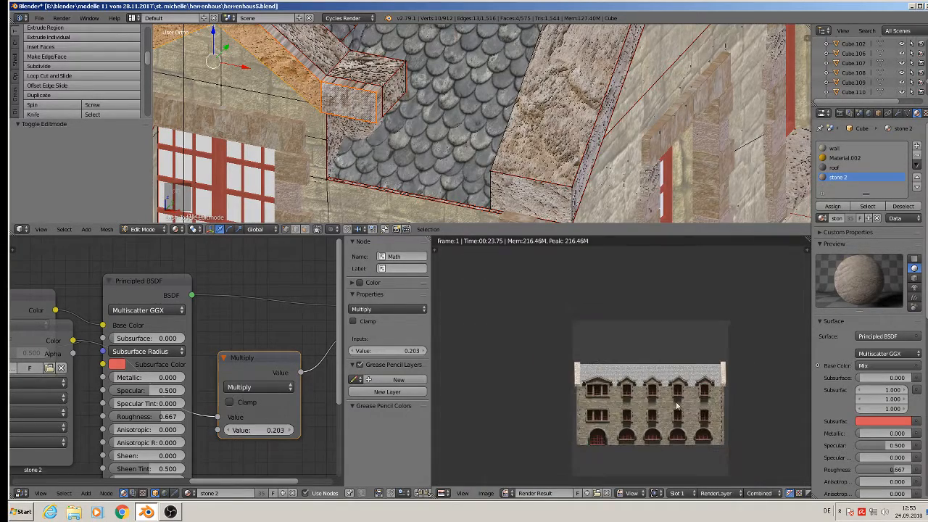
scroll(519, 164, down, 5)
scroll(520, 165, down, 3)
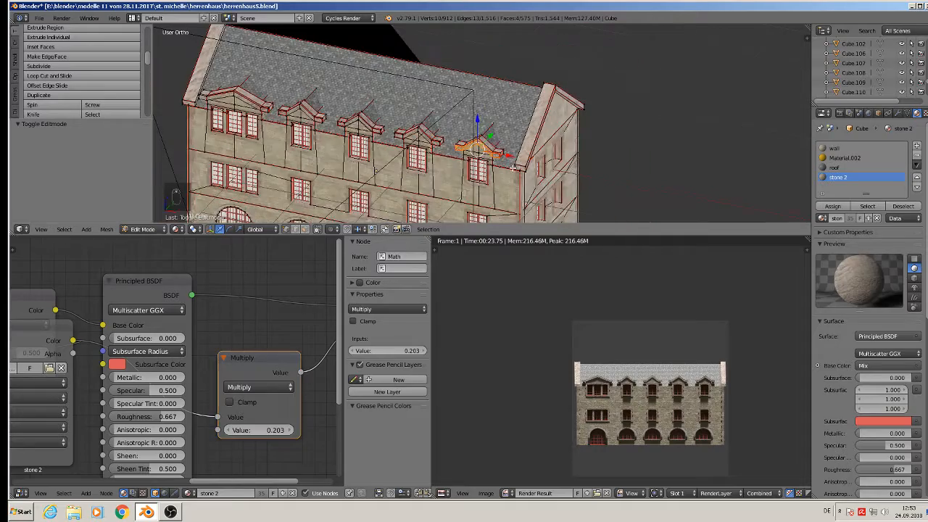
key(a)
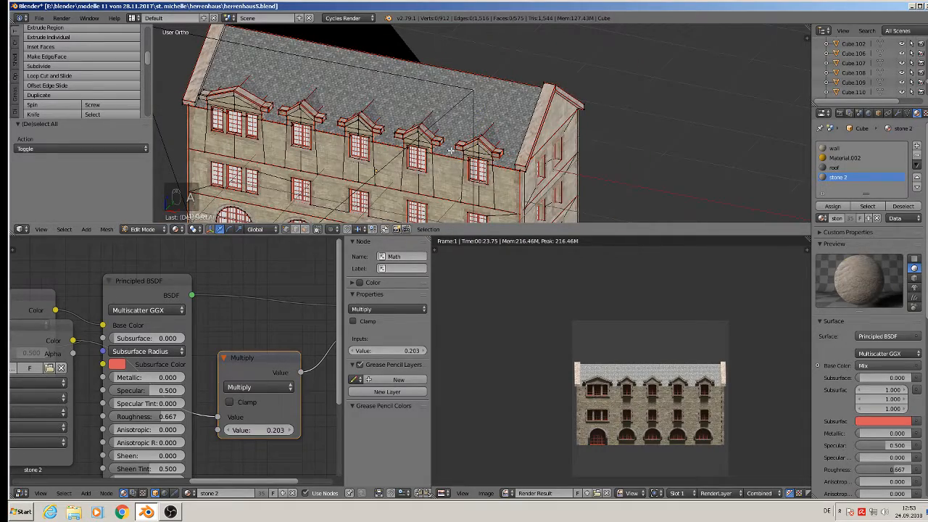
scroll(451, 150, up, 6)
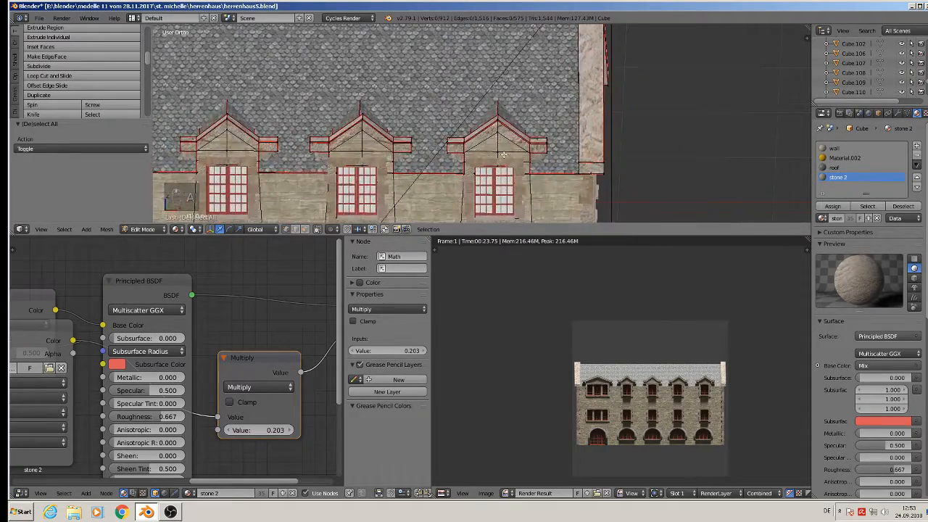
shift+middle_drag(504, 154, 579, 85)
scroll(577, 88, down, 2)
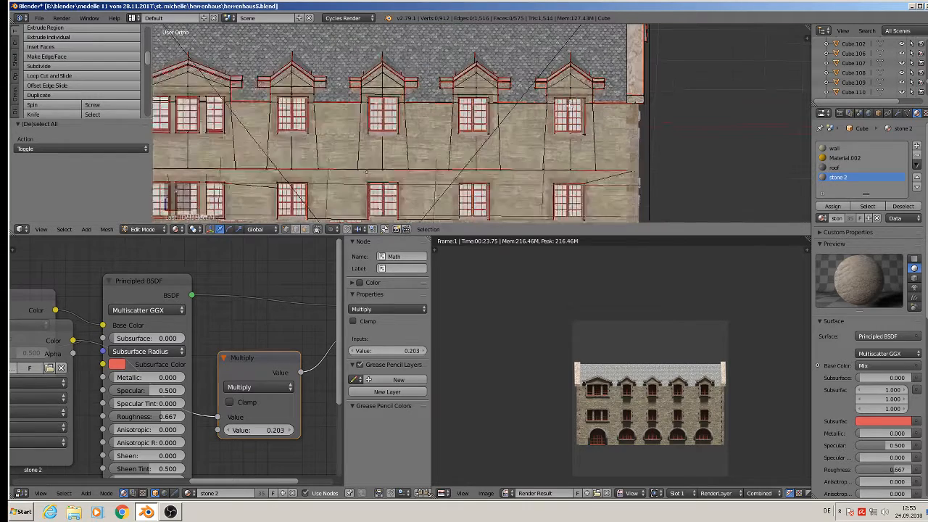
key(Tab)
scroll(512, 126, down, 2)
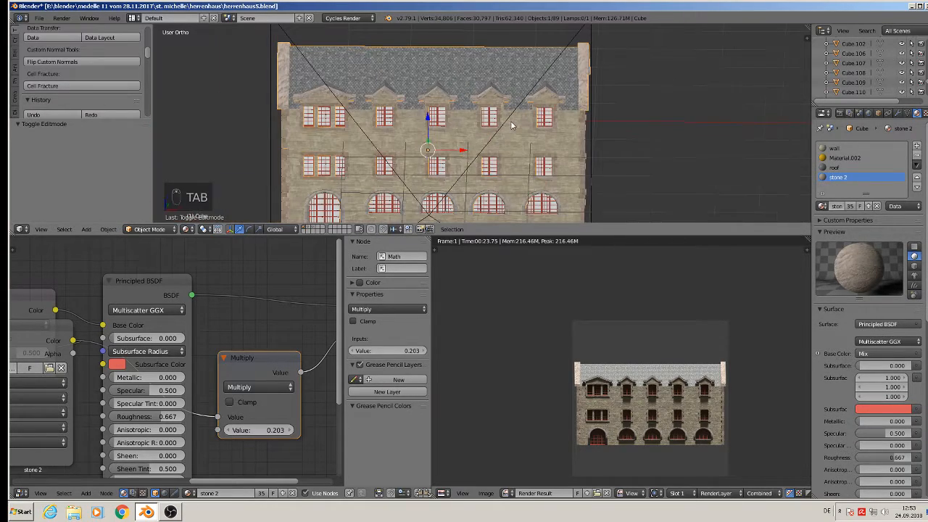
key(KP_1)
scroll(662, 440, up, 3)
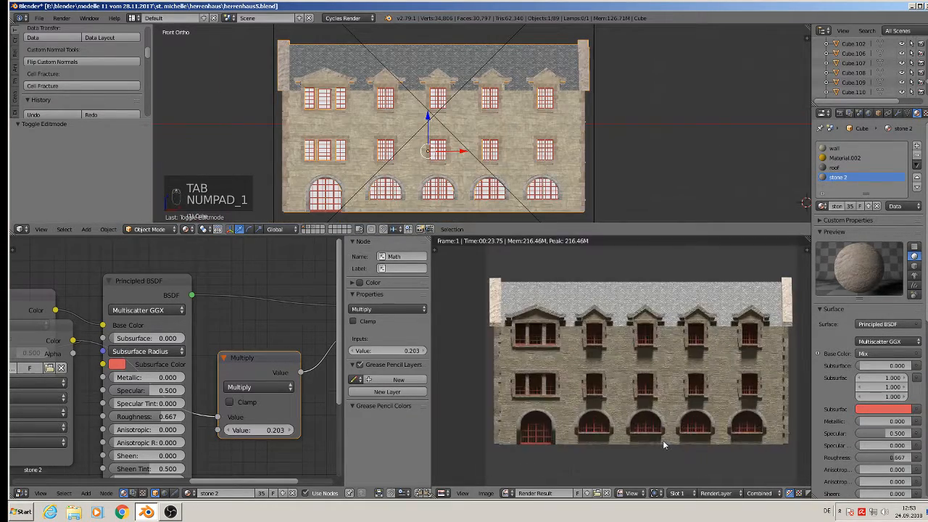
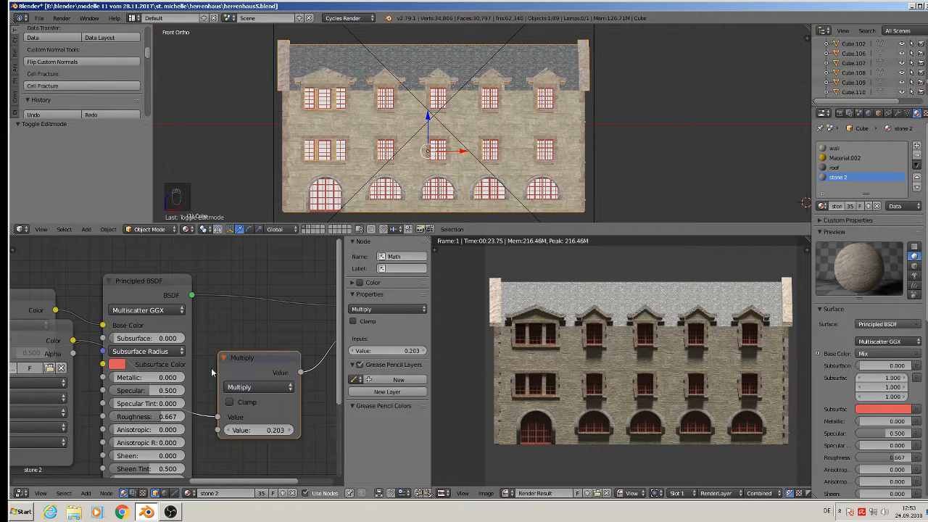
- Spread out the nodes of the "stone 2" material and delete its Principled BSDF node
scroll(211, 372, down, 4)
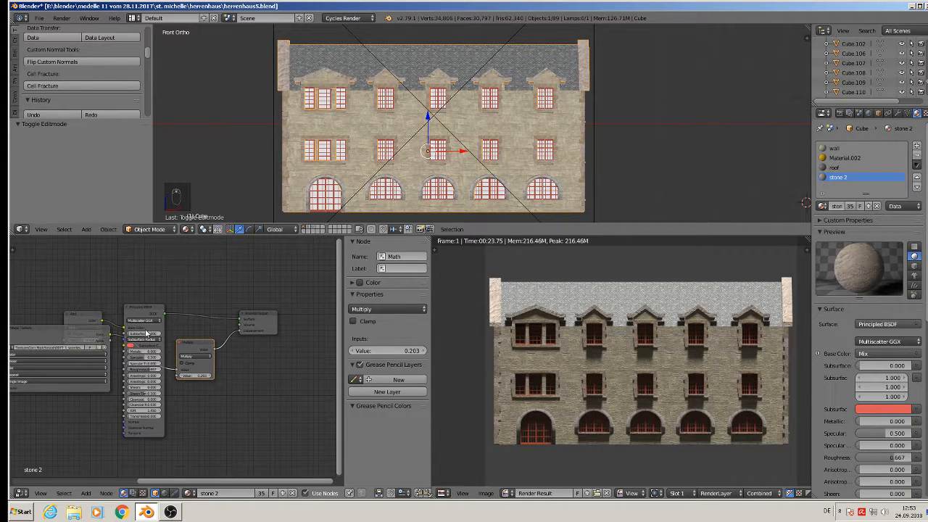
drag(85, 314, 84, 265)
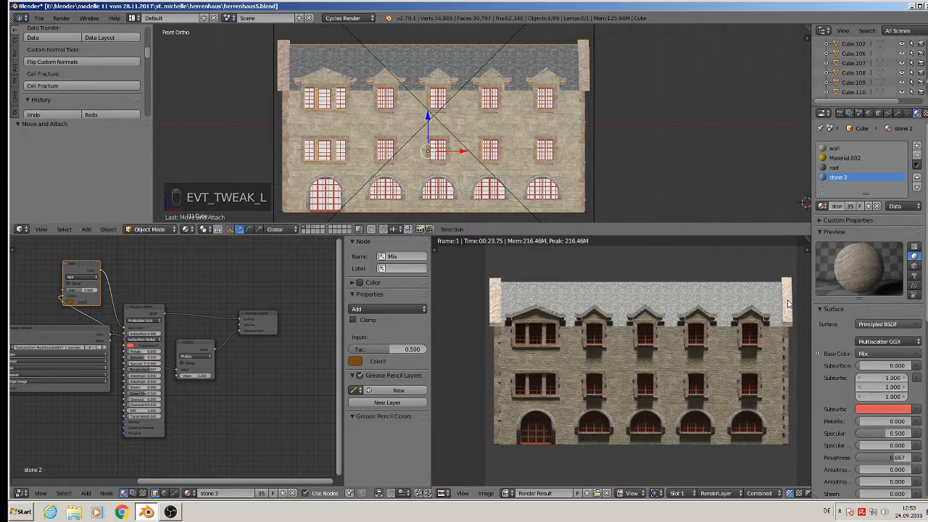
drag(254, 319, 328, 306)
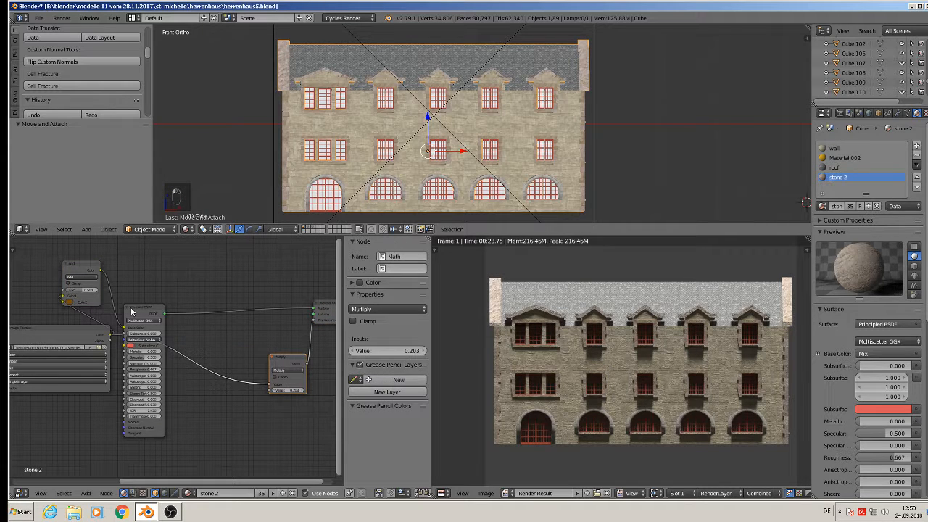
drag(139, 312, 212, 292)
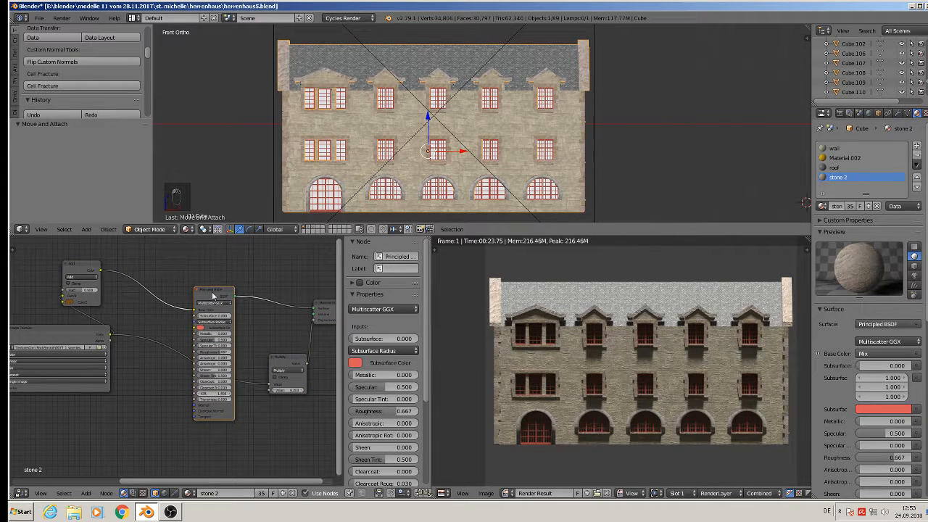
key(x)
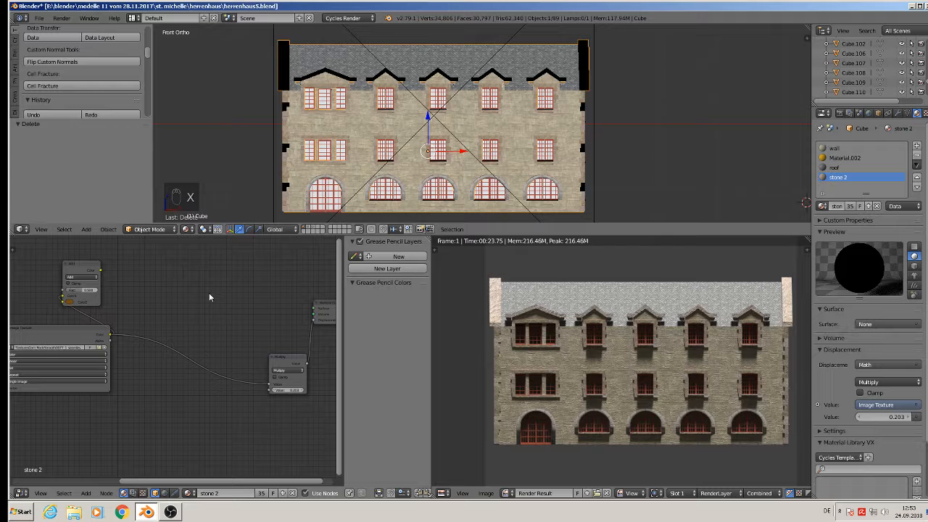
- Add an Emission shader to "stone 2", feed its color from the Add mix node, and link it to the Material Output surface
click(85, 493)
mouse_move(103, 444)
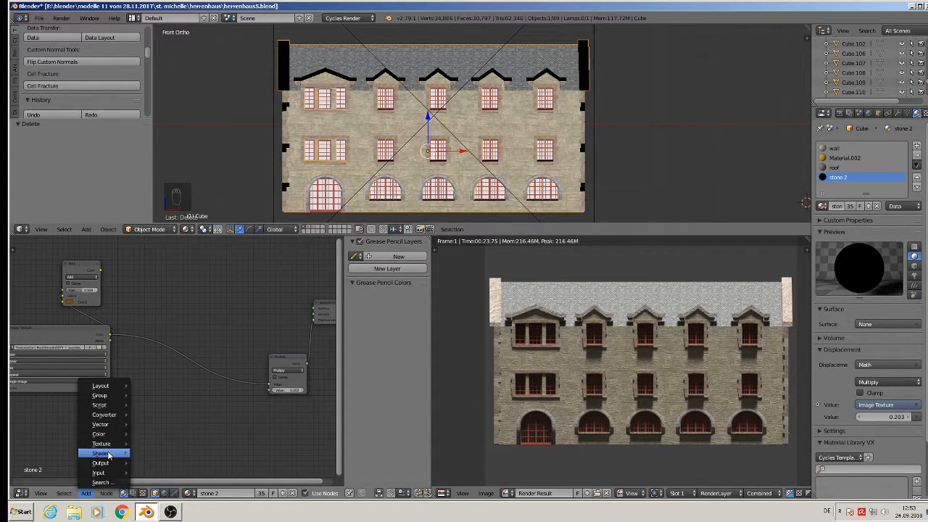
click(157, 304)
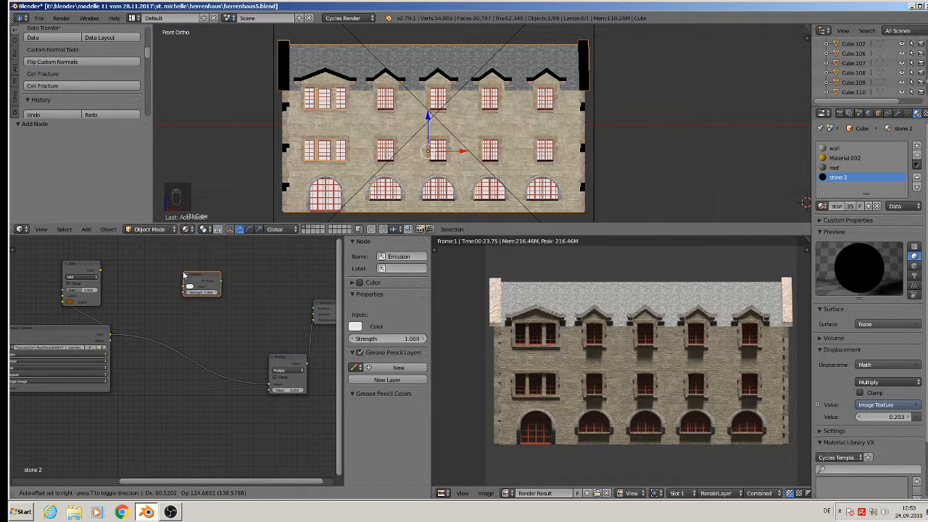
click(180, 280)
drag(101, 271, 184, 288)
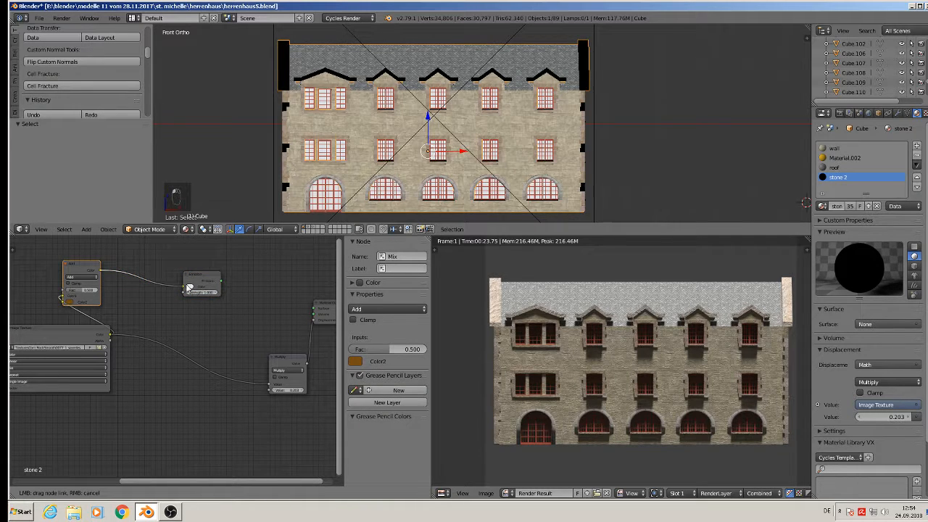
key(g)
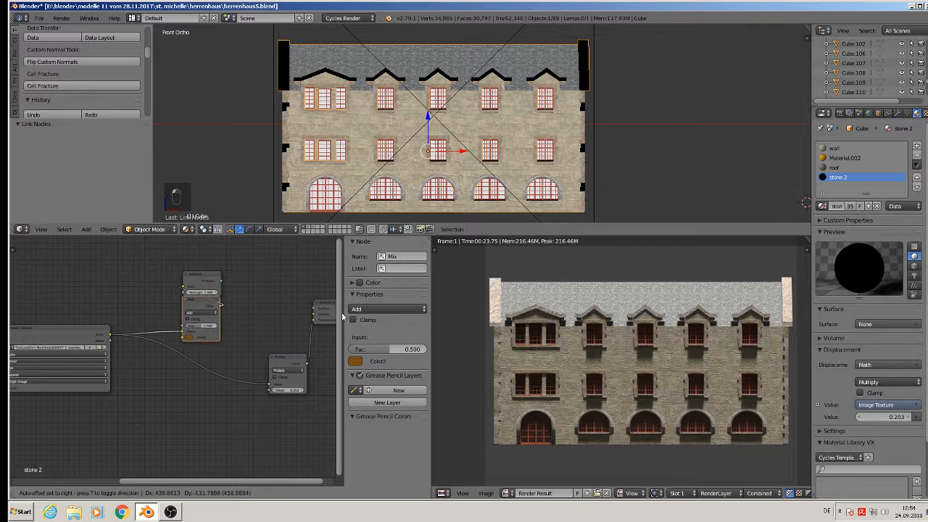
click(222, 283)
drag(222, 283, 315, 309)
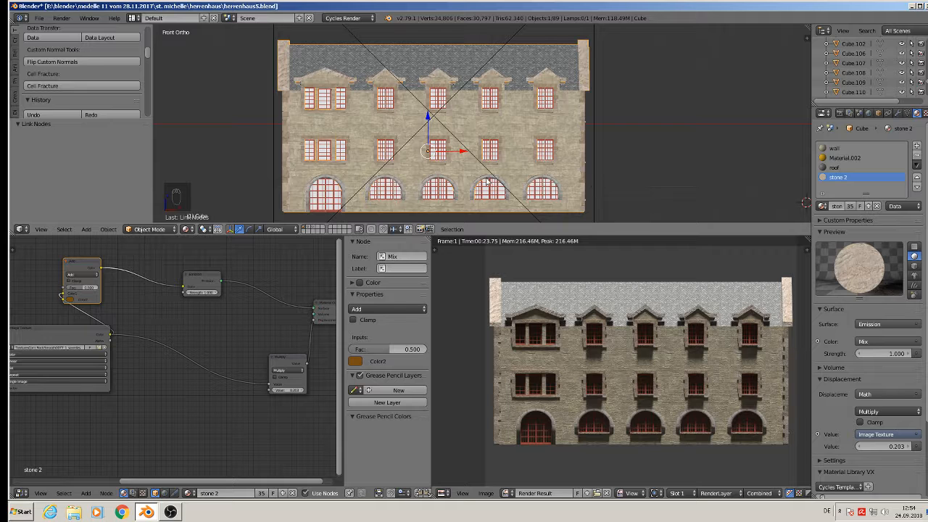
- Replace the "roof" material's Principled BSDF with a copy of the "stone 2" Emission node, linked from the Image Texture color to the output surface
click(207, 279)
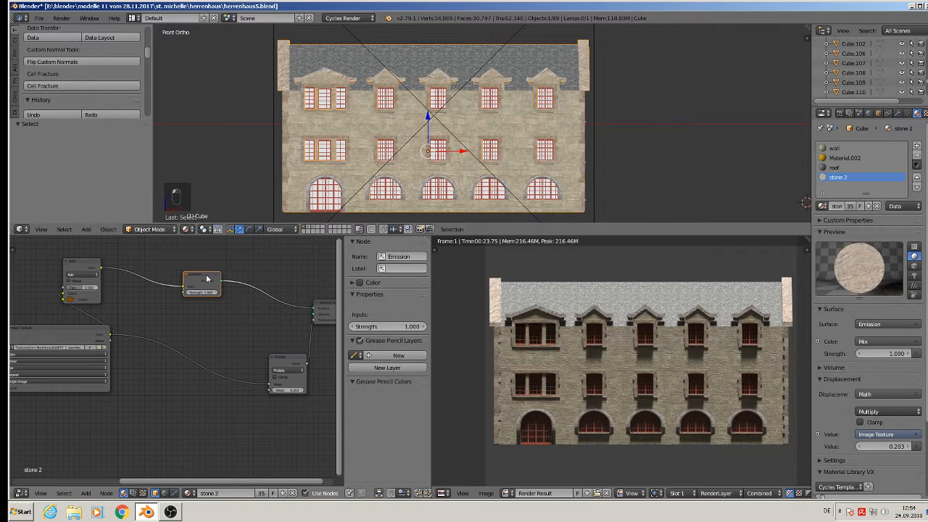
key(ctrl+c)
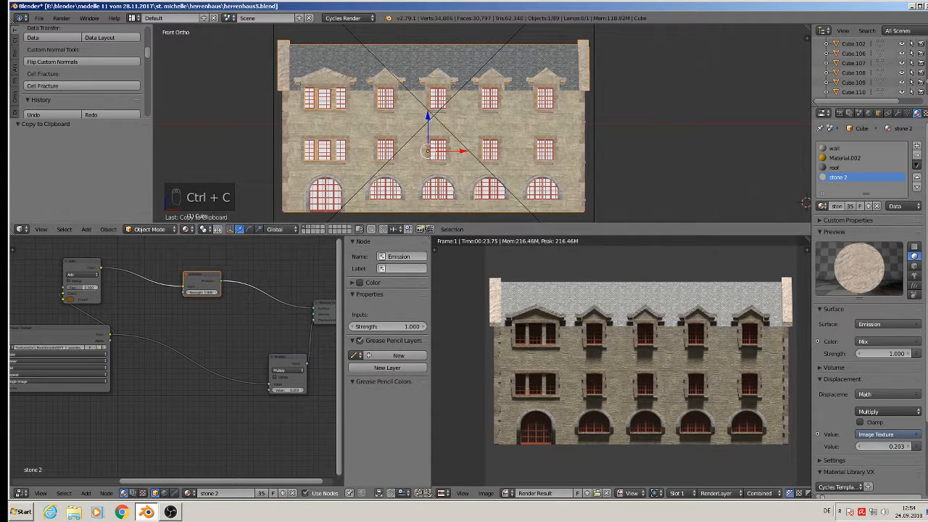
click(833, 168)
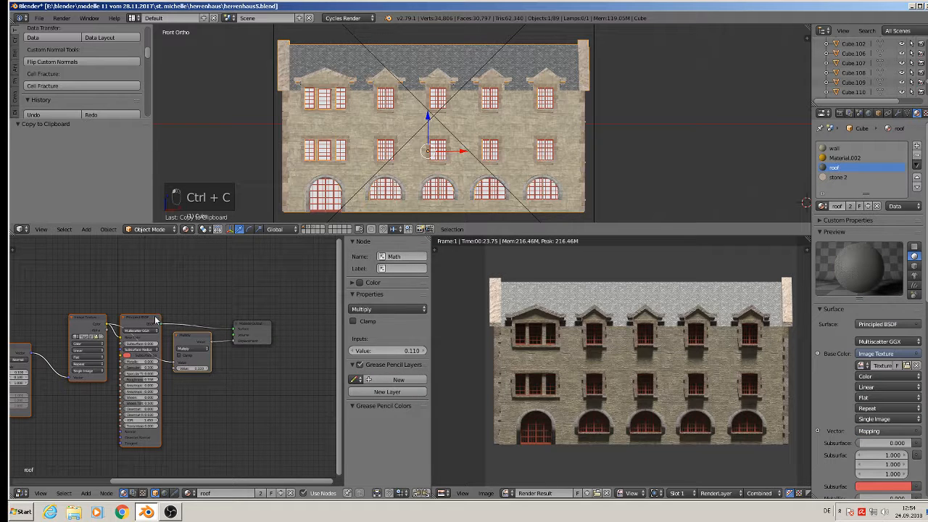
drag(155, 319, 159, 250)
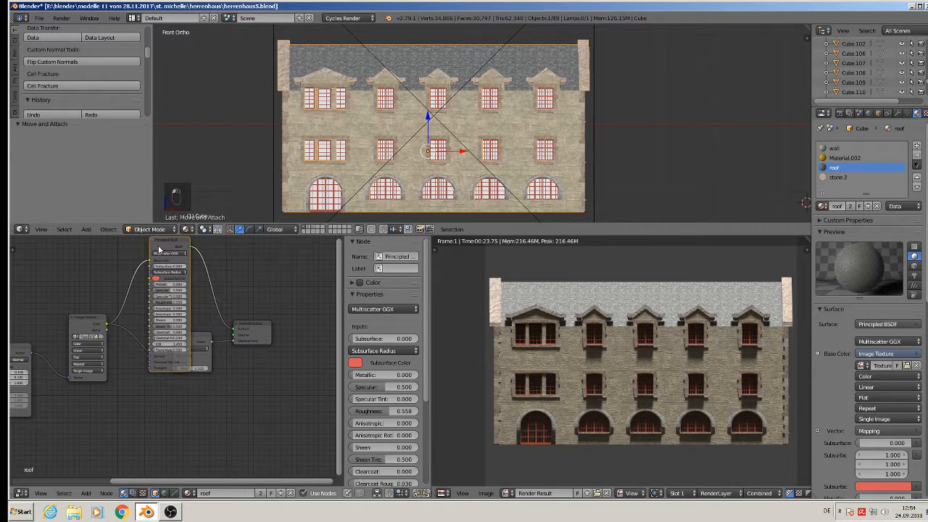
key(x)
key(ctrl+v)
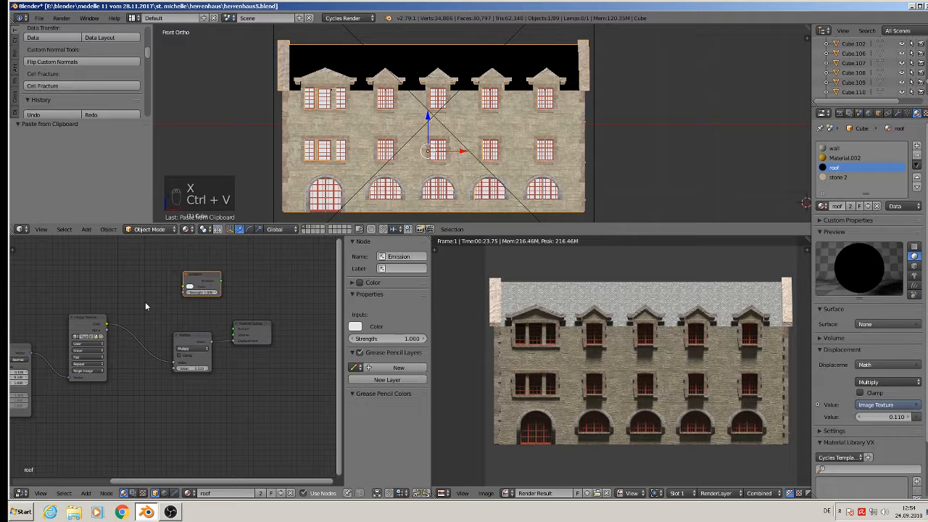
drag(201, 276, 159, 298)
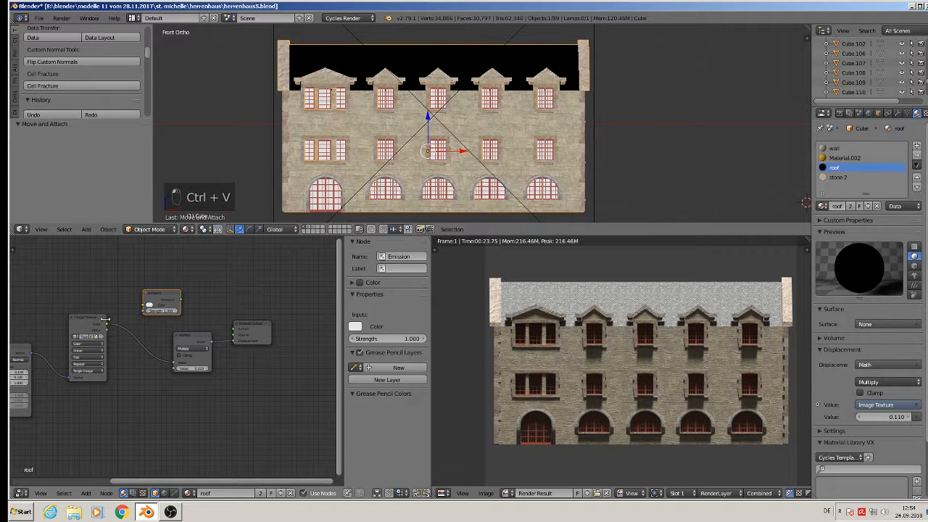
drag(106, 326, 236, 330)
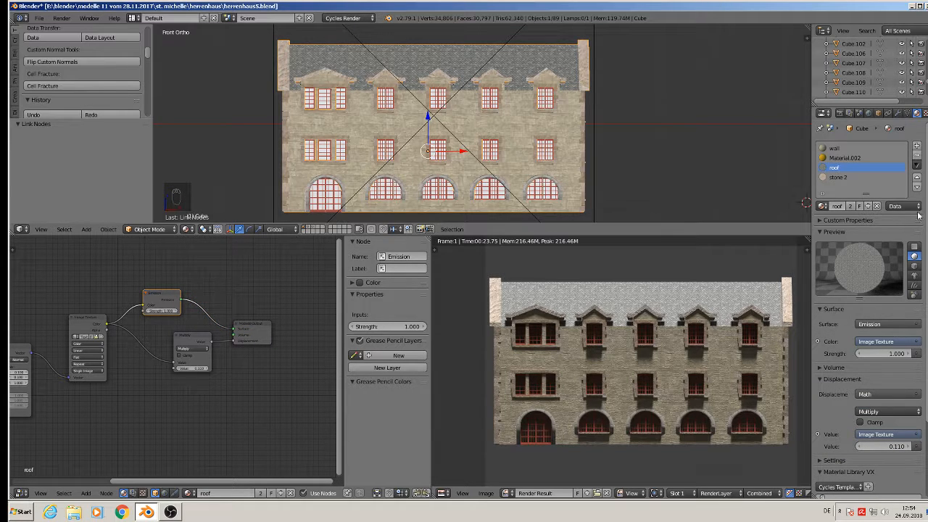
- Check the house mesh in Edit Mode and remove the yellow Material.002 slot from the house
click(847, 158)
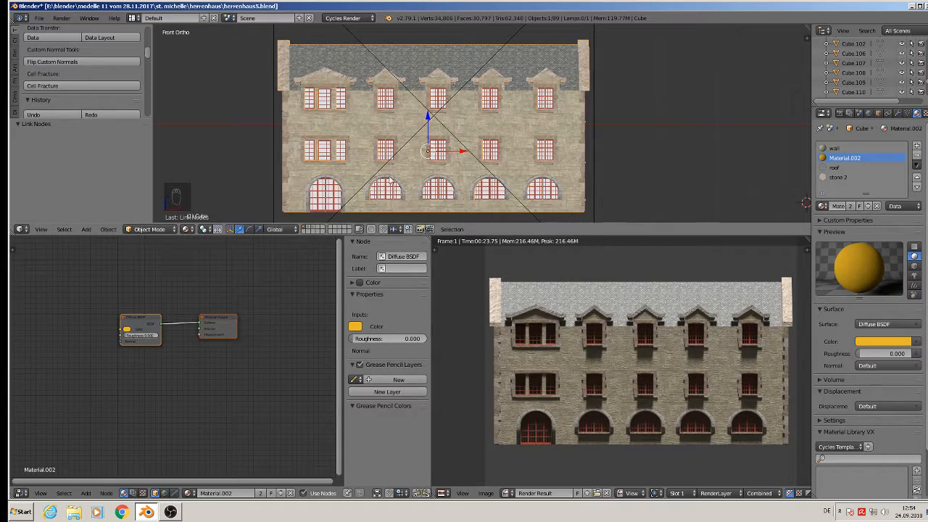
mouse_move(392, 174)
middle_down()
mouse_move(709, 155)
mouse_move(602, 188)
mouse_move(405, 174)
middle_up()
key(Tab)
key(Tab)
key(Tab)
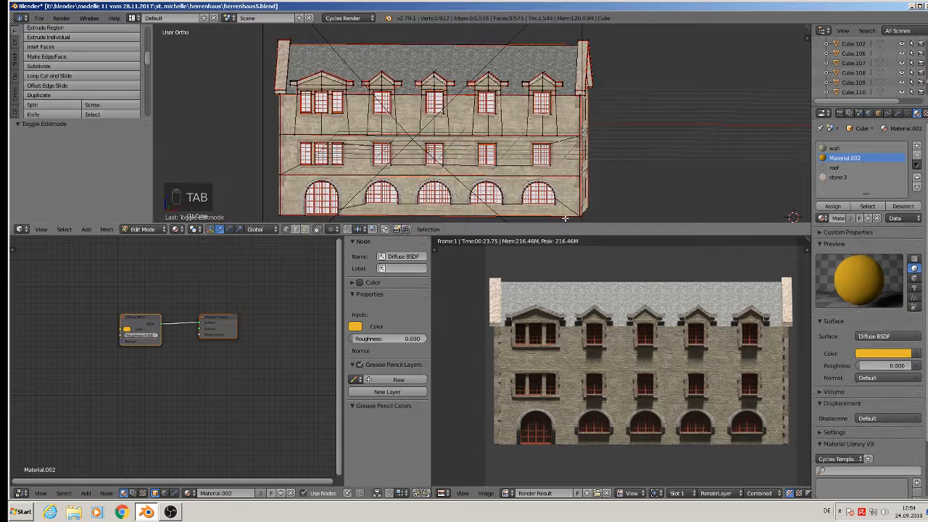
click(917, 155)
- Delete both Principled BSDF nodes from the "wall" material
click(836, 149)
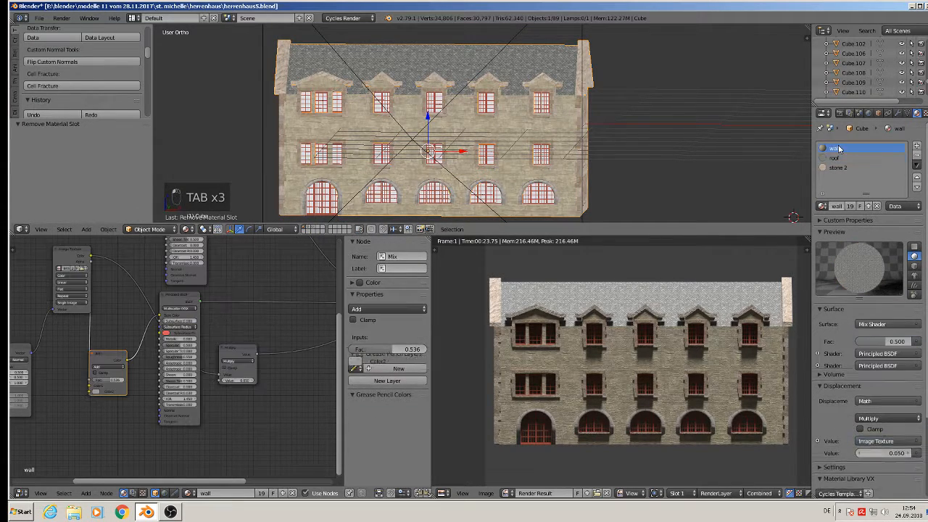
middle_drag(221, 339, 168, 392)
scroll(168, 390, down, 1)
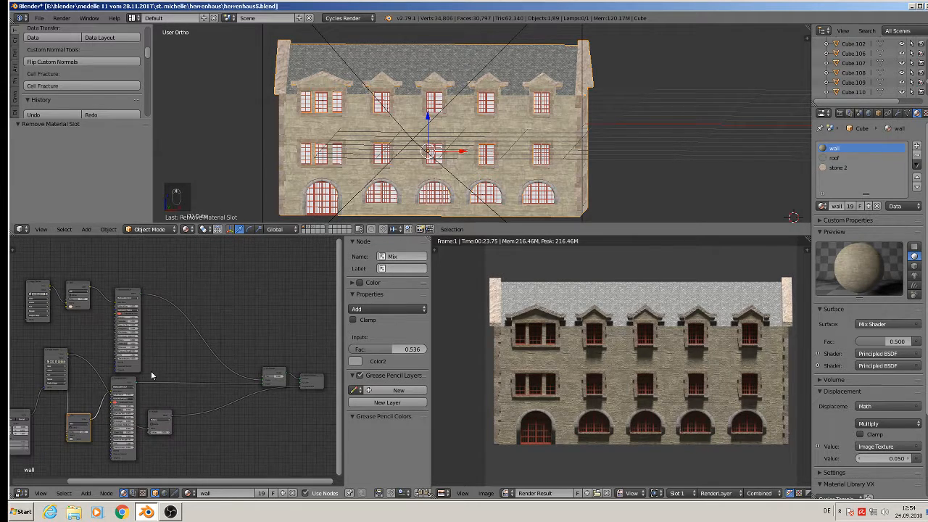
middle_drag(134, 314, 187, 289)
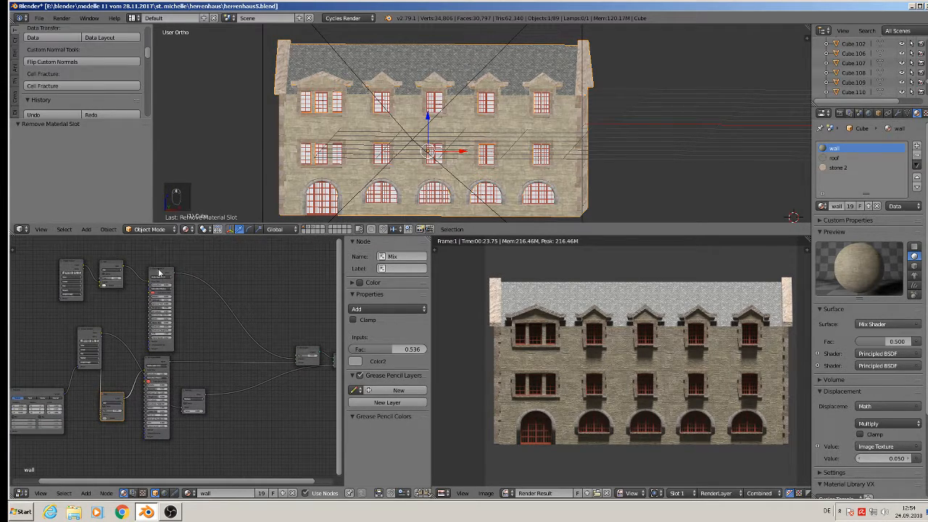
click(159, 273)
key(x)
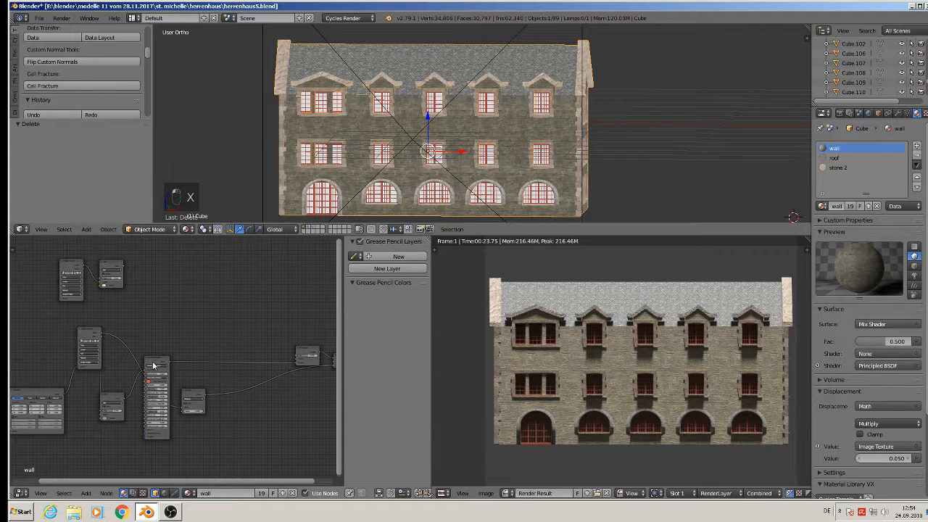
click(153, 366)
key(x)
scroll(161, 394, up, 1)
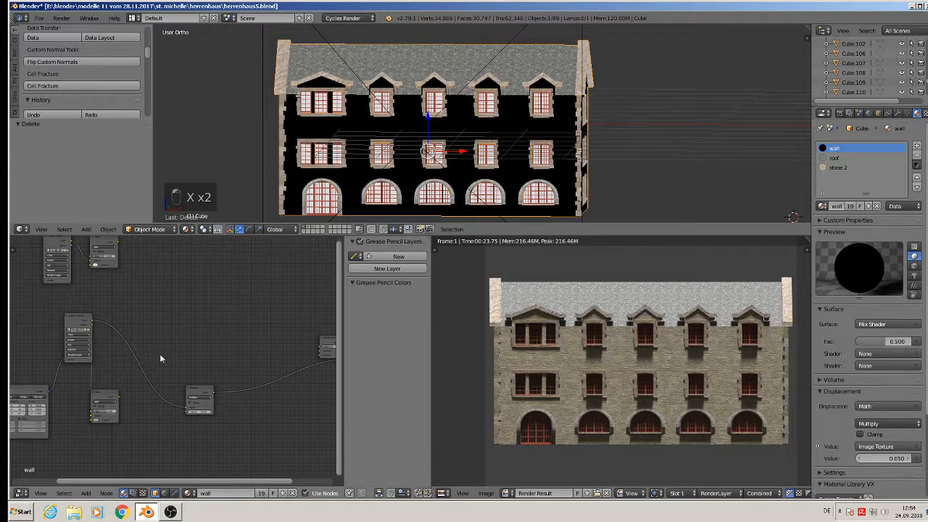
- Paste an Emission node into "wall", feed its color from the lower Add mix node, and link it to the Mix Shader's second shader input
key(ctrl+v)
drag(174, 341, 171, 363)
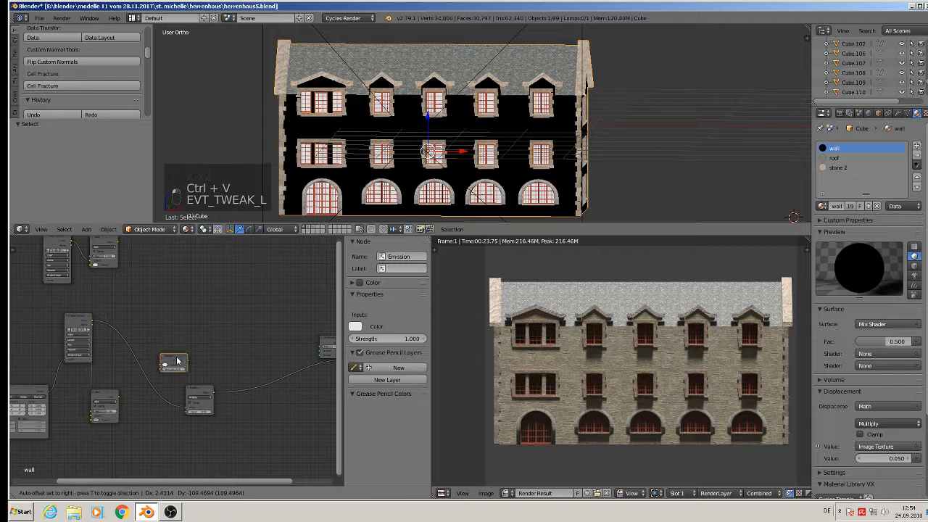
scroll(143, 393, up, 1)
scroll(143, 392, up, 1)
drag(114, 398, 233, 352)
scroll(234, 352, down, 6)
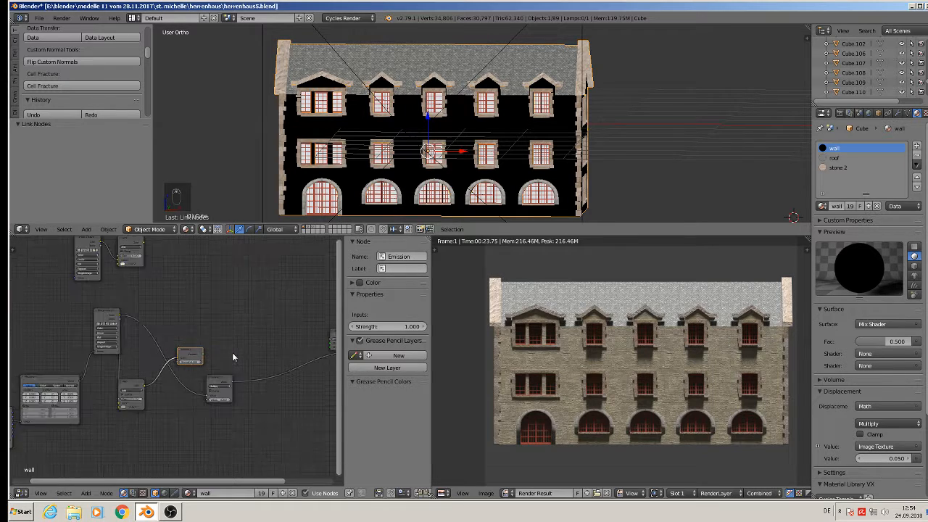
middle_drag(235, 348, 73, 319)
scroll(146, 343, up, 2)
drag(57, 335, 197, 330)
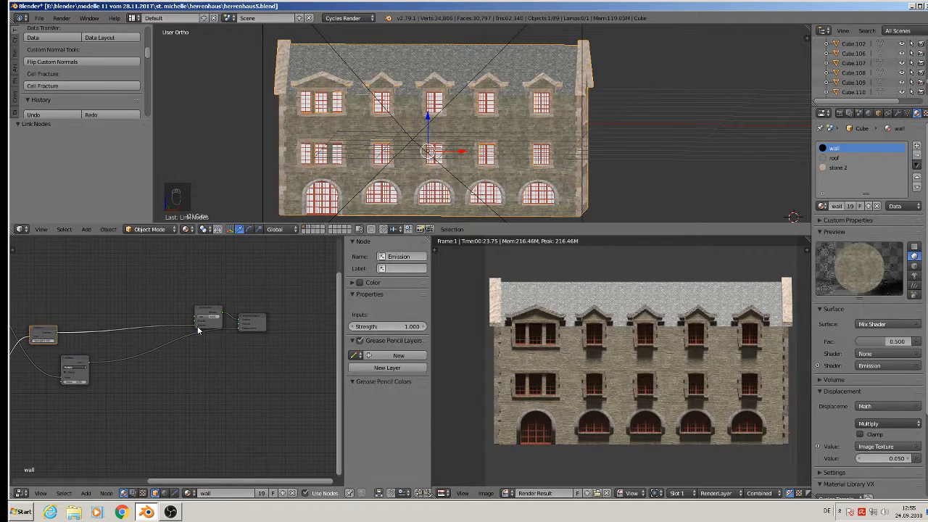
scroll(181, 328, up, 1)
middle_drag(273, 352, 324, 386)
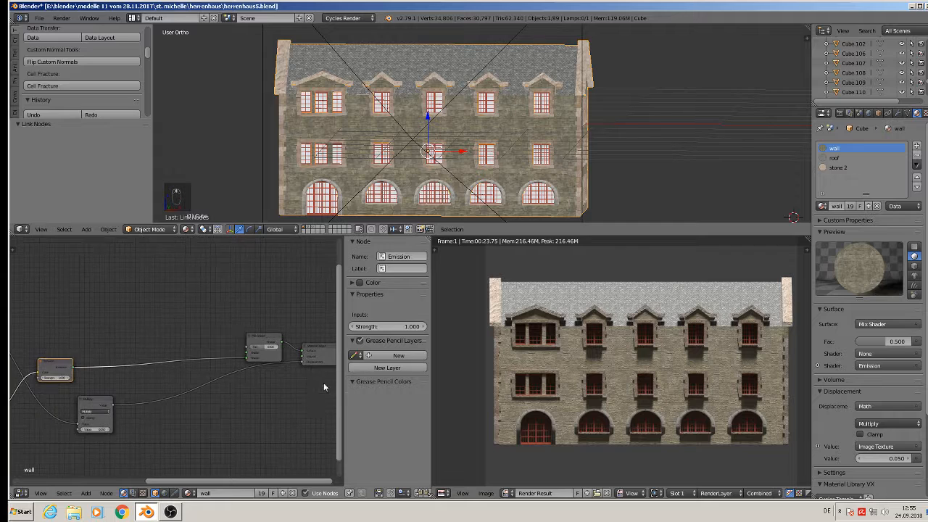
- Add a second Emission node to "wall", fed by the upper Add mix node, and link it to the Mix Shader's first shader input
scroll(91, 336, down, 1)
middle_drag(100, 346, 248, 408)
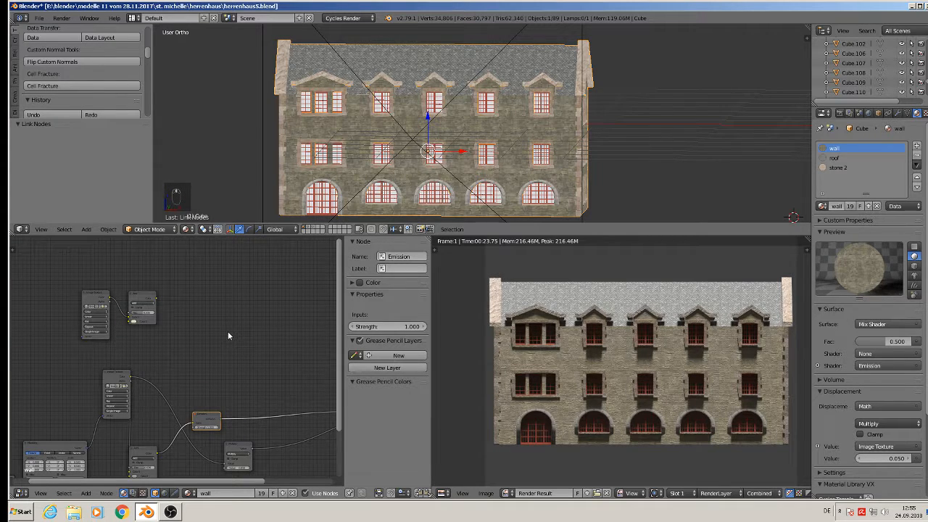
key(ctrl+v)
drag(212, 392, 202, 298)
scroll(153, 294, up, 3)
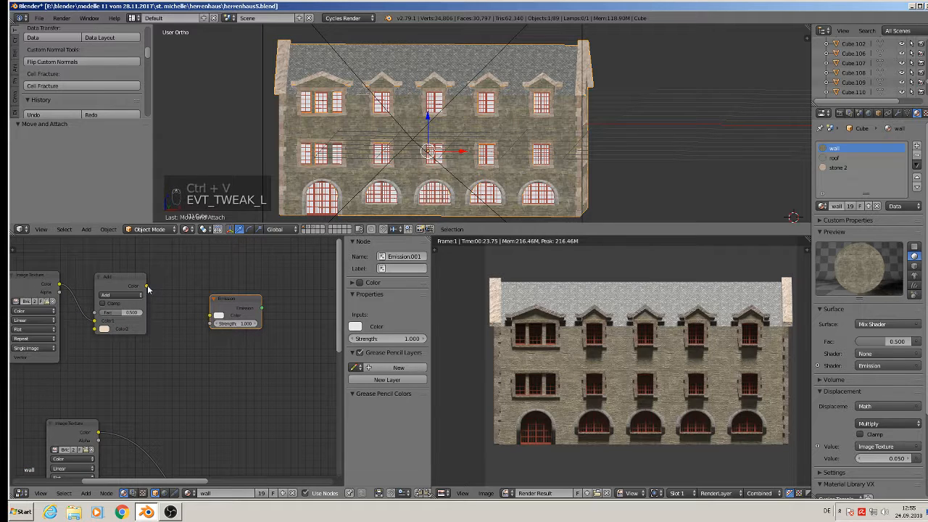
drag(147, 287, 211, 316)
scroll(276, 358, down, 3)
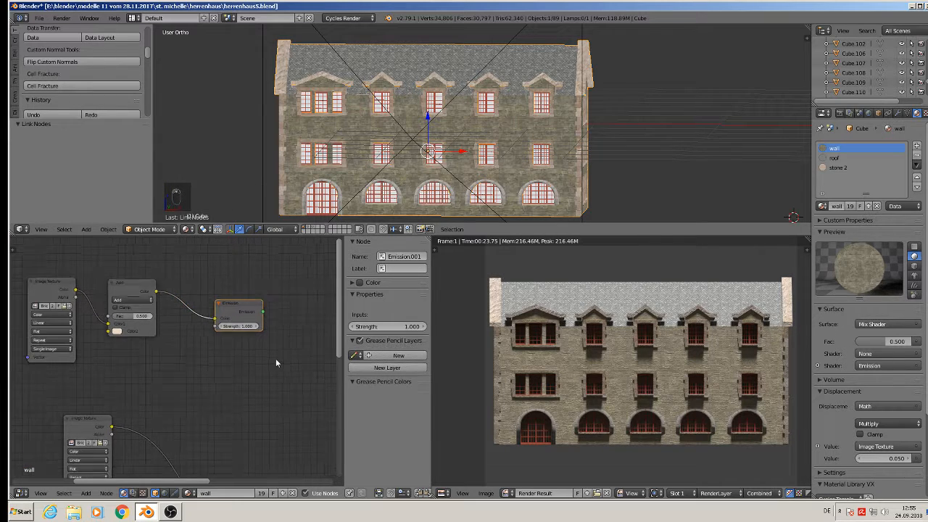
middle_drag(282, 387, 85, 350)
scroll(42, 374, down, 1)
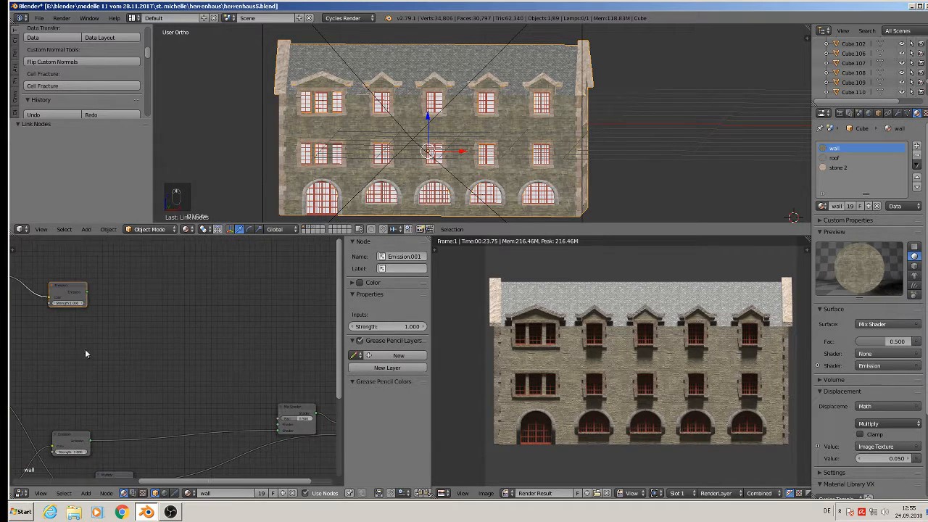
drag(87, 294, 278, 428)
middle_drag(279, 428, 145, 377)
drag(132, 358, 126, 322)
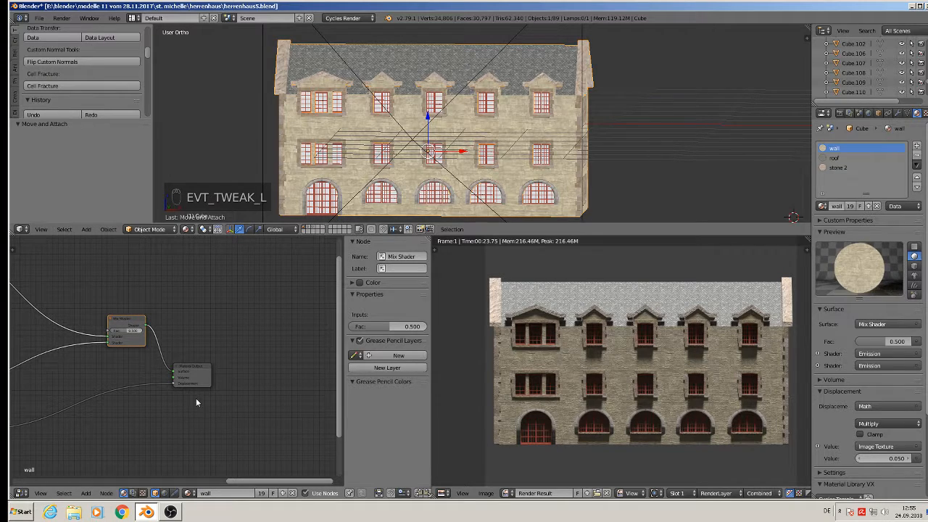
- Examine the stonework around the dormer windows up close and the Emission and Multiply nodes of the "wall" material
scroll(468, 172, up, 7)
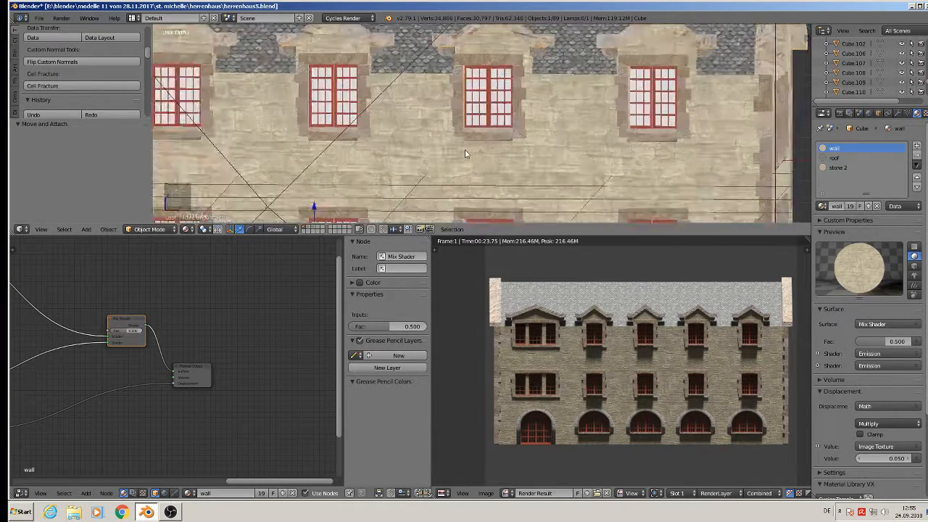
scroll(408, 186, down, 3)
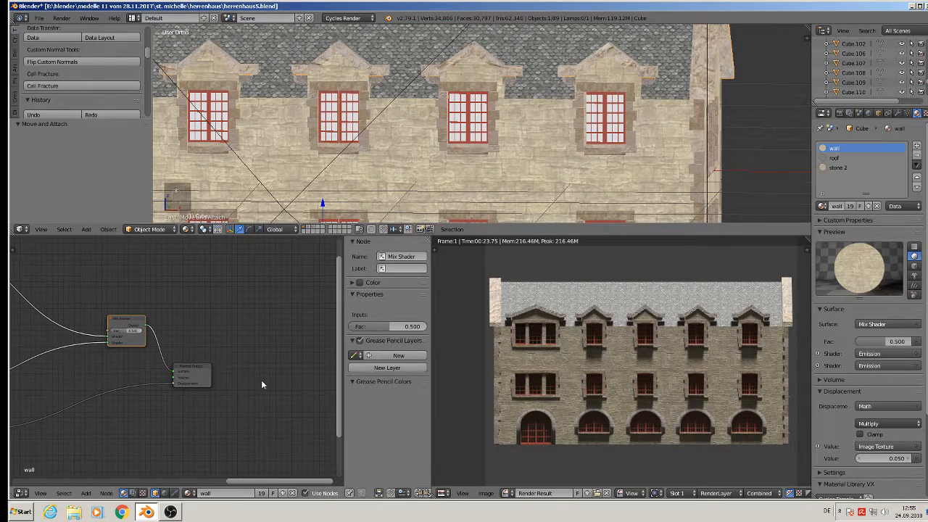
scroll(246, 374, down, 2)
middle_drag(247, 370, 77, 377)
scroll(290, 404, up, 6)
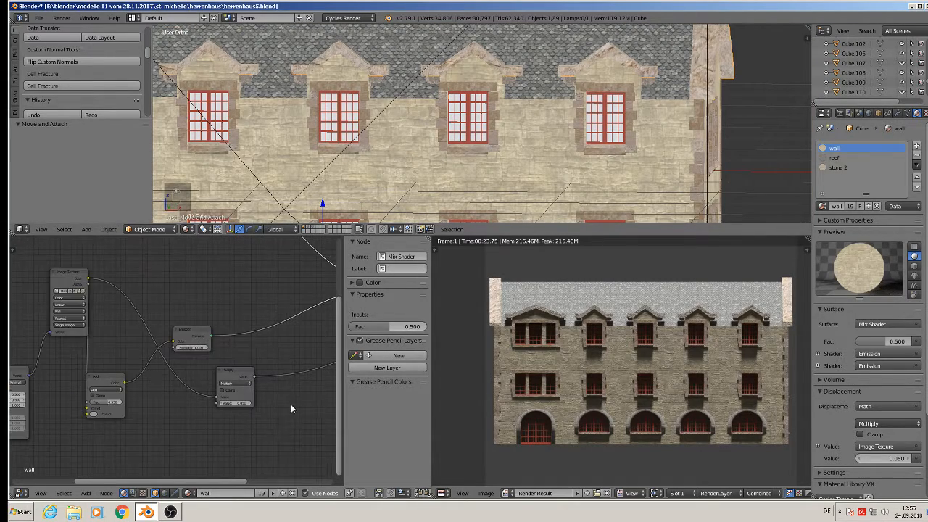
scroll(282, 408, up, 1)
scroll(233, 400, up, 1)
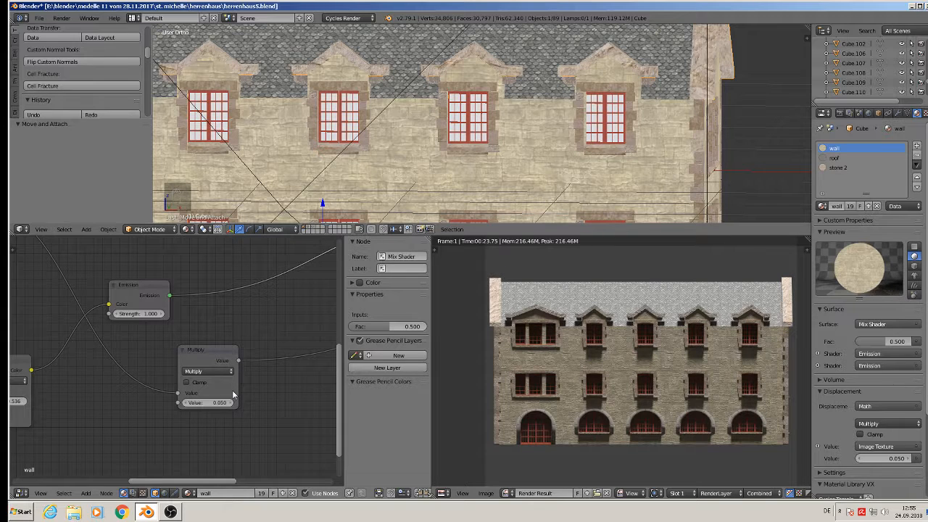
- Select the dormer window nearest the gable end and darken the Glass BSDF color of its "glas" material to grey
right_click(613, 112)
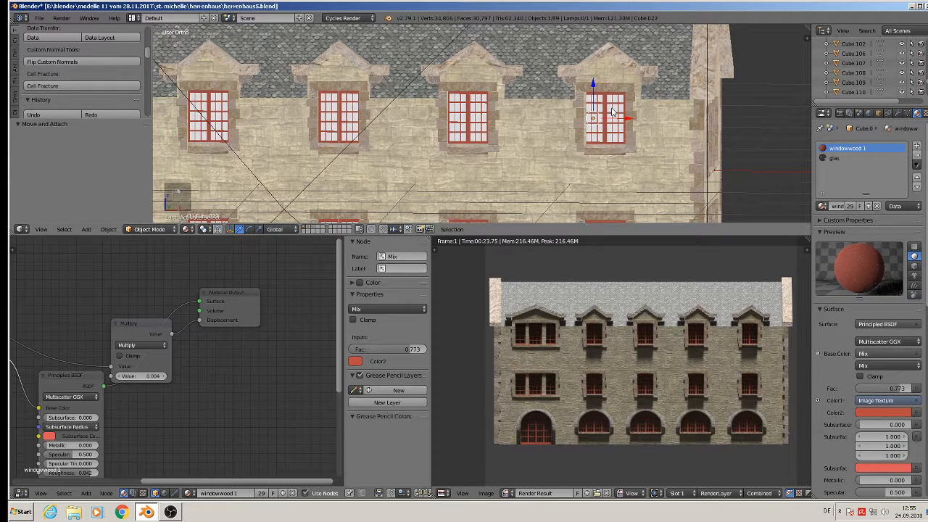
click(831, 158)
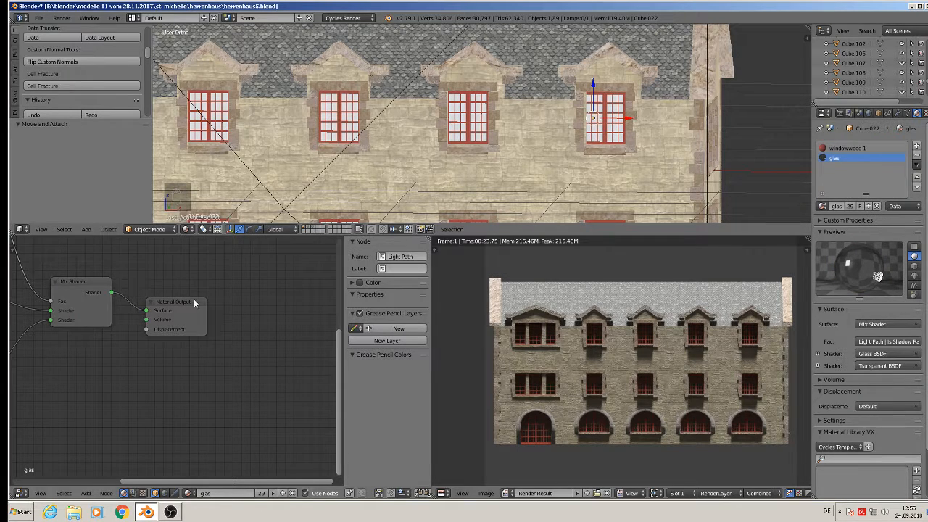
scroll(100, 358, down, 3)
middle_drag(94, 373, 312, 409)
scroll(262, 384, up, 3)
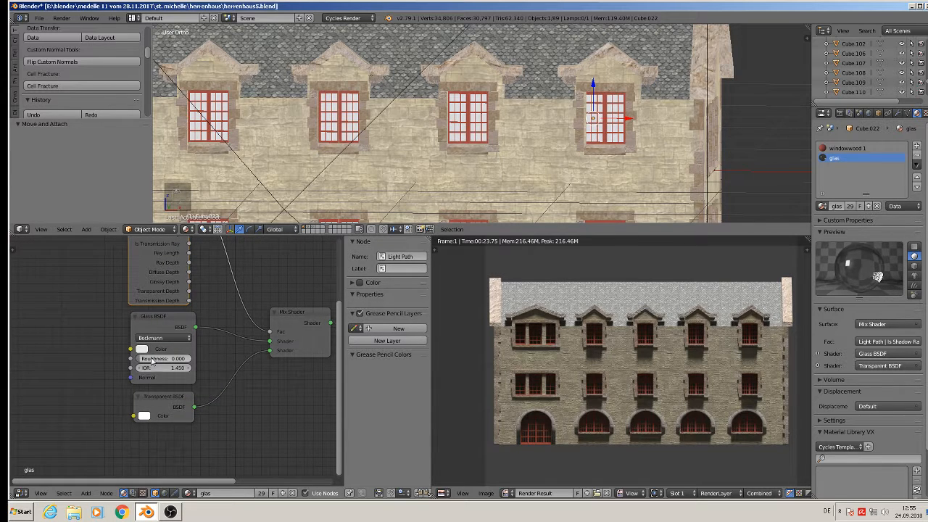
click(142, 349)
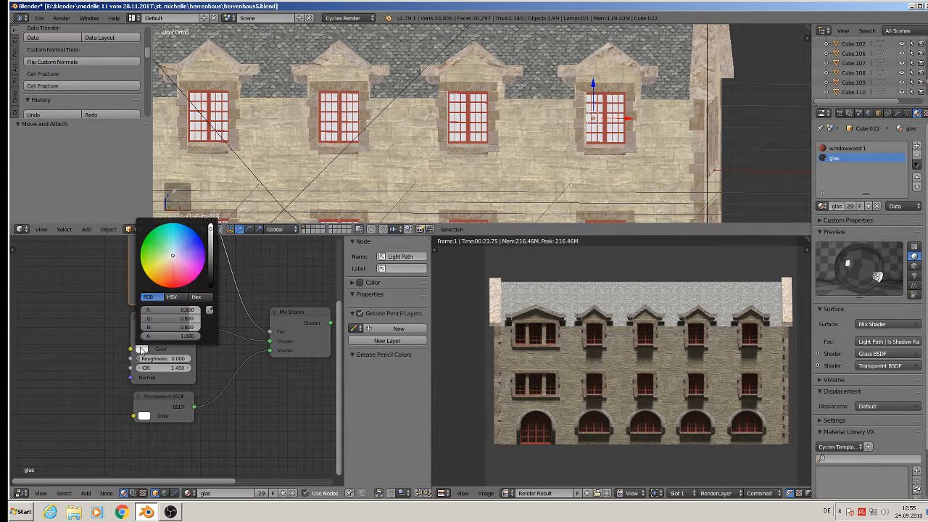
click(211, 267)
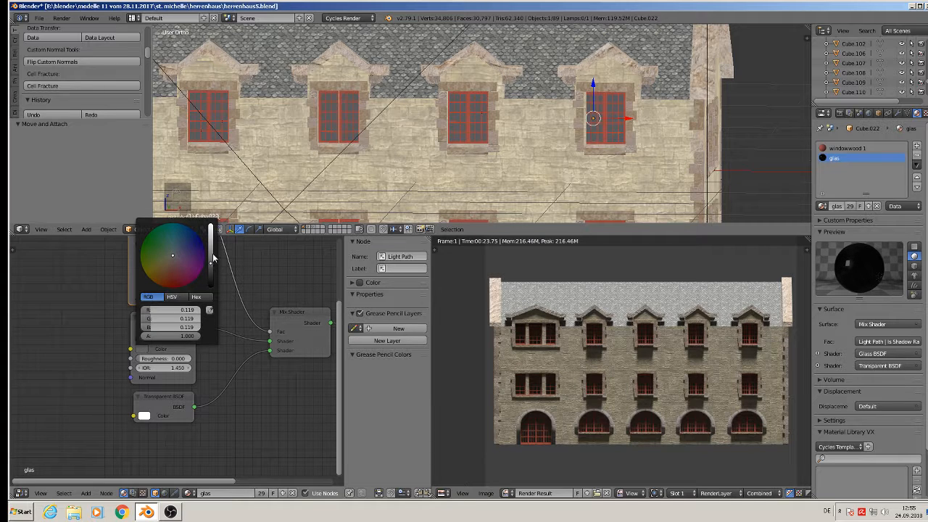
click(214, 254)
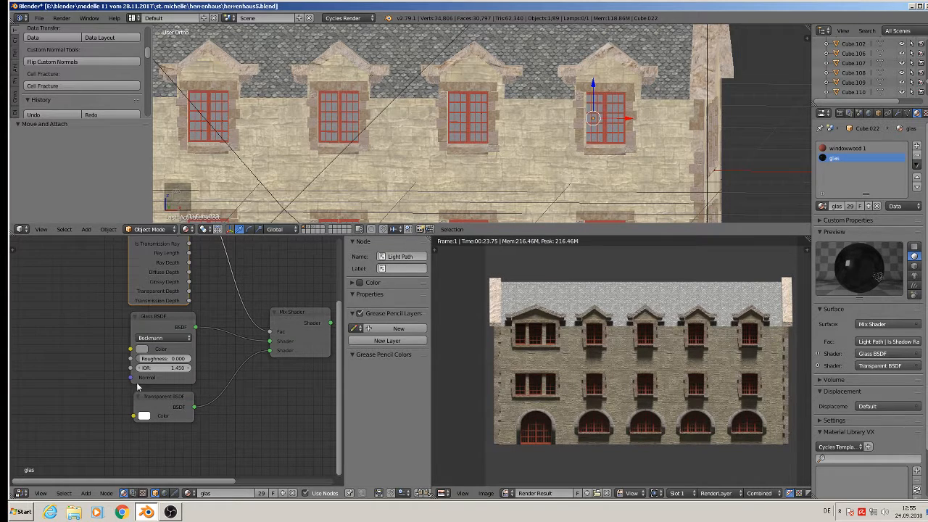
- Set the Glass BSDF roughness to 0.417 and darken the Transparent BSDF color to grey in the "glas" material
drag(147, 365, 188, 365)
click(144, 416)
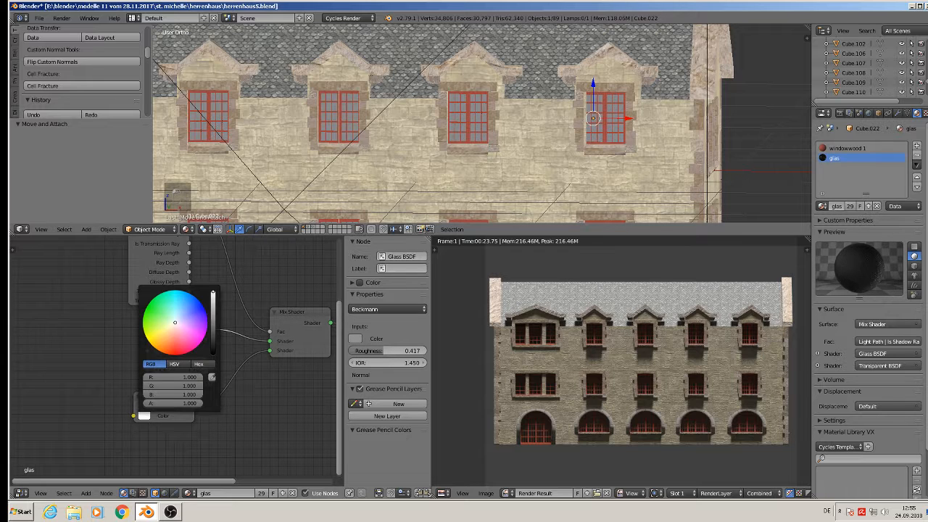
click(213, 317)
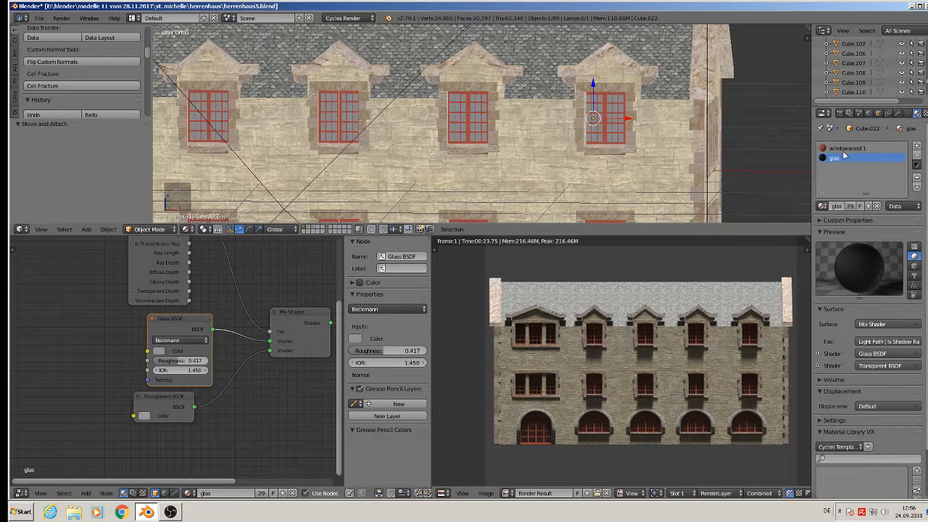
- Move the Glass BSDF node further away from the Mix Shader and lighten its color to light grey
drag(181, 324, 152, 324)
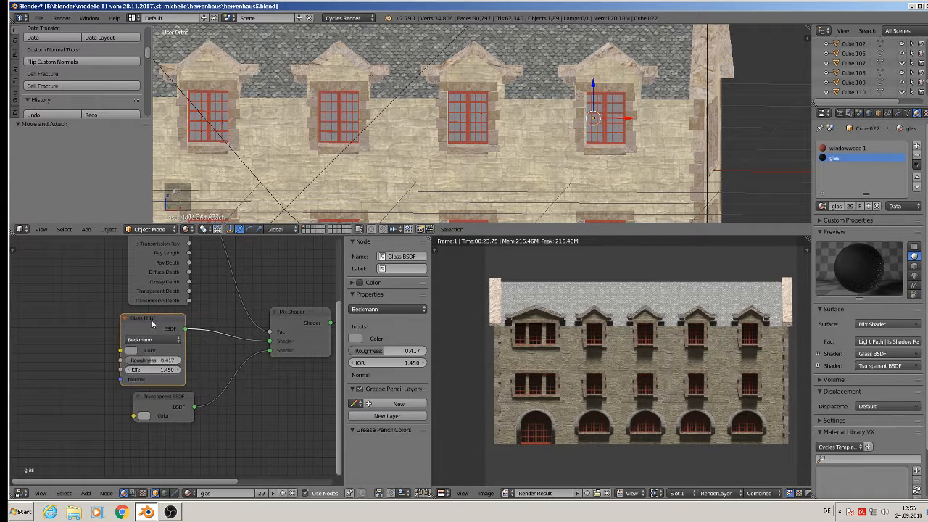
click(132, 351)
click(201, 242)
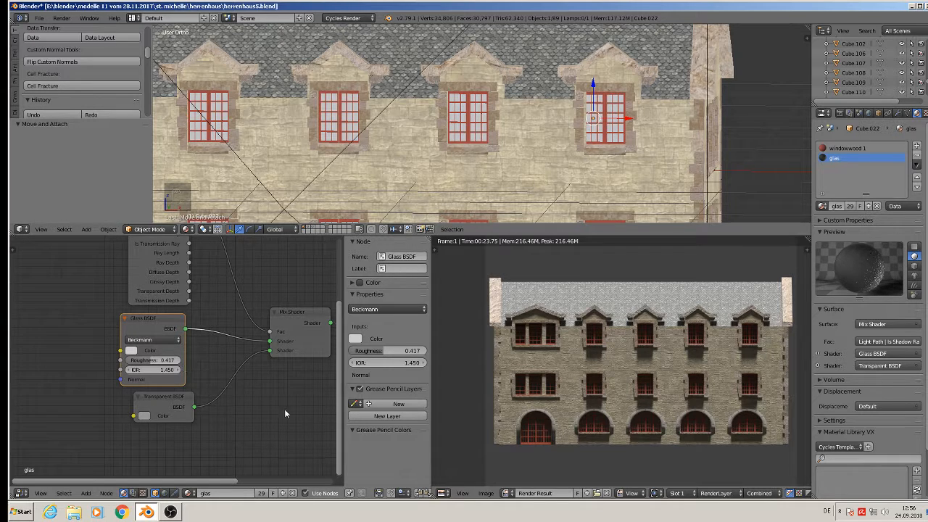
- Delete the Principled BSDF node from the "windowwood 1" material
click(847, 149)
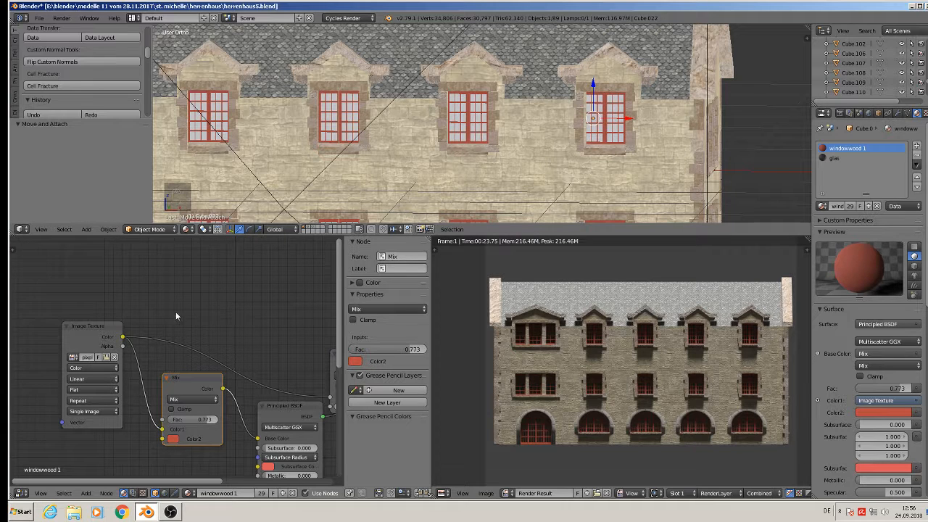
middle_drag(233, 338, 194, 306)
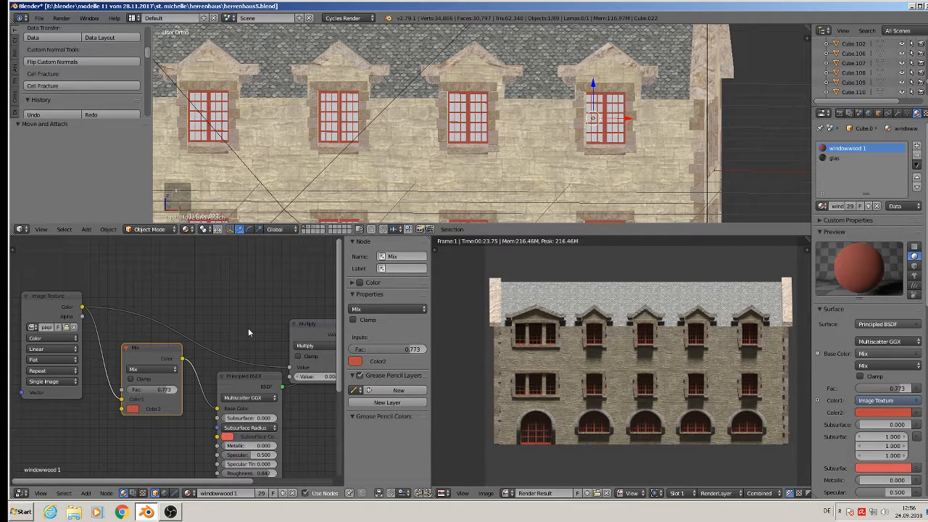
middle_drag(248, 329, 208, 302)
scroll(230, 328, down, 2)
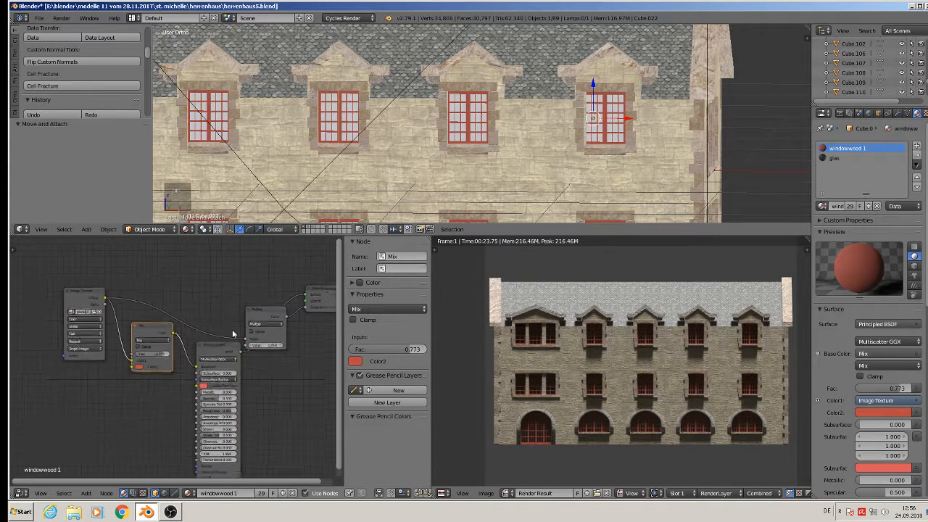
middle_drag(232, 334, 159, 291)
click(138, 310)
key(x)
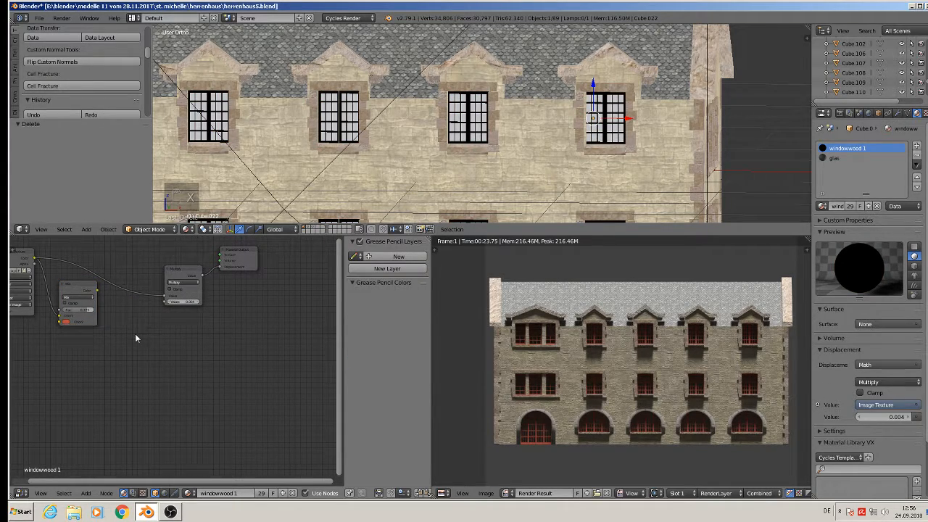
- Paste the copied Emission node into "windowwood 1", link it to the Material Output surface, and feed its color from the Mix node
key(ctrl+v)
middle_drag(135, 320, 185, 351)
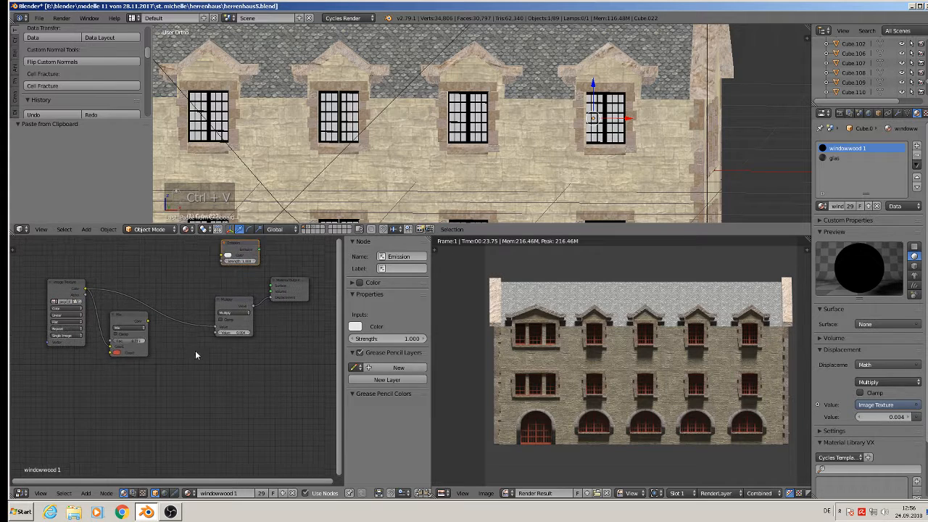
drag(253, 252, 272, 285)
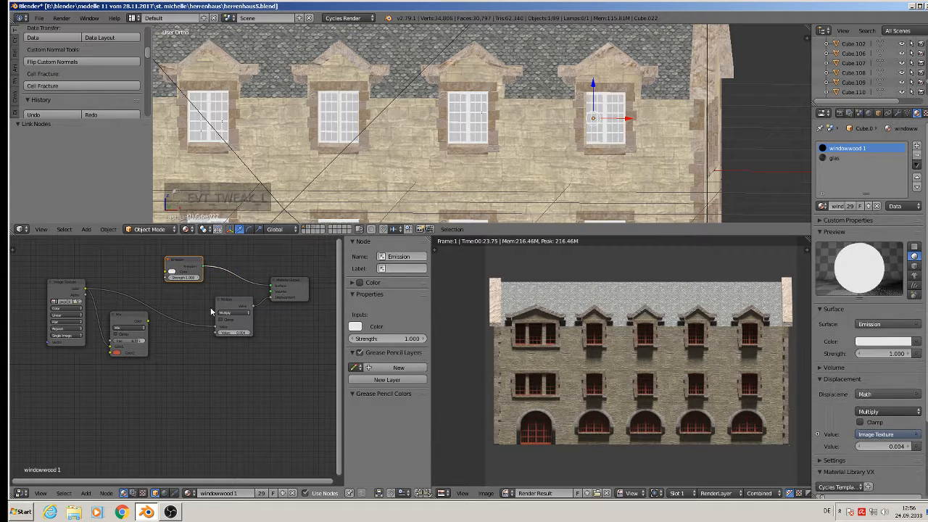
drag(147, 324, 166, 273)
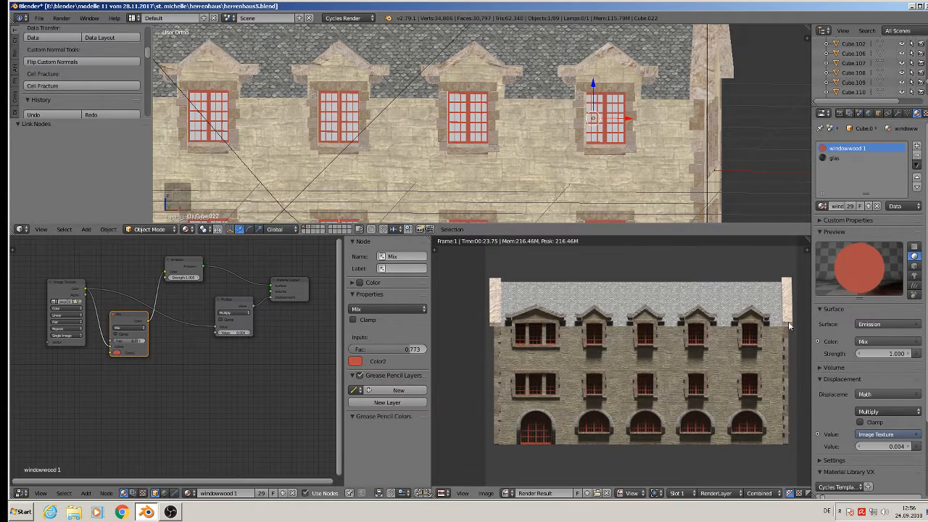
- Leave the window's mesh unedited and deselect all objects in the scene
key(Tab)
key(Tab)
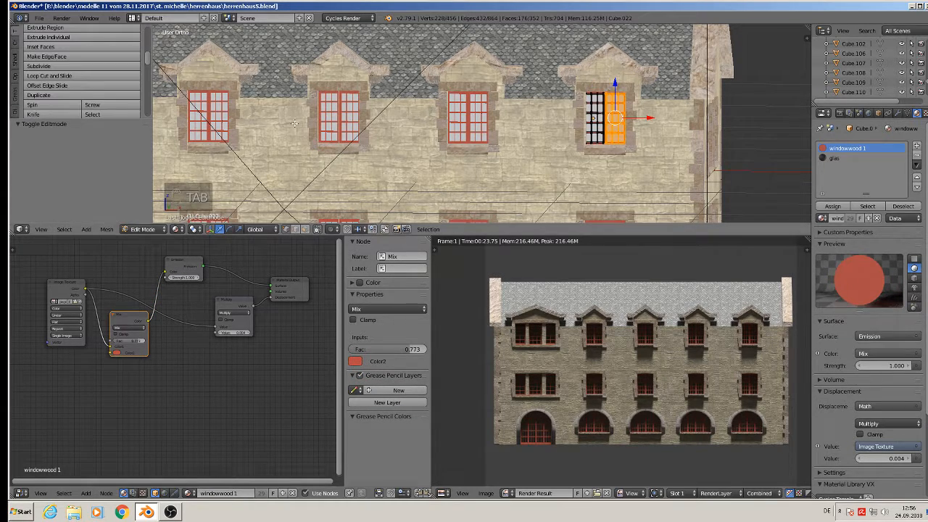
key(a)
key(a)
key(a)
scroll(295, 123, down, 8)
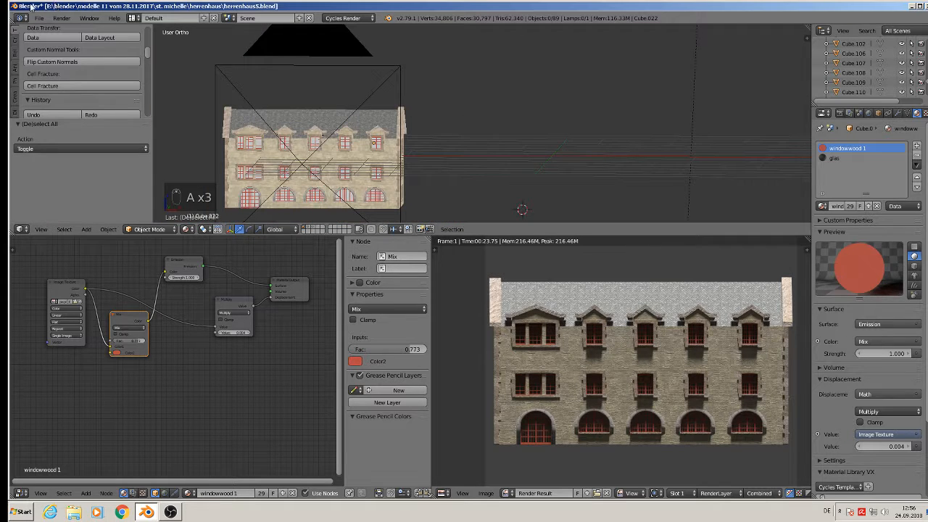
- Save the scene as a new file named "herrenhaus5 optimized.blend" in the herrenhaus folder
click(41, 18)
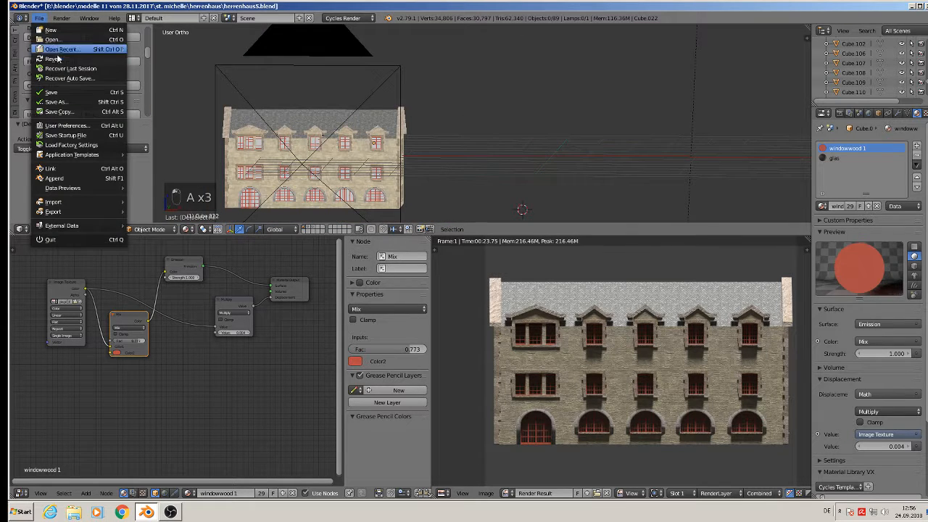
click(64, 100)
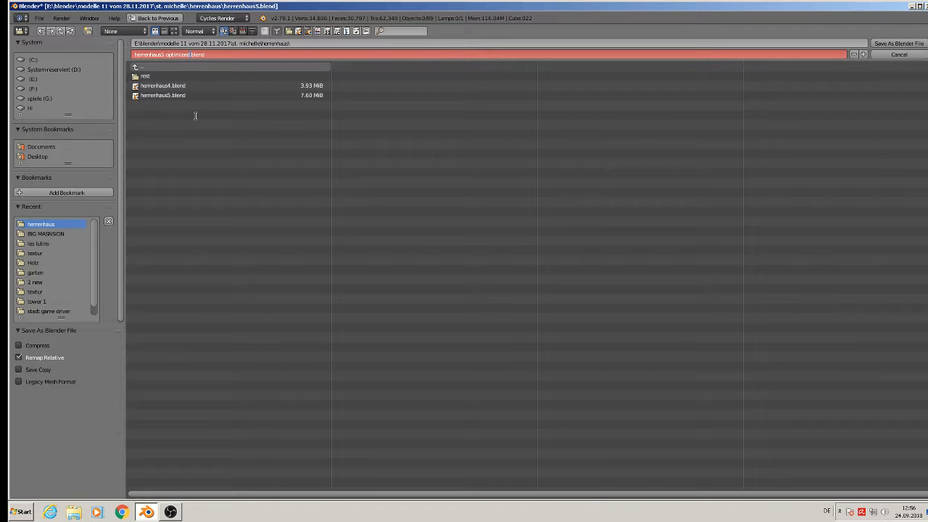
click(897, 44)
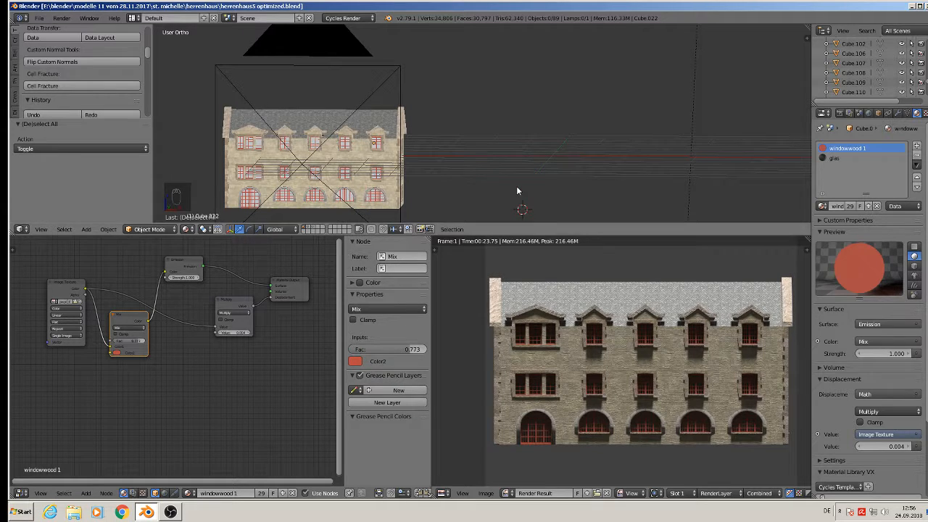
- Render the facade through the camera and inspect the windows in the render result up close
key(KP_0)
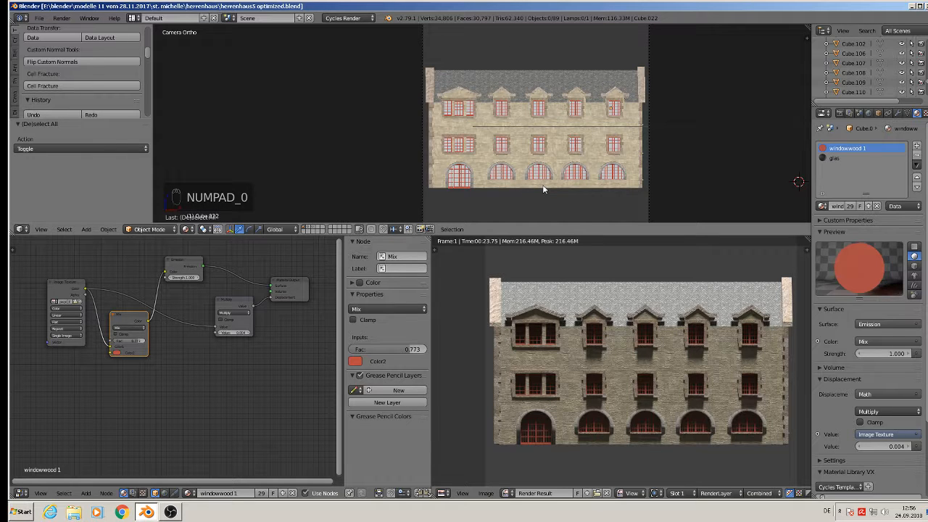
key(F12)
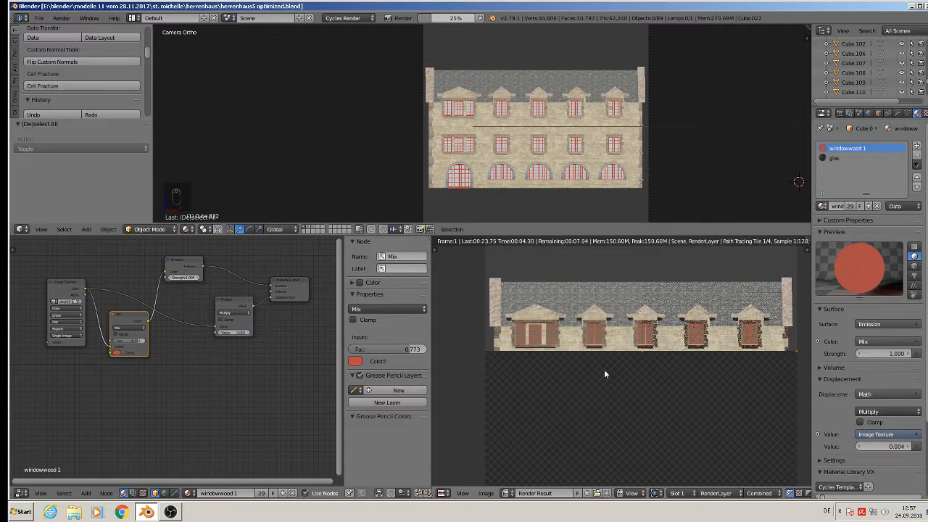
scroll(606, 374, up, 3)
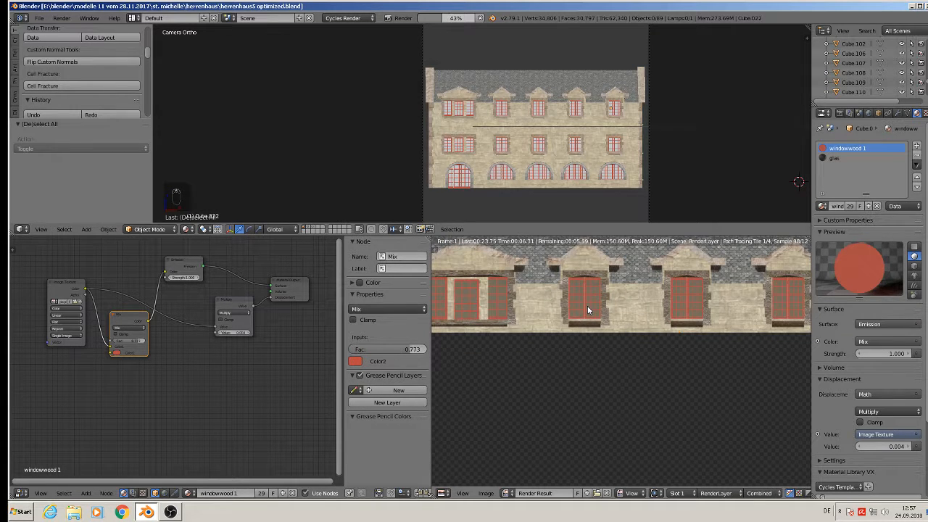
scroll(666, 319, down, 2)
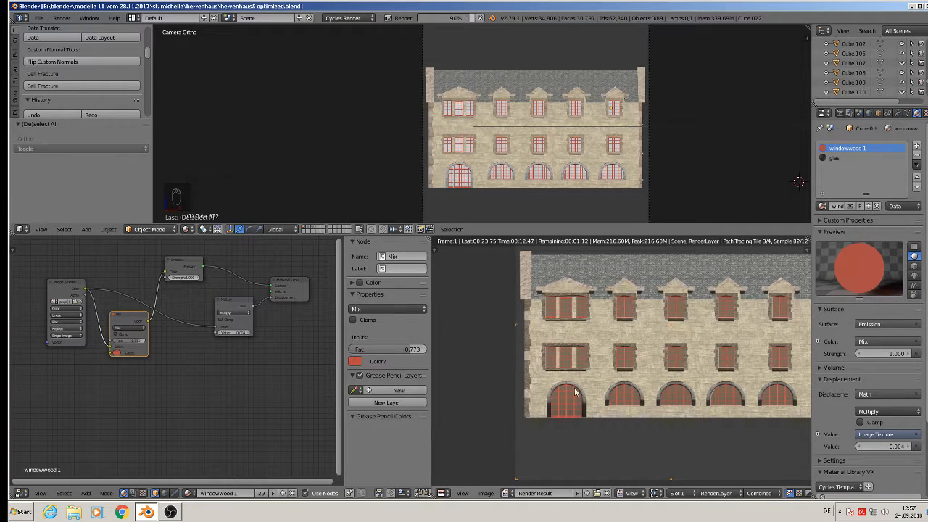
key(Escape)
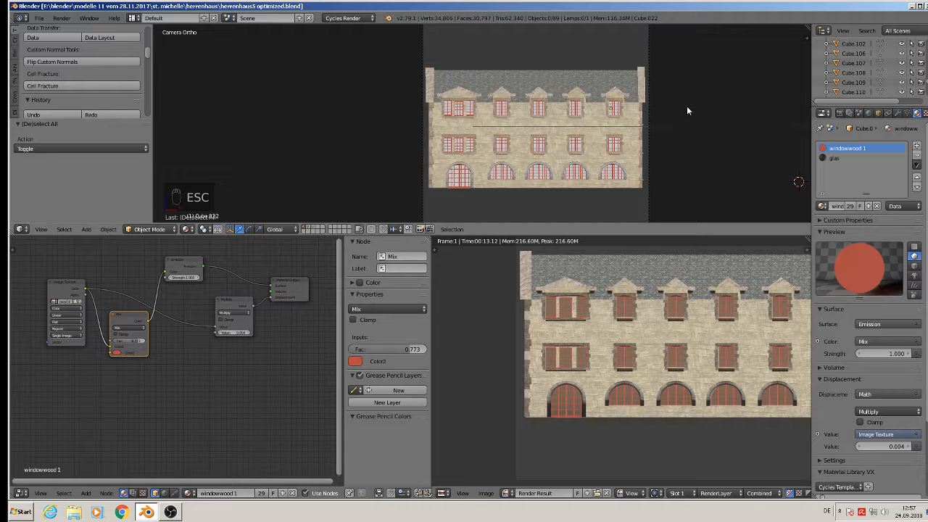
- Set the Glass BSDF roughness to 0.933 in the "glas" material
click(834, 158)
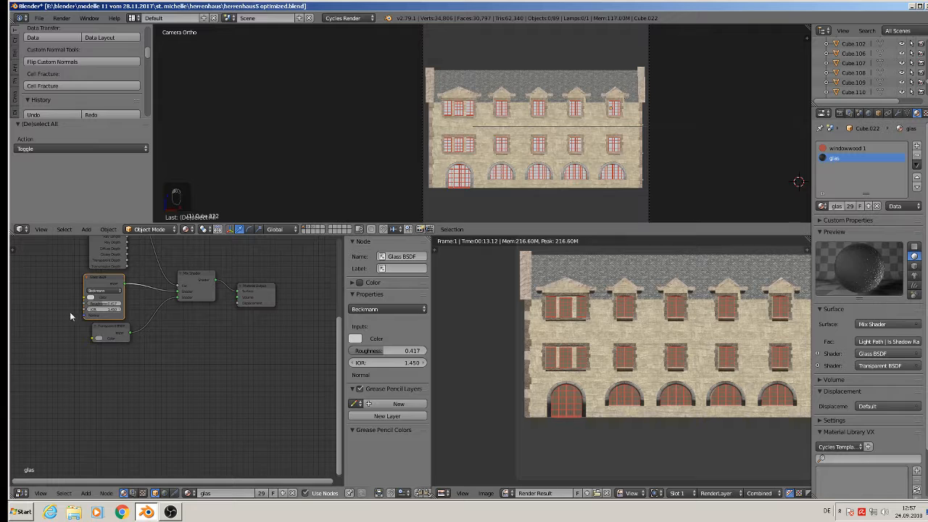
scroll(96, 297, up, 2)
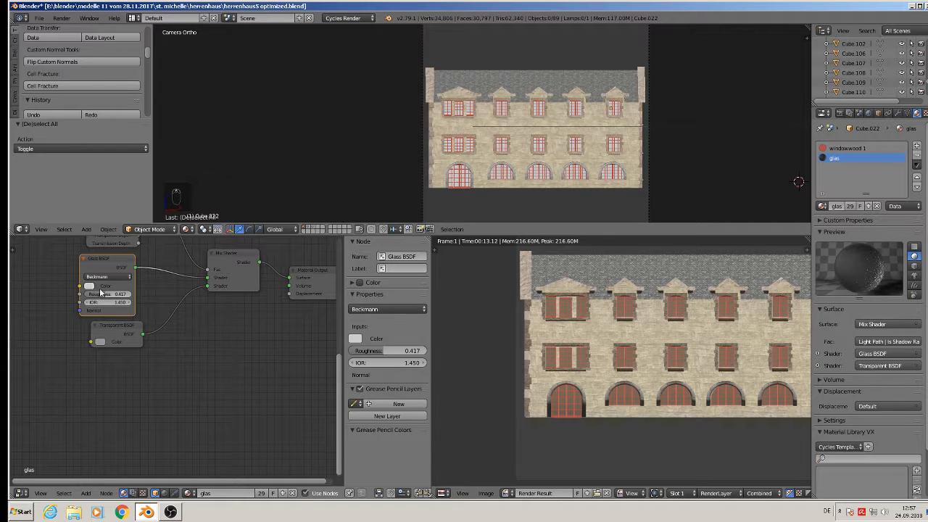
drag(102, 294, 145, 294)
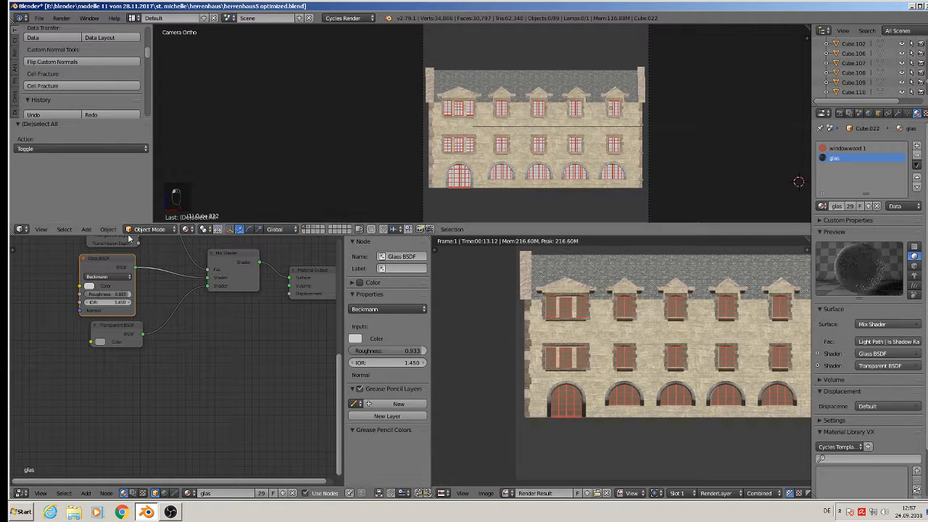
- Darken the Glass BSDF color to near black (RGB 0.016) and the Transparent BSDF color to dark grey
click(92, 287)
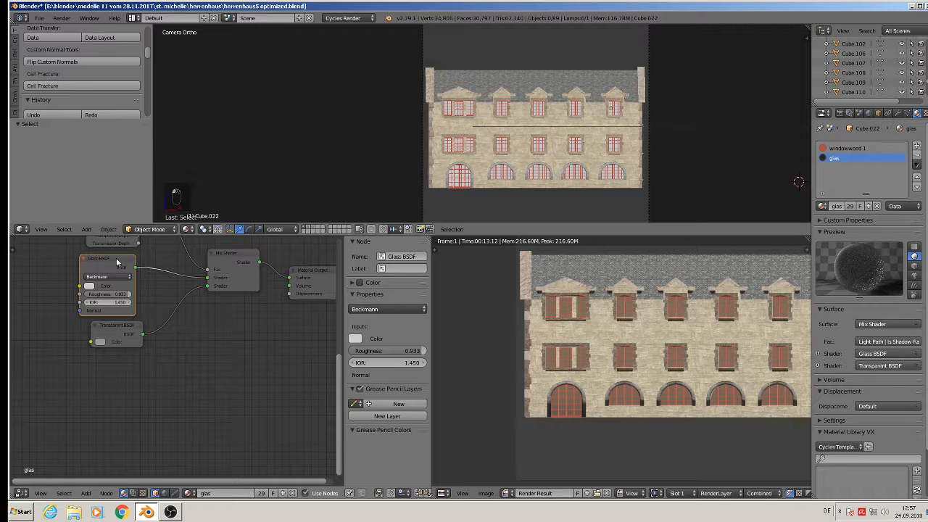
click(92, 287)
click(149, 225)
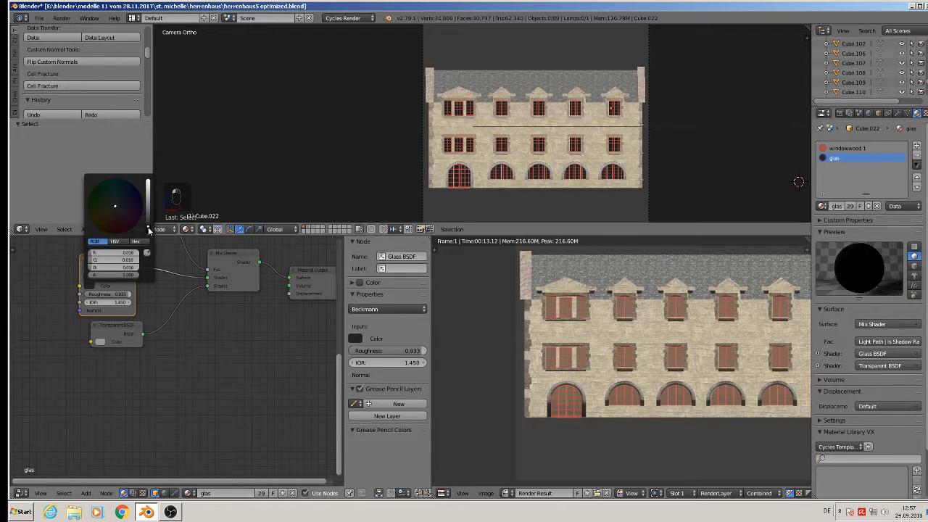
click(101, 343)
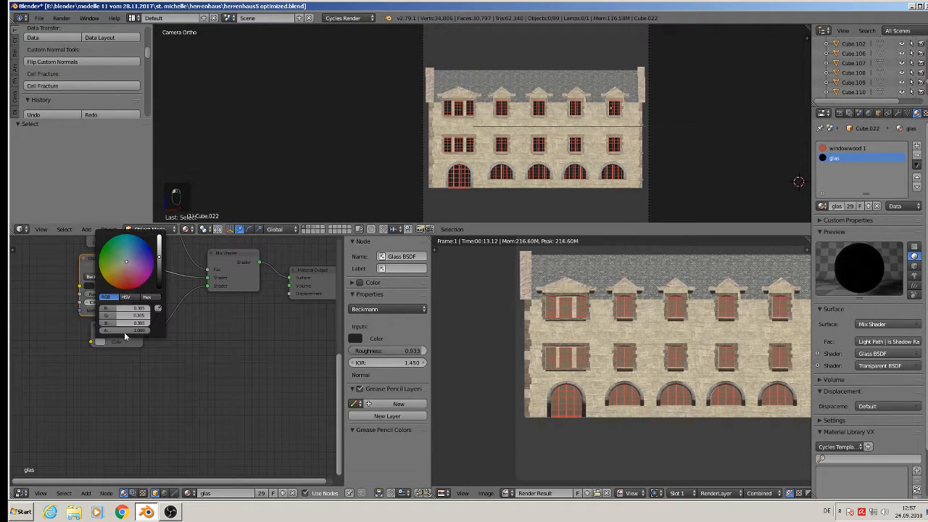
drag(158, 256, 159, 273)
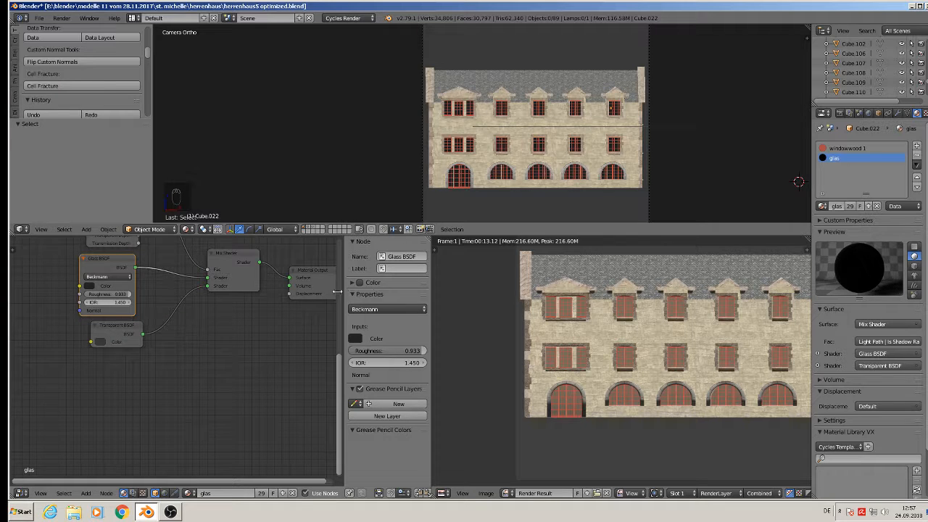
- Render the facade again to check the darkened window glass, stopping the render before it completes
key(F12)
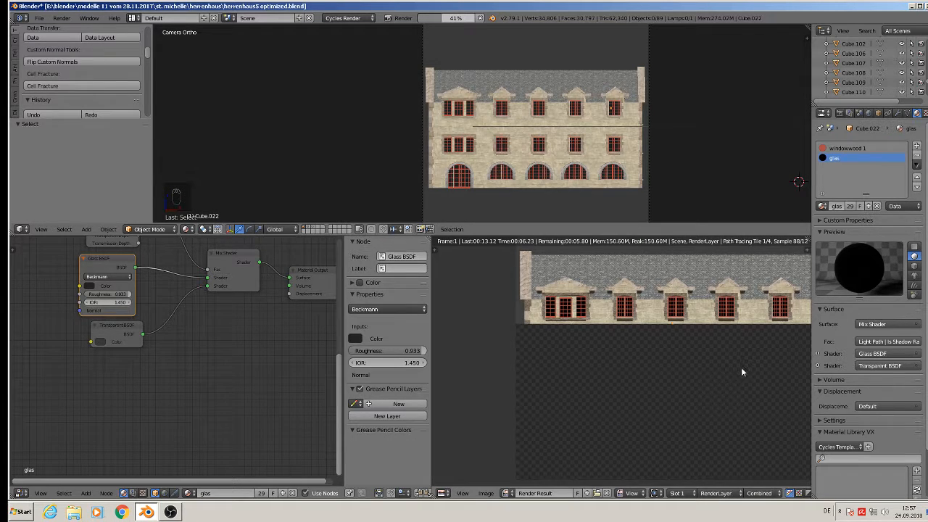
key(Escape)
key(Escape)
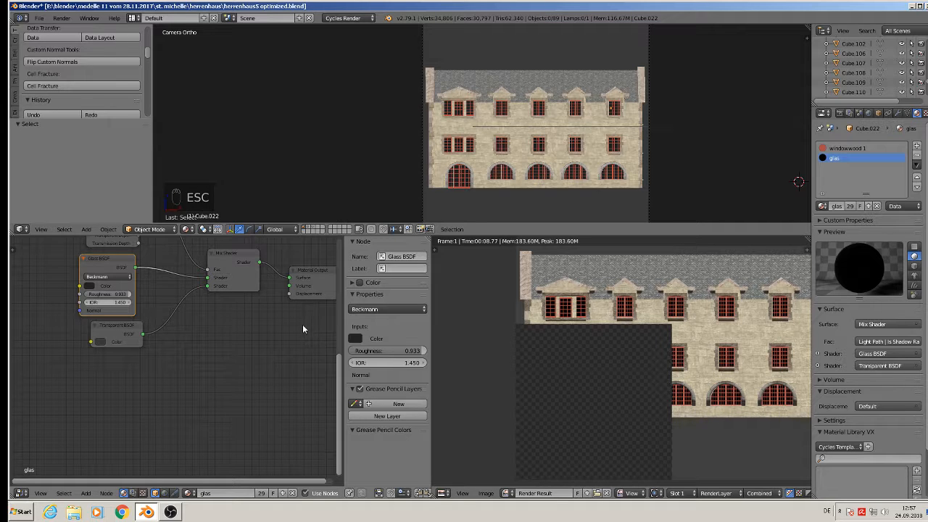
key(Escape)
key(Escape)
key(Escape)
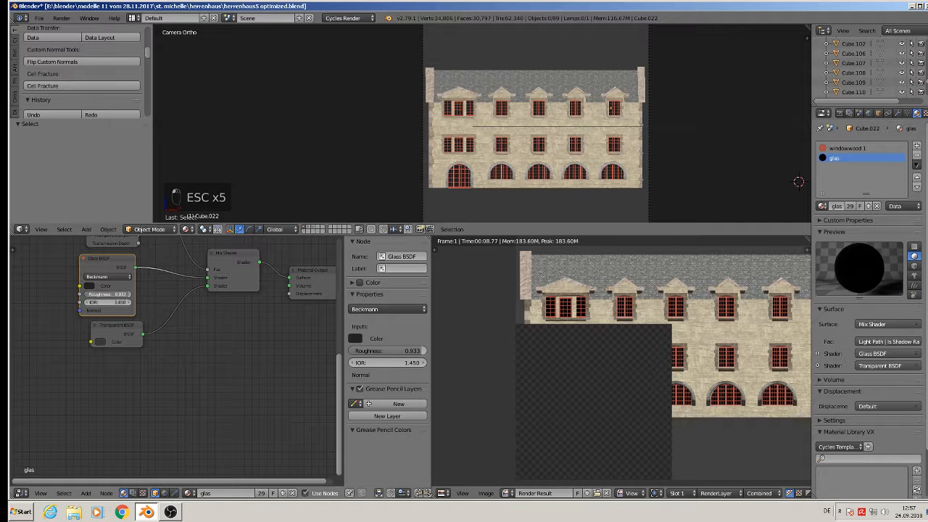
- Set the Glass BSDF roughness to 0.000 and lighten the Transparent BSDF color to near white
drag(128, 295, 100, 296)
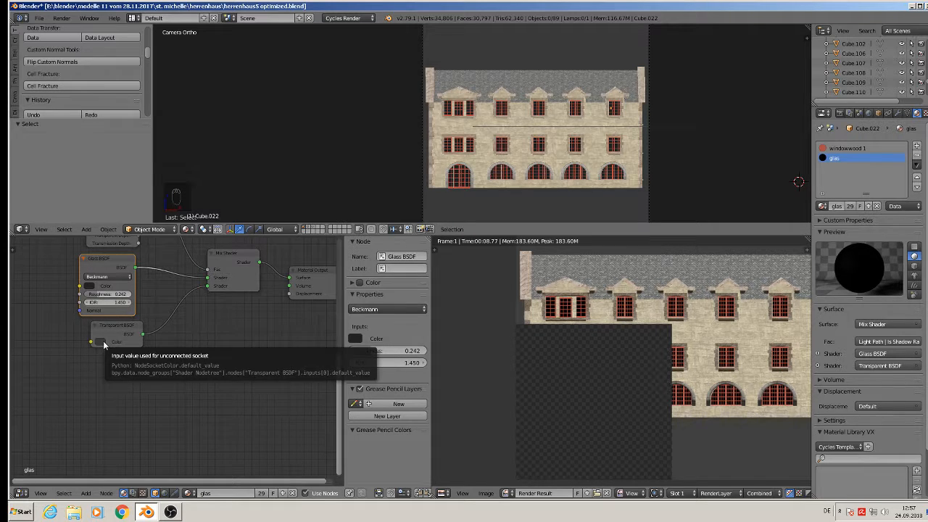
drag(107, 294, 89, 297)
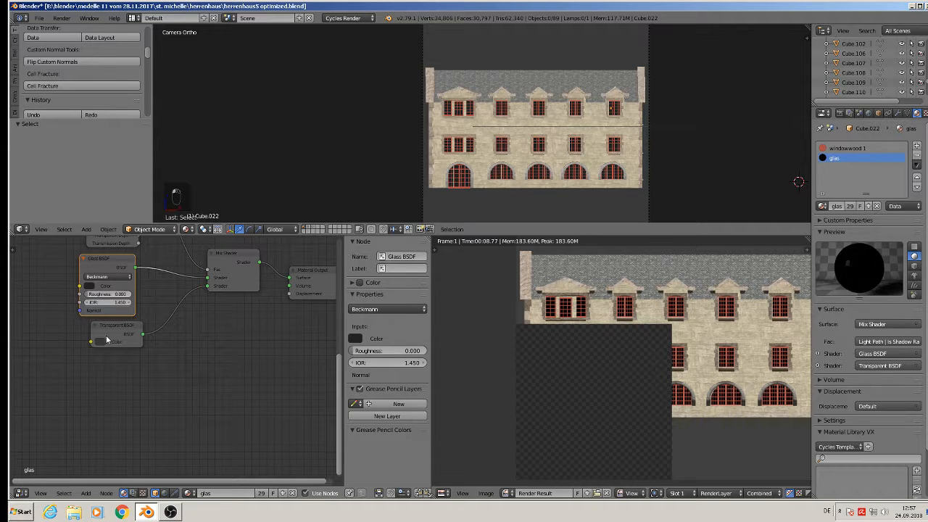
click(101, 344)
drag(159, 273, 161, 238)
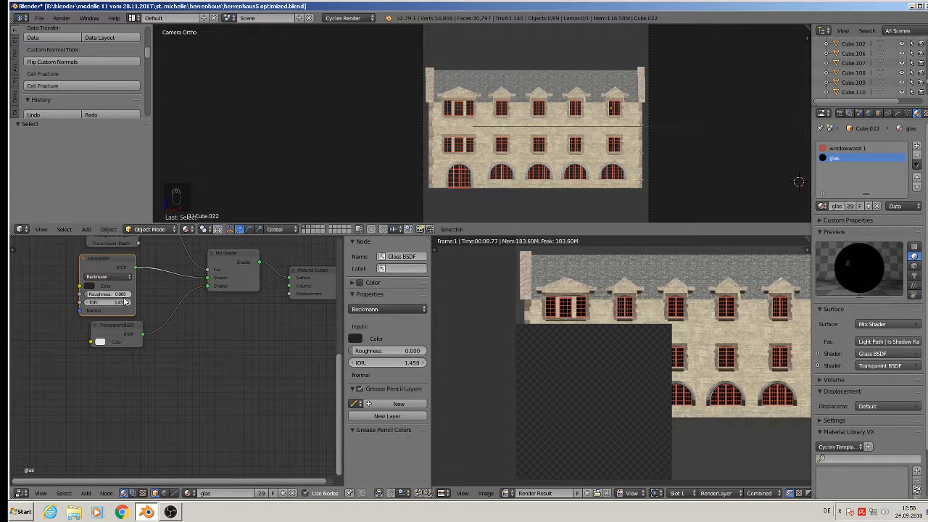
scroll(218, 359, down, 1)
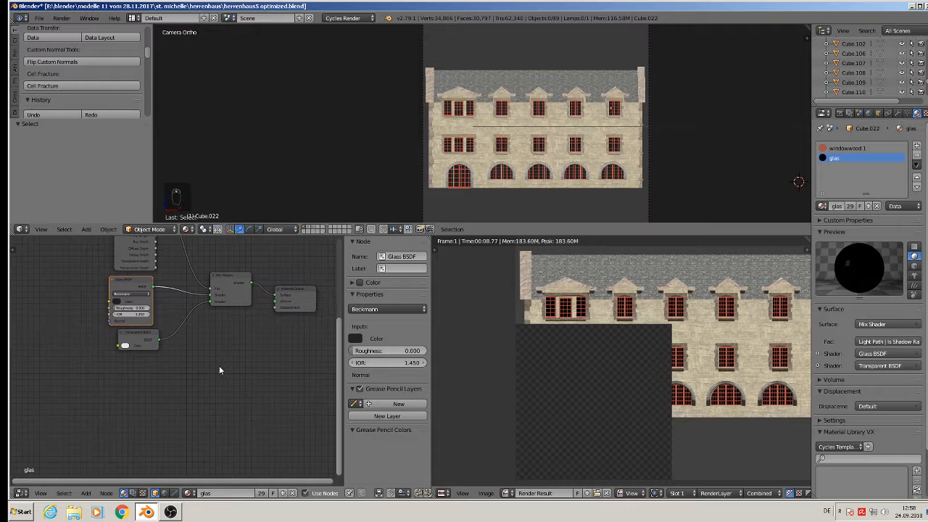
middle_drag(293, 340, 226, 398)
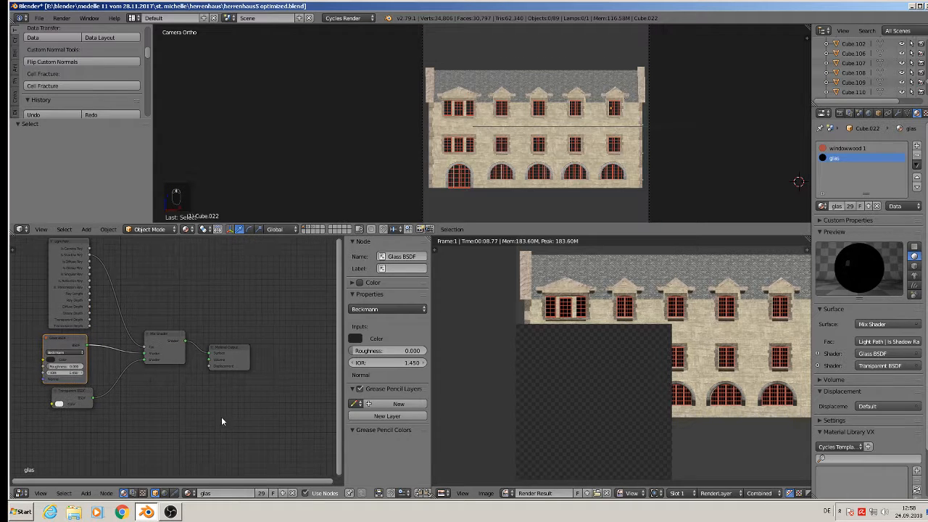
scroll(186, 390, up, 1)
middle_drag(112, 377, 240, 373)
scroll(201, 367, up, 2)
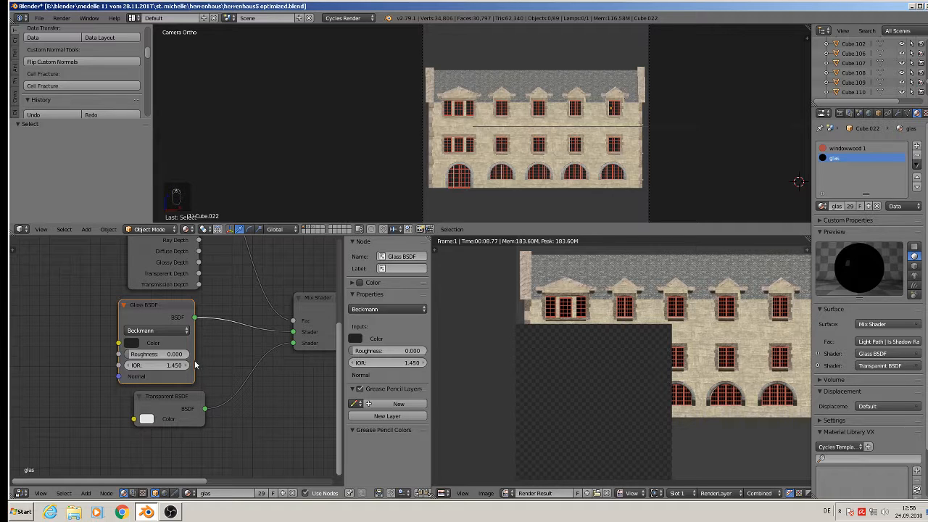
- Lighten the Glass BSDF color to a medium-dark grey and render the facade again to check the window panes
click(131, 343)
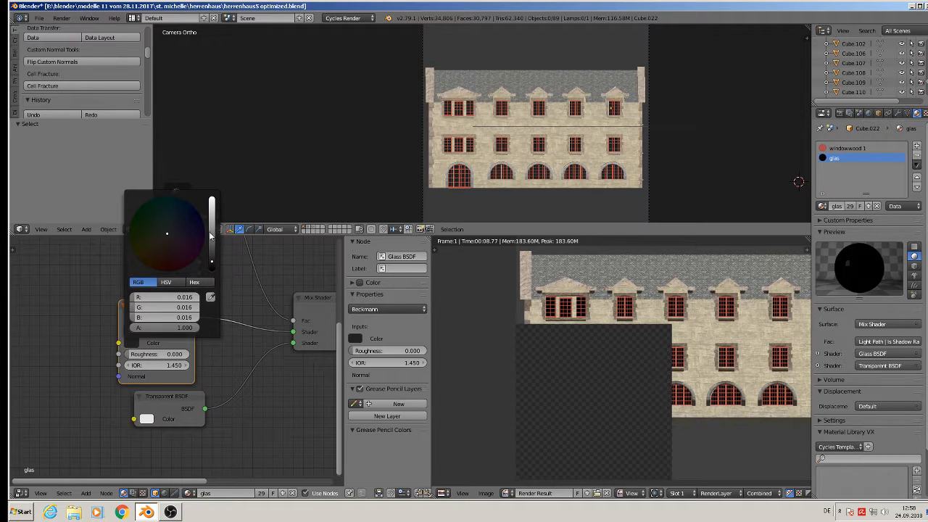
click(214, 243)
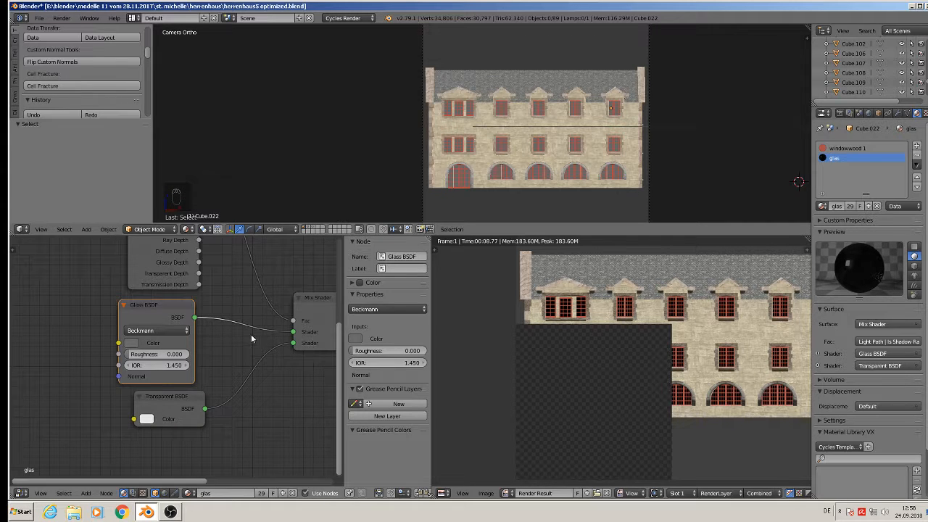
key(F12)
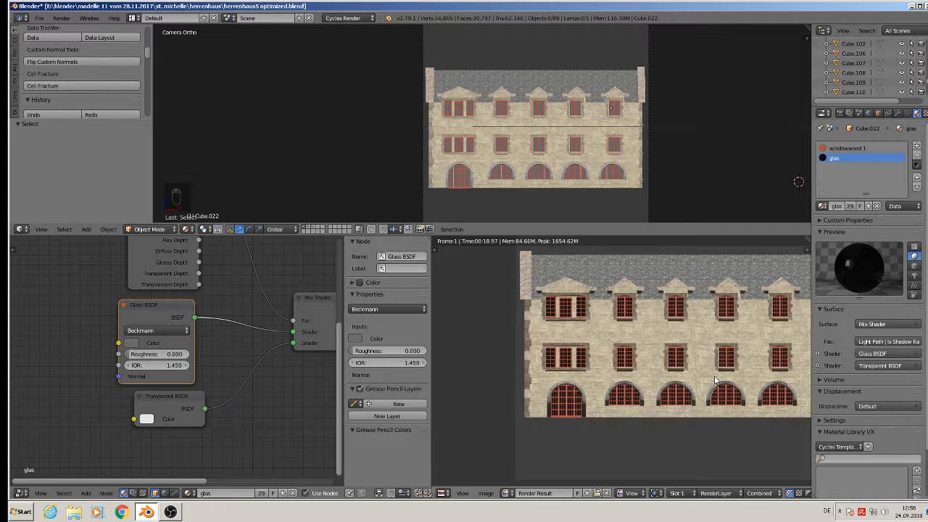
scroll(602, 377, up, 4)
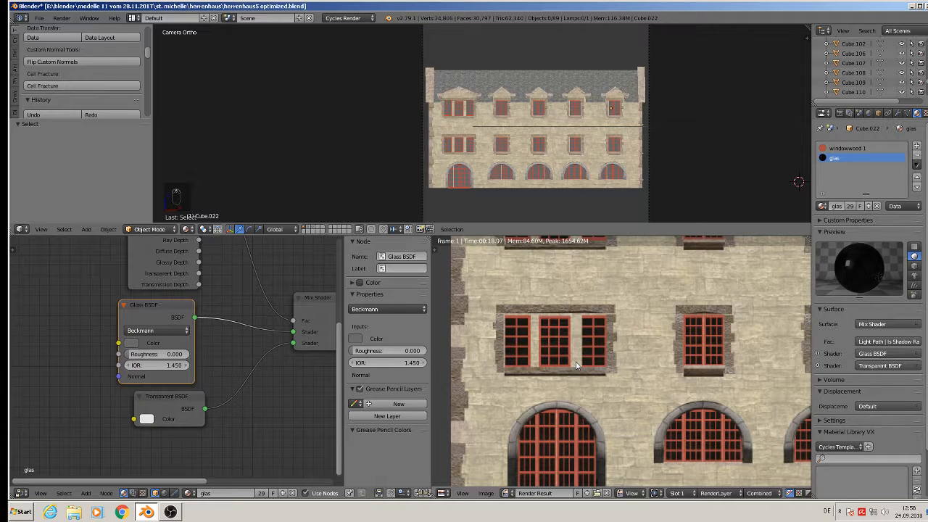
- Move the stone surround of the middle floor's triple window by -0.013 along Z
scroll(502, 185, up, 5)
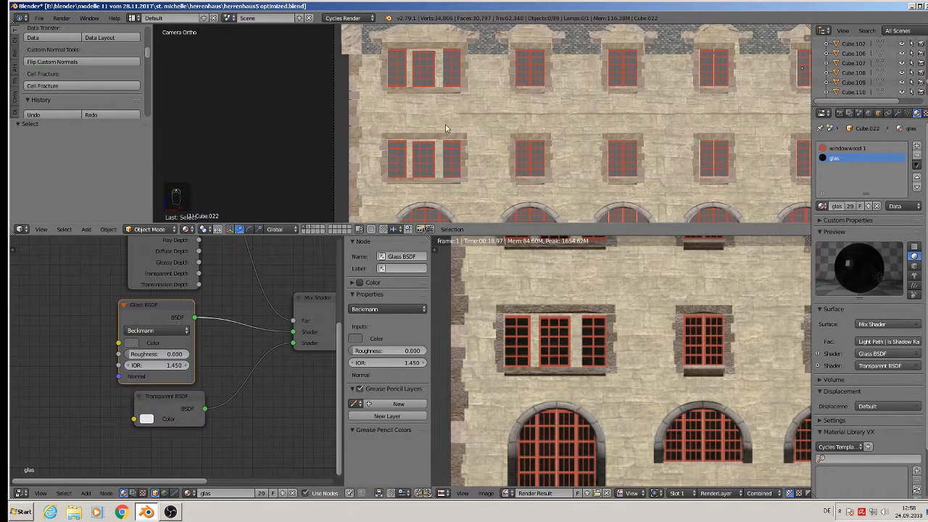
scroll(431, 139, up, 1)
right_click(423, 146)
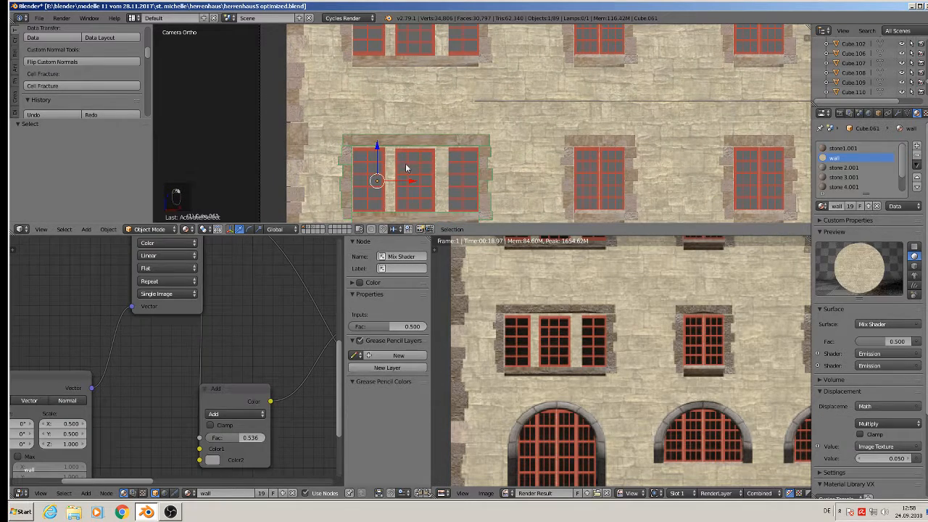
key(g)
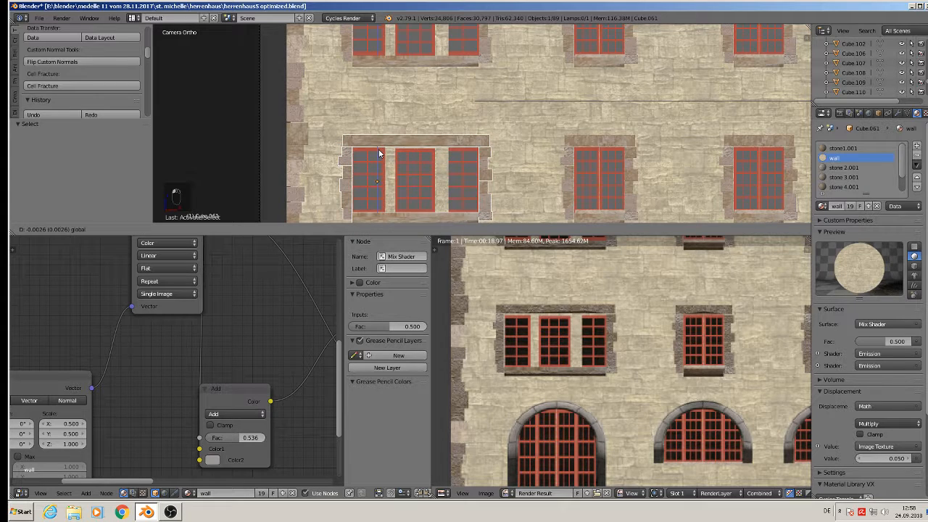
click(379, 153)
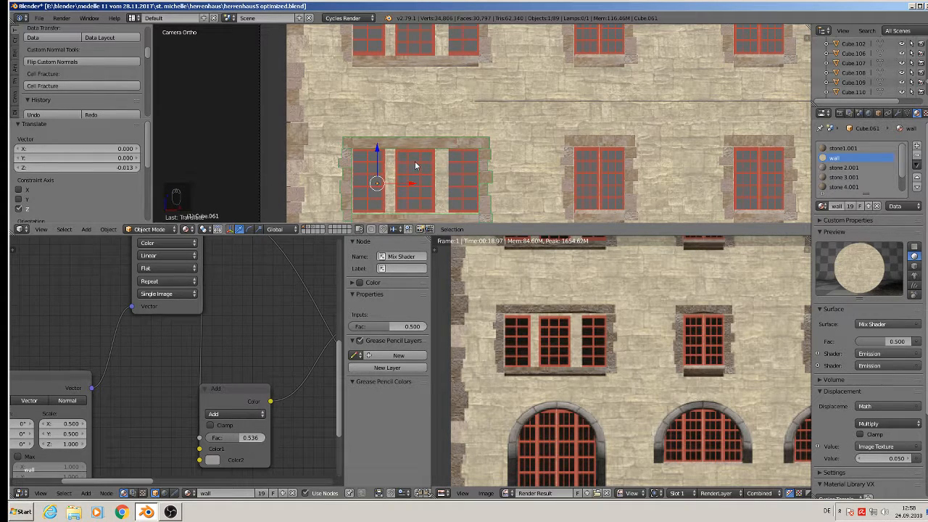
- Save the facade render as the JPEG image "herrenahus front.jpg" in the herrenhaus folder
scroll(399, 153, down, 2)
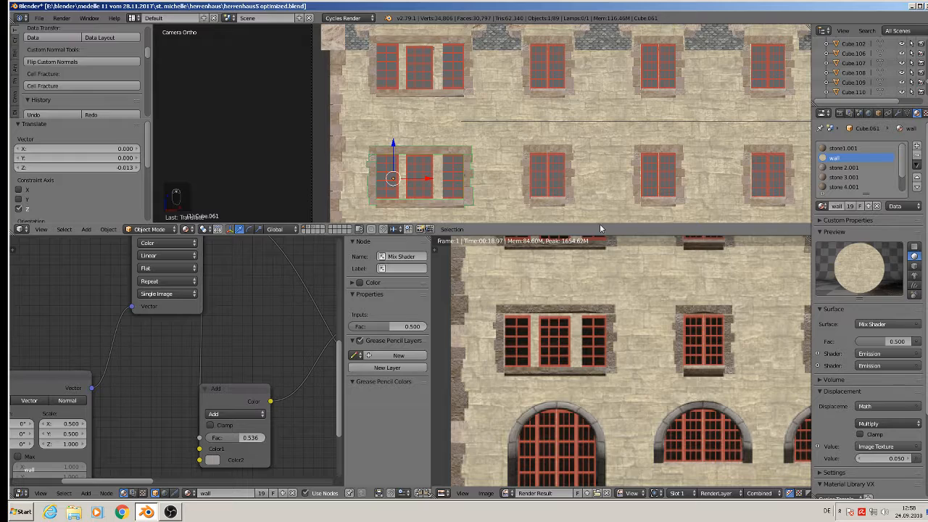
scroll(522, 180, down, 3)
scroll(631, 371, down, 3)
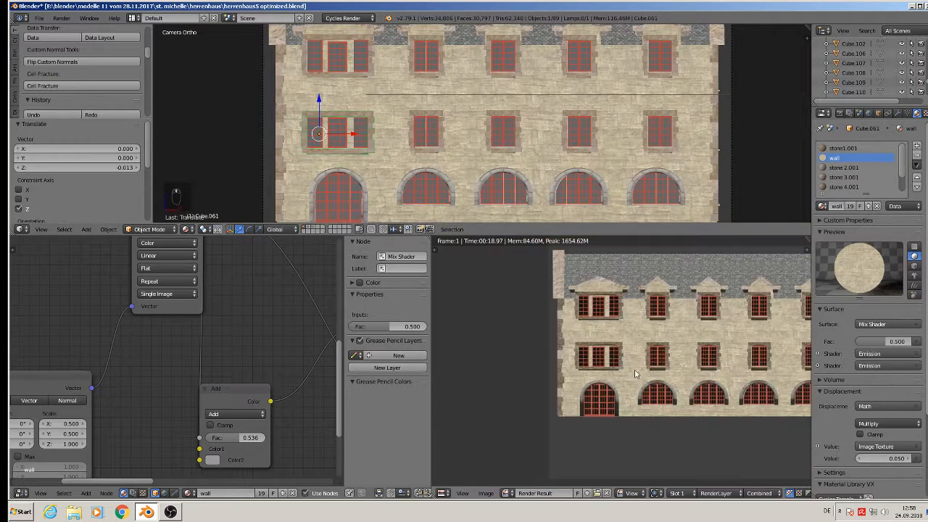
scroll(638, 374, down, 2)
middle_drag(701, 422, 574, 415)
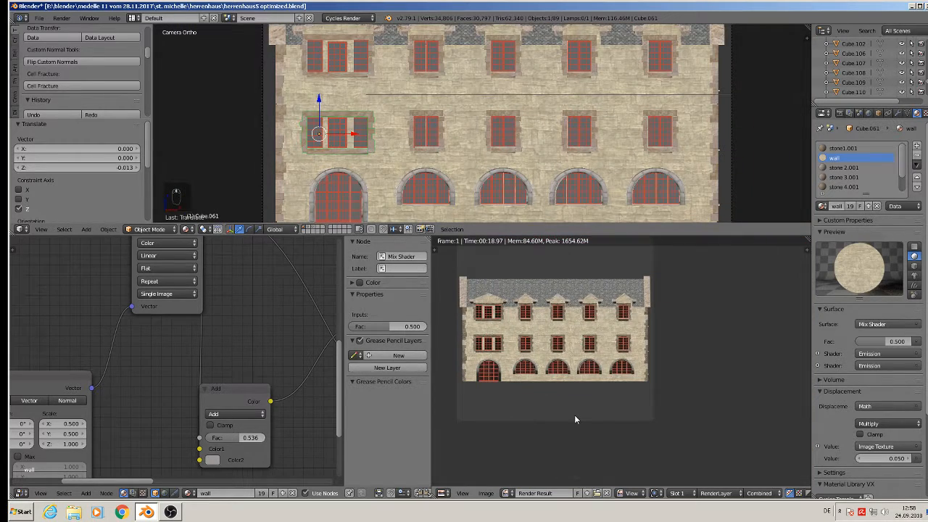
click(485, 493)
click(511, 433)
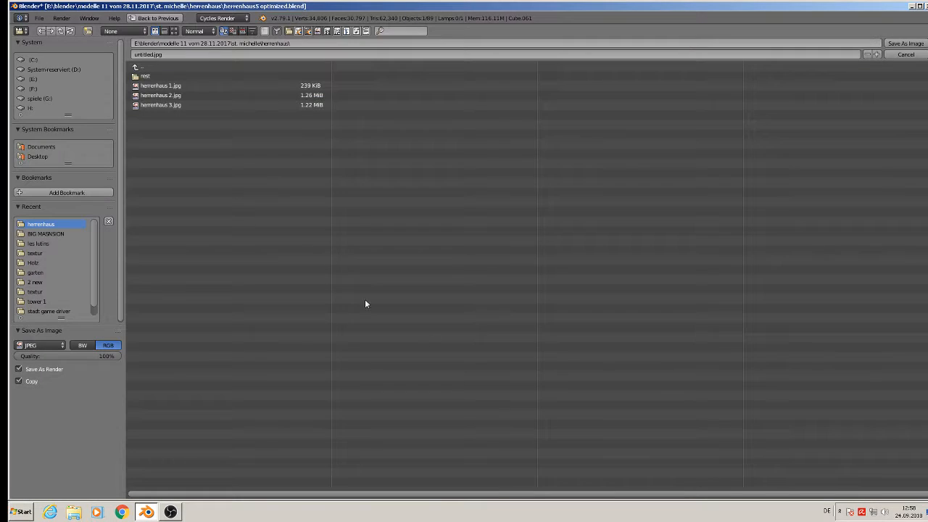
click(150, 55)
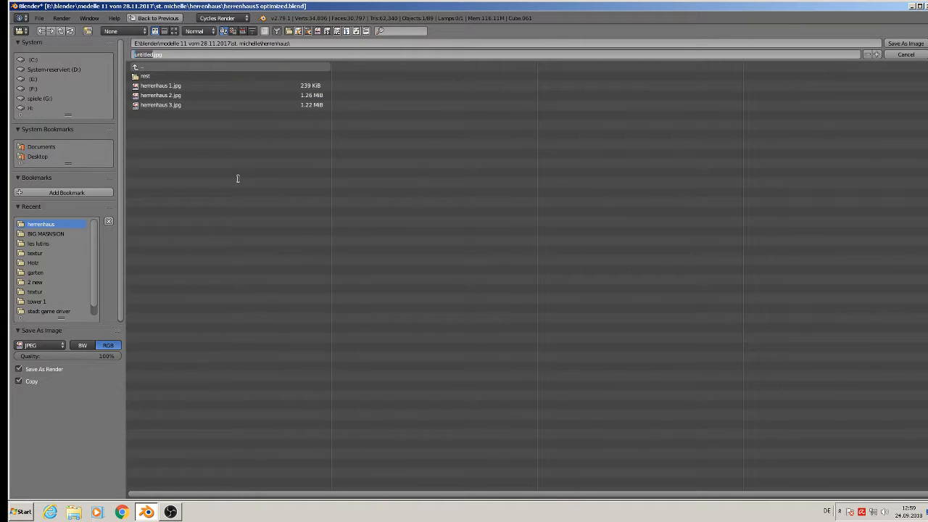
text(fro)
click(906, 44)
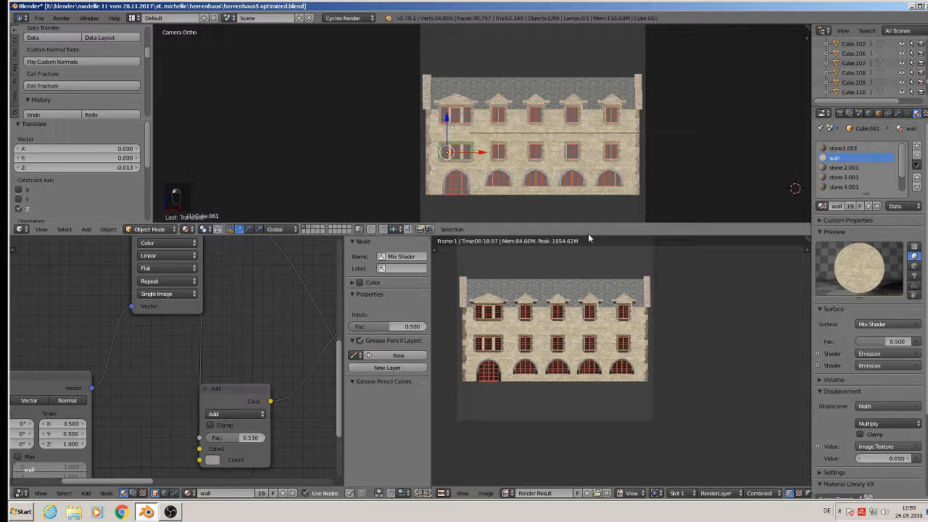
- Enlarge the 3D view, leave the camera view and move the camera about 11.555 along Y to behind the house
drag(588, 235, 580, 388)
key(Escape)
key(Escape)
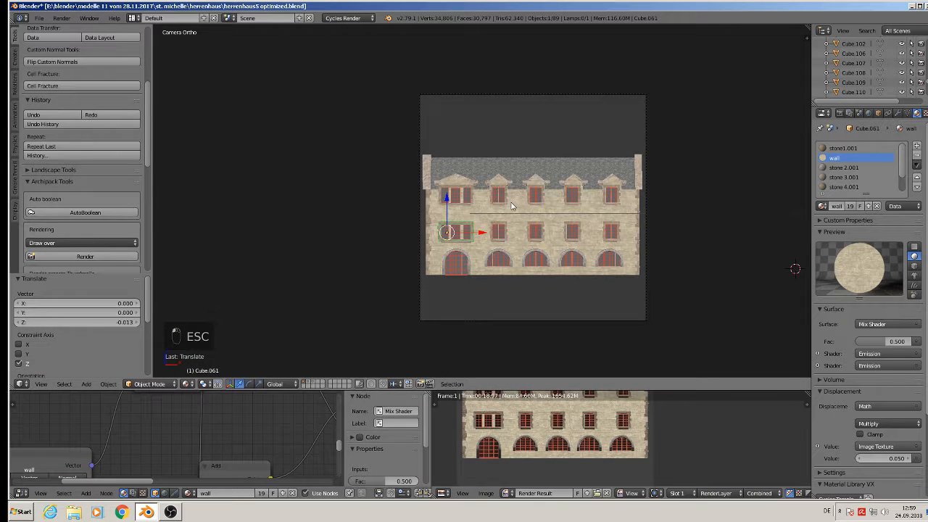
key(KP_0)
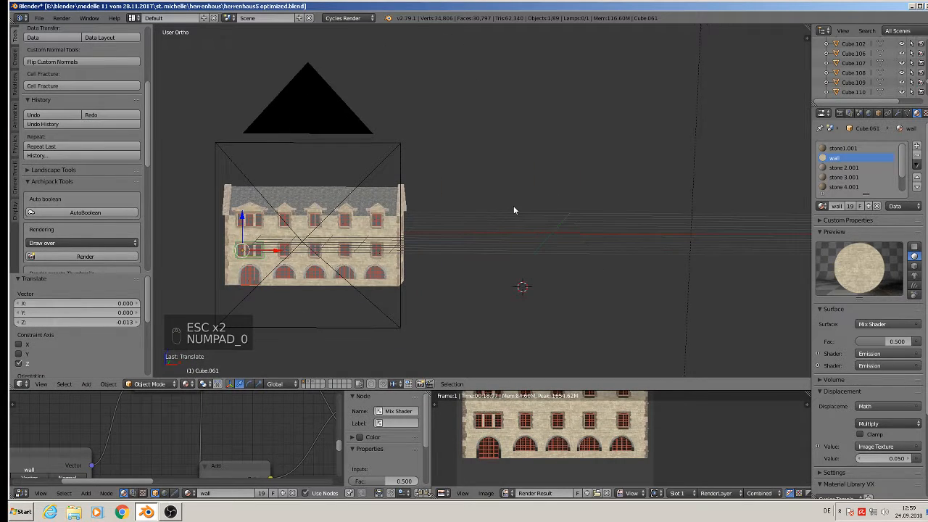
middle_drag(494, 228, 292, 262)
right_click(292, 258)
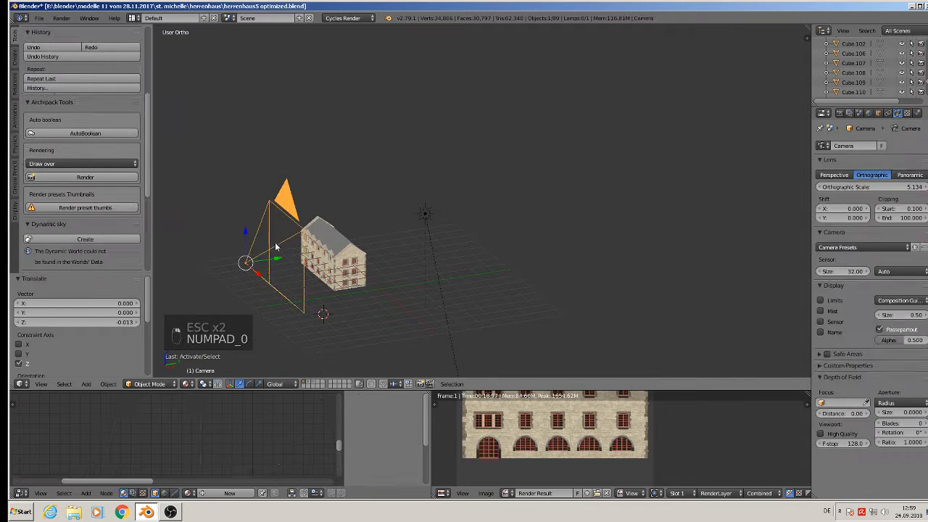
scroll(287, 254, down, 3)
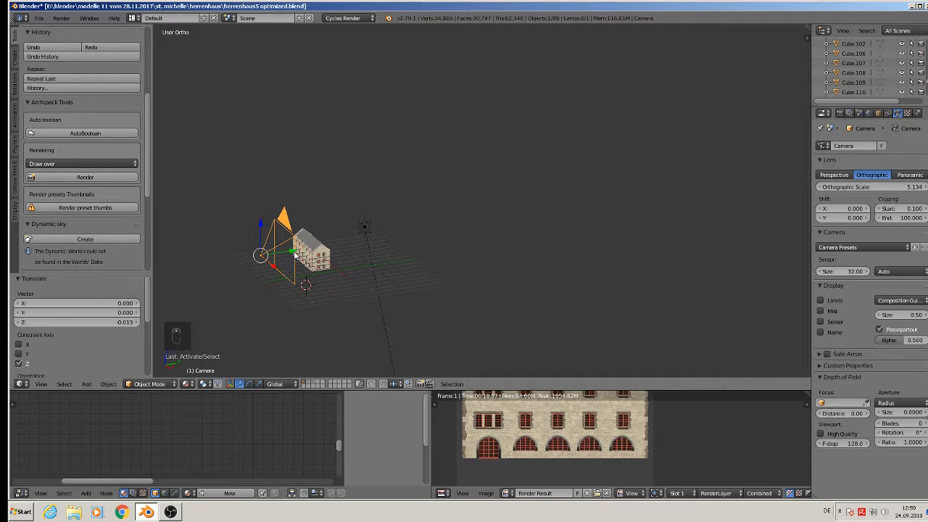
drag(289, 252, 403, 238)
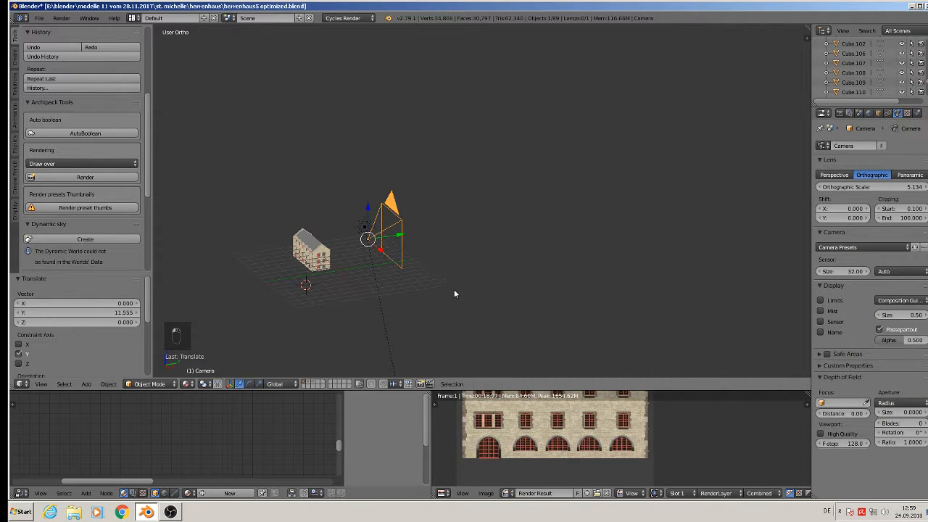
- Rotate the camera 180° about the global Z axis and look through it at the back wall
key(r)
key(z)
key(1)
key(8)
key(0)
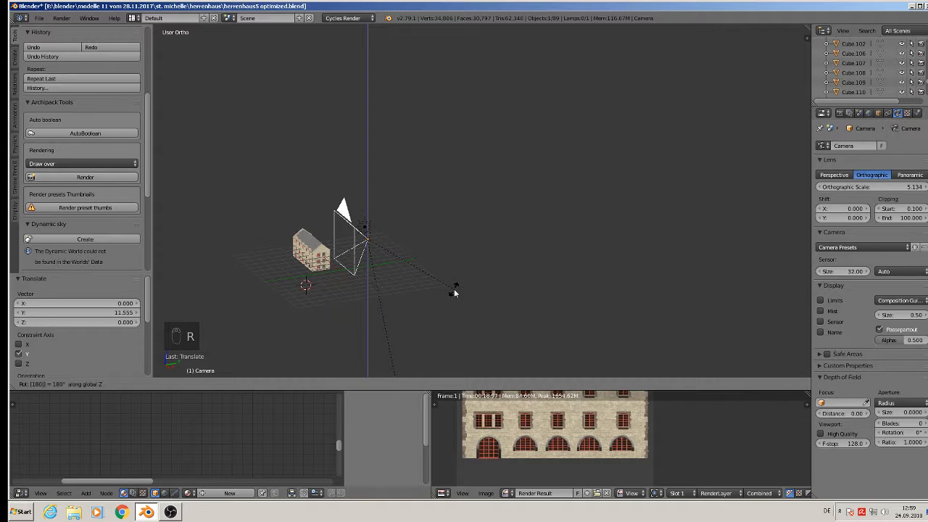
key(Return)
key(KP_0)
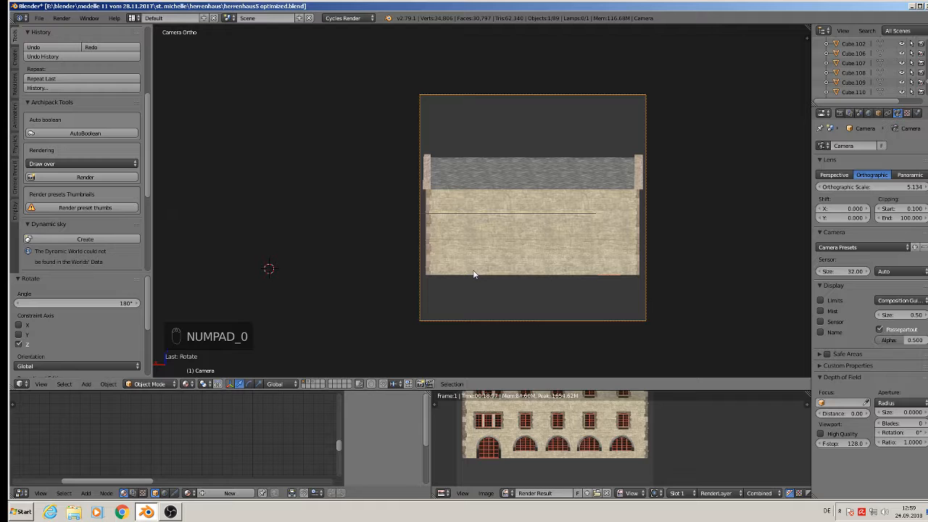
- Render the back of the house and save it as the JPEG image "herrenahus back.jpg"
key(F12)
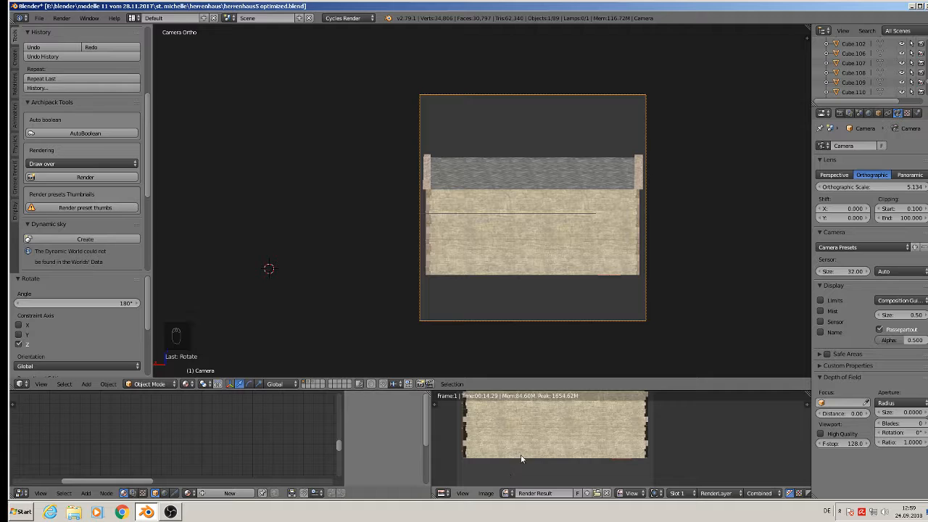
click(485, 494)
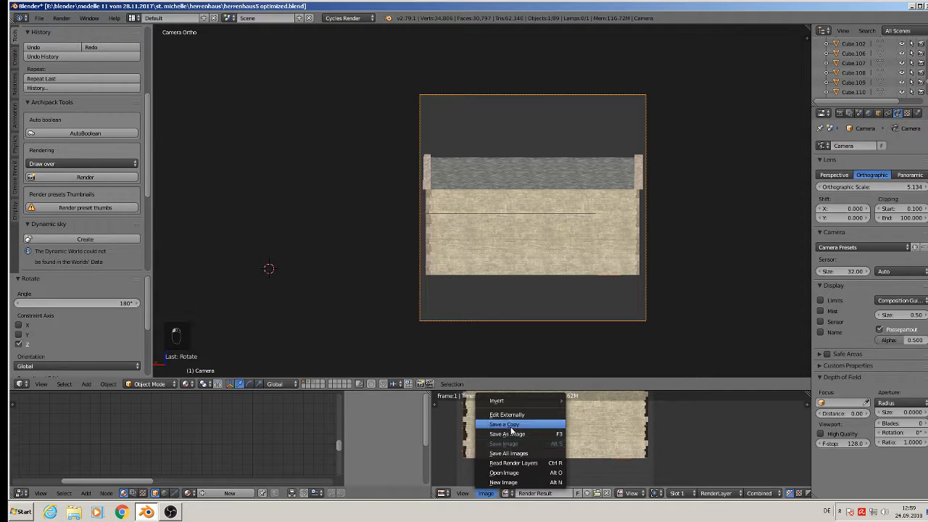
click(511, 433)
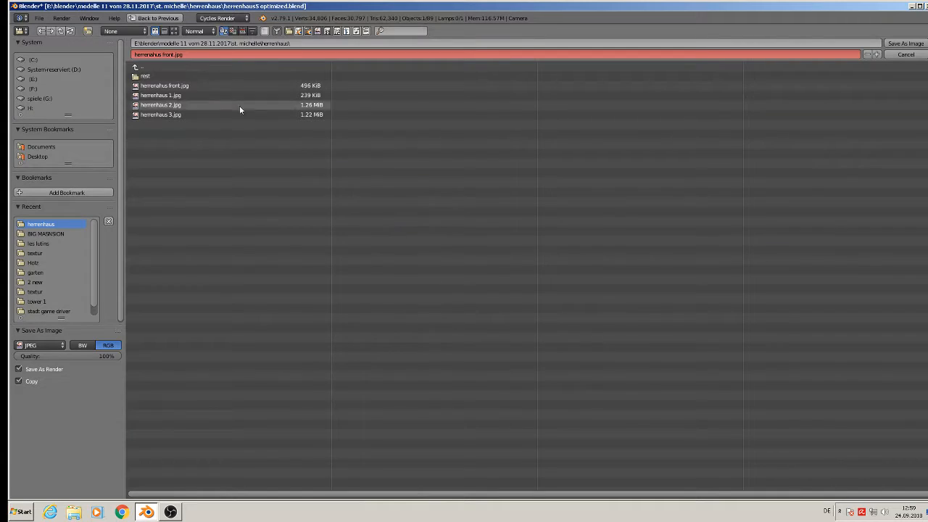
click(174, 55)
click(172, 55)
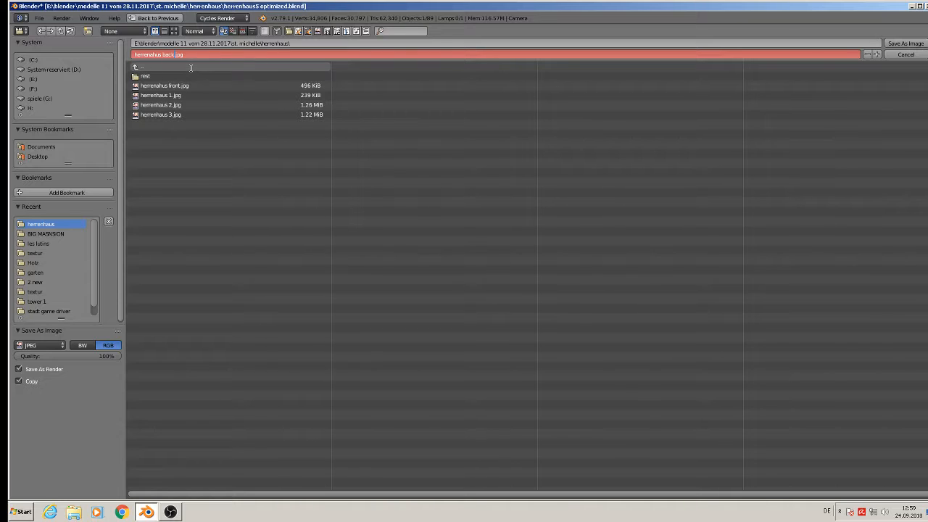
text(back)
key(Return)
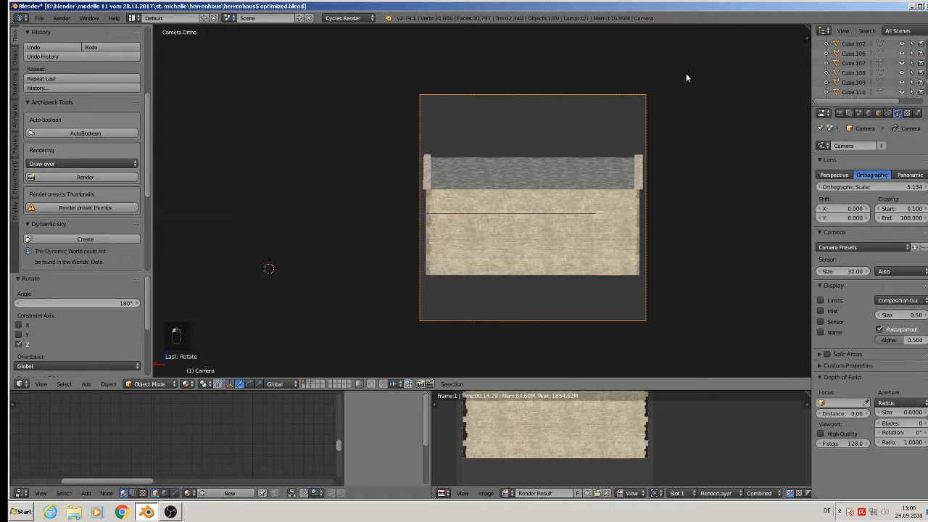
- Leave the camera view and rotate the camera 90° about the global Z axis
key(Escape)
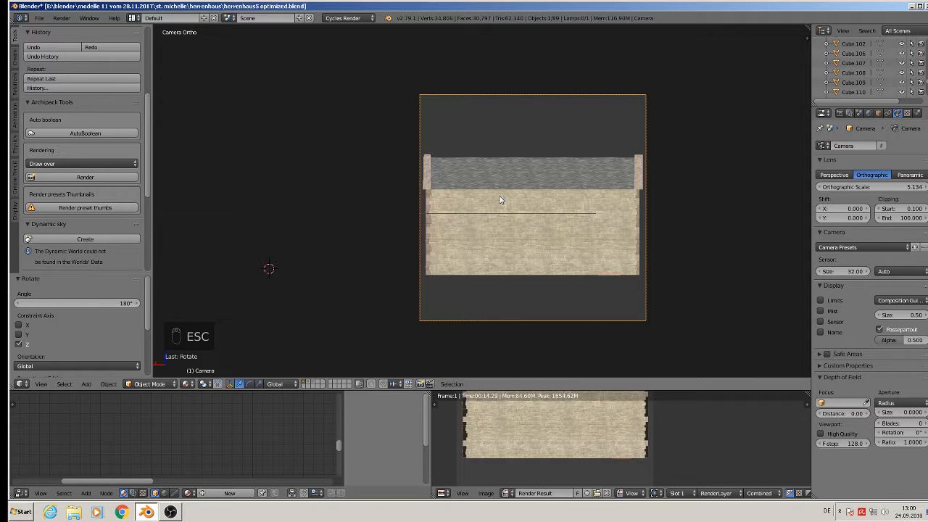
key(KP_0)
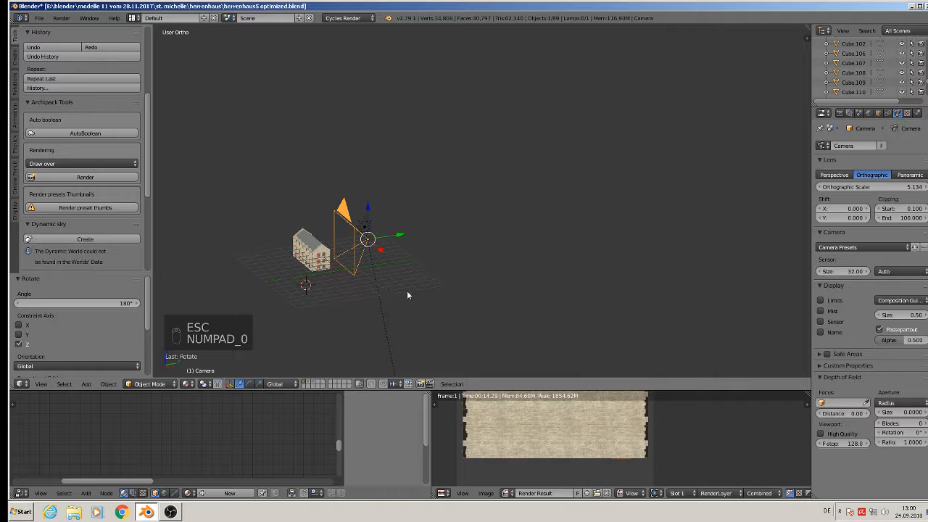
key(r)
text(z)
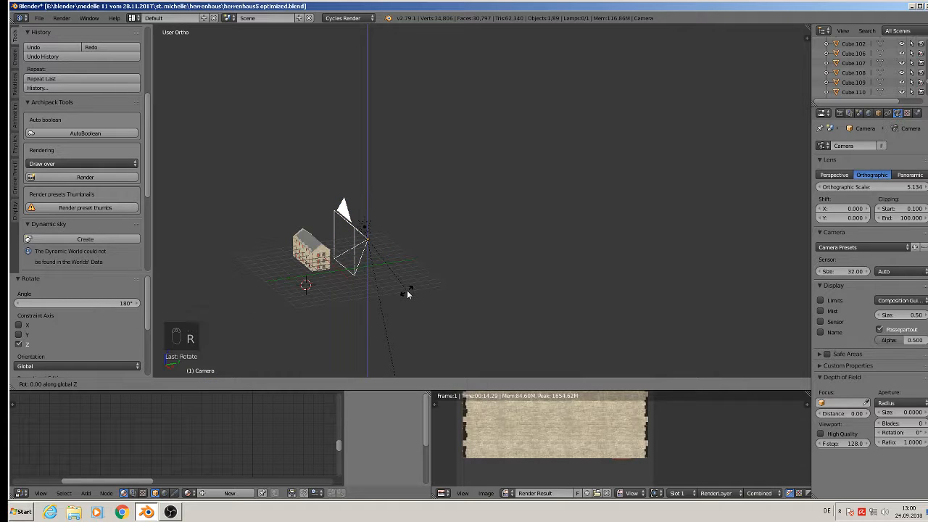
text(90)
key(Return)
- Move the camera along negative X past the house's end, and by about -6.114 along Y in line with the gable wall
middle_drag(282, 229, 401, 263)
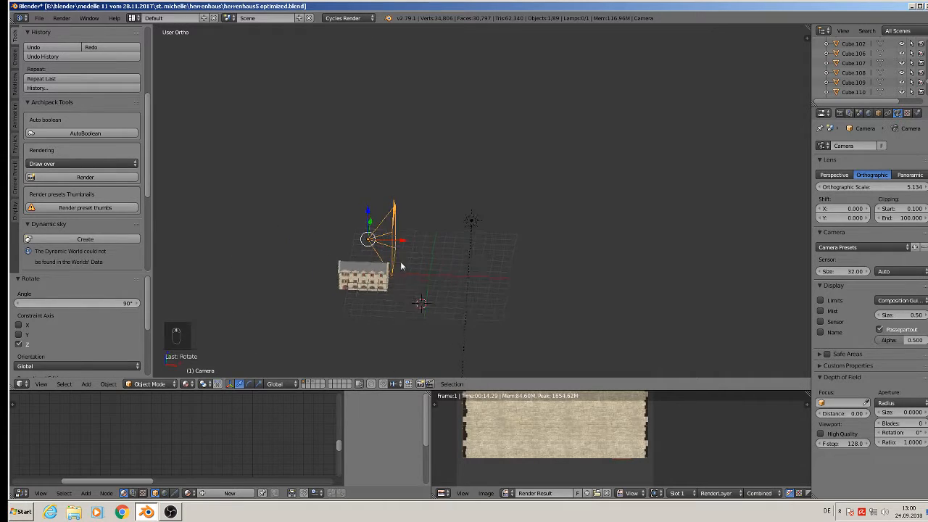
drag(406, 240, 314, 239)
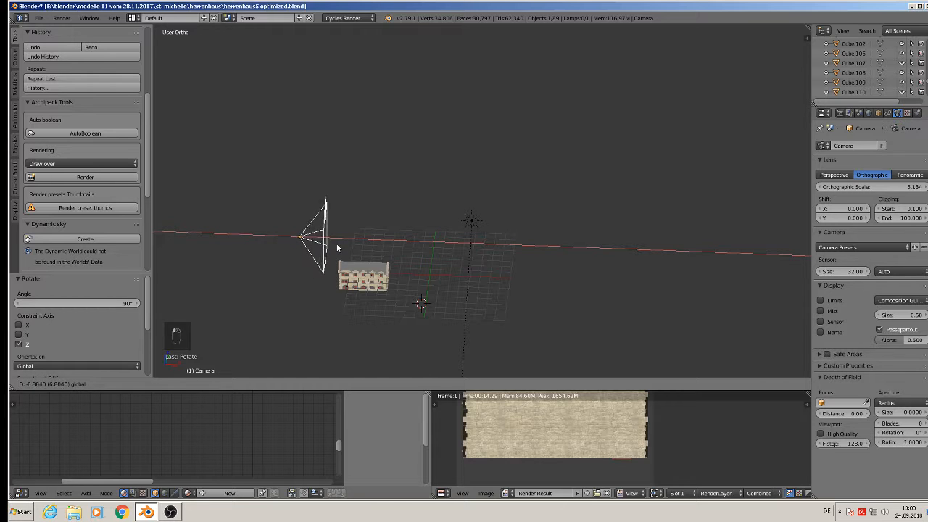
click(336, 243)
middle_drag(336, 243, 364, 237)
key(g)
key(y)
click(270, 239)
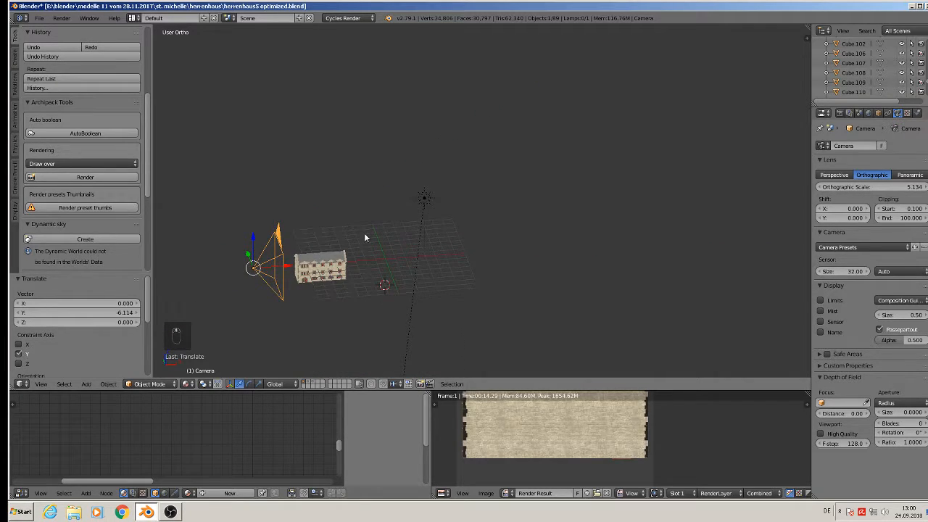
- Frame the gable wall by lowering the camera about 0.175 and setting the orthographic scale to 2.834, and render the side view
key(KP_0)
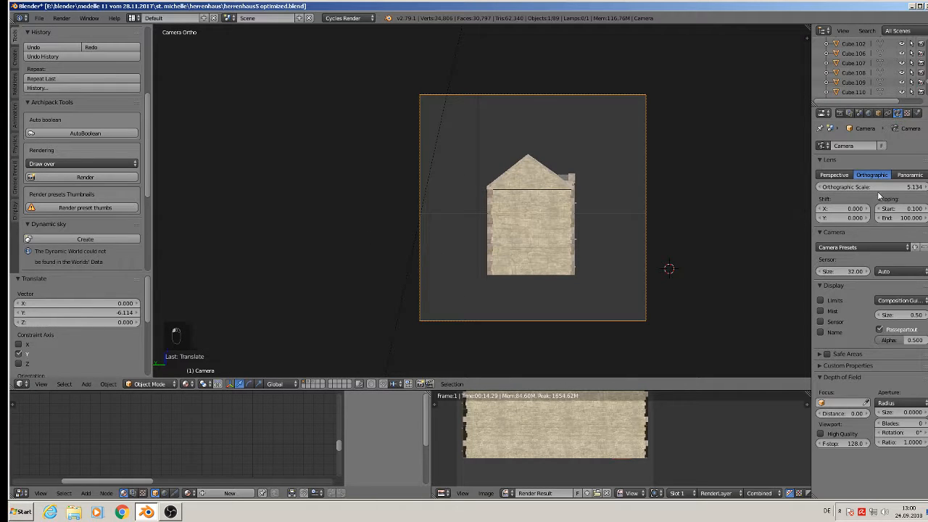
drag(878, 187, 851, 187)
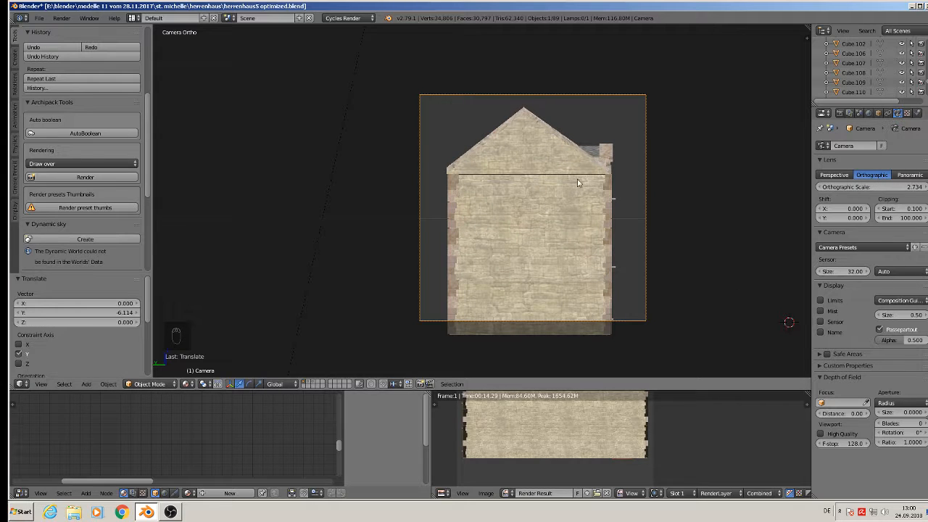
key(g)
click(572, 204)
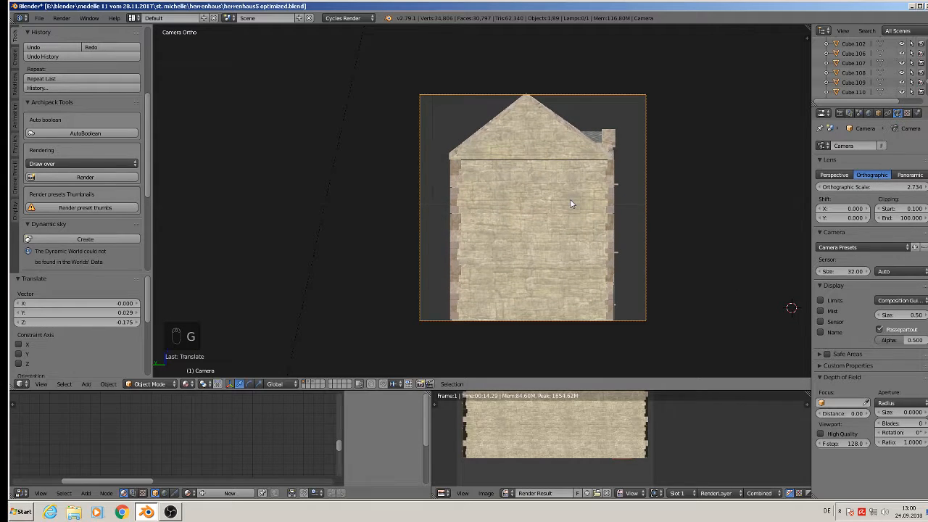
mouse_move(899, 191)
mouse_down()
mouse_move(914, 192)
mouse_move(899, 192)
mouse_up()
key(F12)
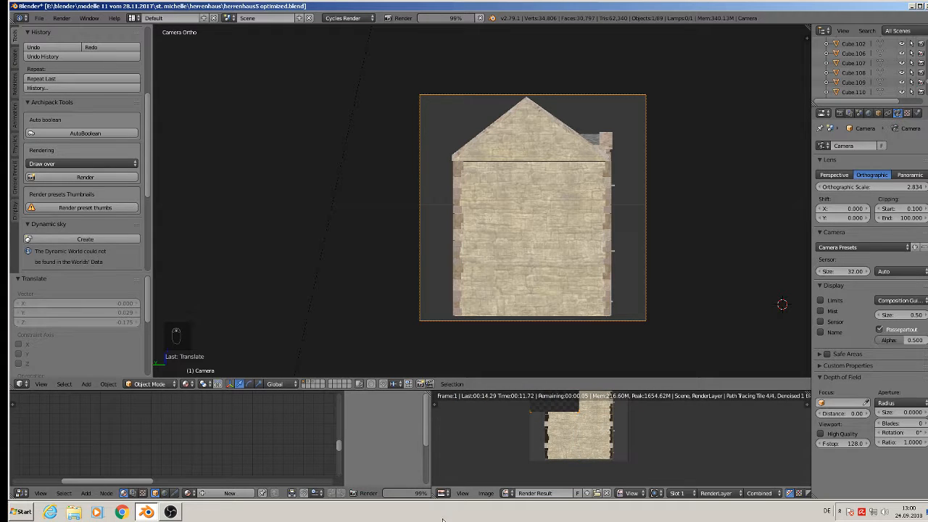
- Save the finished side render as "herrenahus left.jpg" in the herrenhaus folder
click(487, 493)
click(510, 434)
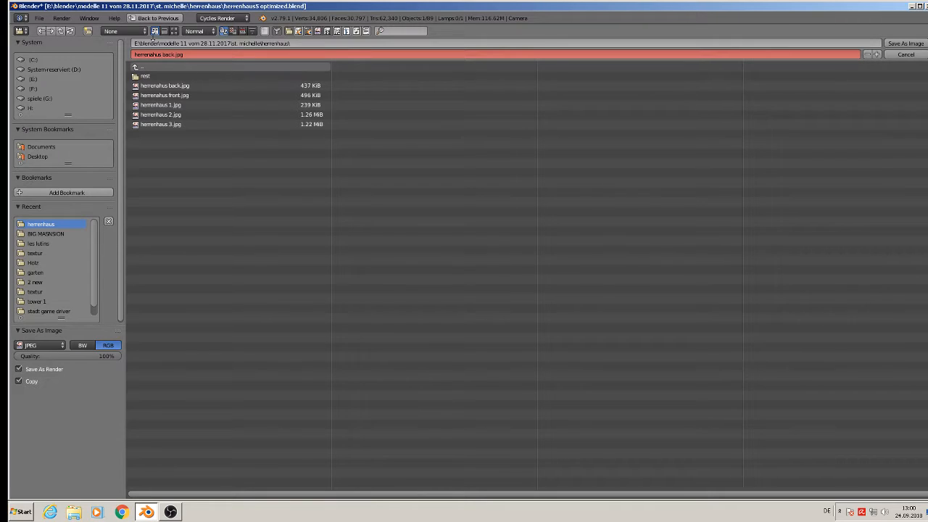
click(170, 56)
key(BackSpace)
click(906, 43)
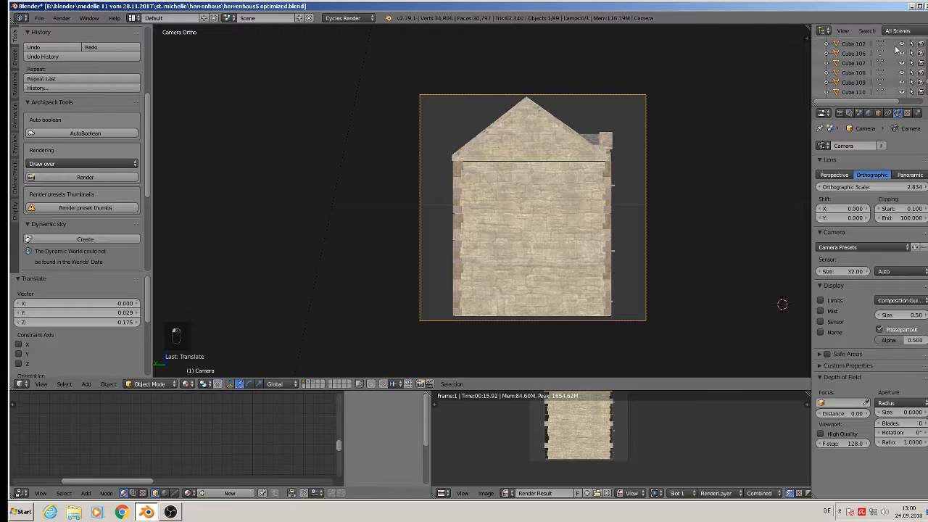
- Move the camera 12.21 units along X past the house and rotate it 180° about Z to face the opposite gable
key(Escape)
key(KP_0)
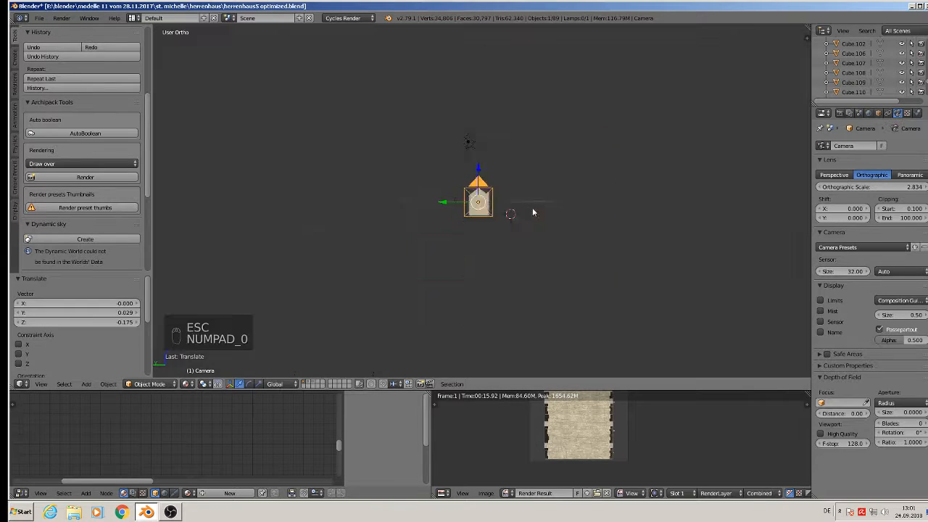
drag(284, 273, 457, 288)
key(r)
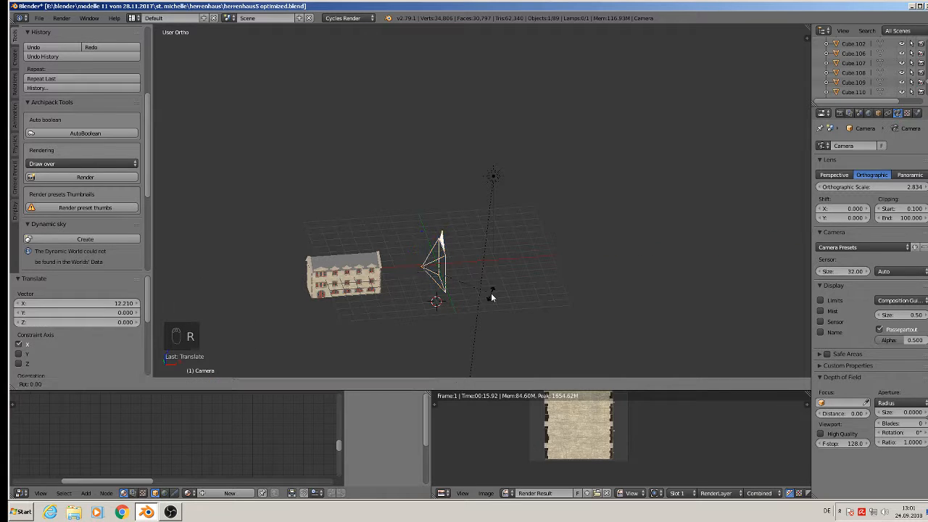
key(z)
key(0)
key(Return)
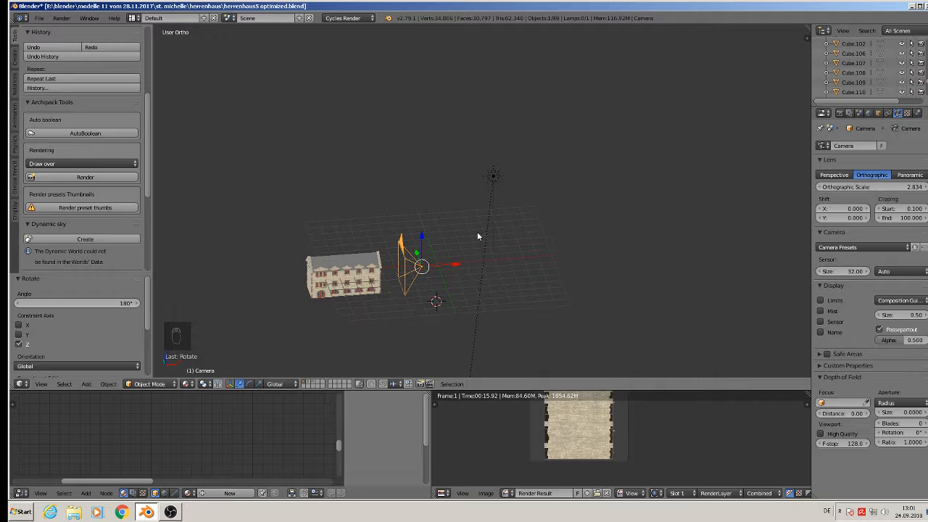
- Look through the camera and render the gable side with the six windows
key(KP_0)
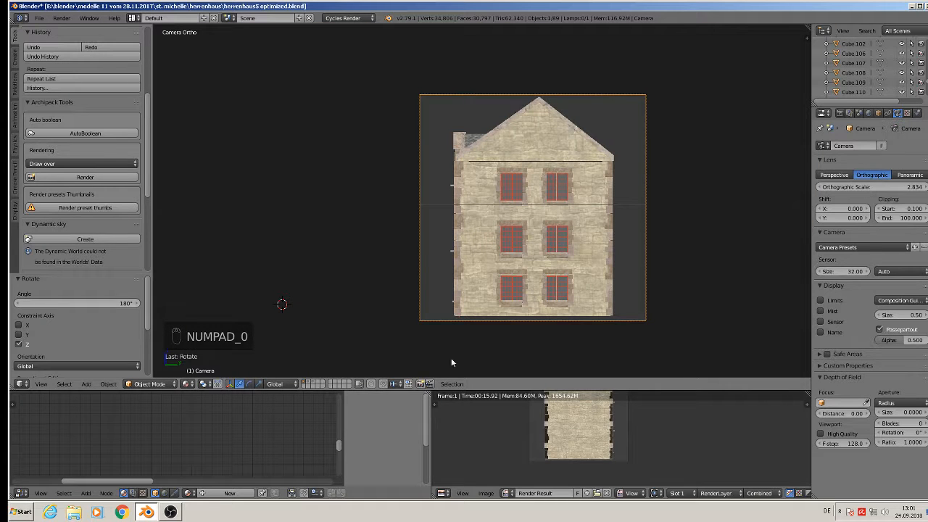
key(F12)
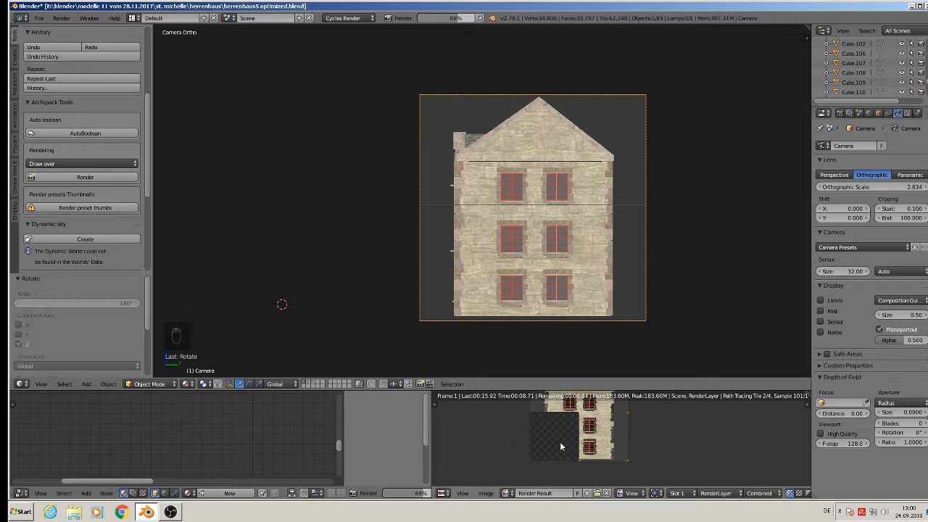
scroll(603, 433, up, 4)
scroll(601, 429, up, 3)
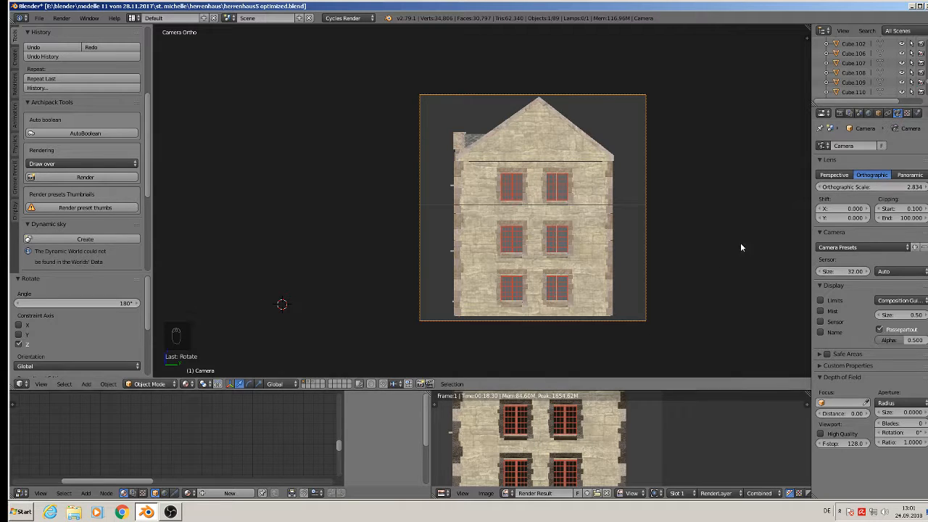
- Select the corner stones along the gable wall's edge and show their materials
right_click(613, 203)
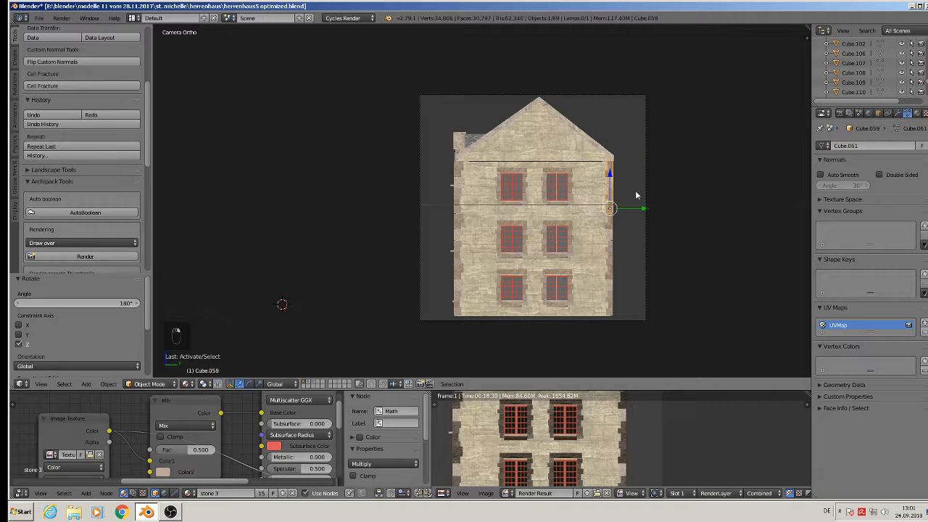
click(916, 113)
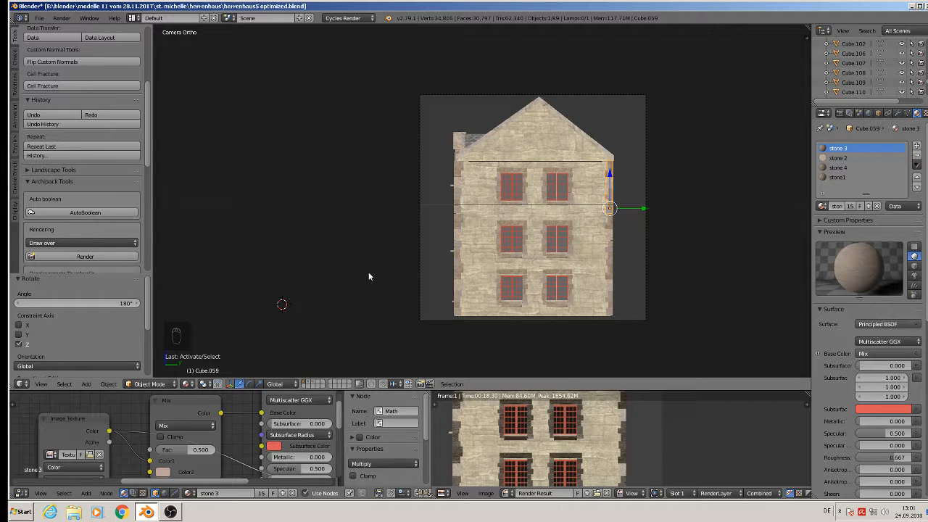
- Save the gable render as "herrenahus right.jpg" in the herrenhaus folder
click(485, 493)
click(514, 439)
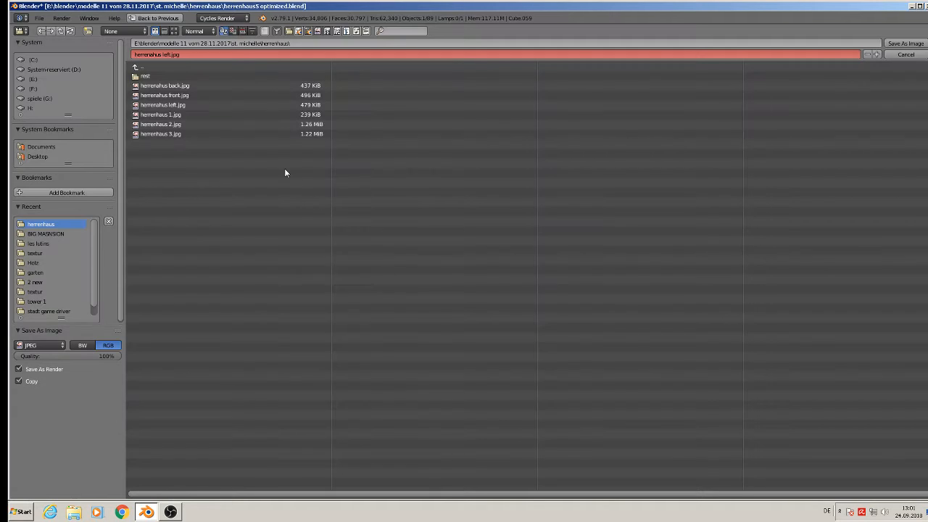
double_click(166, 54)
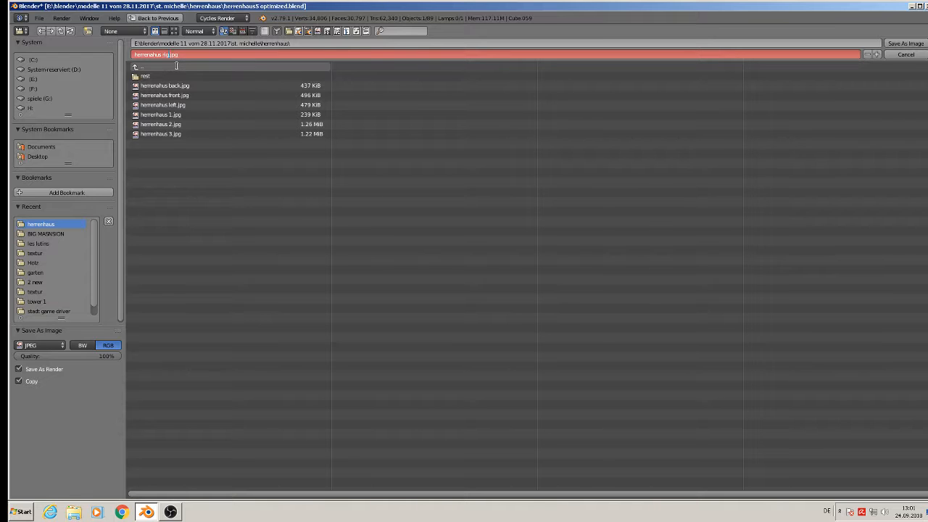
click(899, 44)
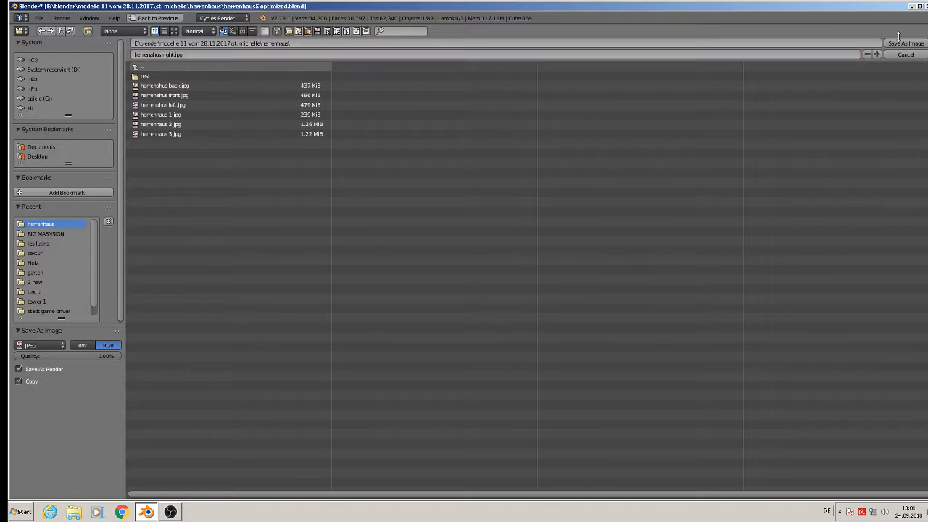
click(899, 44)
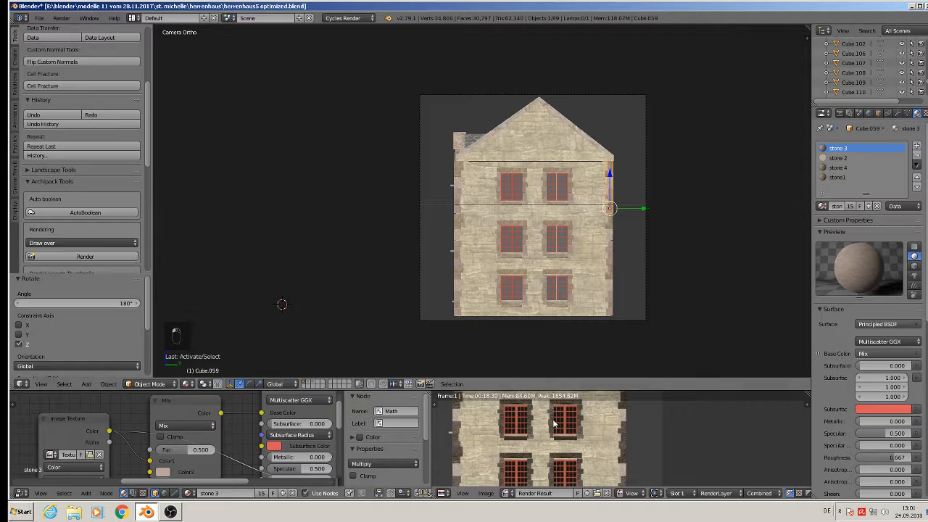
- Enlarge the node and render areas and delete the Principled BSDF node from the stone 3 material
drag(613, 378, 613, 187)
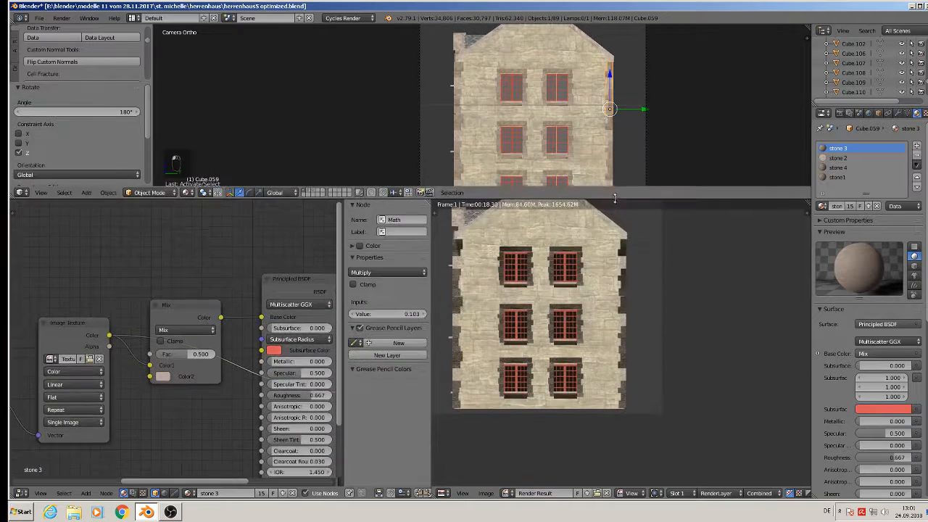
scroll(721, 312, up, 3)
middle_drag(721, 312, 754, 299)
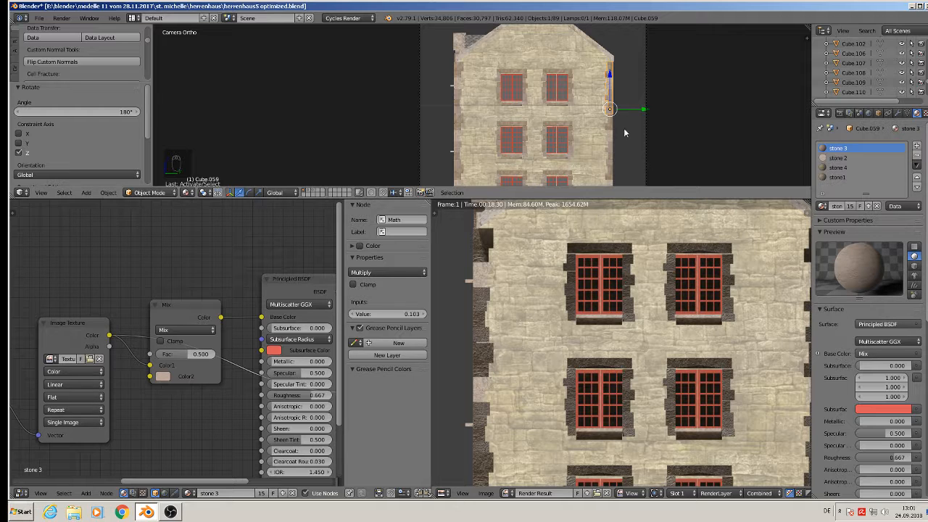
scroll(256, 348, down, 4)
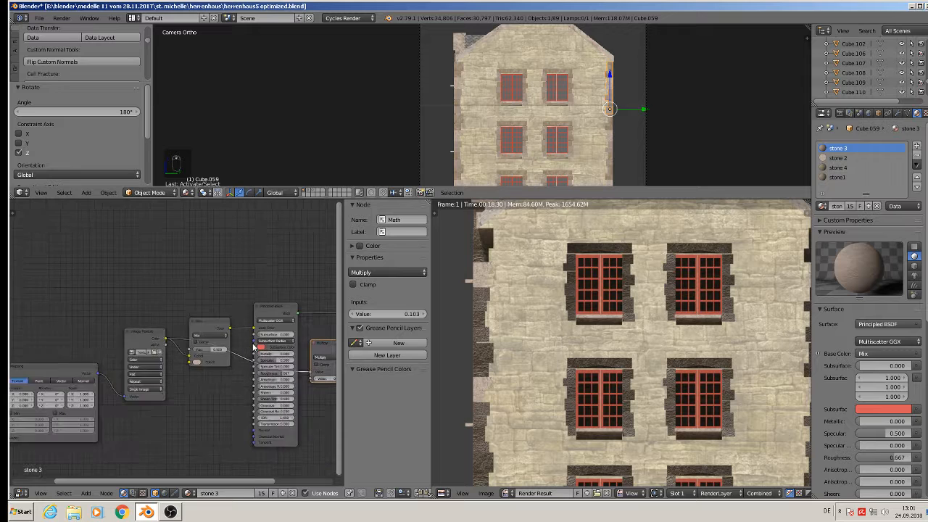
middle_drag(261, 348, 126, 311)
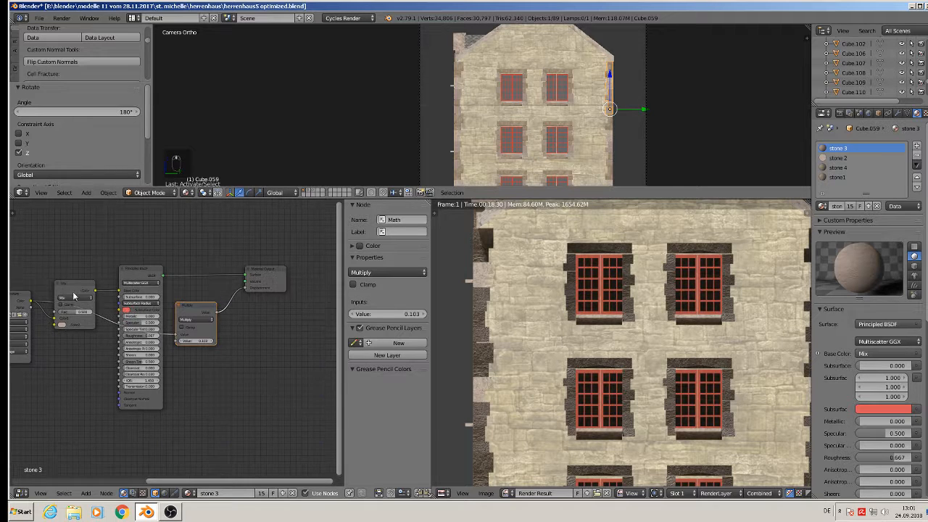
click(149, 274)
key(x)
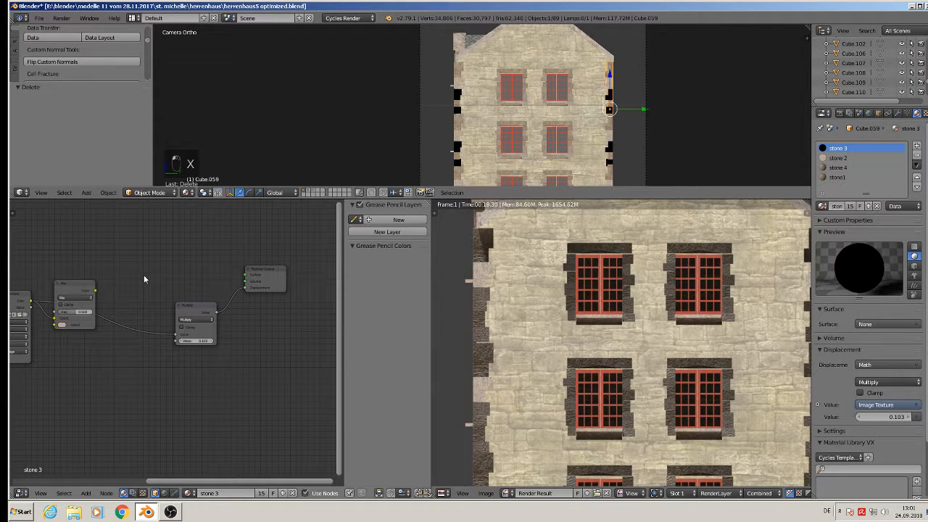
- Paste the copied Emission node into stone 3 and link it between the Mix color and the output's Surface socket
key(ctrl+v)
drag(211, 245, 153, 281)
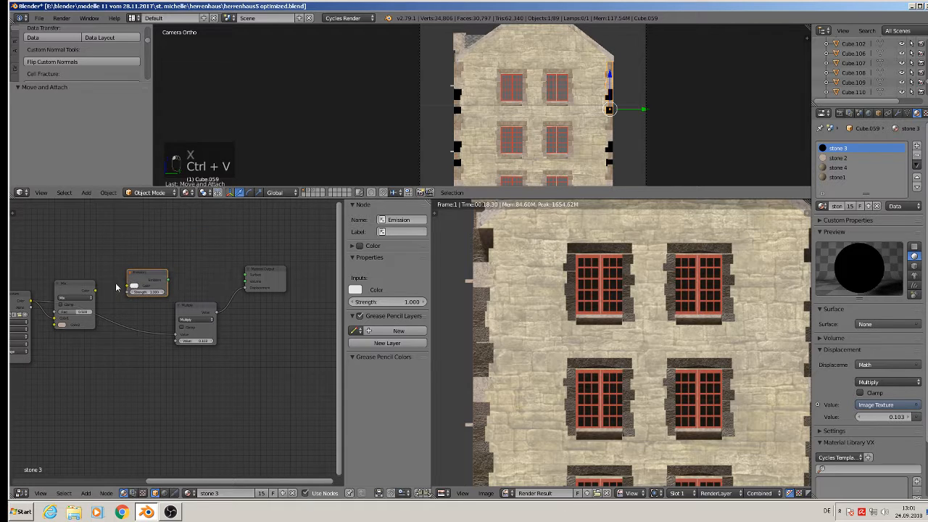
drag(96, 291, 249, 275)
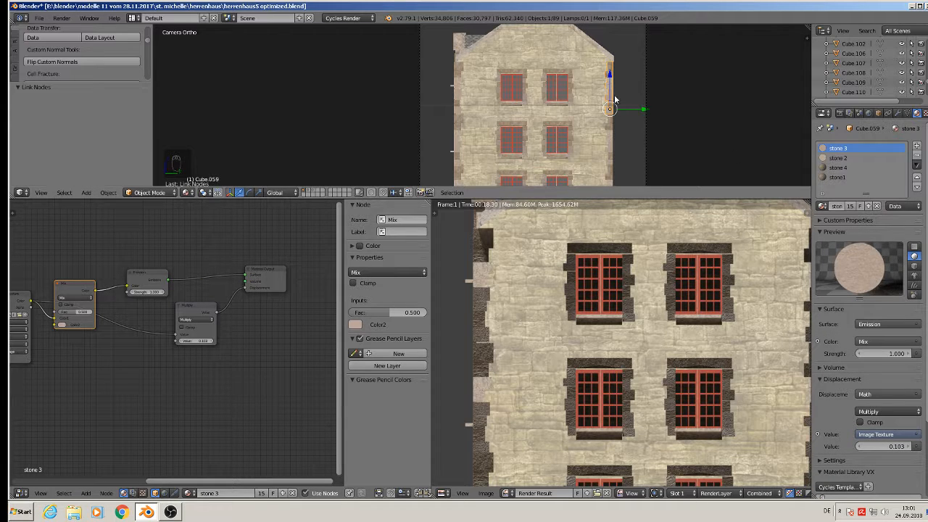
- Replace the Principled BSDF in stone 4 with the copied Emission node, linked from the image texture color to the output's Surface
click(845, 158)
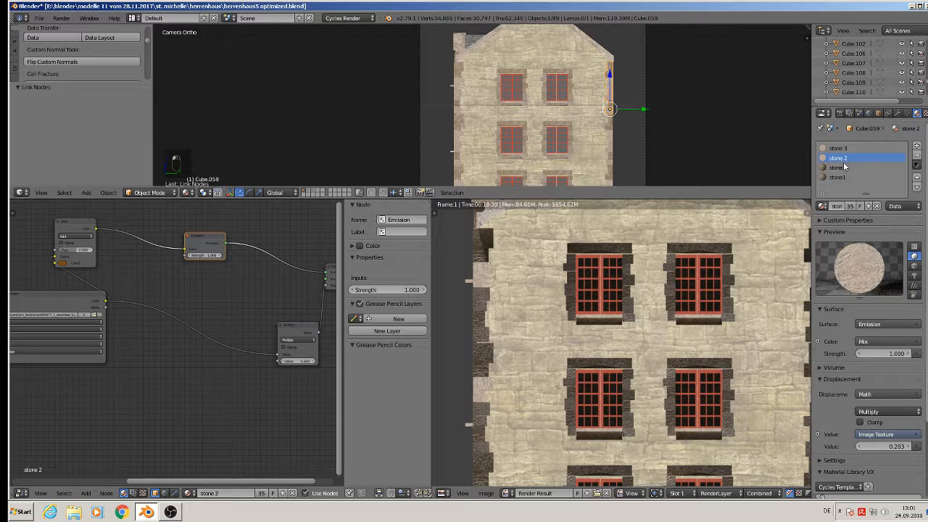
click(843, 168)
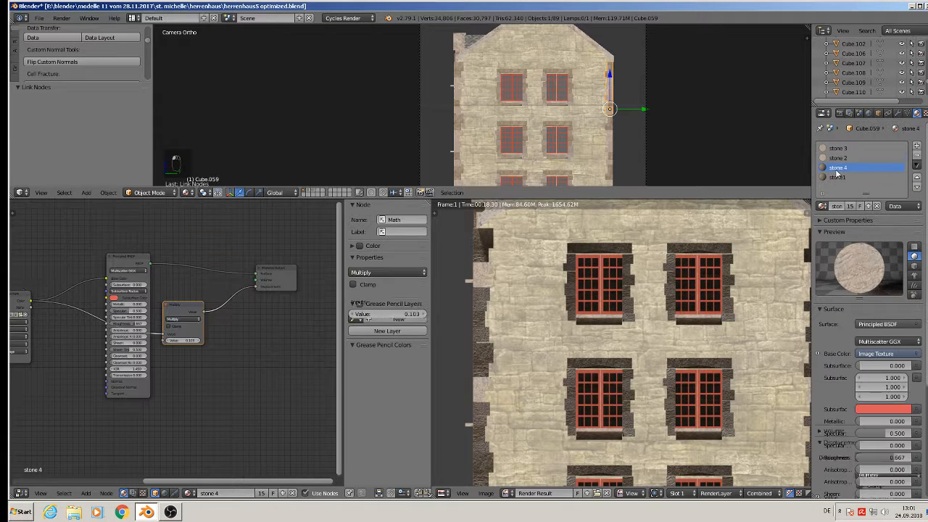
click(127, 258)
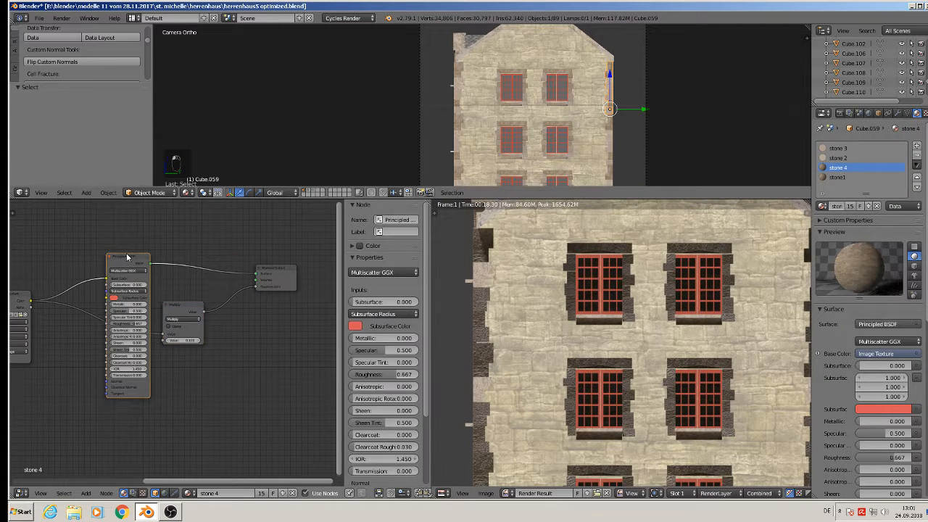
key(x)
key(ctrl+v)
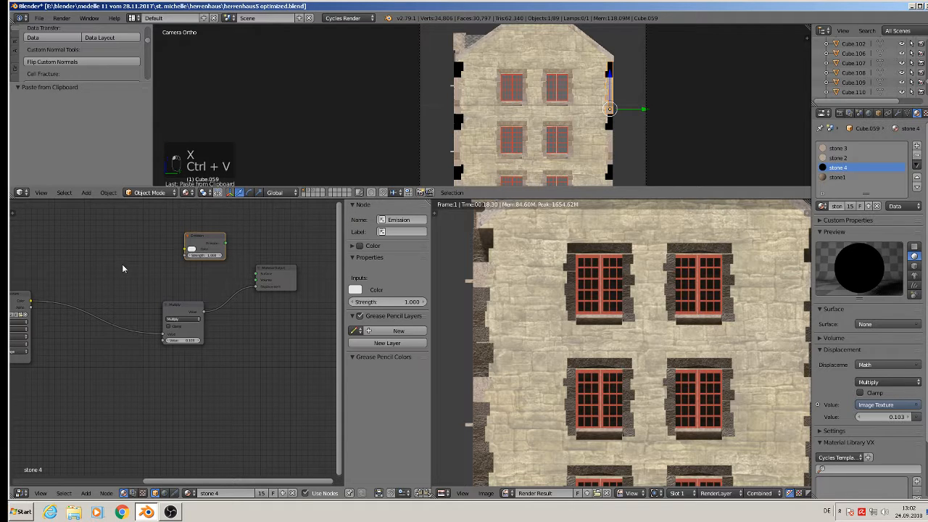
key(g)
click(121, 283)
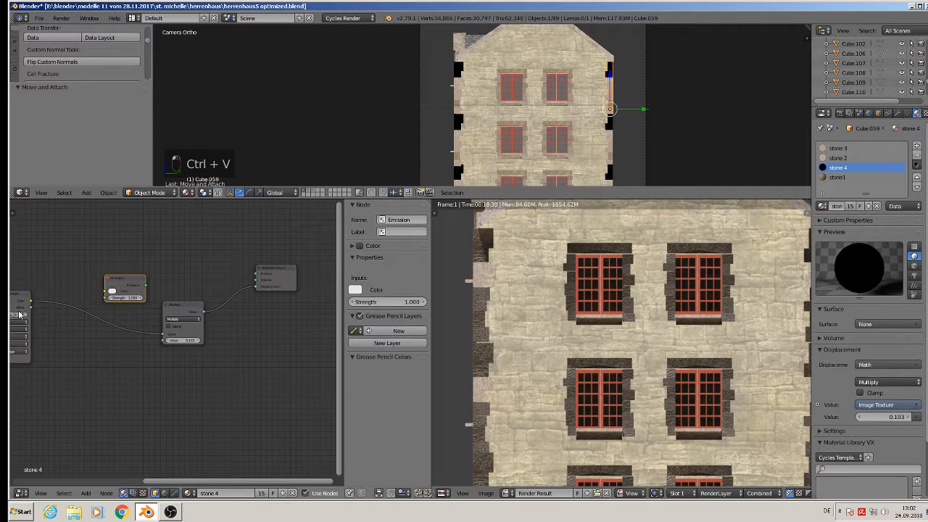
drag(31, 300, 258, 274)
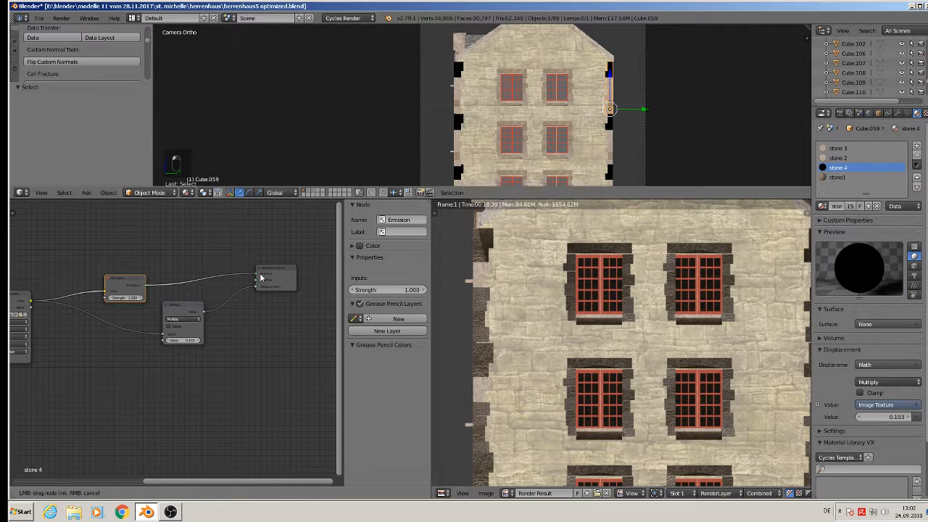
- Replace the Principled BSDF in stone1 with the copied Emission node, linked from the image texture color to the output's Surface
click(844, 178)
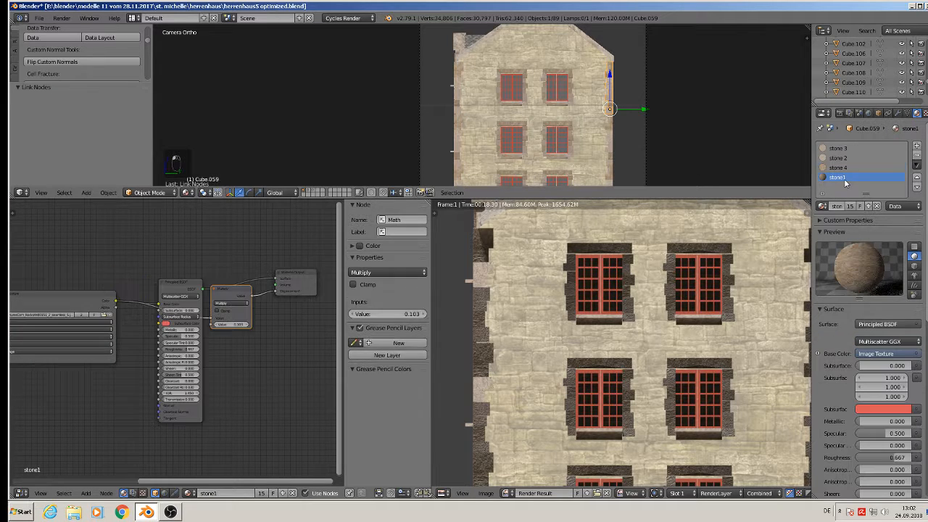
click(183, 283)
key(x)
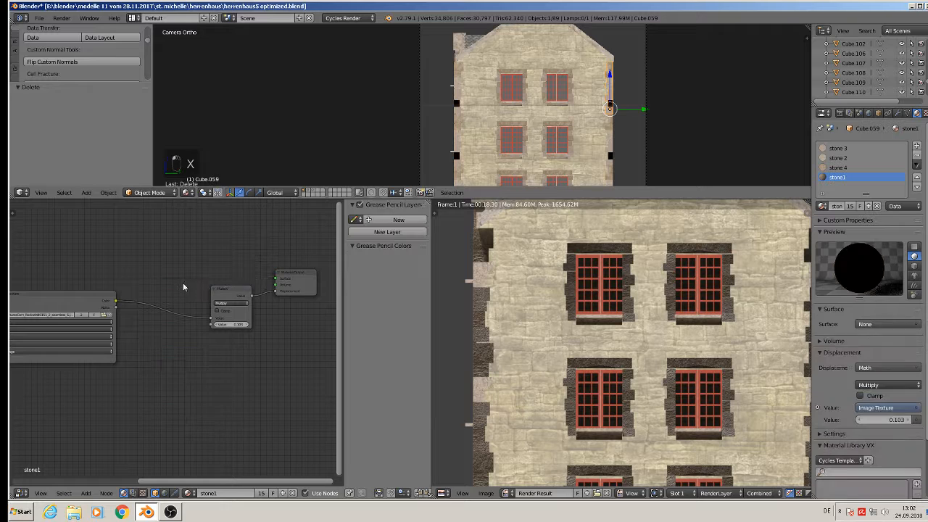
key(ctrl+v)
drag(197, 248, 145, 272)
drag(116, 303, 276, 278)
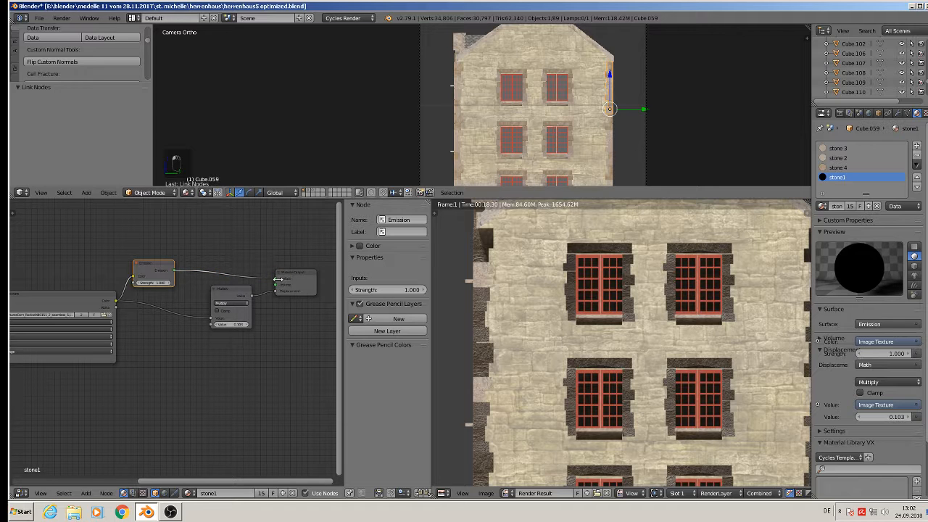
- Save the house model under its existing file name
scroll(746, 122, down, 1)
shift+middle_drag(689, 181, 650, 162)
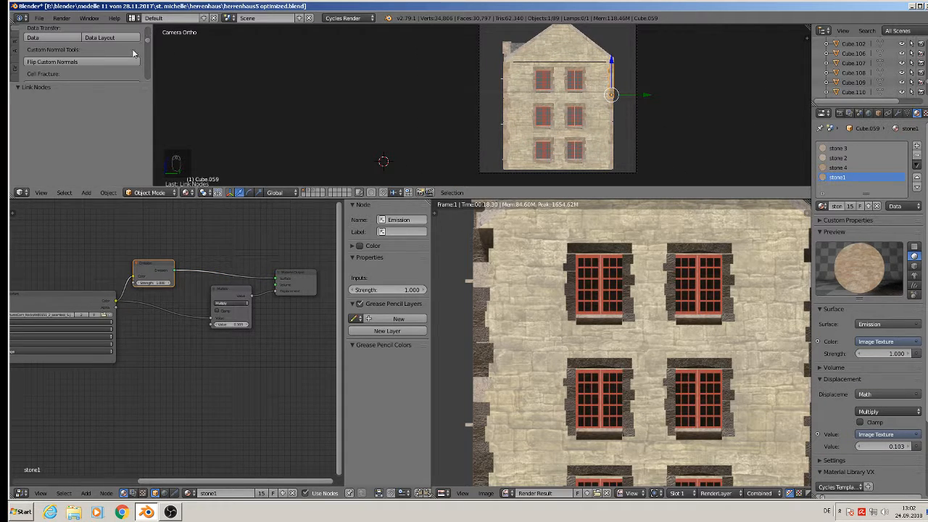
click(40, 17)
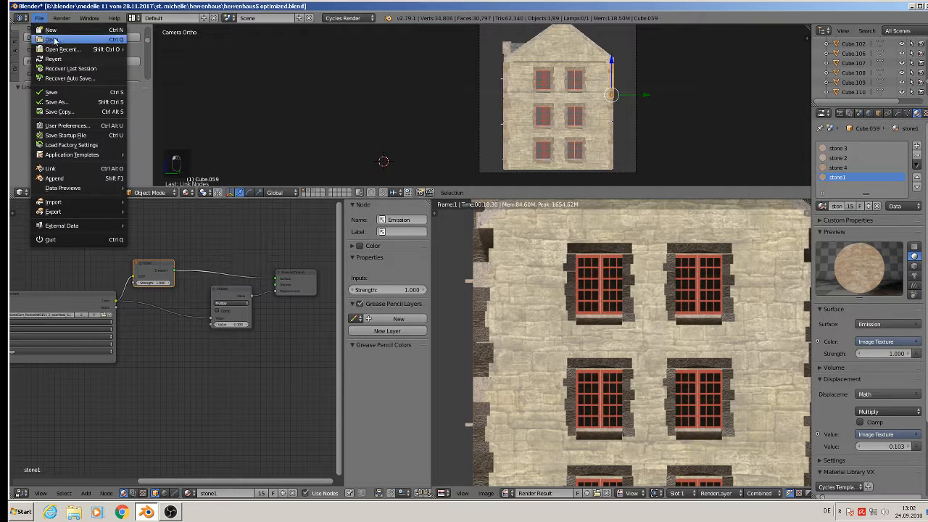
click(51, 93)
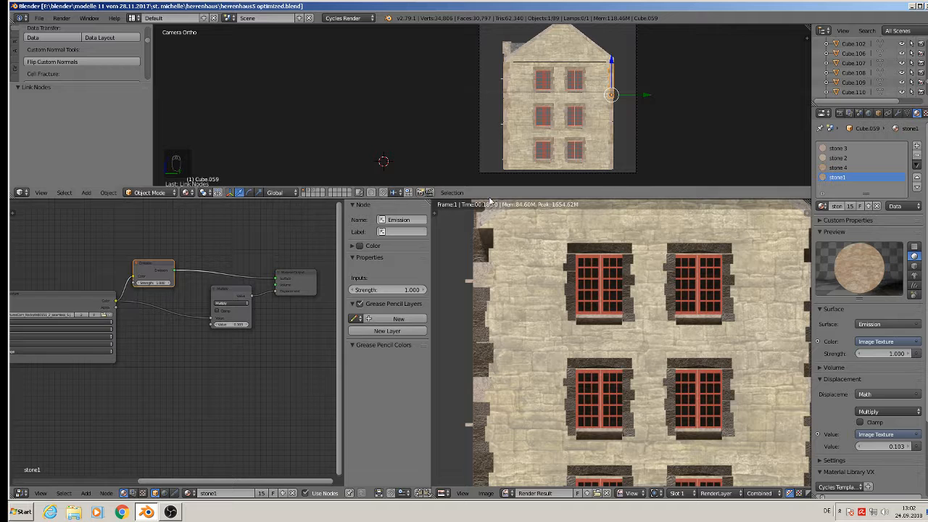
- Enlarge the 3D view and render the gable side again with the emission-based corner stones
drag(492, 200, 492, 304)
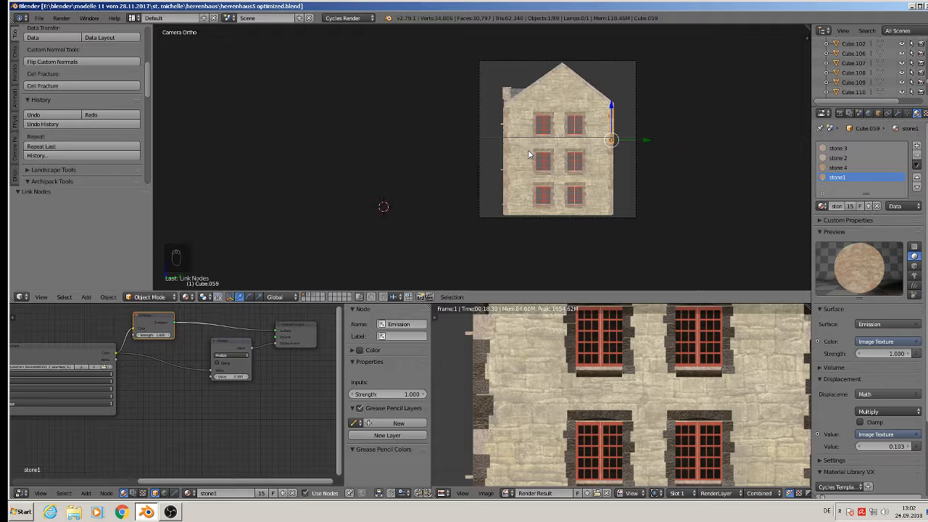
key(F12)
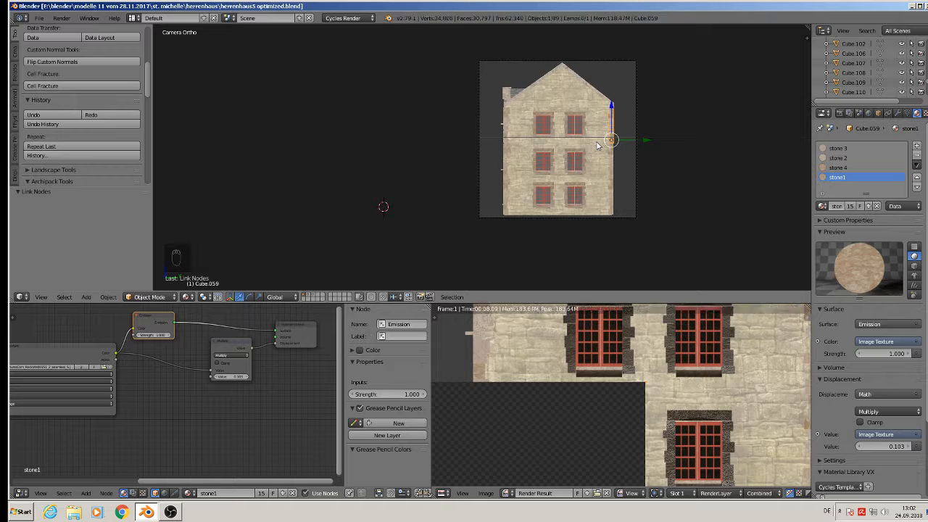
- Stop the gable-side render and leave the camera view for the free orthographic view of the house
key(Escape)
key(Escape)
key(Escape)
key(Escape)
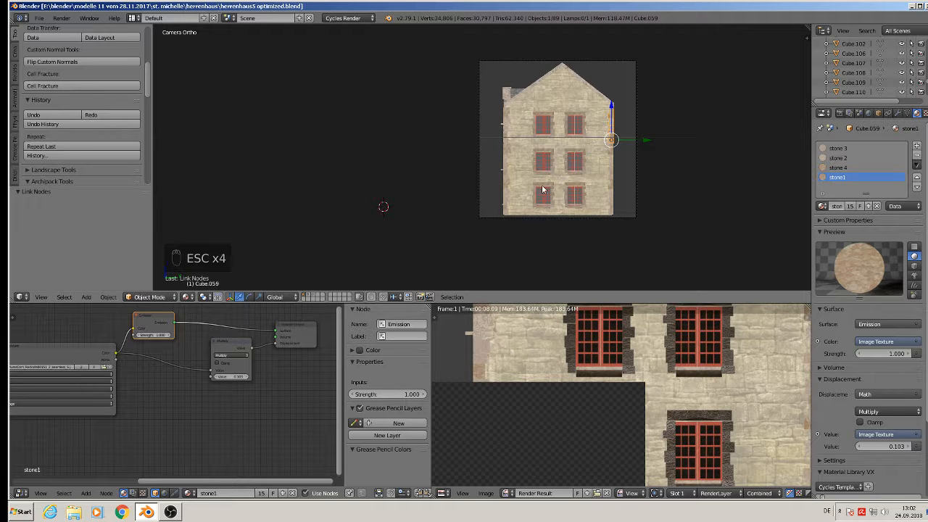
key(Escape)
key(Escape)
key(KP_0)
- Select a middle-row window on the long facade with the arched openings and show the nodes of its stone1.001 material
scroll(383, 208, up, 11)
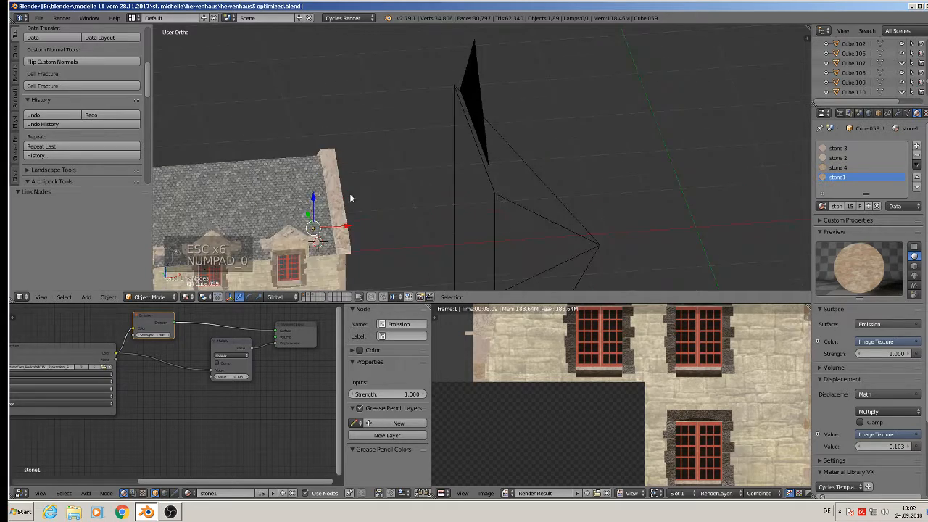
shift+middle_drag(351, 195, 645, 231)
scroll(542, 97, up, 2)
scroll(510, 109, down, 3)
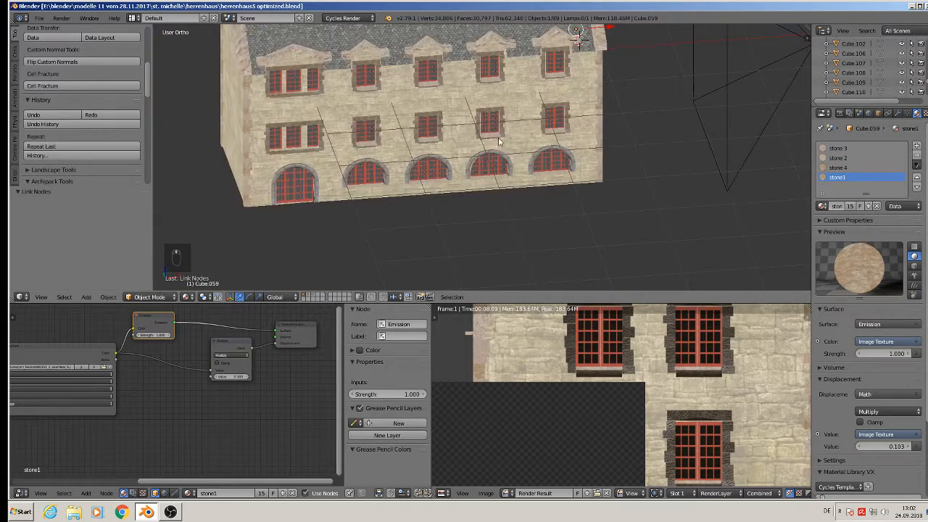
scroll(499, 142, up, 2)
right_click(498, 104)
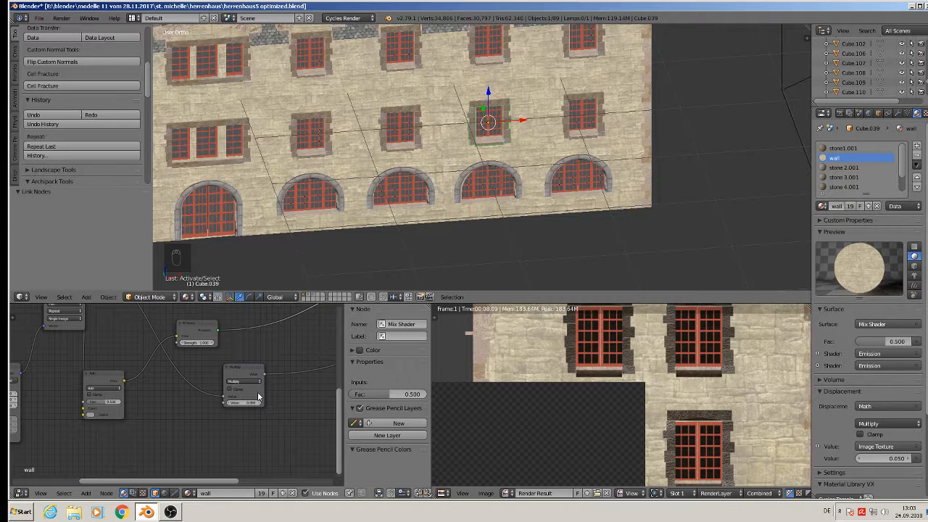
click(843, 149)
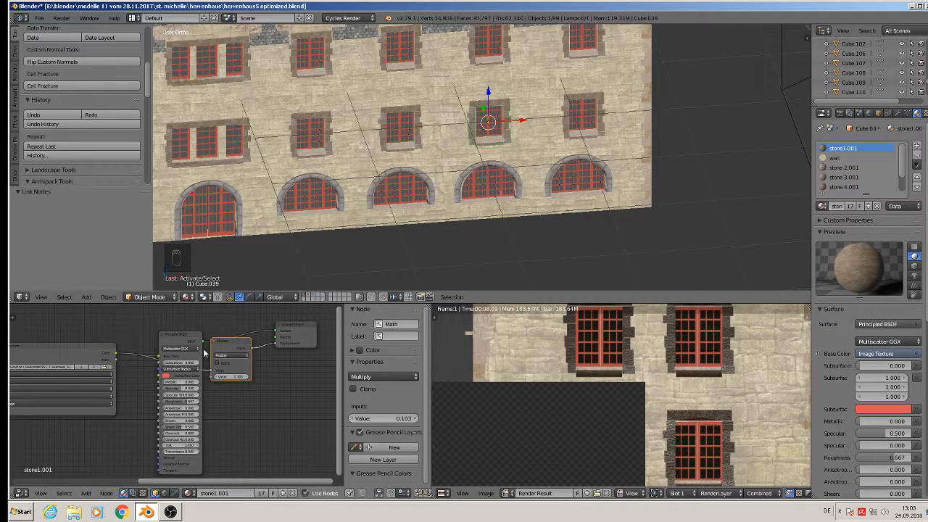
scroll(214, 411, down, 1)
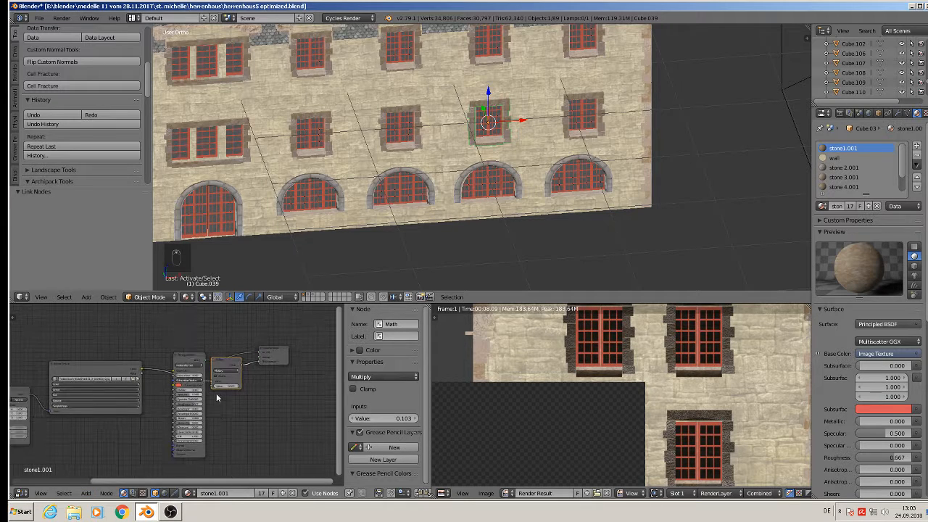
click(406, 114)
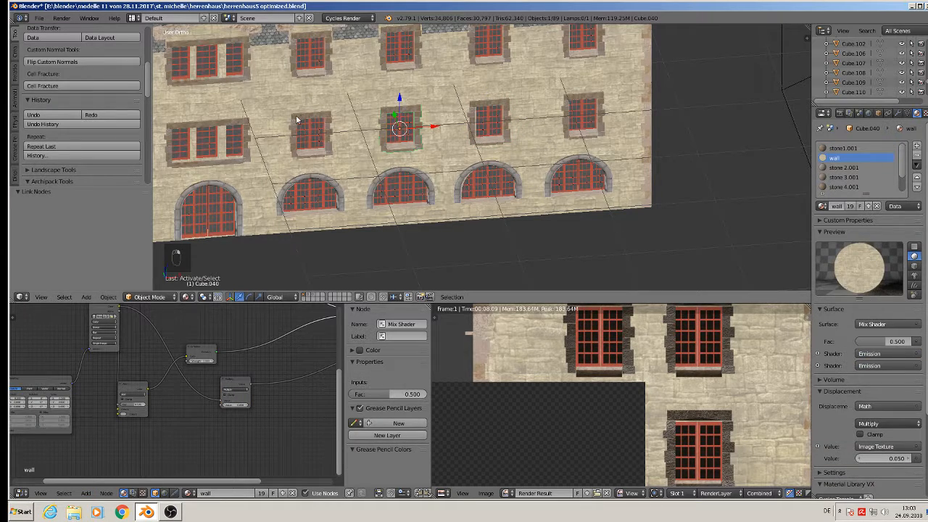
click(297, 119)
click(468, 104)
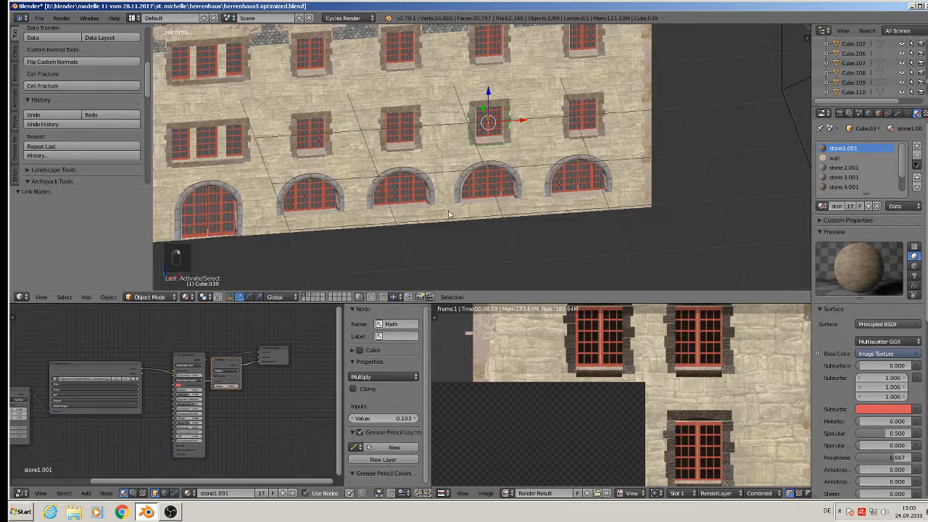
- Replace the Principled BSDF in stone1.001 with the copied Emission node, linked from the image texture color to the output's Surface
scroll(207, 363, up, 3)
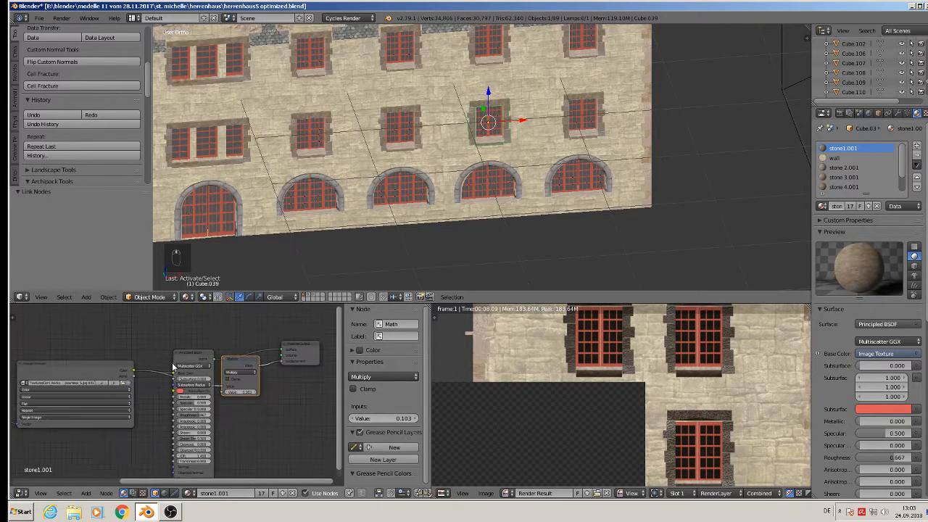
click(209, 358)
key(x)
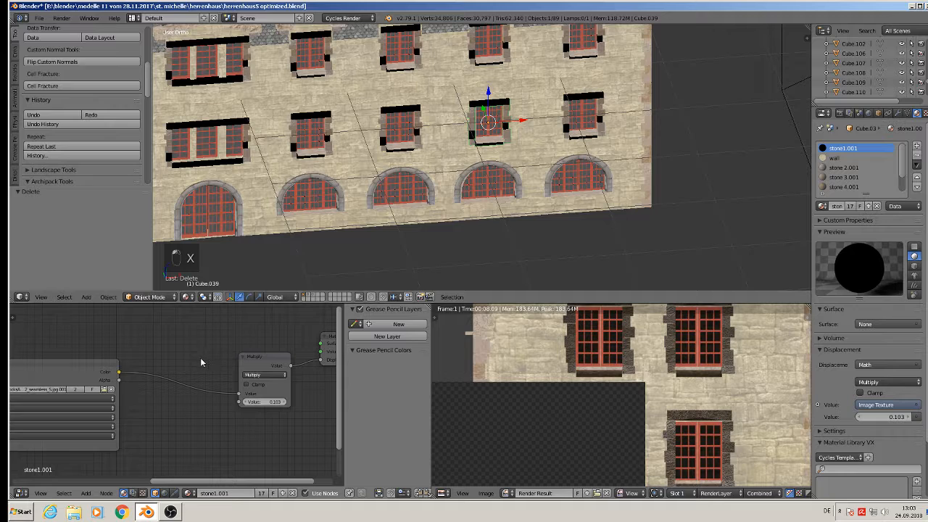
key(ctrl+v)
scroll(200, 362, down, 2)
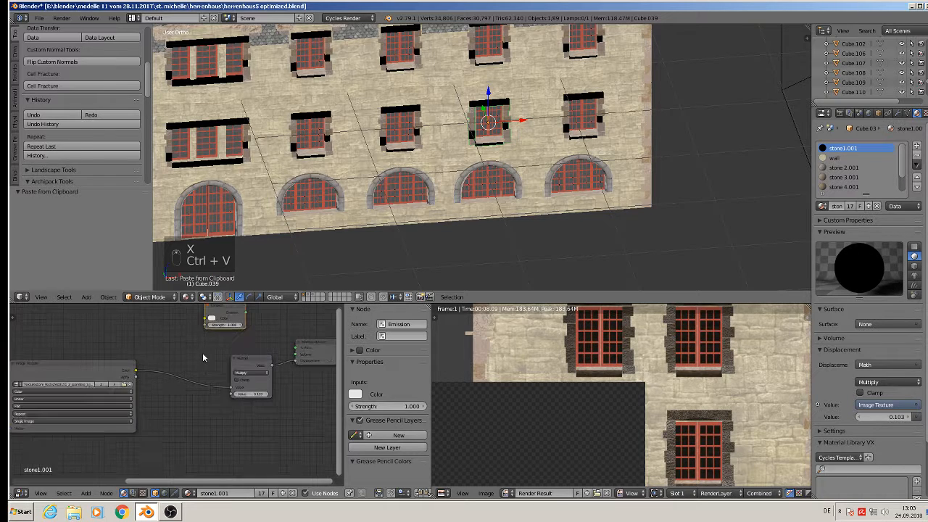
middle_drag(204, 357, 194, 376)
drag(207, 338, 174, 374)
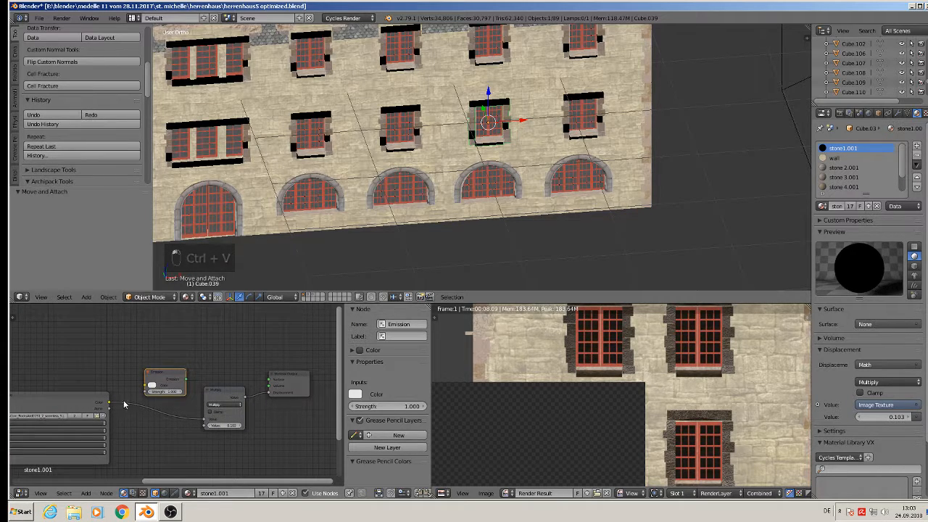
drag(110, 403, 270, 380)
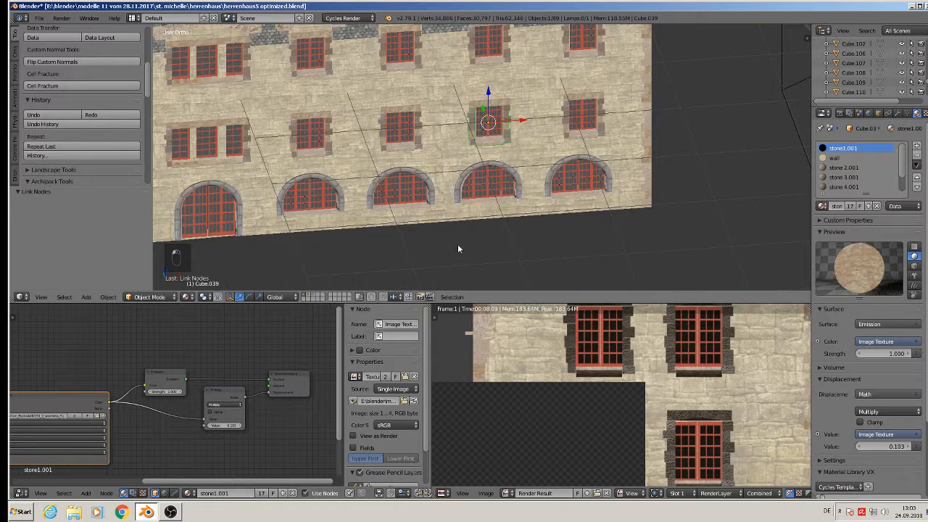
- Replace the Principled BSDF in stone 2.001 with the copied Emission node, linked from the Add mix color to the output's Surface
click(844, 168)
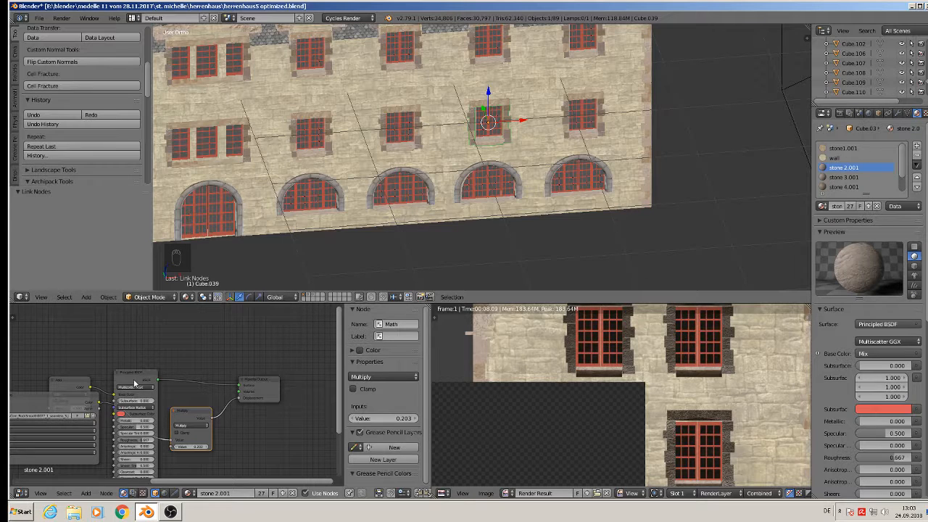
drag(134, 380, 155, 363)
key(x)
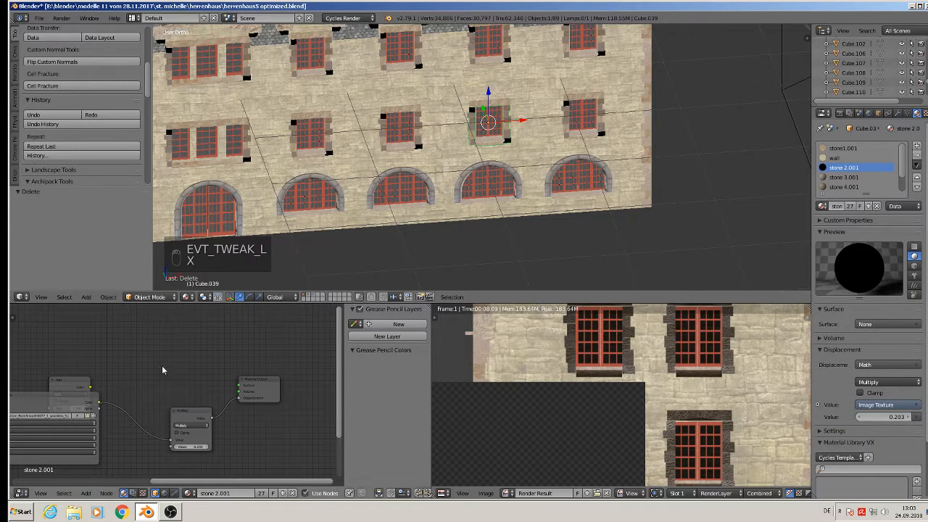
key(ctrl+v)
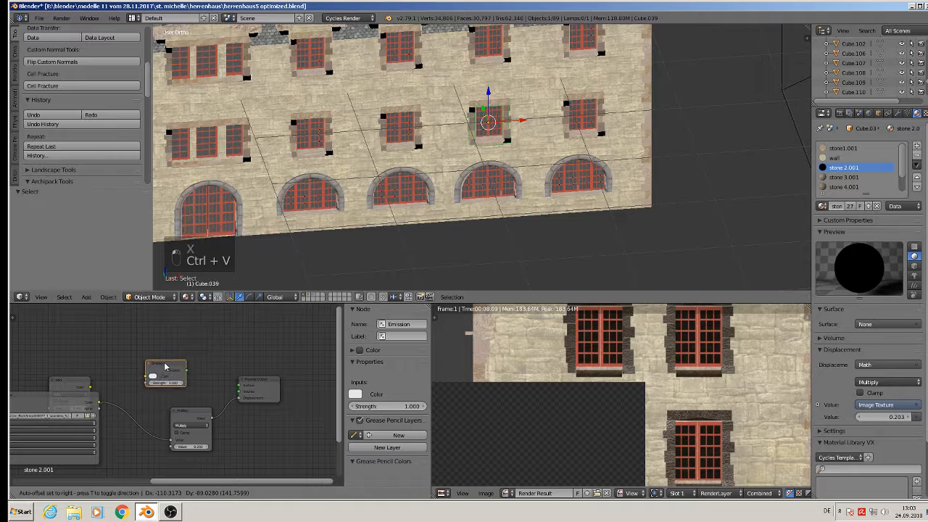
drag(99, 376, 239, 385)
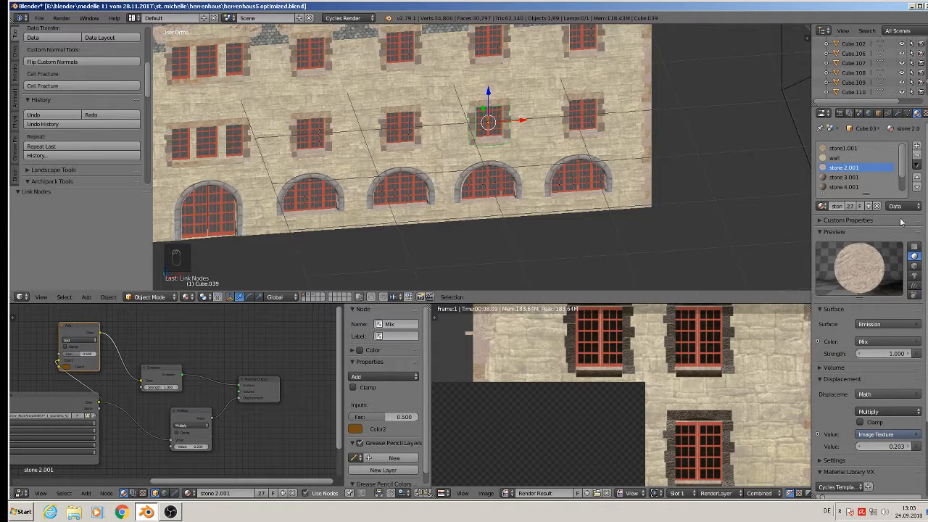
- Replace the Principled BSDF in stone 3.001 with the copied Emission node, linked from the Mix node's color to the output's Surface
click(850, 177)
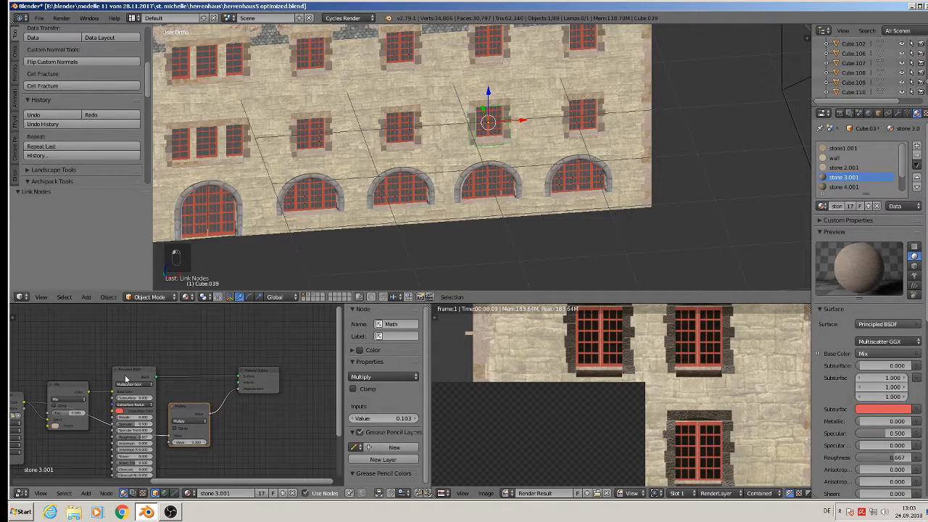
key(x)
key(ctrl+v)
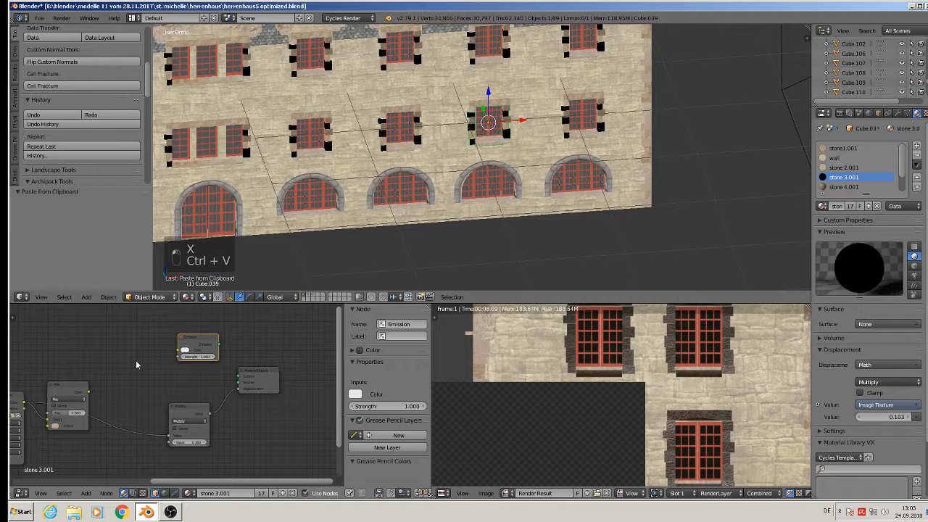
drag(198, 338, 160, 353)
drag(93, 389, 239, 377)
click(192, 355)
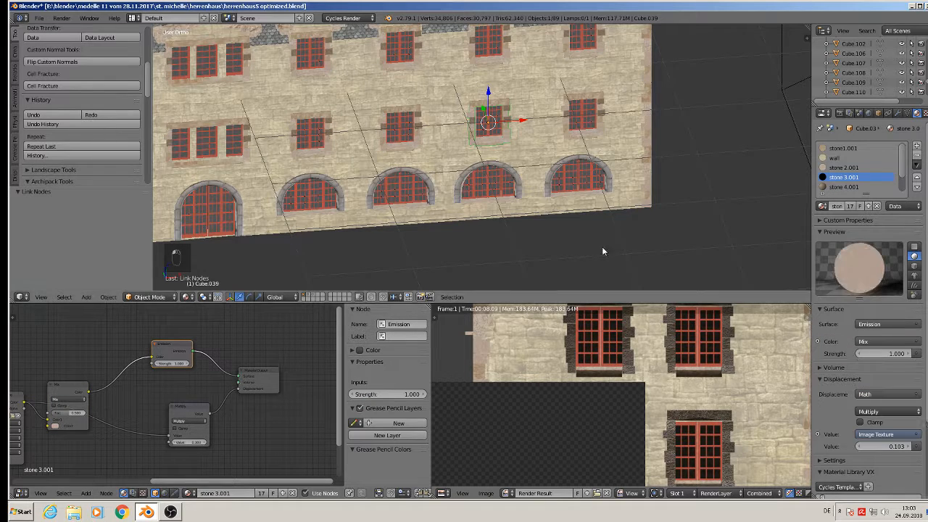
- Replace the Principled BSDF in stone 4.001 with the copied Emission node, linked from the image texture color to the output's Surface
click(841, 187)
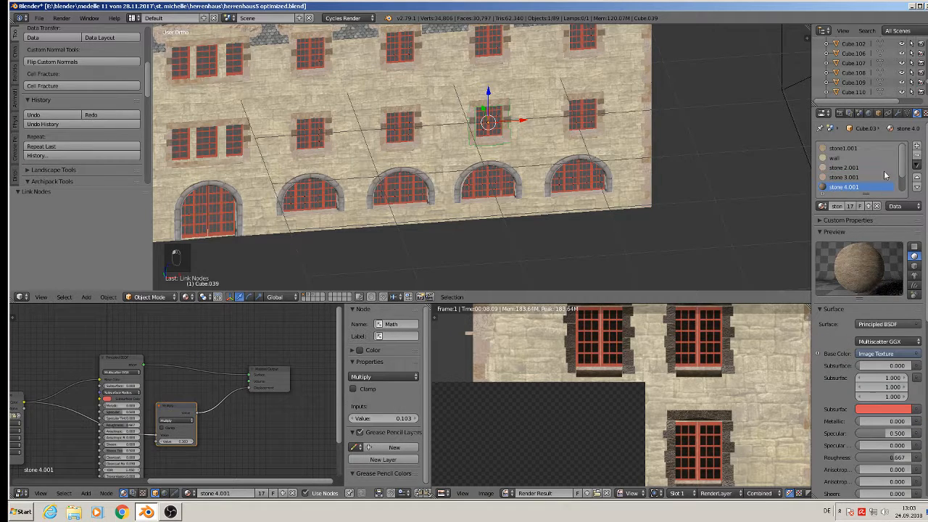
drag(903, 169, 903, 181)
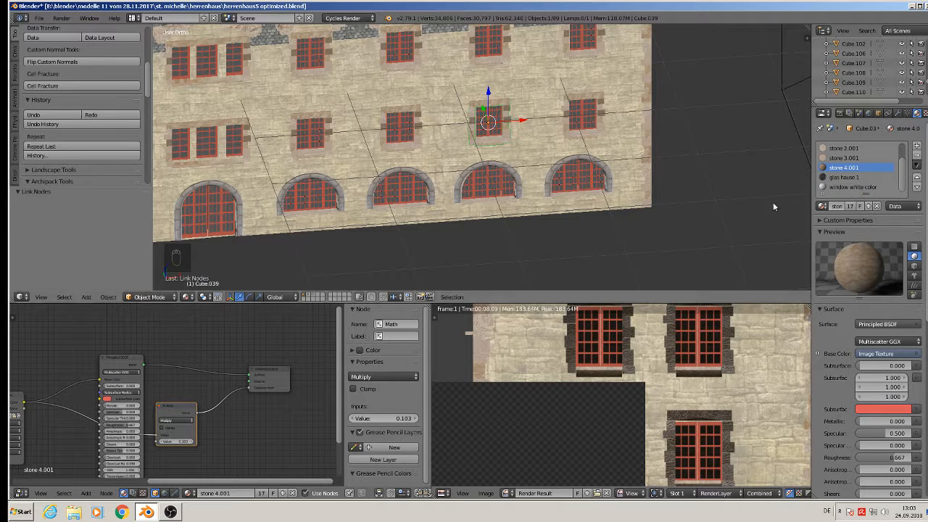
click(116, 362)
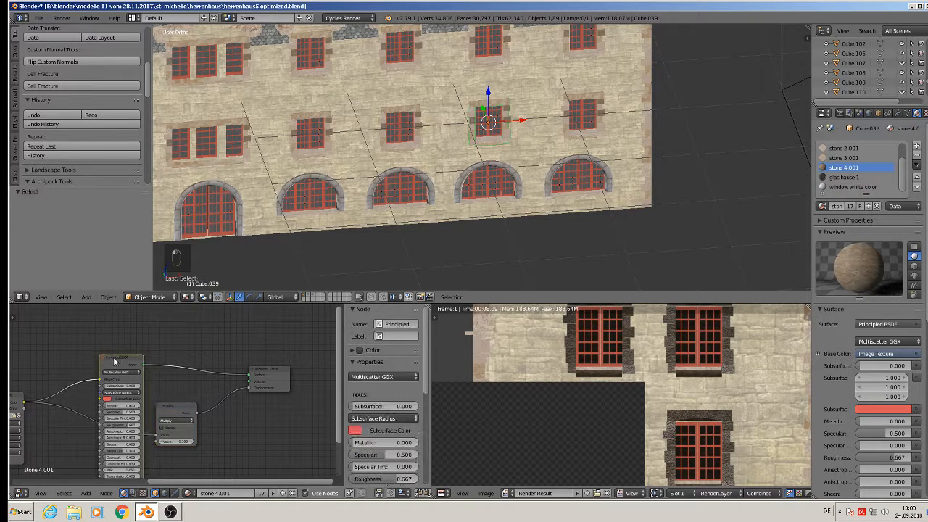
key(x)
key(ctrl+v)
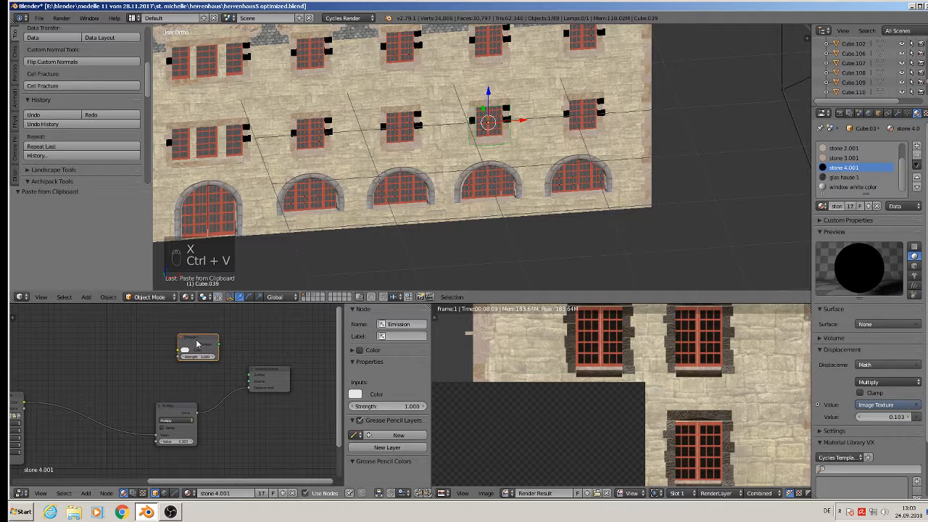
drag(196, 343, 90, 367)
drag(24, 404, 251, 375)
- Deselect all objects and render the gable side again with the emission-based window stones
scroll(428, 217, down, 5)
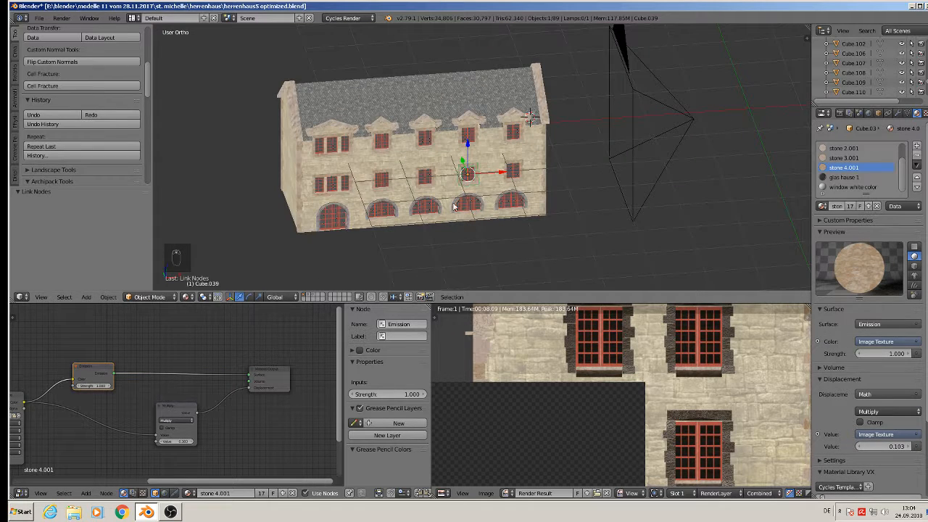
key(a)
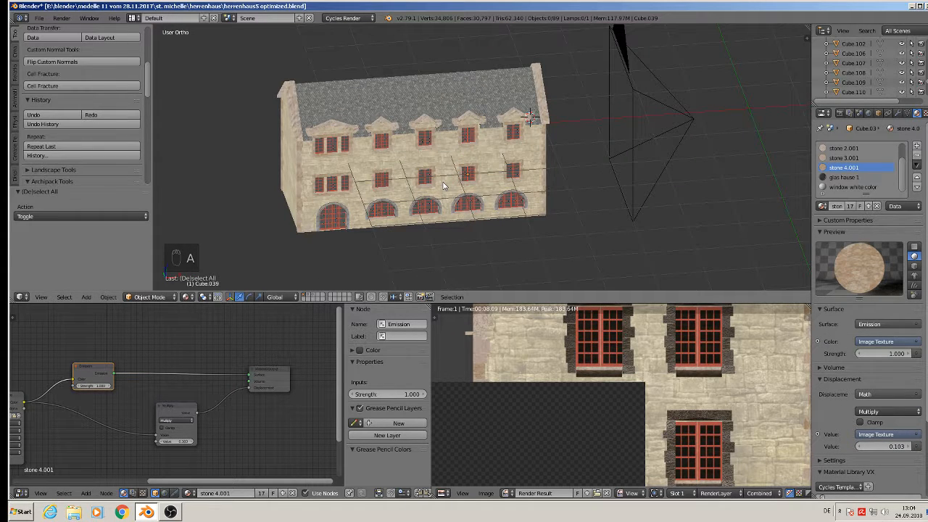
key(F12)
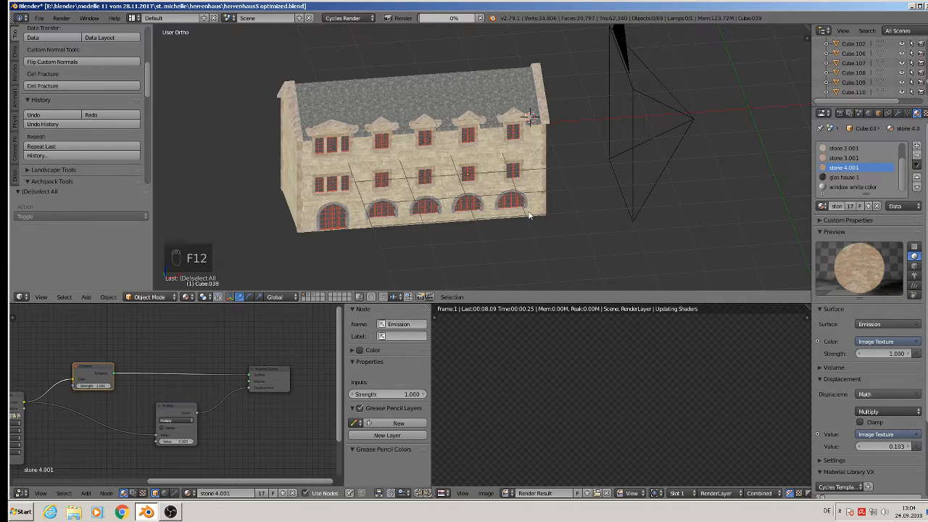
mouse_move(494, 214)
middle_down()
mouse_move(469, 227)
mouse_move(408, 202)
middle_up()
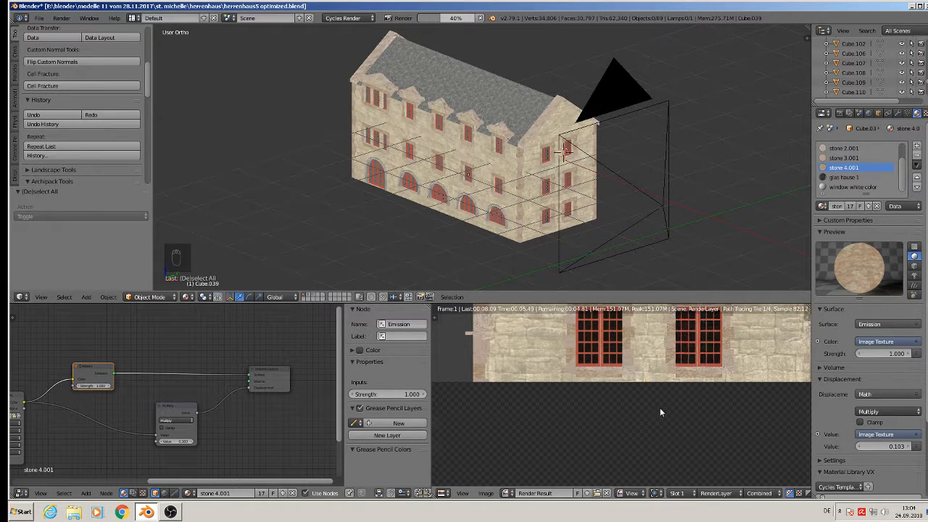
scroll(659, 408, down, 5)
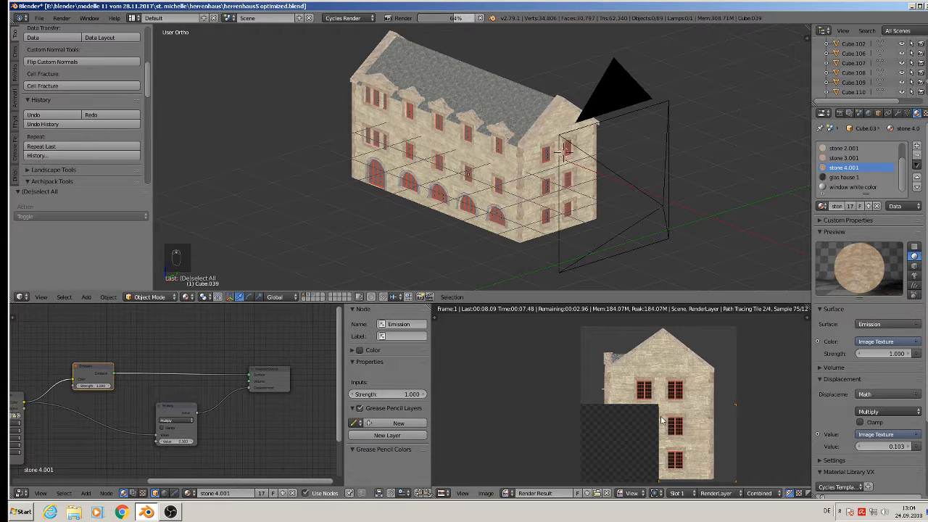
middle_drag(653, 409, 611, 398)
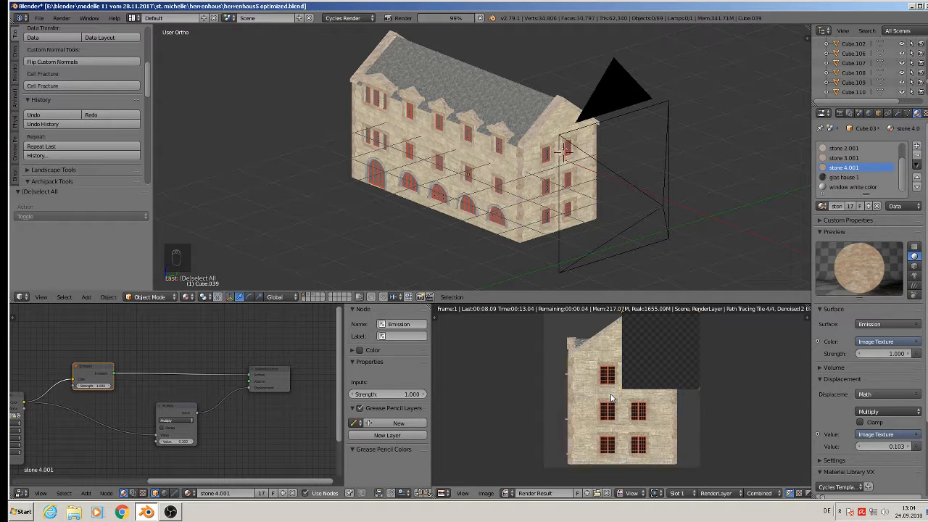
scroll(610, 394, up, 1)
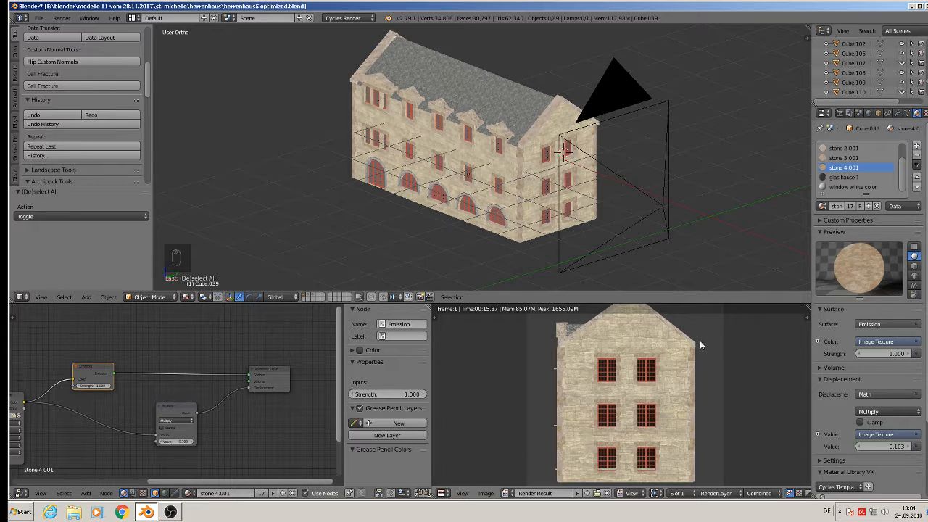
- Save the gable render as a JPEG in the herrenhaus folder, overwriting herrenahus right.jpg
click(485, 493)
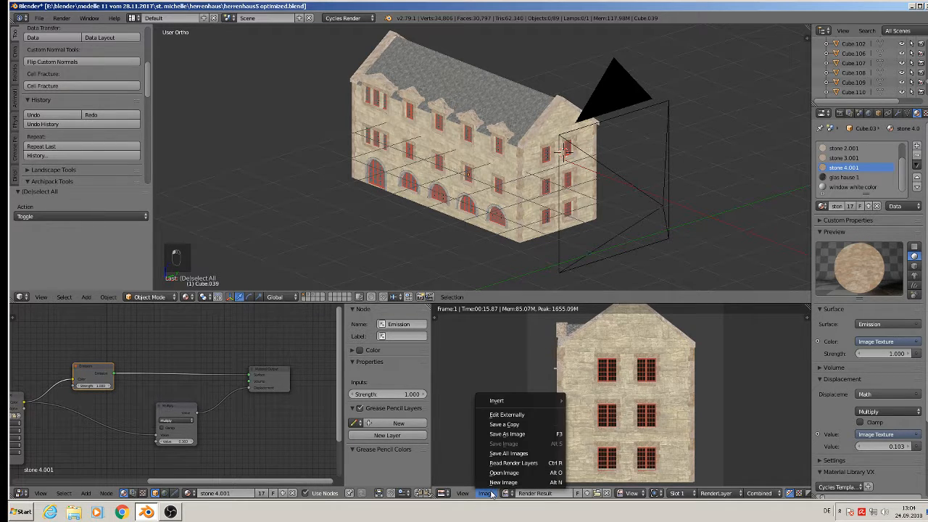
click(519, 435)
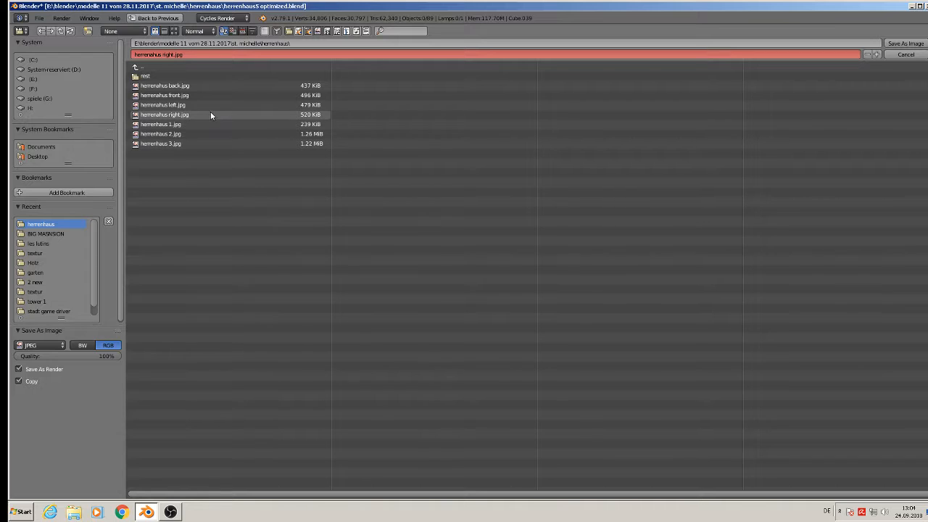
click(184, 114)
double_click(183, 117)
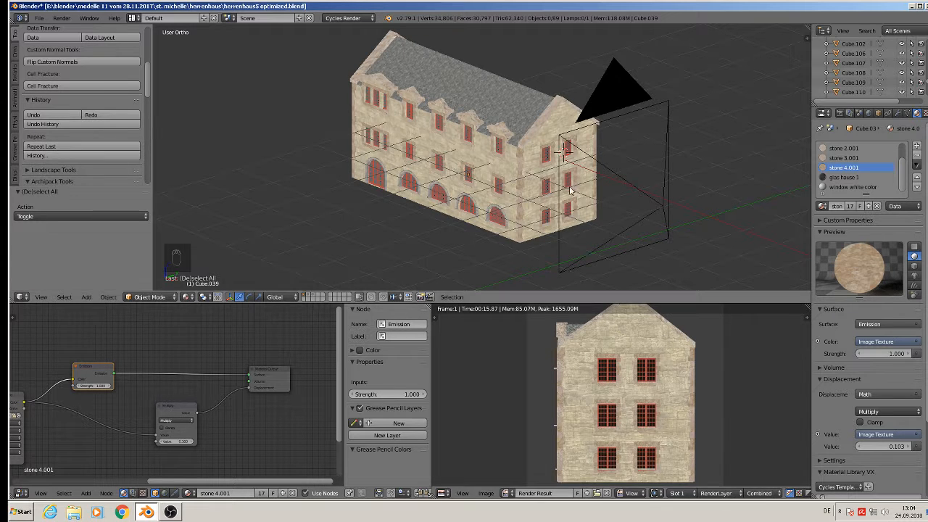
- Move the camera about -11.67 along X to the opposite gable and rotate it 180° about global Z to face the house
right_click(643, 196)
scroll(660, 210, down, 2)
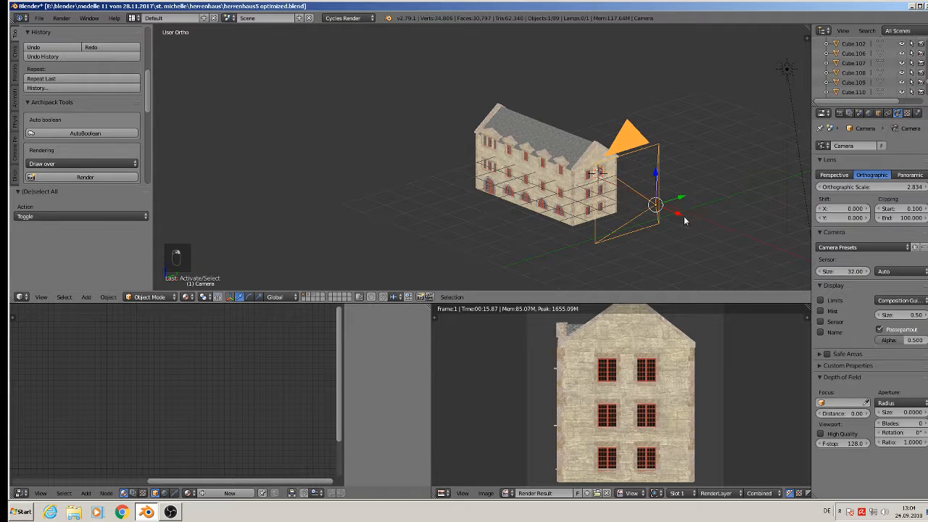
drag(683, 216, 450, 124)
text(rz)
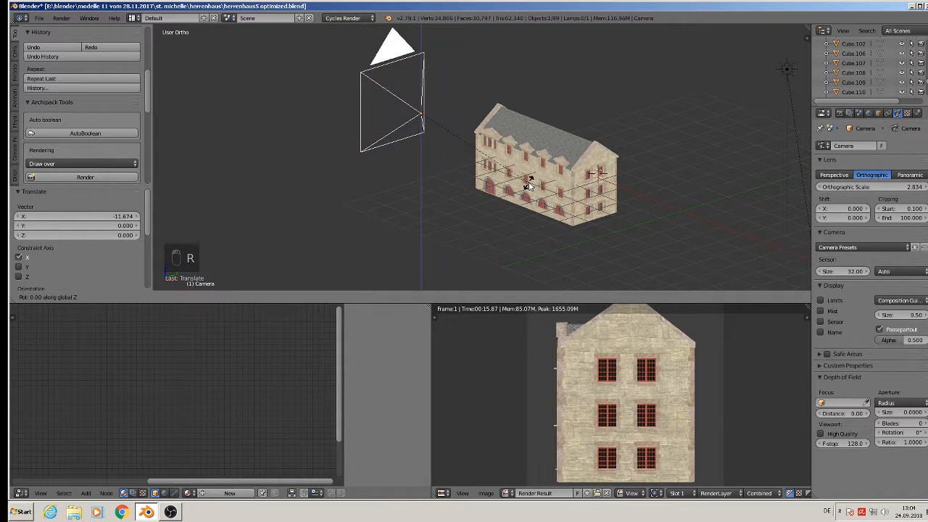
text(180)
key(Return)
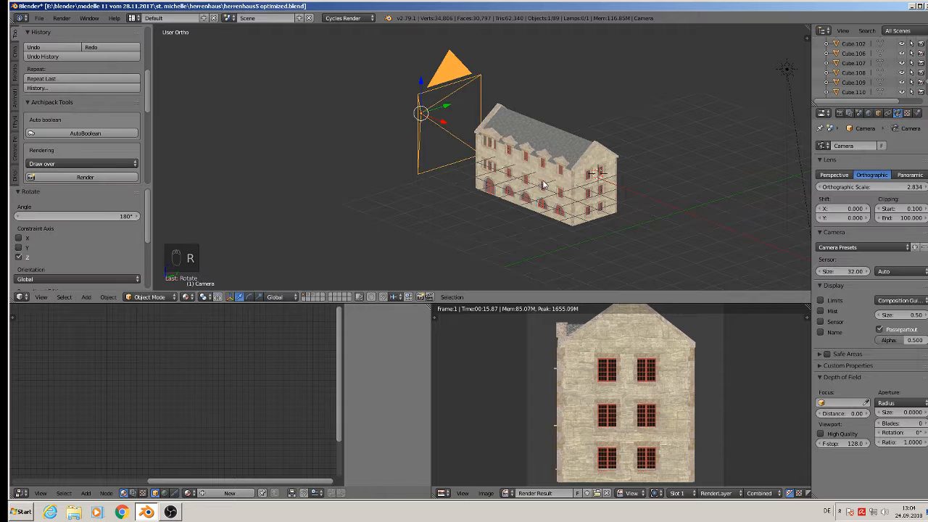
- Render the windowless gable through the camera and save it as a JPEG, overwriting herrenahus left.jpg in the herrenhaus folder
key(KP_0)
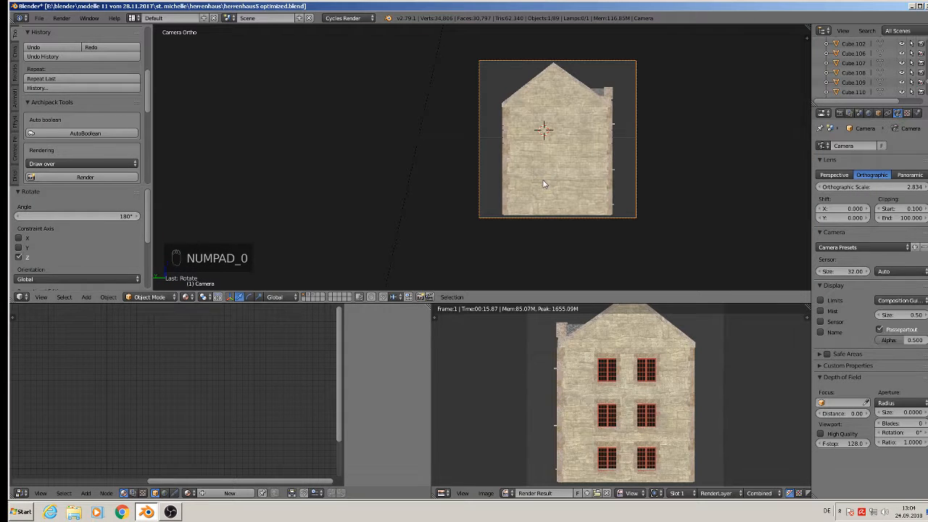
key(F12)
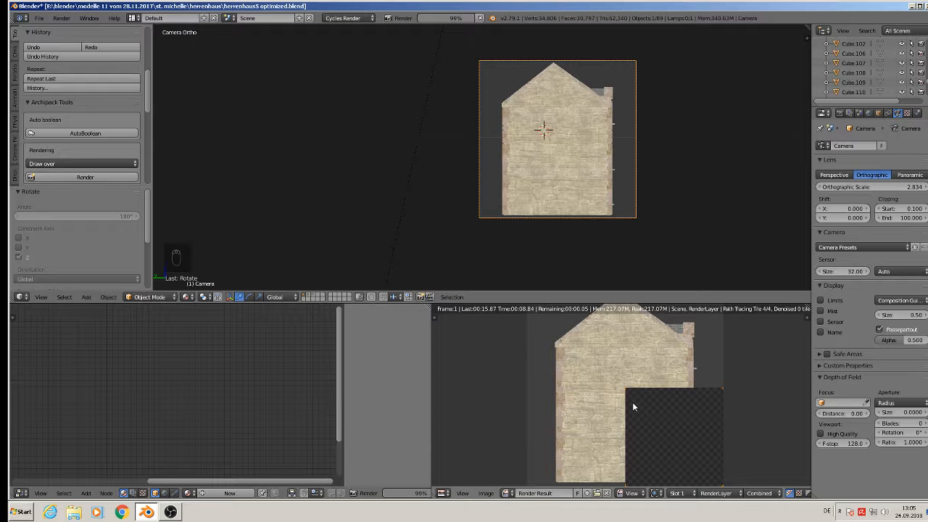
click(486, 493)
click(512, 434)
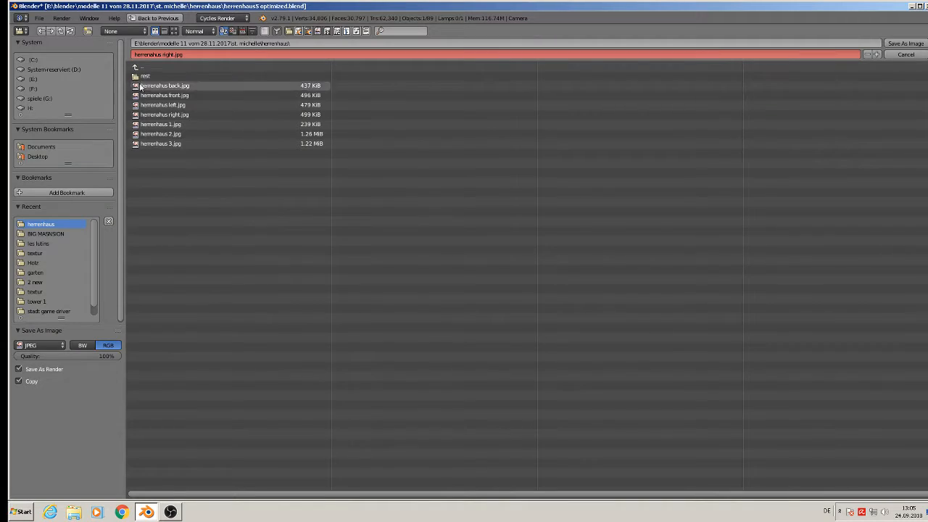
double_click(171, 106)
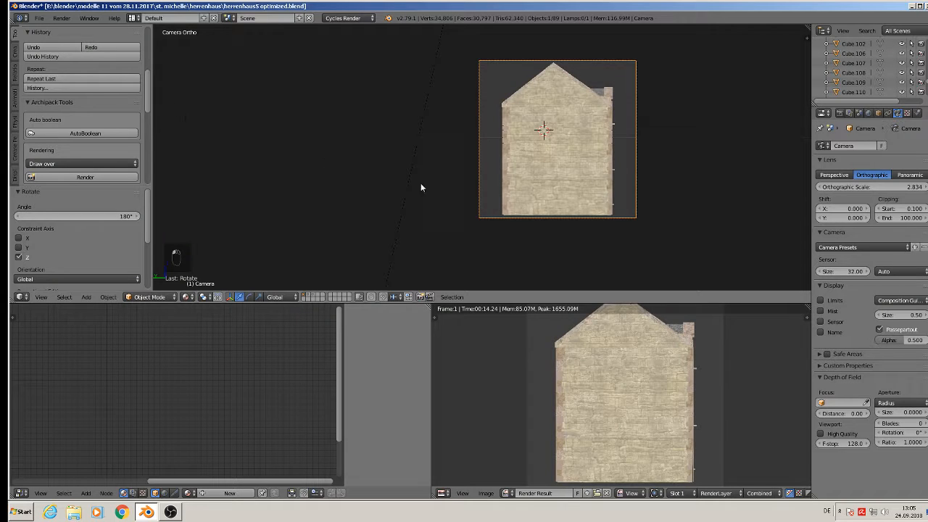
key(Escape)
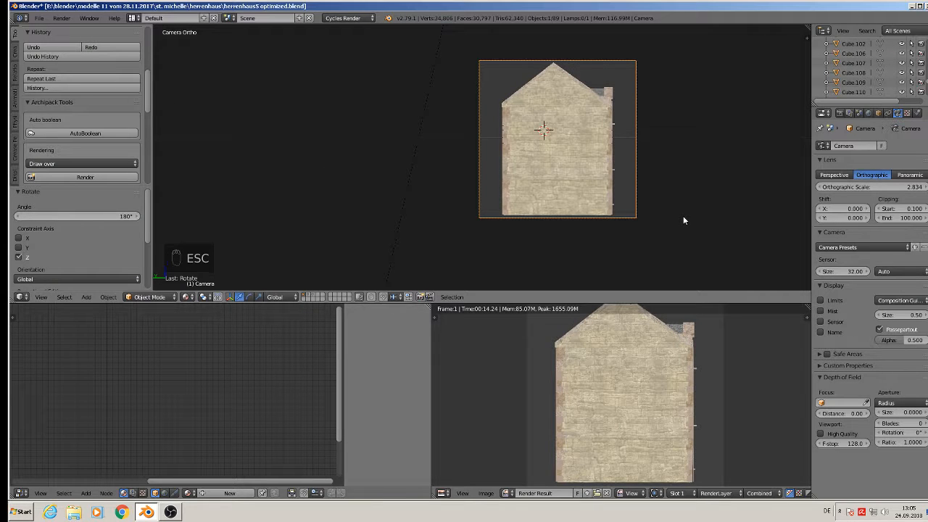
- Rotate the camera 90° about the global Z axis to face the direction of the long front facade
key(KP_0)
scroll(509, 184, down, 2)
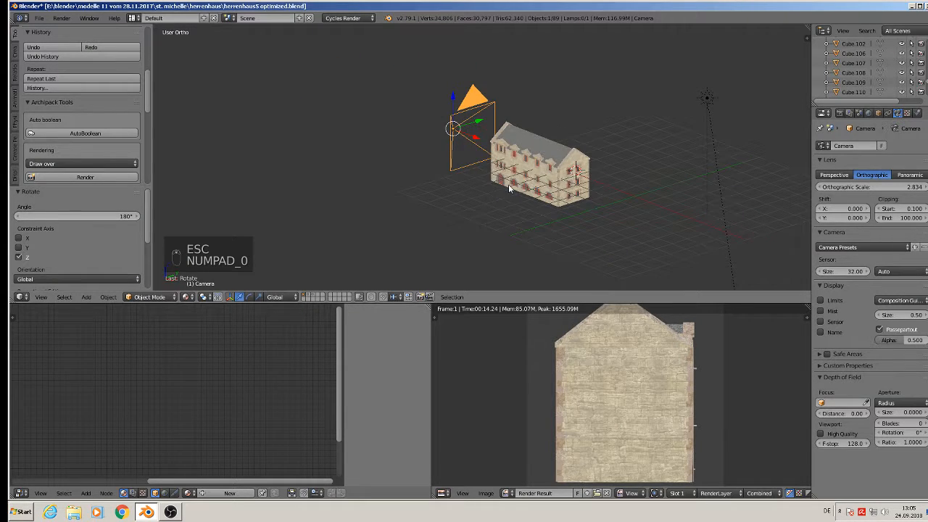
key(r)
key(z)
key(0)
key(Return)
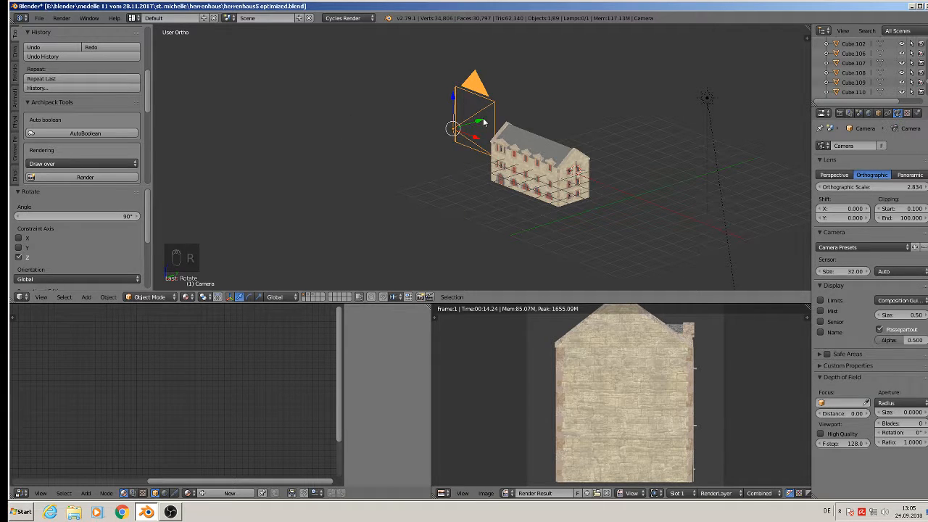
- Move the camera about -4.42 along Y and about 6.39 along X, placing it in front of the long facade
key(g)
key(y)
click(411, 151)
middle_drag(411, 151, 480, 229)
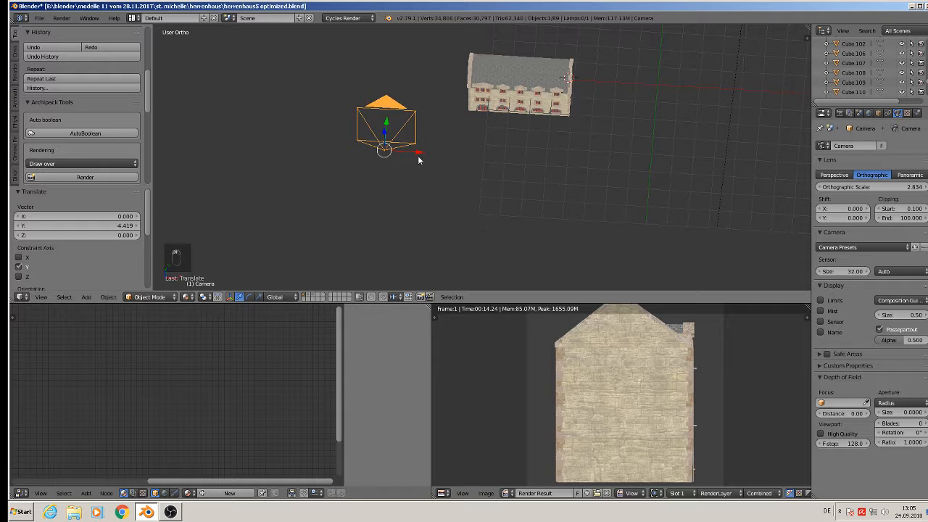
key(g)
key(x)
click(550, 174)
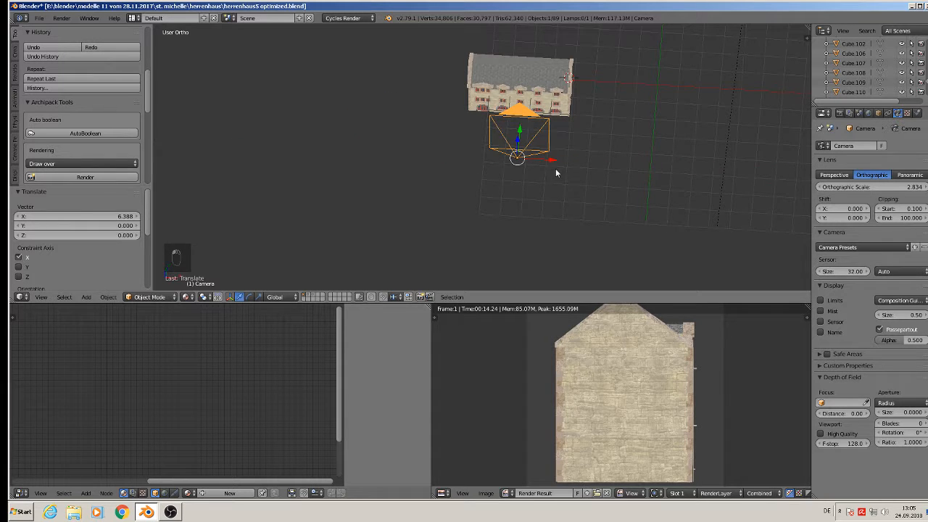
- Set the camera's orthographic scale to about 5.534 and shift the camera slightly so the whole front facade fits the frame
key(KP_0)
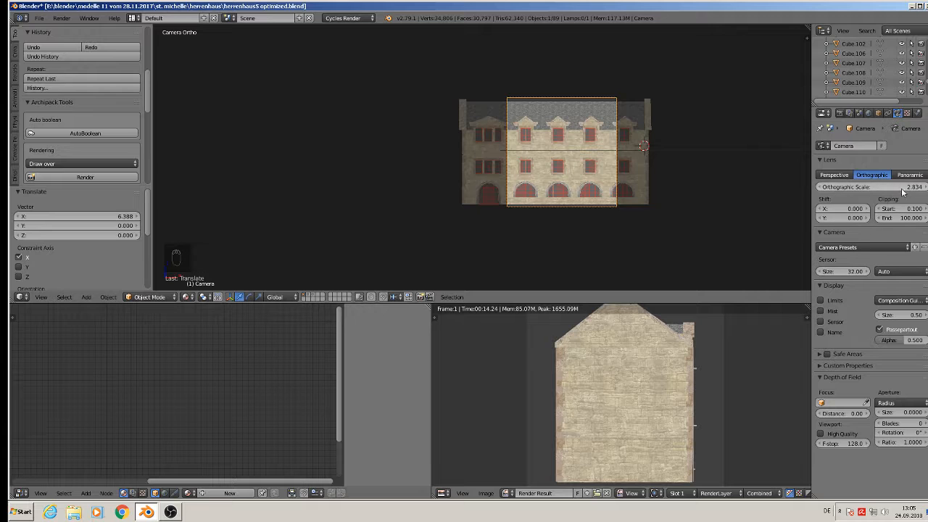
drag(903, 189, 918, 189)
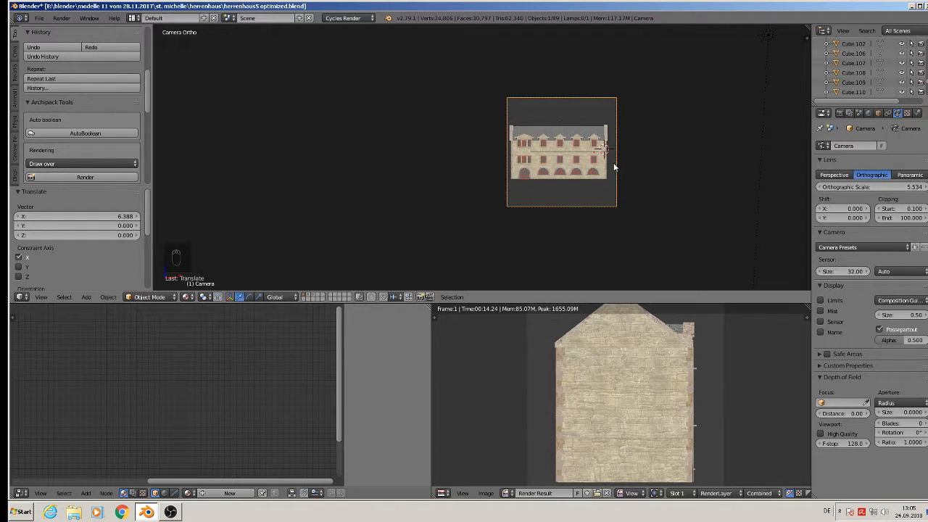
key(g)
click(623, 106)
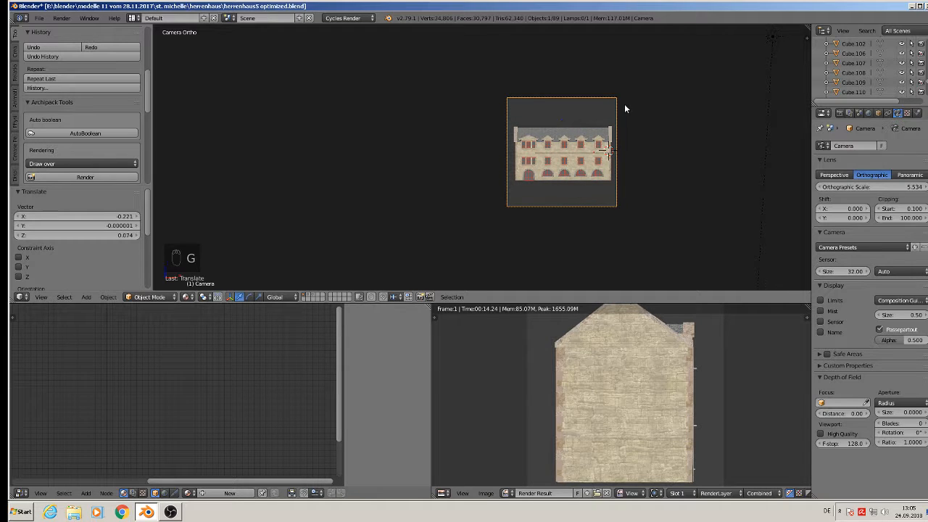
key(KP_0)
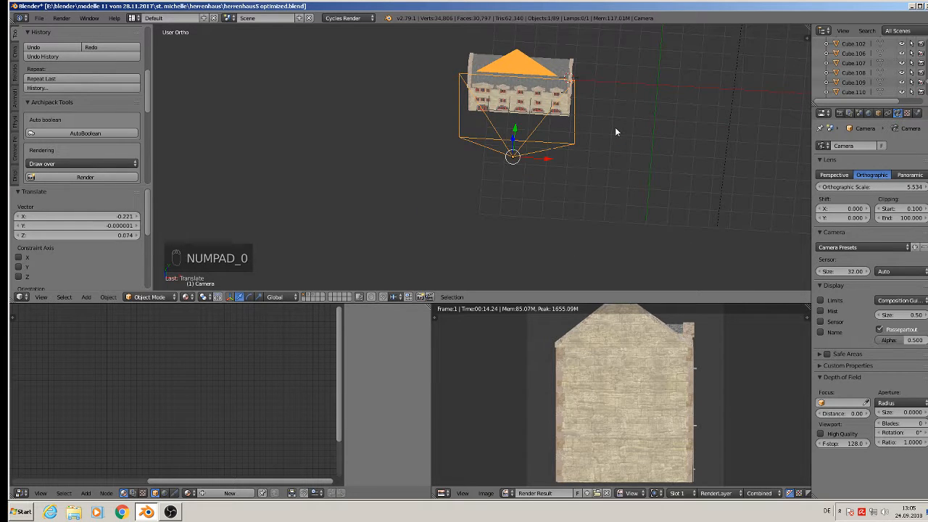
- Render the front facade and save it as a JPEG, overwriting herrenahus front.jpg in the herrenhaus folder
key(F12)
key(BackSpace)
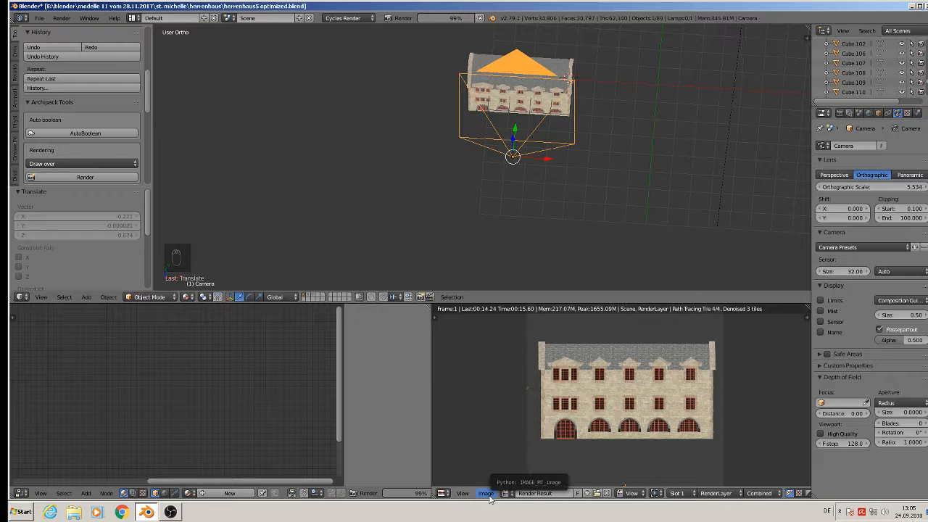
click(486, 494)
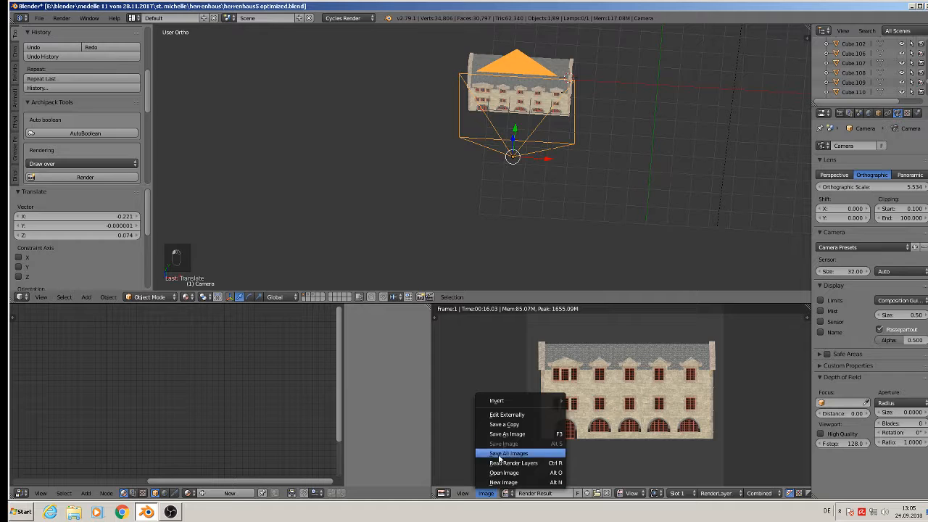
click(507, 434)
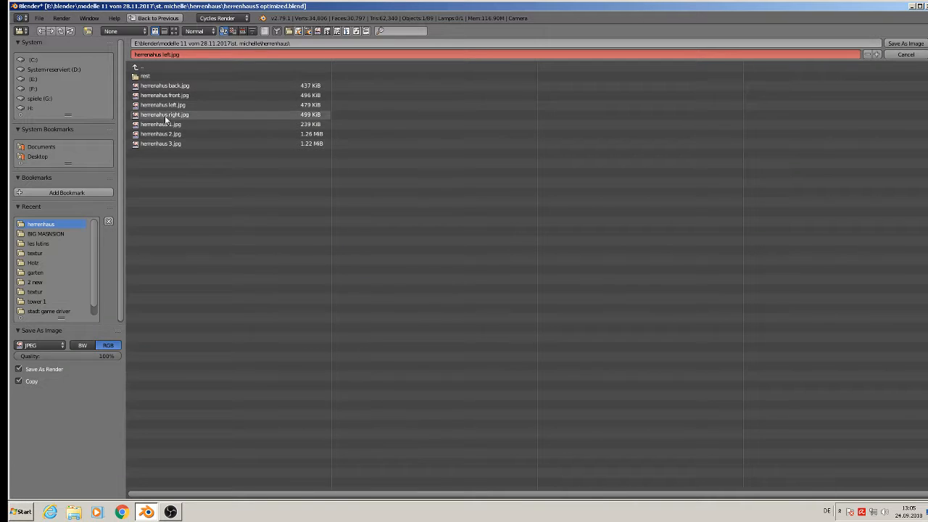
double_click(184, 92)
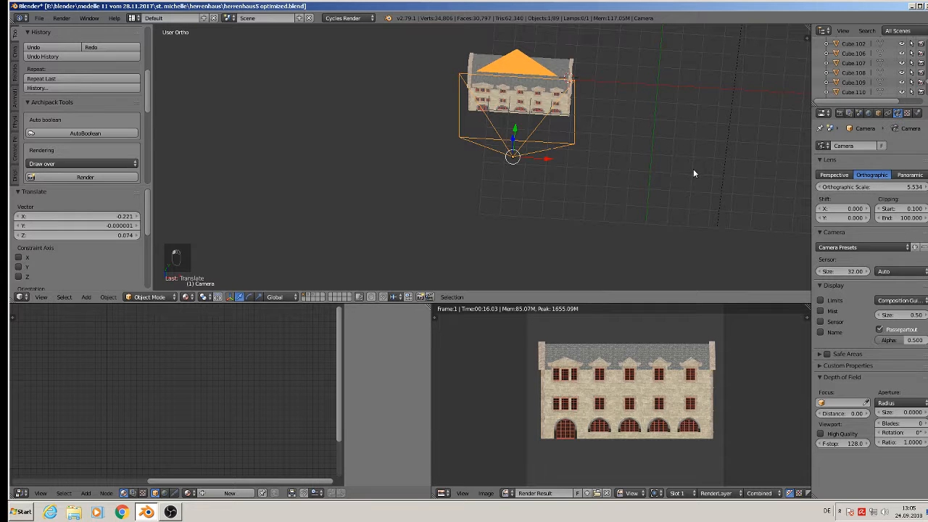
middle_drag(493, 240, 588, 178)
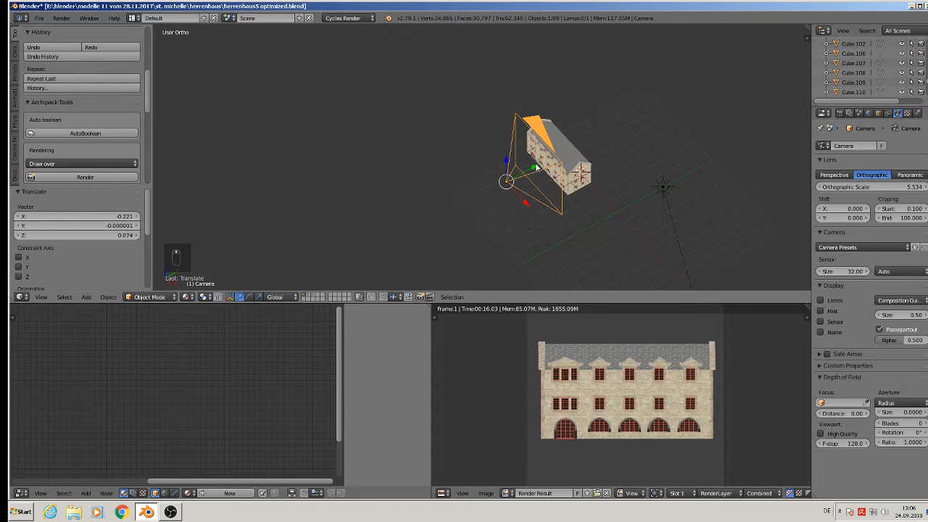
key(g)
key(y)
click(632, 135)
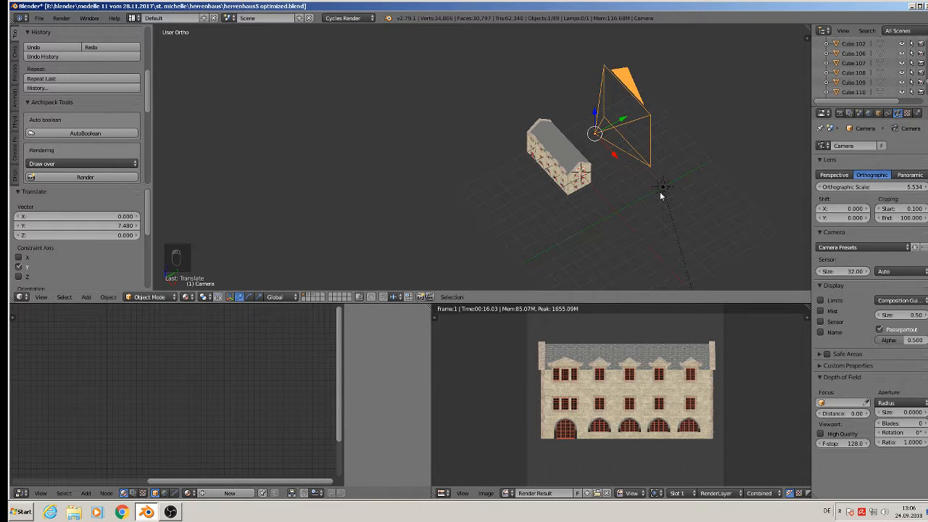
text(rz180)
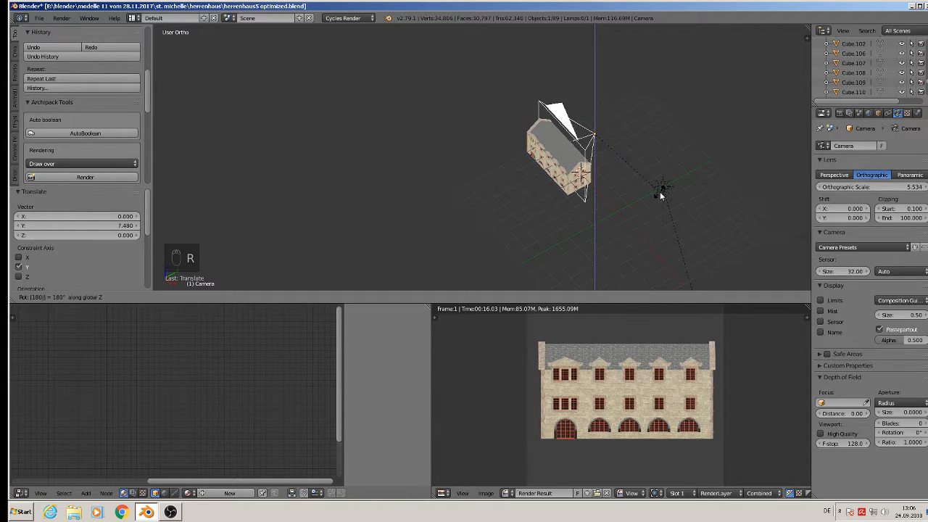
key(Return)
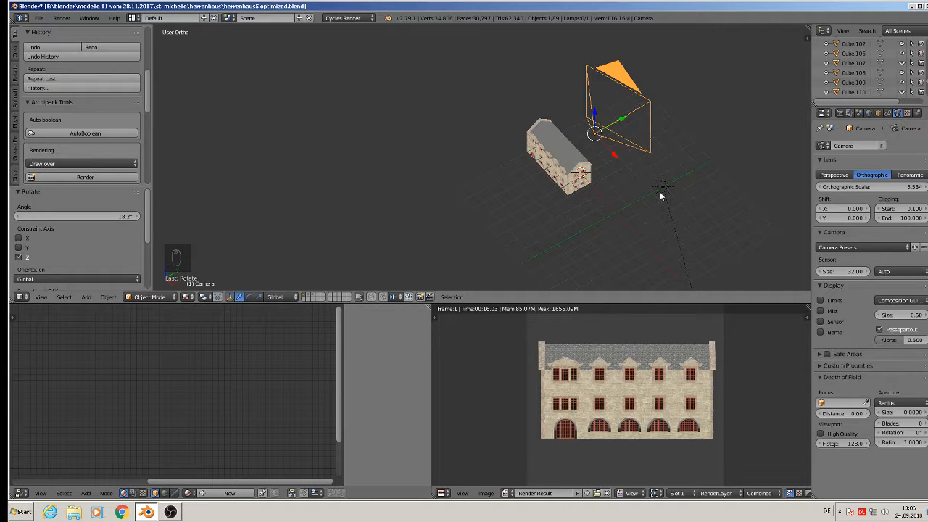
text(rz180)
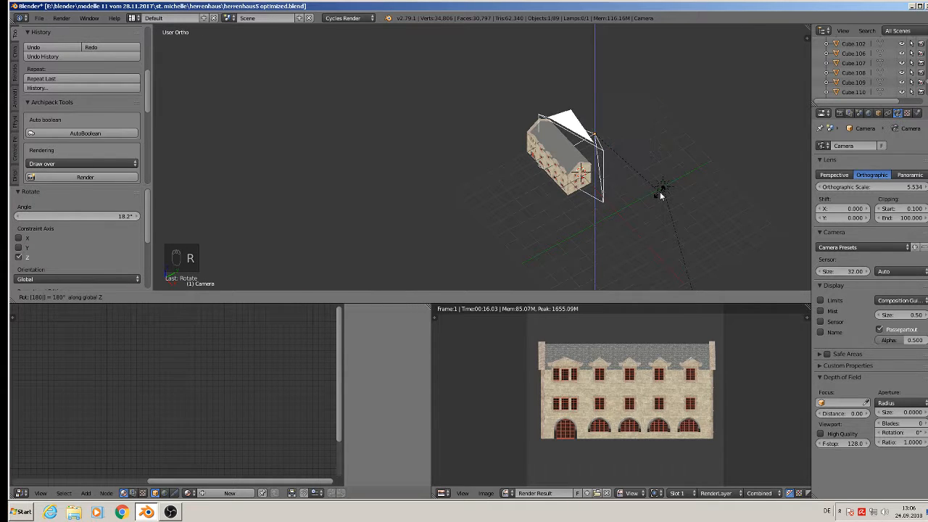
key(Return)
middle_drag(612, 156, 563, 169)
key(ctrl+z)
key(ctrl+z)
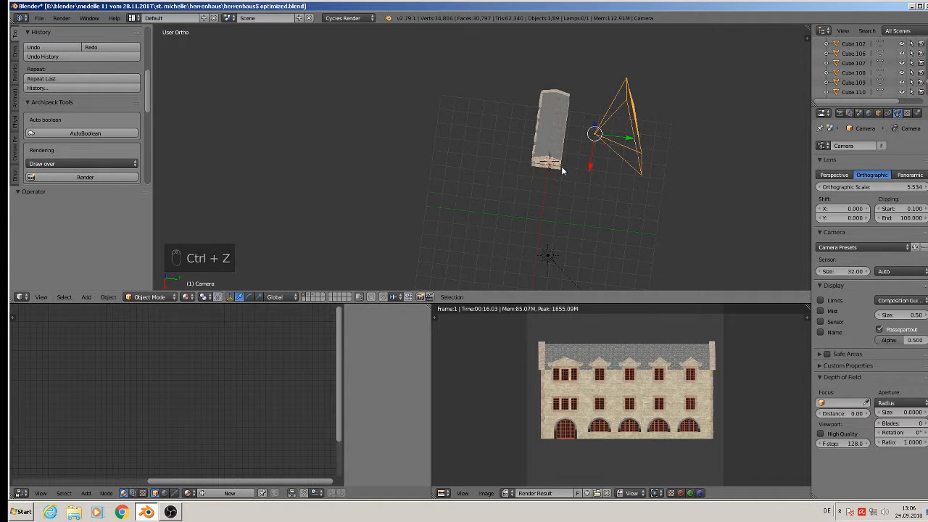
key(ctrl+z)
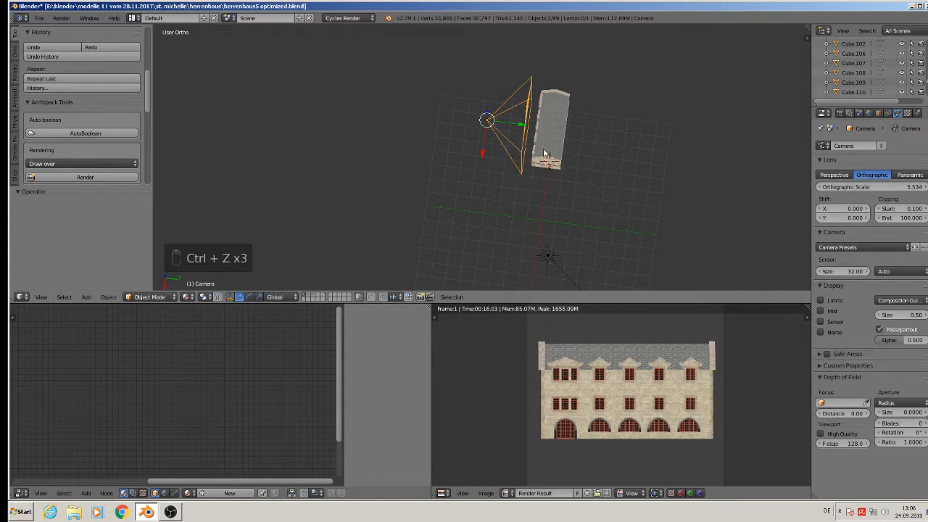
- Move the camera about 12.43 along Y to behind the house and rotate it 180° about global Z to face the back wall
key(g)
key(y)
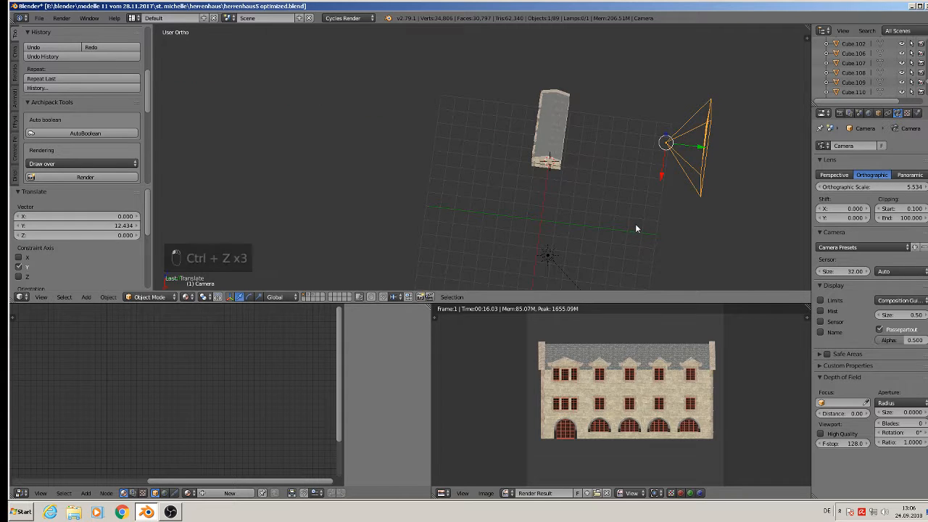
text(rz180)
key(Return)
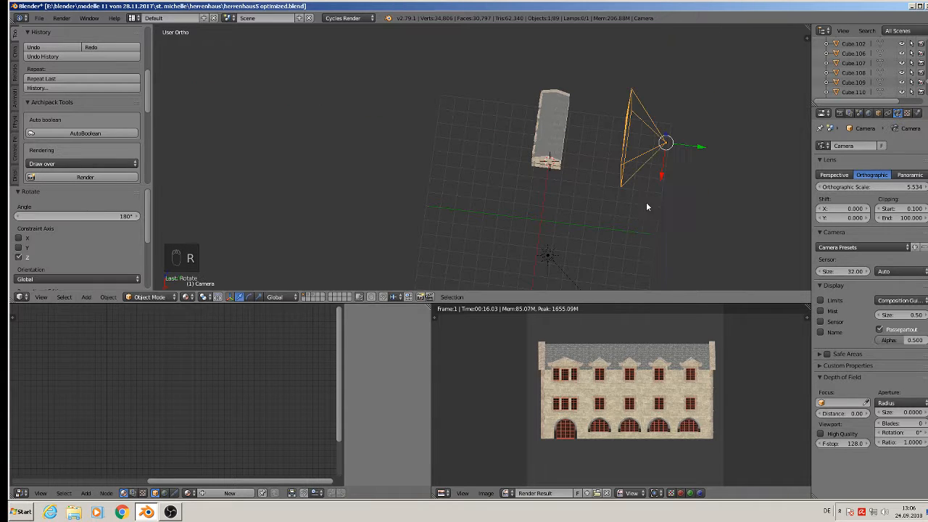
- Render the back of the house through the camera and save it as a JPEG, overwriting herrenahus back.jpg in the herrenhaus folder
key(KP_0)
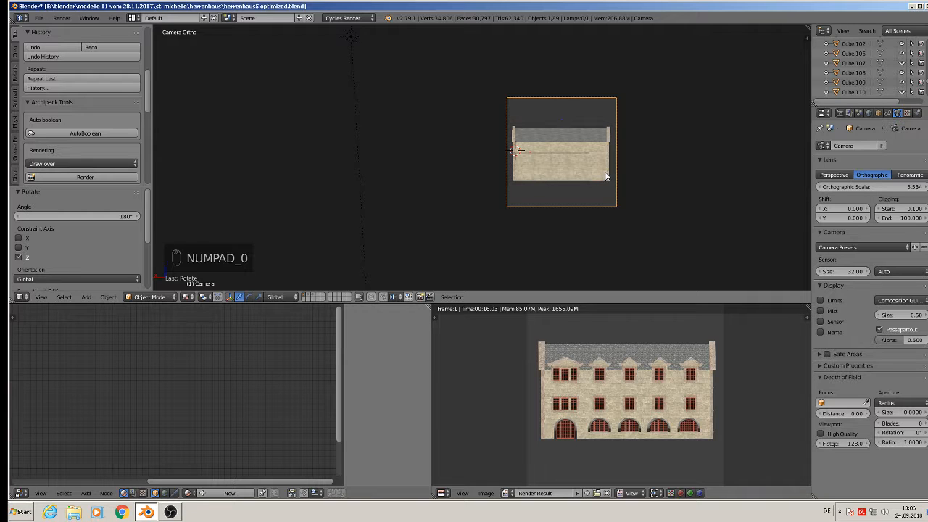
key(F12)
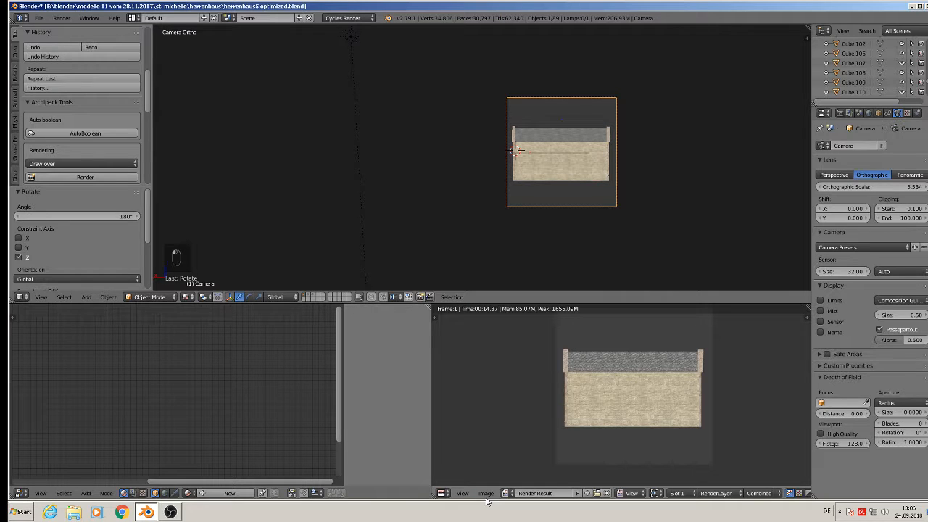
click(485, 493)
click(501, 434)
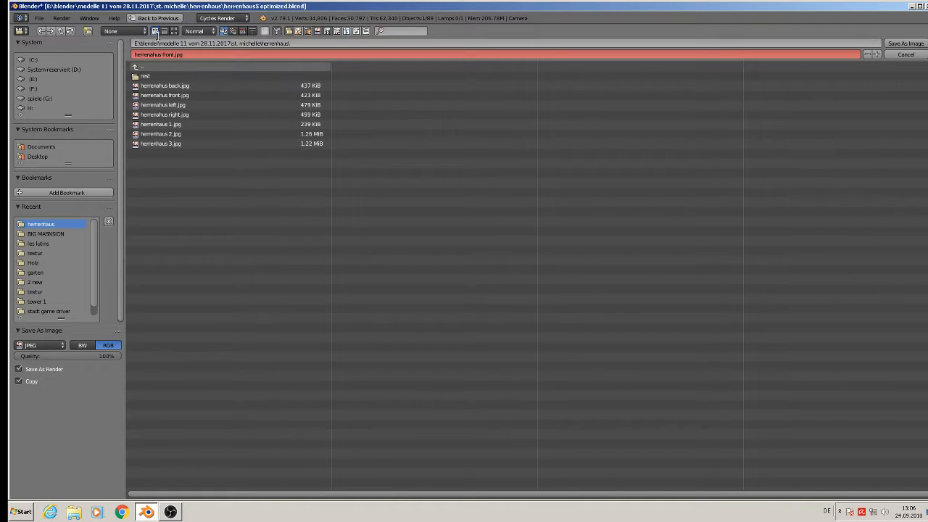
click(183, 85)
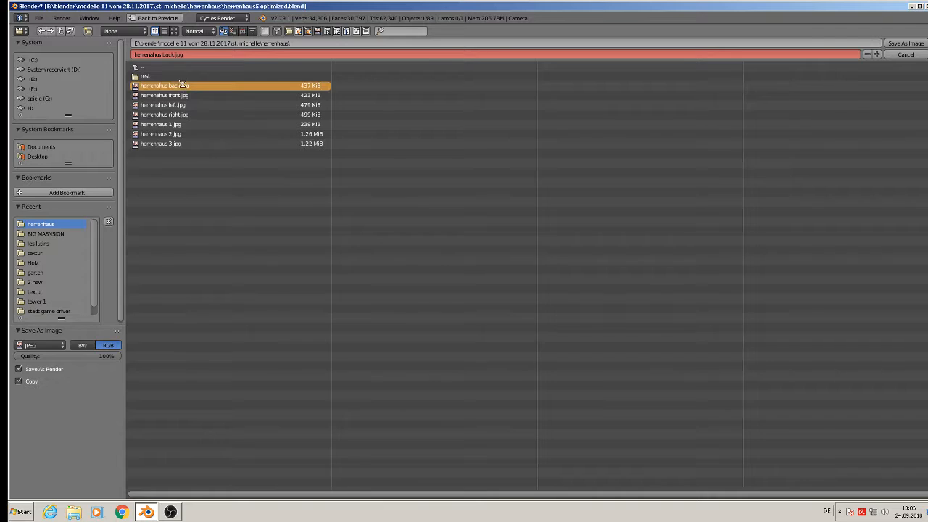
double_click(183, 84)
key(Escape)
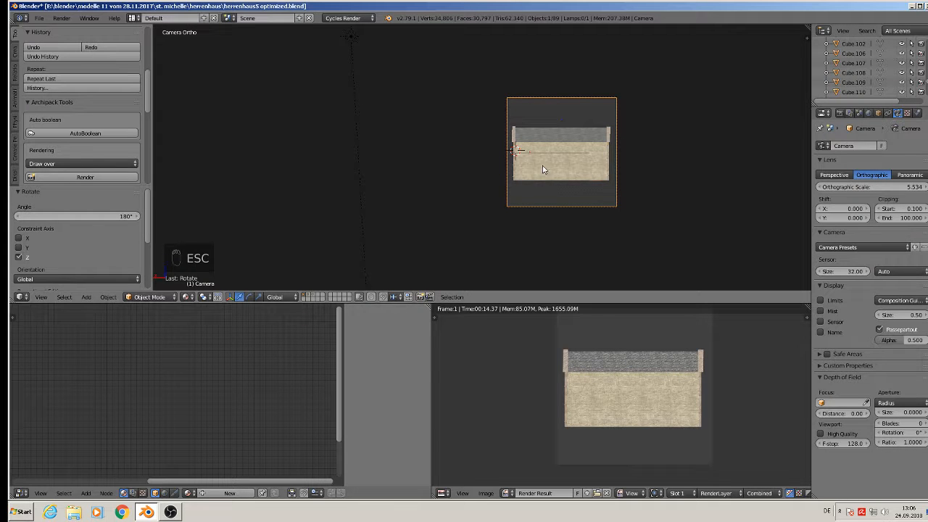
key(KP_0)
middle_drag(551, 174, 683, 118)
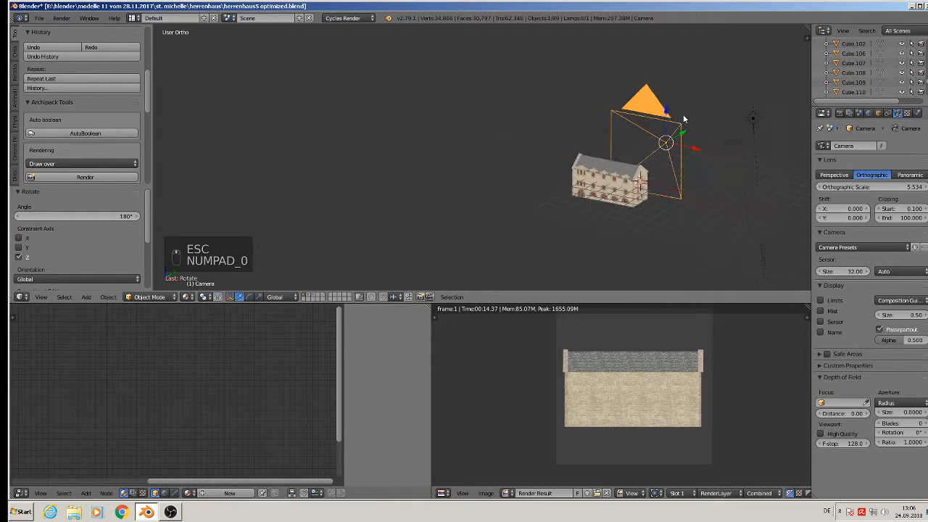
- Show only the scene layer that holds the simplified house without windows and doors
scroll(709, 150, up, 7)
middle_drag(617, 193, 433, 221)
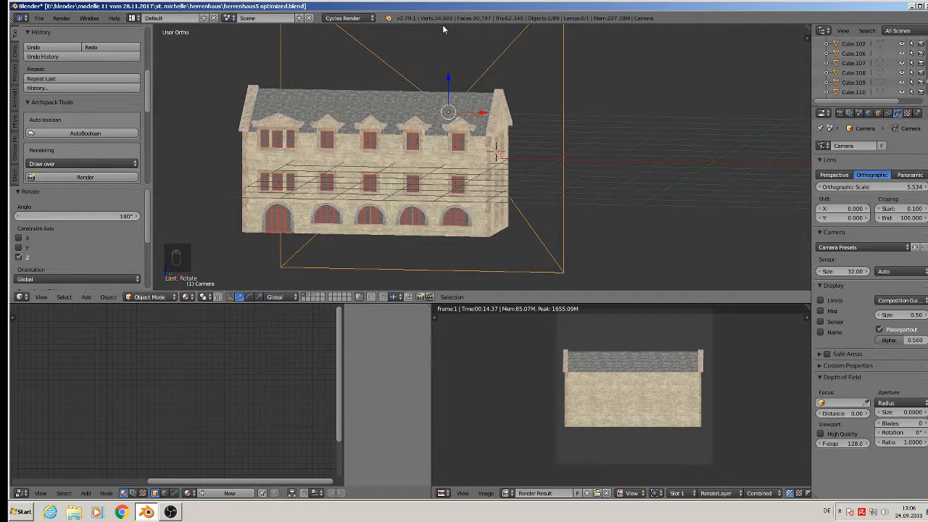
click(316, 298)
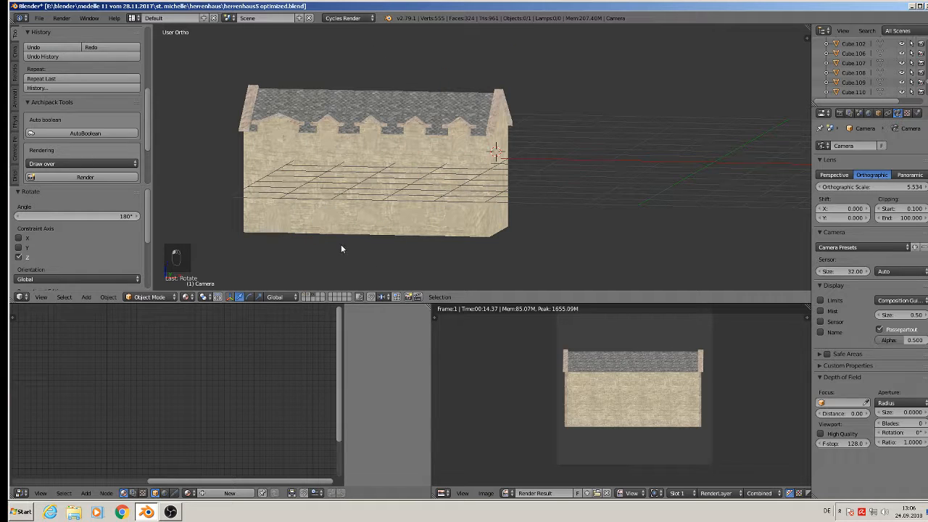
- Save the project under the new name herrenhaus5 optimized 2.blend in the herrenhaus folder
click(47, 18)
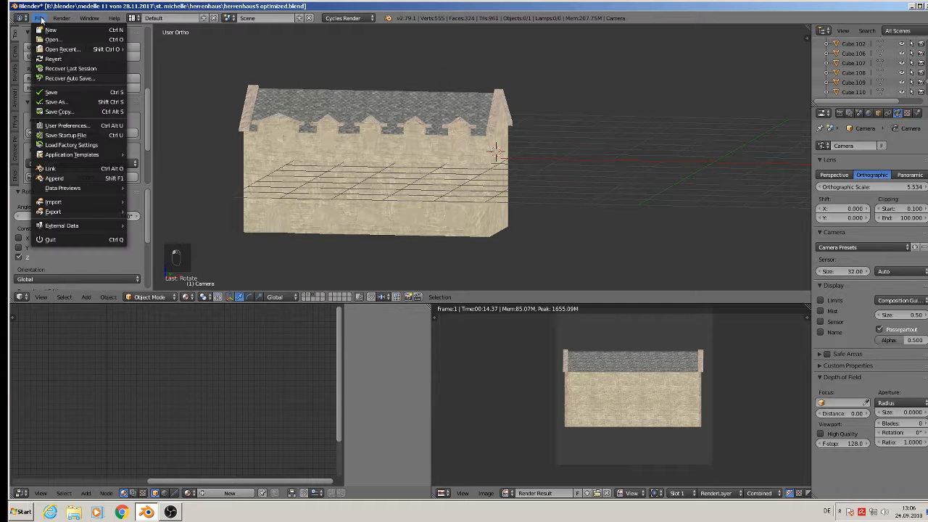
click(68, 98)
click(190, 55)
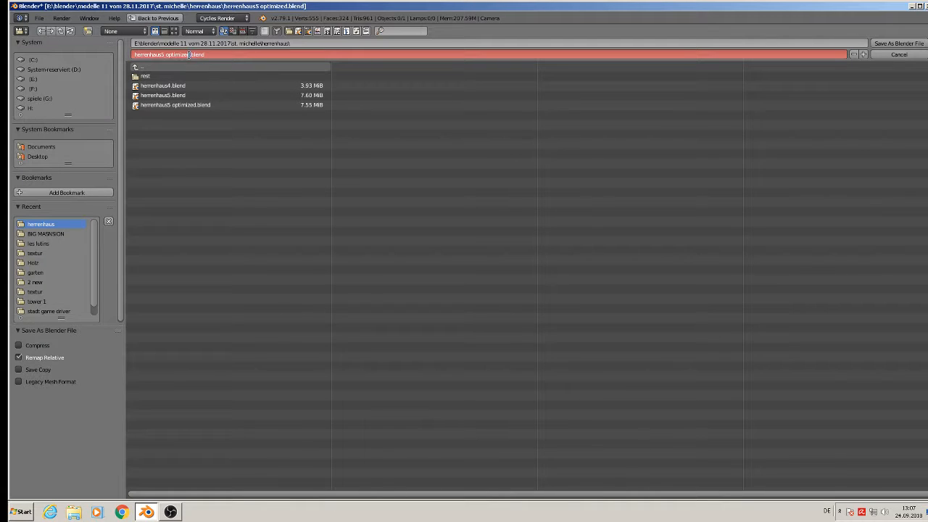
text(2)
click(897, 43)
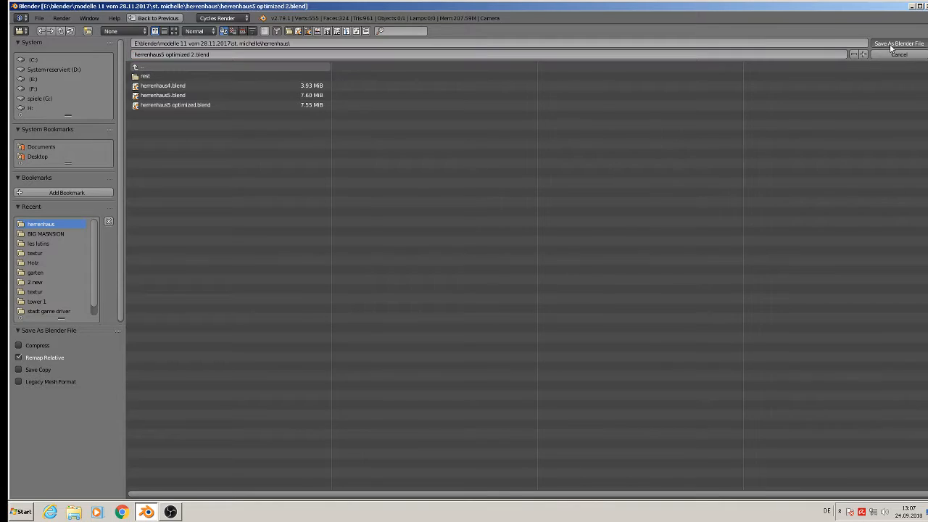
- Remove all four material slots (wall, Material.002, roof and stone 2) from the simplified house
scroll(378, 188, up, 2)
scroll(403, 161, down, 2)
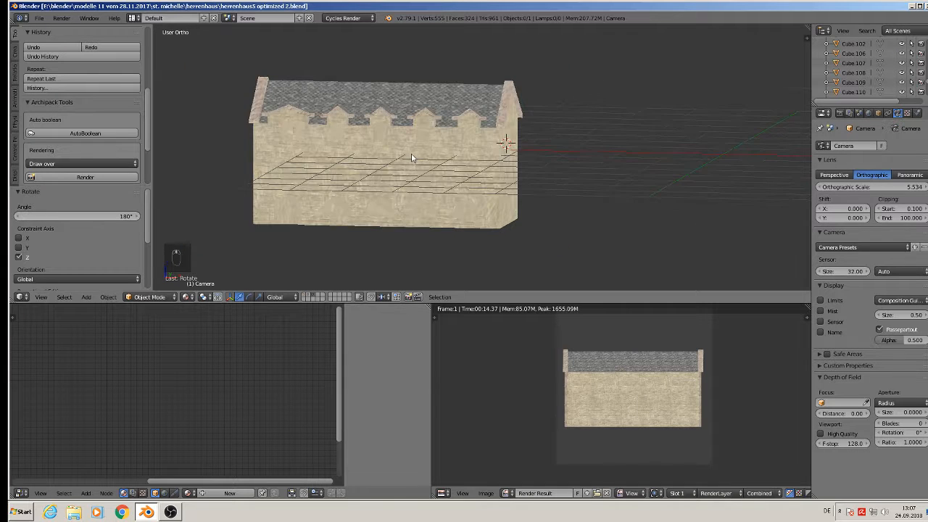
key(KP_1)
right_click(426, 121)
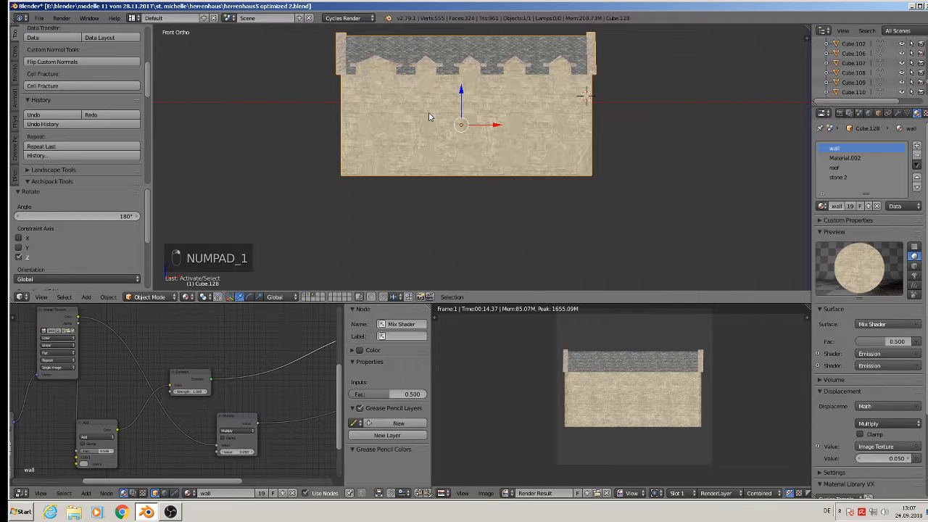
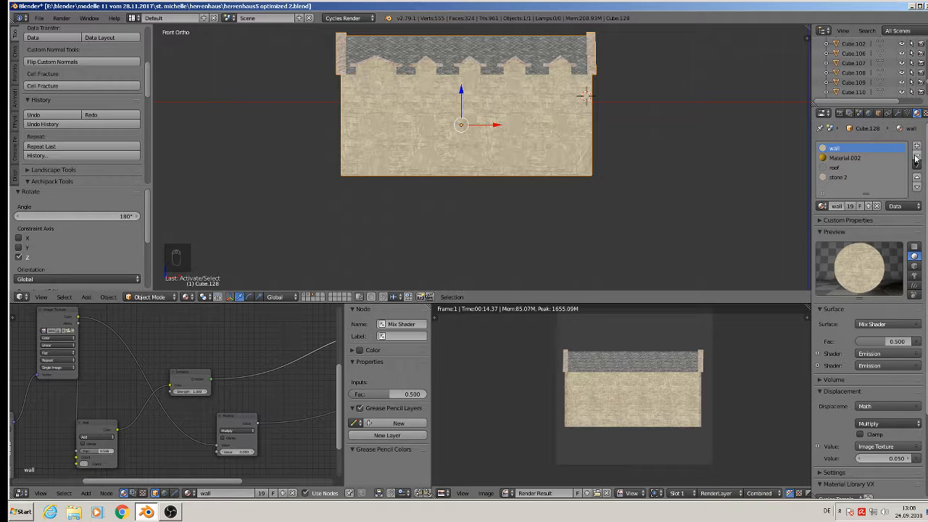
click(916, 158)
click(916, 158)
click(915, 158)
click(916, 159)
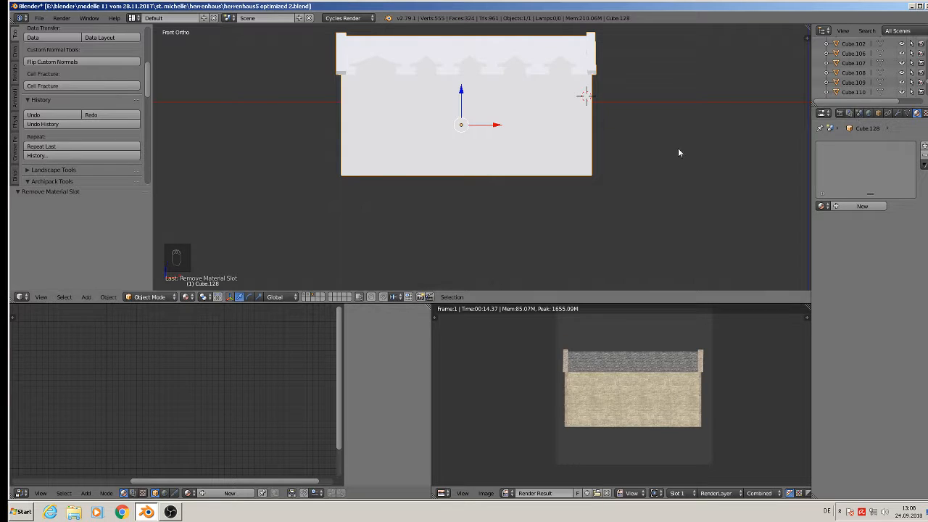
- Add a new material to the simplified house and name it herrenhaus front
middle_drag(678, 147, 589, 224)
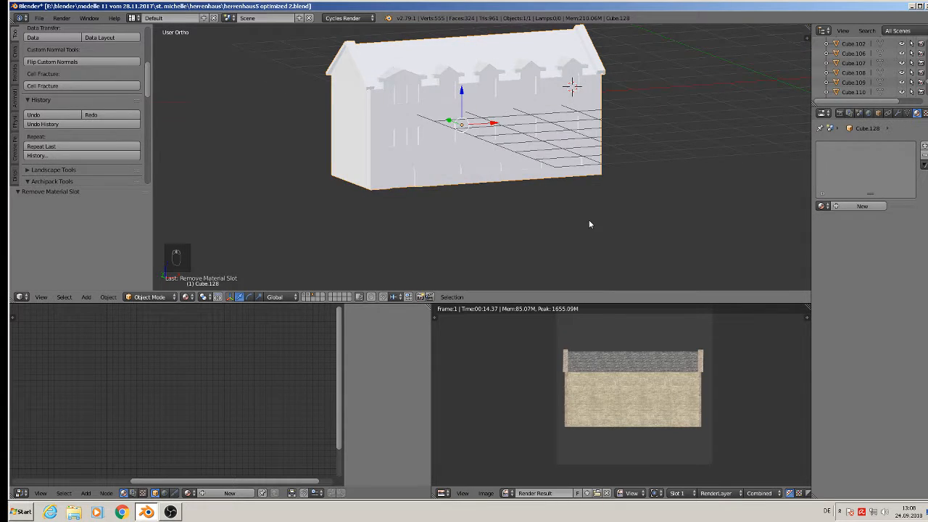
key(KP_1)
click(863, 206)
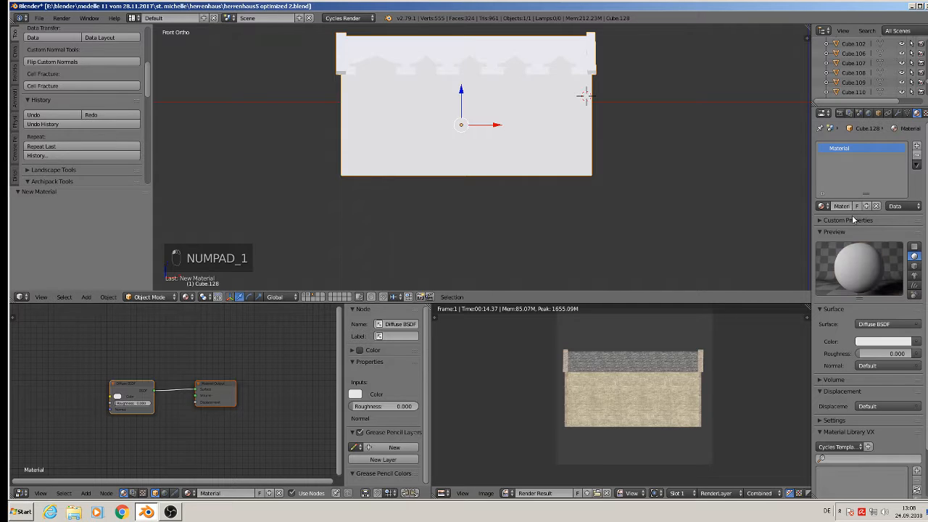
click(843, 206)
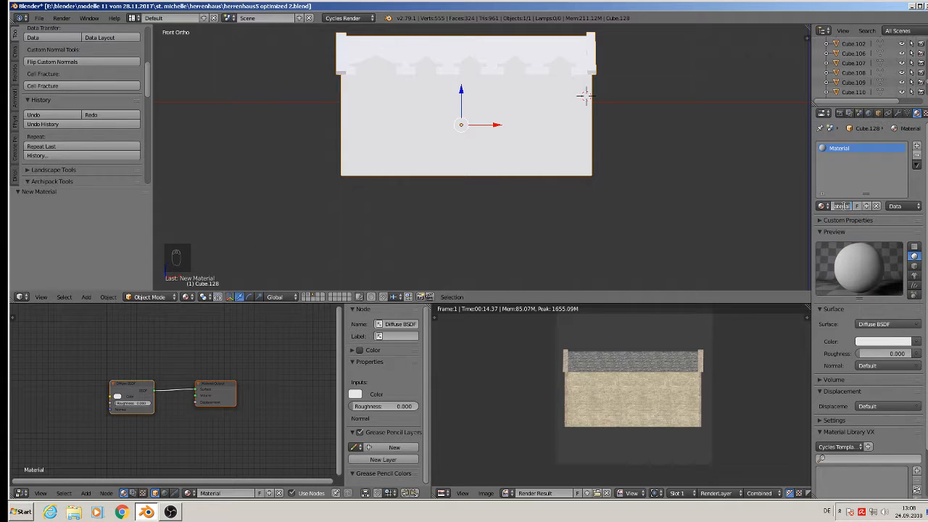
text(herrenhaus fronz)
key(BackSpace)
text(t)
key(Return)
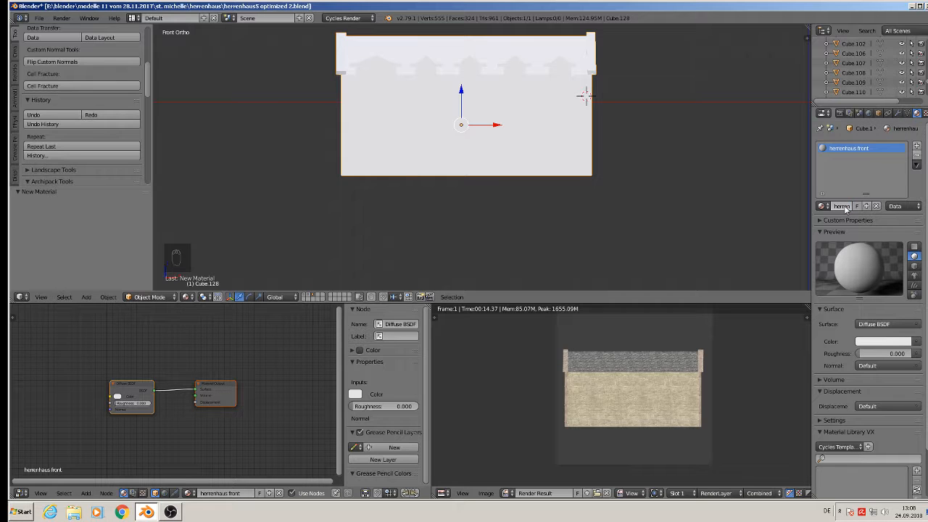
- Give the material a Principled BSDF surface with roughness 0.870 and an Image Texture as base color, and start choosing its image
click(899, 324)
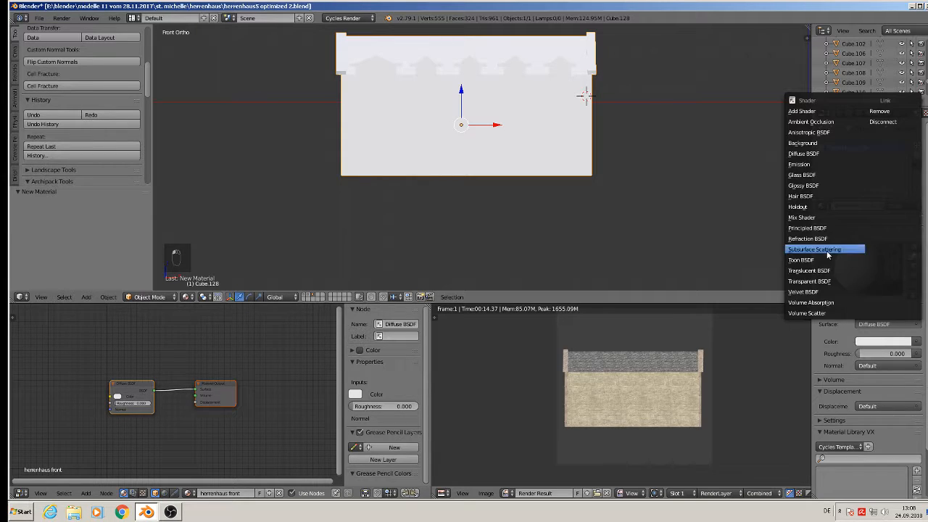
click(824, 228)
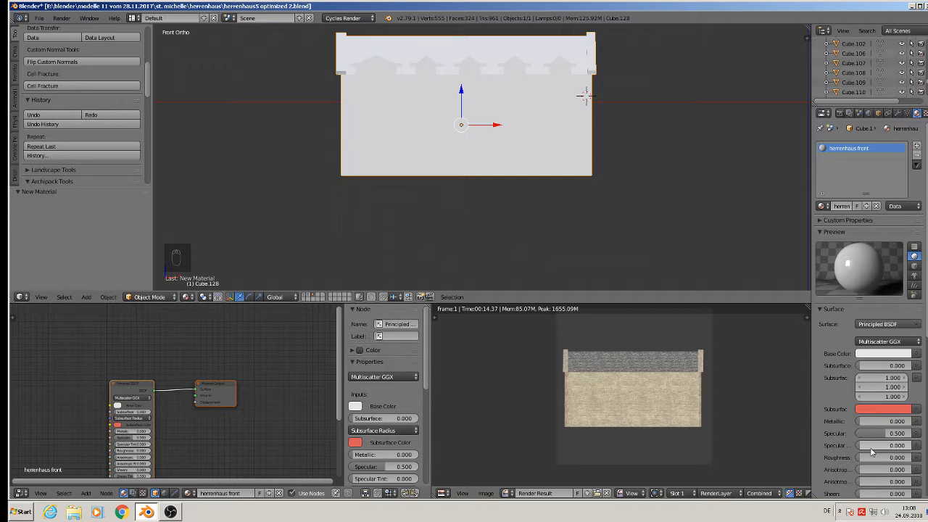
drag(879, 458, 901, 458)
click(916, 354)
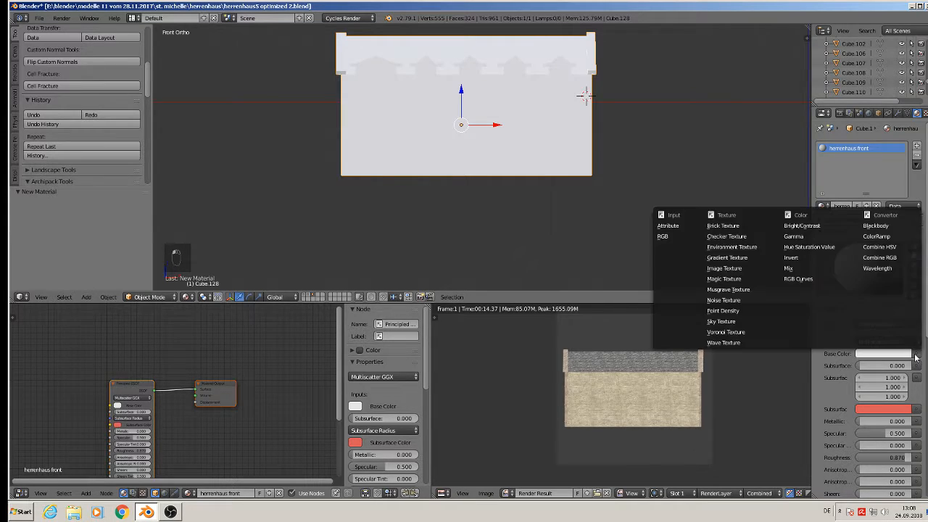
click(725, 268)
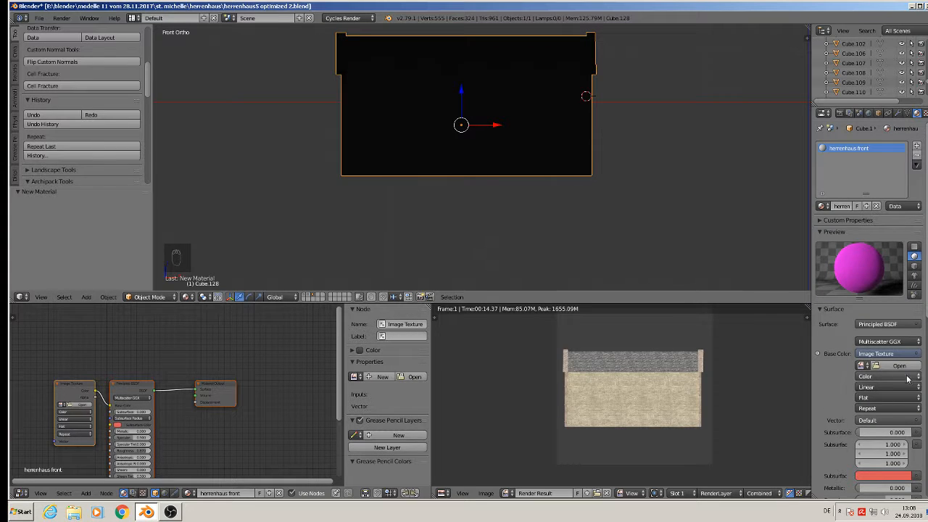
click(891, 371)
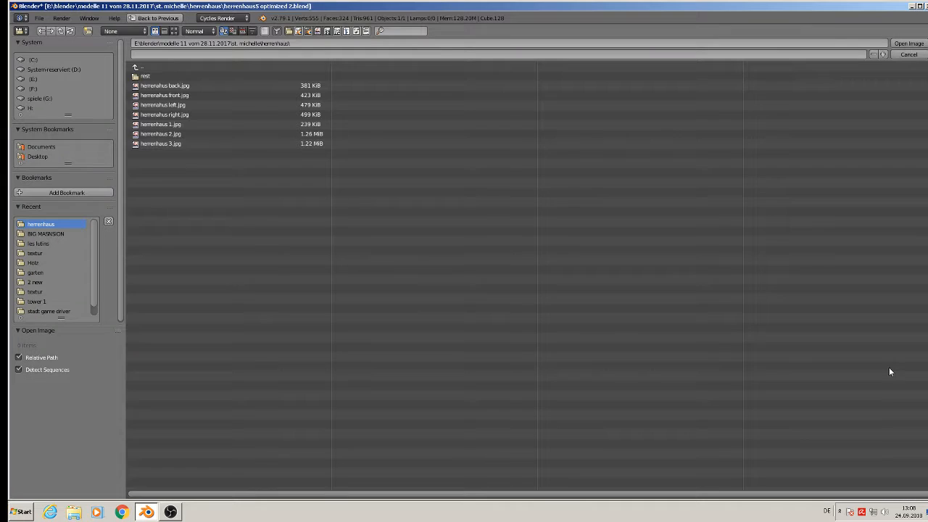
- Switch to Windows Explorer and cut the back, front, left and right house renders from the herrenhaus folder
click(912, 5)
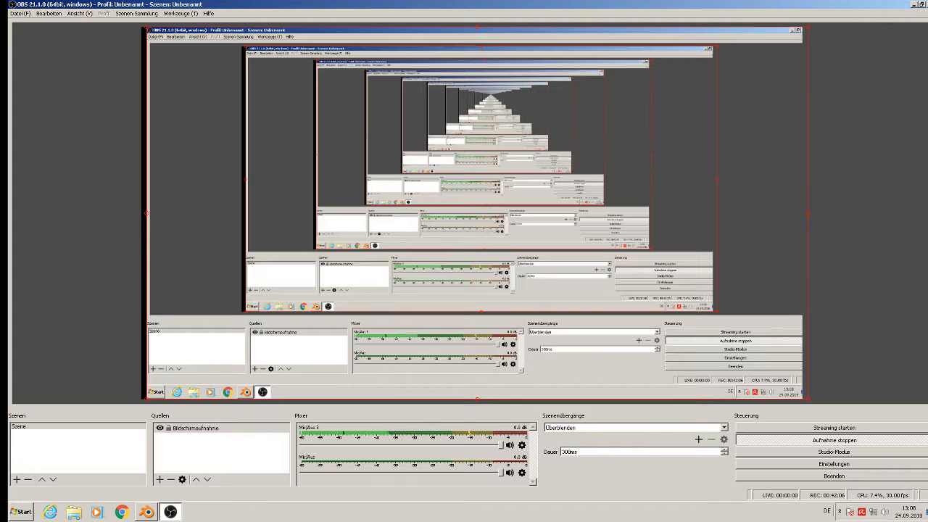
click(912, 4)
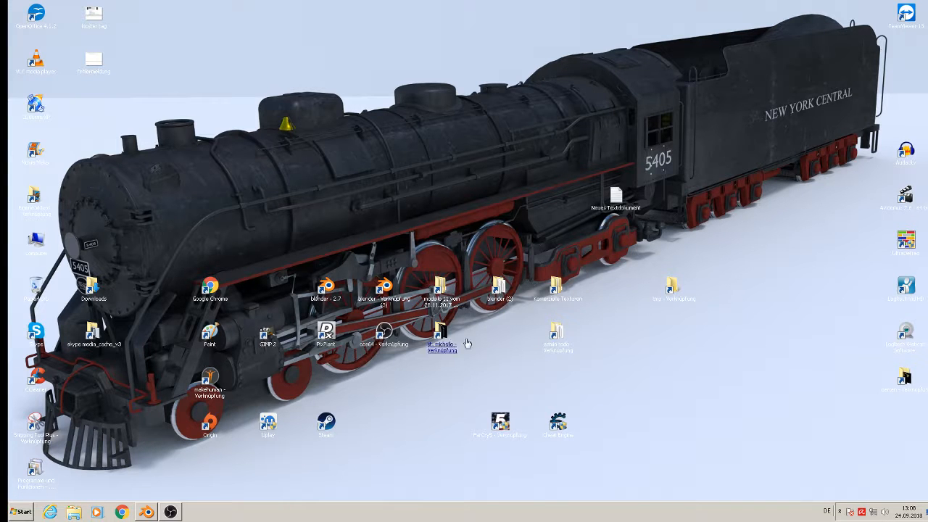
click(442, 338)
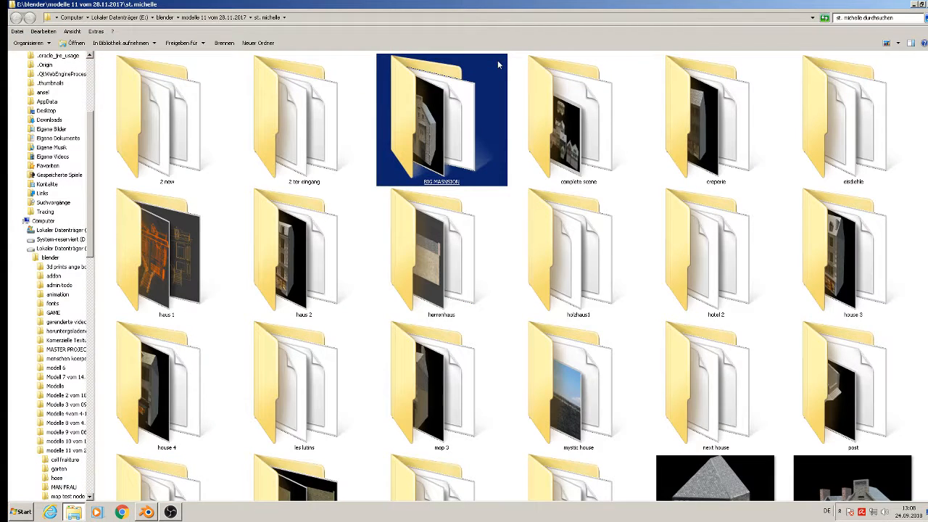
double_click(481, 283)
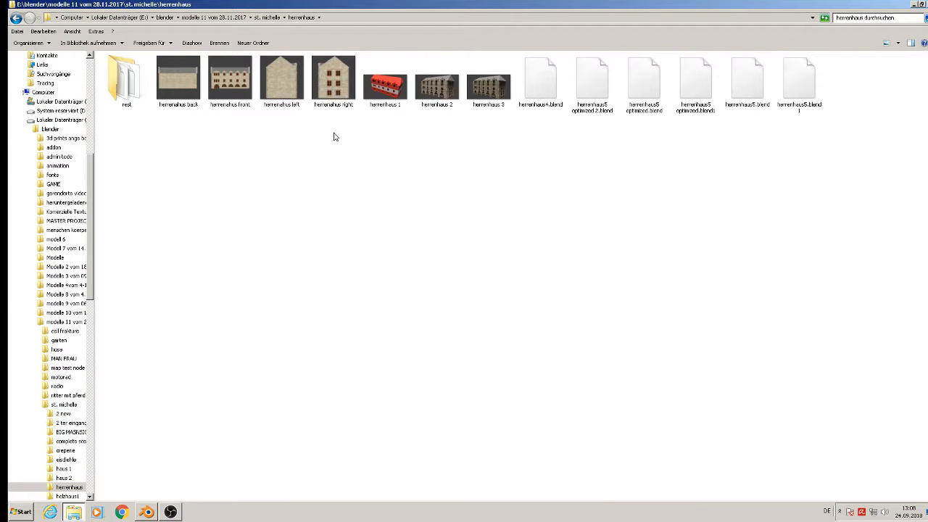
drag(335, 133, 190, 85)
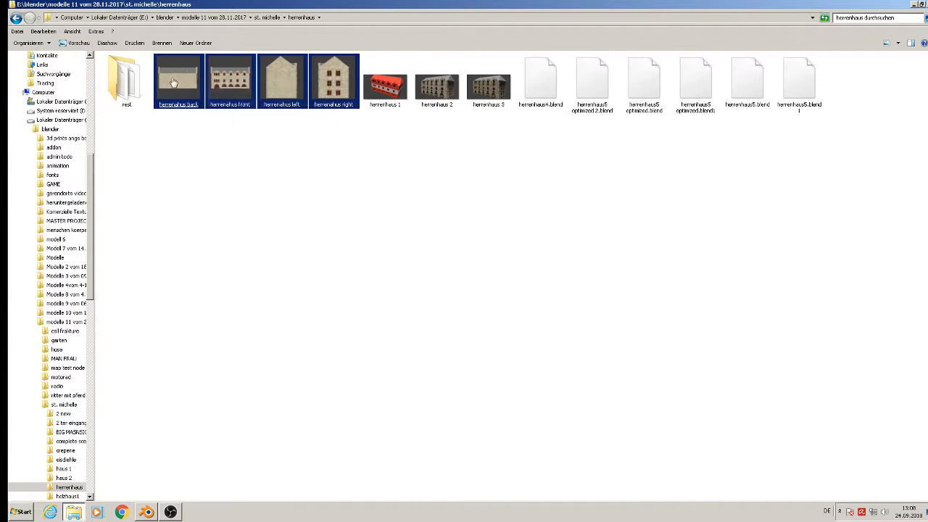
right_click(226, 86)
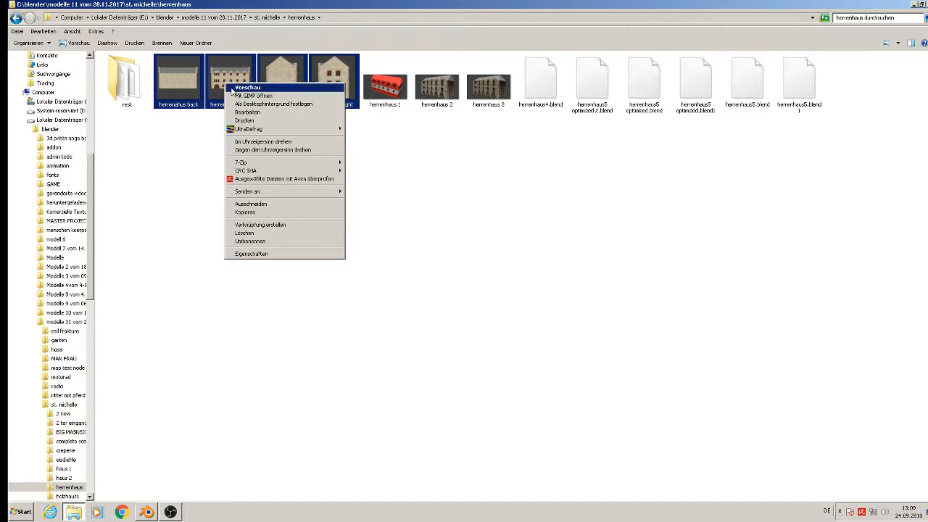
click(287, 206)
- Paste the four house renders into the textur folder inside st. michelle
click(267, 17)
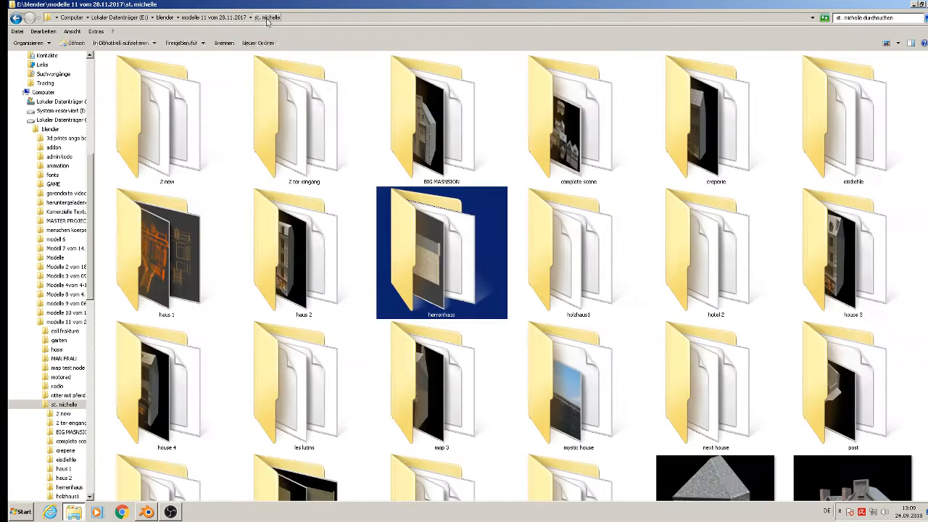
scroll(594, 371, down, 5)
scroll(593, 371, up, 5)
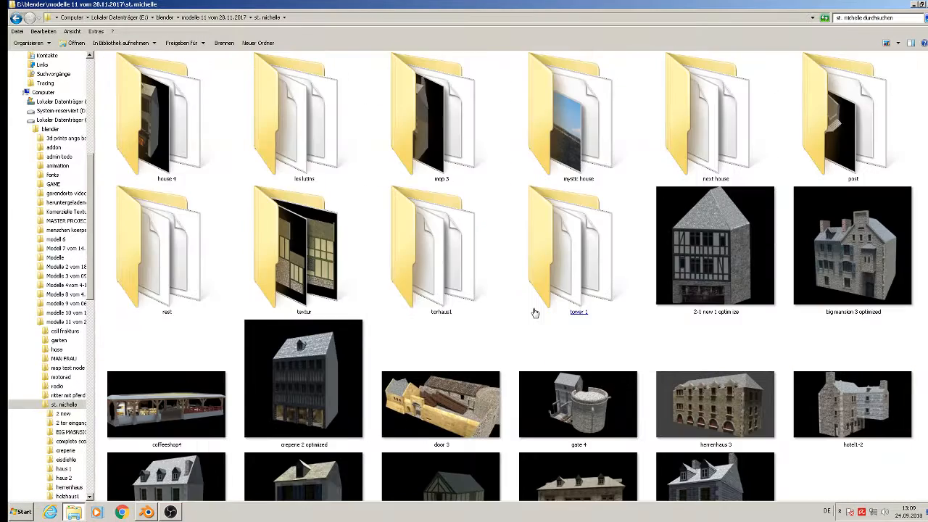
double_click(279, 246)
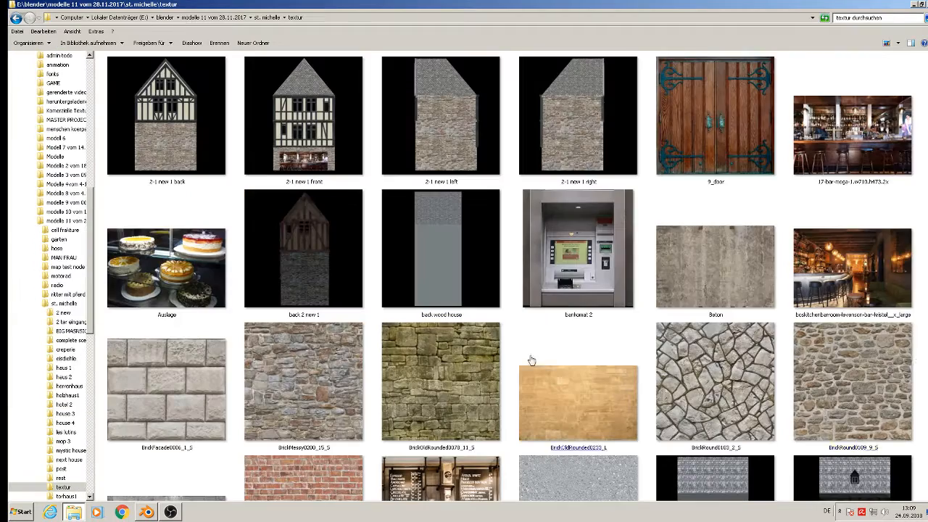
right_click(922, 204)
click(914, 266)
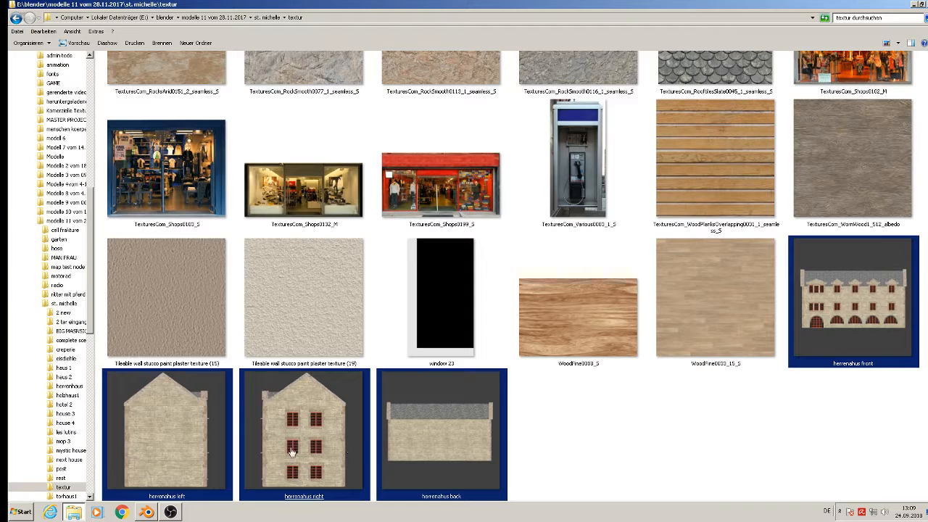
- Switch back to Blender and load herrenahus front.jpg from the textur folder as the base color image, browsing with thumbnails
click(147, 512)
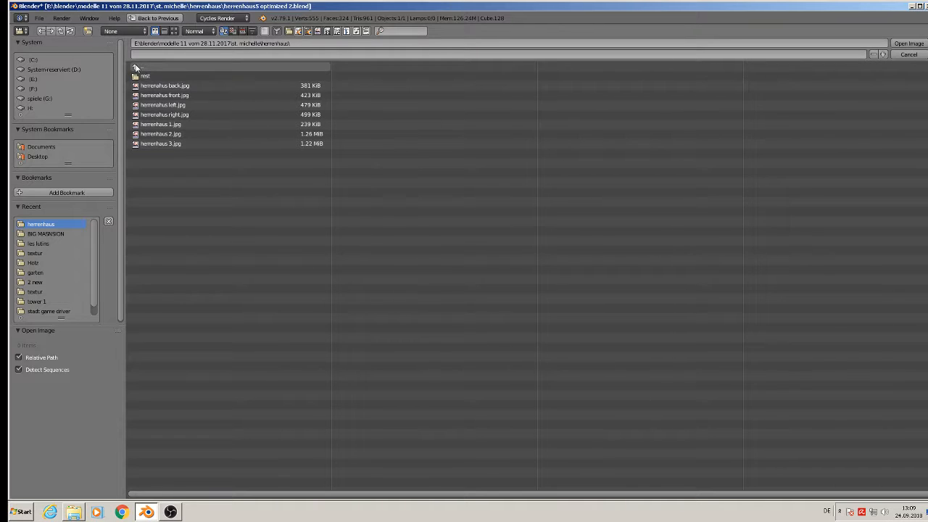
click(135, 68)
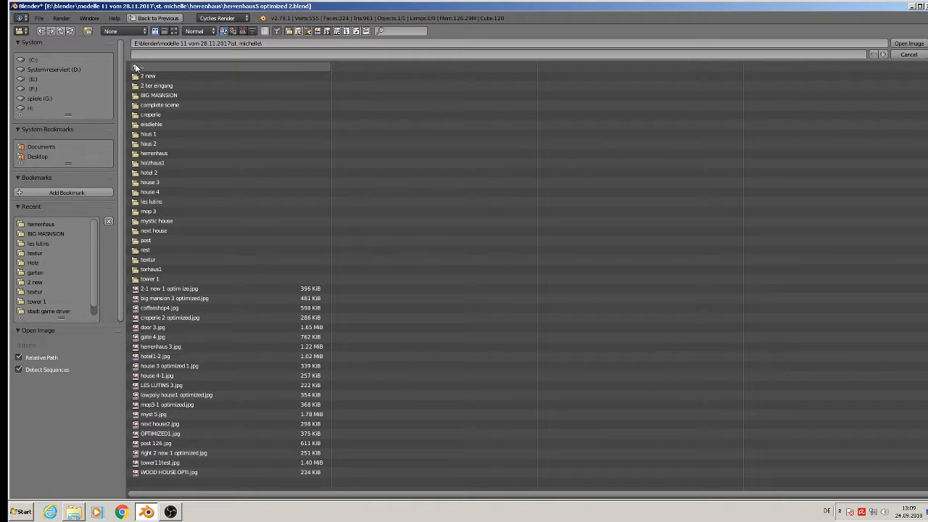
click(166, 260)
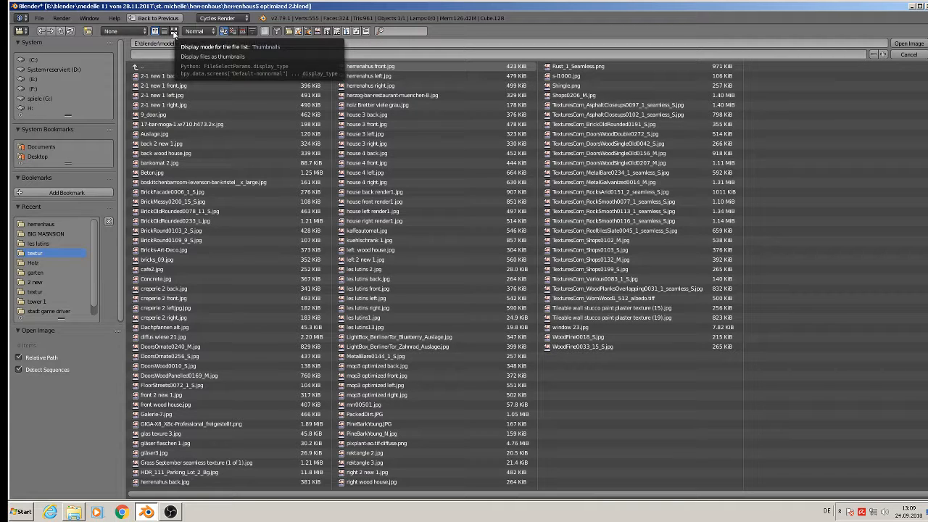
click(174, 32)
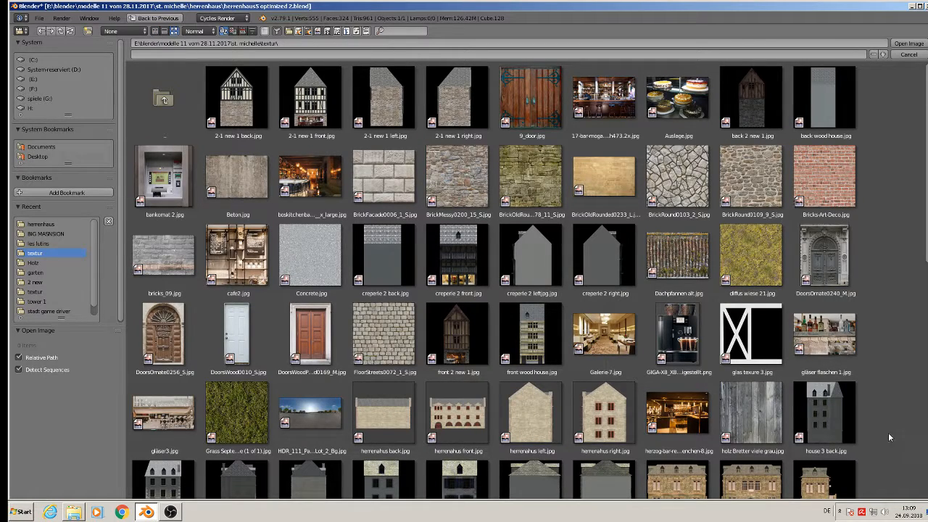
double_click(462, 430)
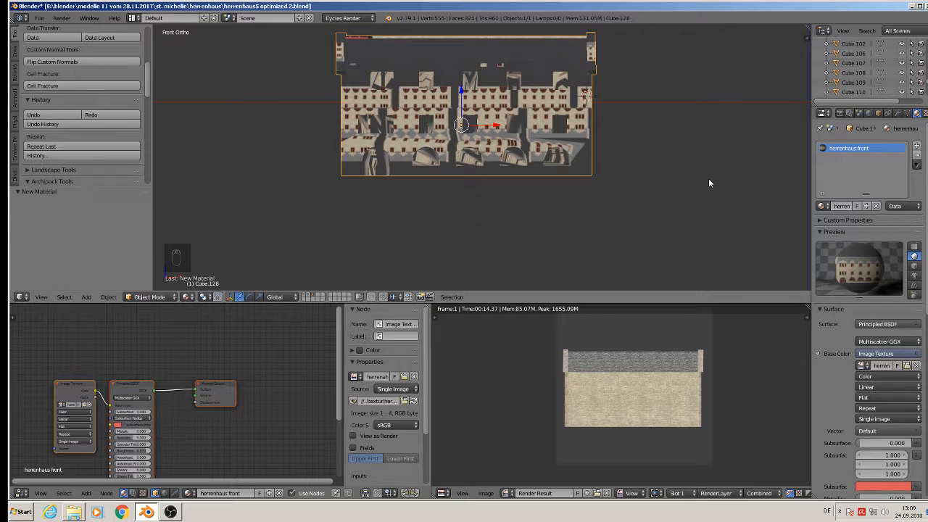
- Enter Edit Mode on the simplified house, switch to face selection and box-select all faces visible from the front
scroll(557, 206, down, 3)
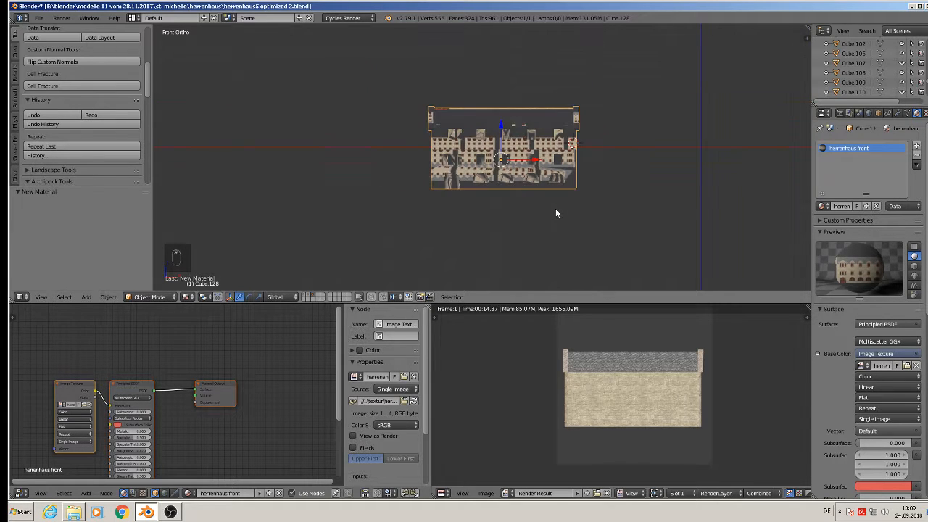
key(Tab)
scroll(555, 209, up, 2)
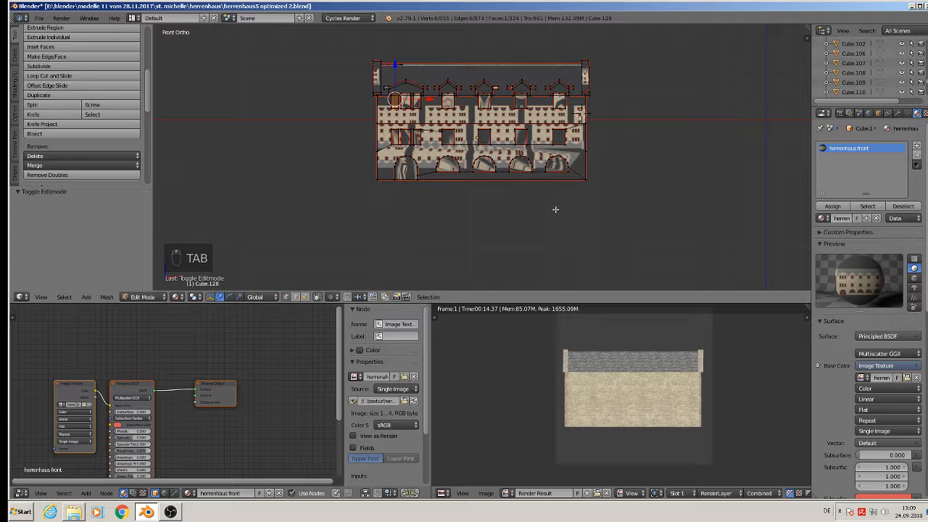
key(a)
key(a)
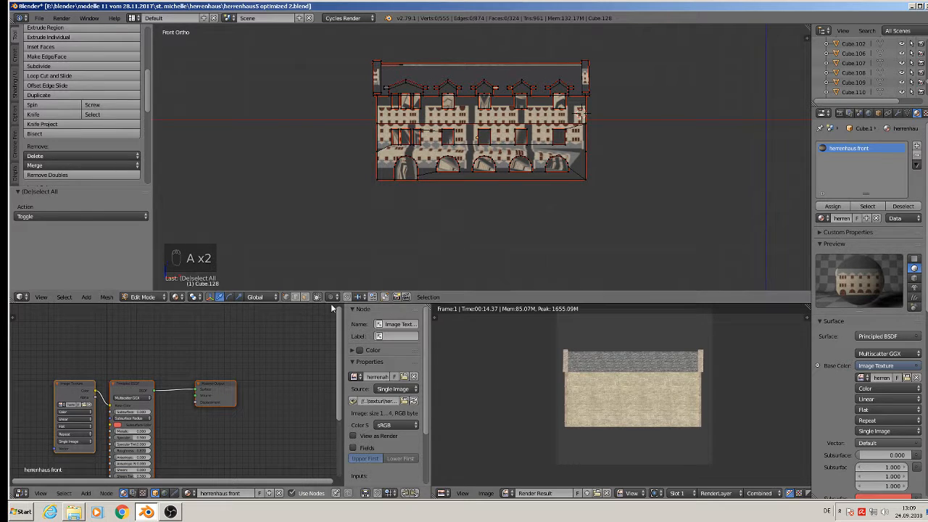
click(306, 298)
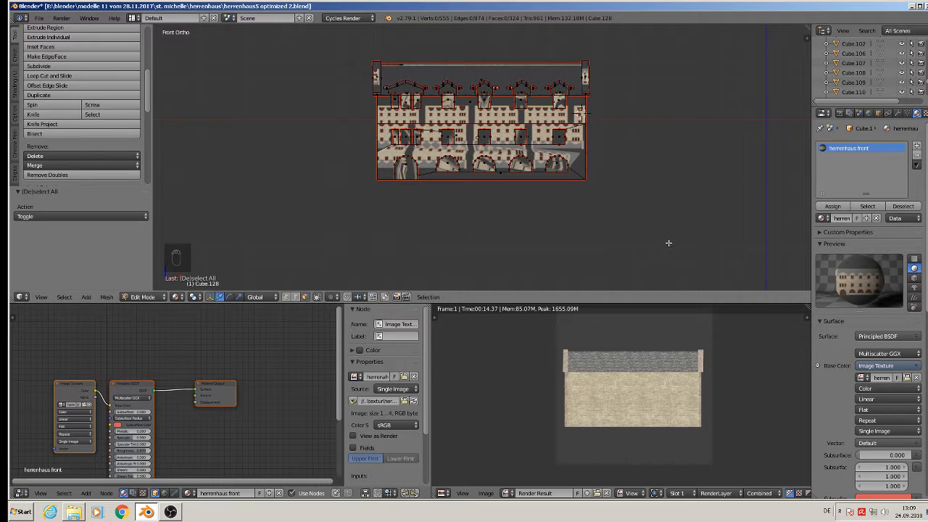
key(b)
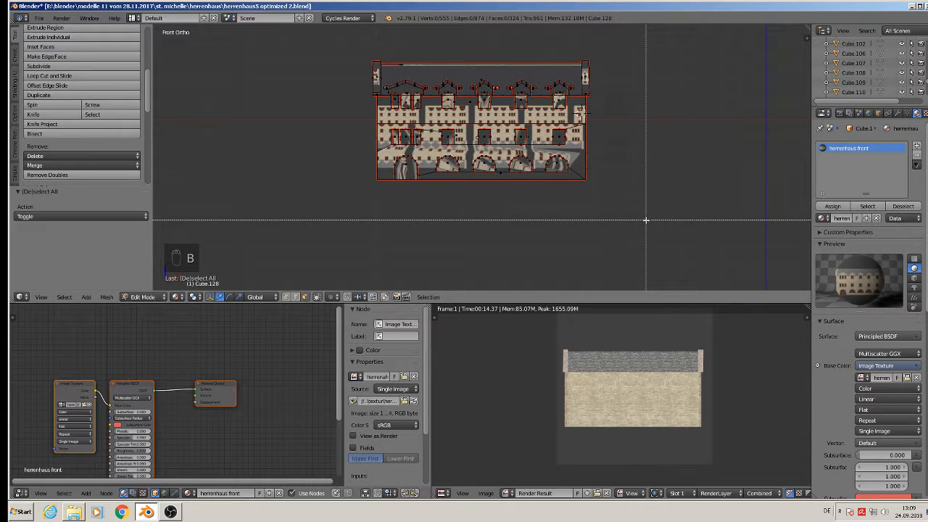
drag(647, 219, 320, 48)
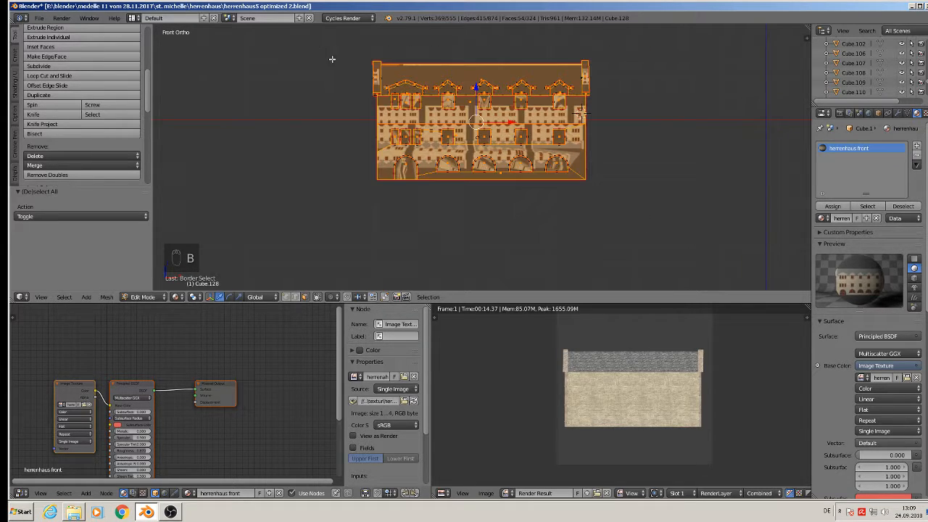
- Assign the herrenhaus front material to the selected front faces and unwrap them with Project From View in front orthographic view
middle_drag(562, 193, 538, 188)
key(KP_1)
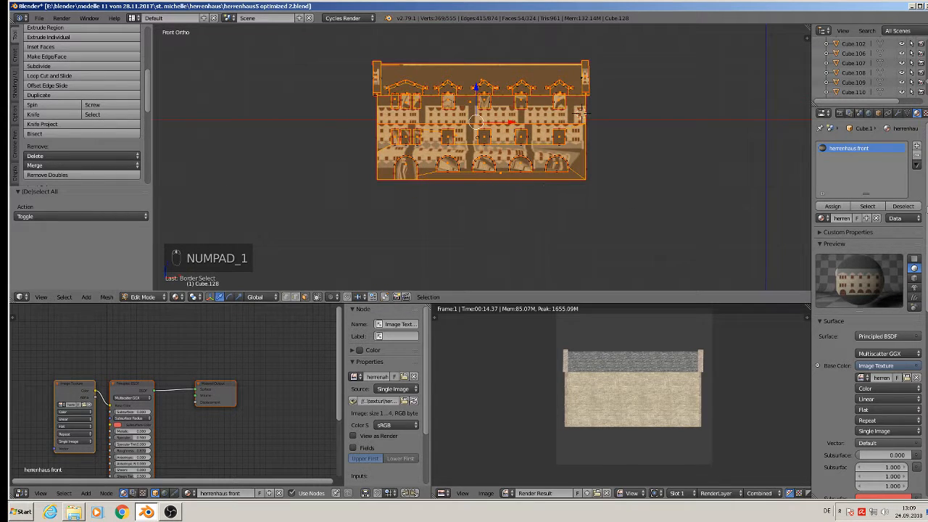
click(832, 206)
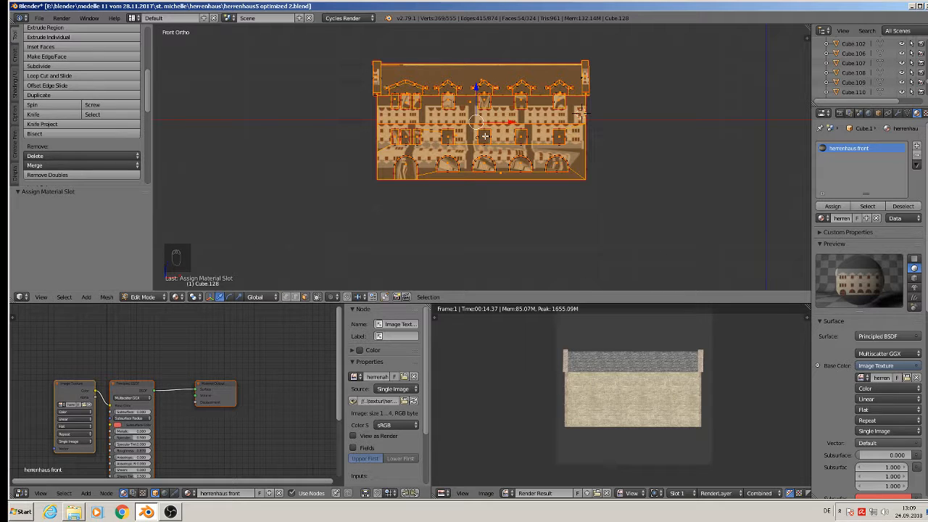
key(u)
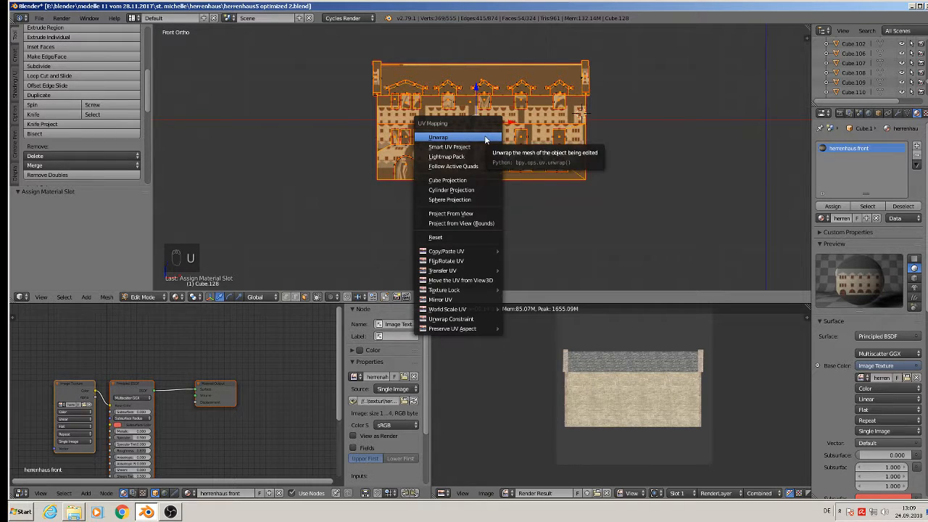
click(466, 214)
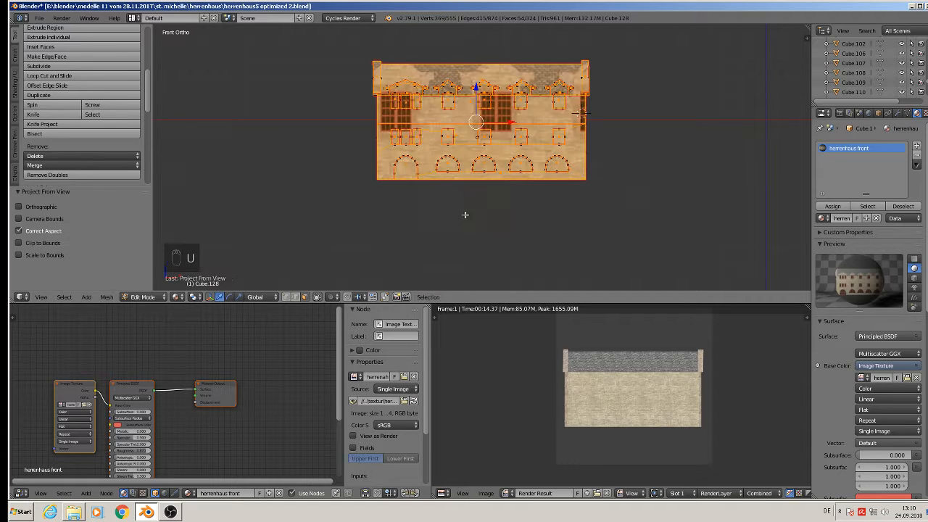
- Unlink the render result from the image editor, select all UVs and display herrenahus front.jpg behind them
scroll(609, 440, down, 2)
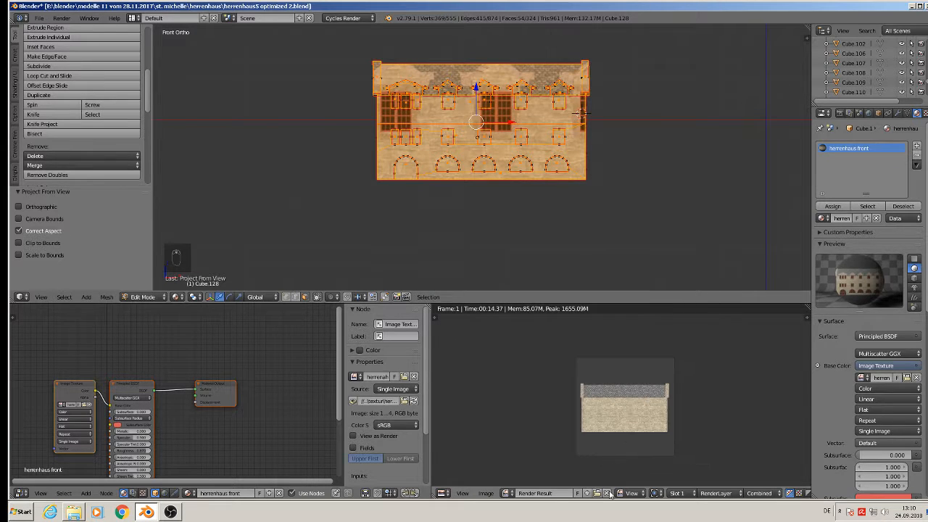
click(607, 495)
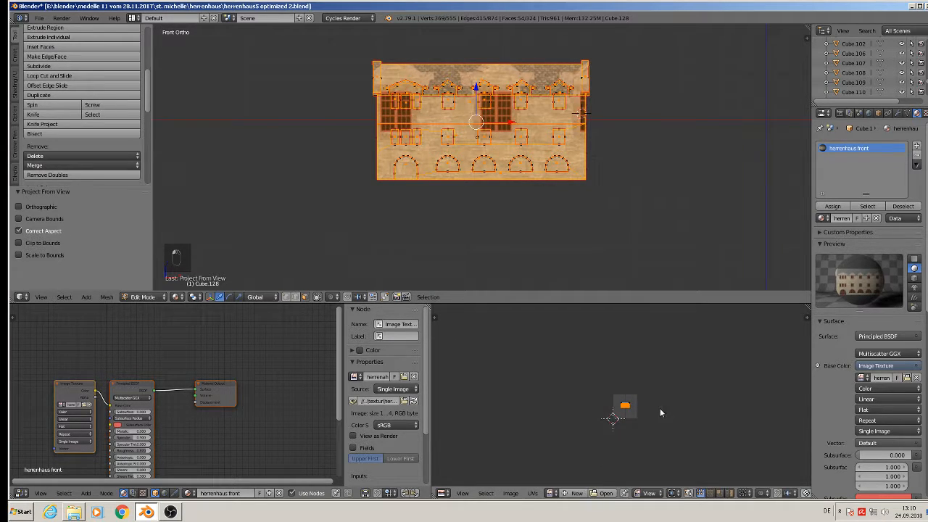
scroll(643, 404, up, 6)
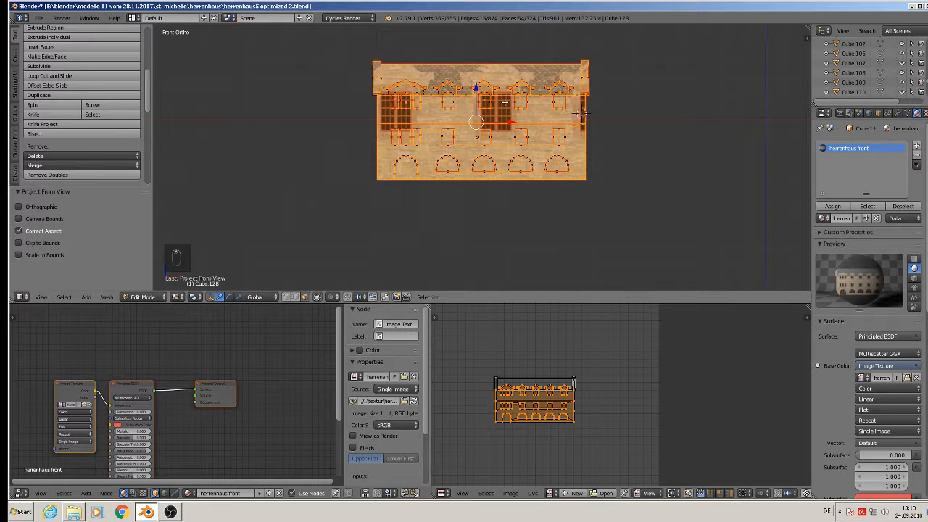
key(a)
key(a)
key(a)
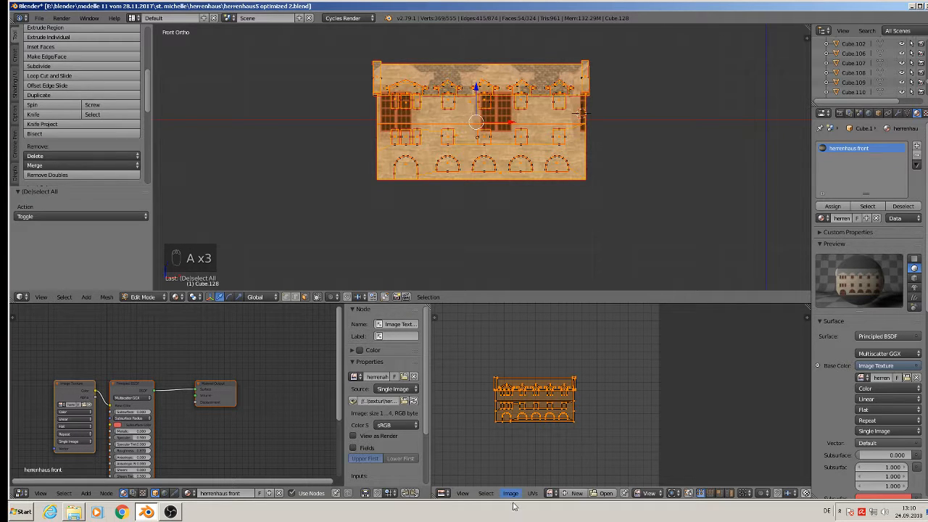
click(551, 494)
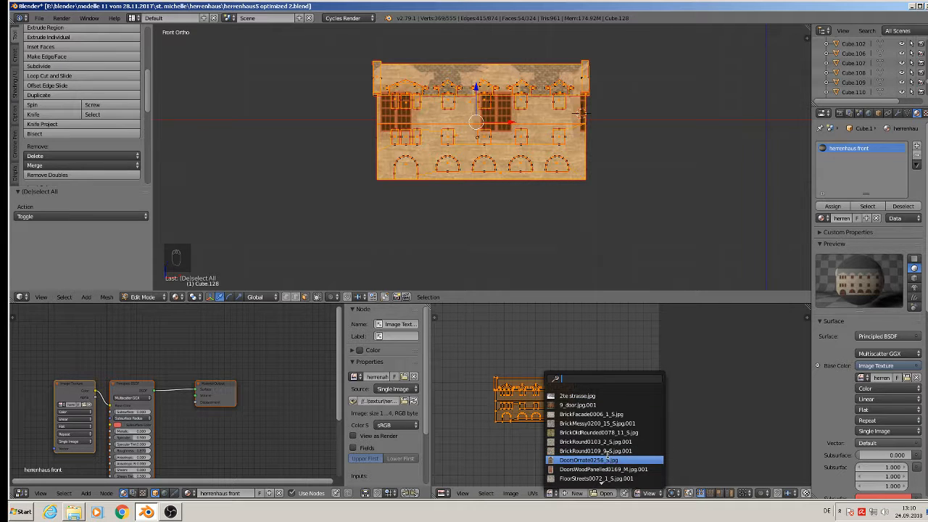
scroll(606, 464, down, 4)
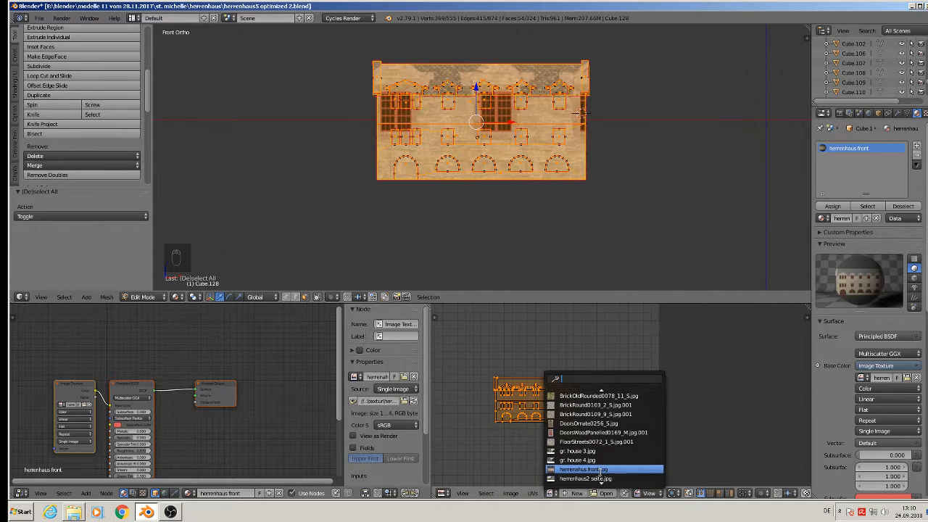
click(601, 470)
scroll(606, 444, down, 4)
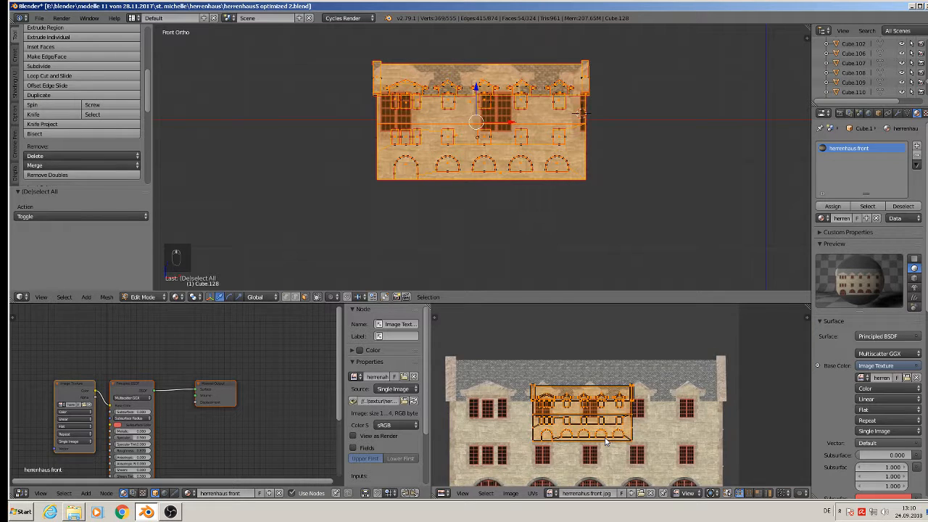
- Scale the UV layout by about 2.705 and move it vertically onto the front facade in the image, then leave Edit Mode
scroll(606, 443, down, 3)
middle_drag(615, 432, 609, 400)
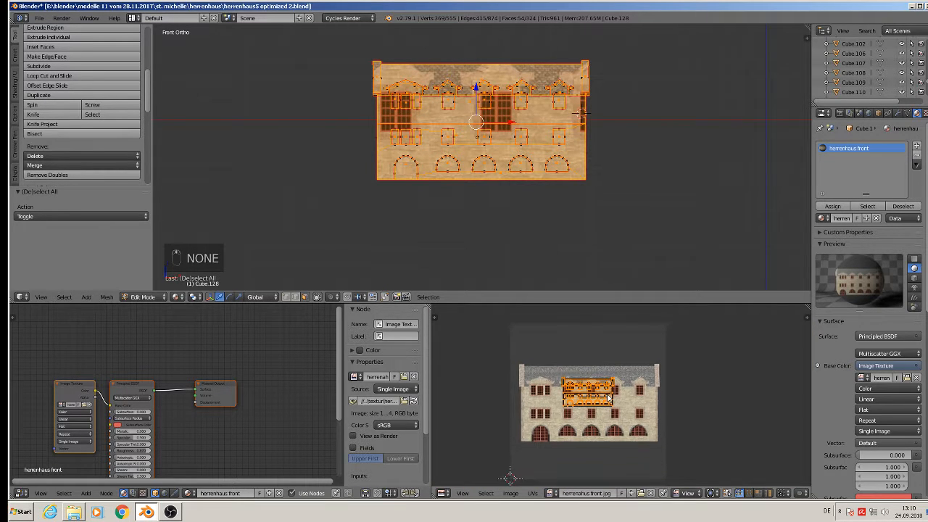
scroll(615, 412, up, 3)
scroll(620, 427, down, 2)
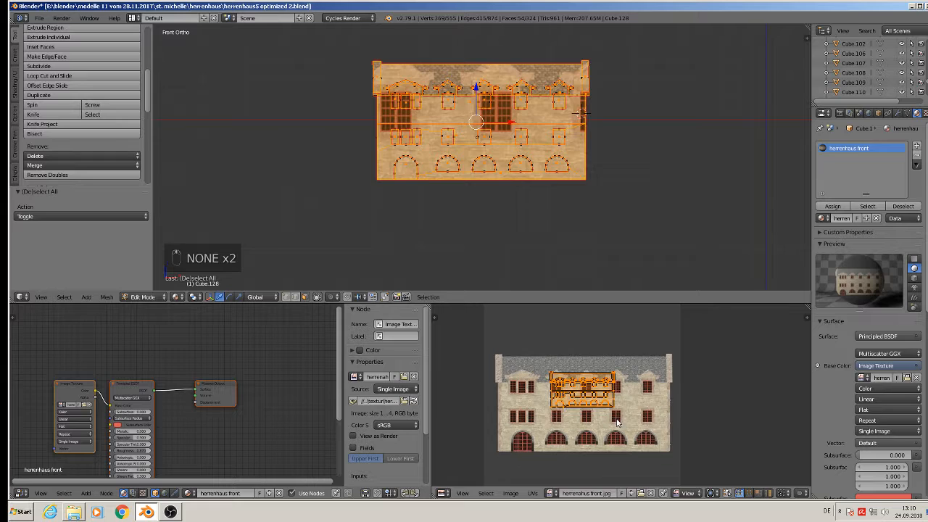
key(s)
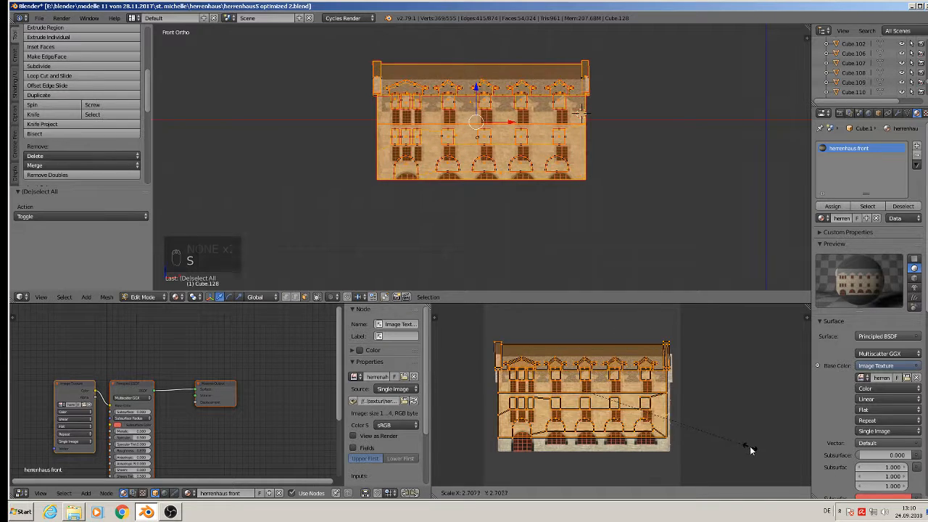
click(750, 449)
key(g)
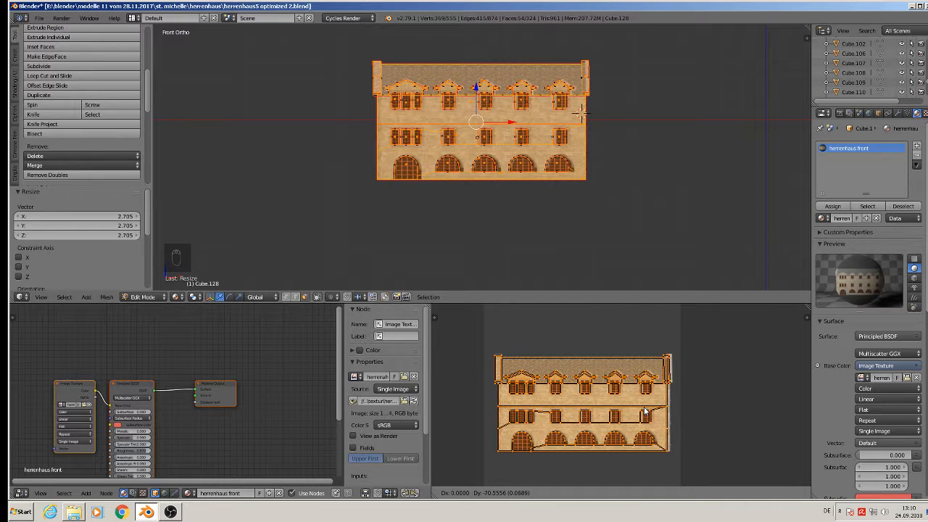
click(645, 412)
key(Tab)
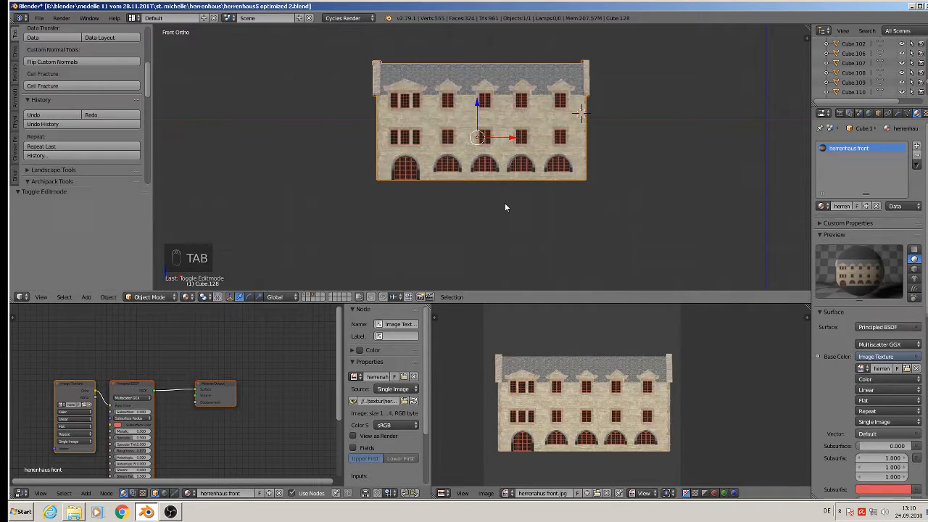
- In back orthographic view, clear the face selection in Edit Mode and box-select the house's visible back wall and roof faces
mouse_move(570, 198)
middle_down()
mouse_move(506, 214)
mouse_move(568, 218)
mouse_move(565, 195)
mouse_move(573, 196)
mouse_move(567, 212)
middle_up()
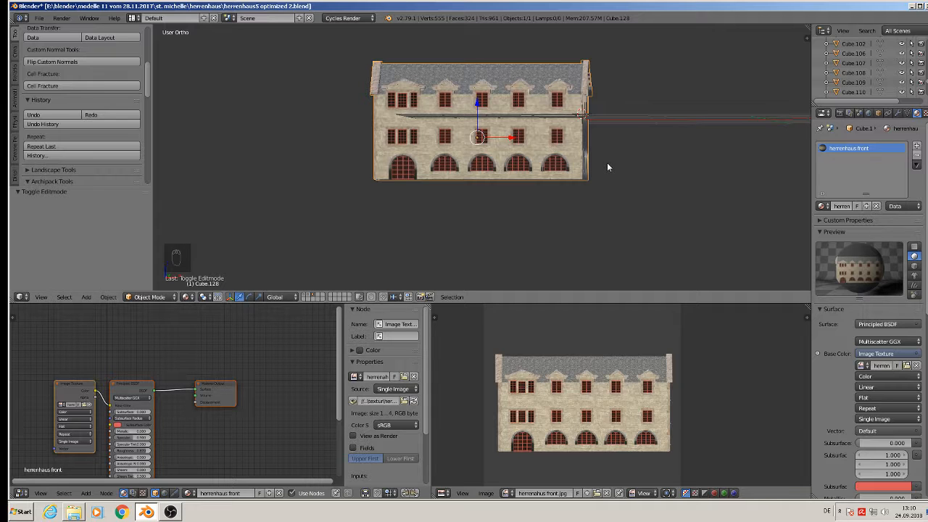
key(ctrl+KP_1)
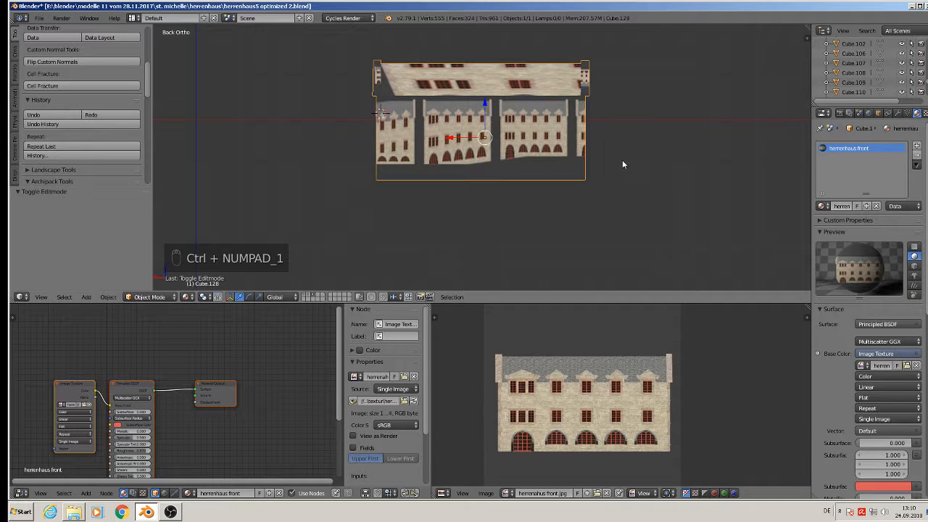
key(a)
key(Tab)
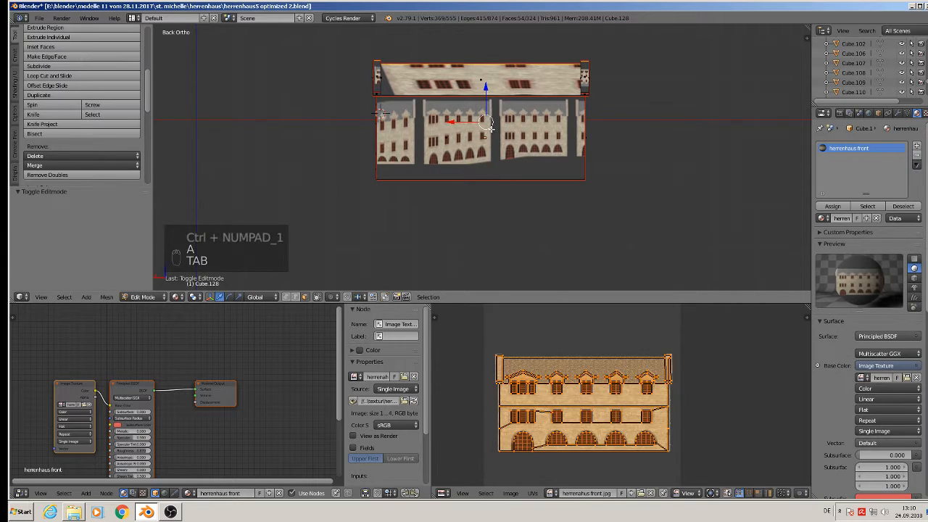
key(a)
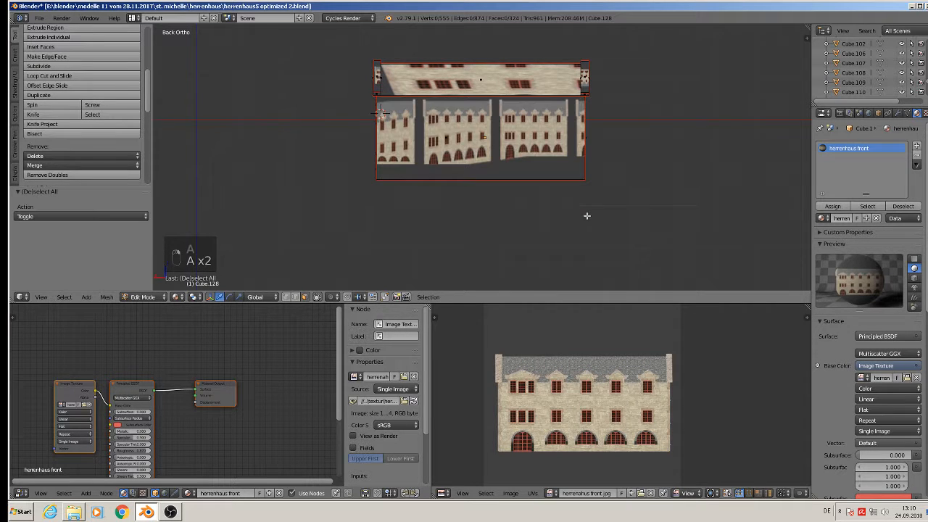
key(b)
drag(641, 221, 290, 23)
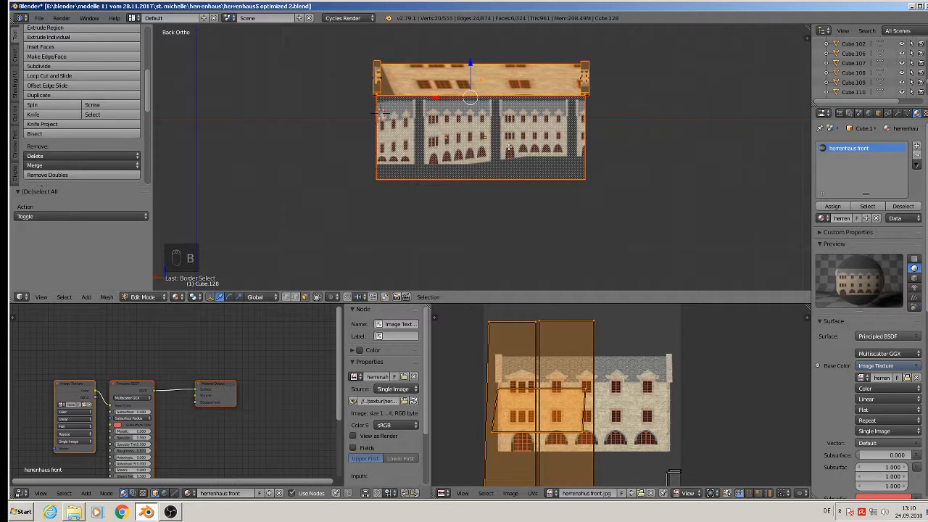
middle_drag(509, 146, 635, 198)
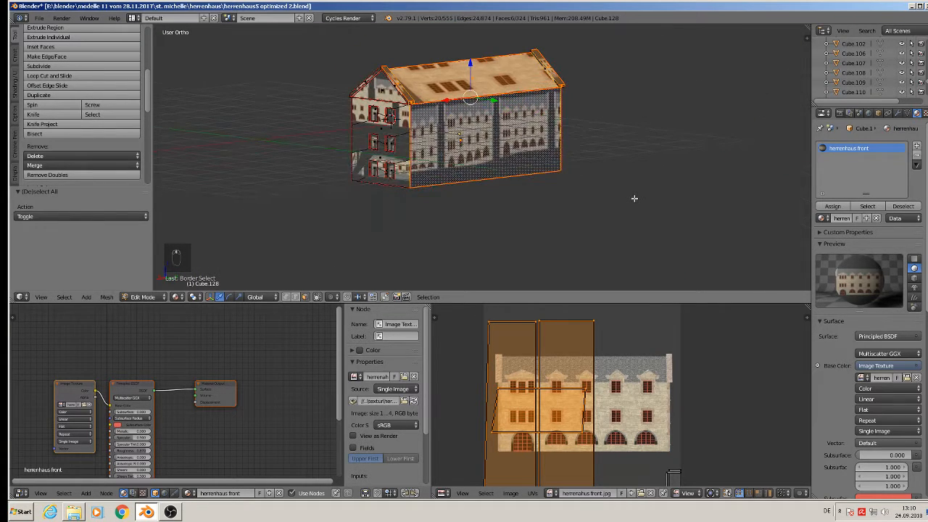
key(ctrl+KP_1)
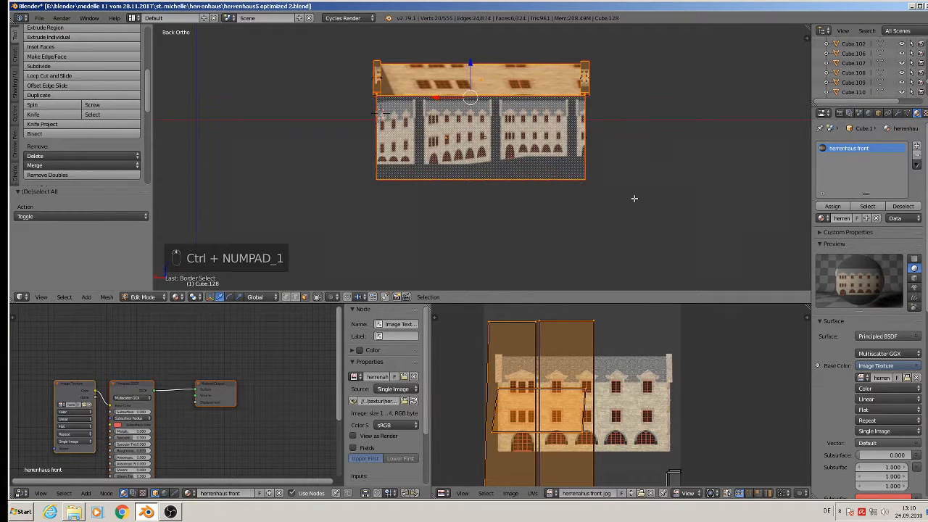
- Add a second material slot with a new material named herrenhaus back
click(917, 147)
click(841, 219)
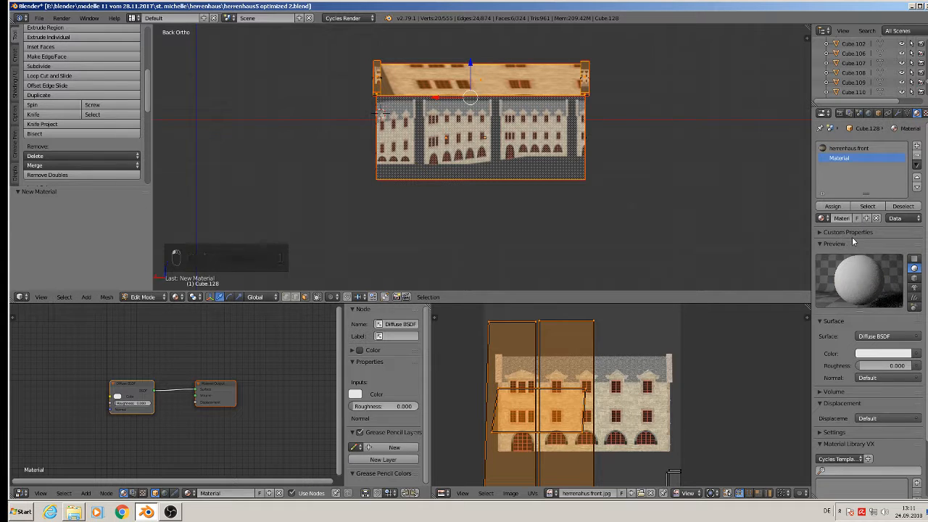
text(herr)
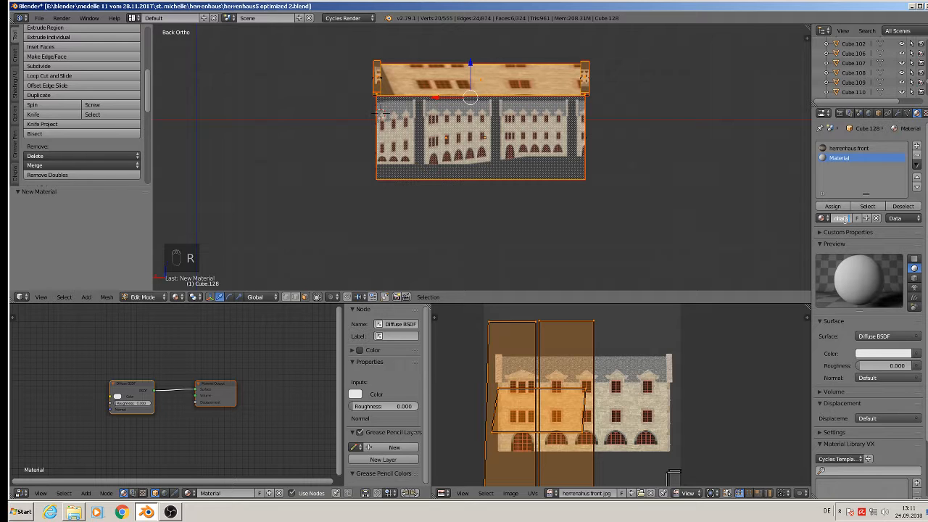
text(enhaus back)
key(Return)
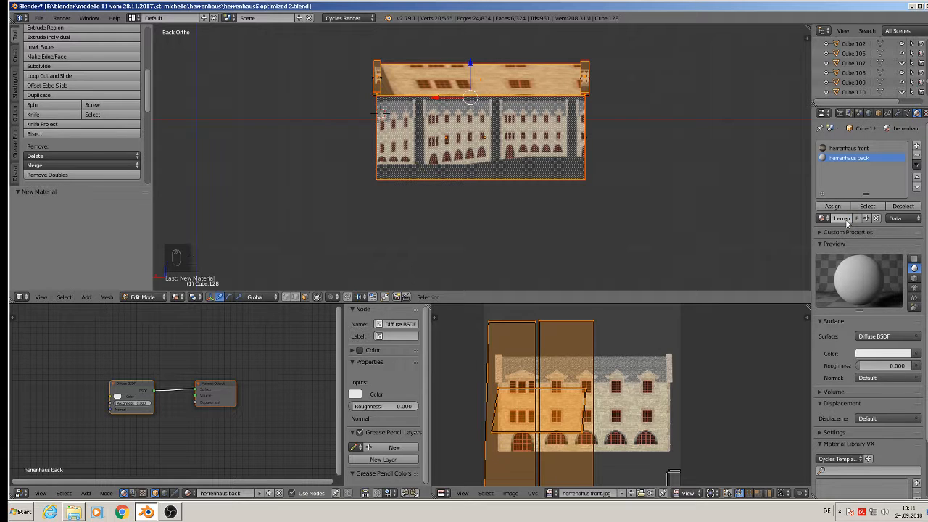
- Give the herrenhaus back material a Principled BSDF surface with roughness 0.907 and an Image Texture as base color
click(895, 335)
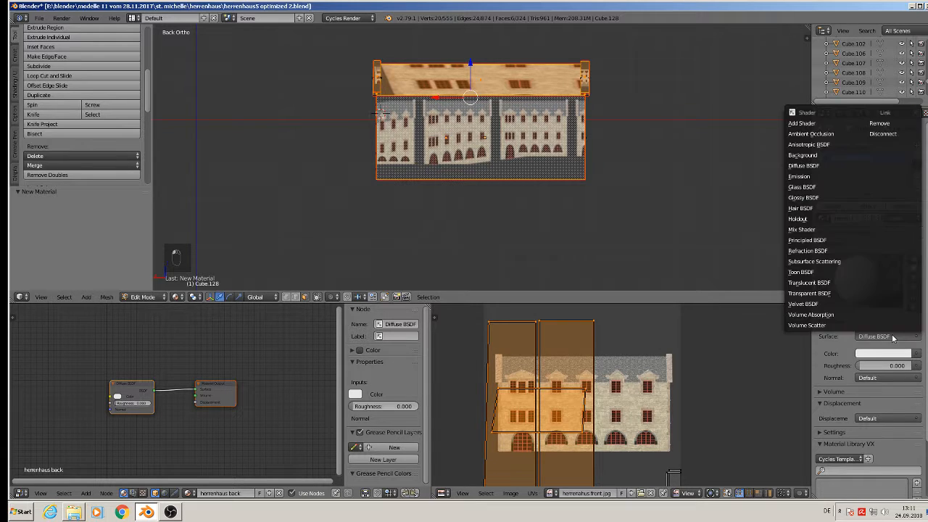
click(844, 246)
scroll(870, 326, down, 1)
drag(878, 392, 903, 393)
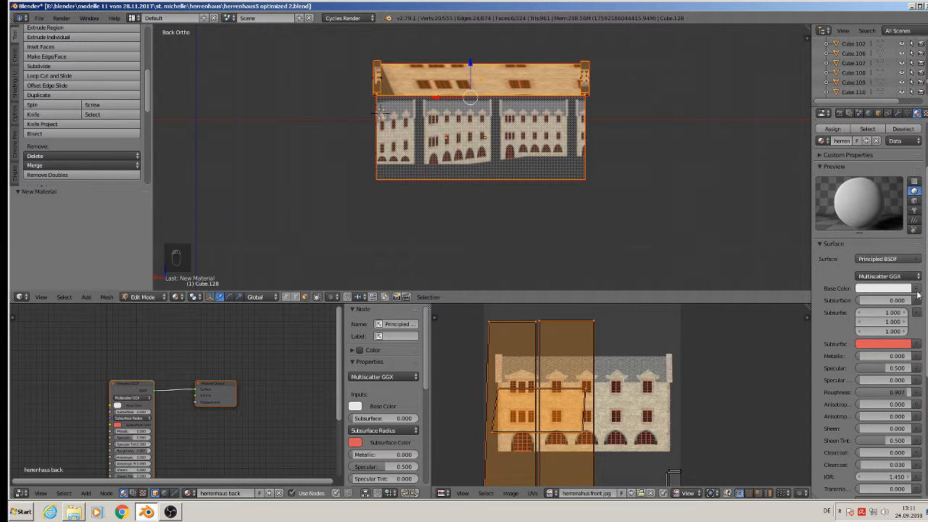
click(916, 288)
click(729, 203)
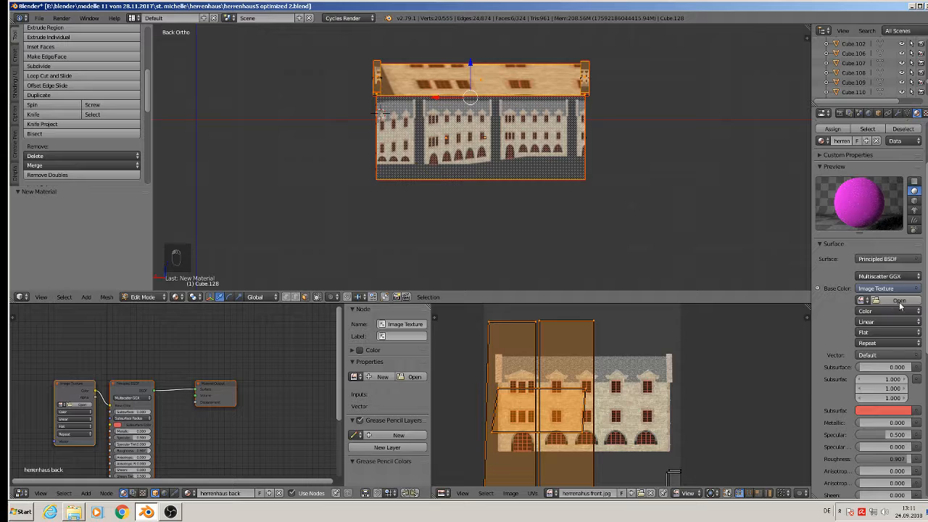
- Load herrenahus back.jpg from the textur folder as the base color image and assign the herrenhaus back material to the selected faces
click(862, 305)
click(34, 224)
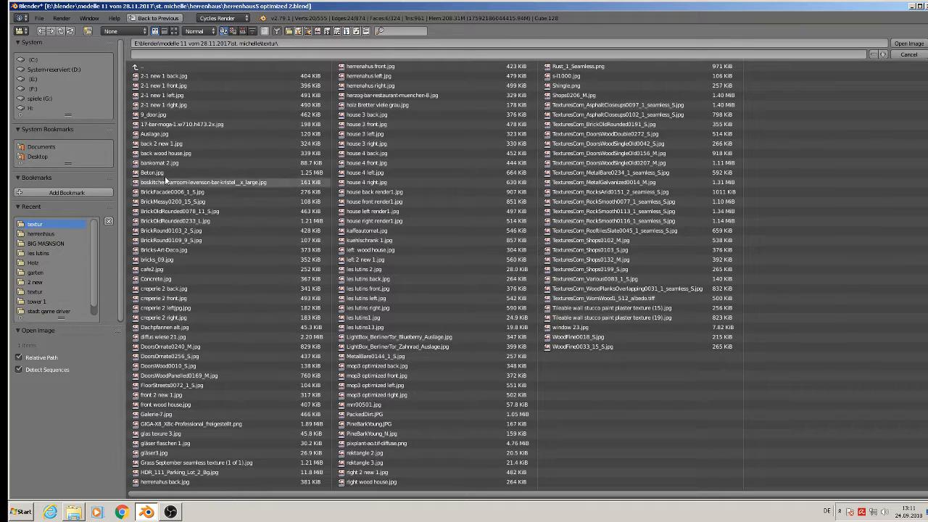
click(174, 32)
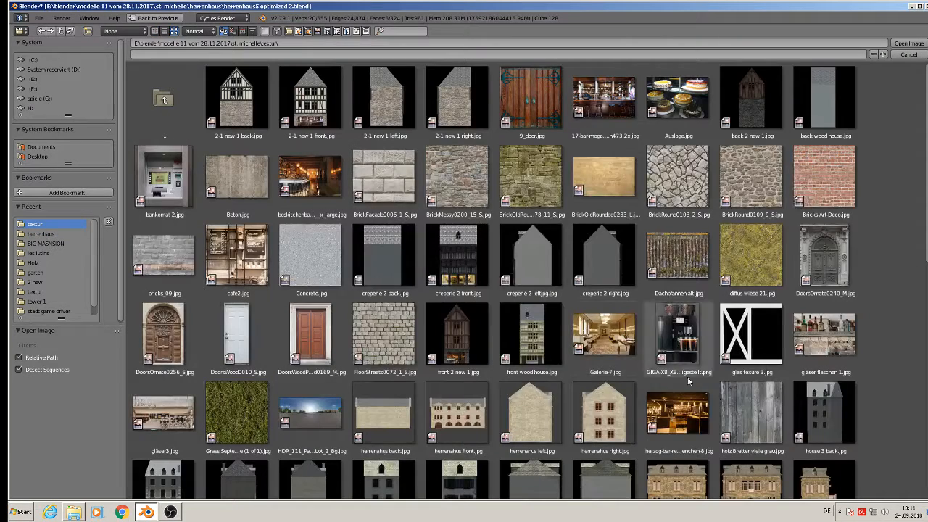
double_click(386, 432)
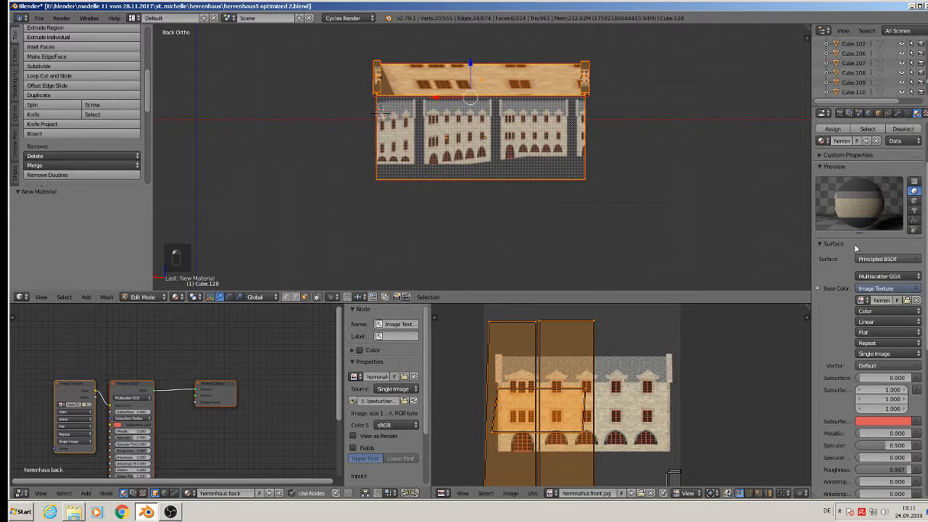
scroll(877, 227, up, 3)
click(833, 206)
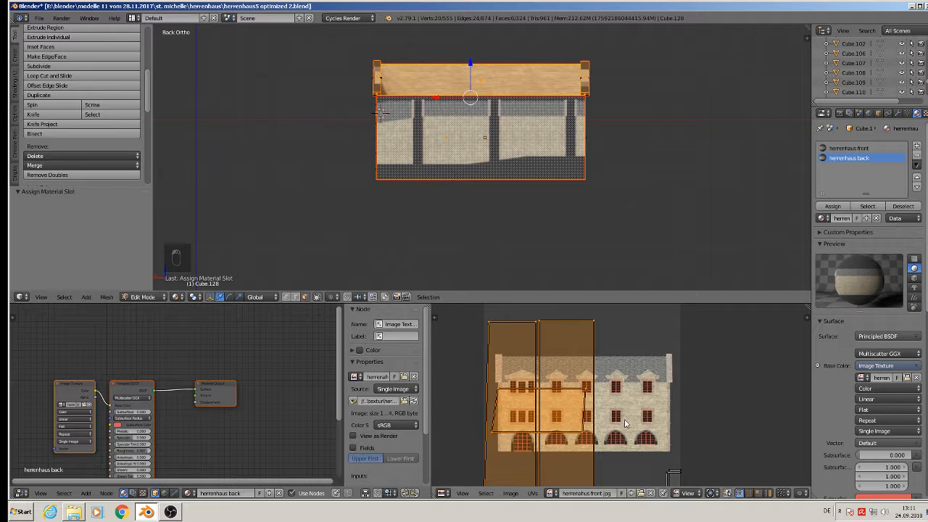
- Unlink the front image from the UV editor and unwrap the selected back faces with Project From View
scroll(638, 457, down, 1)
click(663, 493)
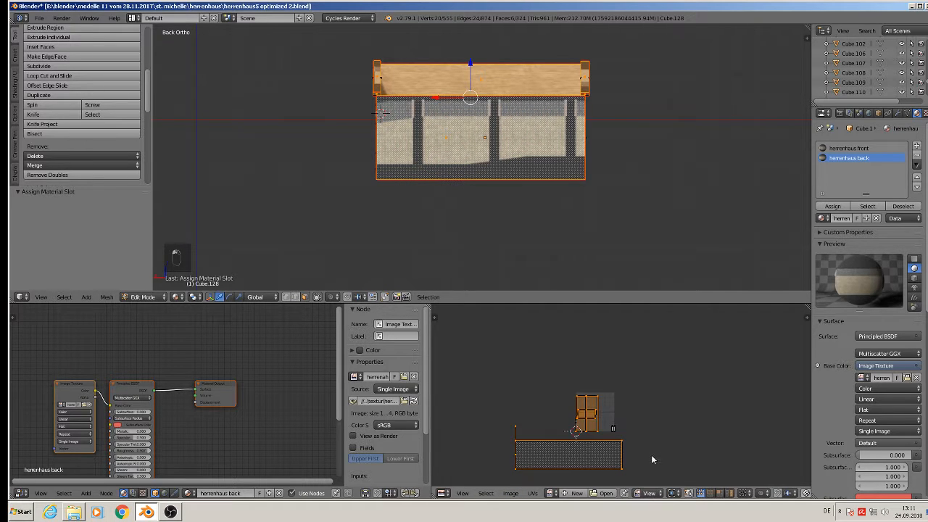
scroll(647, 442, down, 2)
key(a)
key(a)
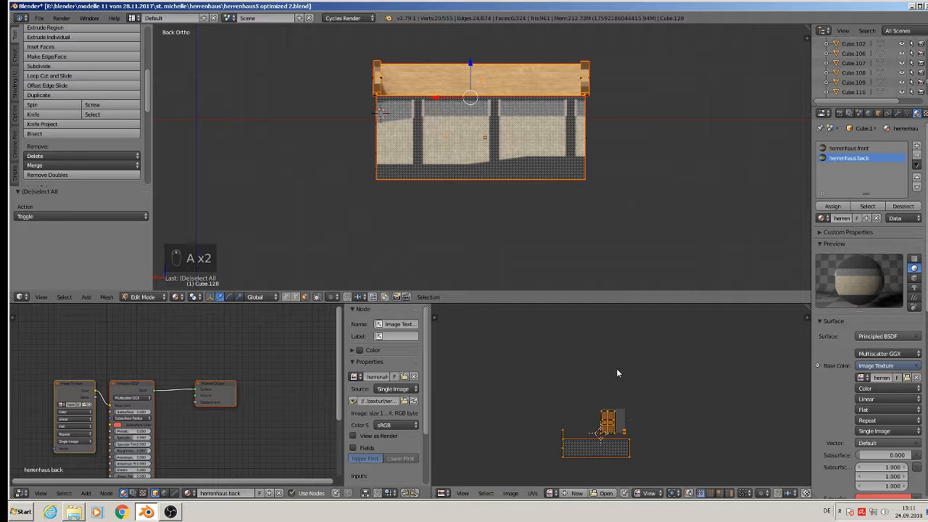
key(u)
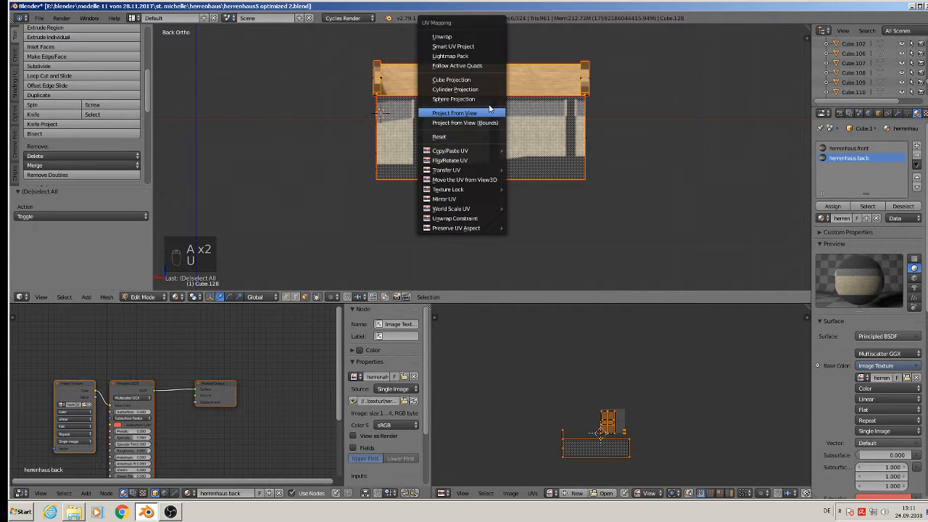
click(490, 114)
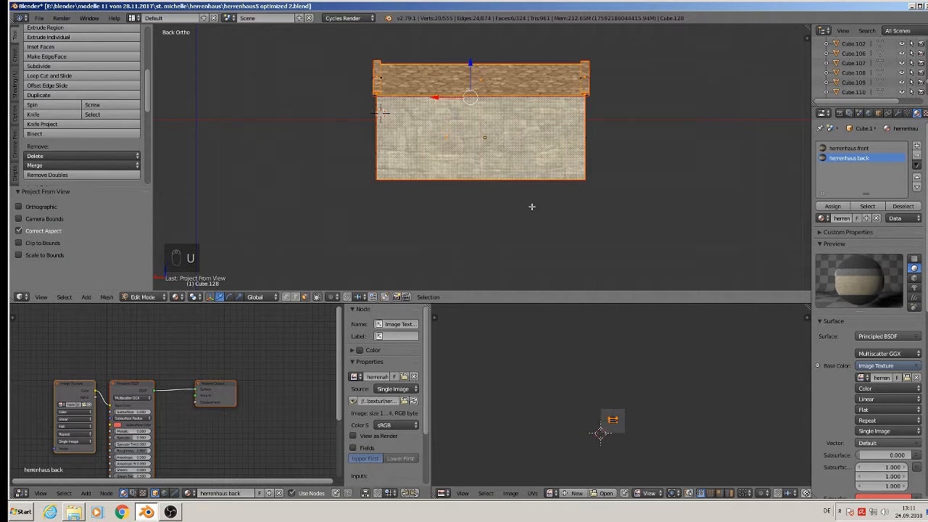
- Display the existing image herrenahus back.jpg behind the UV layout in the UV editor
scroll(638, 433, up, 5)
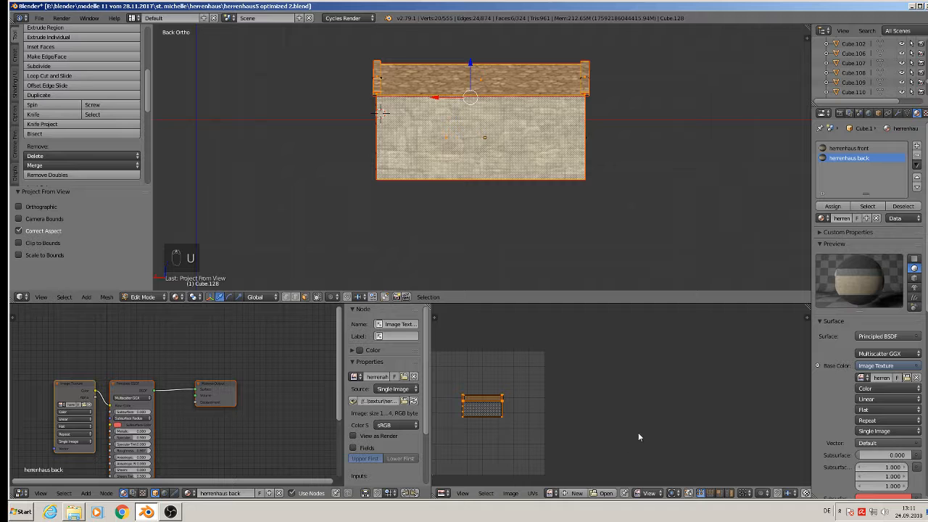
click(552, 493)
scroll(620, 441, down, 10)
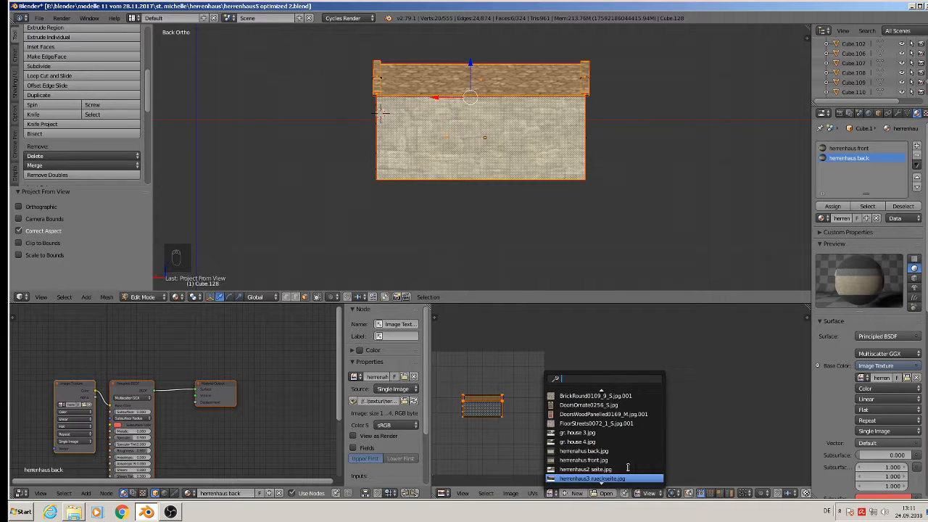
click(615, 451)
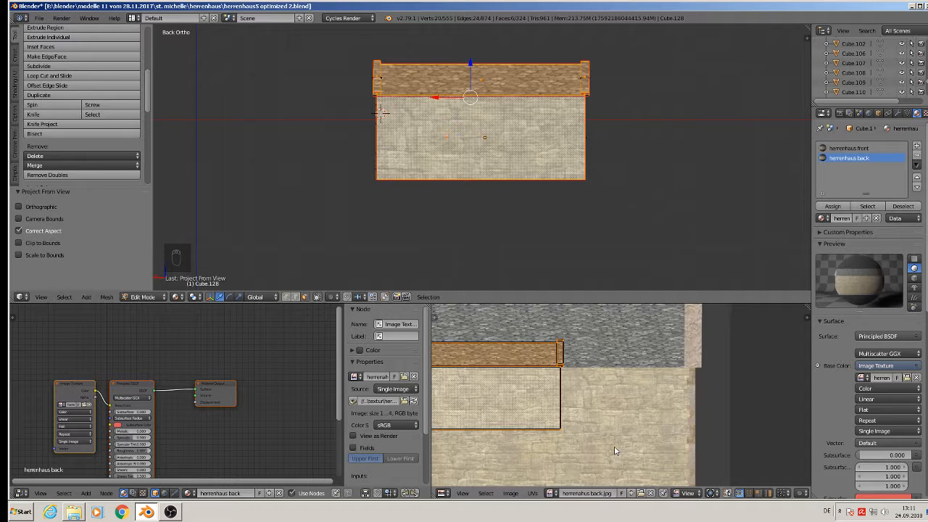
- Scale the back UV layout by about 2.708, move it by about -0.005, -0.064 onto the back facade, and leave Edit Mode
scroll(617, 446, down, 3)
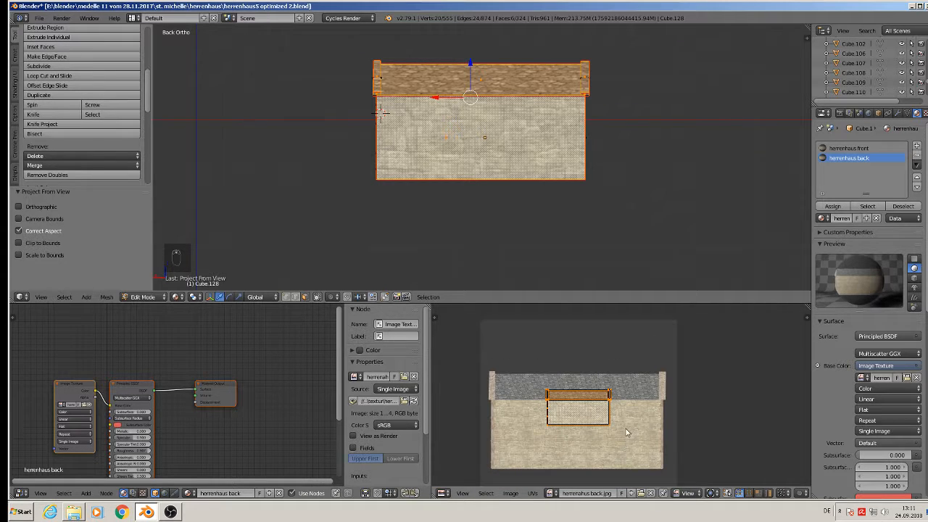
key(s)
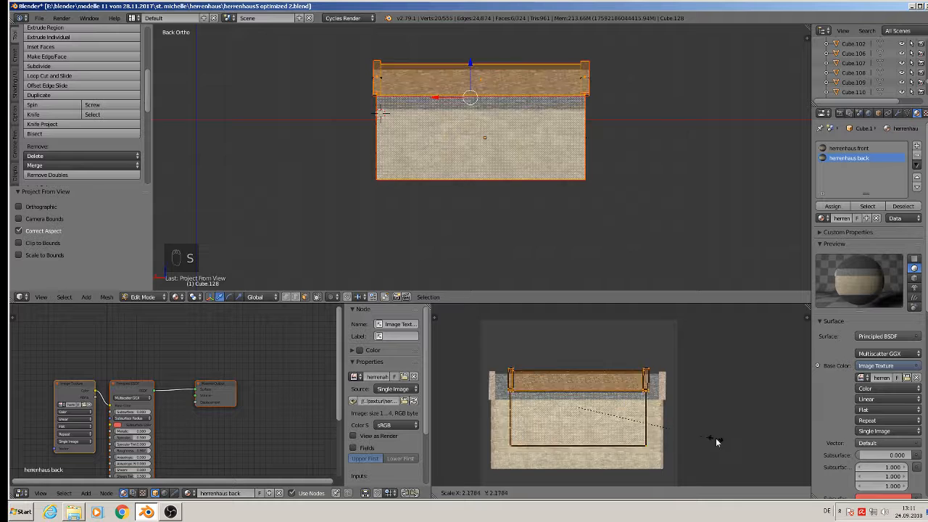
click(748, 428)
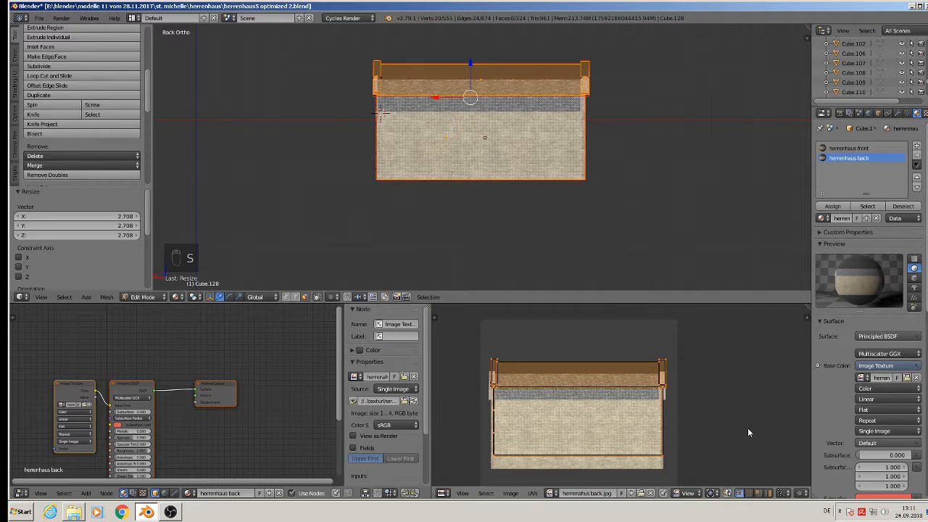
key(g)
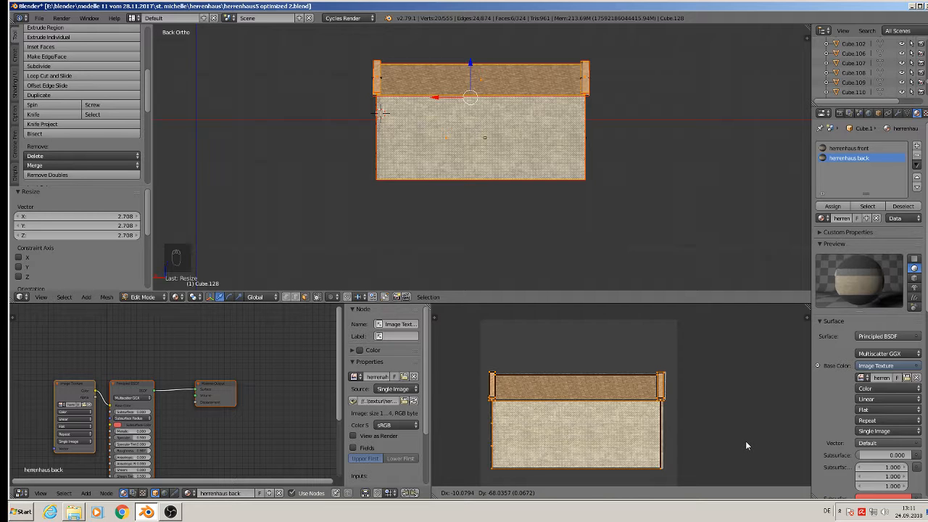
click(747, 440)
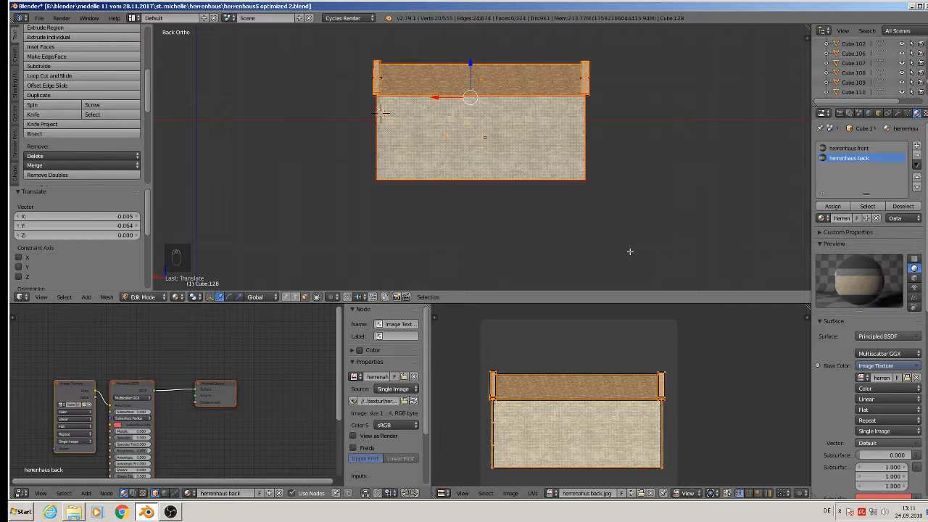
key(Tab)
- In right orthographic view, add a third material slot with a new material named herremnhaus right
middle_drag(586, 184, 669, 213)
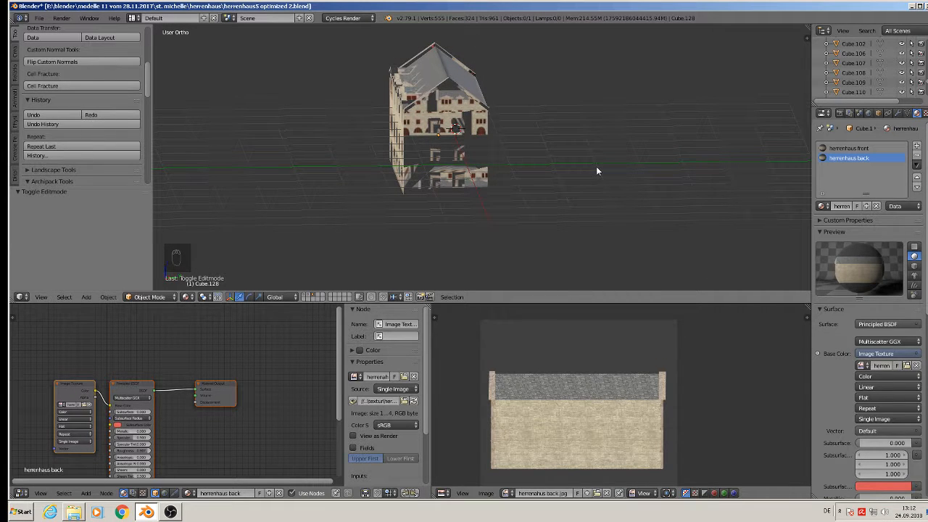
key(KP_3)
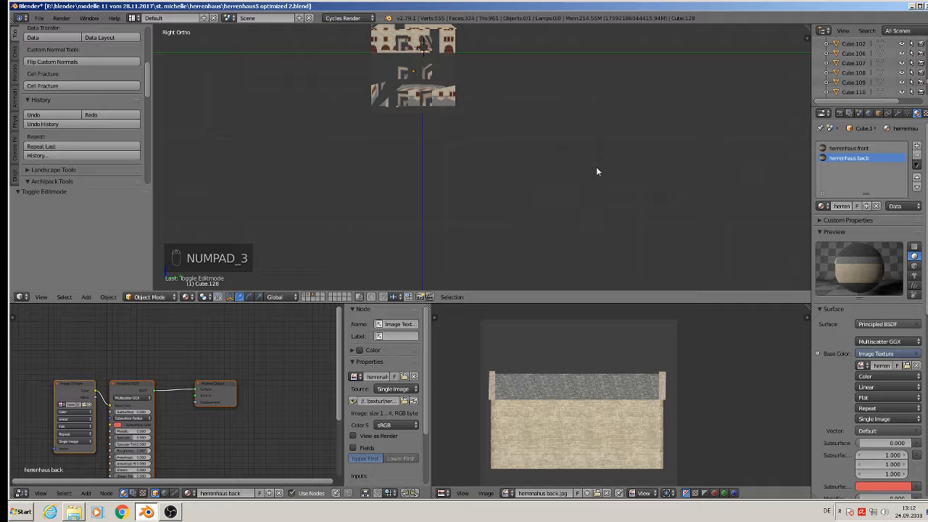
shift+middle_drag(417, 138, 432, 280)
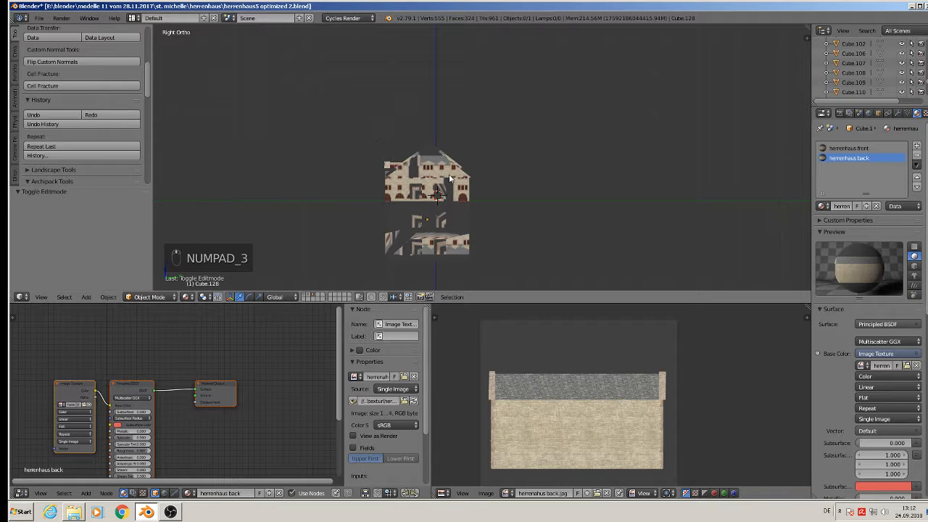
scroll(473, 188, up, 1)
click(917, 146)
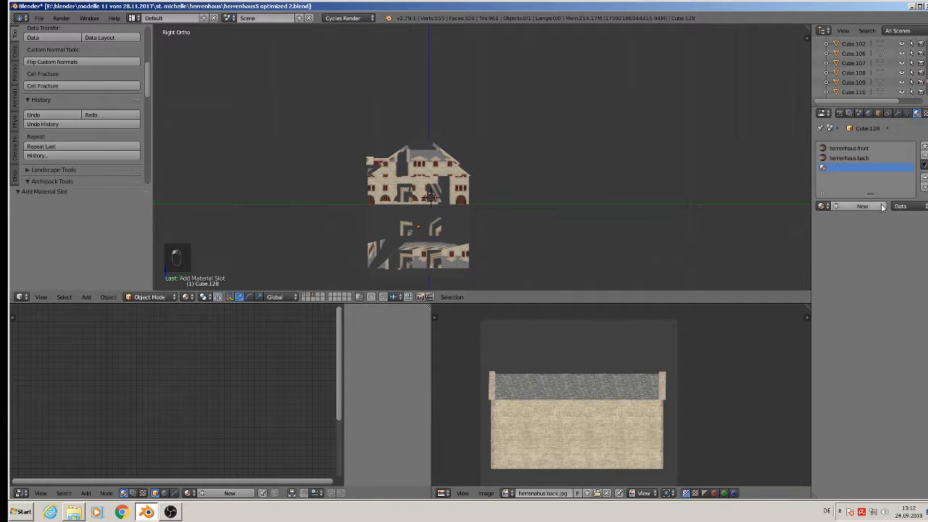
click(860, 205)
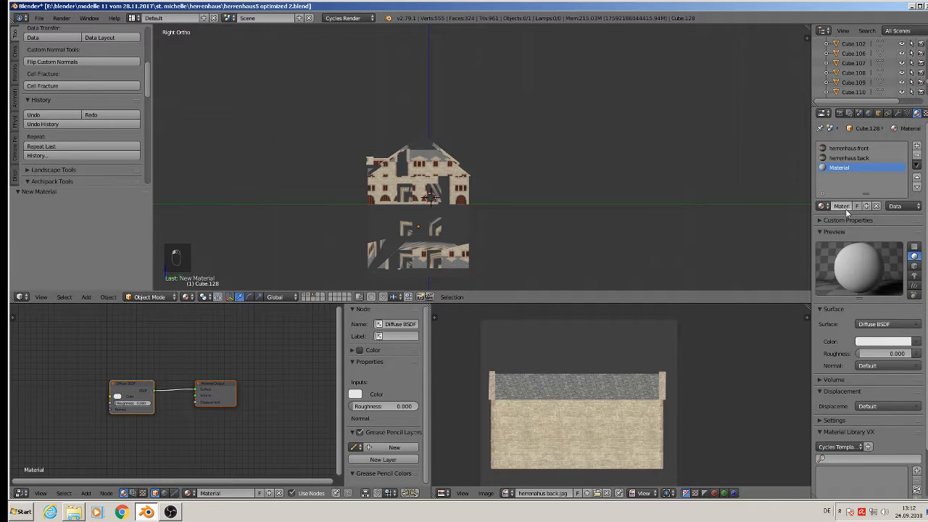
click(843, 206)
text(herrenhaus right)
key(Return)
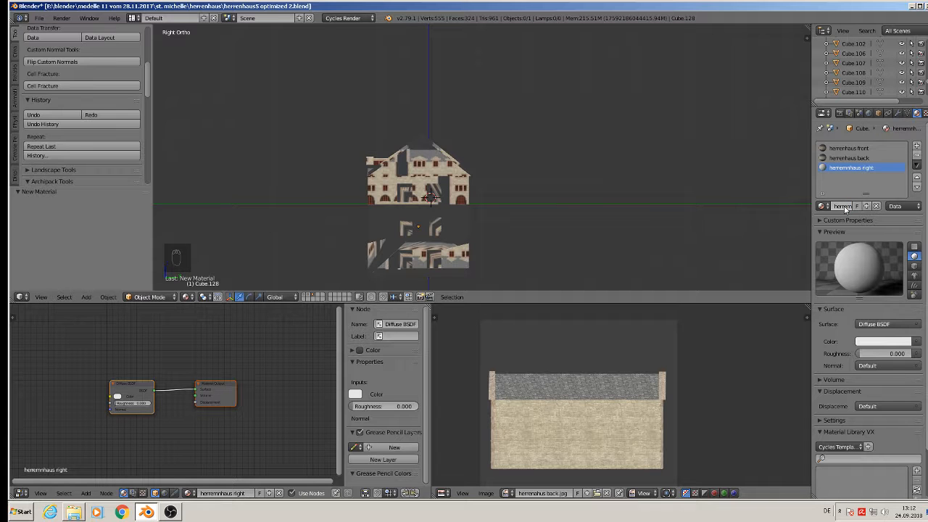
- Give the herremnhaus right material a Principled BSDF surface with roughness 0.806 and an Image Texture as base color
click(880, 328)
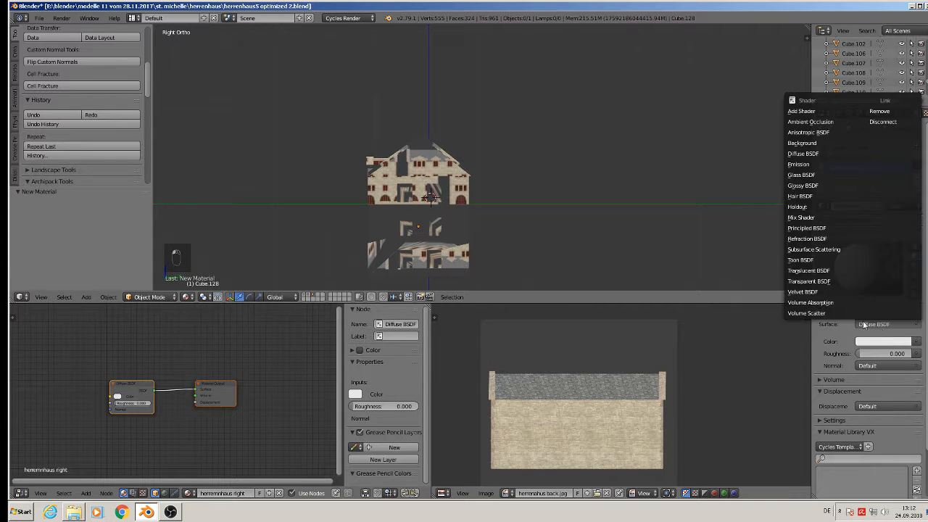
click(834, 228)
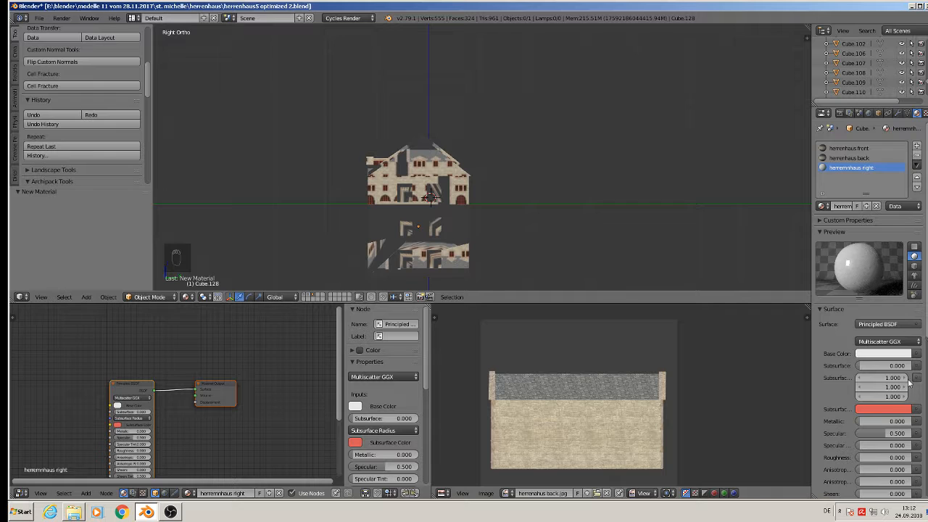
drag(866, 458, 901, 458)
click(917, 354)
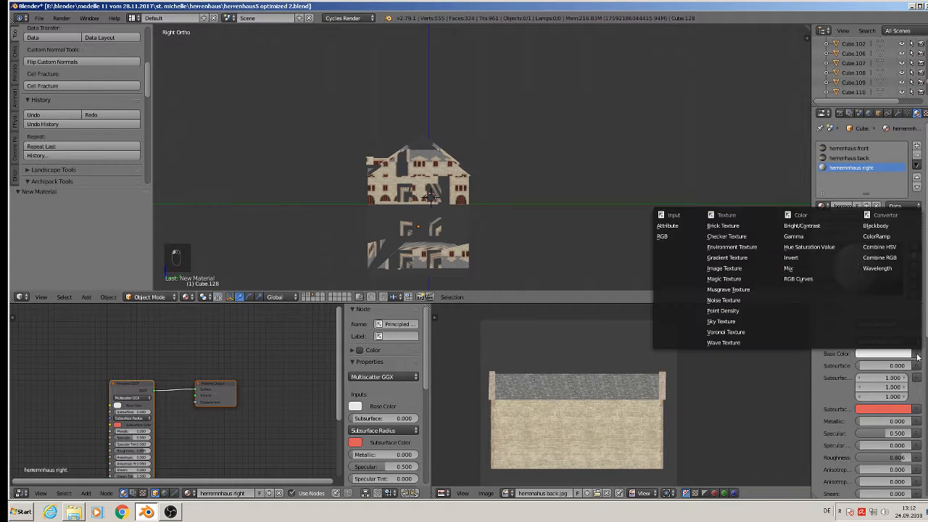
click(747, 268)
- Load herrenahus right.jpg from the textur folder as the base color image
click(878, 363)
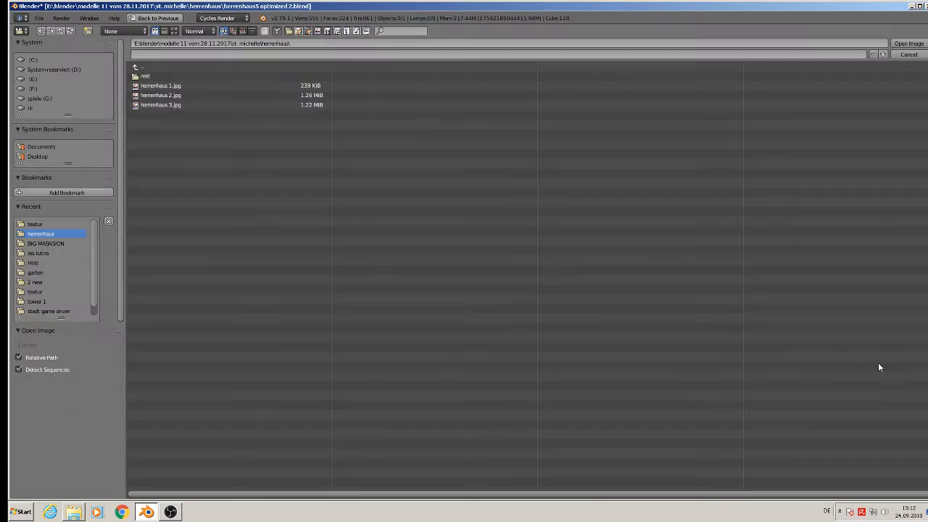
click(48, 224)
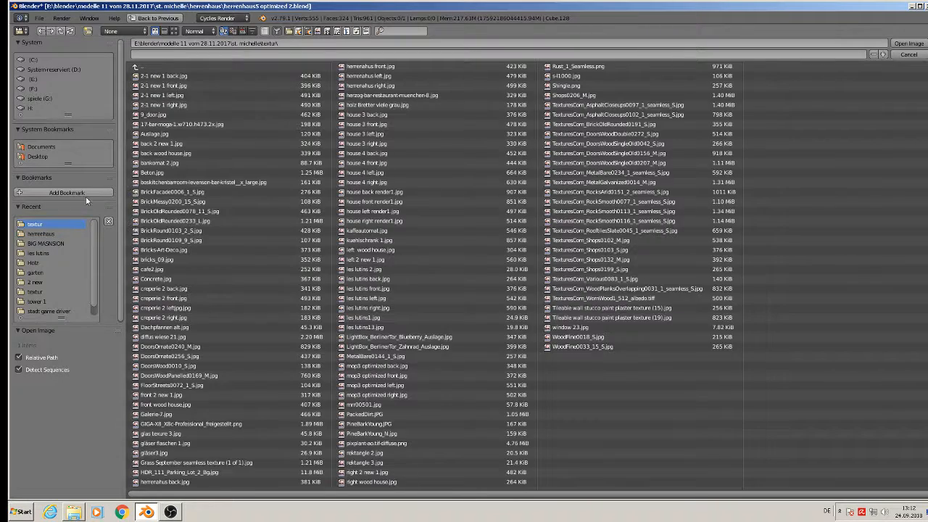
click(174, 31)
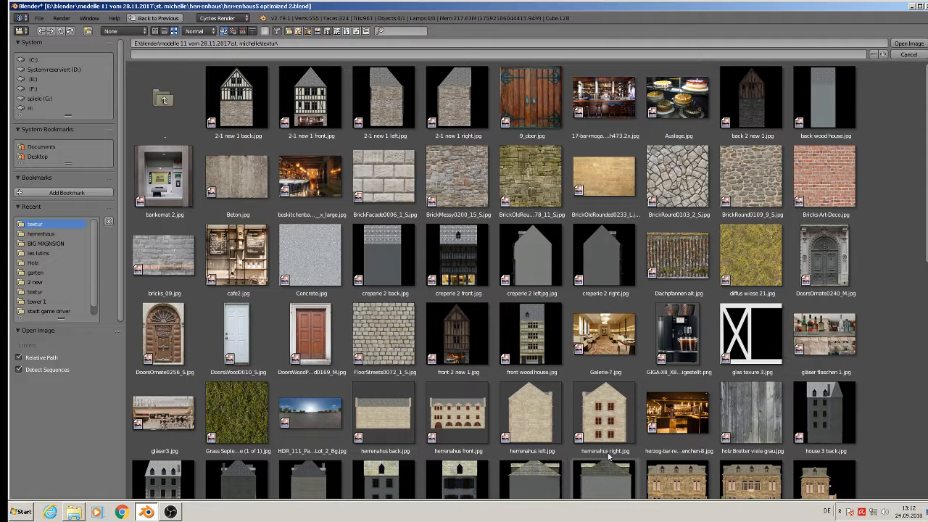
double_click(609, 429)
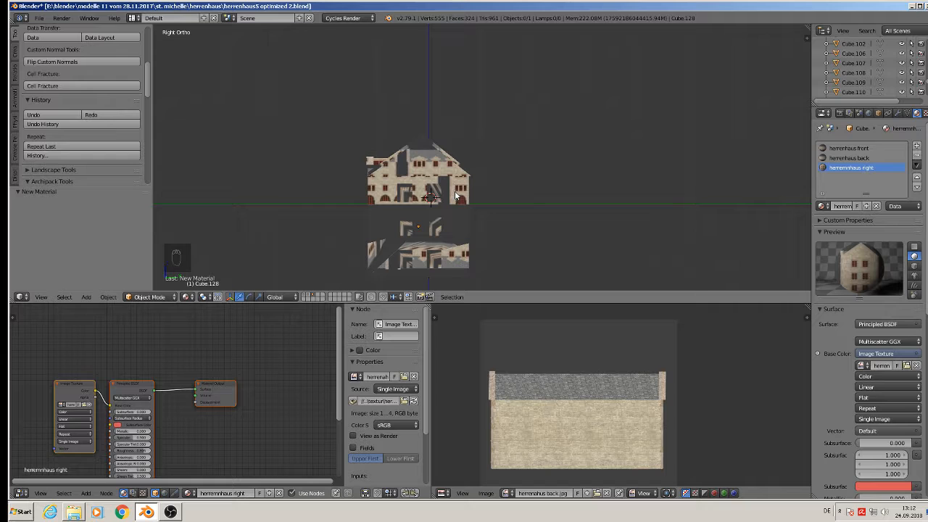
- In Edit Mode, clear the face selection and box-select the faces visible on the house's right side
key(Tab)
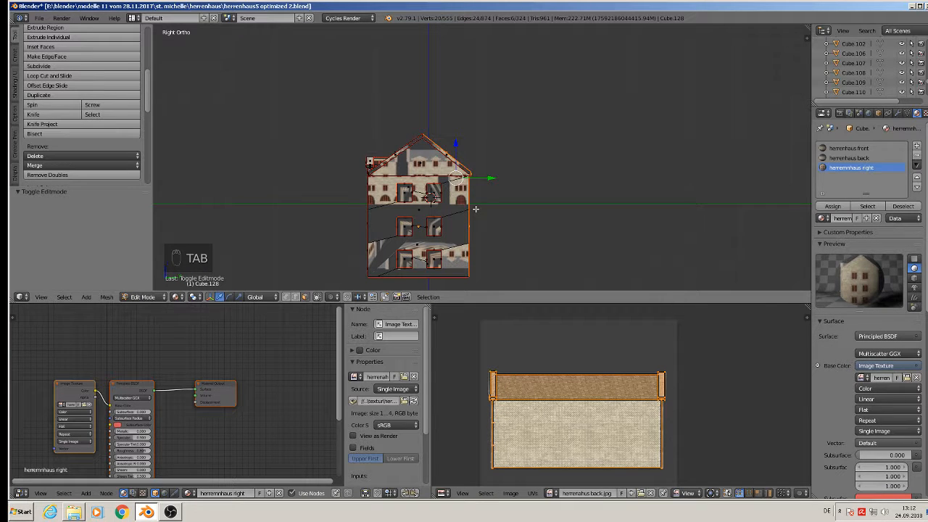
key(a)
key(a)
shift+middle_drag(570, 215, 582, 188)
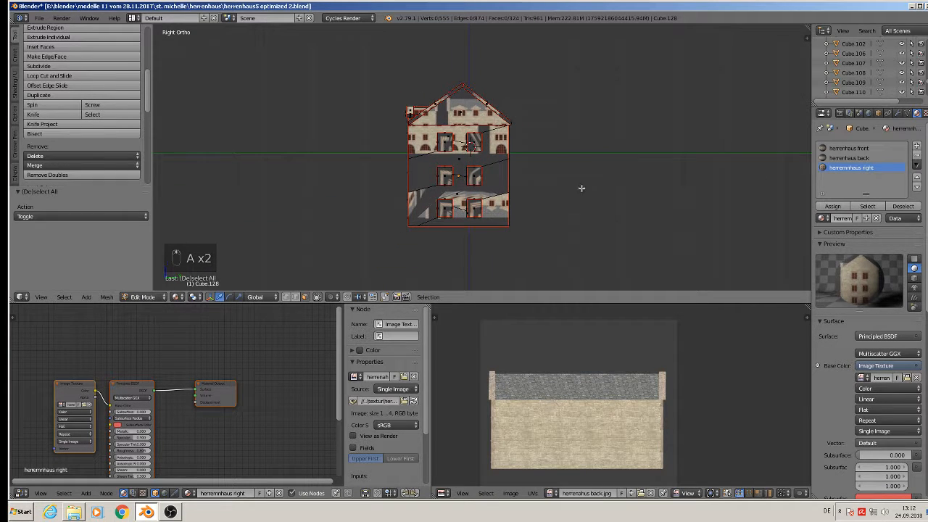
key(b)
drag(545, 269, 312, 49)
- Circle-deselect the dormer faces so only the right gable side stays selected, and return to right orthographic view
middle_drag(540, 227, 631, 269)
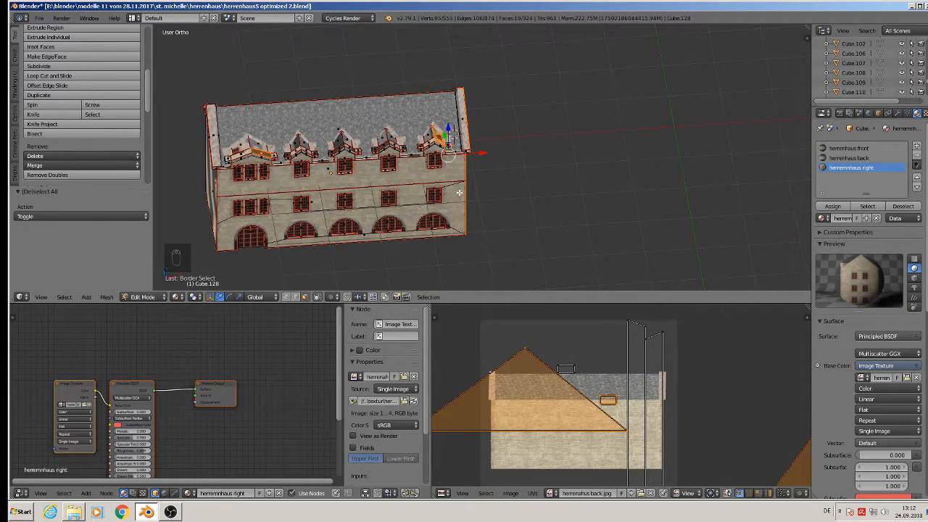
middle_drag(459, 193, 457, 152)
scroll(455, 147, up, 4)
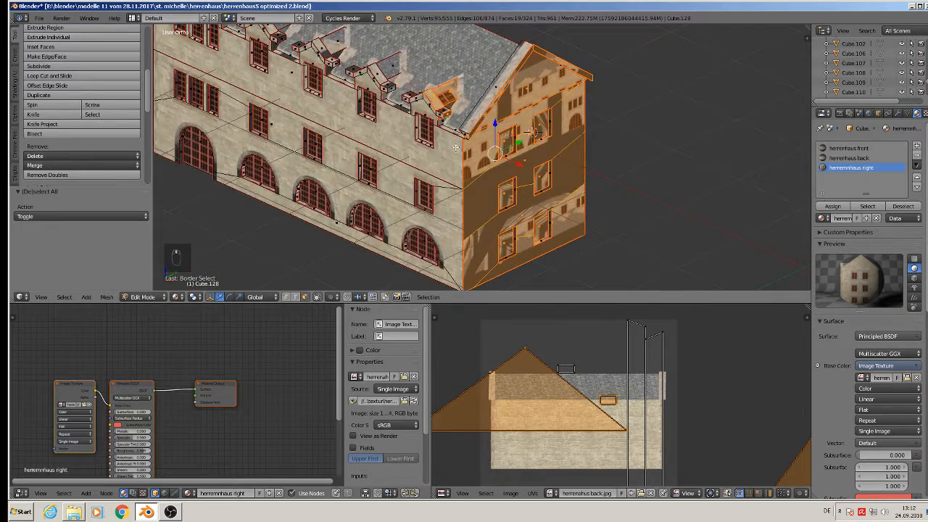
scroll(459, 114, down, 2)
scroll(447, 115, down, 2)
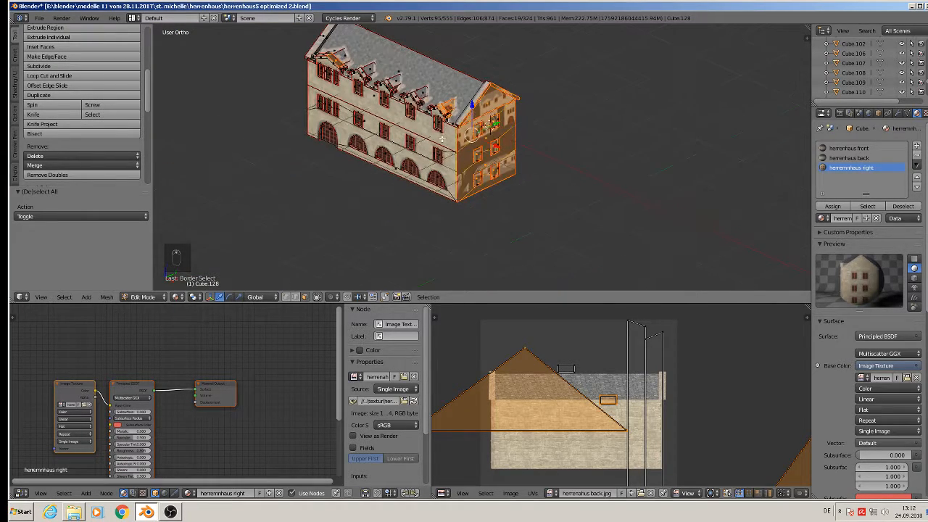
key(c)
middle_click(443, 109)
middle_click(330, 60)
right_click(335, 60)
middle_drag(354, 74, 400, 96)
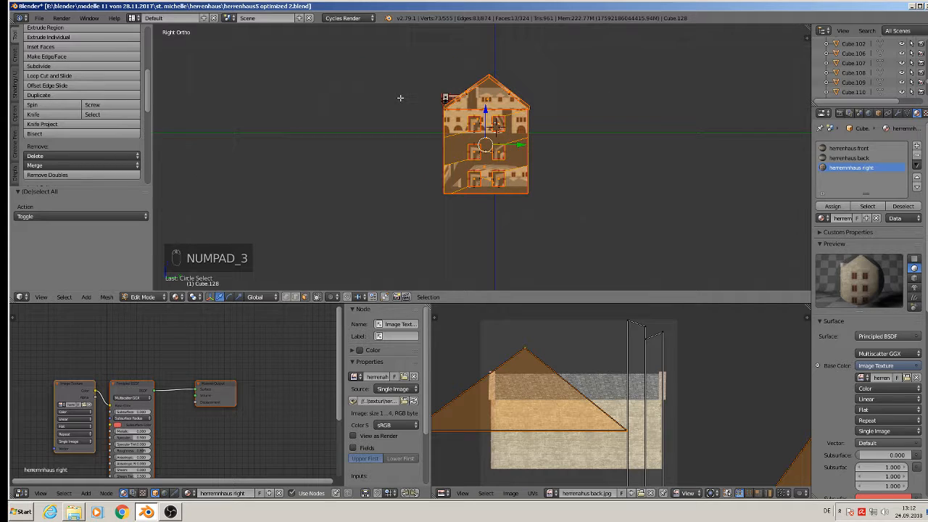
- Try adding the right-facing faces of the dormer nearest the right gable to the current face selection
scroll(446, 97, up, 7)
shift+right_click(425, 66)
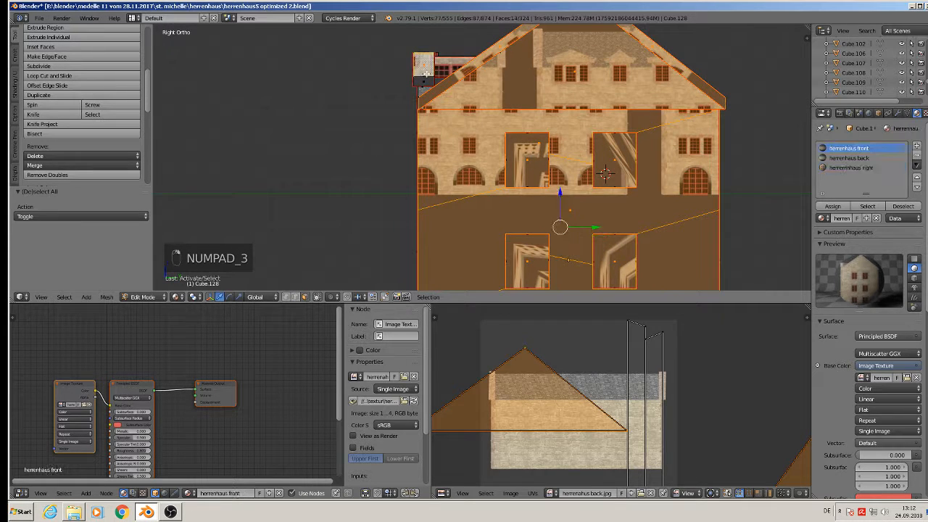
shift+right_click(425, 83)
shift+right_click(446, 69)
shift+right_click(436, 82)
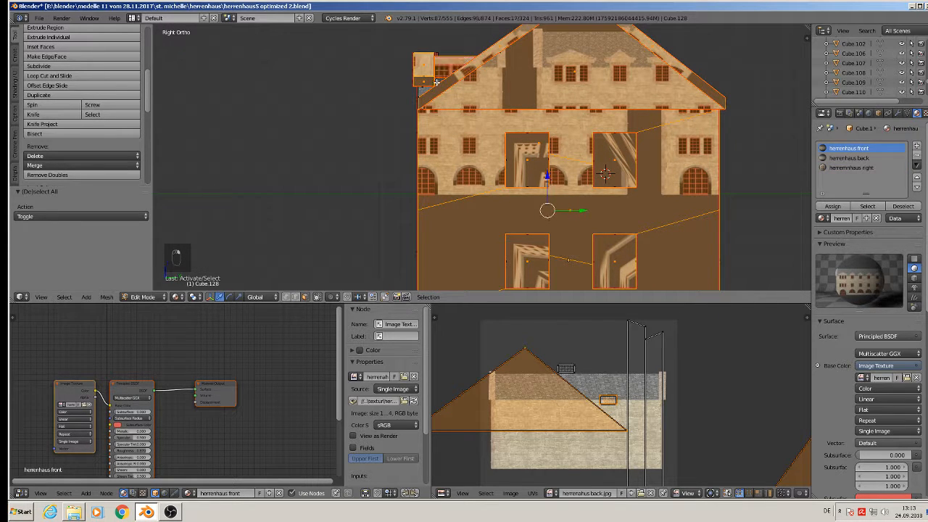
shift+right_click(421, 91)
middle_drag(420, 91, 537, 145)
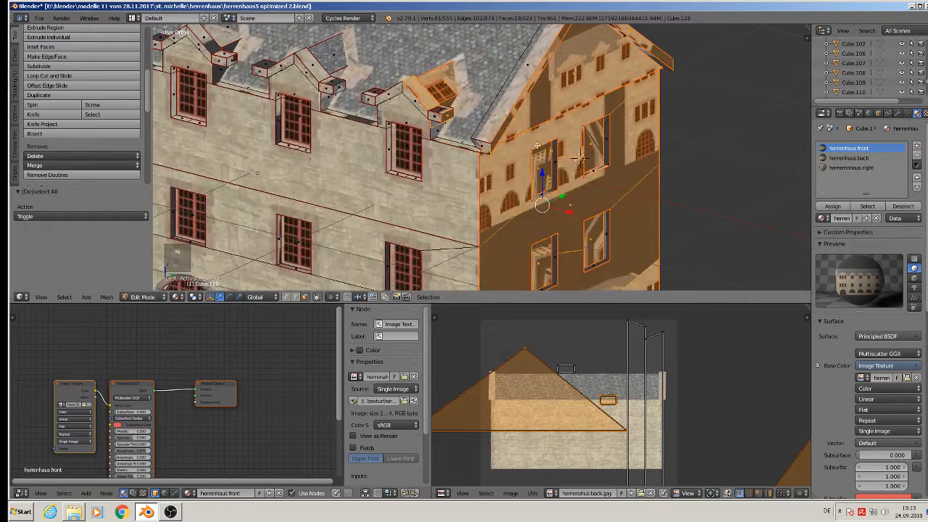
shift+right_click(438, 132)
middle_drag(438, 131, 593, 187)
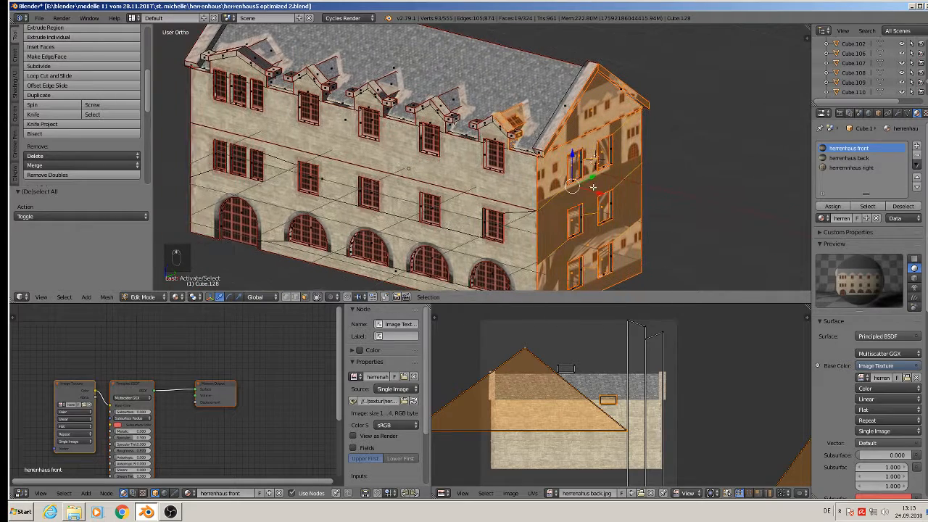
- Try adding the right-facing roof and wall faces of the second dormer from the right gable to the selection
shift+right_click(454, 102)
shift+right_click(455, 118)
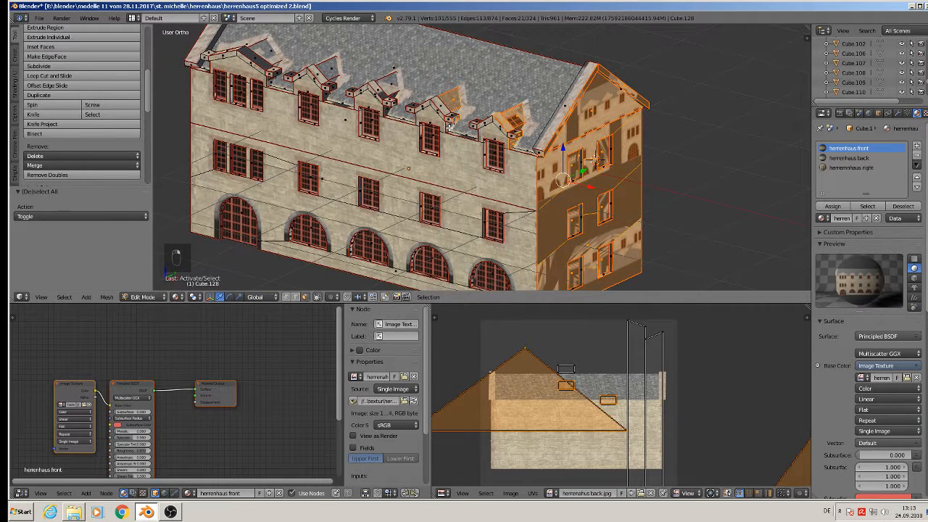
shift+right_click(450, 127)
middle_drag(450, 126, 359, 118)
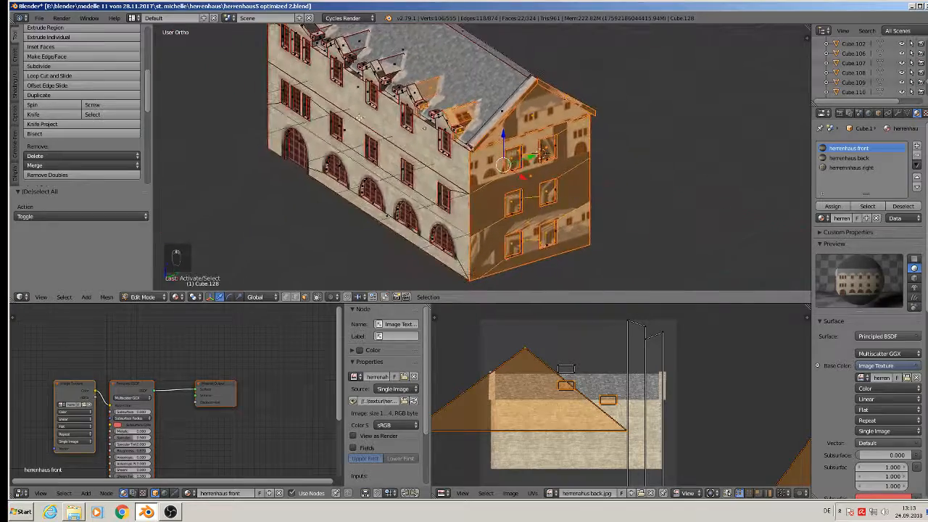
shift+right_click(427, 103)
shift+middle_drag(367, 66, 461, 105)
shift+right_click(486, 110)
scroll(485, 110, up, 3)
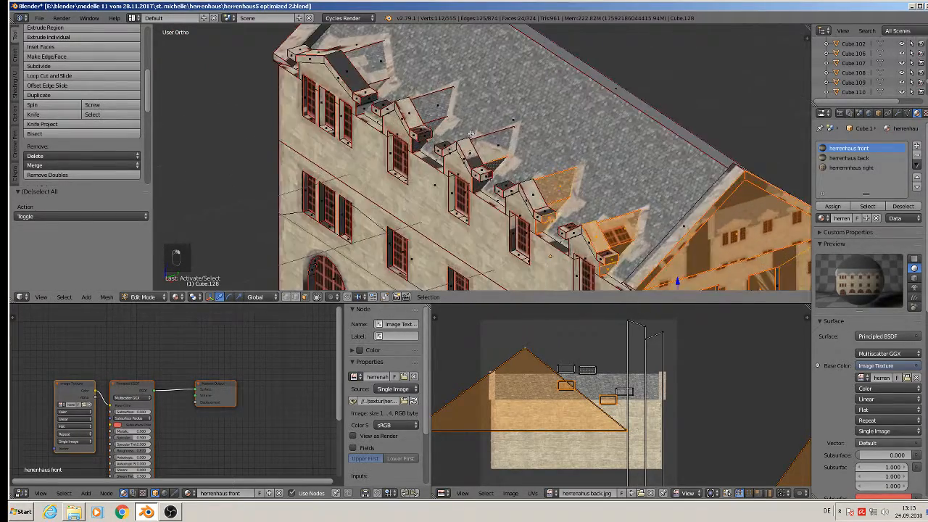
- Try adding the matching right-facing faces of the third dormer from the right gable to the selection
shift+right_click(480, 142)
shift+right_click(471, 150)
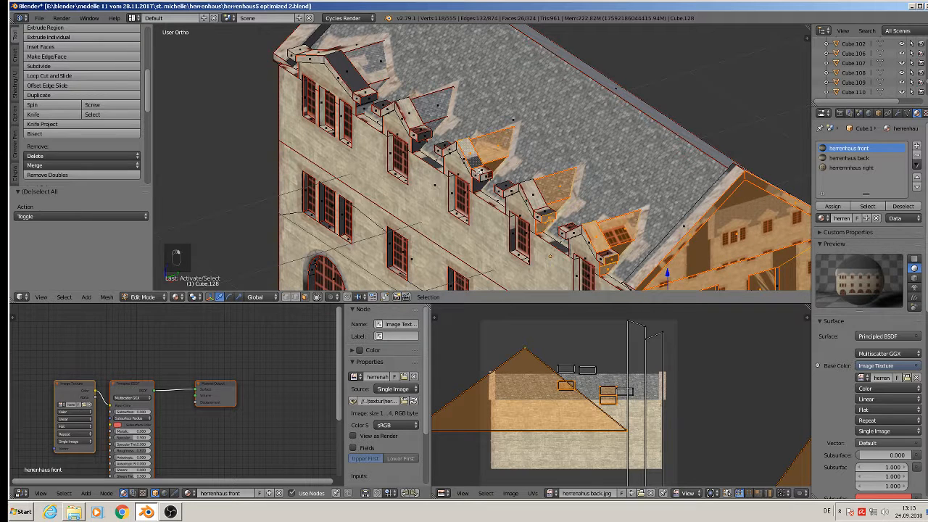
shift+right_click(484, 175)
shift+right_click(491, 177)
scroll(502, 191, down, 6)
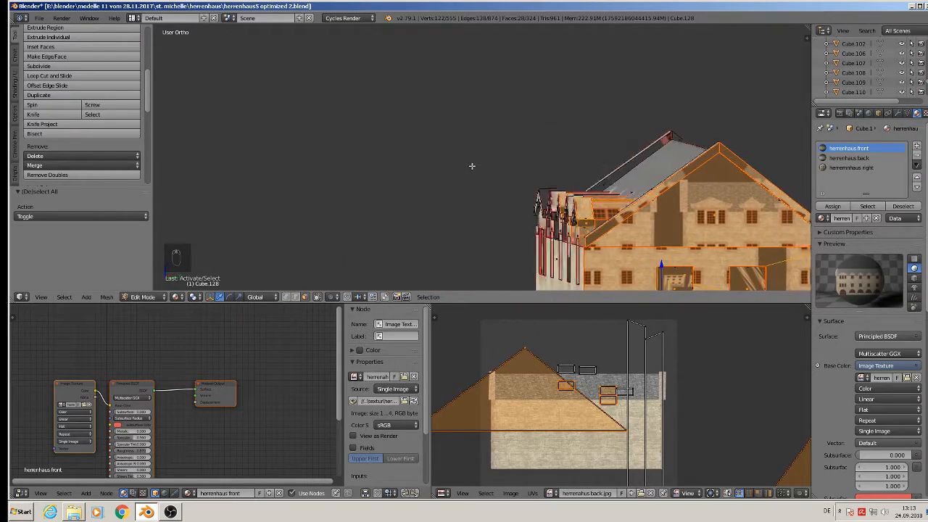
- Circle-deselect all the added dormer faces, keeping the right gable side selected
middle_drag(472, 166, 525, 190)
key(c)
mouse_move(613, 240)
middle_down()
mouse_move(598, 220)
mouse_move(540, 195)
mouse_move(540, 228)
mouse_move(457, 171)
mouse_move(464, 163)
middle_up()
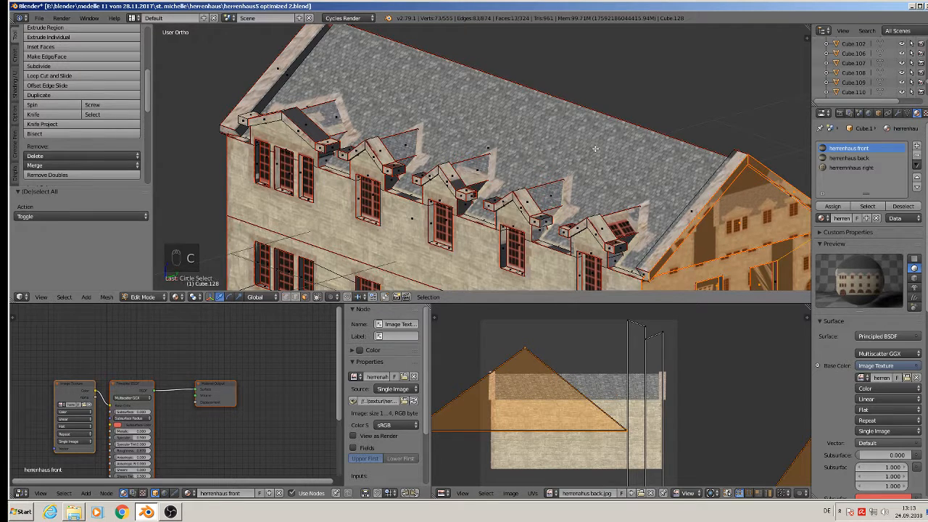
- In right orthographic view, assign the herremnhaus right material to the selected gable-side faces
scroll(595, 148, down, 4)
middle_drag(642, 185, 574, 180)
key(KP_3)
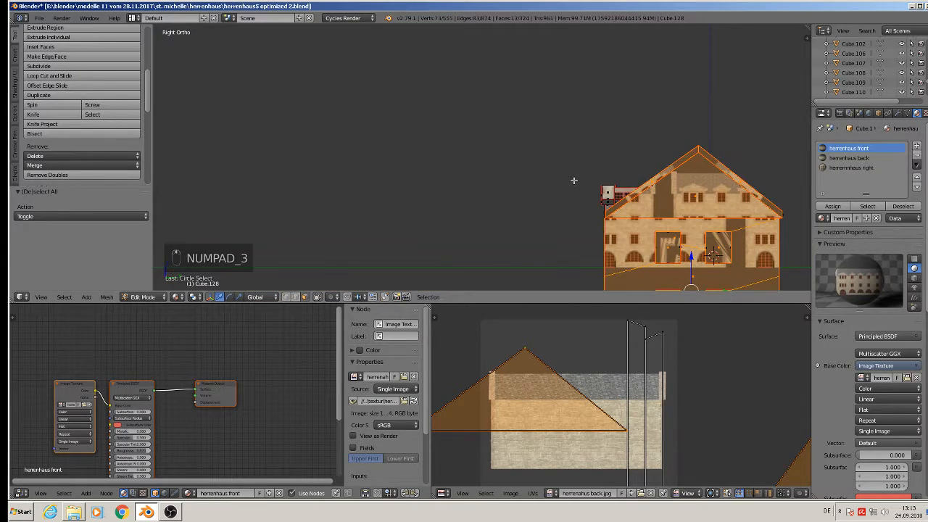
shift+middle_drag(498, 151, 307, 64)
scroll(472, 168, down, 3)
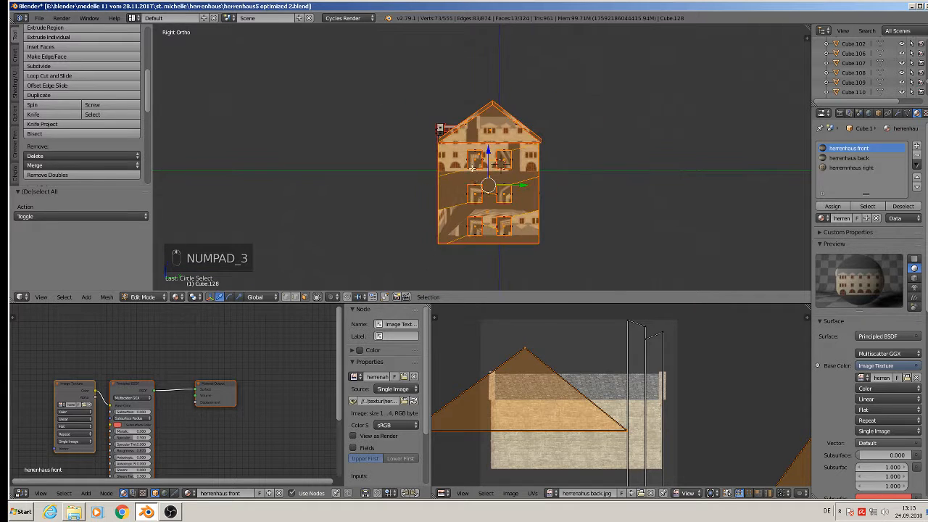
scroll(477, 185, up, 2)
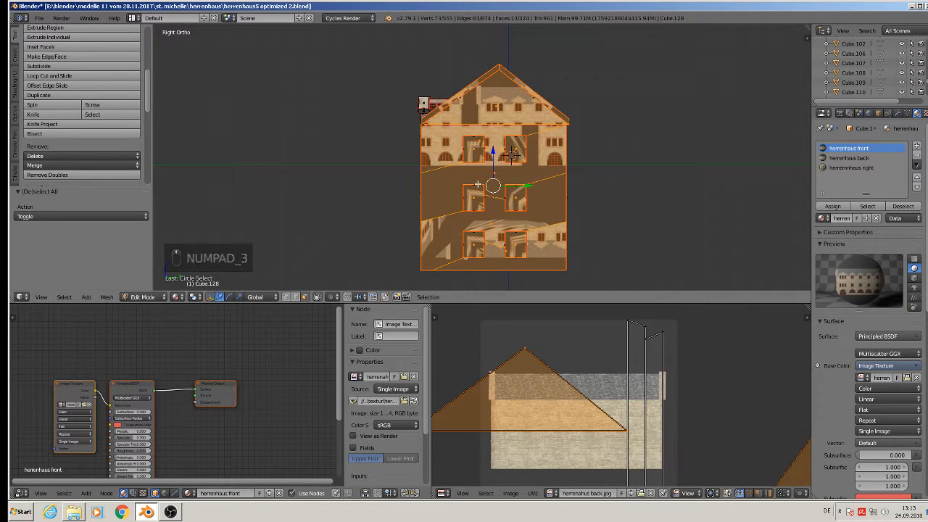
click(852, 167)
click(833, 206)
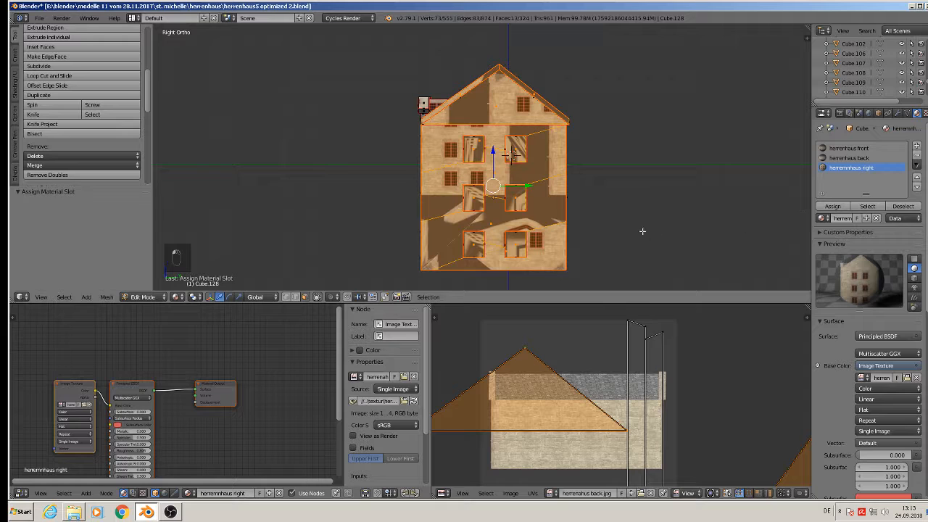
- Unwrap the selected right-side faces with Project From View
scroll(635, 358, down, 3)
scroll(534, 187, down, 2)
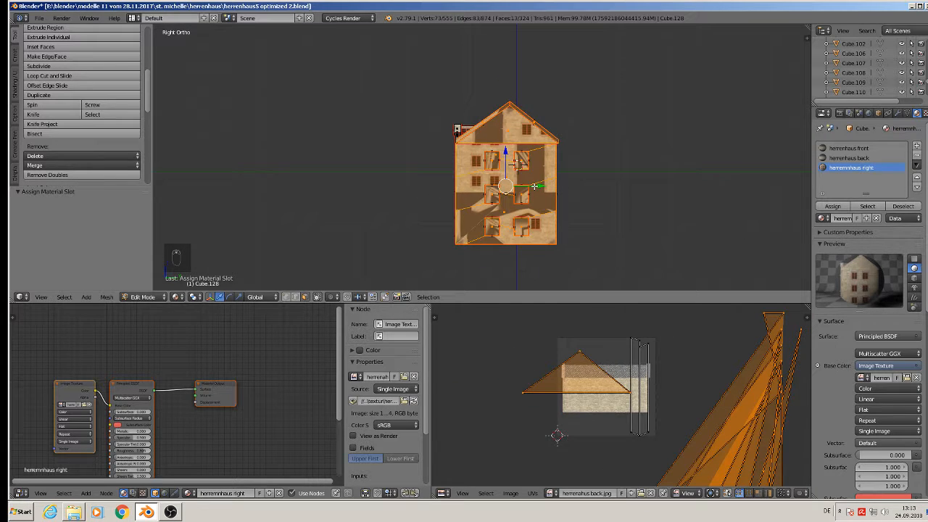
key(u)
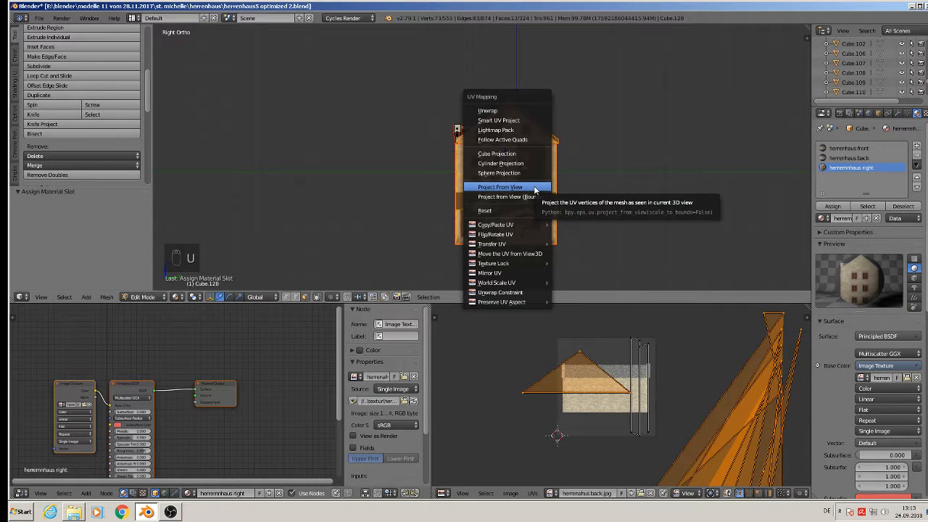
click(536, 188)
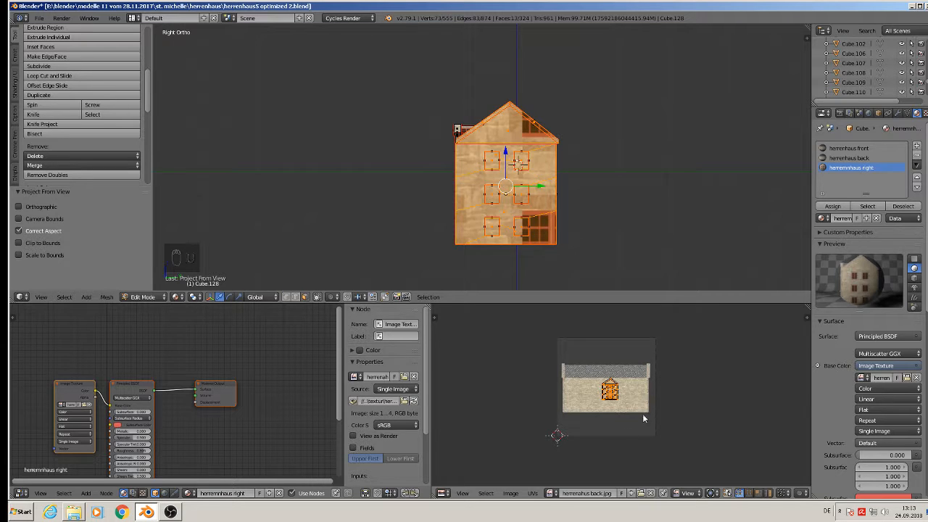
- Replace the back image in the UV editor with herrenahus right.jpg
click(650, 494)
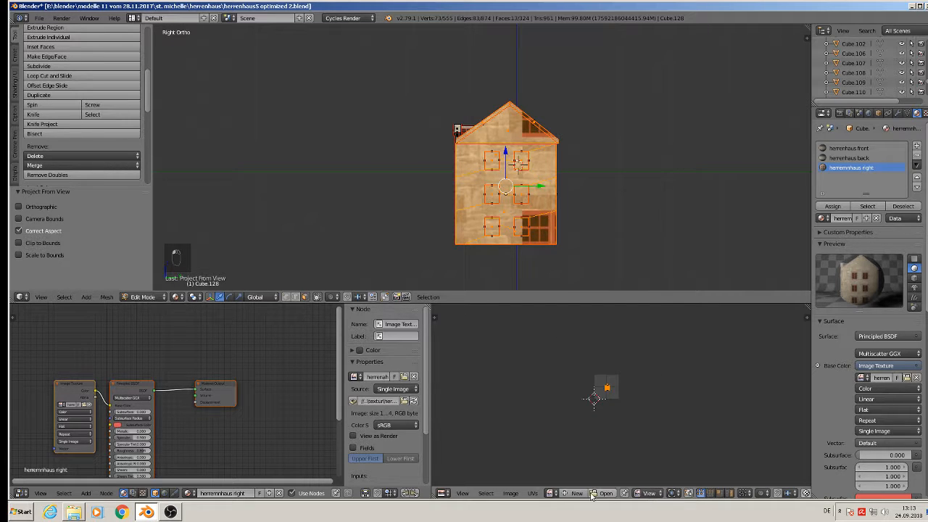
click(551, 493)
scroll(612, 435, down, 7)
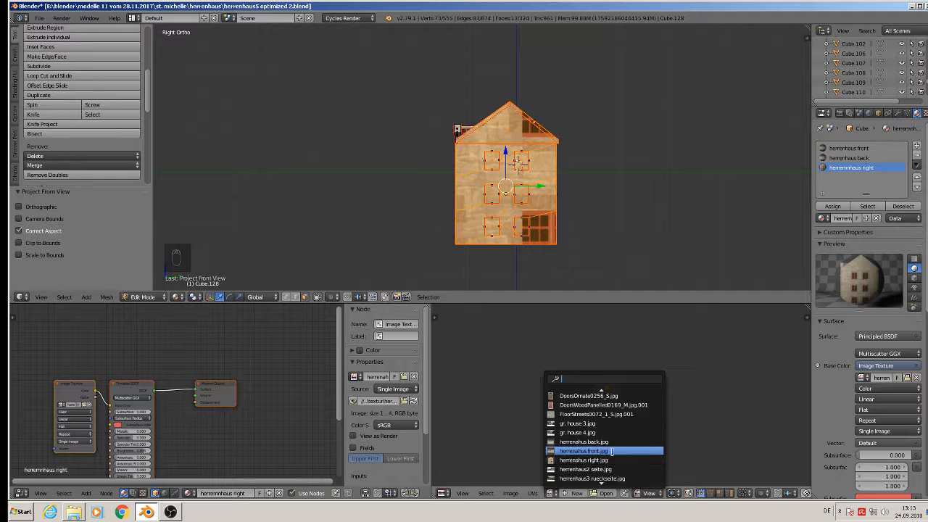
click(612, 460)
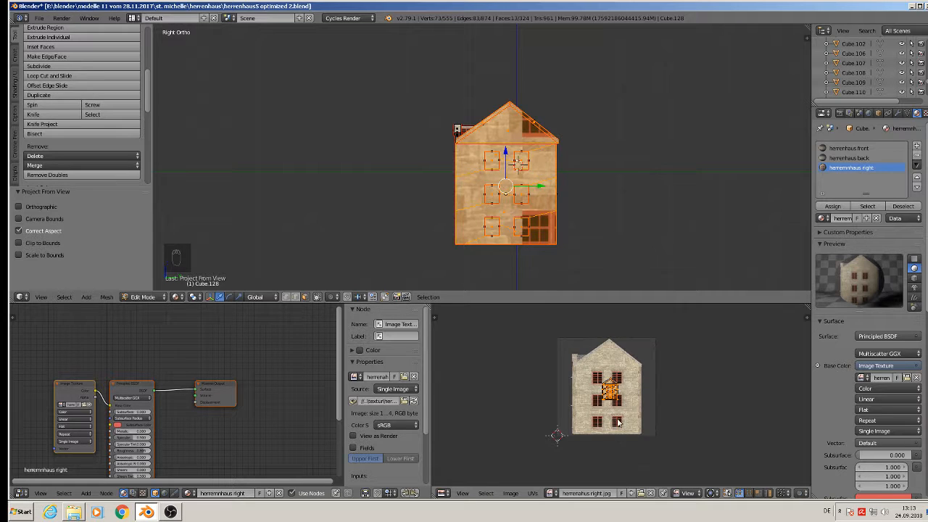
- Scale all the projected UVs by about 4.447, move them by about -0.027, 0.027 onto the house image, and leave Edit Mode
scroll(619, 423, up, 1)
key(a)
key(a)
key(a)
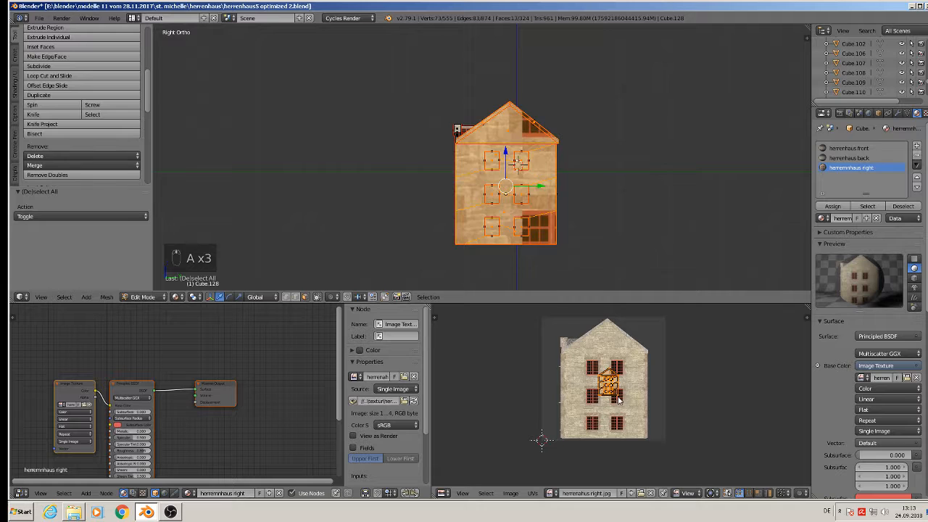
key(s)
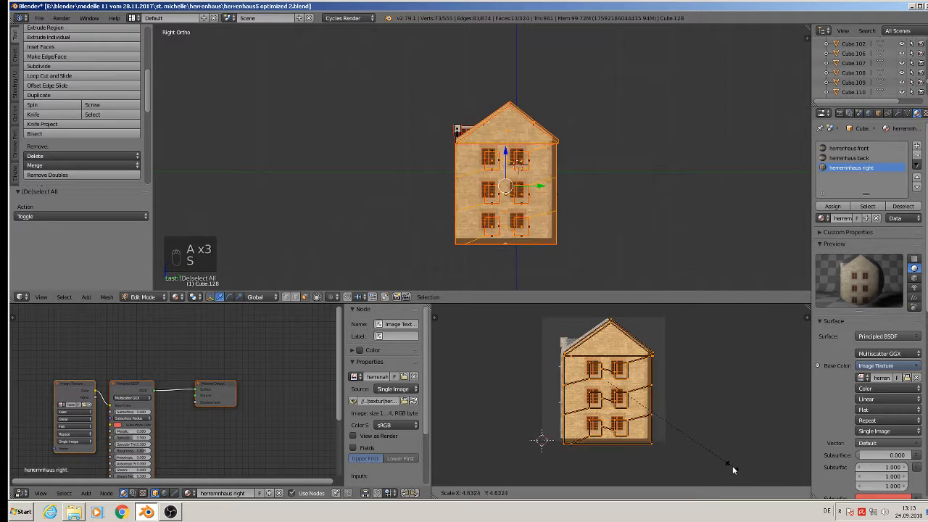
click(726, 463)
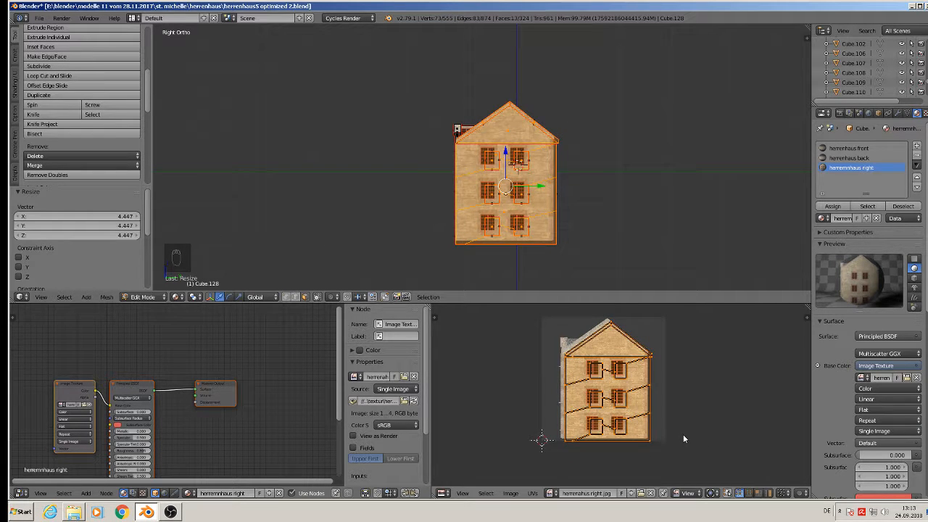
key(g)
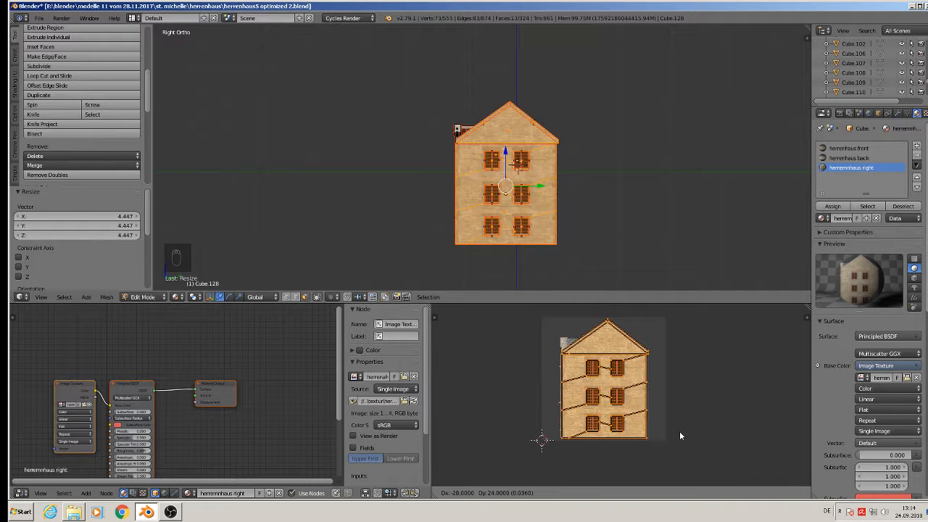
click(679, 431)
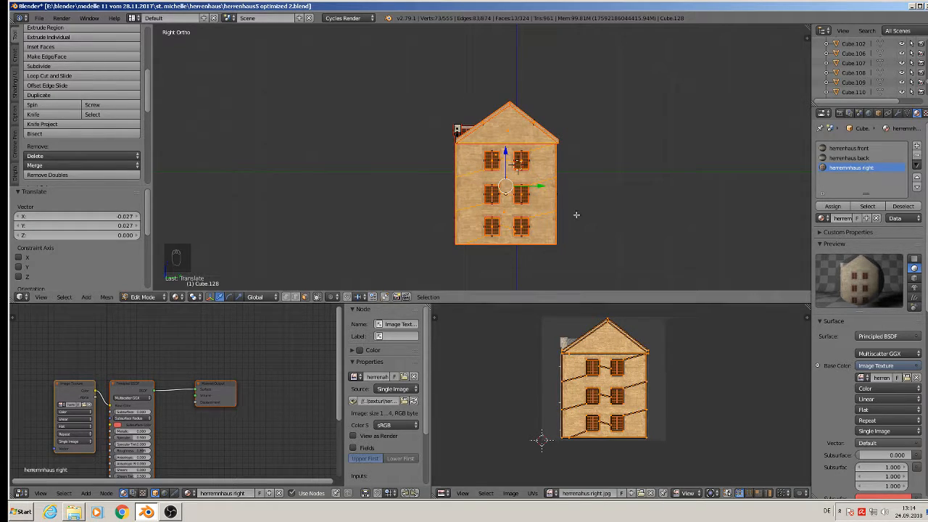
key(Tab)
middle_drag(576, 214, 547, 215)
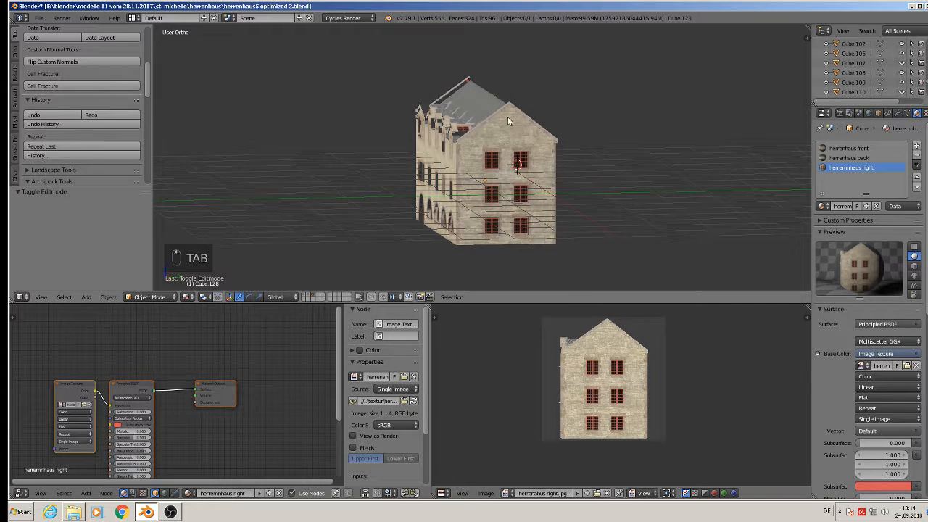
scroll(508, 210, up, 1)
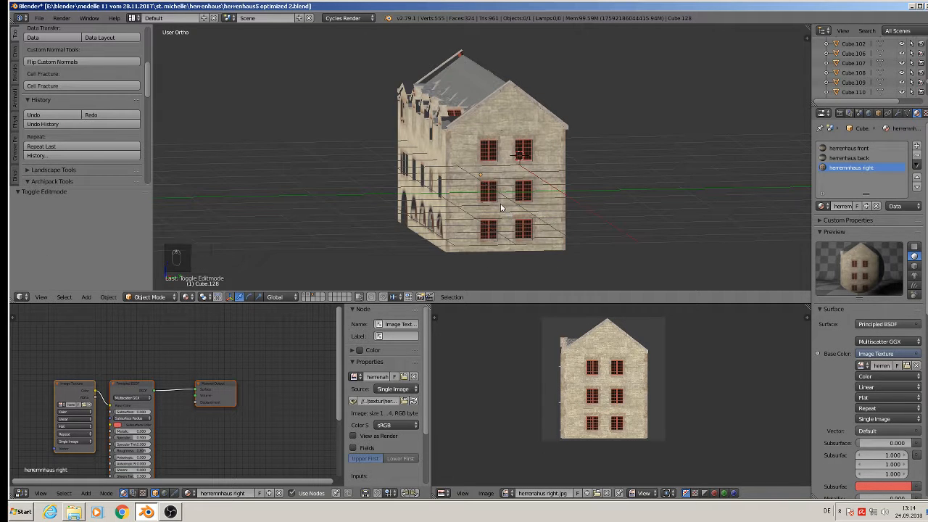
- From left orthographic view, enter Edit Mode, clear the face selection and box-select the faces visible on the house's left side
middle_drag(487, 193, 659, 169)
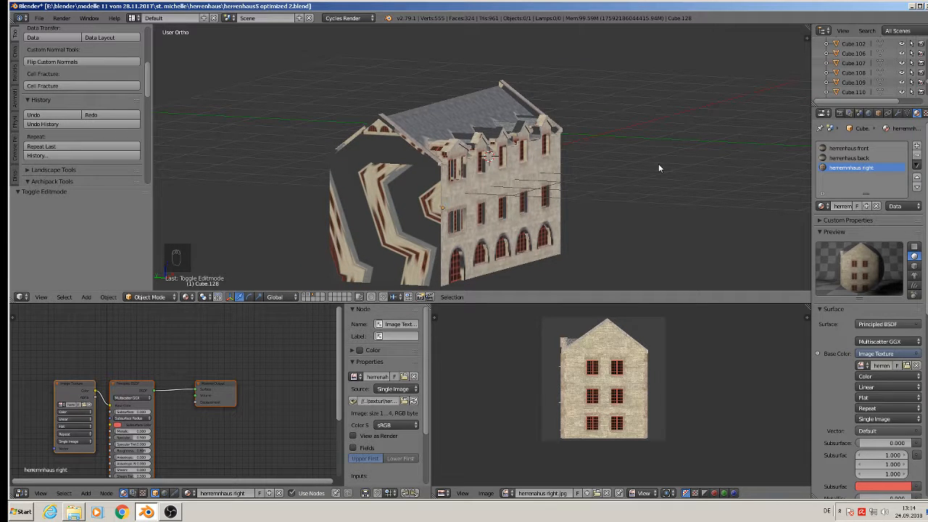
key(ctrl+KP_3)
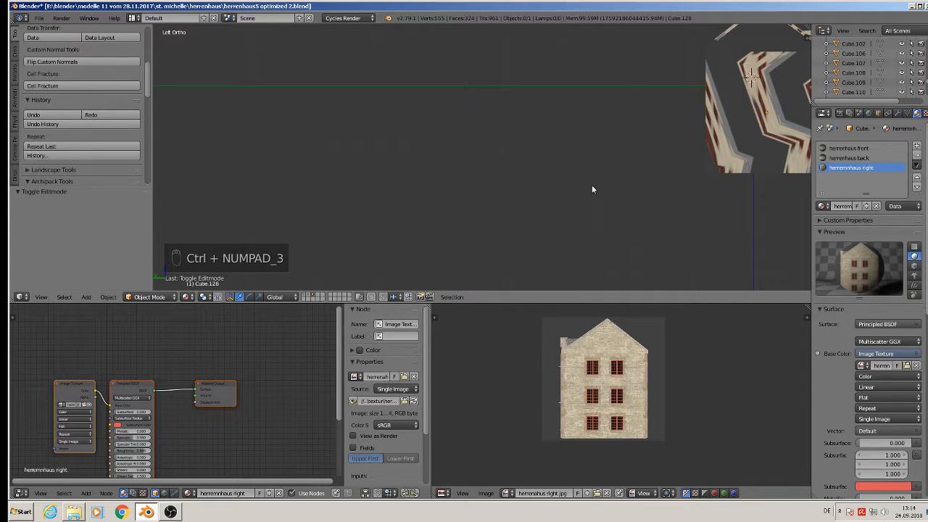
shift+middle_drag(593, 188, 339, 204)
scroll(339, 203, down, 3)
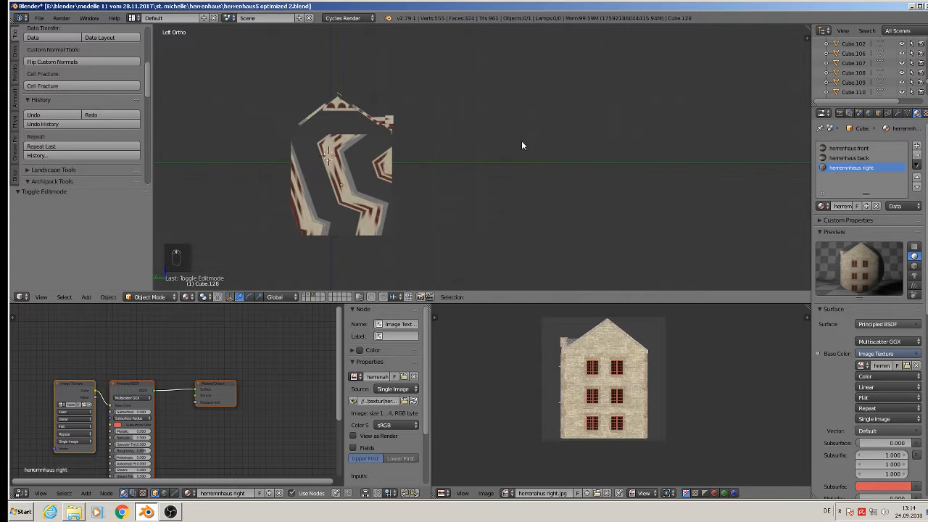
key(Tab)
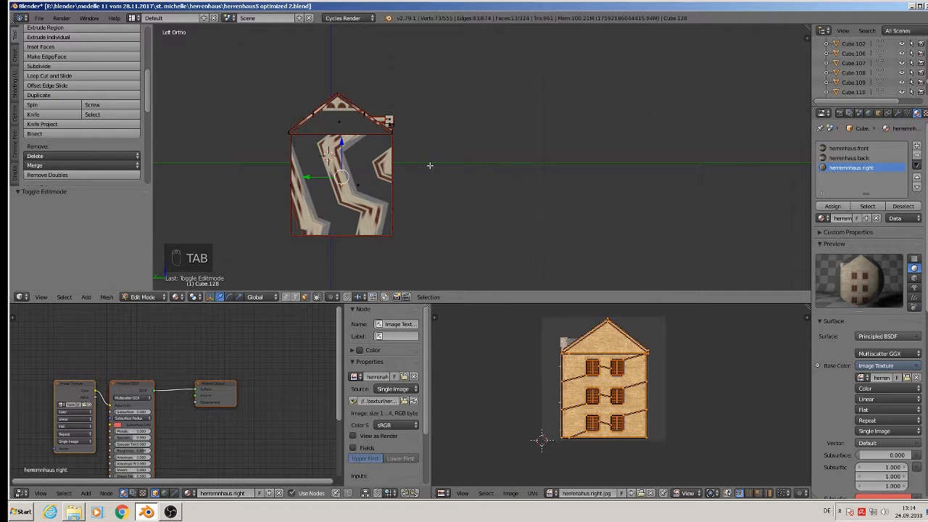
key(a)
key(a)
key(b)
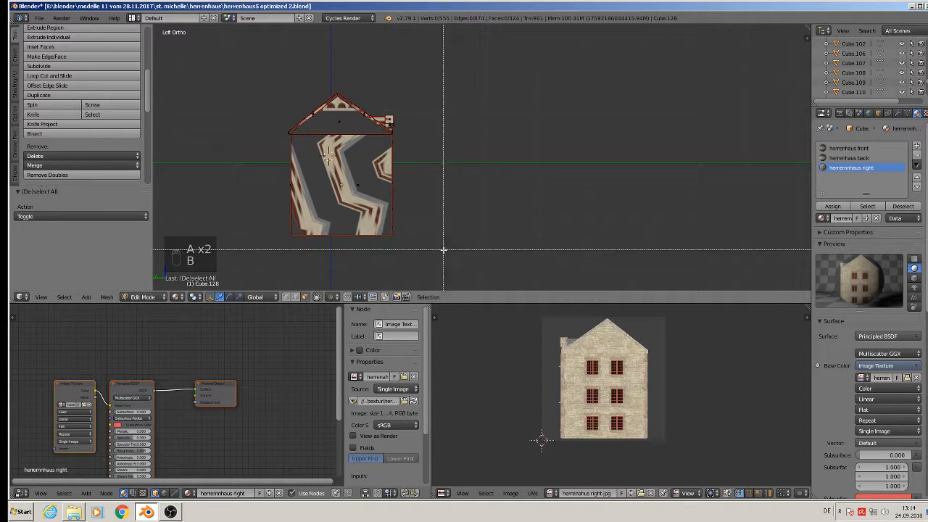
drag(422, 260, 237, 75)
middle_drag(363, 175, 327, 200)
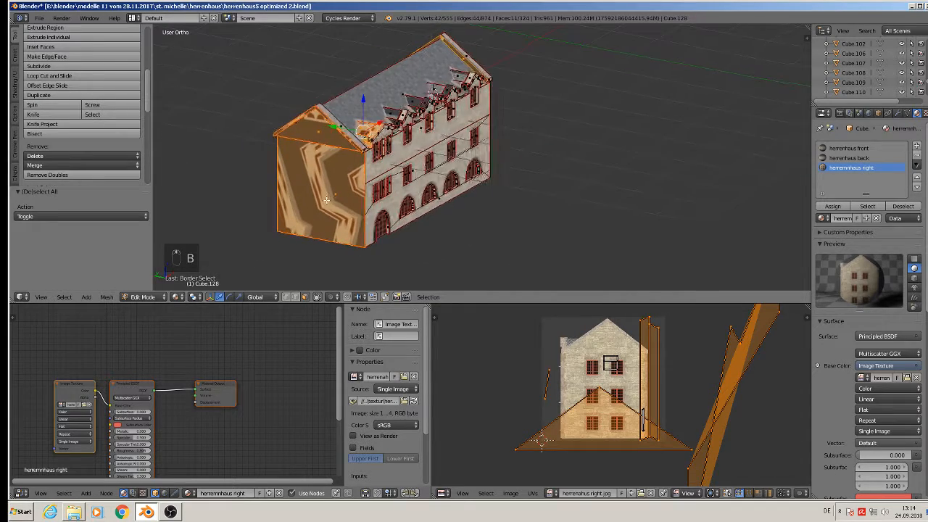
middle_drag(464, 116, 510, 131)
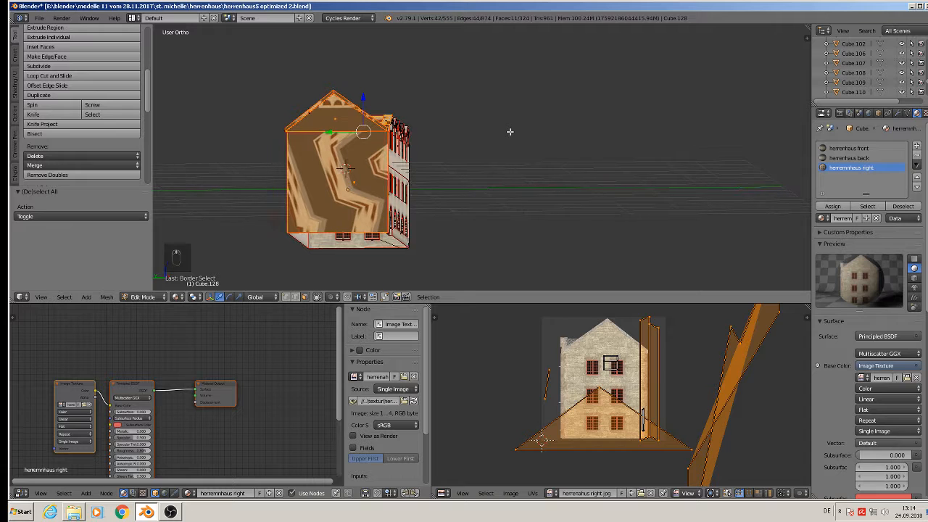
key(KP_3)
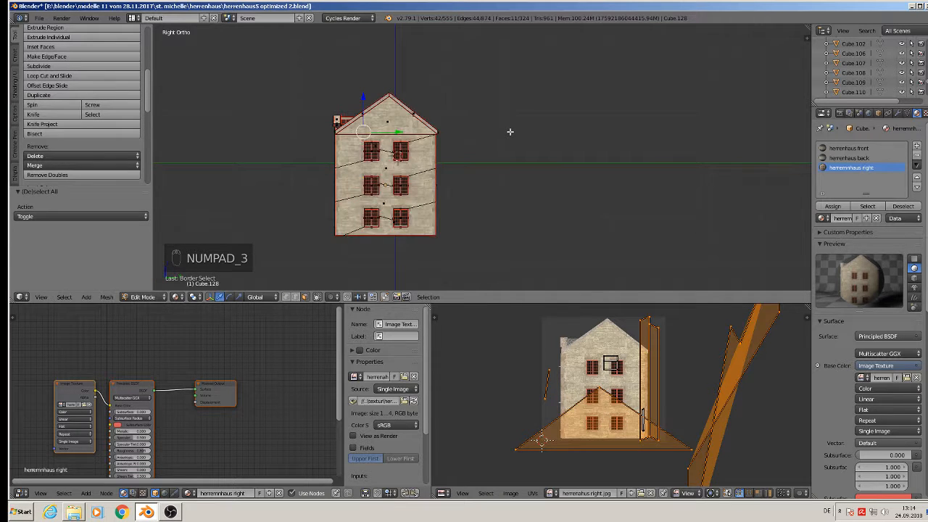
- From left orthographic view, unwrap the selected left-side faces with Project From View
key(ctrl+KP_3)
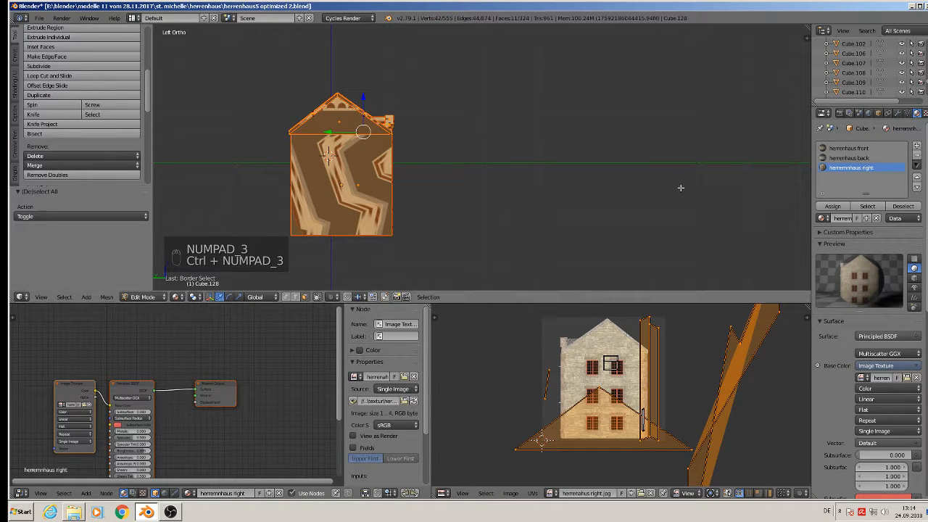
key(u)
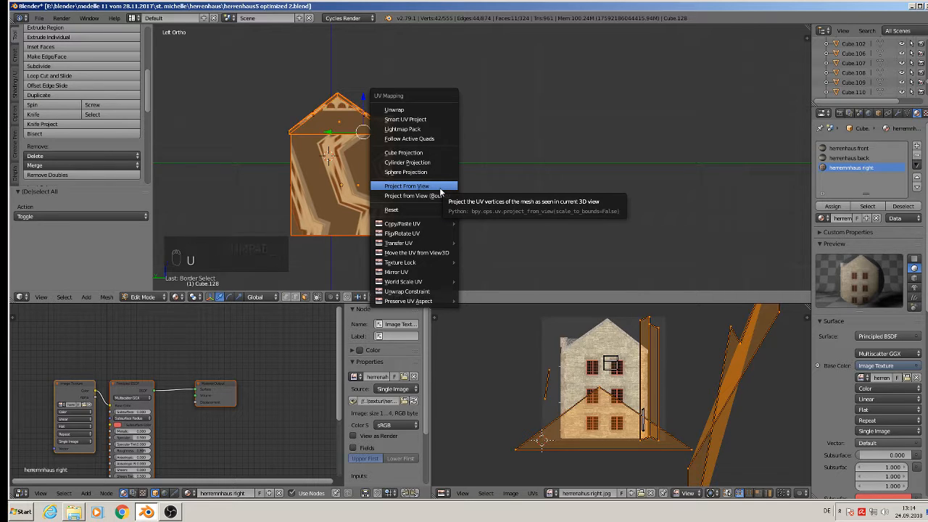
click(440, 188)
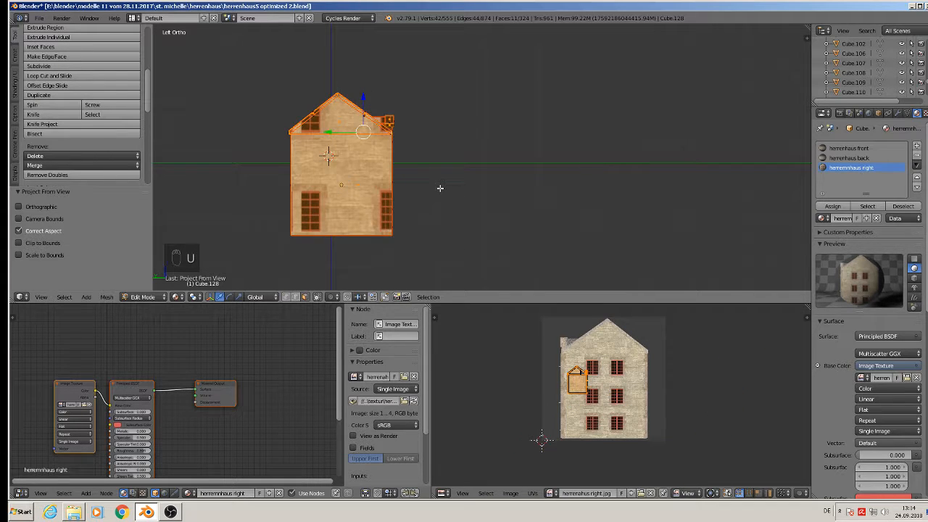
- Add a fourth material slot with a new material named herrennhaus left
click(916, 147)
click(862, 218)
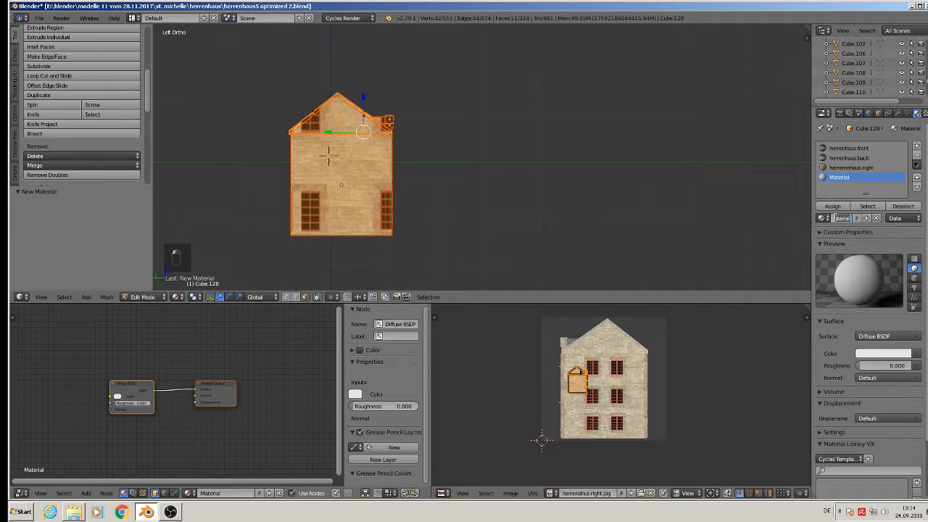
click(835, 218)
text(herrennhaus left)
key(Return)
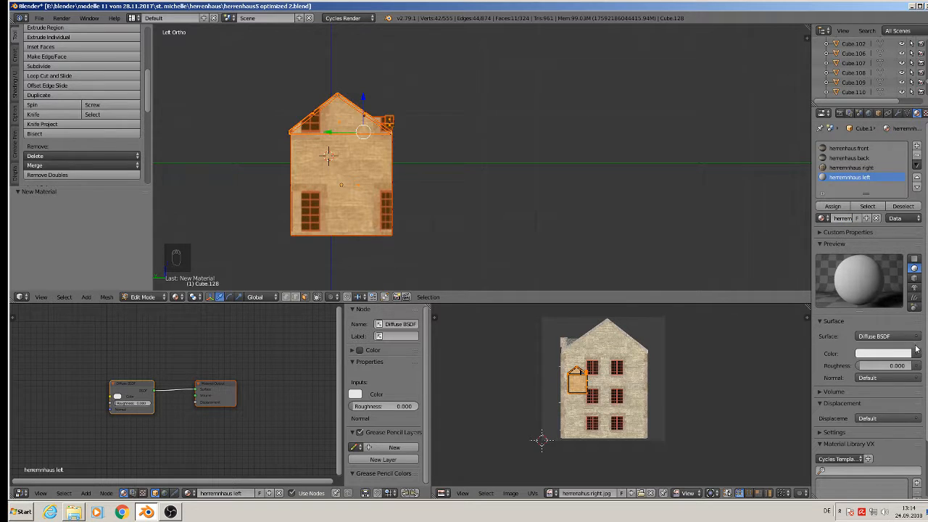
- Change the left material's surface shader to Principled BSDF and set its roughness to 0.870
click(889, 336)
click(834, 241)
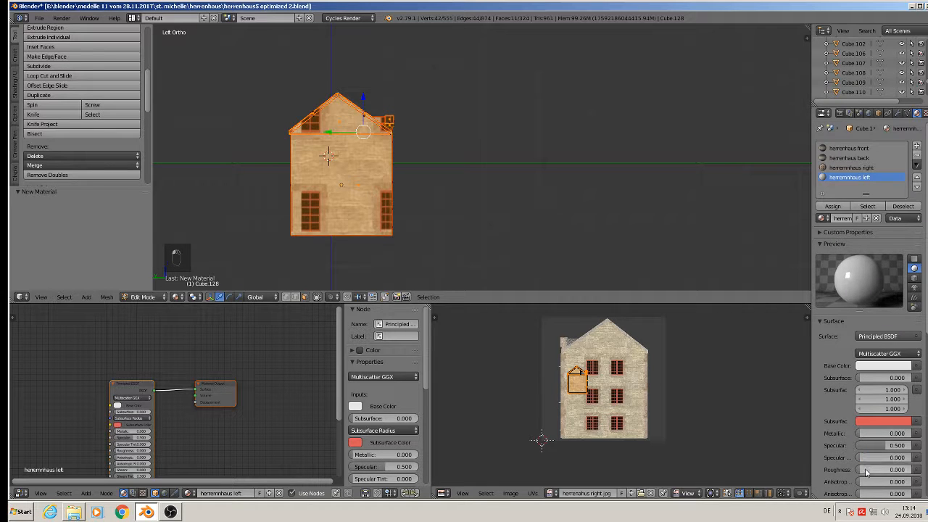
drag(890, 472, 907, 473)
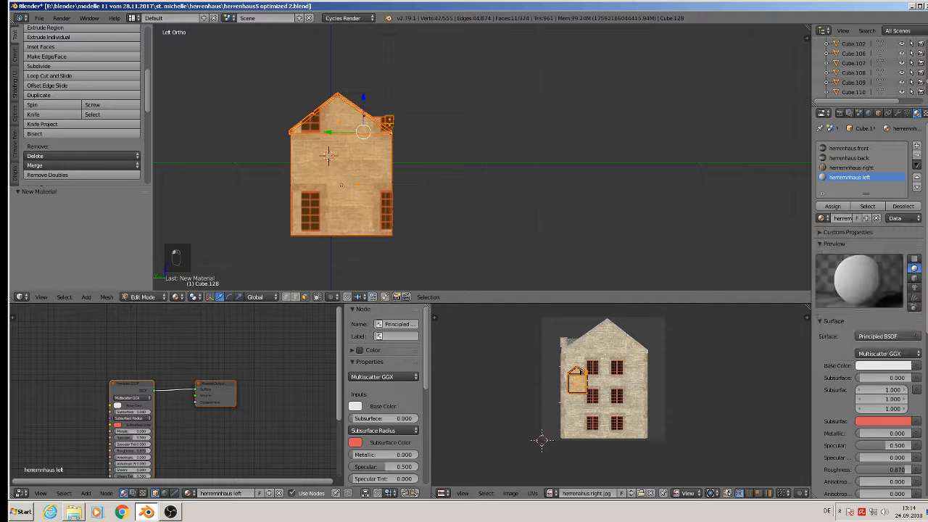
- Give the left material's base color an Image Texture and load herrenahus left.jpg from the textur folder
click(917, 366)
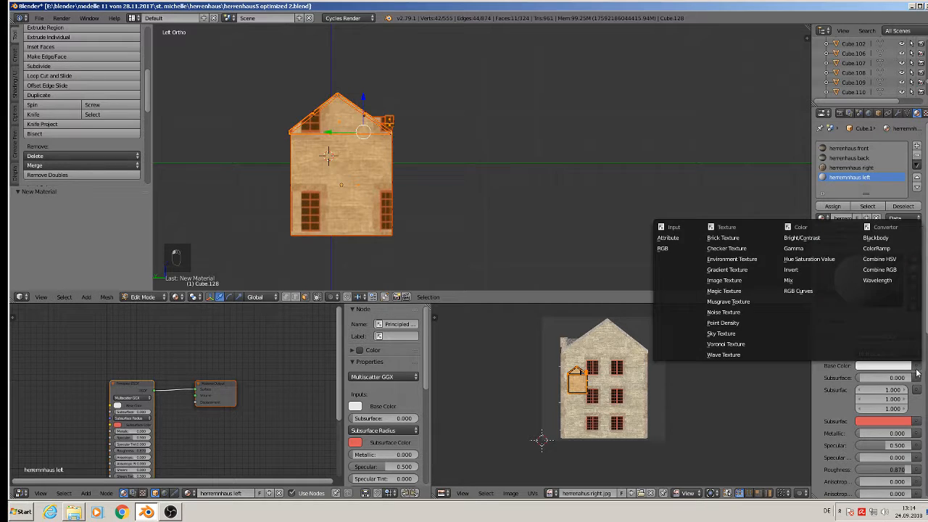
click(738, 281)
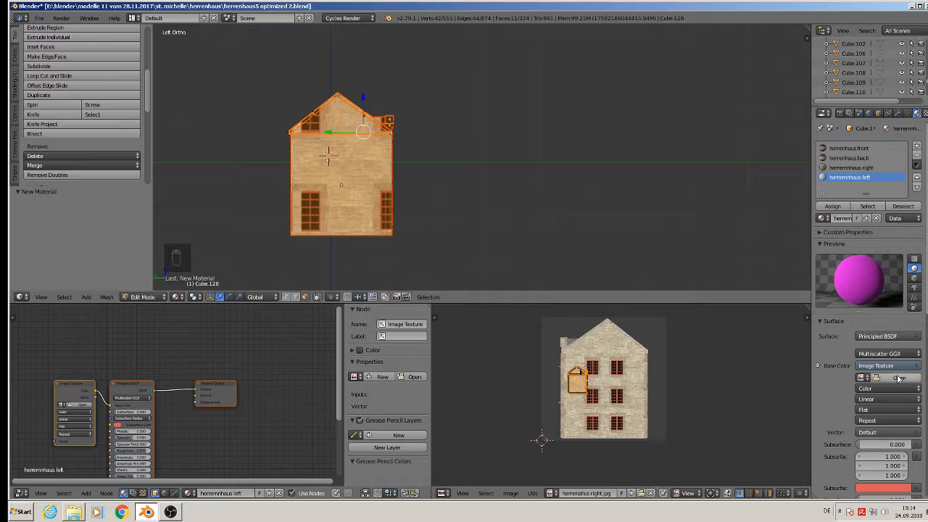
click(899, 378)
click(51, 224)
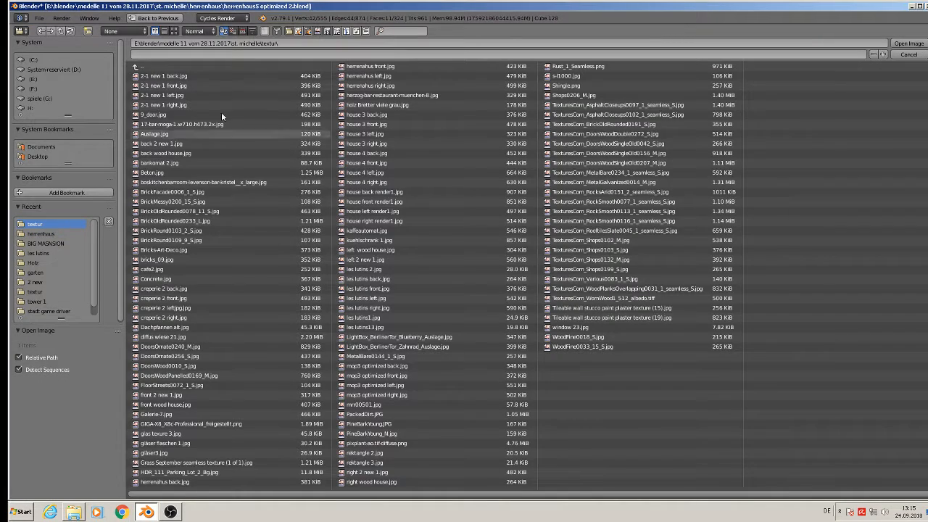
click(175, 33)
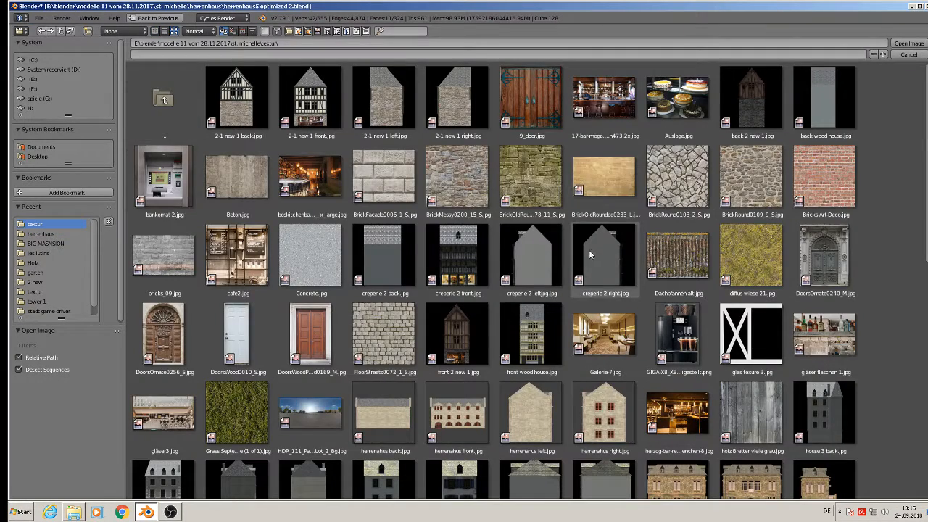
scroll(586, 384, down, 2)
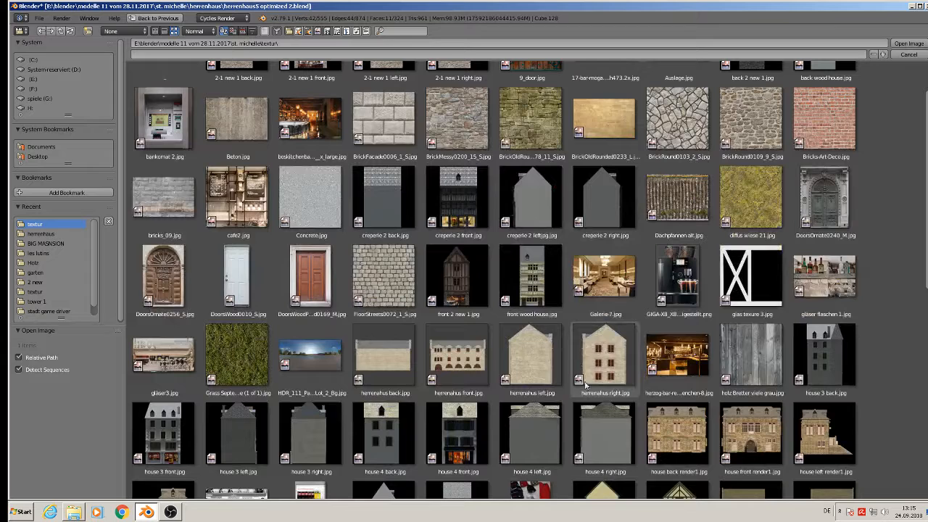
double_click(533, 378)
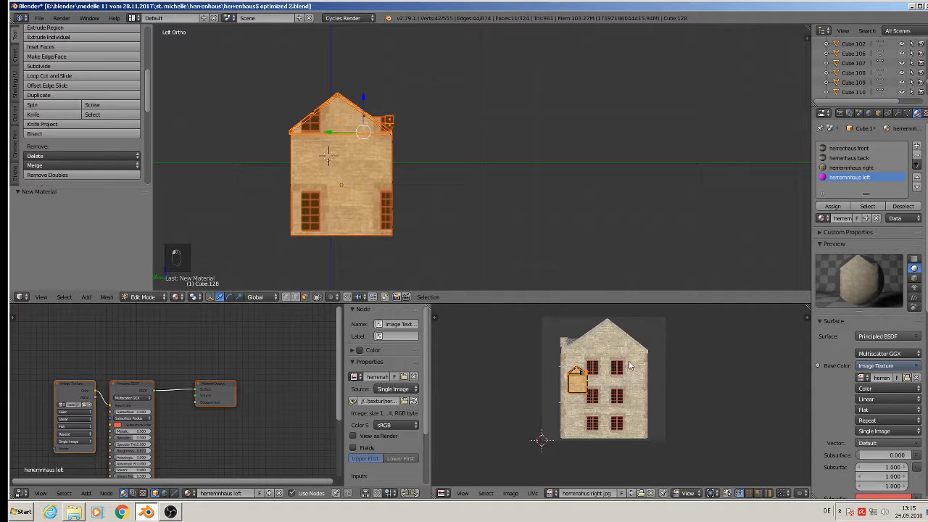
- Replace the right-side image in the UV editor with herrenahus left.jpg, keeping all the projected UVs selected
scroll(589, 391, up, 2)
key(a)
key(a)
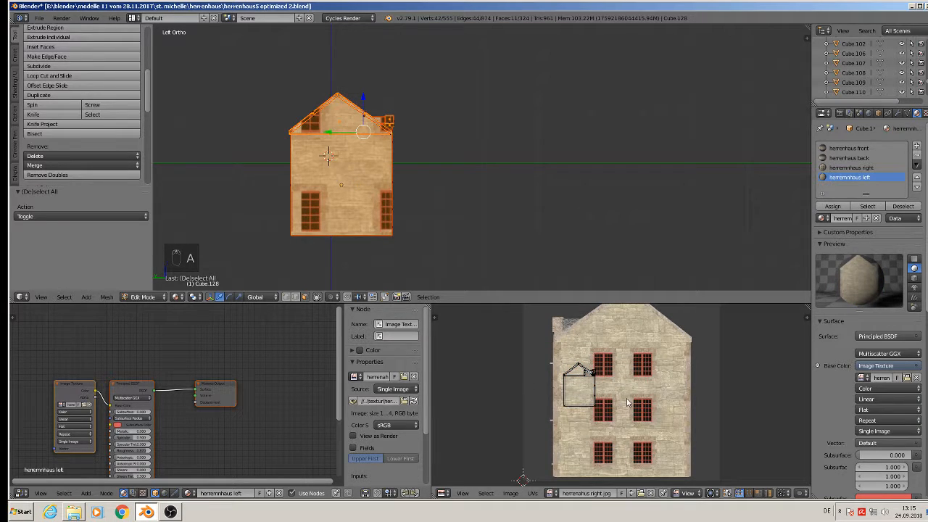
scroll(631, 409, down, 4)
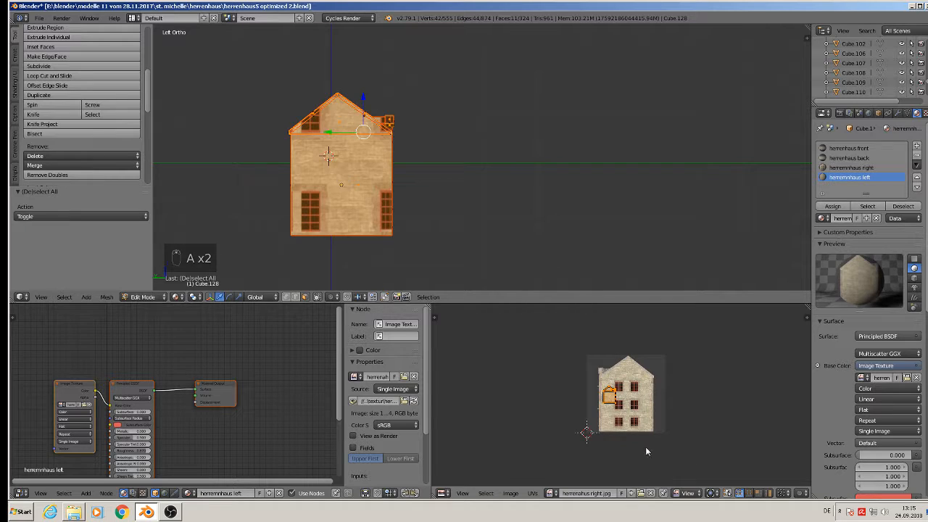
click(652, 493)
click(552, 493)
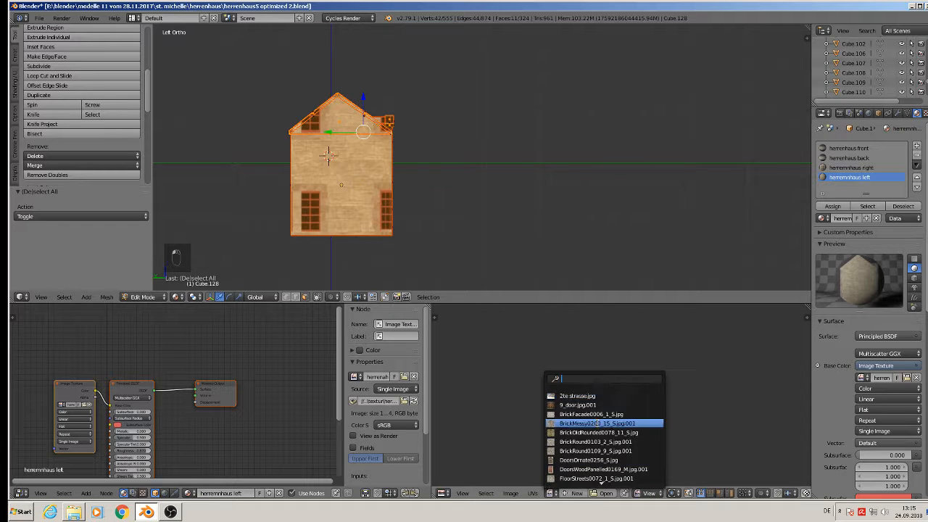
scroll(594, 449, down, 10)
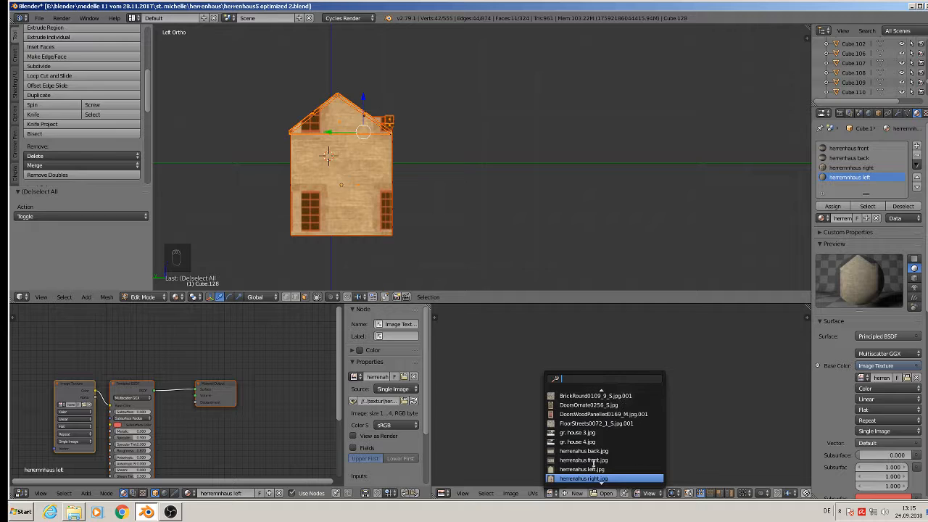
scroll(602, 449, down, 4)
click(606, 435)
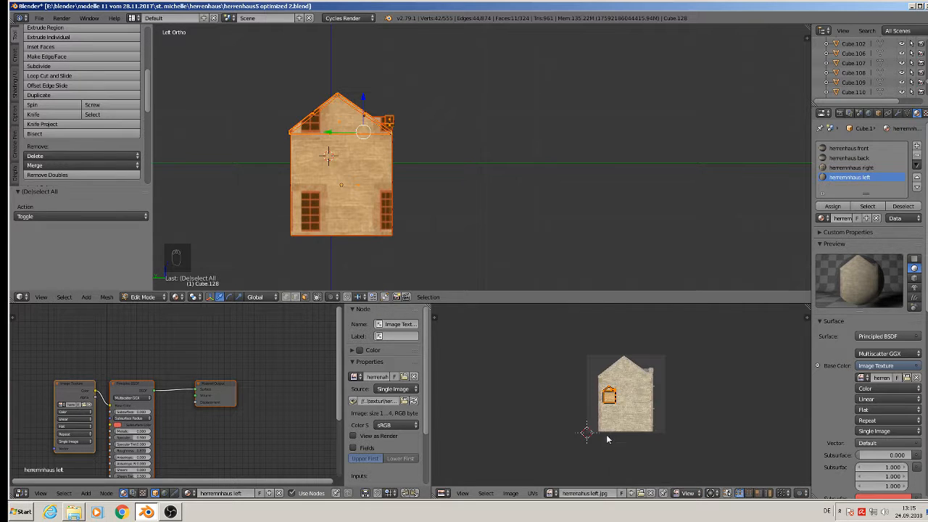
- Scale the projected left-side UVs by about 4.270 and move them by about 0.211, 0.023 onto the house image
key(s)
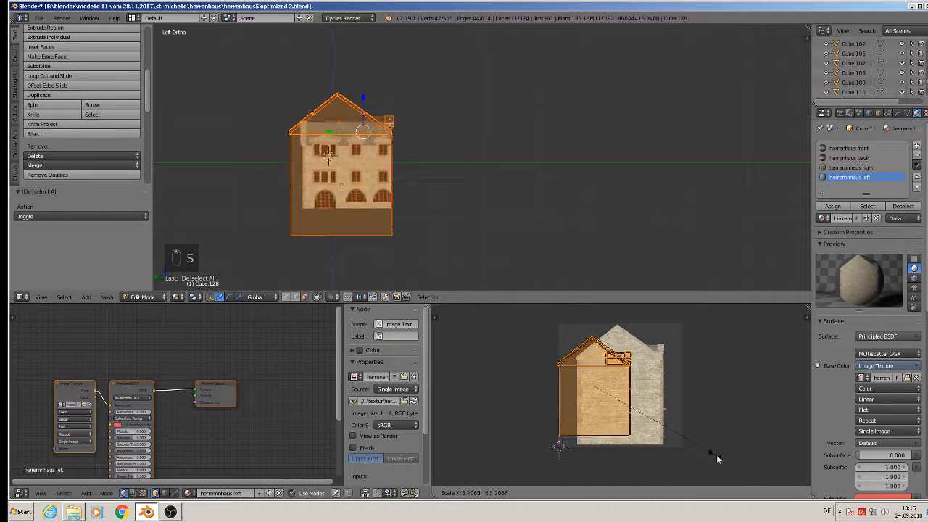
click(728, 467)
key(g)
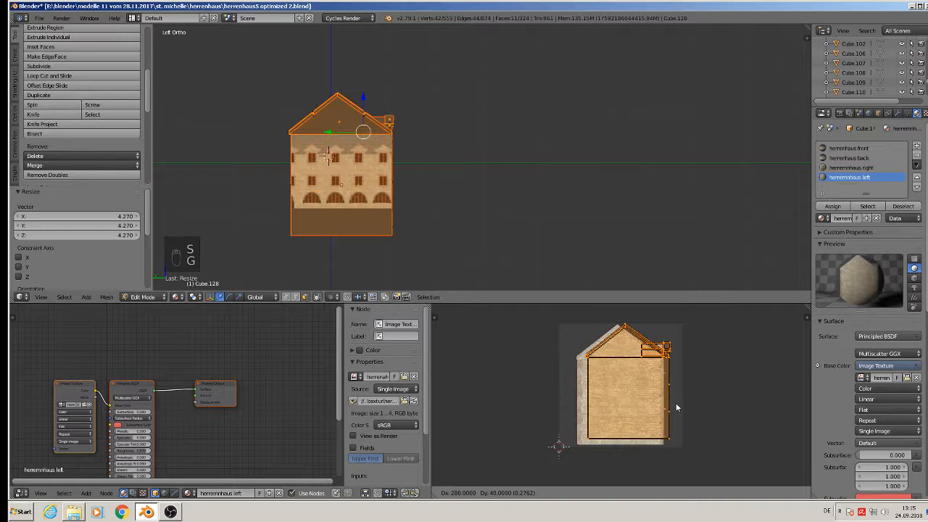
click(668, 404)
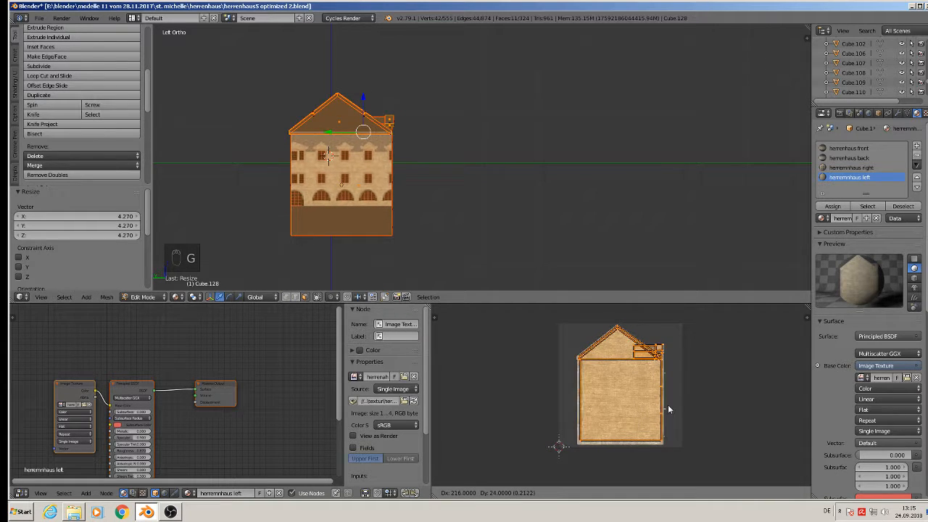
- Refine the left-side UV fit by scaling about 1.028 and moving about -0.004, -0.012
key(s)
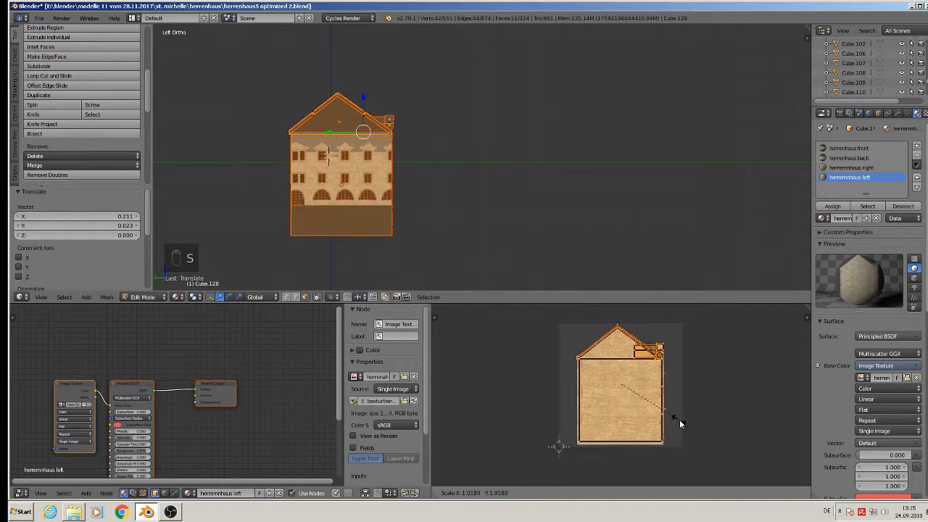
click(671, 413)
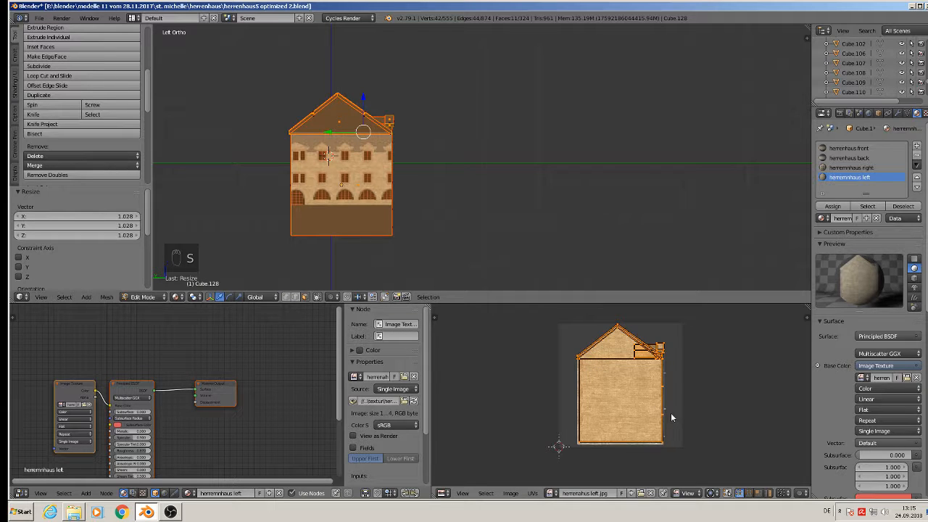
key(g)
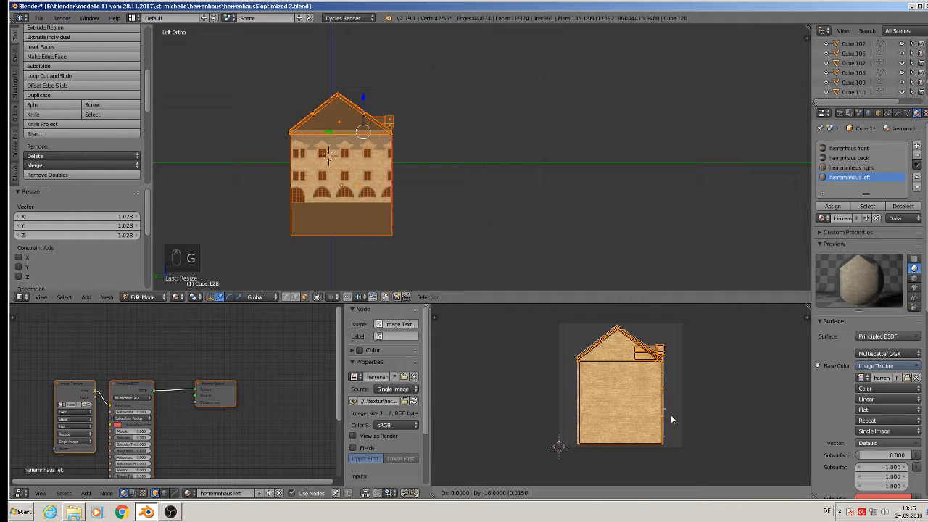
click(671, 419)
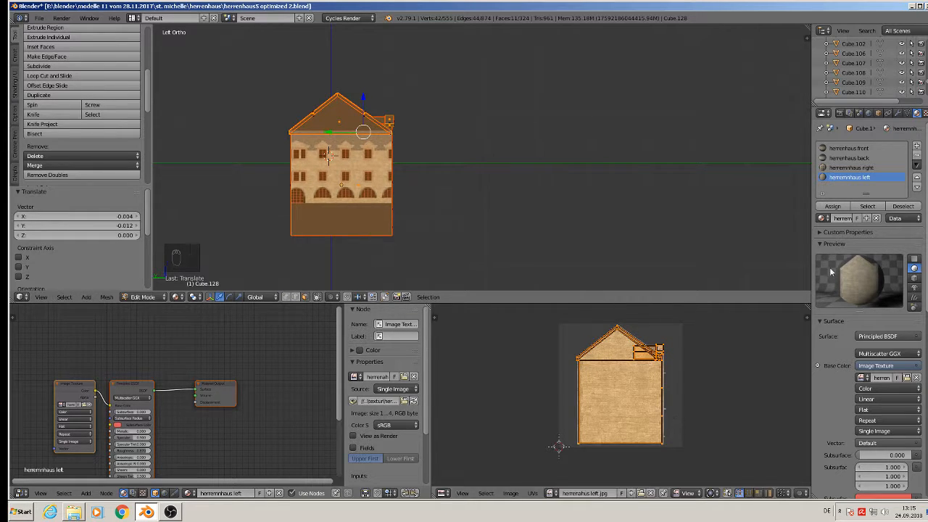
- Assign the herrennhaus left material to the selected faces, leave Edit Mode and save the file
click(841, 207)
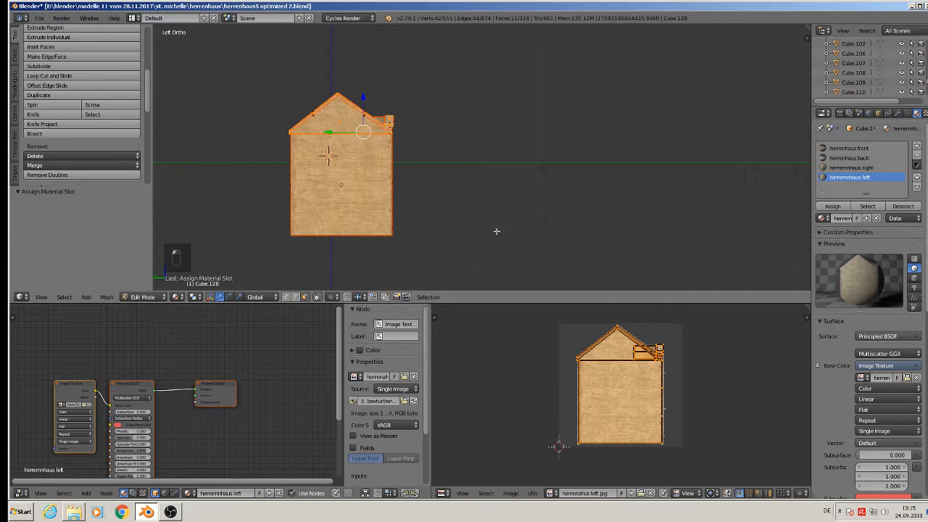
key(Tab)
middle_drag(457, 250, 403, 261)
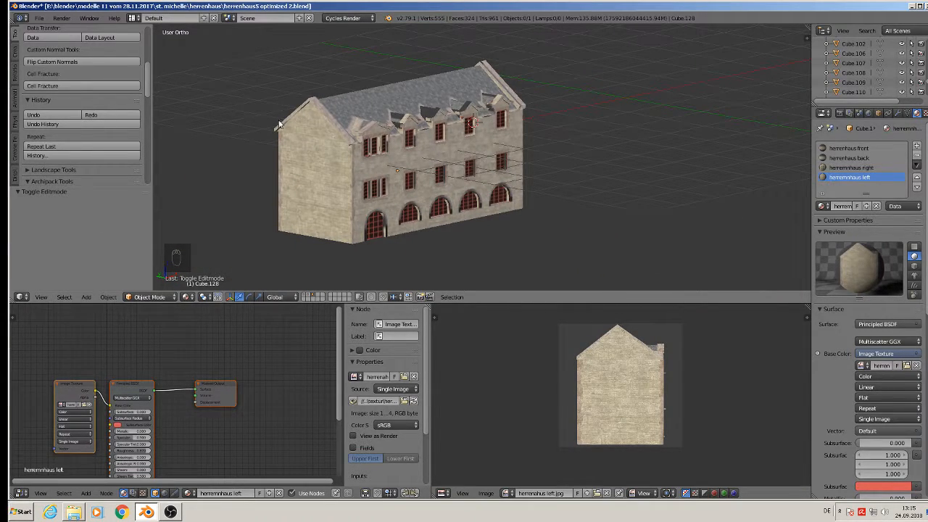
click(40, 18)
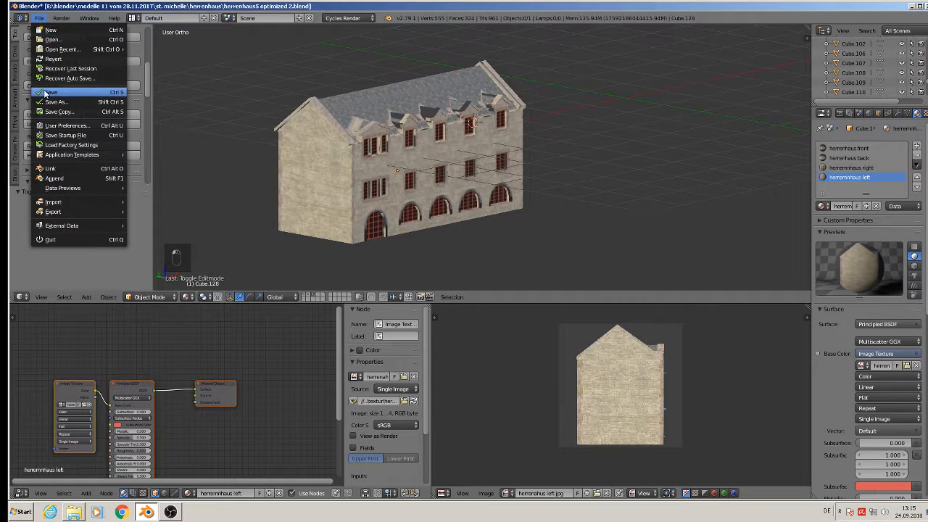
- Enter Edit Mode and examine the texture on the dormer side and roof faces, including from front and right views
scroll(326, 119, up, 3)
middle_drag(562, 100, 580, 143)
key(Tab)
right_click(569, 133)
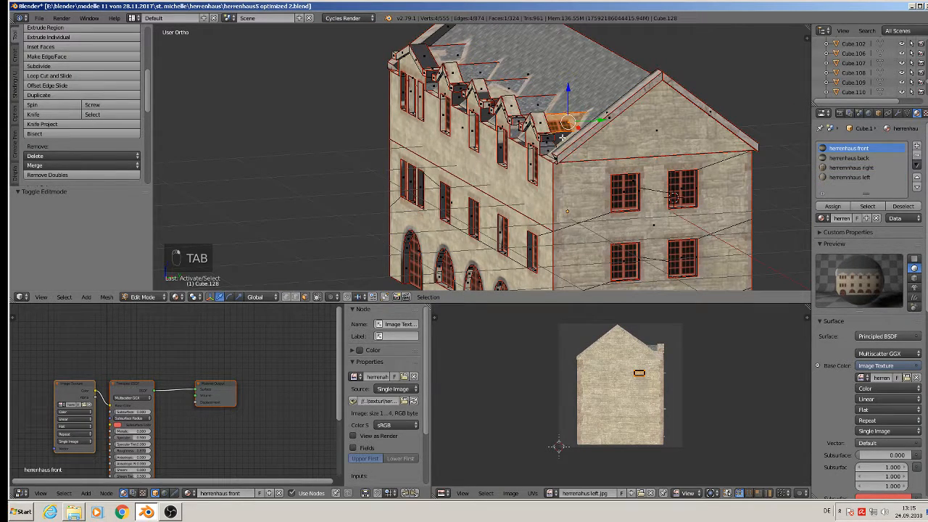
right_click(563, 138)
key(ctrl+f)
middle_drag(560, 135, 541, 124)
key(KP_1)
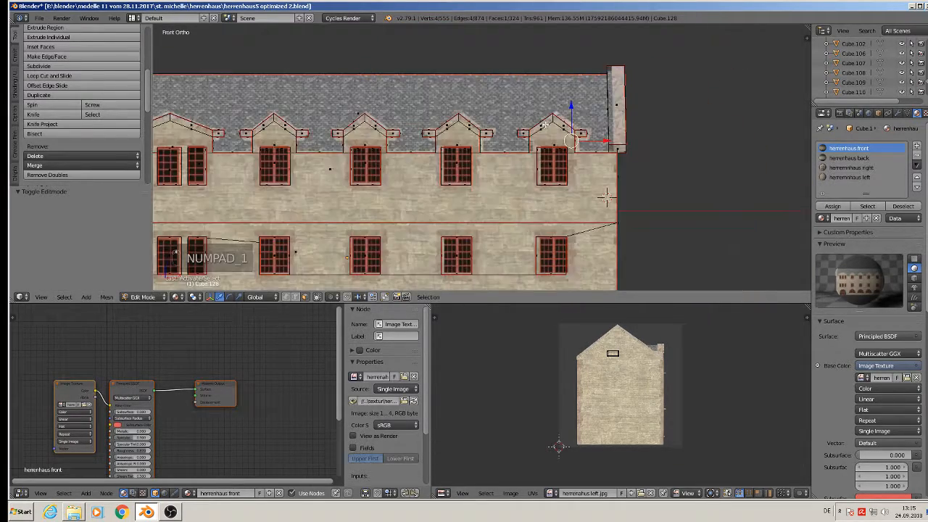
key(KP_3)
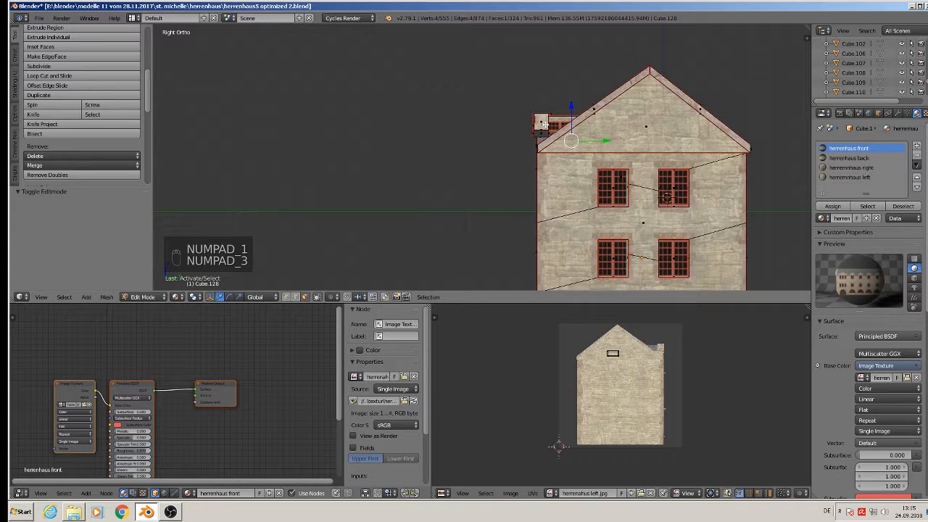
- Clear the selection, allow selecting hidden geometry, circle-select the dormer roof faces from right view and check them from the front
key(a)
key(a)
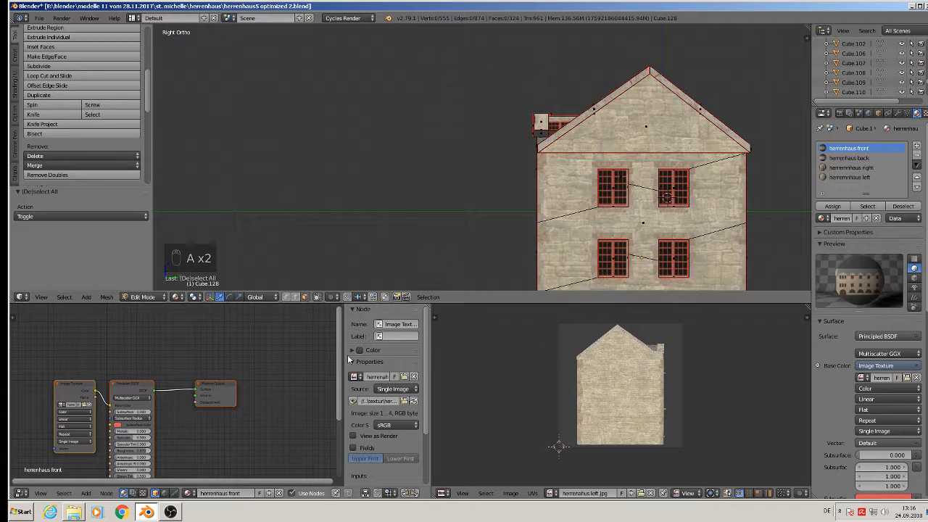
click(318, 298)
key(c)
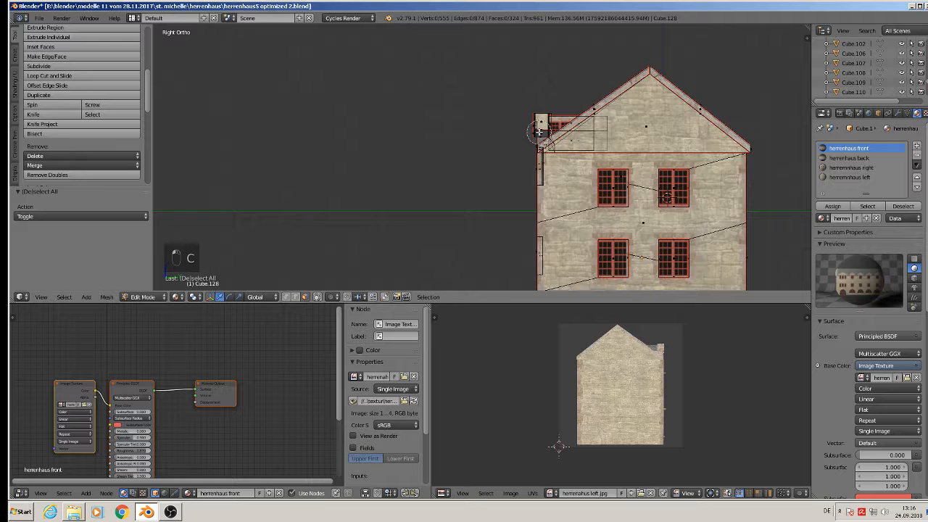
mouse_move(544, 121)
mouse_down()
mouse_move(540, 130)
mouse_move(576, 143)
mouse_up()
right_click(576, 143)
middle_drag(578, 143, 636, 187)
middle_drag(510, 67, 558, 98)
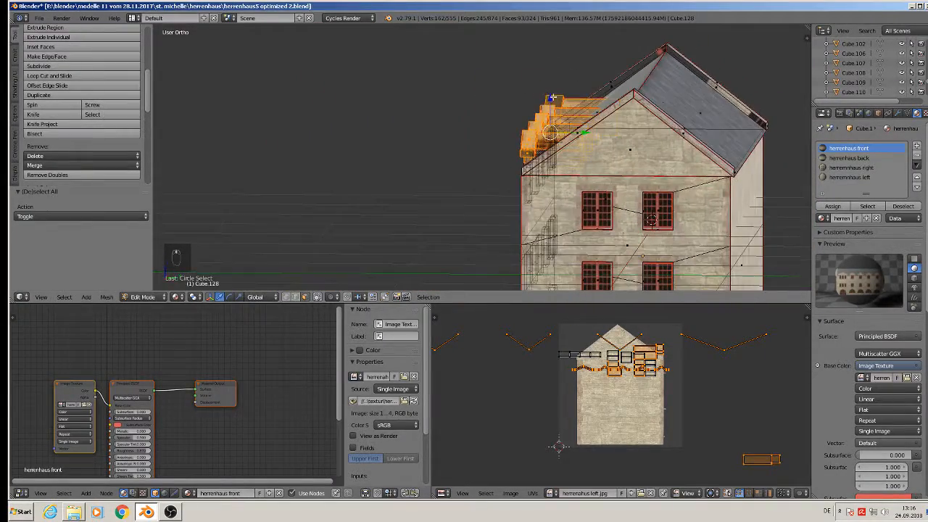
key(KP_1)
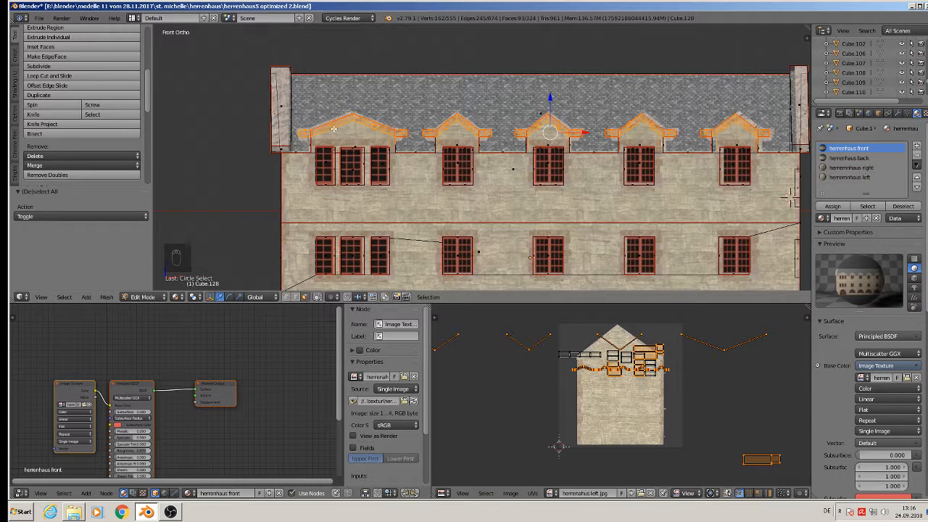
- Circle-select the dormer roof faces from the front, then exclude the main roof, left gable edge, dormer front and window faces
click(317, 298)
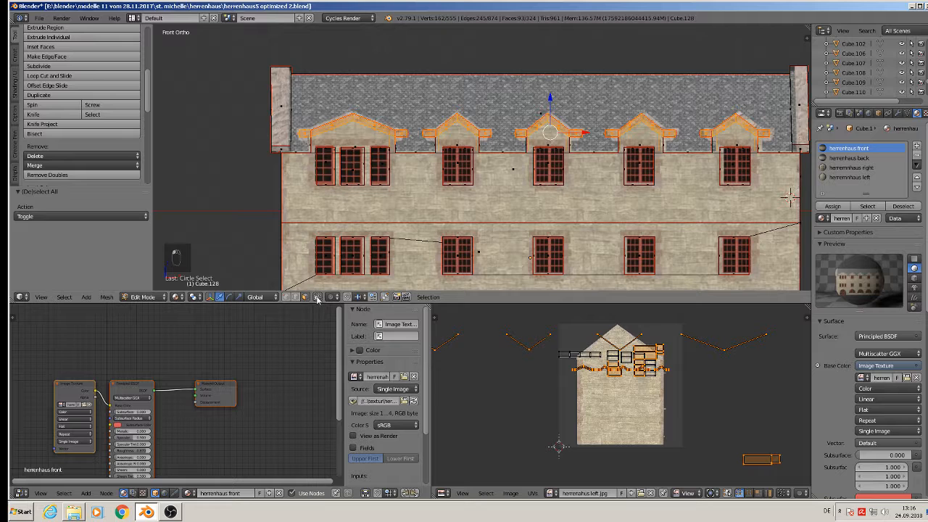
key(x)
drag(309, 132, 348, 128)
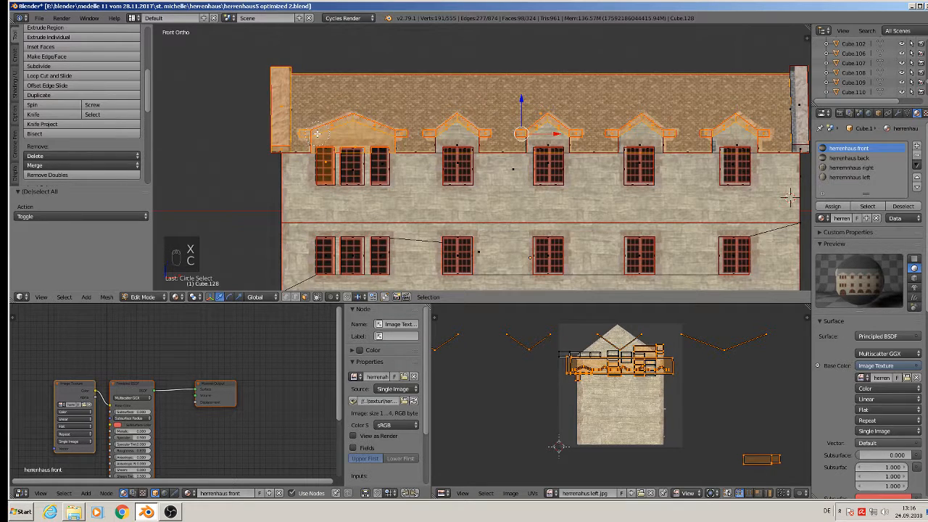
middle_drag(317, 133, 351, 127)
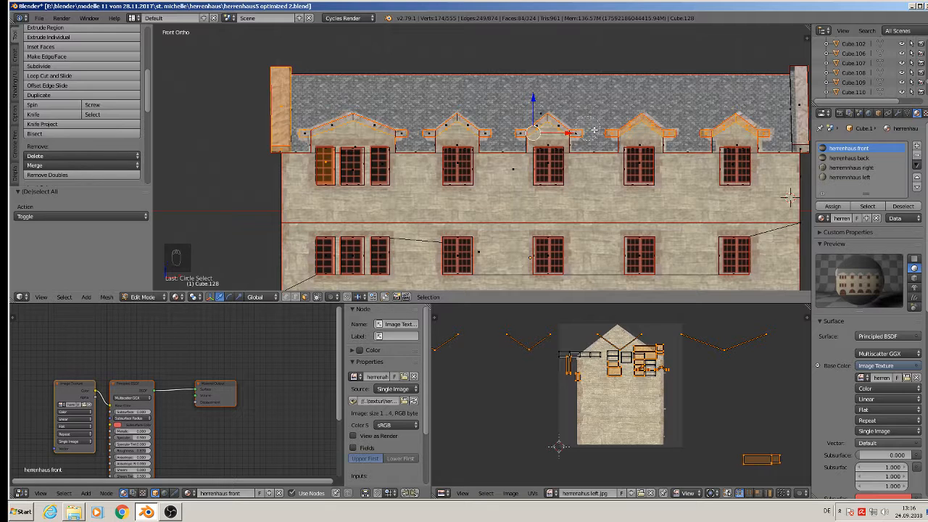
middle_drag(257, 83, 275, 105)
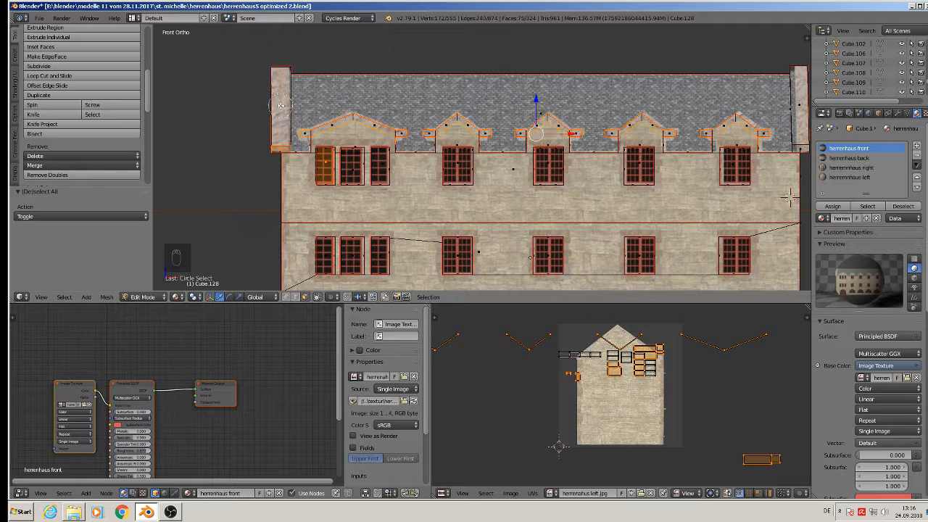
middle_drag(337, 164, 324, 171)
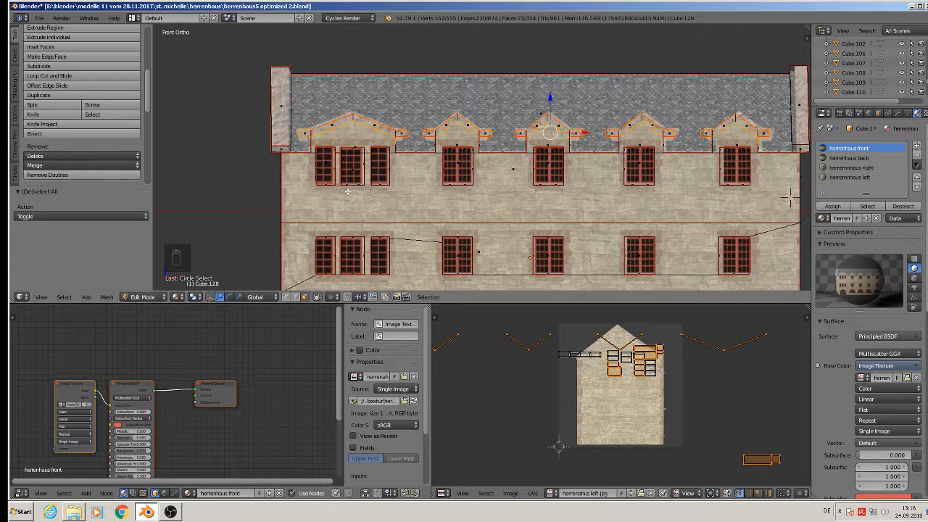
middle_drag(790, 198, 490, 87)
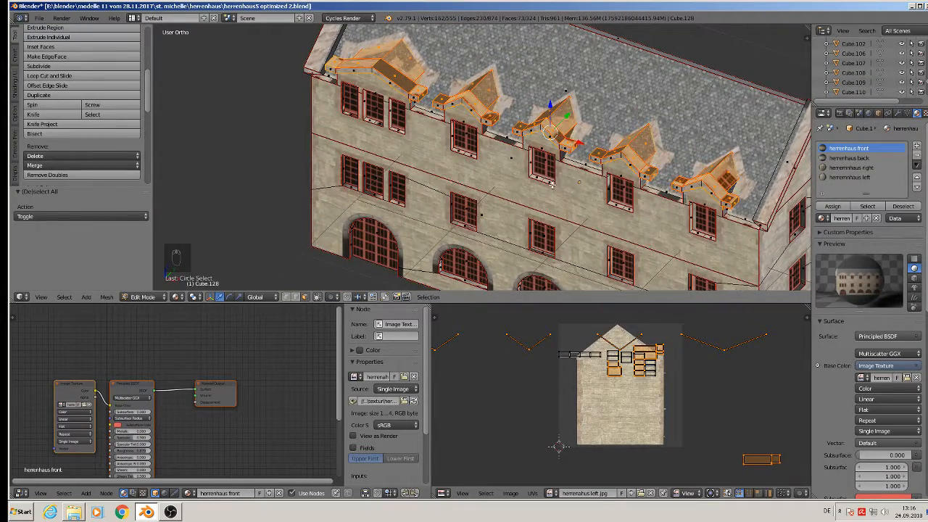
middle_drag(553, 186, 718, 273)
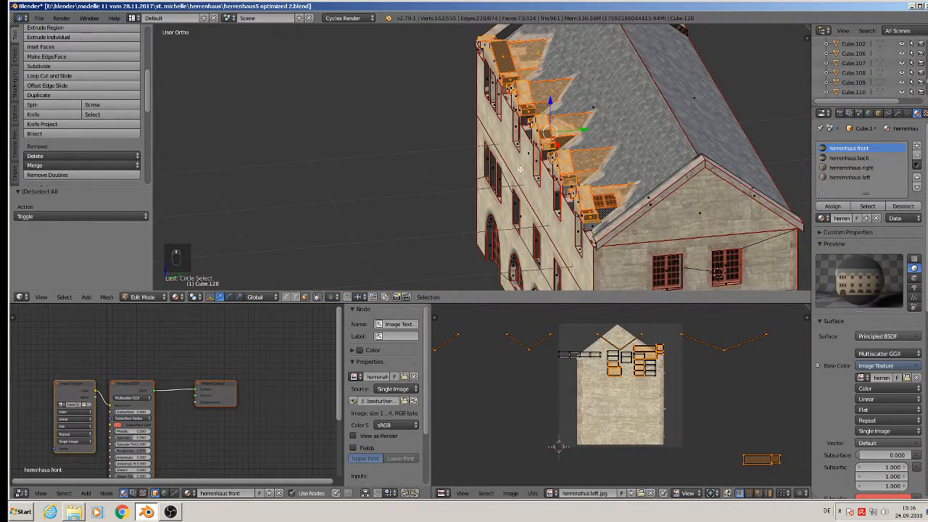
- Project the UVs of the selected dormer faces from the right view
key(KP_1)
key(KP_3)
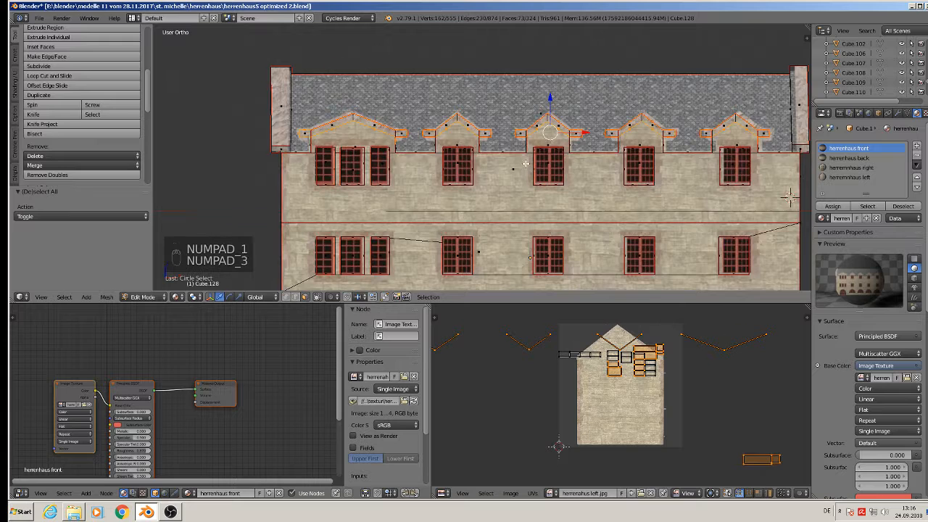
key(u)
key(u)
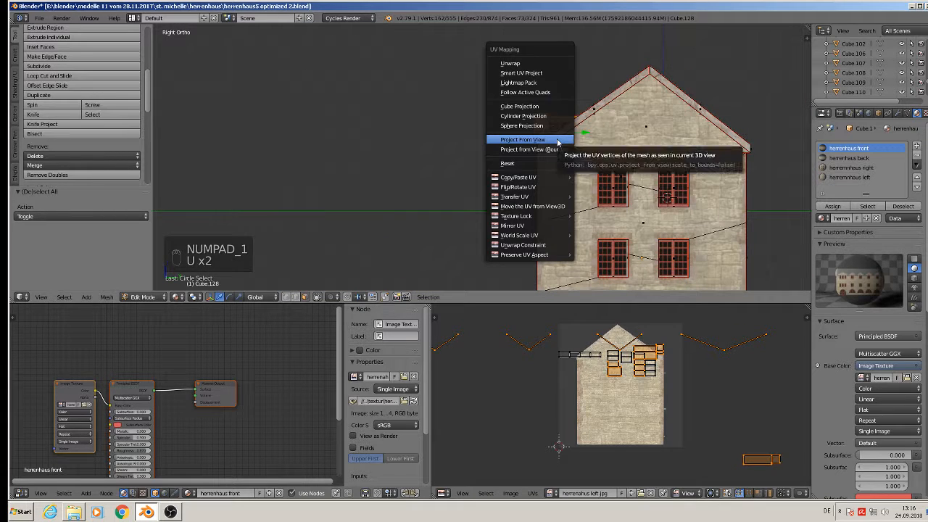
click(554, 141)
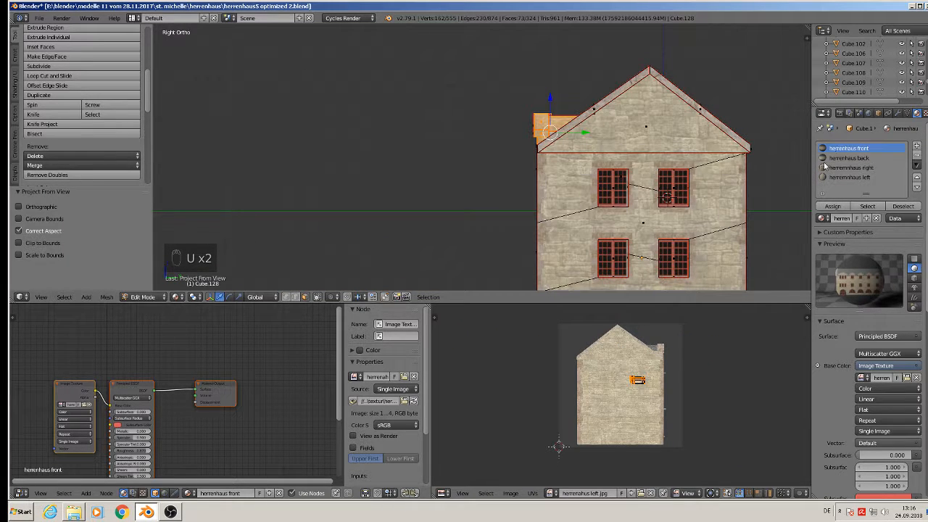
- Assign the herrennhaus left material to the selected dormer faces
click(834, 209)
click(848, 177)
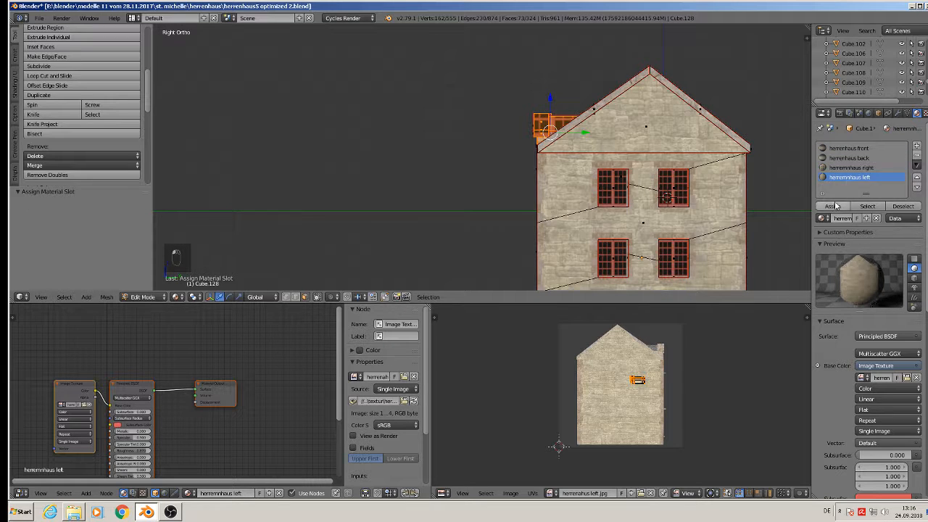
click(831, 210)
mouse_move(605, 169)
middle_down()
mouse_move(631, 194)
mouse_move(667, 107)
mouse_move(617, 169)
middle_up()
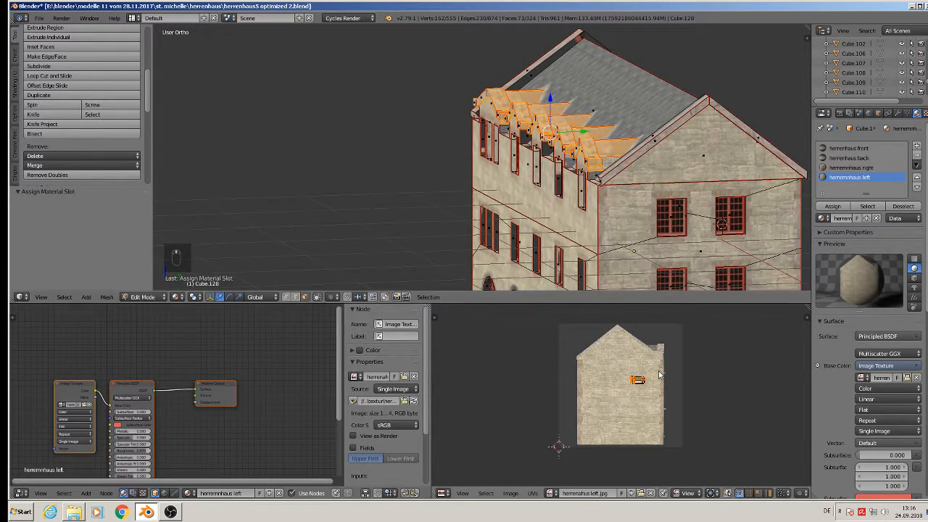
- Move the dormer UVs by about 0.148, 0.261 onto the dormer in the left-side image
scroll(641, 395, up, 2)
key(a)
key(a)
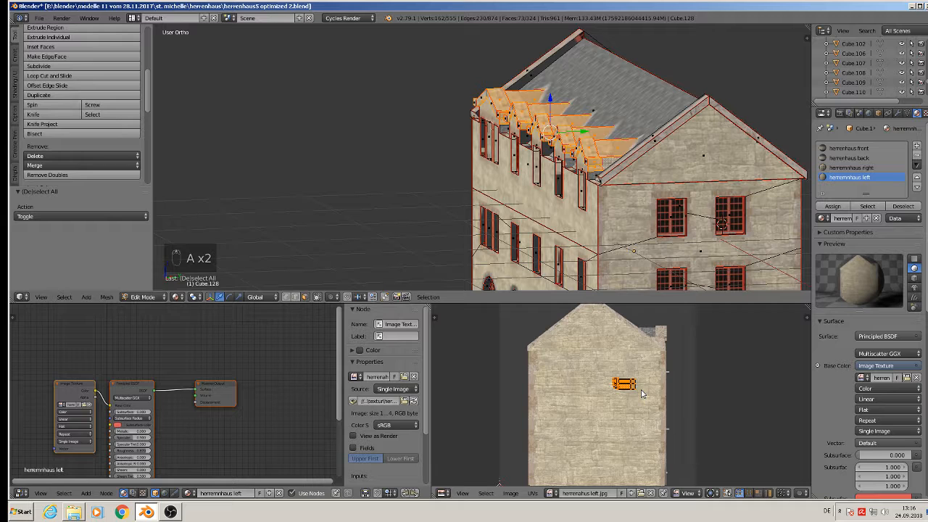
key(g)
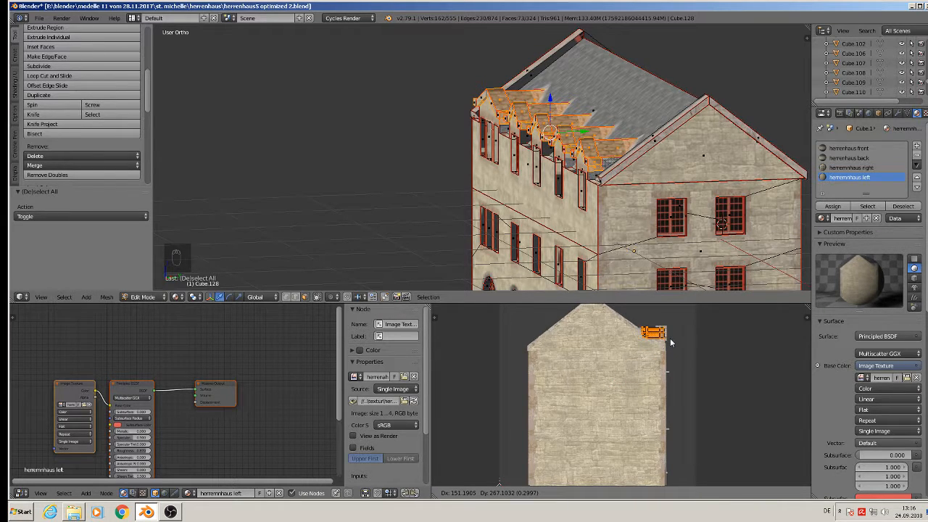
click(670, 341)
scroll(671, 340, up, 6)
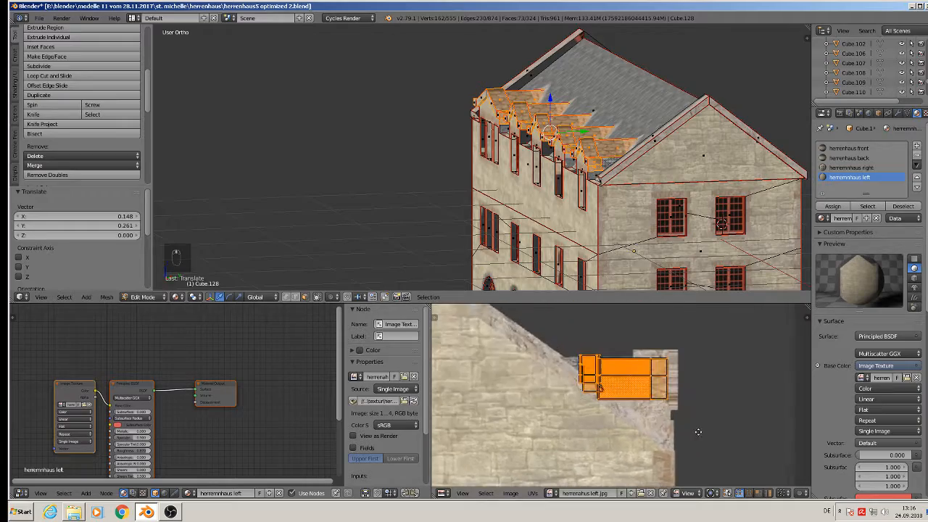
scroll(675, 413, down, 2)
middle_drag(710, 159, 625, 176)
scroll(645, 367, up, 2)
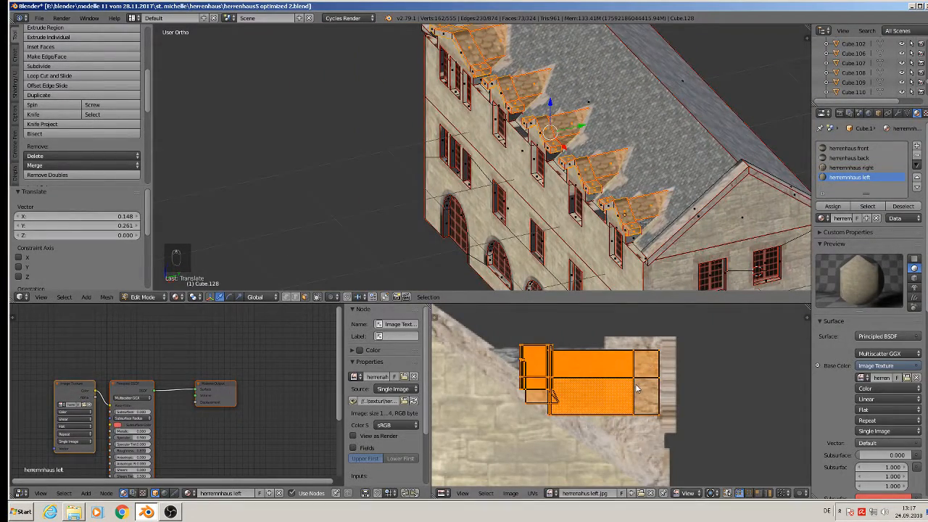
key(g)
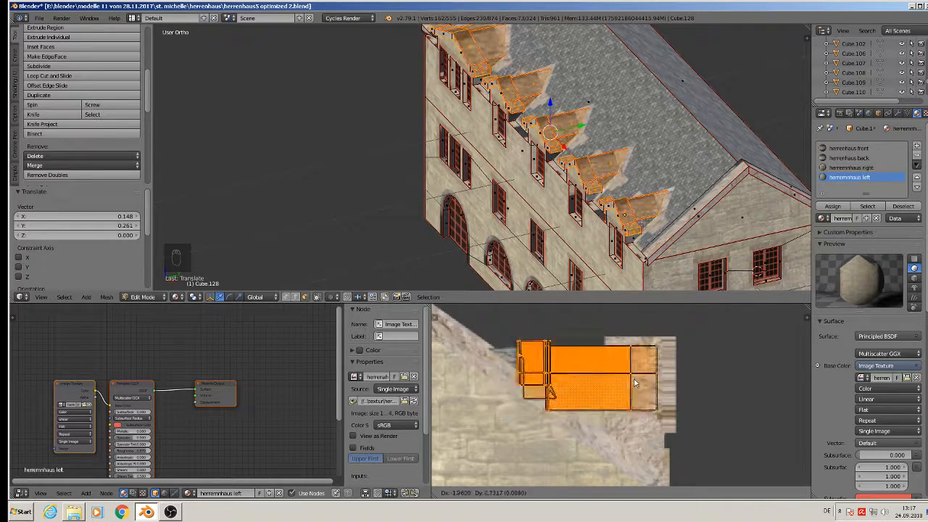
click(638, 386)
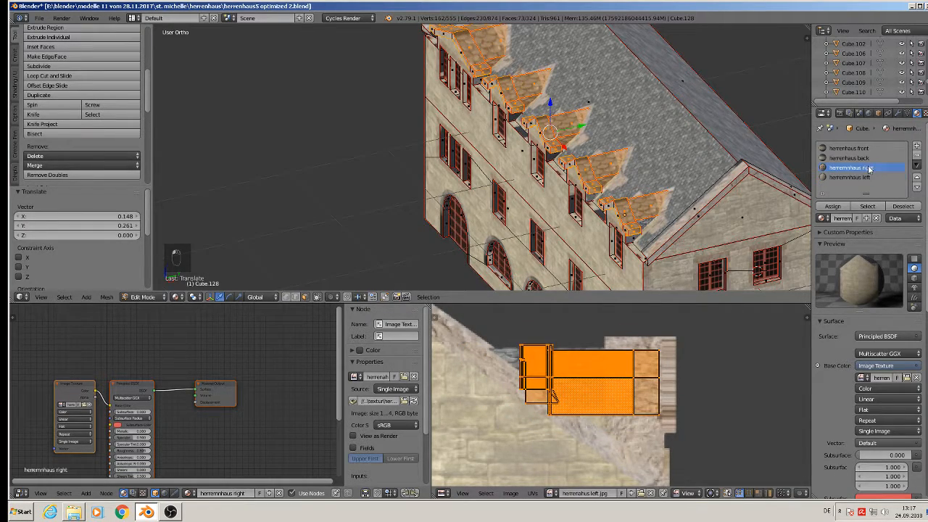
- Assign the herrennhaus right material to the dormer faces and show herrenahus right.jpg behind their UVs
click(833, 206)
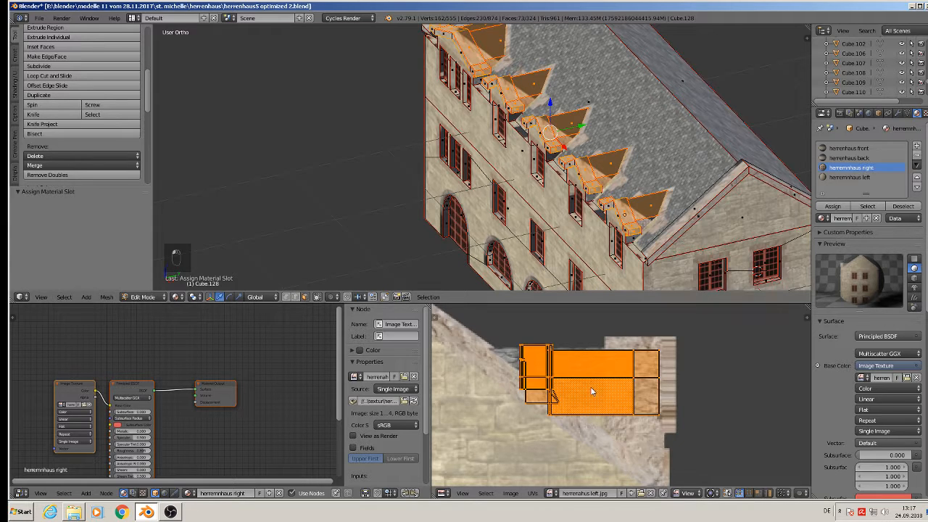
scroll(592, 392, down, 3)
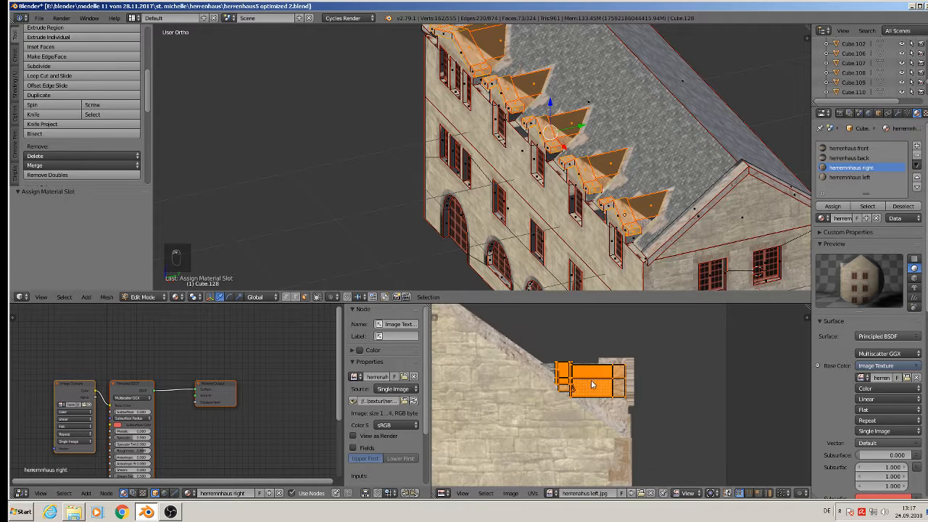
click(651, 493)
click(556, 493)
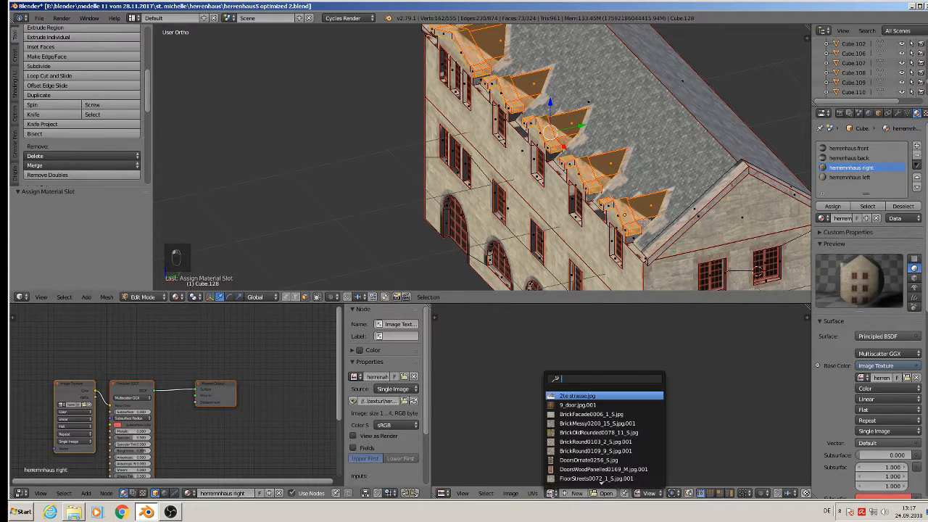
scroll(573, 467, down, 3)
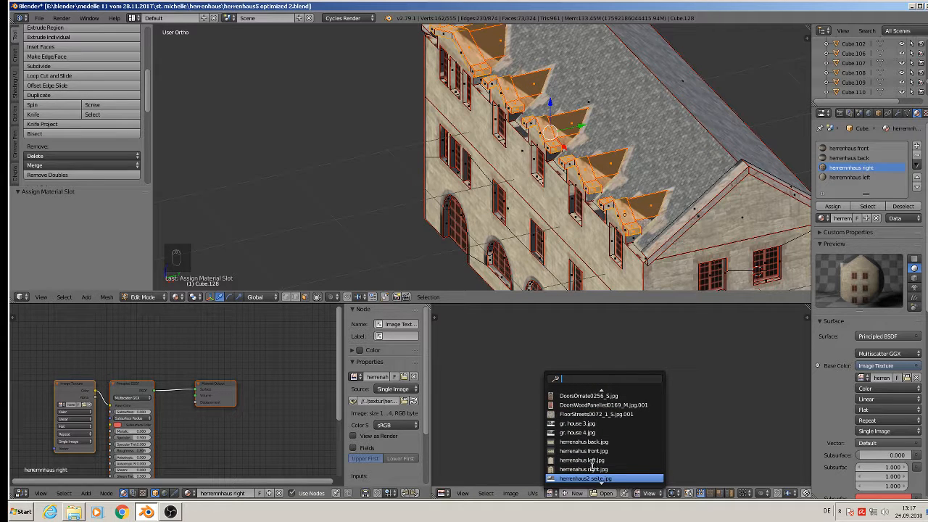
click(612, 470)
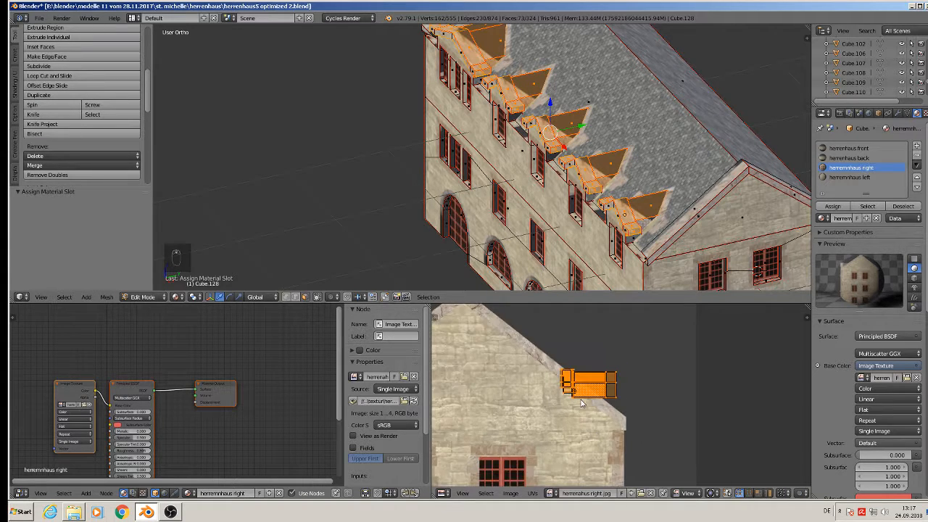
scroll(580, 403, down, 5)
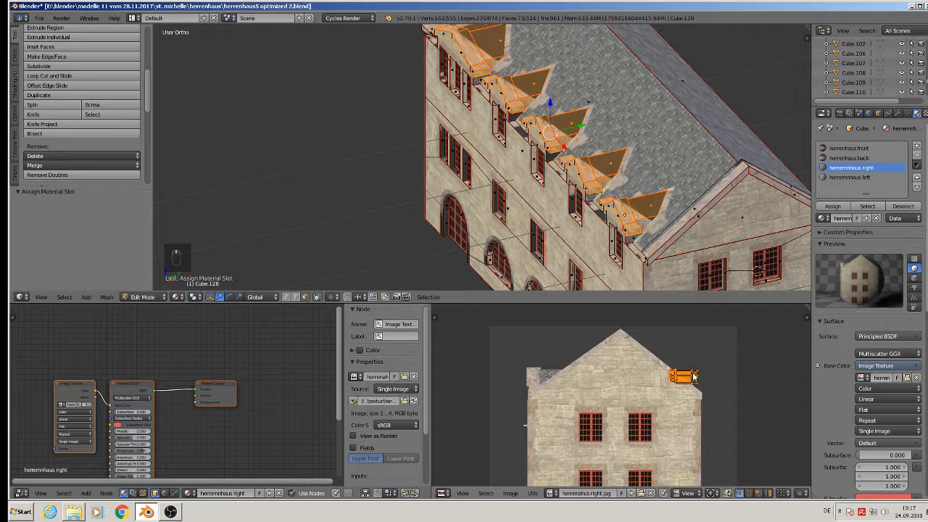
- Move the dormer UVs by about -0.551, 0.004 and then about -0.009 vertically onto the dormer in the right-side image
key(g)
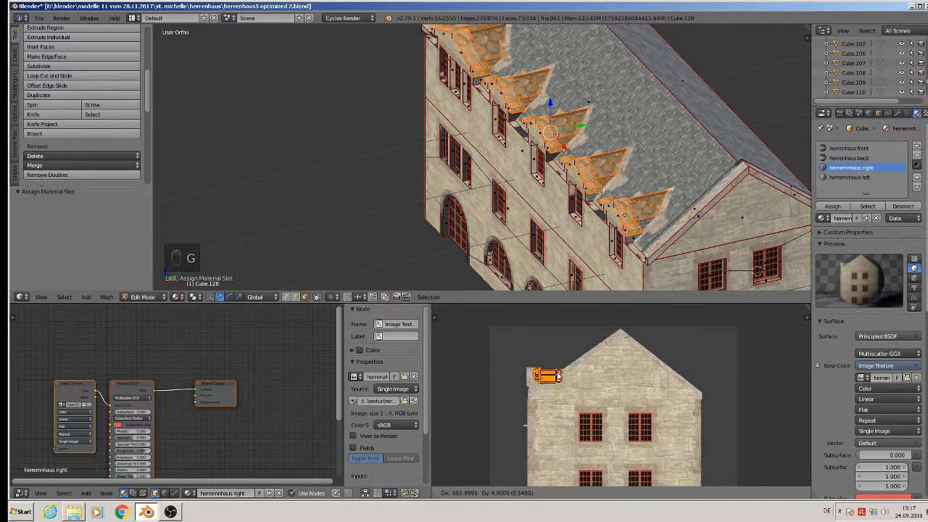
click(557, 374)
scroll(551, 377, up, 3)
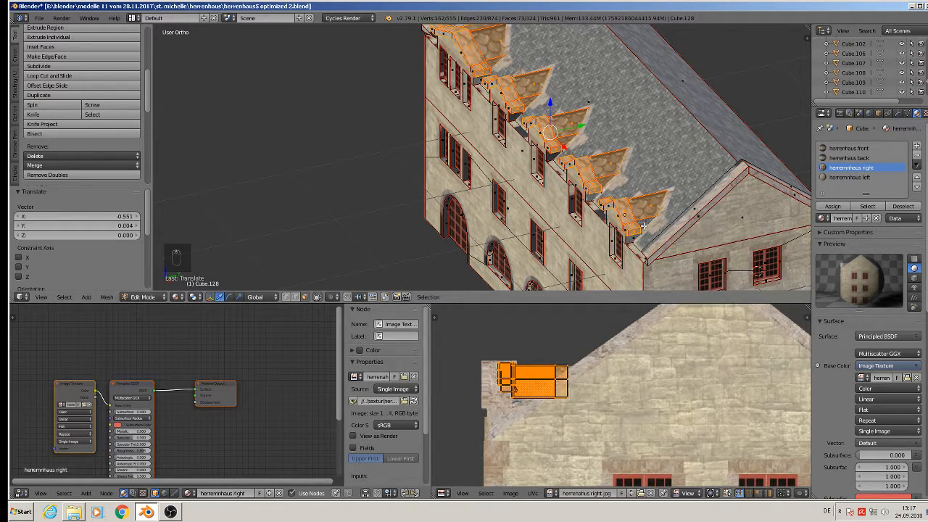
scroll(612, 337, up, 2)
scroll(601, 377, down, 2)
middle_drag(606, 385, 689, 347)
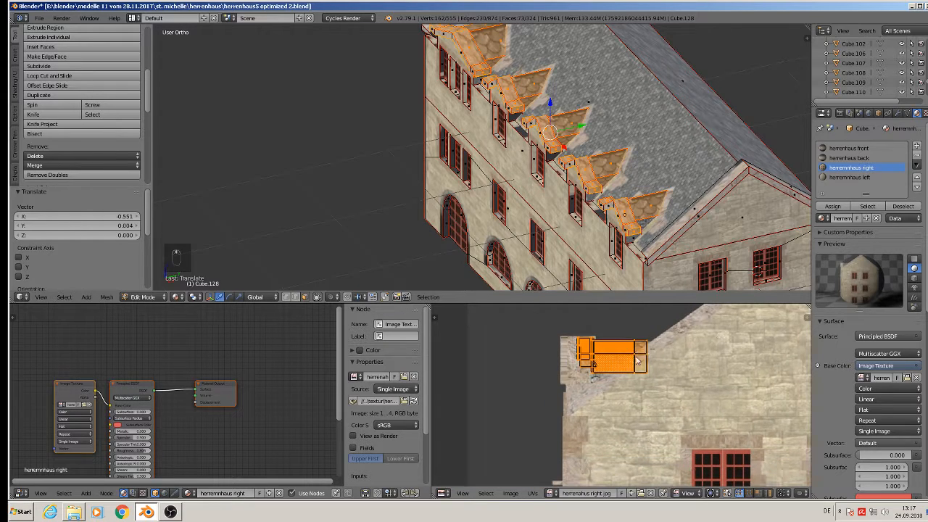
key(g)
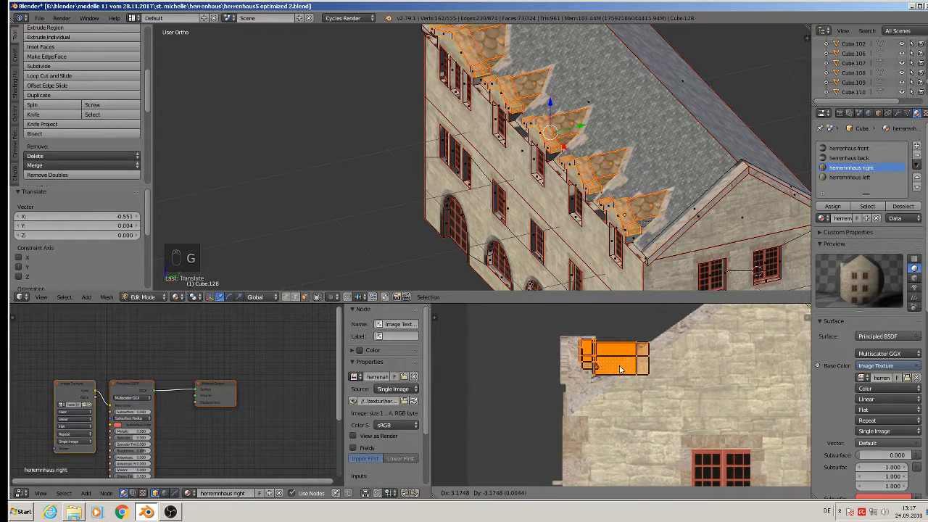
click(620, 370)
- Fit the dormer UVs to the slate area by scaling about 1.751, moving about 0.016, -0.013, scaling about 0.744 and shifting slightly upward
key(s)
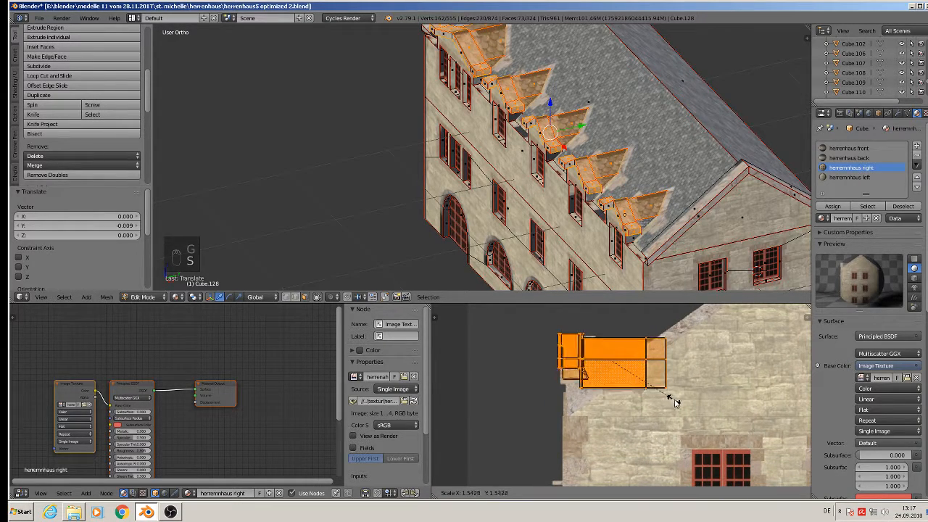
click(687, 404)
key(g)
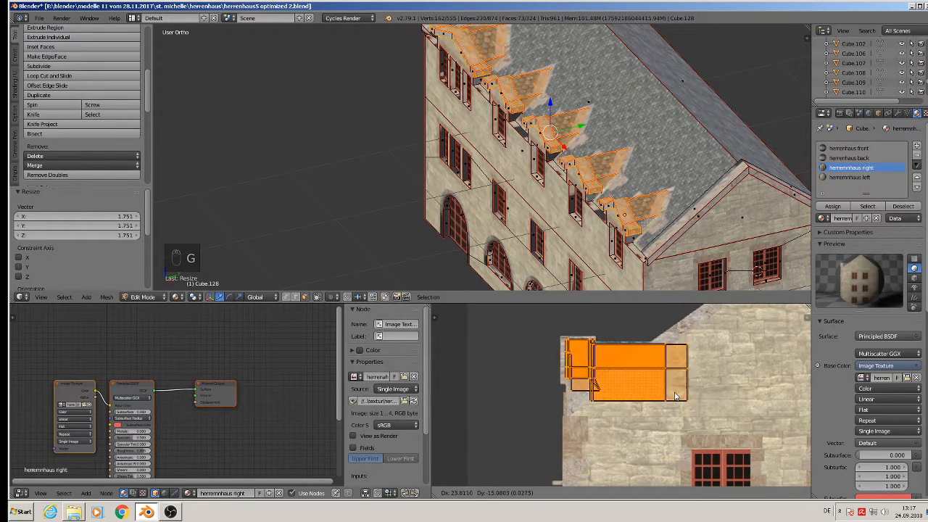
click(672, 396)
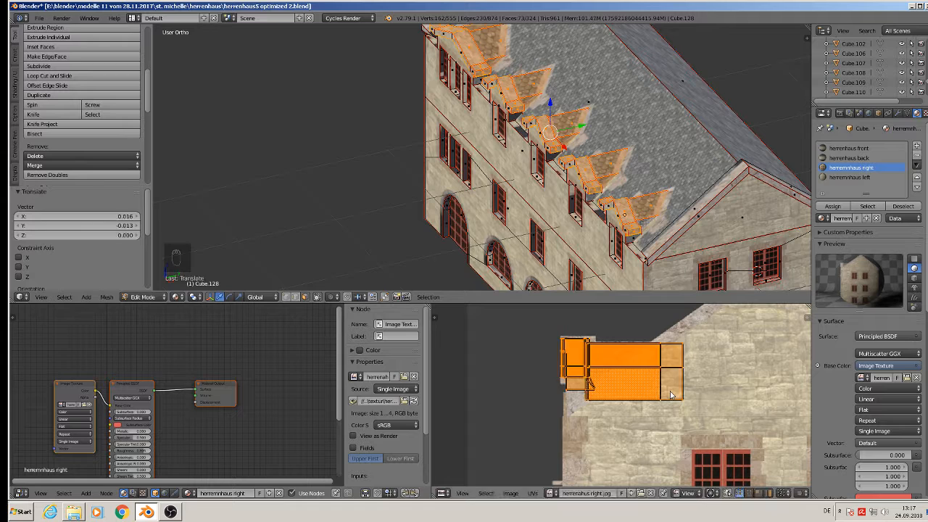
key(s)
click(682, 404)
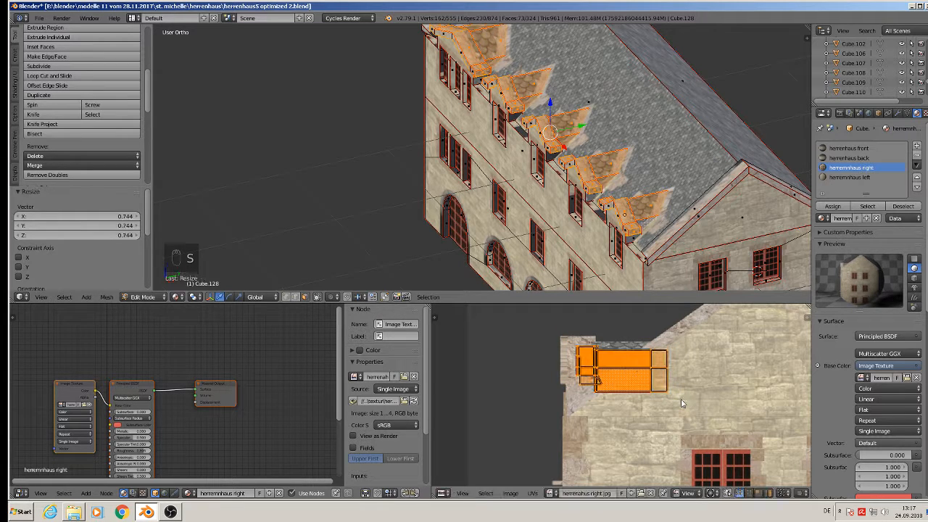
key(g)
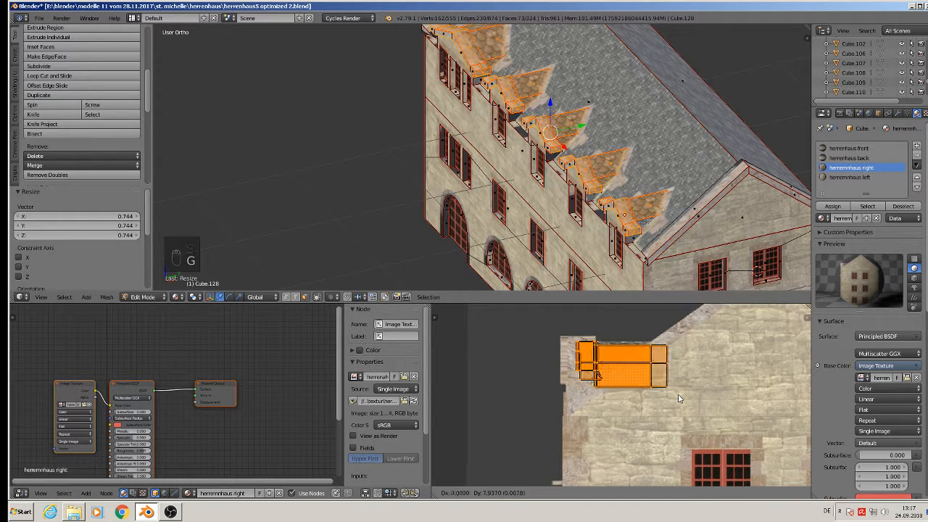
click(675, 394)
- Leave Edit Mode to examine the dormer roof texture on the house, then re-enter Edit Mode
key(Tab)
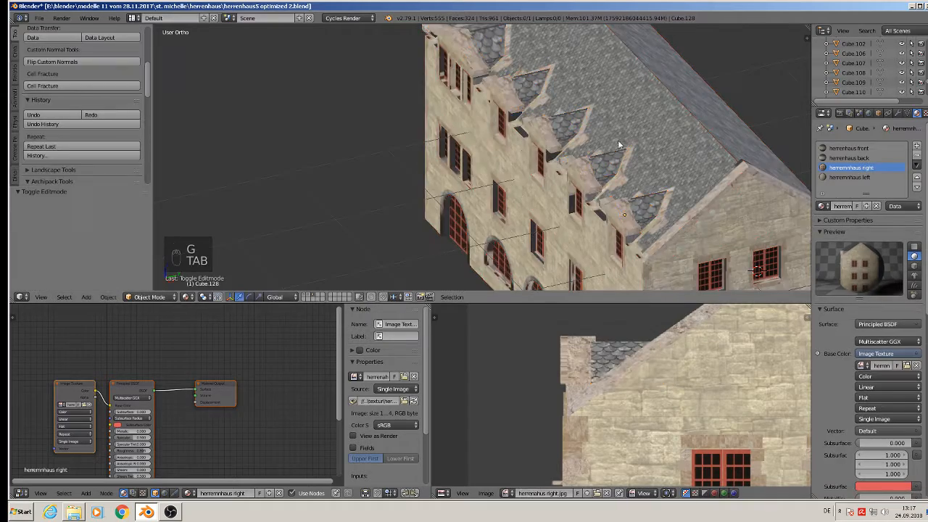
scroll(585, 130, down, 2)
key(a)
key(a)
middle_drag(622, 188, 723, 120)
scroll(747, 154, down, 2)
scroll(739, 120, up, 3)
key(Tab)
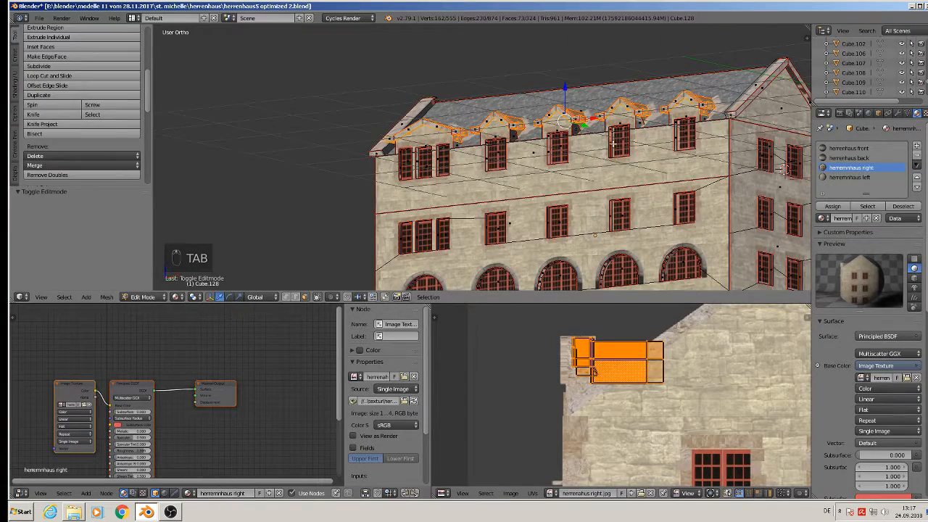
- Select the two inward-facing faces of the raised roof edging at the house's left gable, one on each roof slope
right_click(415, 116)
key(ctrl+f)
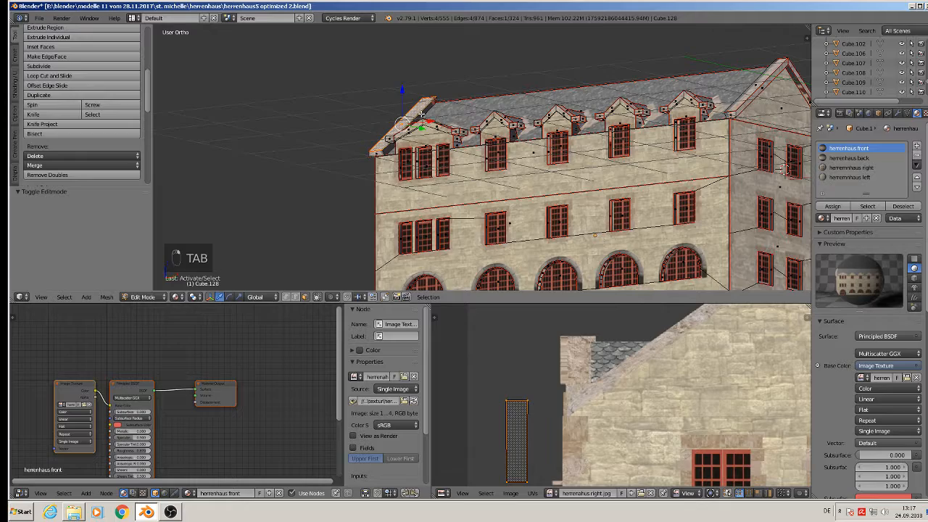
right_click(424, 115)
key(ctrl+f)
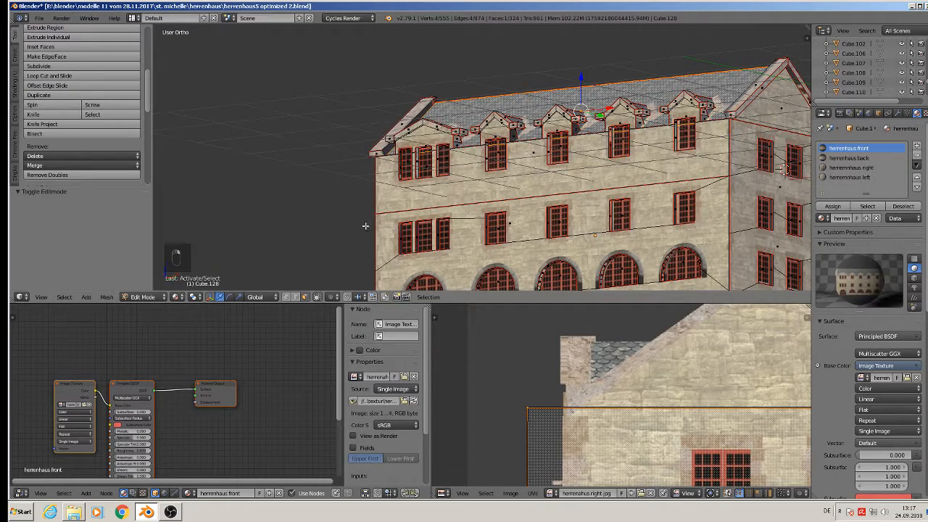
middle_drag(786, 168, 714, 228)
right_click(503, 51)
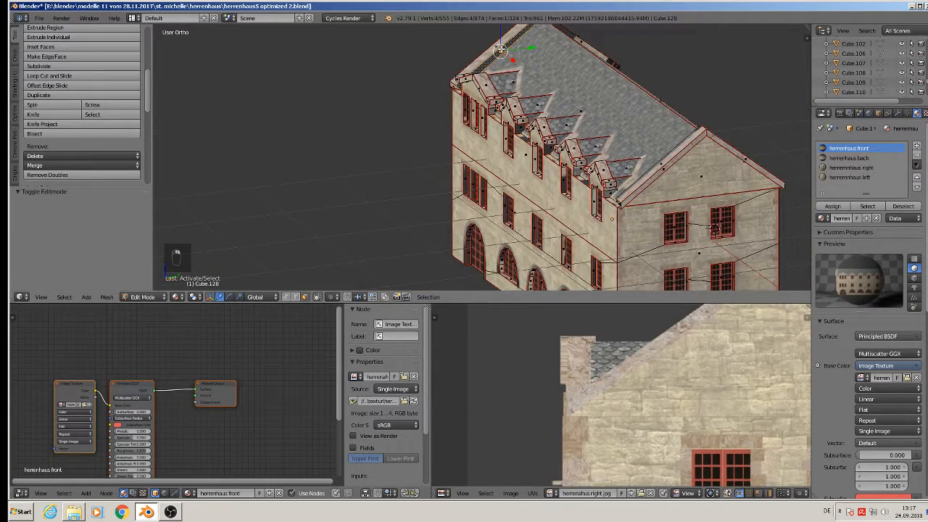
middle_drag(536, 107, 618, 122)
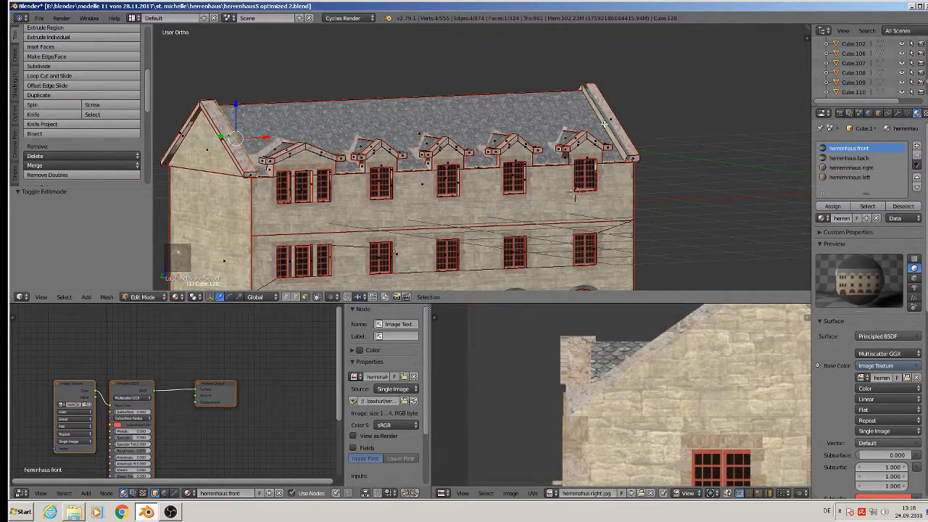
right_click(604, 124)
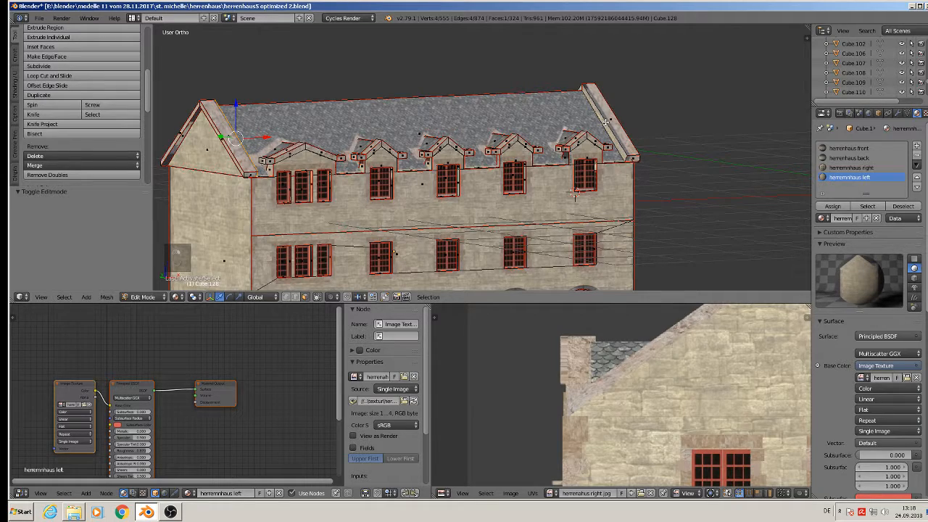
middle_drag(574, 199, 408, 179)
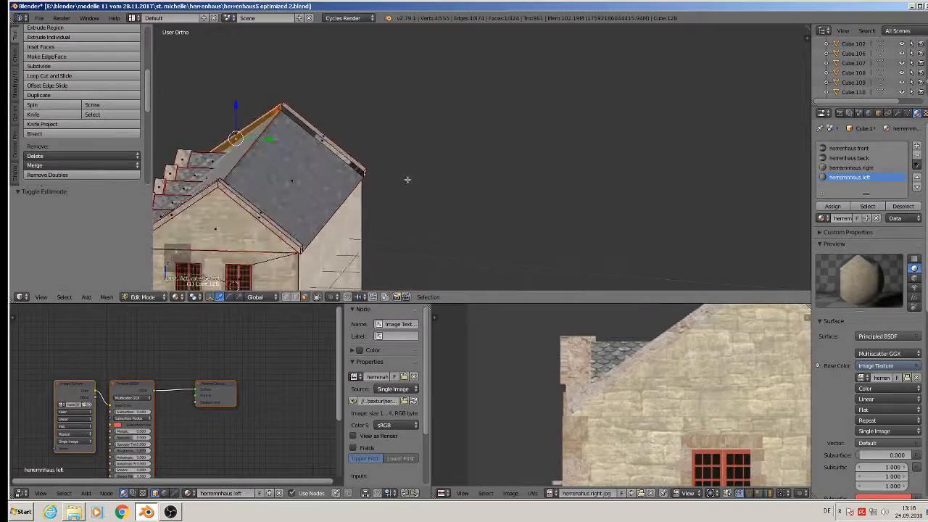
right_click(320, 138)
shift+right_click(325, 140)
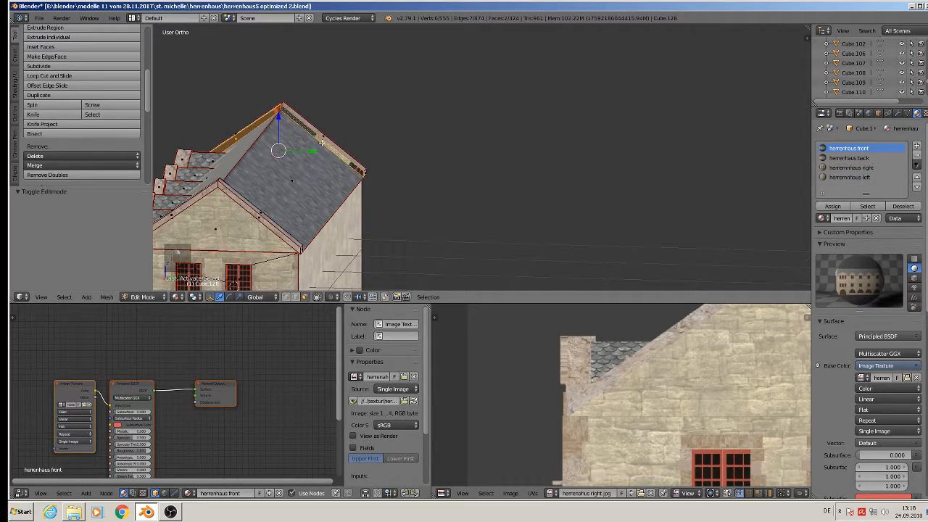
- Assign the herrenhaus front material to the two selected roof-edging faces
middle_drag(324, 142, 474, 155)
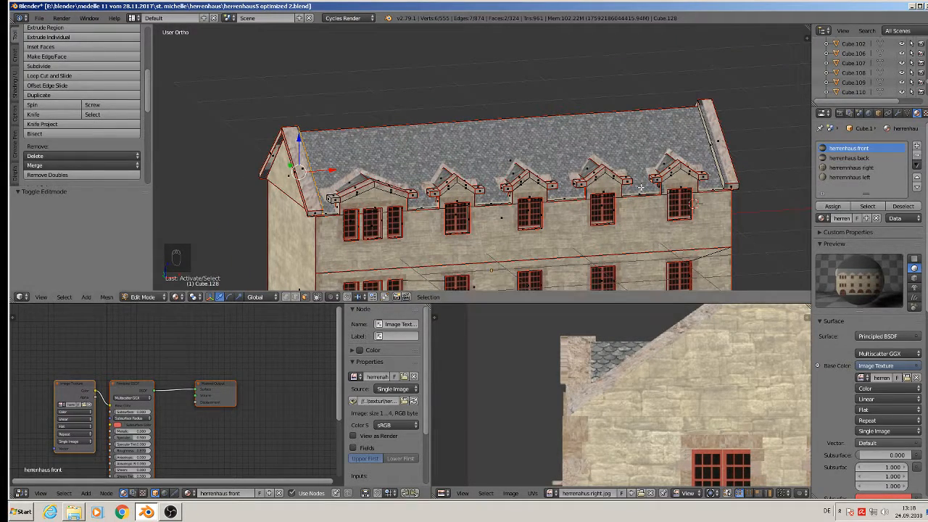
middle_drag(652, 190, 620, 185)
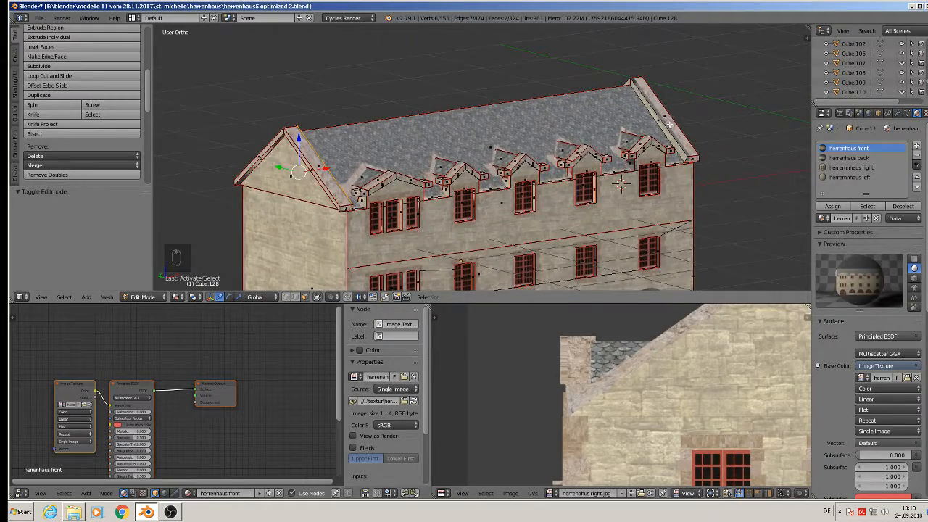
middle_drag(669, 124, 575, 136)
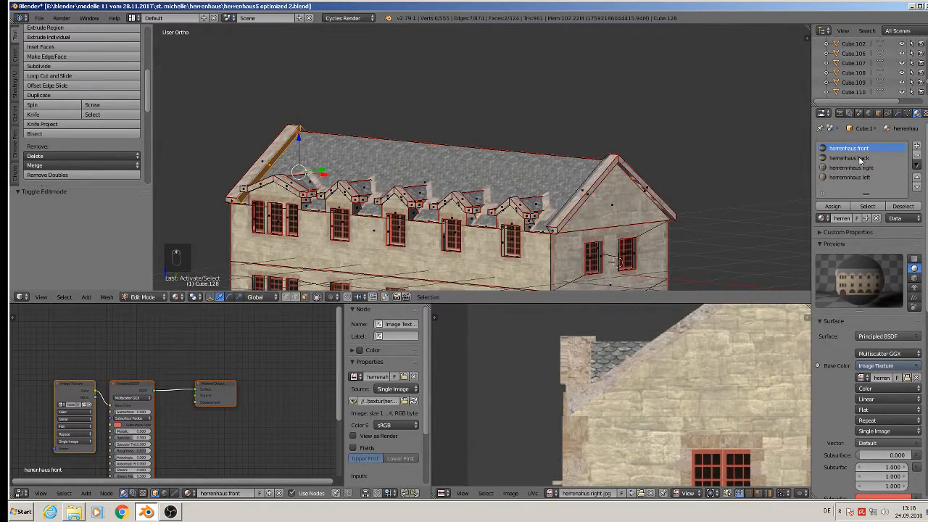
click(832, 207)
- Project the selected roof-edging faces' UVs from the right orthographic view and assign herrenhaus front to them again
middle_drag(632, 164, 569, 165)
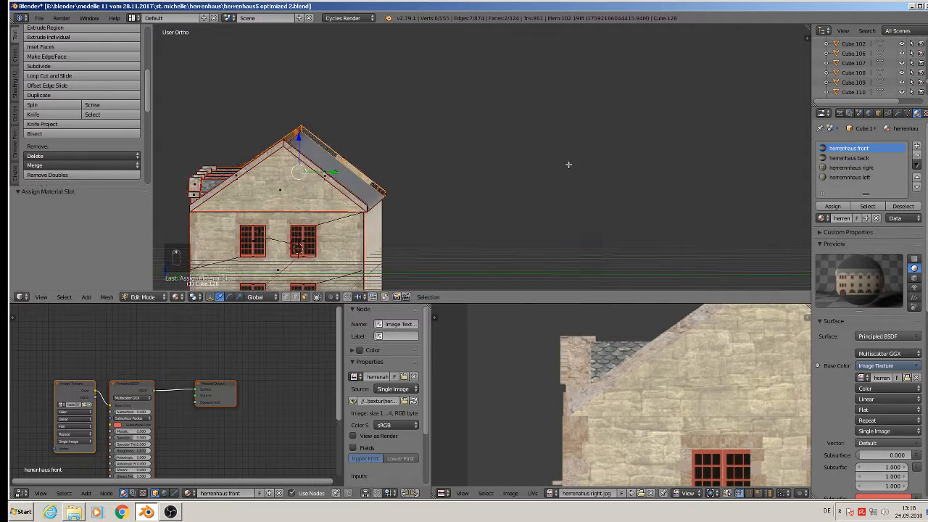
key(KP_3)
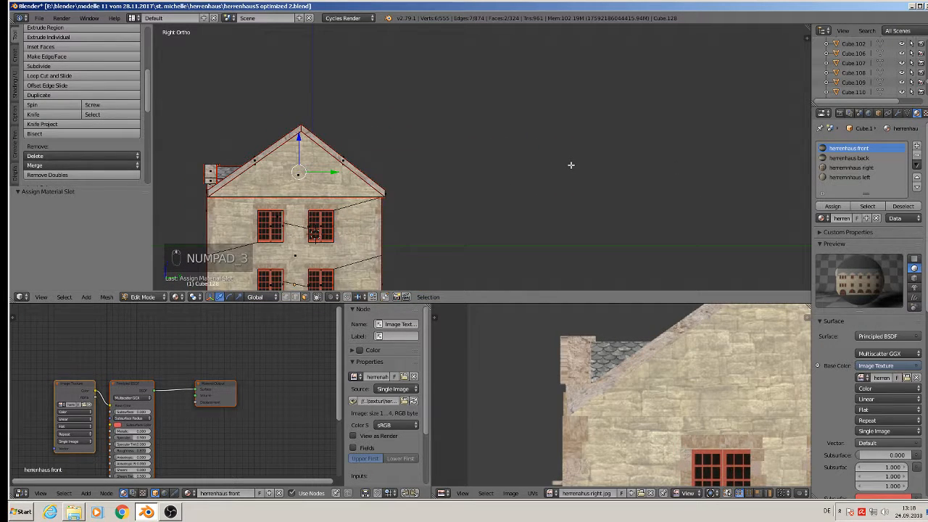
key(u)
click(433, 170)
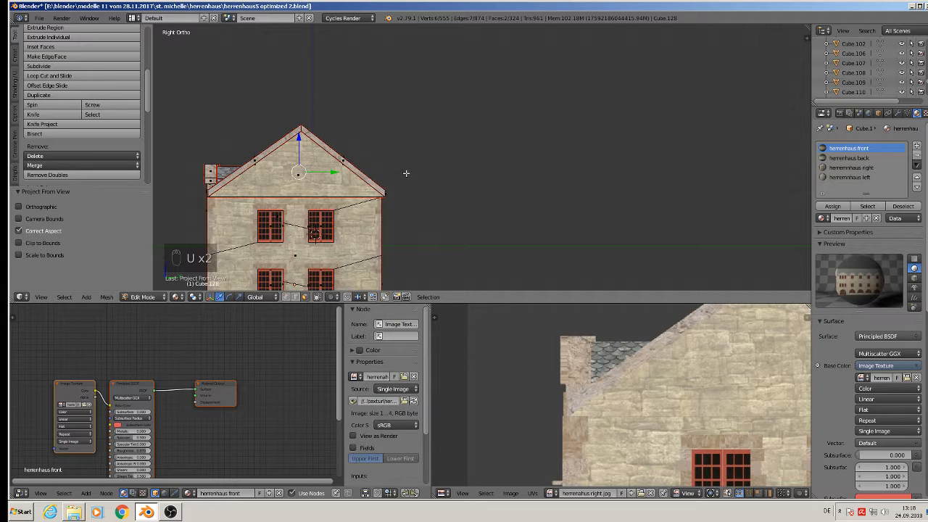
click(833, 205)
- Leave Edit Mode to examine the textured roof edging and front facade of the whole house
middle_drag(719, 197, 659, 184)
key(Tab)
scroll(583, 181, down, 4)
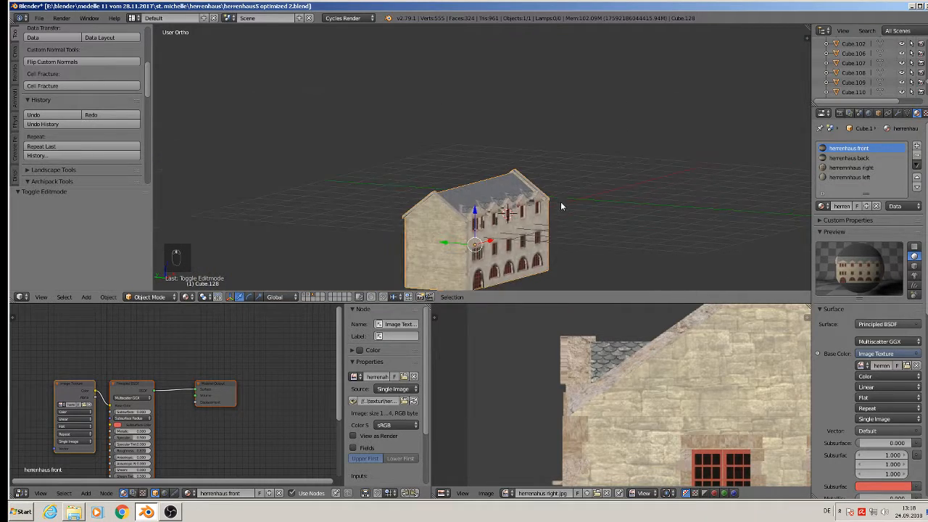
shift+middle_drag(560, 203, 464, 144)
scroll(432, 127, up, 2)
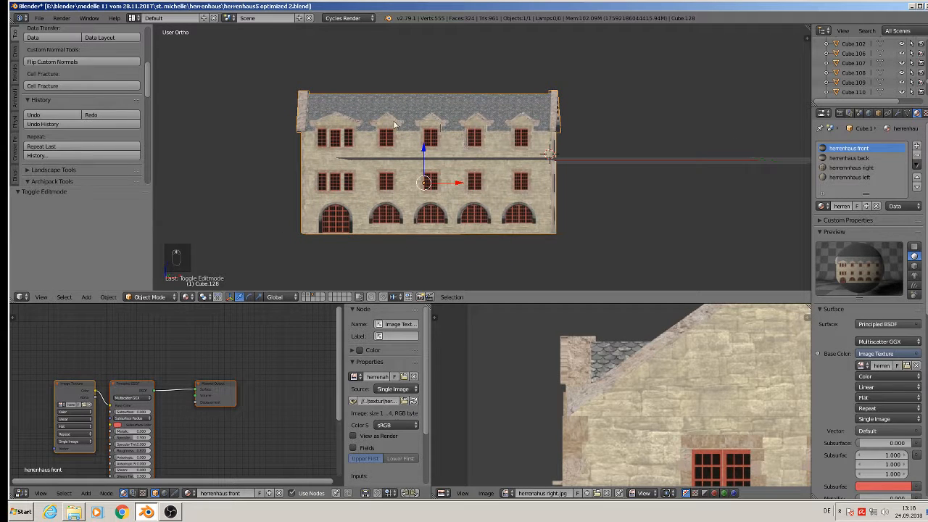
- Deselect the house in Object Mode and save the blend file under its existing name
key(a)
key(Tab)
key(Tab)
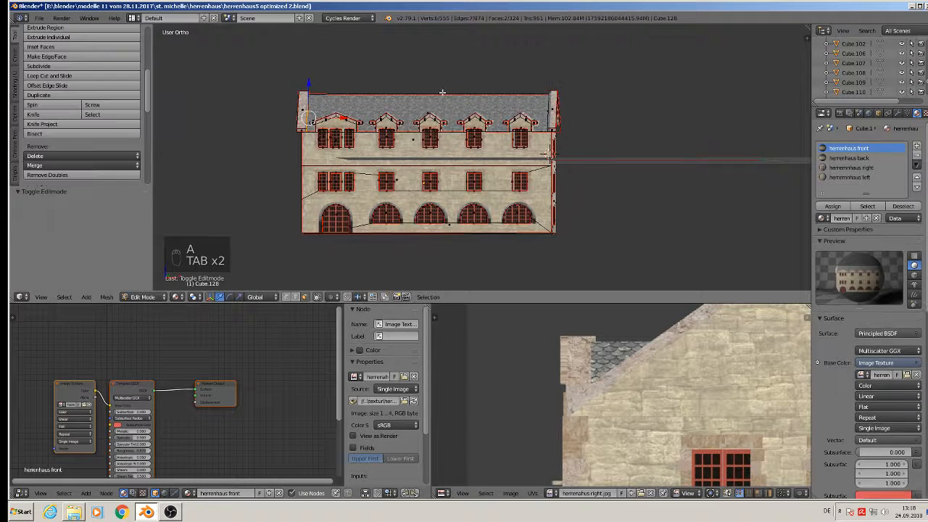
key(Tab)
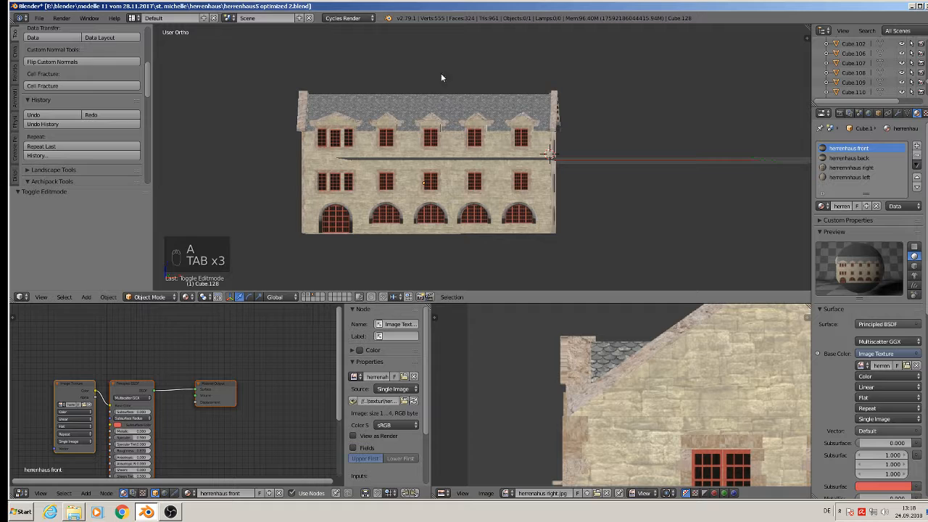
click(45, 15)
click(51, 93)
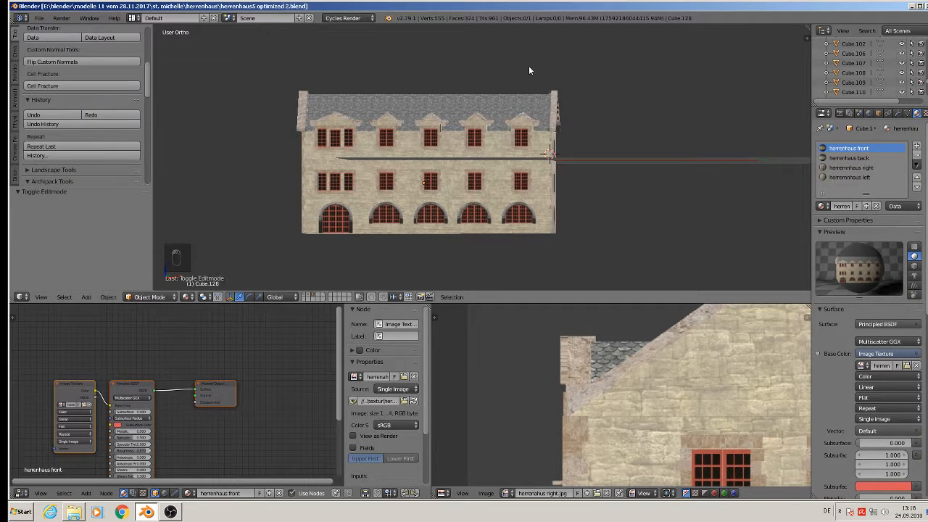
middle_drag(541, 106, 517, 127)
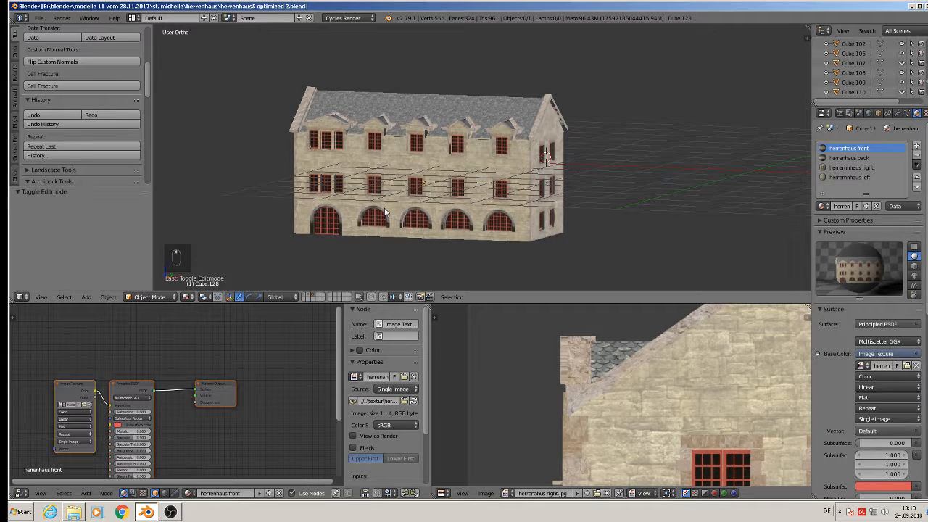
click(171, 512)
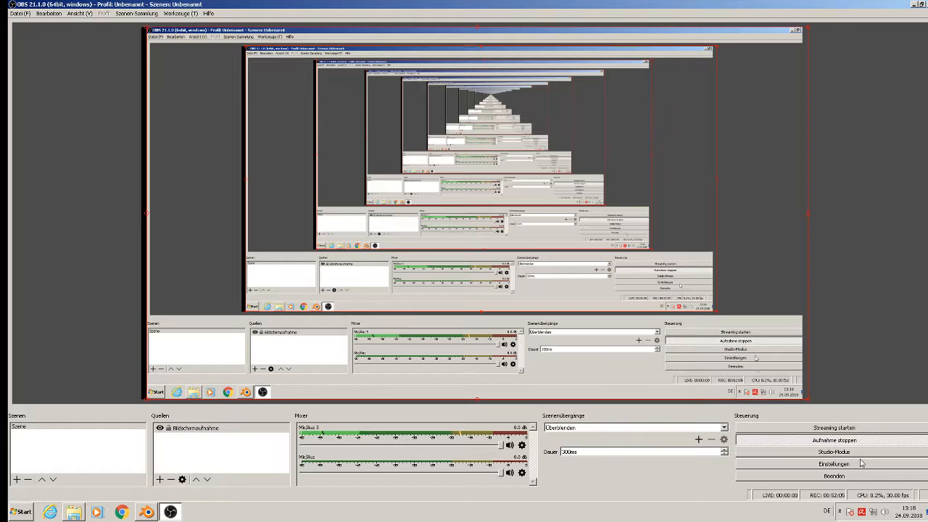